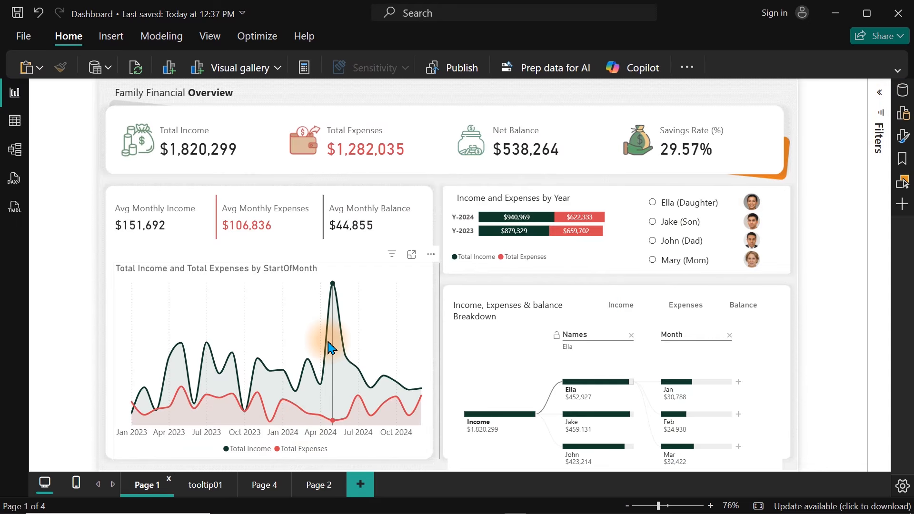
Examine Page 1's income and expenses trend tooltips, filtering the page to November 2023 and the father
mouse_move(295, 371)
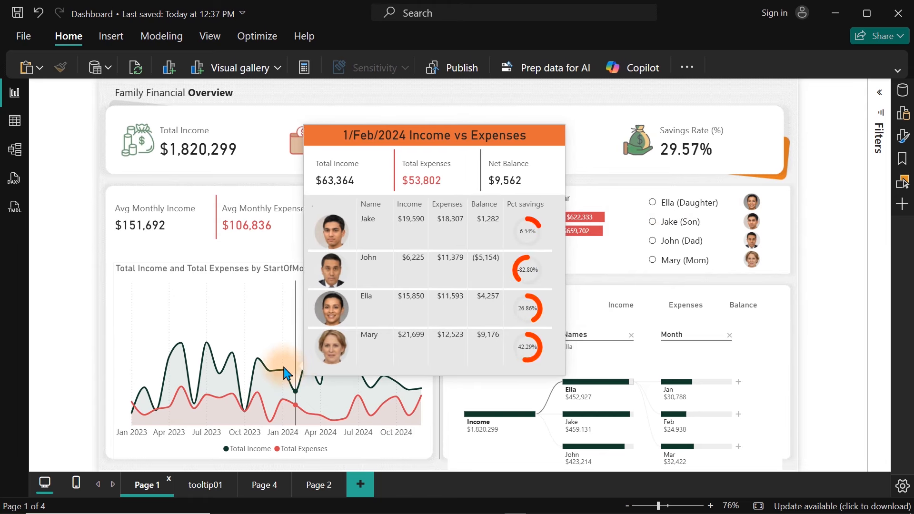
click(254, 368)
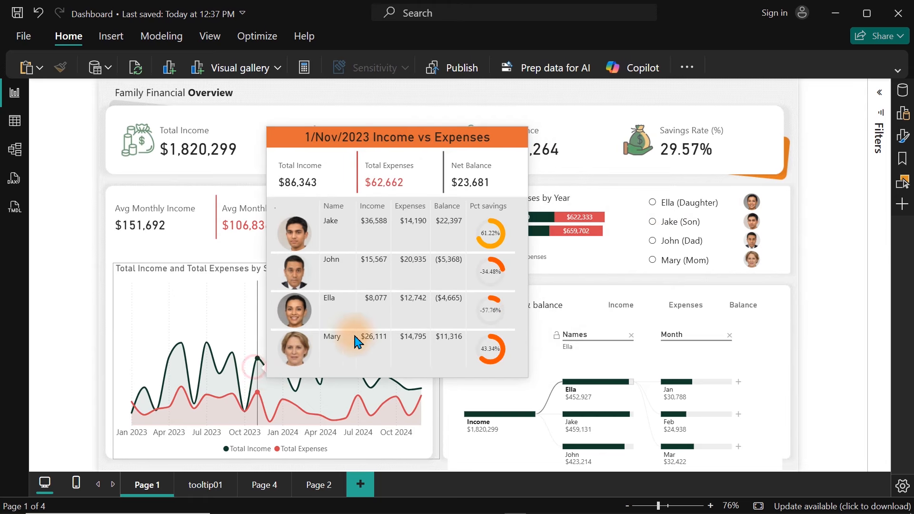
click(652, 242)
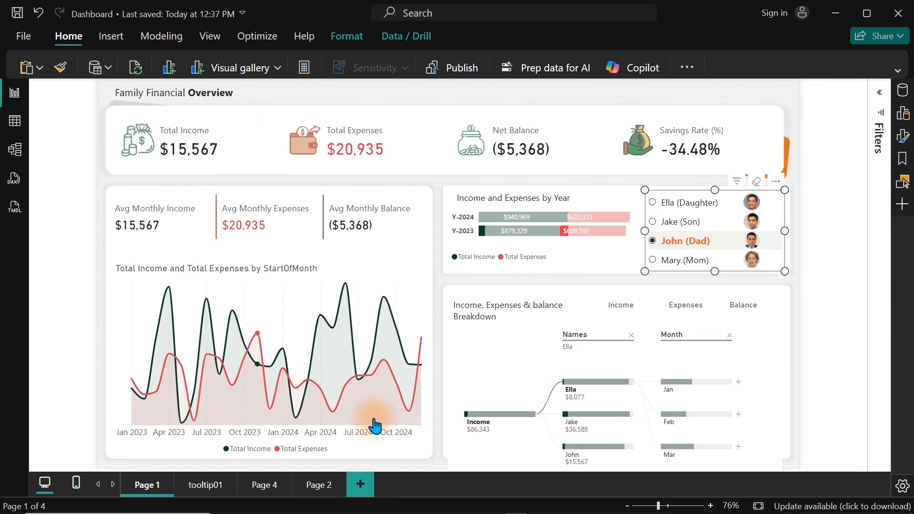
Examine the monthly expense tooltips of Page 4's savings rate chart and choose a person in its slicer
click(256, 487)
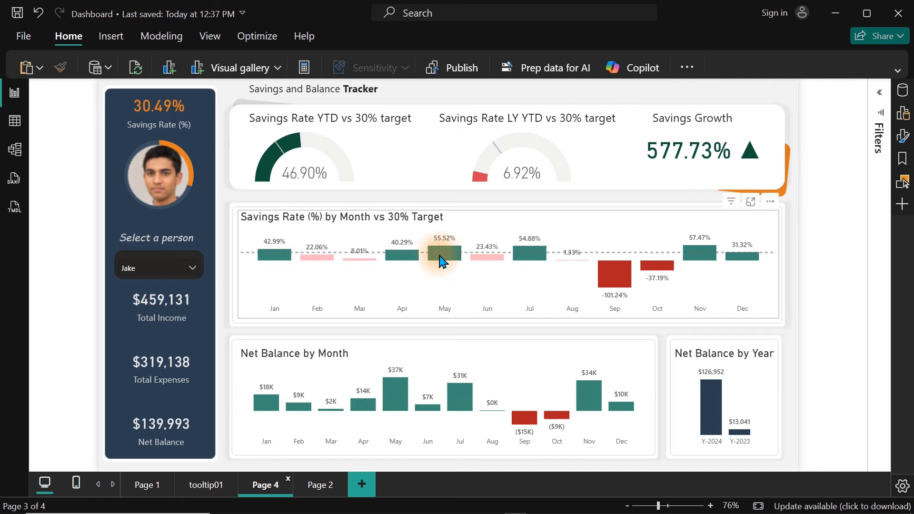
mouse_move(442, 260)
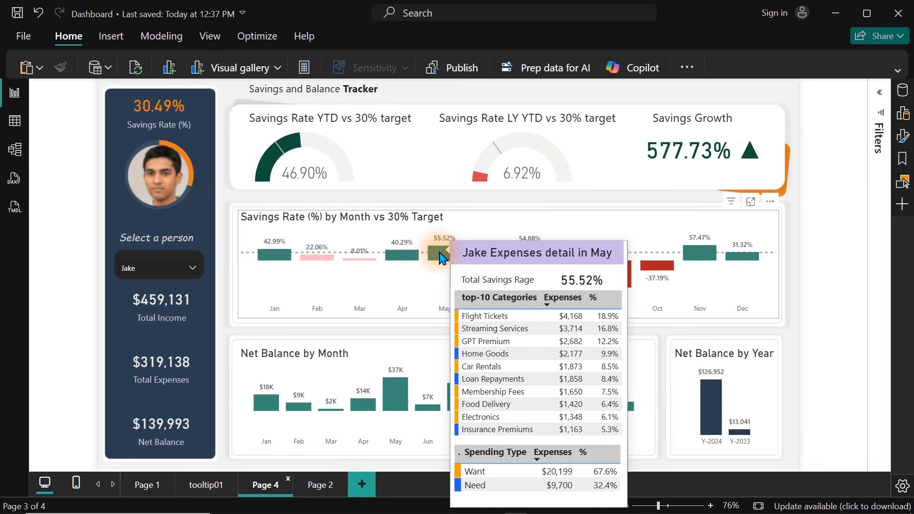
mouse_move(283, 261)
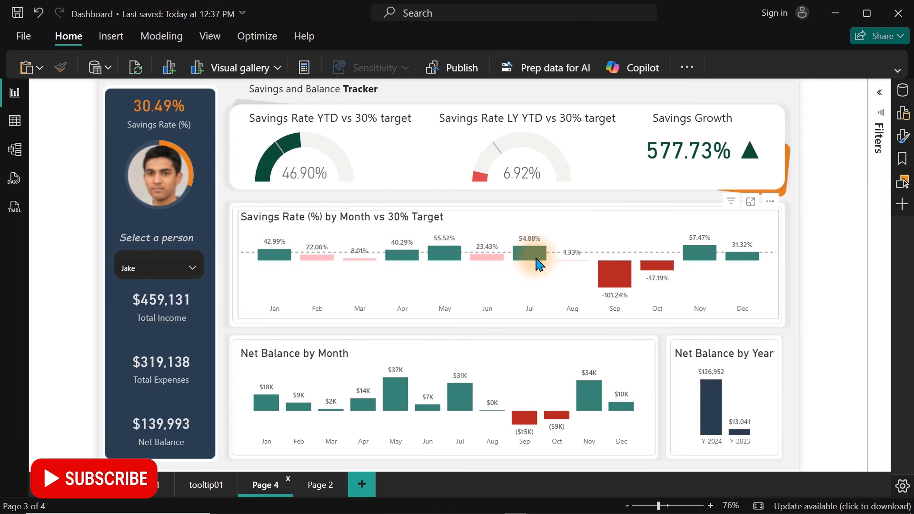
mouse_move(537, 260)
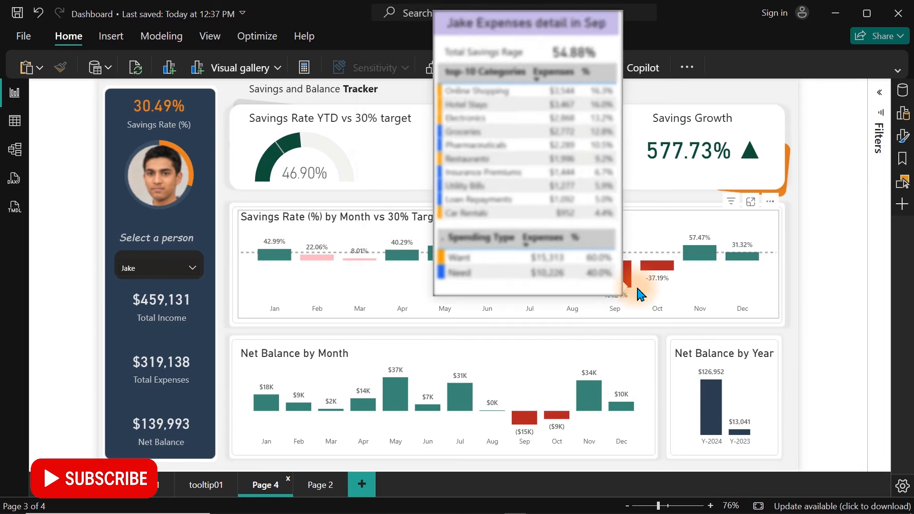
click(171, 270)
click(148, 193)
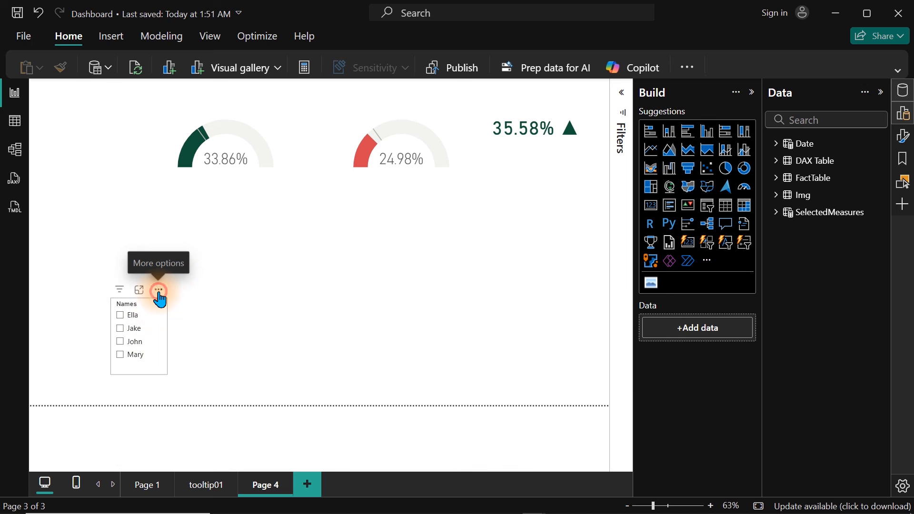
Move the Names slicer between the two gauges and add a wide clustered column chart beneath them
drag(371, 142, 335, 109)
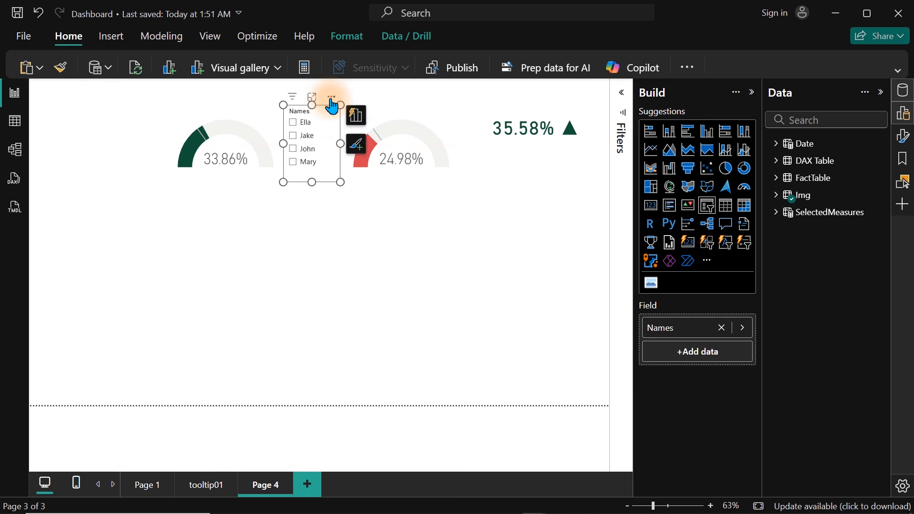
click(291, 296)
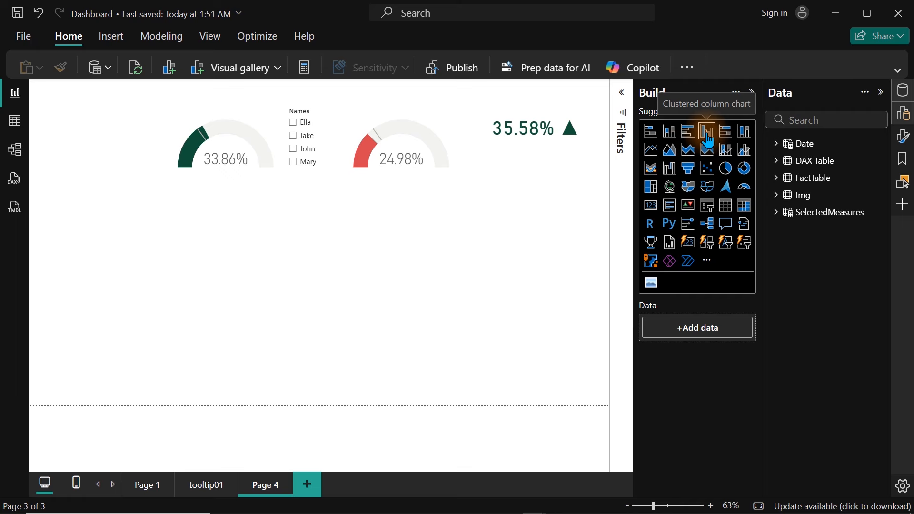
click(707, 134)
drag(708, 141, 358, 294)
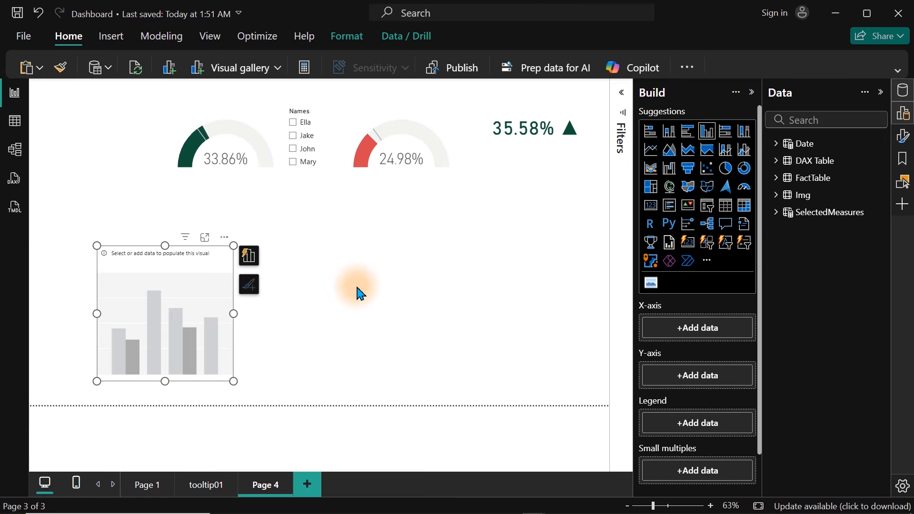
click(199, 318)
drag(200, 319, 601, 233)
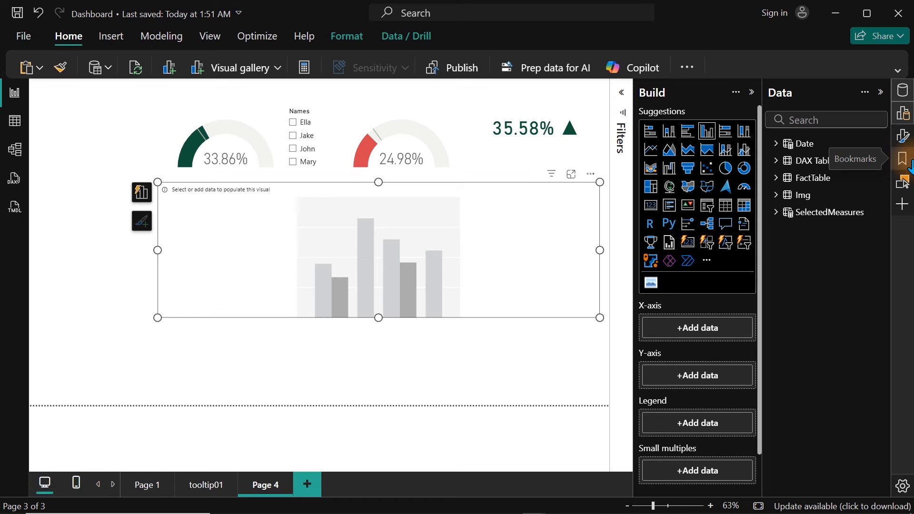
Search the fields for "saving", review the Savings Rate (%) measure's DAX formula, and add that measure to the chart's Y-axis
click(840, 116)
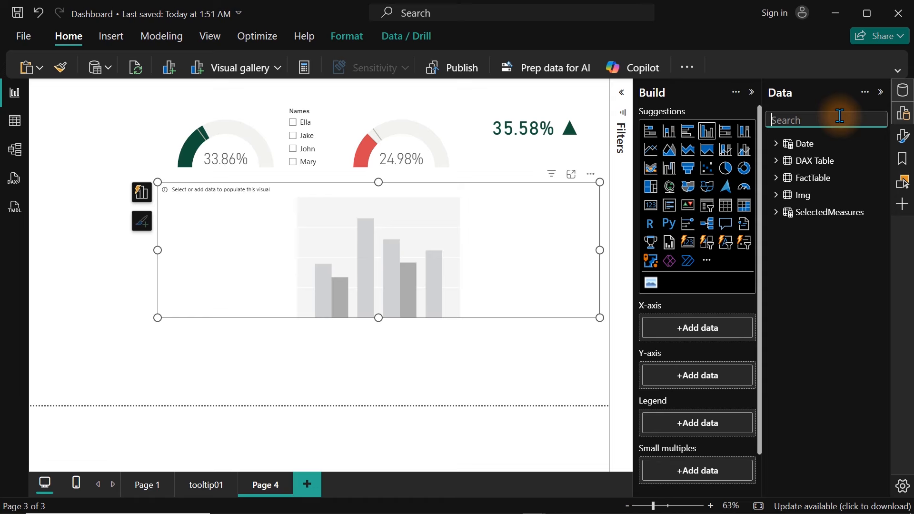
text(sav)
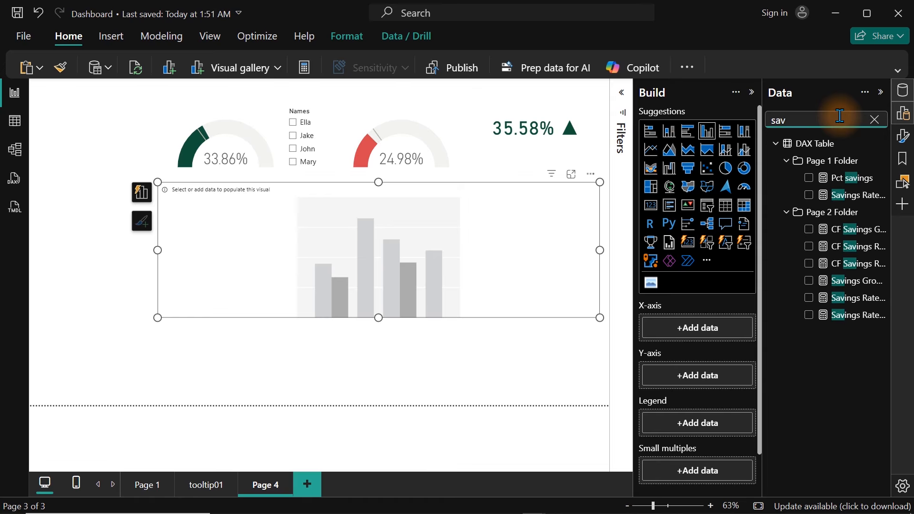
text(ing)
click(853, 200)
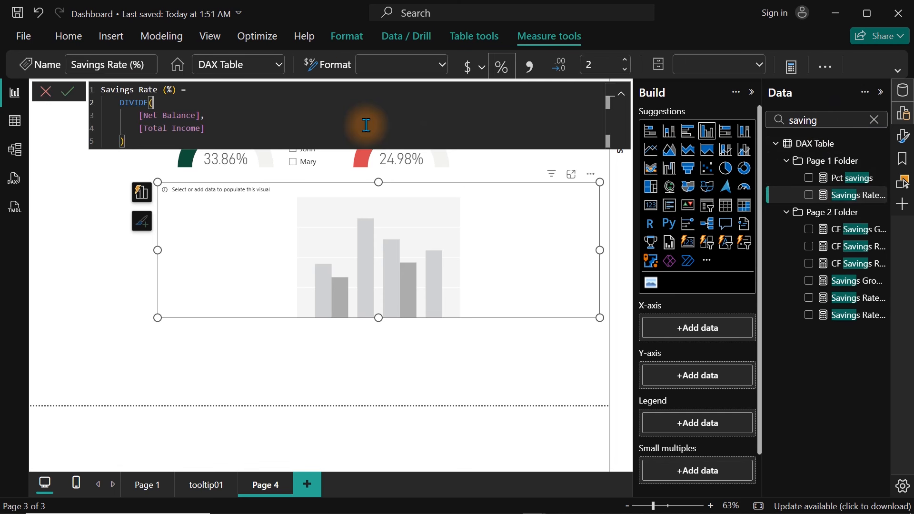
scroll(367, 125, up, 3)
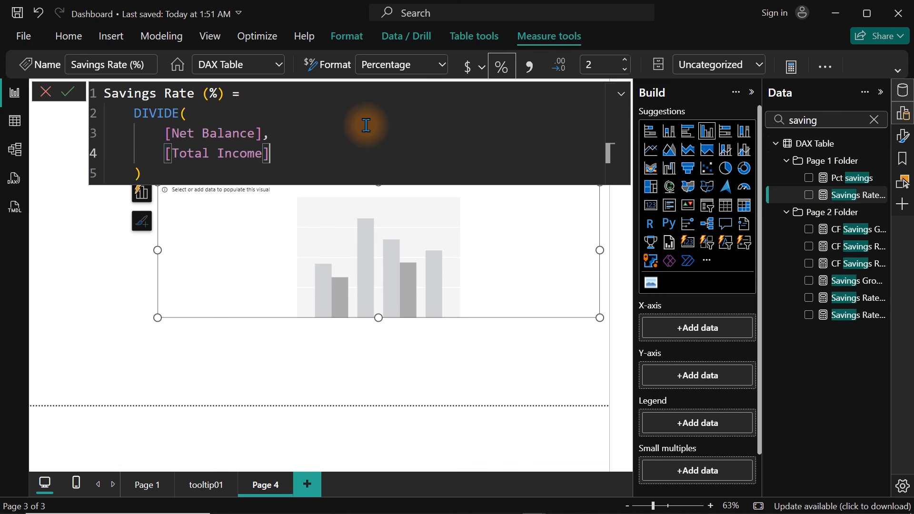
scroll(366, 124, up, 2)
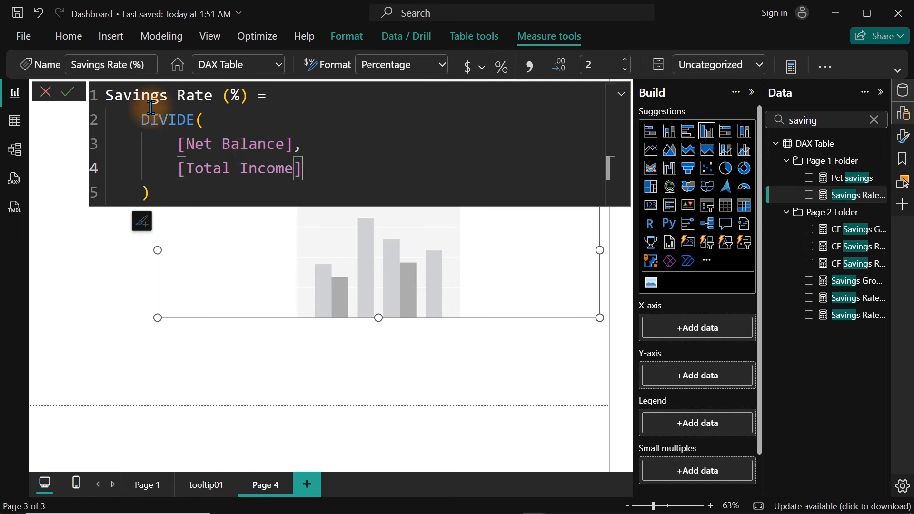
drag(169, 144, 293, 143)
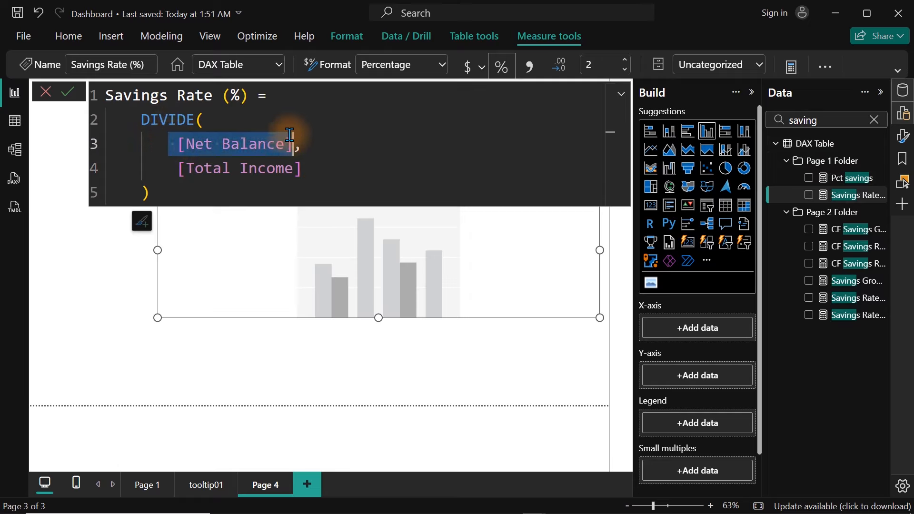
drag(178, 170, 309, 170)
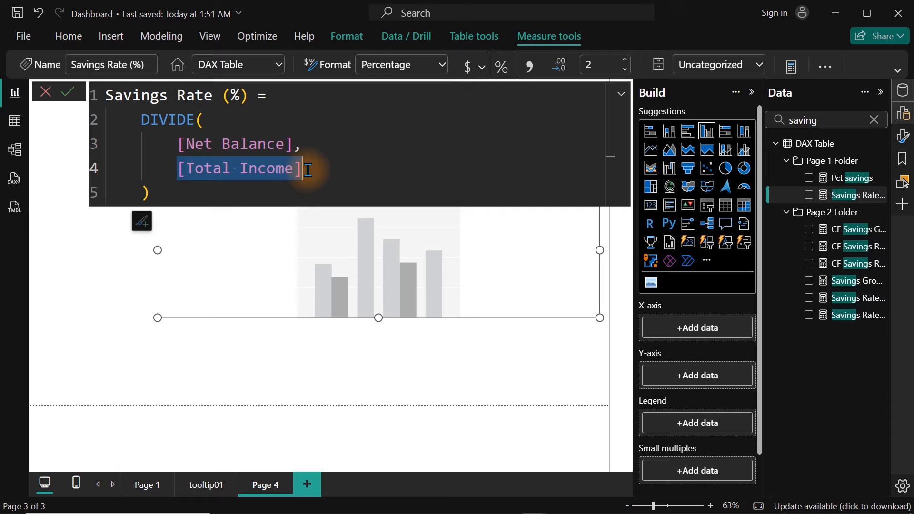
click(45, 92)
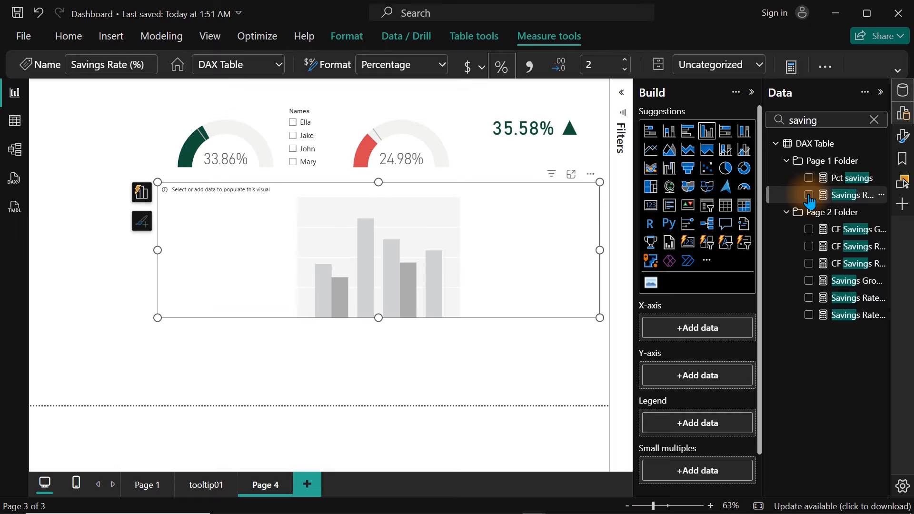
click(810, 196)
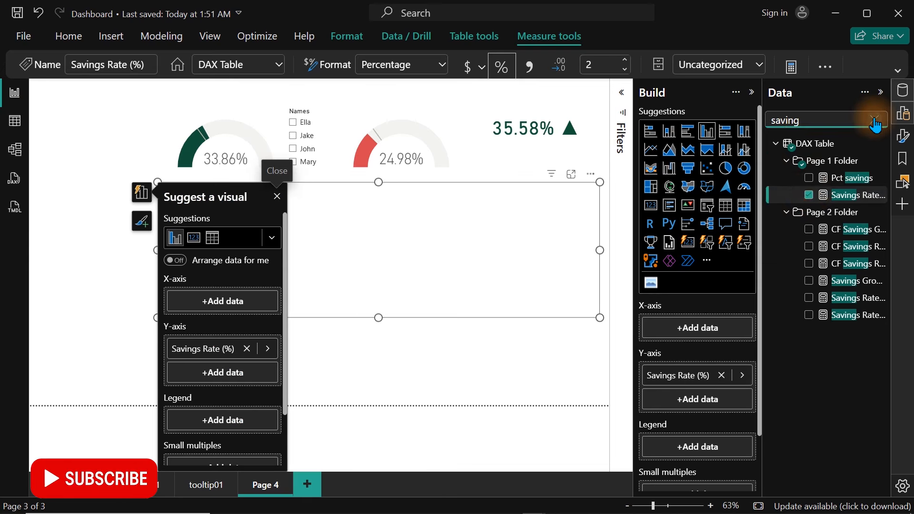
Search the fields for "net" and review the formula of the Net Balance measure
click(875, 120)
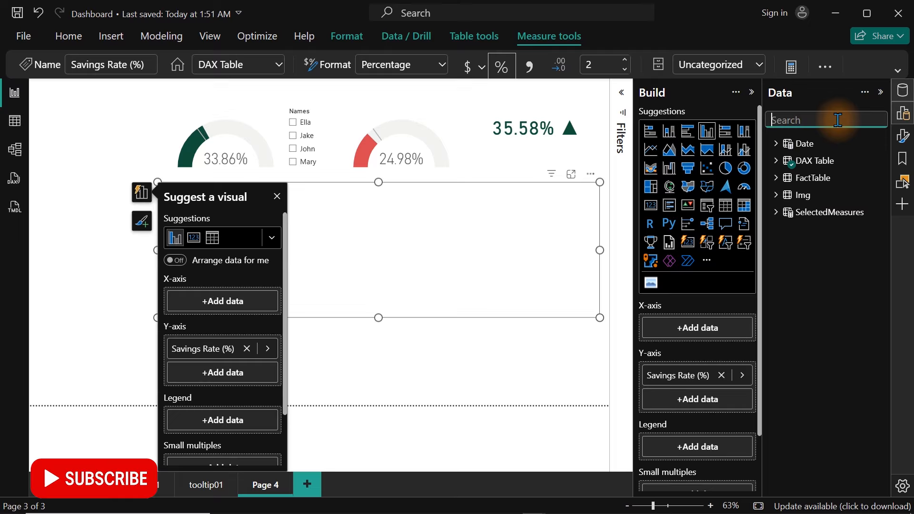
text(net)
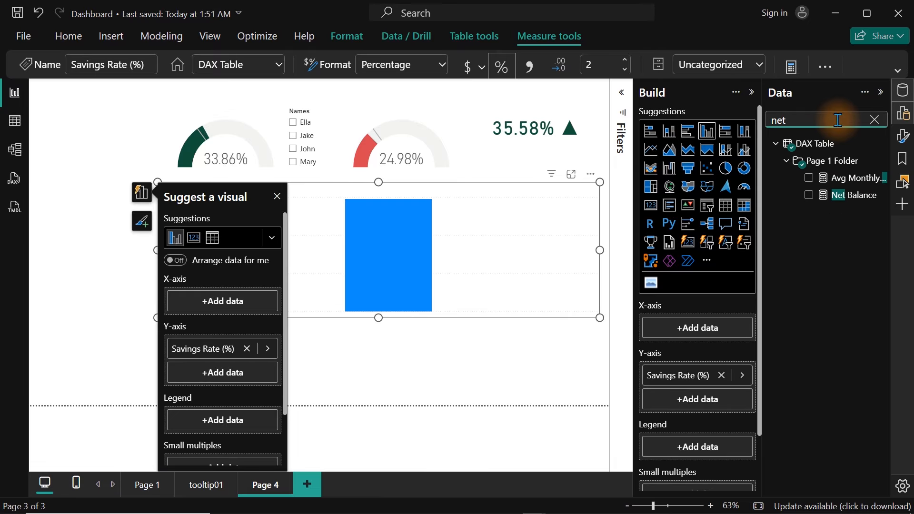
drag(850, 196, 850, 196)
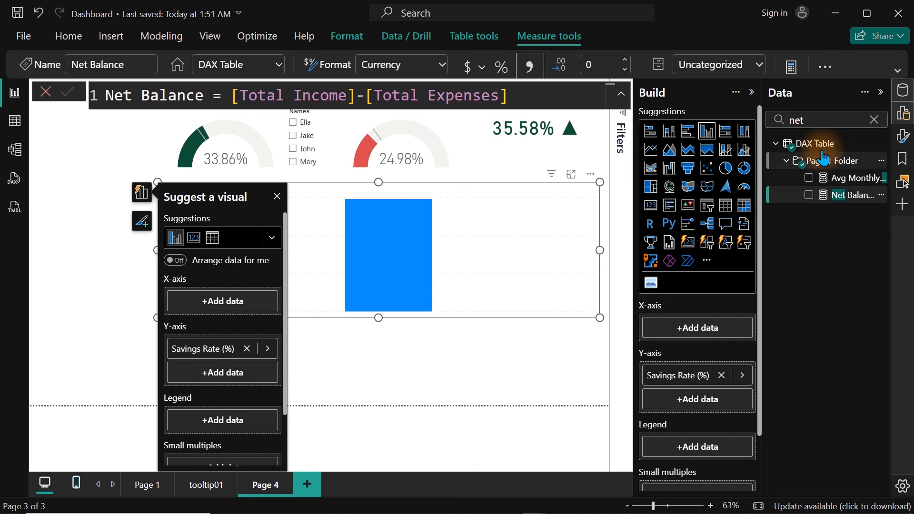
click(876, 121)
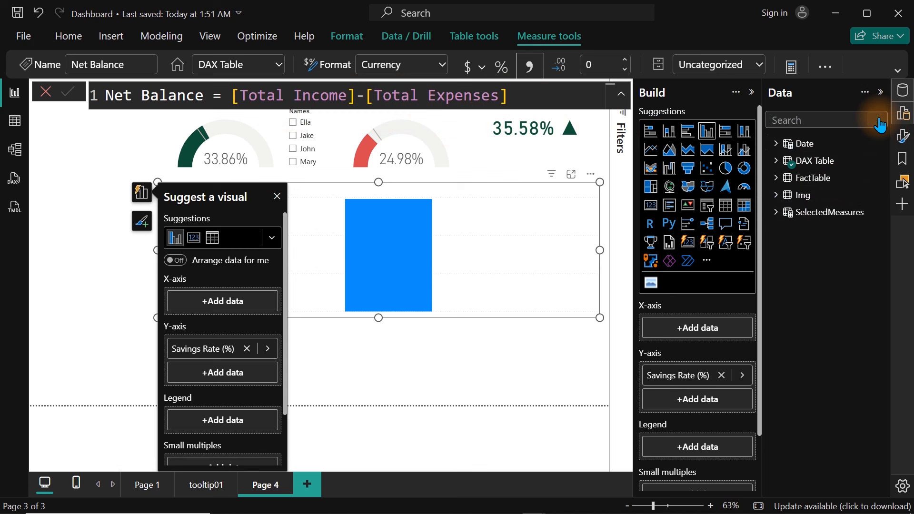
click(277, 196)
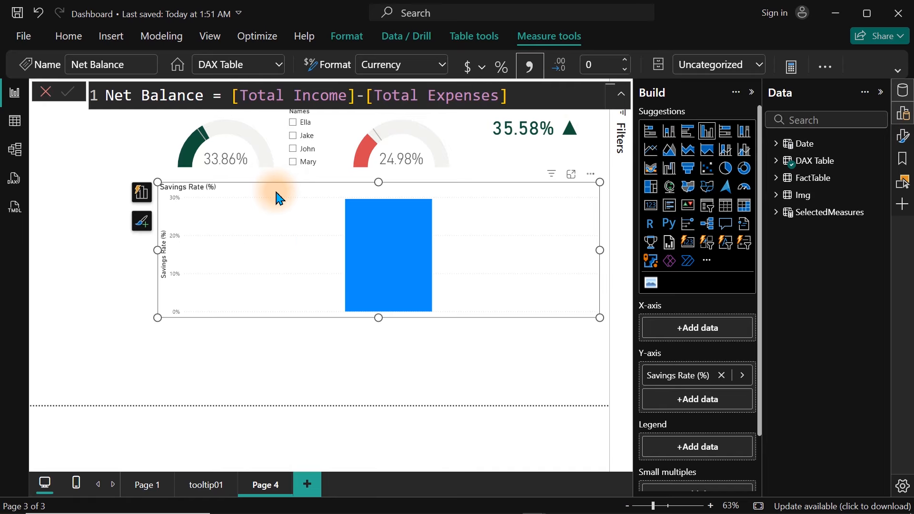
Add Month from the Date table to the X-axis of the savings rate column chart
click(773, 143)
click(798, 212)
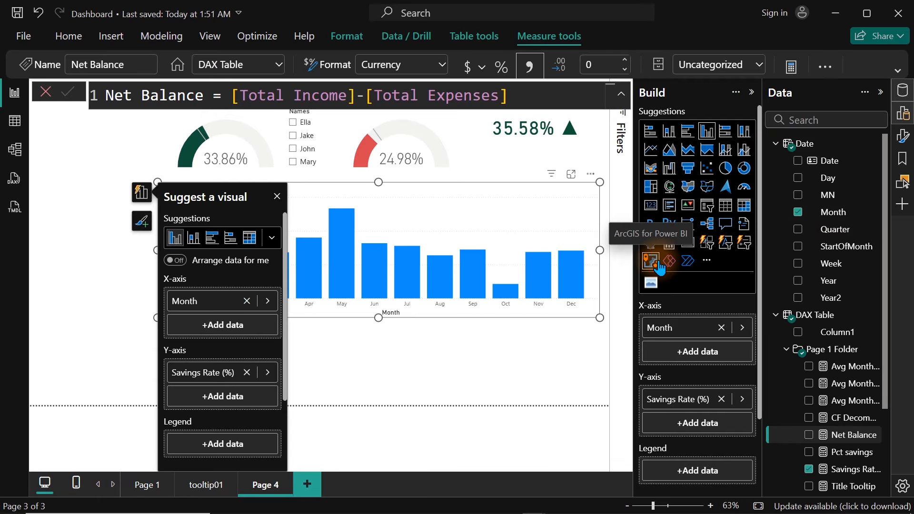
click(278, 197)
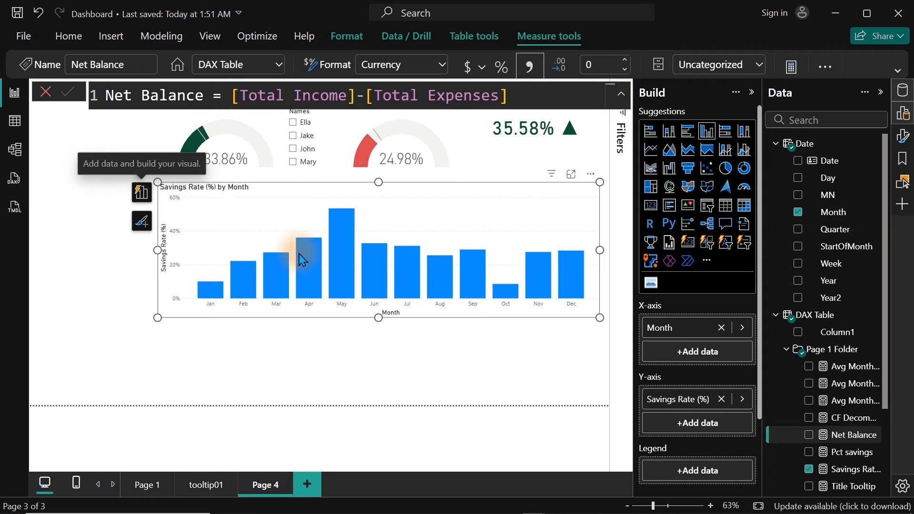
mouse_move(302, 260)
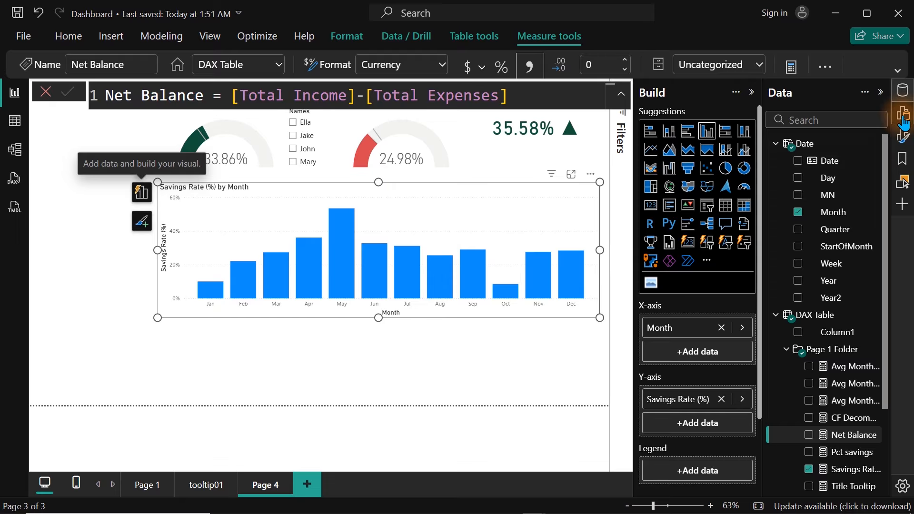
Turn off the column chart's X-axis title and set the X-axis values' font size to 12
click(904, 135)
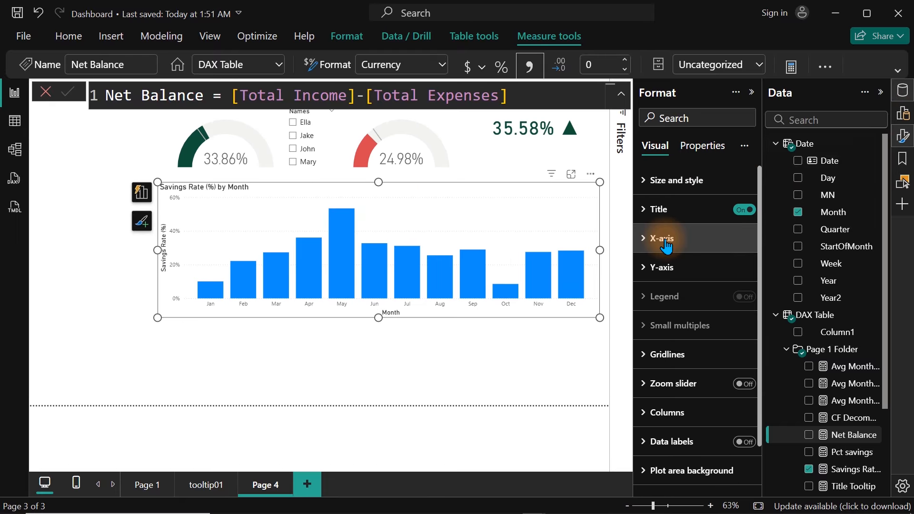
click(676, 239)
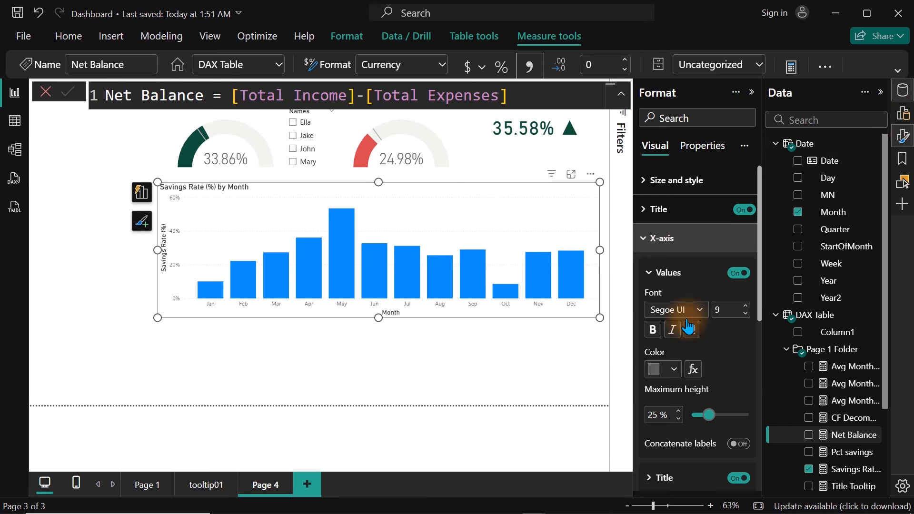
click(738, 478)
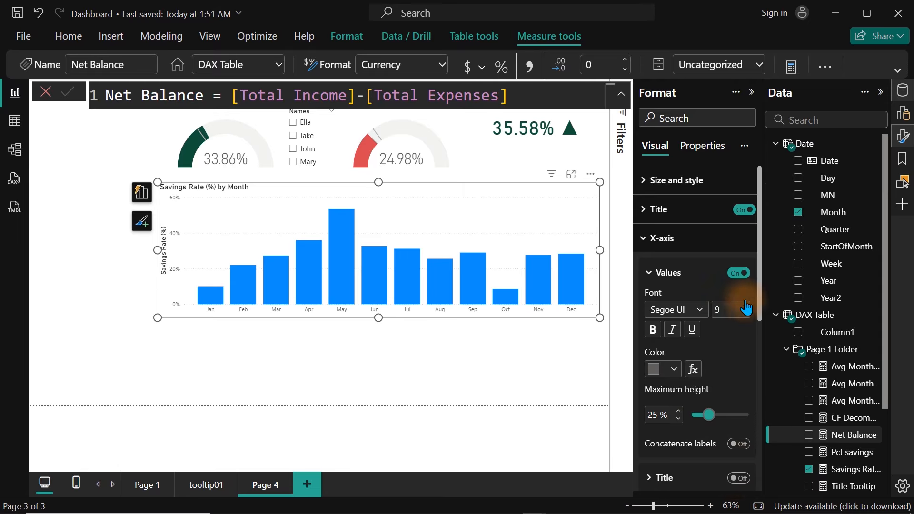
click(746, 305)
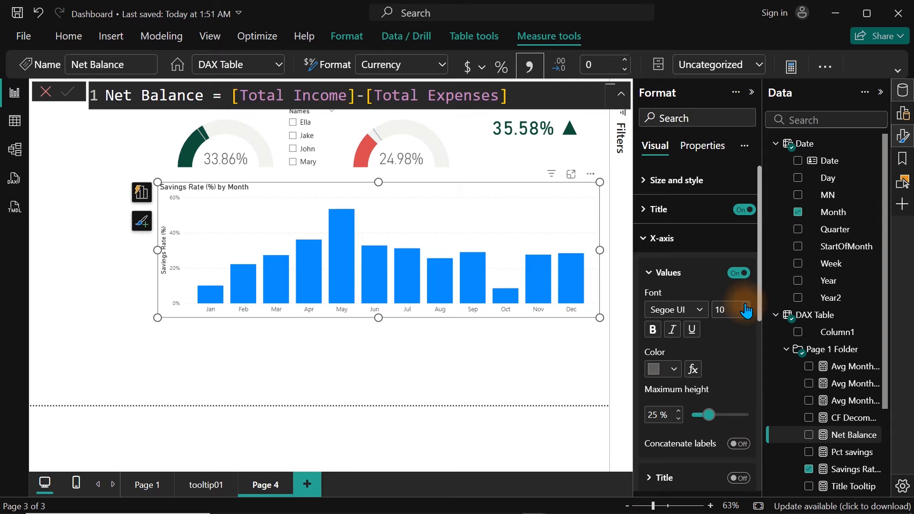
click(746, 306)
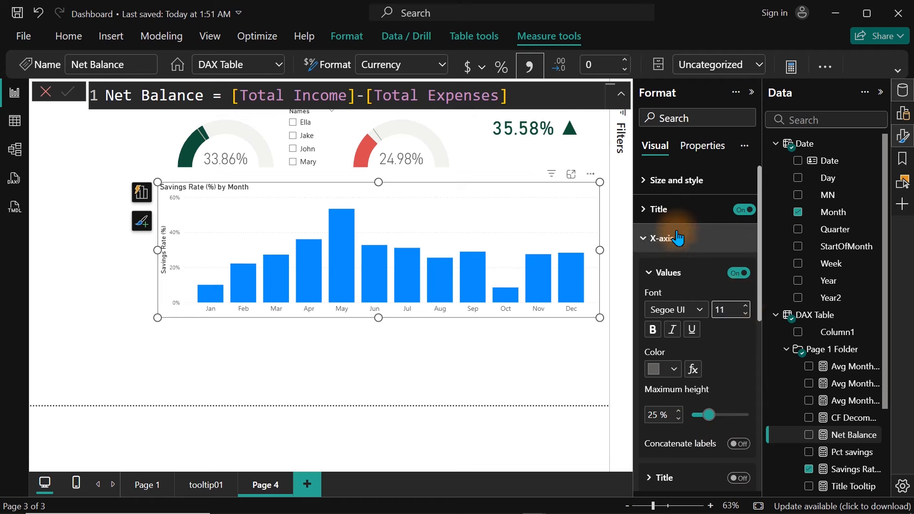
click(745, 306)
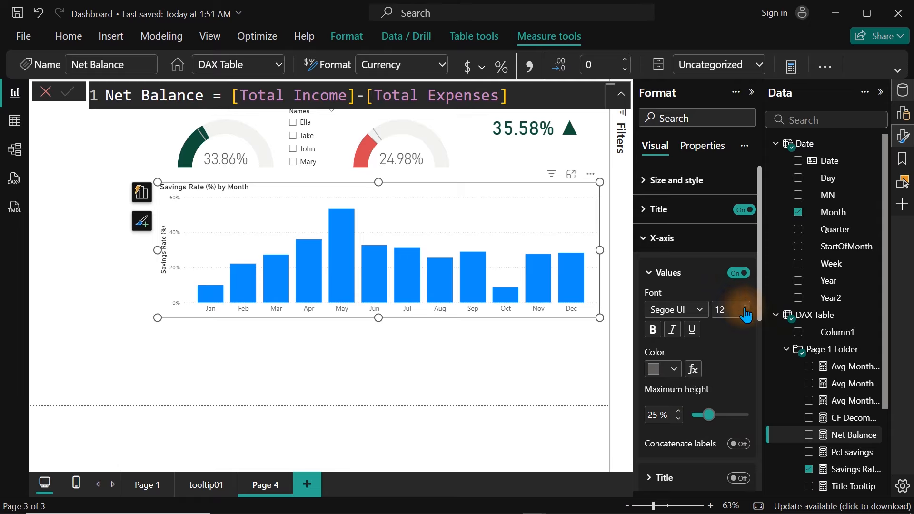
Turn off the Y-axis values and the Y-axis title on the savings rate column chart
click(687, 240)
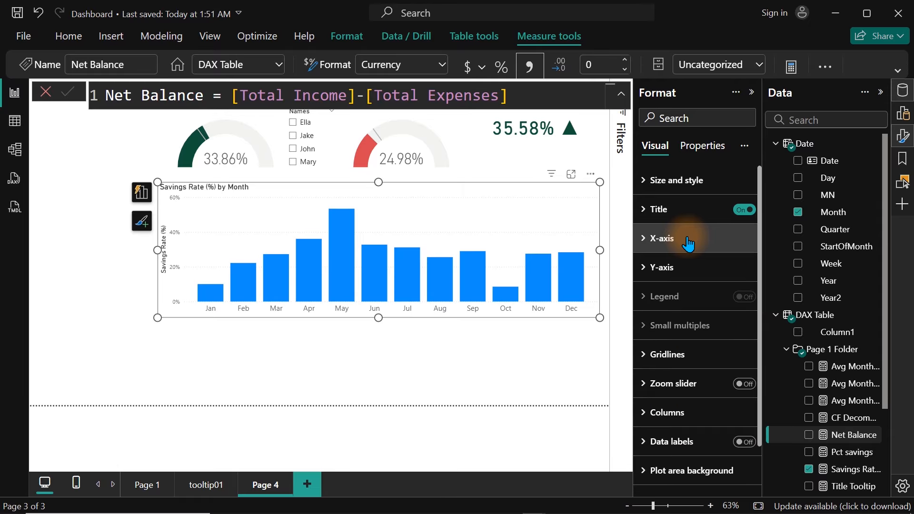
click(672, 268)
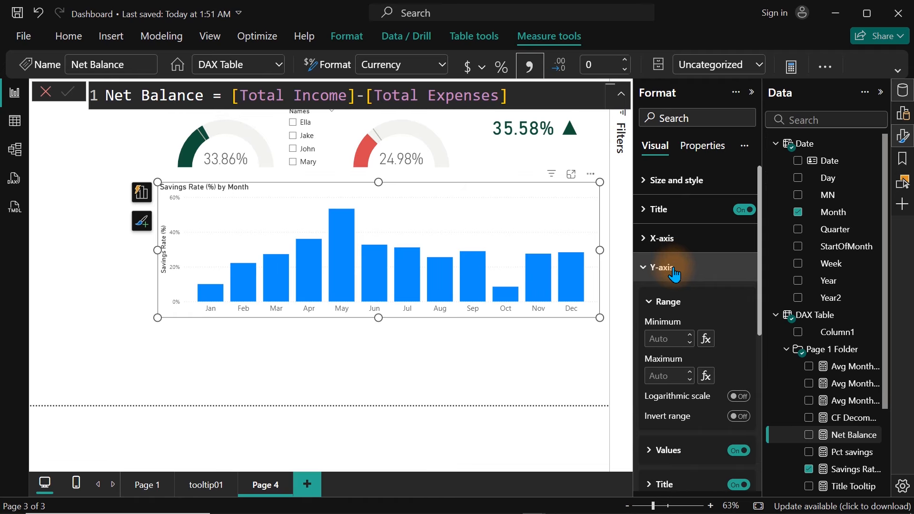
click(739, 451)
click(743, 486)
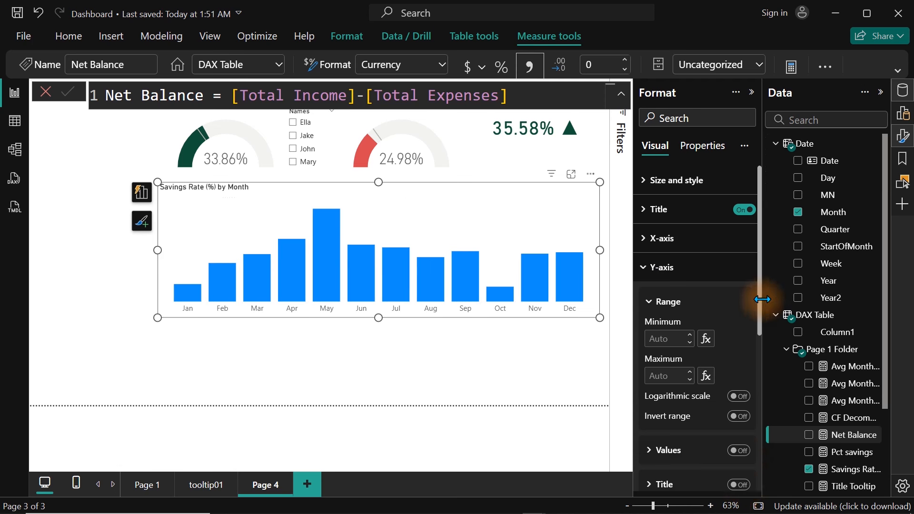
Add a reference line of type Y-Axis Constant Line to the savings rate column chart
drag(759, 298, 762, 471)
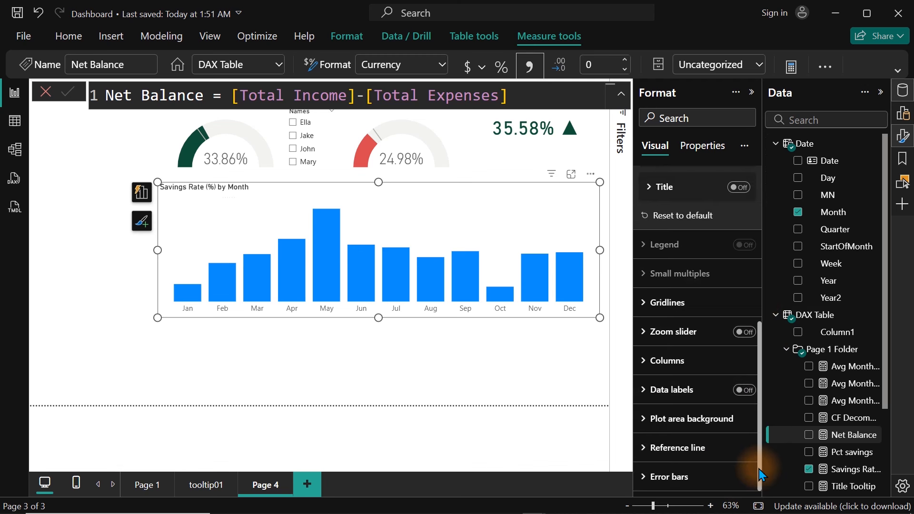
click(648, 460)
drag(759, 406, 762, 464)
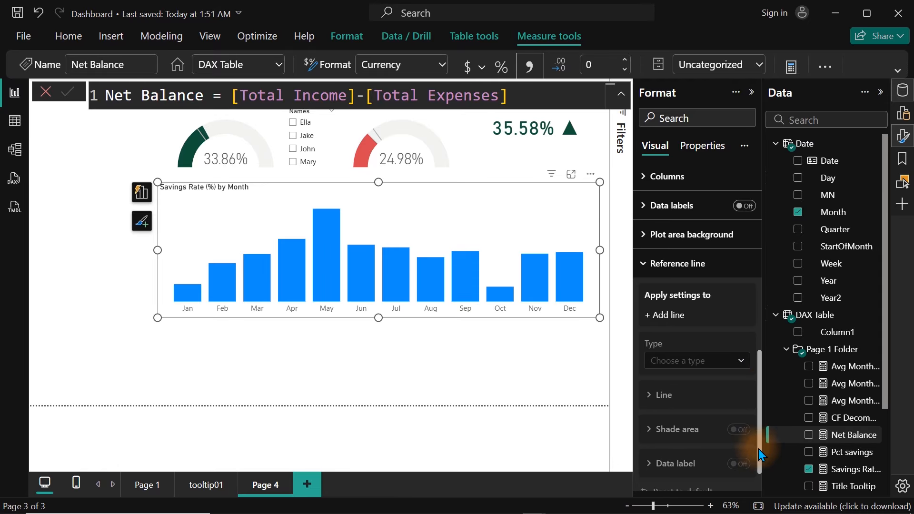
click(667, 322)
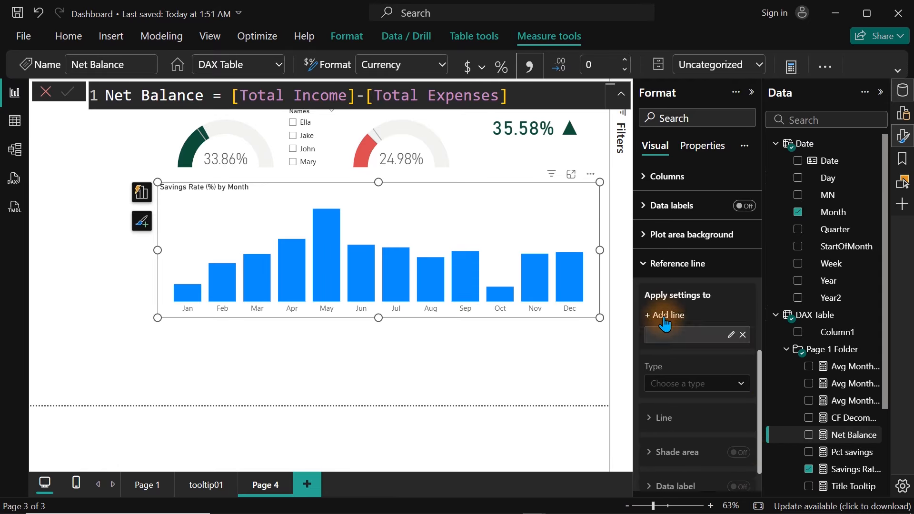
click(741, 383)
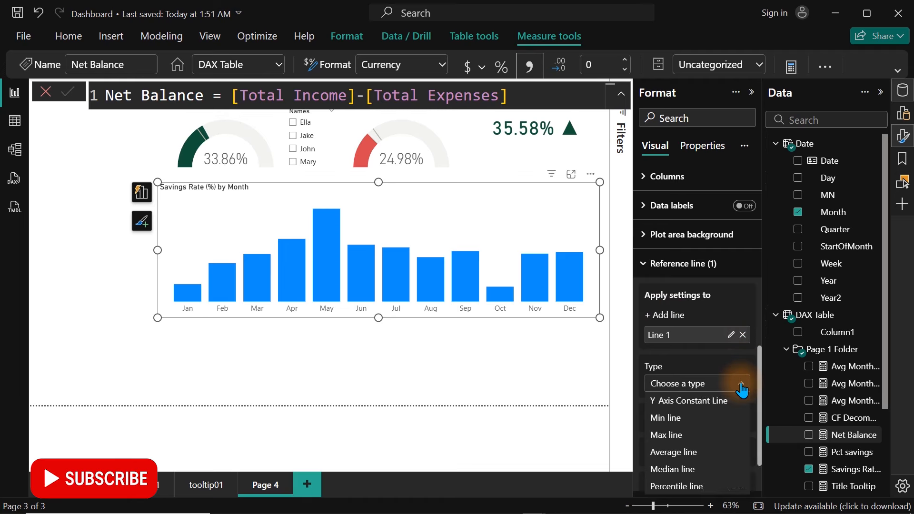
click(710, 403)
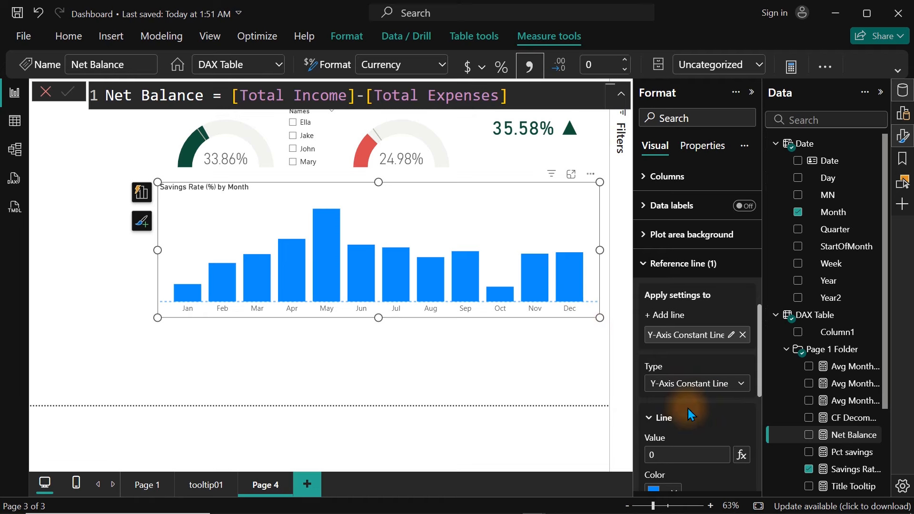
Try a value of 0.3 for the constant line and reset it to 0, collapsing the Date table's fields
drag(761, 381, 767, 434)
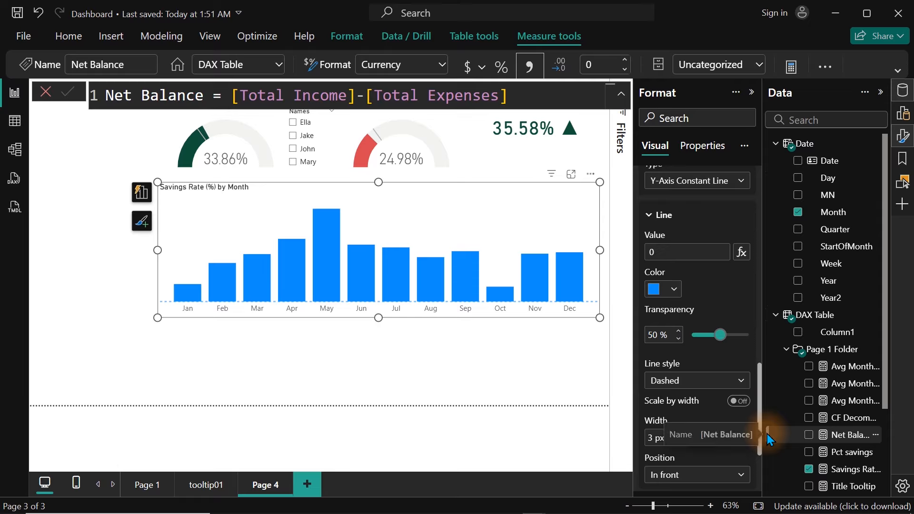
click(676, 254)
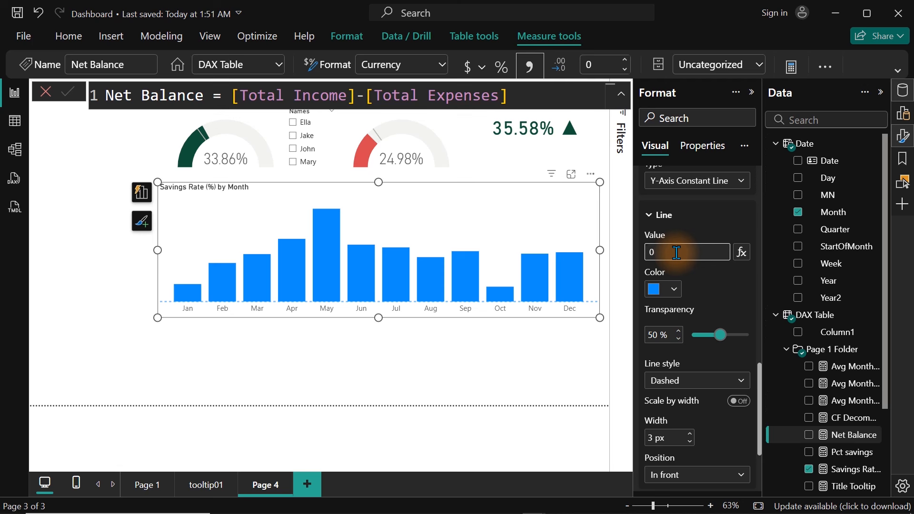
text(.3)
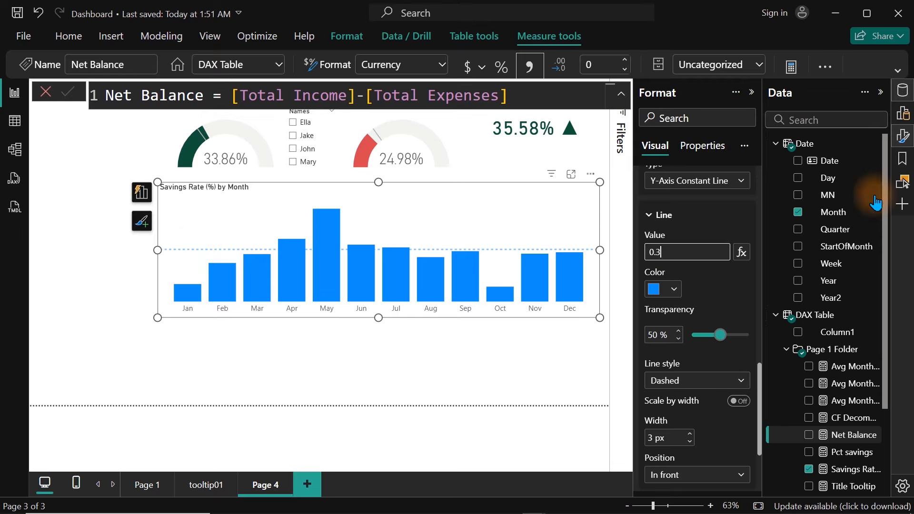
click(776, 145)
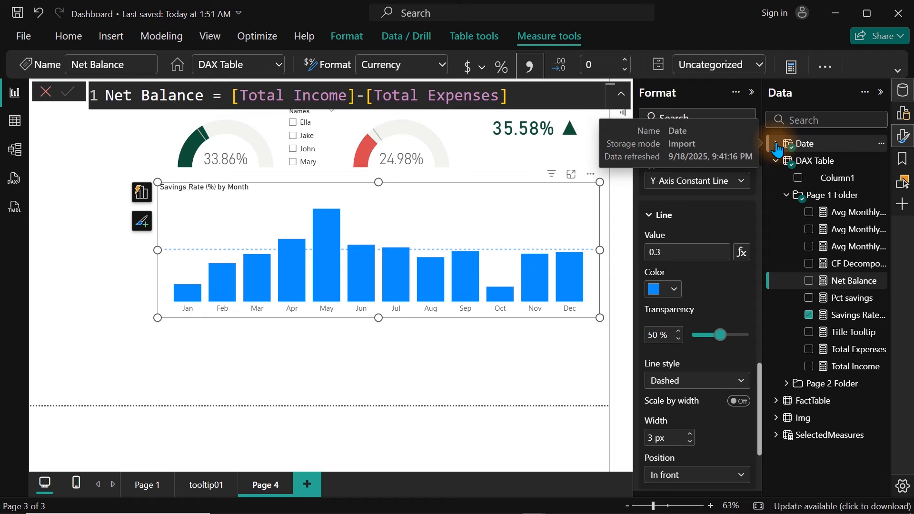
double_click(686, 251)
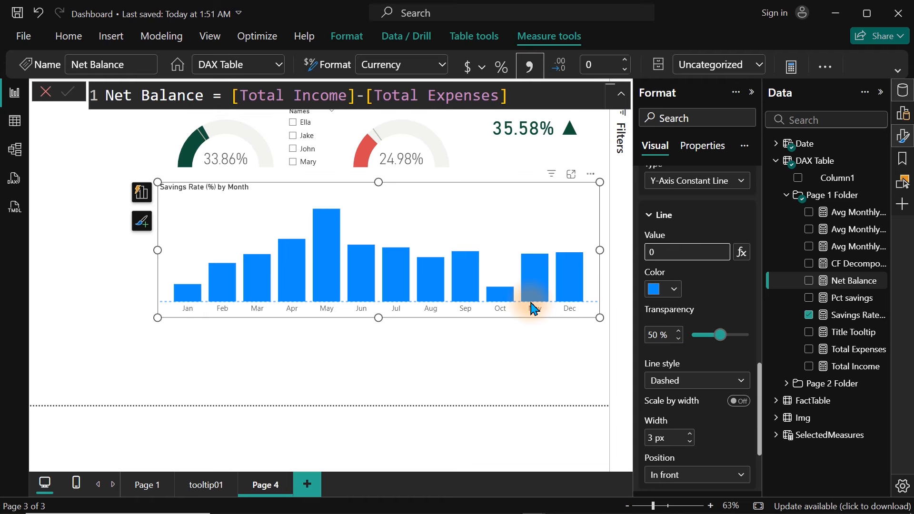
Open the chart in focus mode, try 0.3 as the constant line's value, and reset it to 0
click(575, 180)
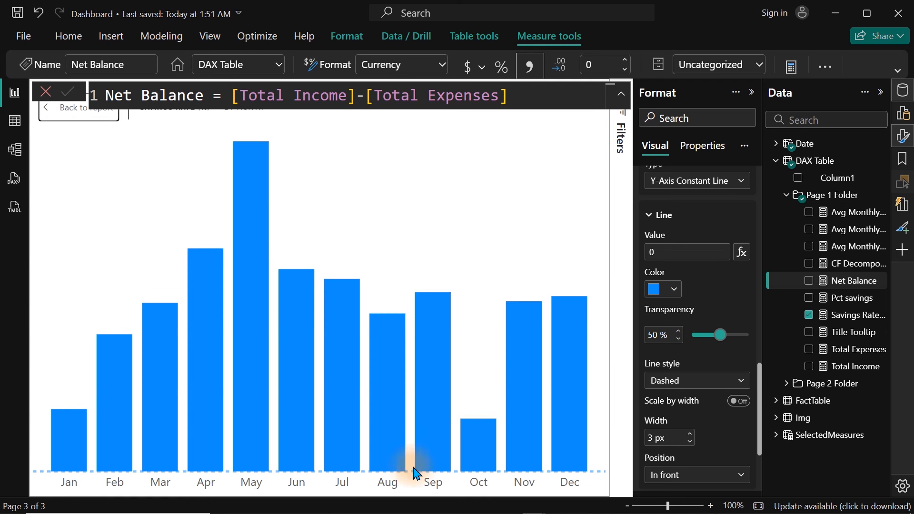
click(687, 246)
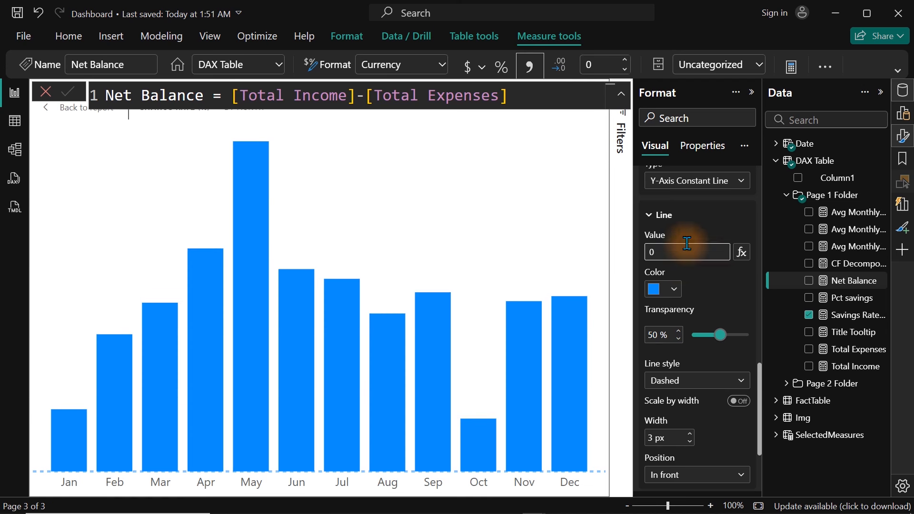
text(.3)
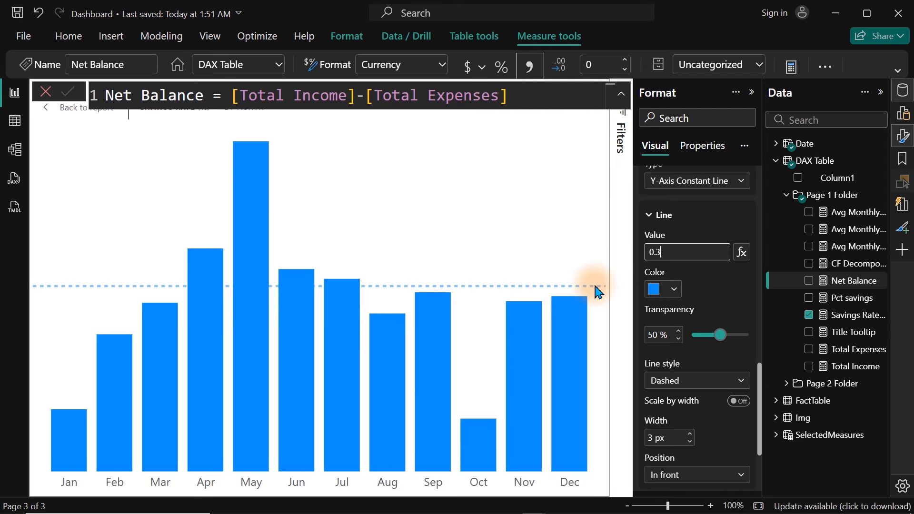
key(BackSpace)
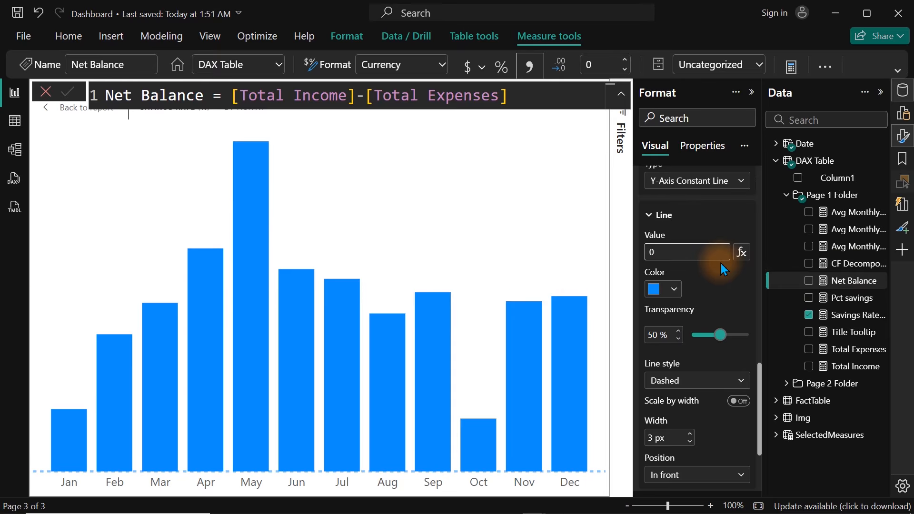
Create a new measure in the DAX Table's Page 1 Folder with the formula Target = 0.3
right_click(846, 247)
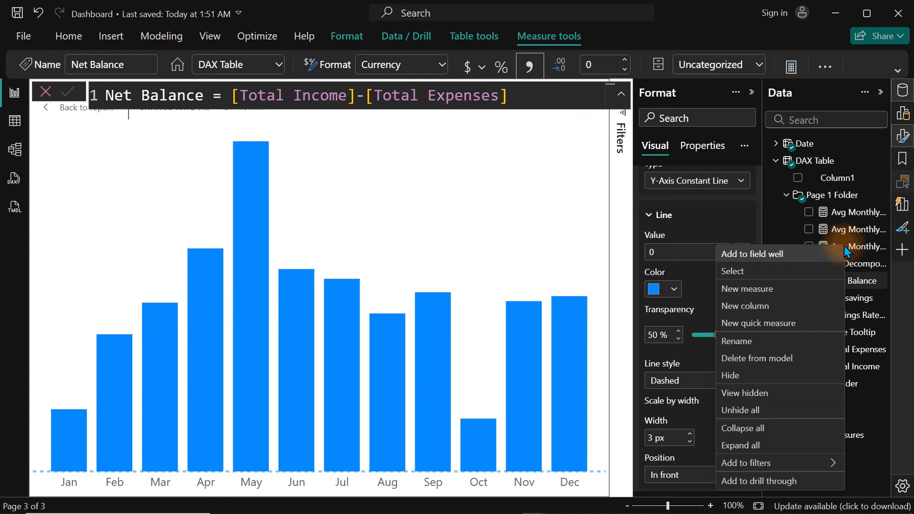
click(759, 289)
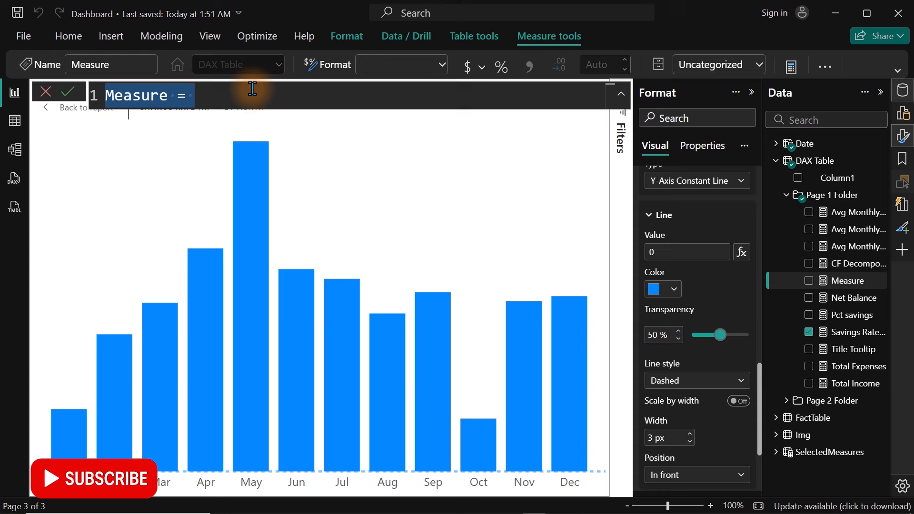
text(Target = )
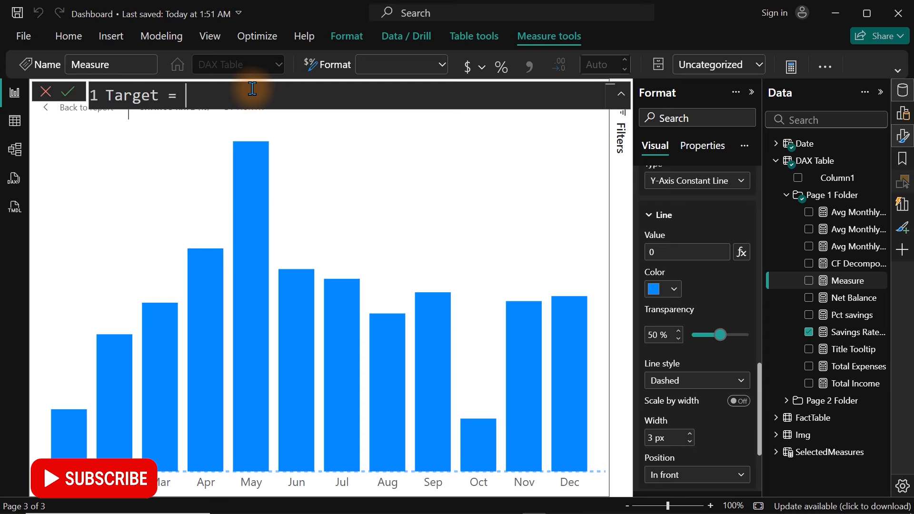
text(0.3)
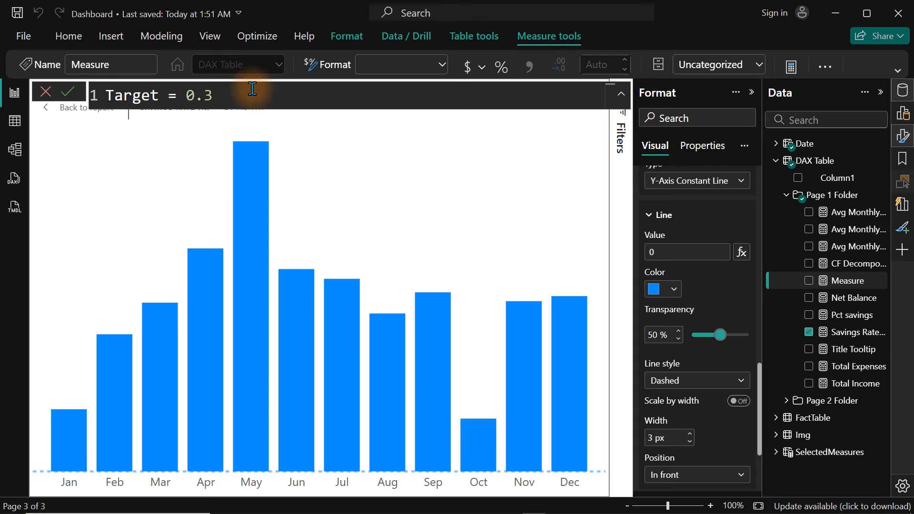
Try 30% as the Target measure's value, check the syntax error, and put 0.3 back
key(BackSpace)
key(BackSpace)
key(BackSpace)
text(30%)
scroll(252, 88, up, 1)
scroll(252, 89, up, 2)
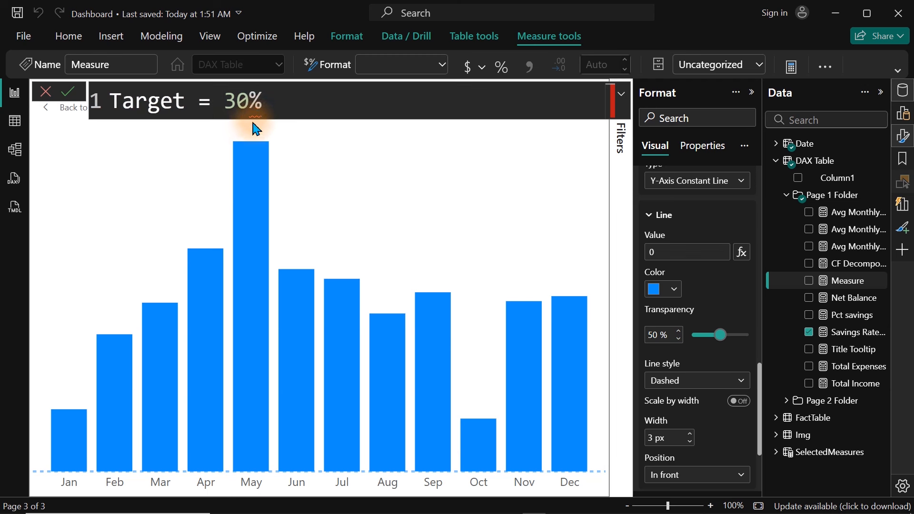
mouse_move(254, 113)
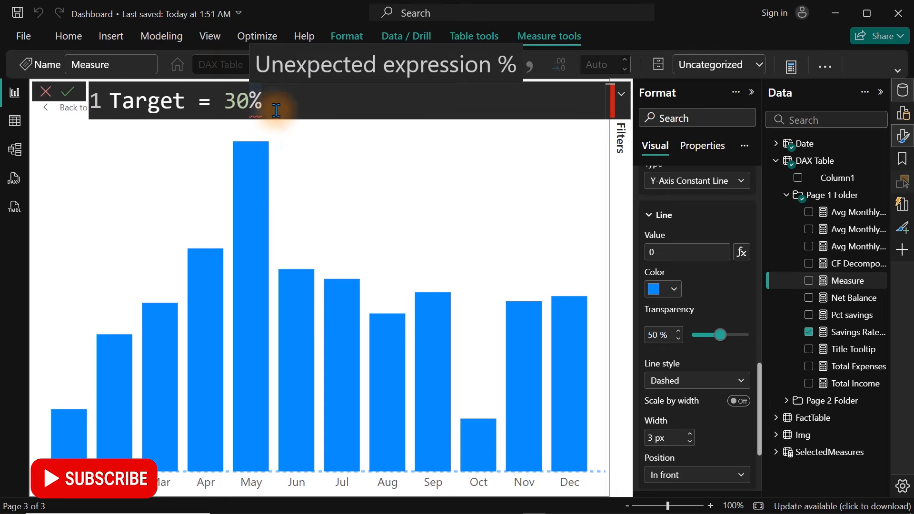
key(BackSpace)
key(BackSpace)
key(BackSpace)
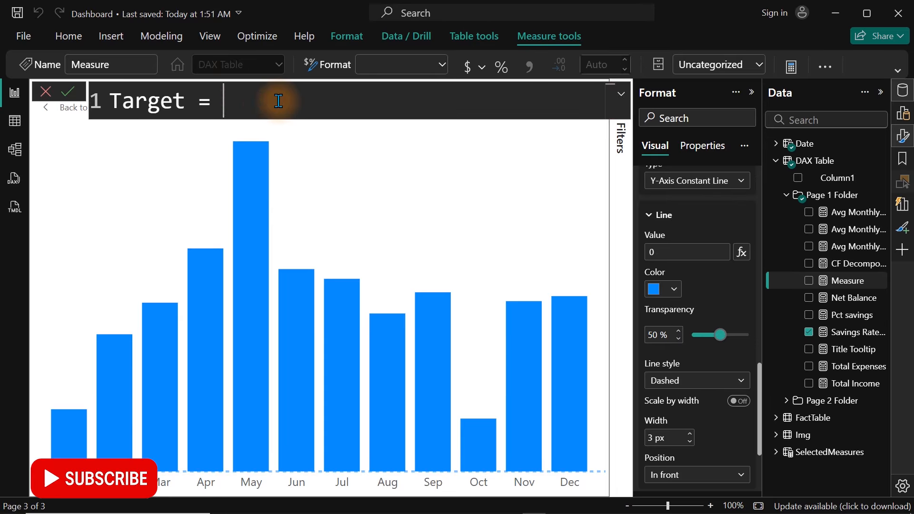
text(0.3)
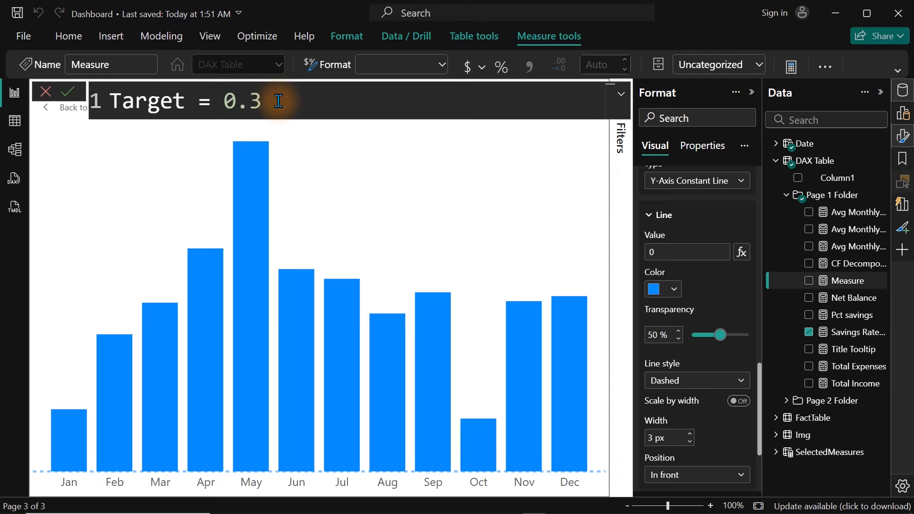
Try 0.4, 0.5, 0.6, 0.9 and 1 as alternative values in the Target formula and restore 0.3
key(BackSpace)
text(4)
key(BackSpace)
text(5)
key(BackSpace)
text(6)
key(BackSpace)
text(9)
key(BackSpace)
key(BackSpace)
key(BackSpace)
text(1)
key(BackSpace)
text(0.3)
Change the new measure's name to Target2 and commit the formula Target2 = 0.3
key(Return)
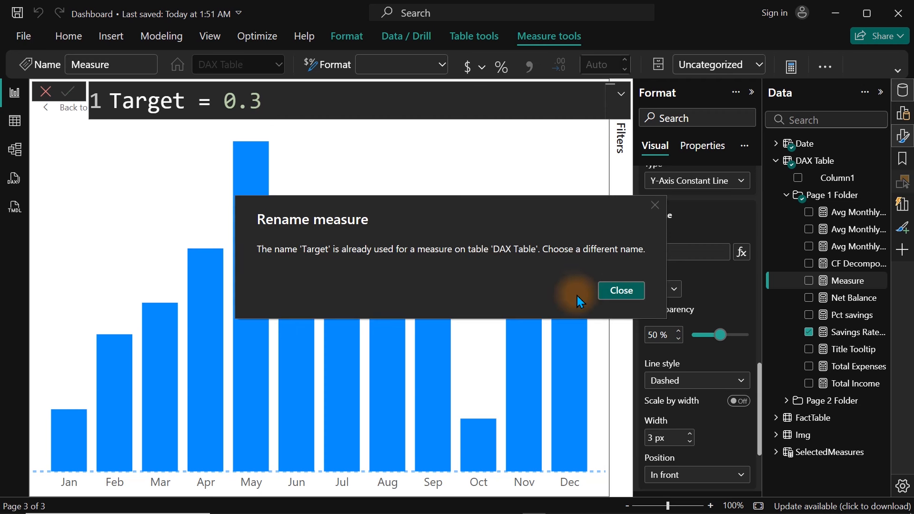
click(620, 293)
click(186, 102)
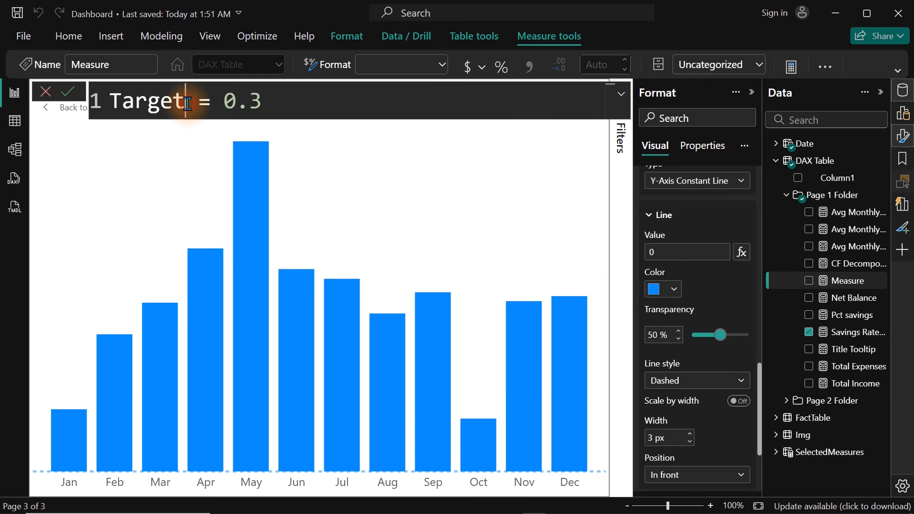
text(2)
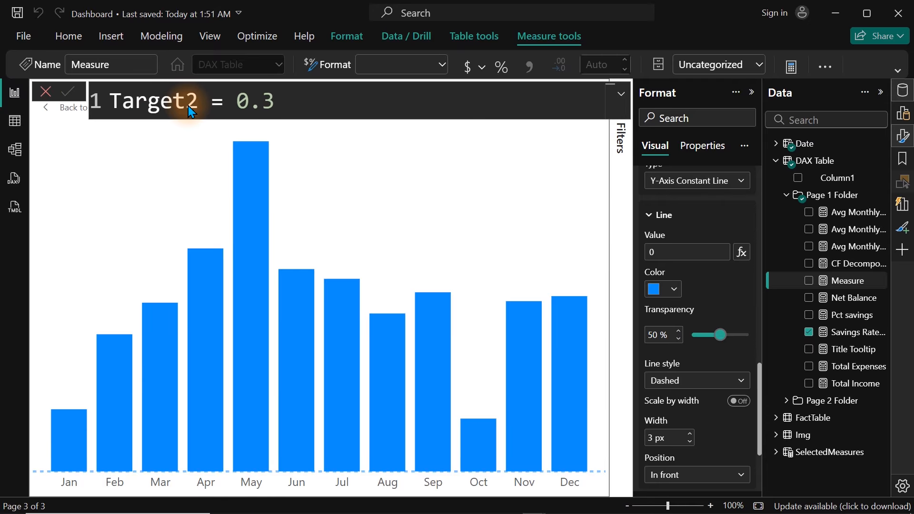
key(Return)
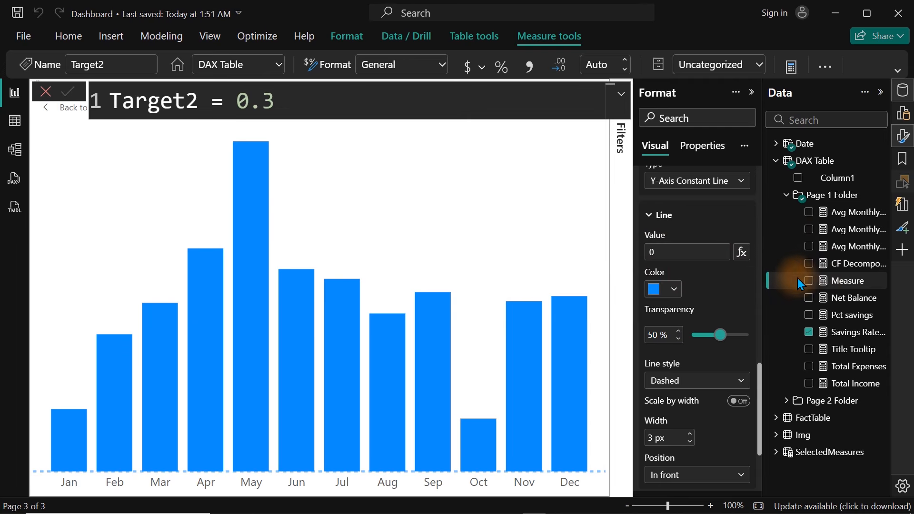
Base the constant line's value on the Target2 measure using conditional formatting with the Field value format style
click(741, 252)
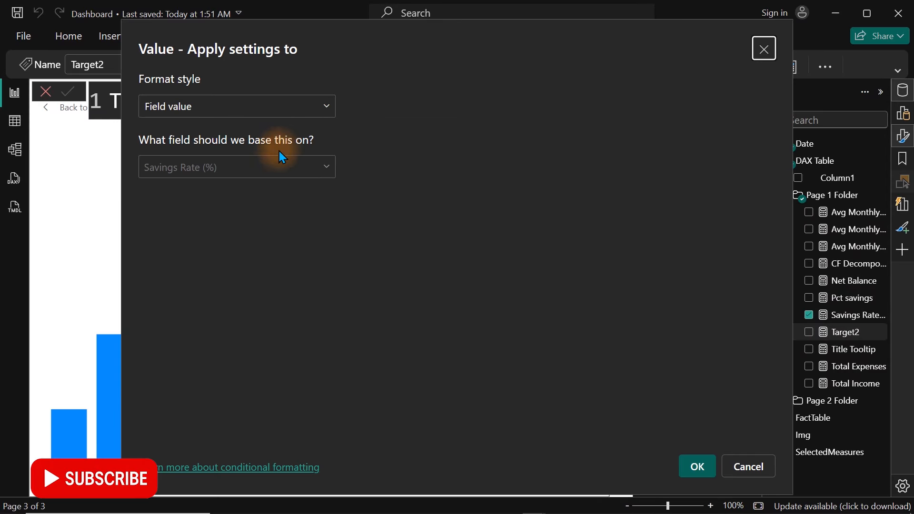
click(278, 168)
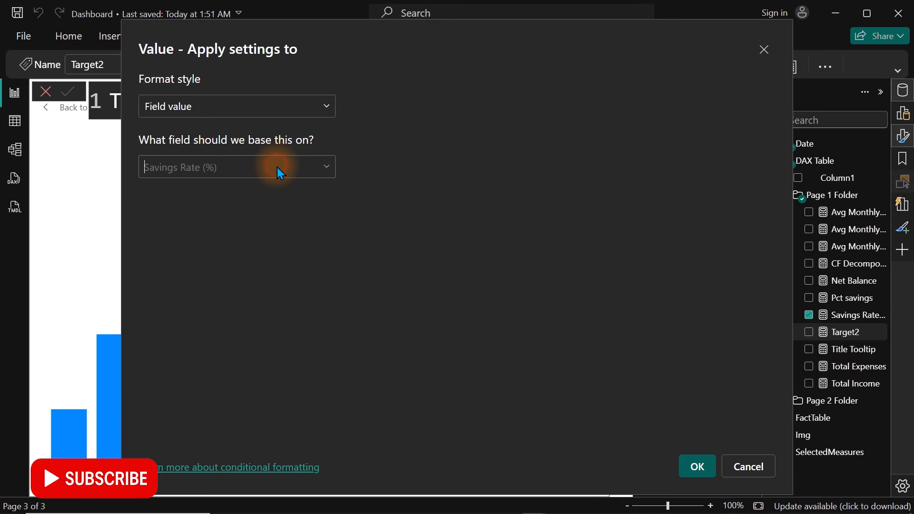
text(tar)
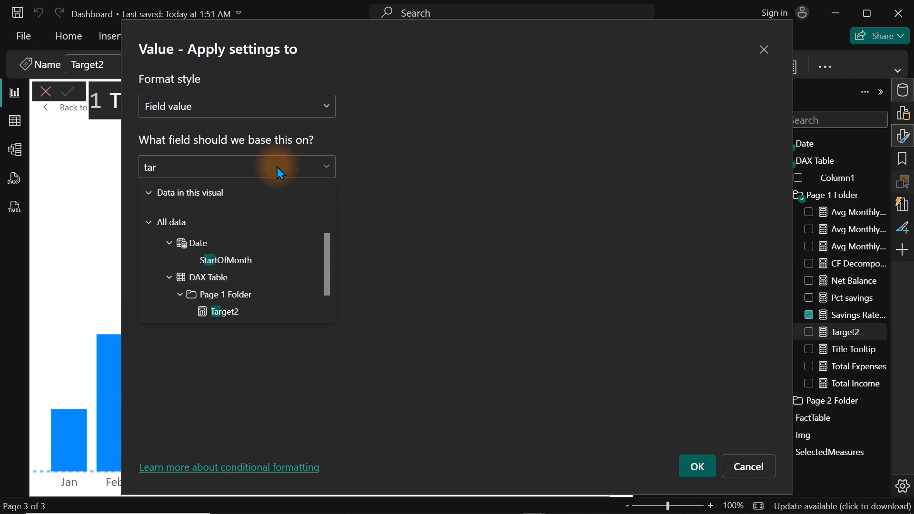
text(g)
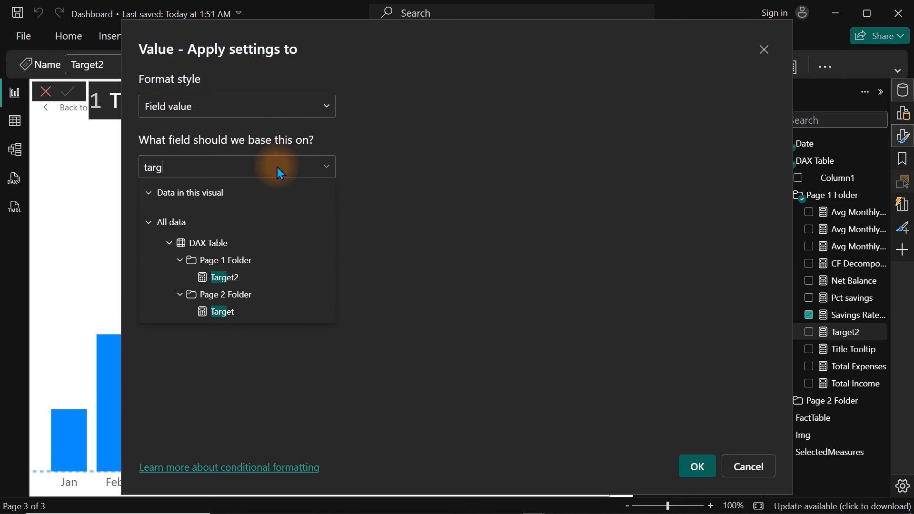
click(228, 281)
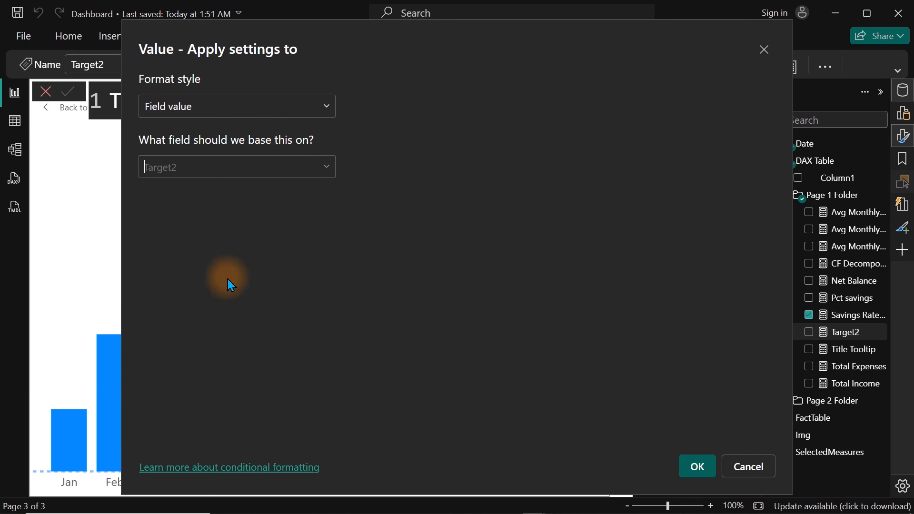
click(698, 482)
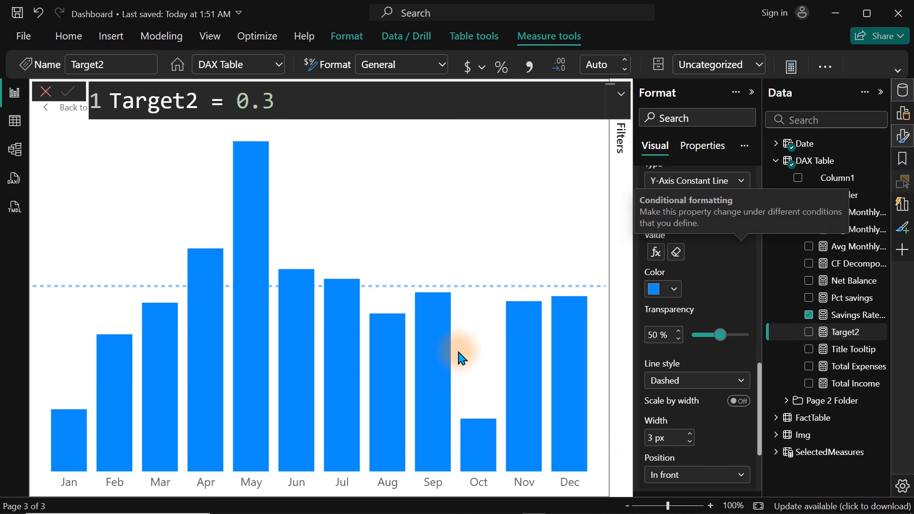
mouse_move(19, 275)
mouse_down()
mouse_move(623, 278)
mouse_move(620, 295)
mouse_up()
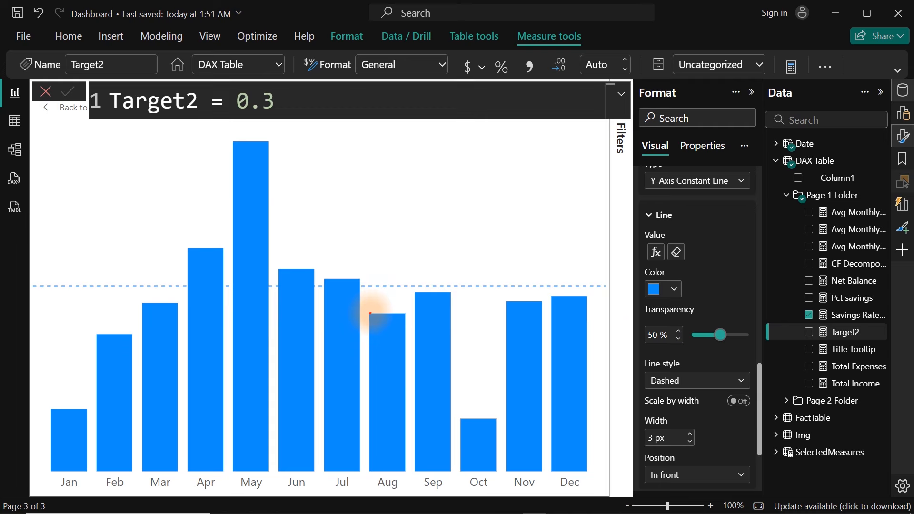
mouse_move(371, 314)
mouse_down()
mouse_move(394, 326)
mouse_move(405, 433)
mouse_up()
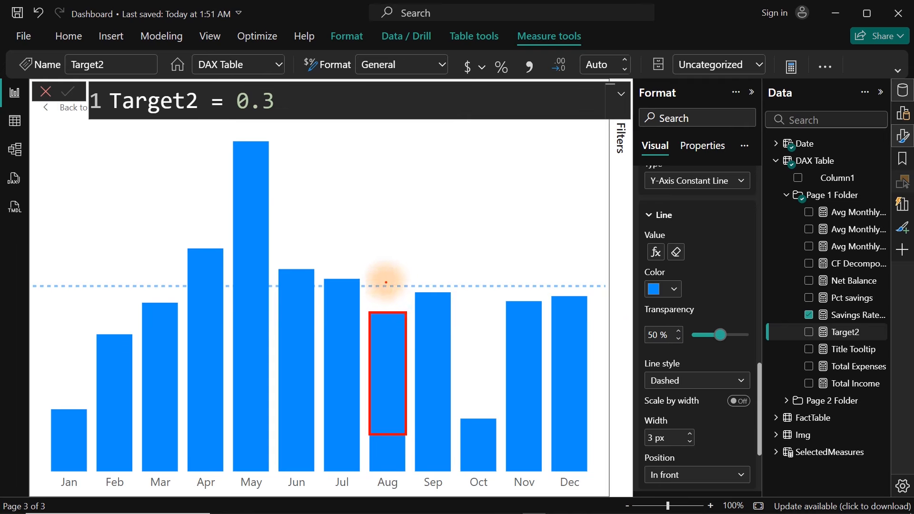
drag(386, 282, 386, 251)
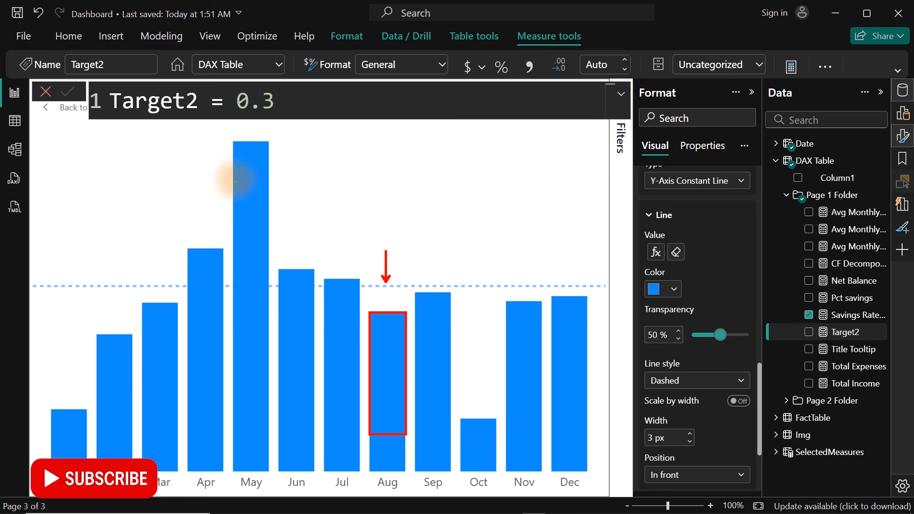
drag(231, 141, 272, 394)
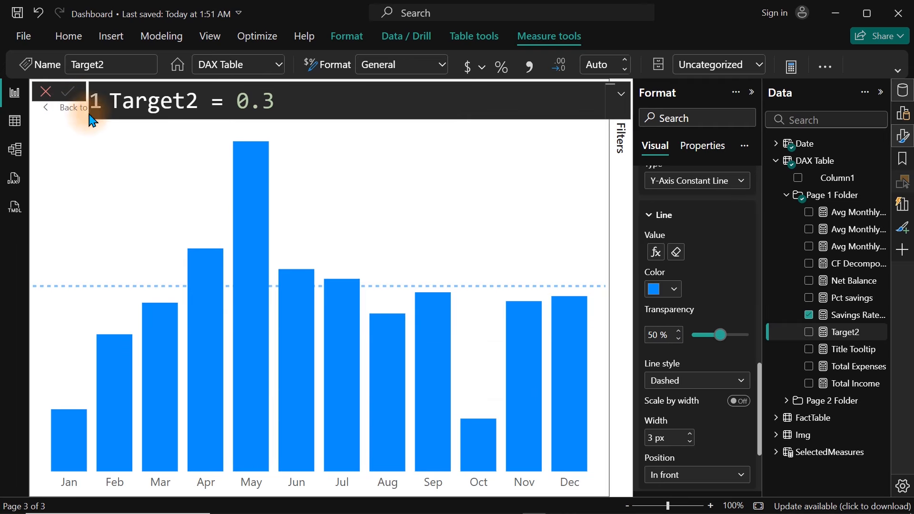
Return to the report page, filter the Names slicer to its second entry, and show the savings rate chart in focus mode
click(805, 194)
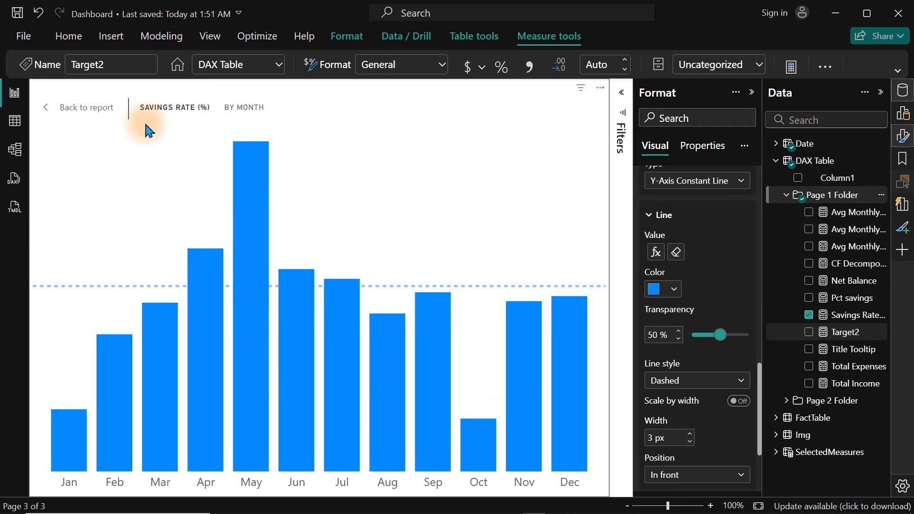
click(89, 118)
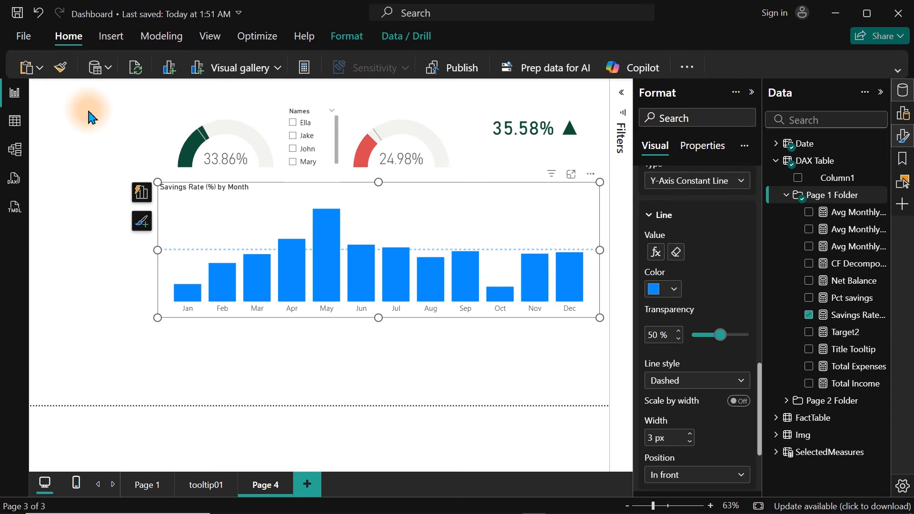
click(298, 141)
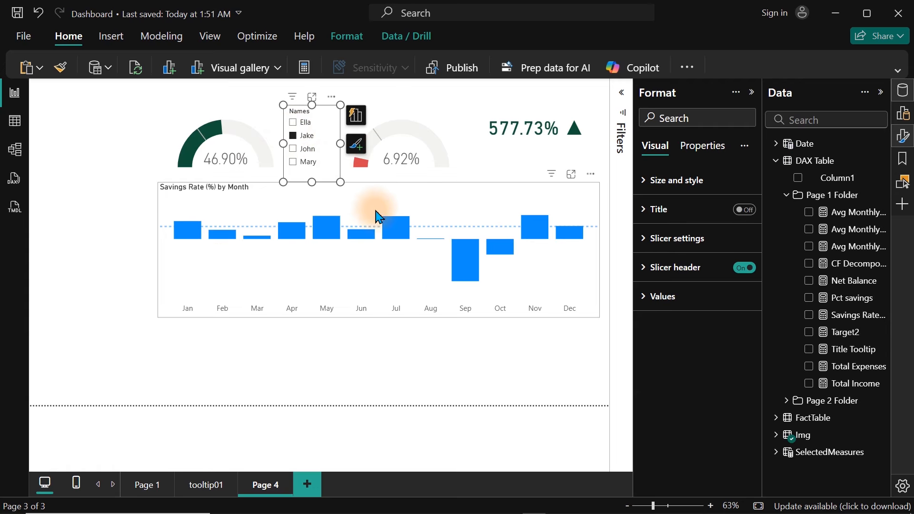
click(571, 174)
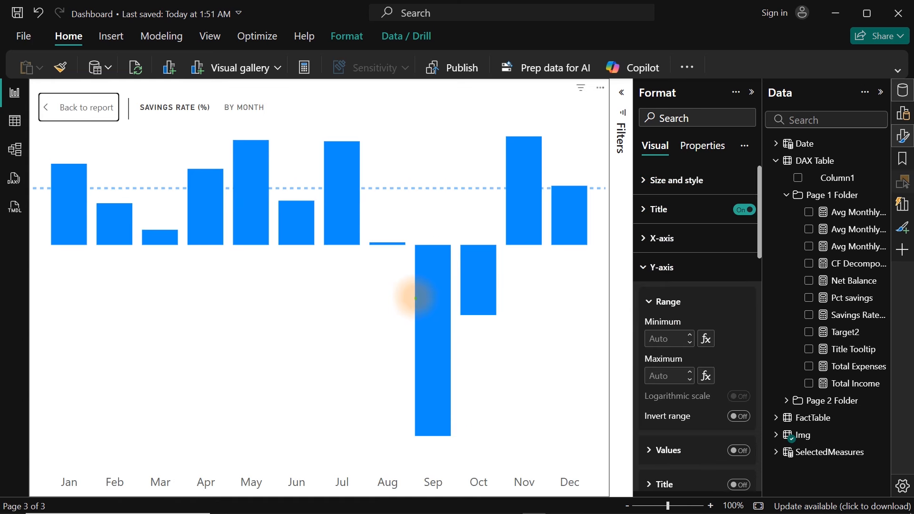
mouse_move(415, 279)
mouse_down()
mouse_move(454, 308)
mouse_move(477, 341)
mouse_move(499, 449)
mouse_up()
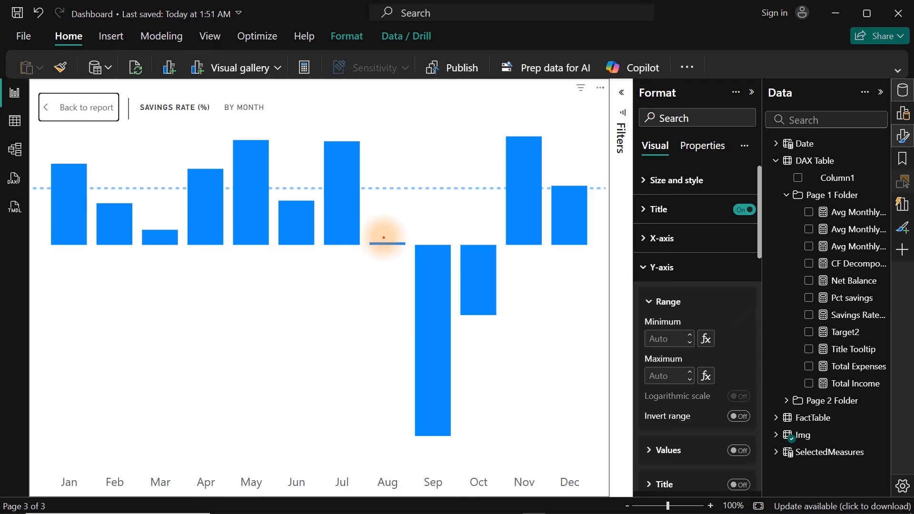
drag(384, 238, 384, 220)
mouse_move(411, 256)
mouse_down()
mouse_move(431, 265)
mouse_move(494, 432)
mouse_up()
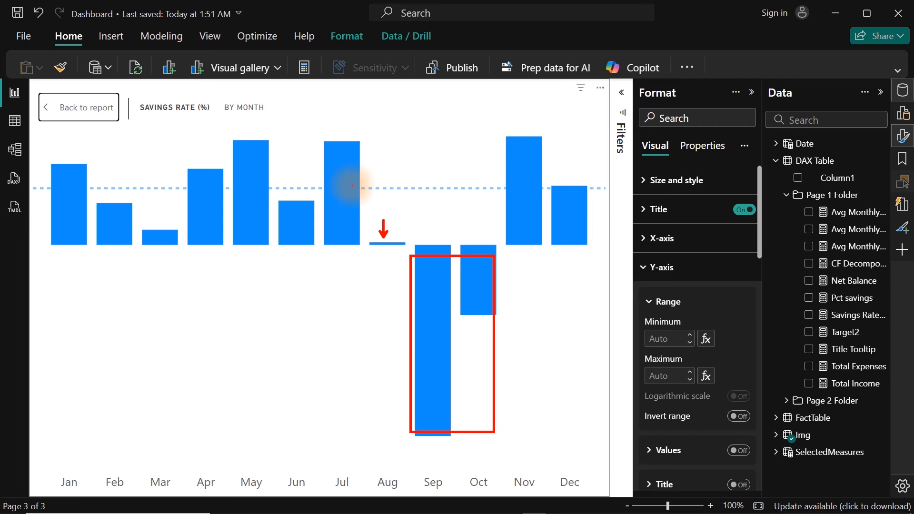
drag(287, 205, 299, 219)
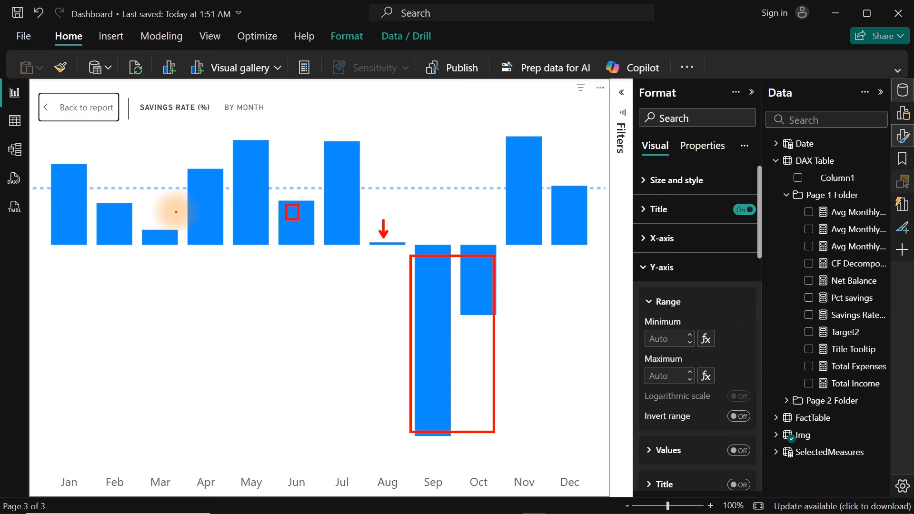
mouse_move(146, 239)
mouse_down()
mouse_move(155, 249)
mouse_move(124, 239)
mouse_up()
drag(75, 165, 85, 137)
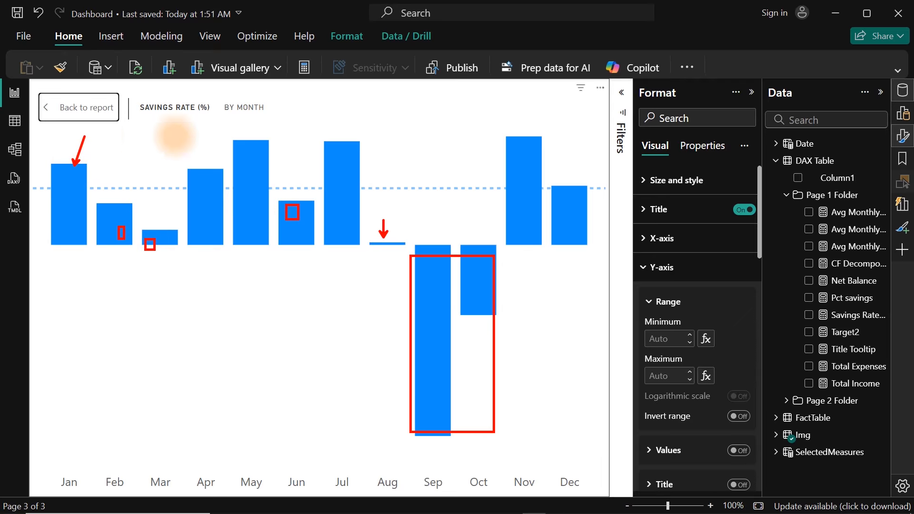
mouse_move(199, 167)
mouse_down()
mouse_move(215, 129)
mouse_move(270, 115)
mouse_up()
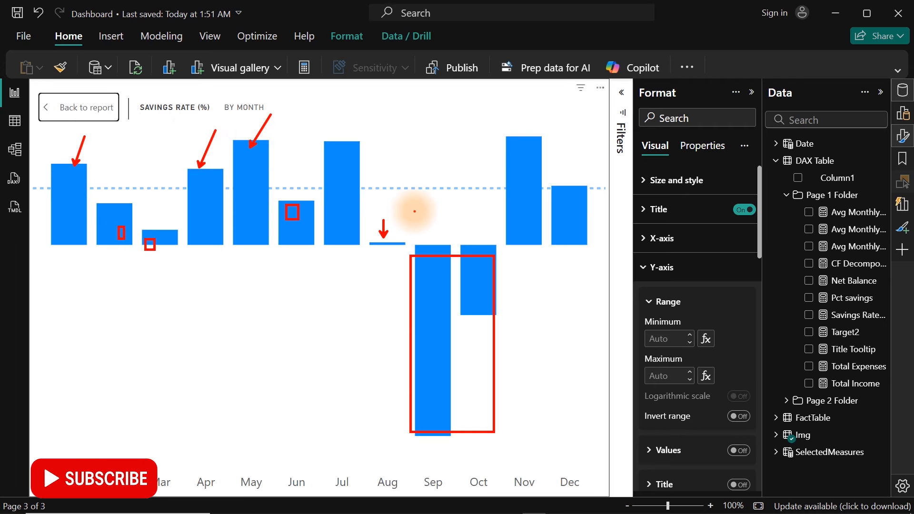
key(Escape)
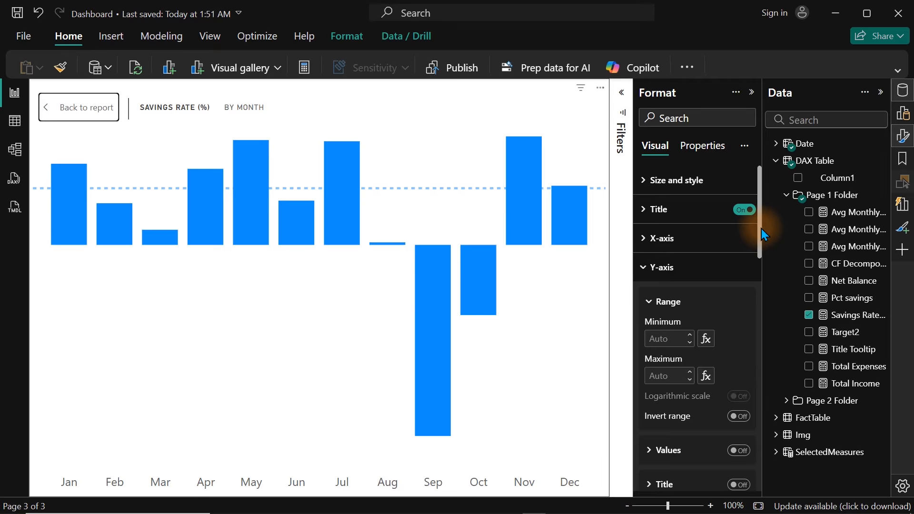
Change the colour of the chart's Y-axis constant line to dark gray
drag(762, 228, 765, 419)
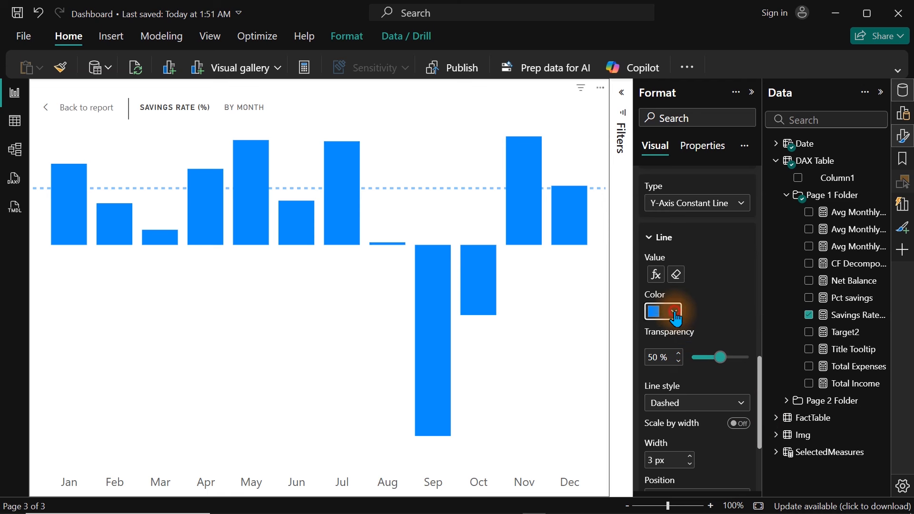
click(674, 312)
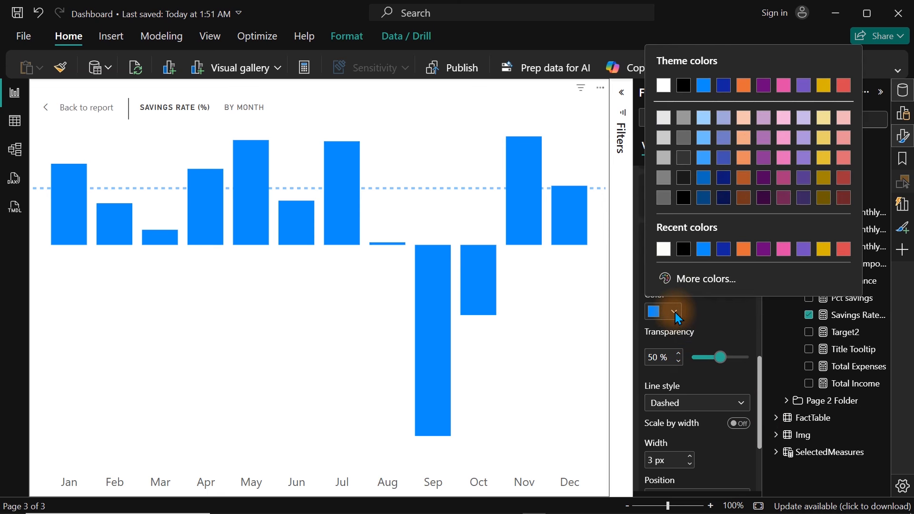
click(684, 138)
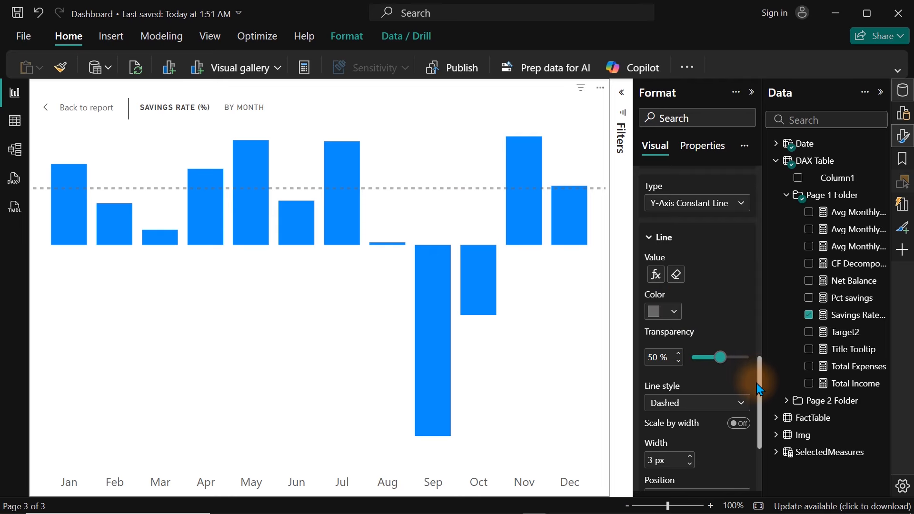
Create a new measure in the Page 1 Folder, name it "Cf Savings rate Color", and reduce the formula text size
right_click(845, 255)
click(767, 292)
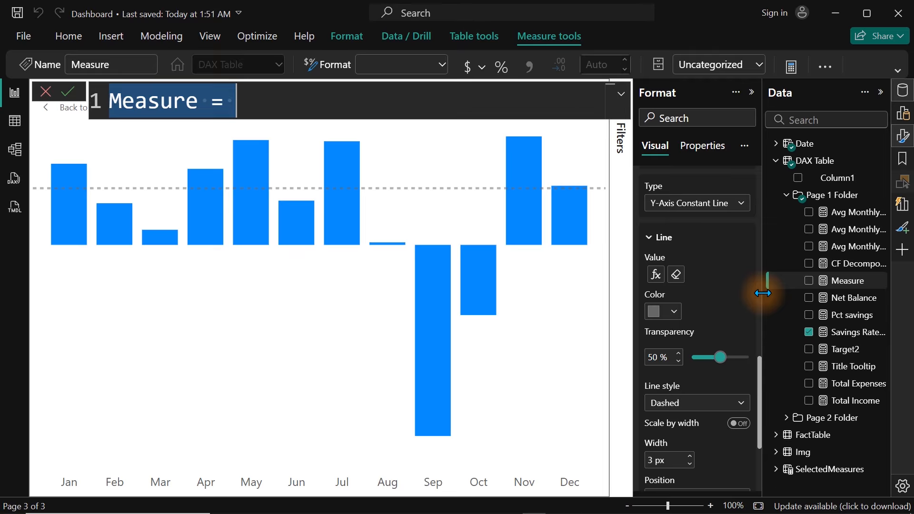
text(Cf Sal)
key(BackSpace)
text(vings rate Color)
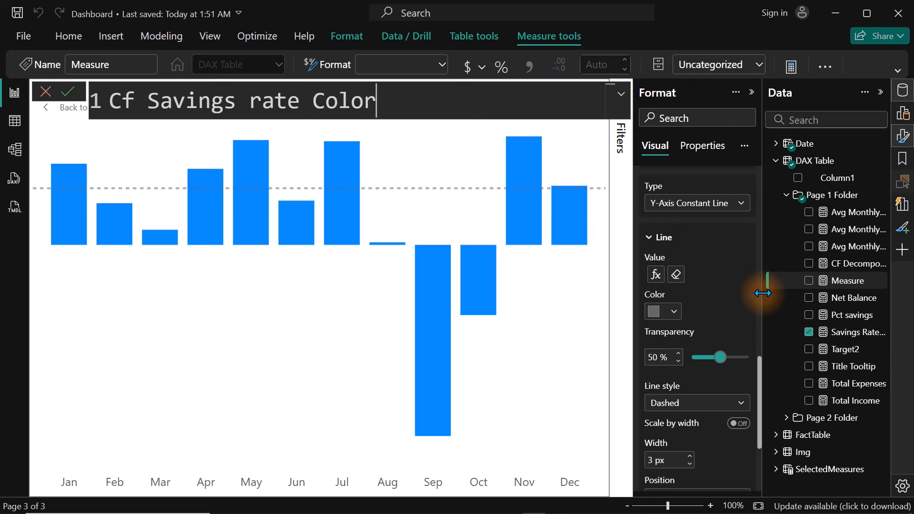
text( =)
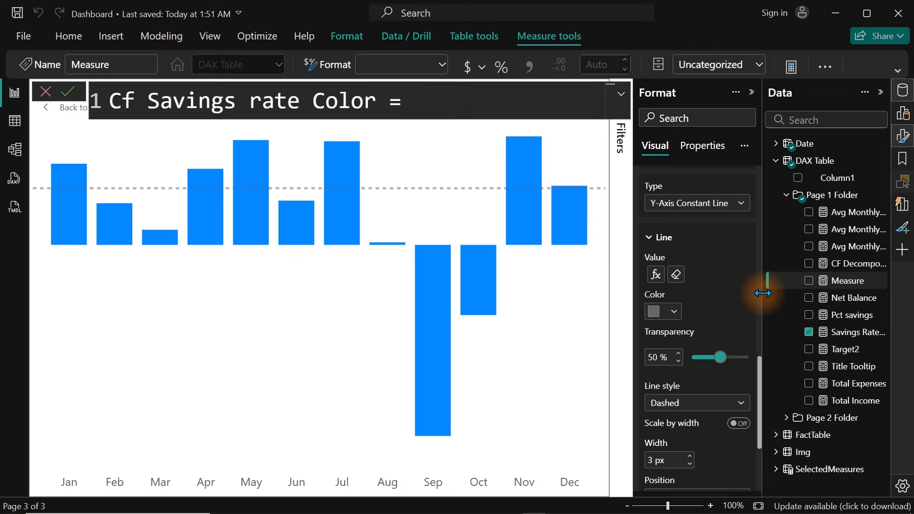
key(ctrl+minus)
key(ctrl+minus)
key(ctrl+minus)
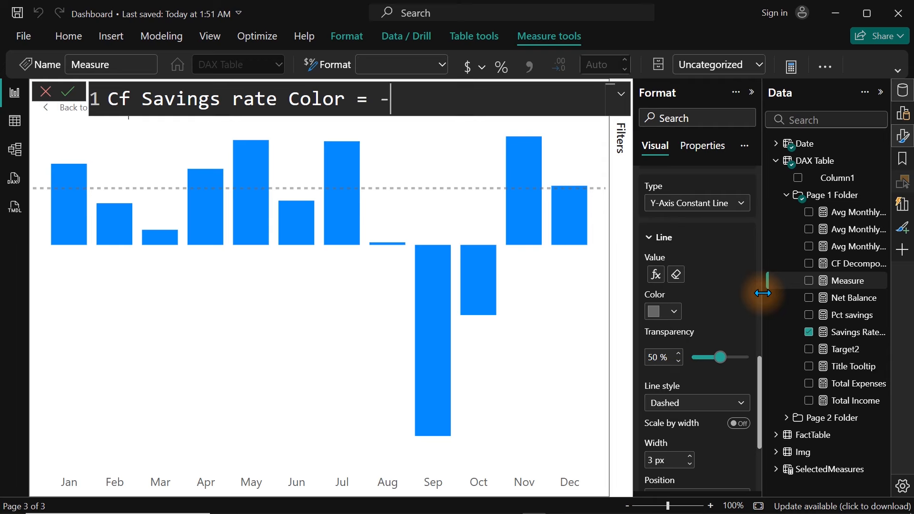
Write a comment in the formula explaining that Cf means conditional formatting, and remove it
text(Cf means o)
key(BackSpace)
text(cnd)
key(BackSpace)
key(BackSpace)
text(onditijo)
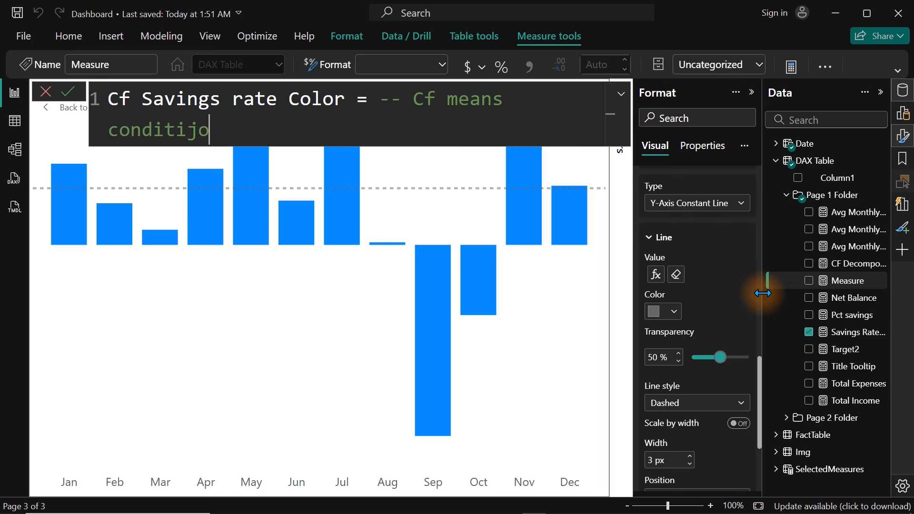
key(BackSpace)
key(BackSpace)
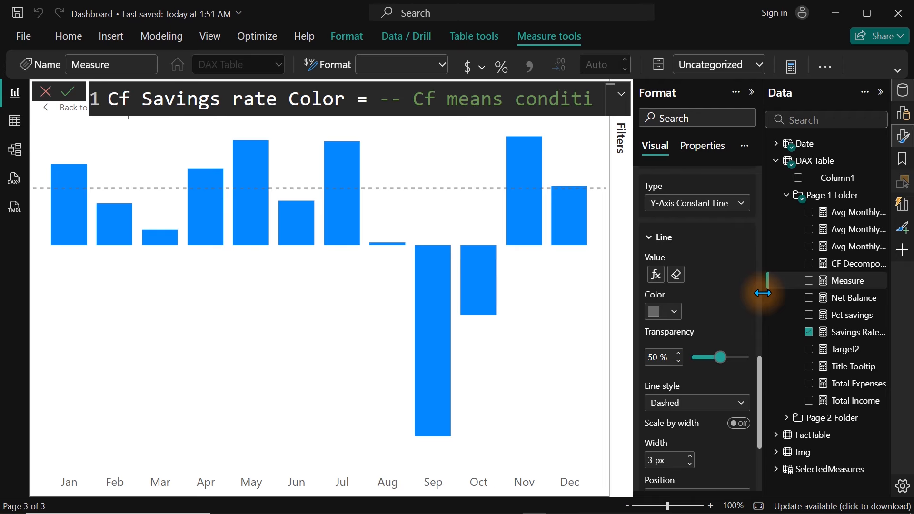
text(onal foam)
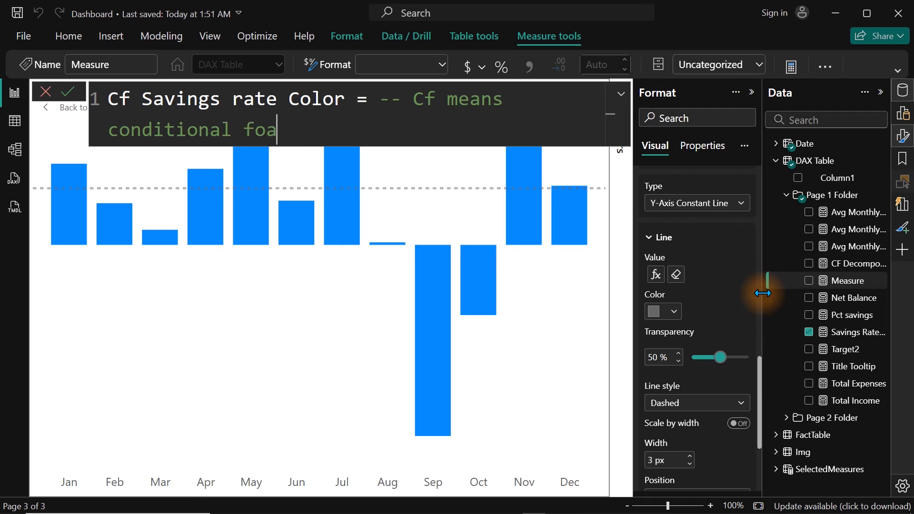
key(BackSpace)
key(BackSpace)
text(rmatting)
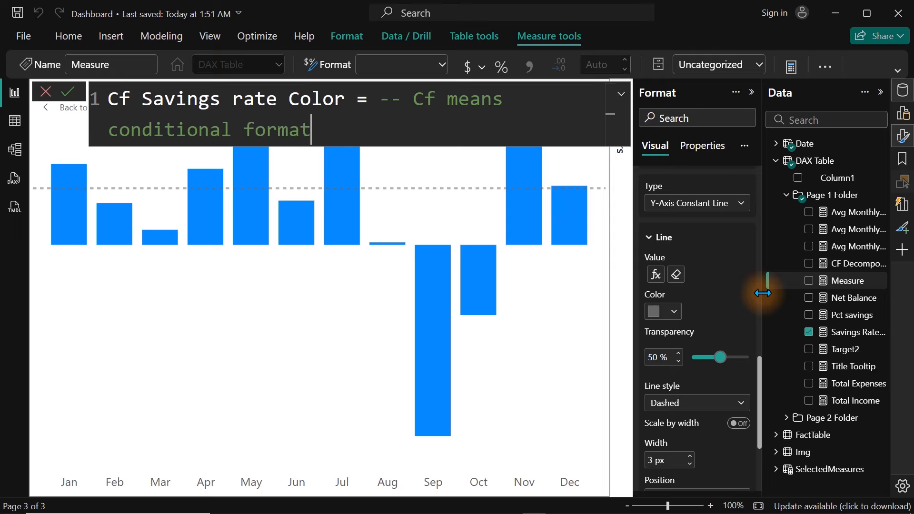
key(BackSpace)
key(BackSpace)
key(BackSpace)
text(ion)
key(BackSpace)
key(BackSpace)
key(BackSpace)
text(ing)
key(BackSpace)
key(BackSpace)
key(BackSpace)
key(BackSpace)
key(BackSpace)
key(BackSpace)
key(BackSpace)
key(BackSpace)
key(BackSpace)
key(BackSpace)
key(BackSpace)
key(BackSpace)
key(BackSpace)
key(BackSpace)
key(BackSpace)
key(BackSpace)
key(BackSpace)
key(BackSpace)
key(BackSpace)
key(BackSpace)
key(BackSpace)
key(BackSpace)
key(BackSpace)
key(BackSpace)
key(BackSpace)
key(BackSpace)
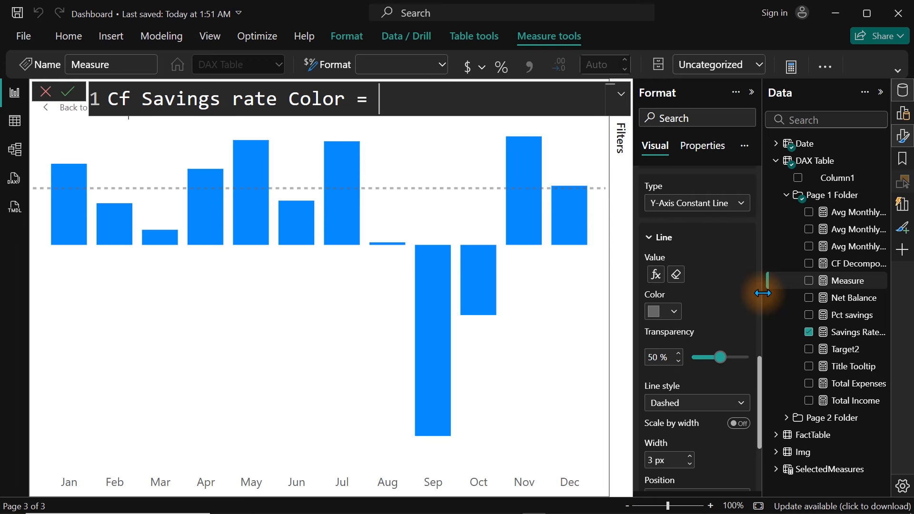
Declare an indented variable _Rate equal to [Savings Rate (%)] on the formula's second line
key(shift+Return)
key(Tab)
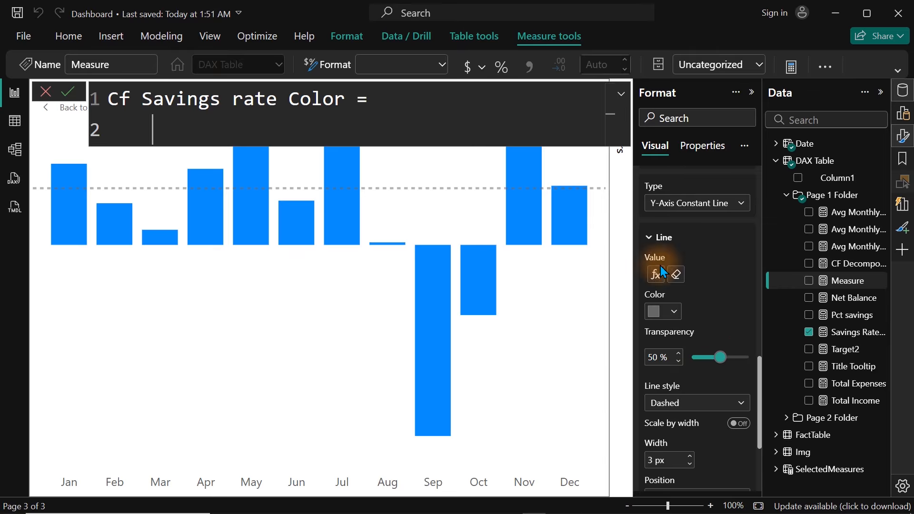
mouse_move(546, 226)
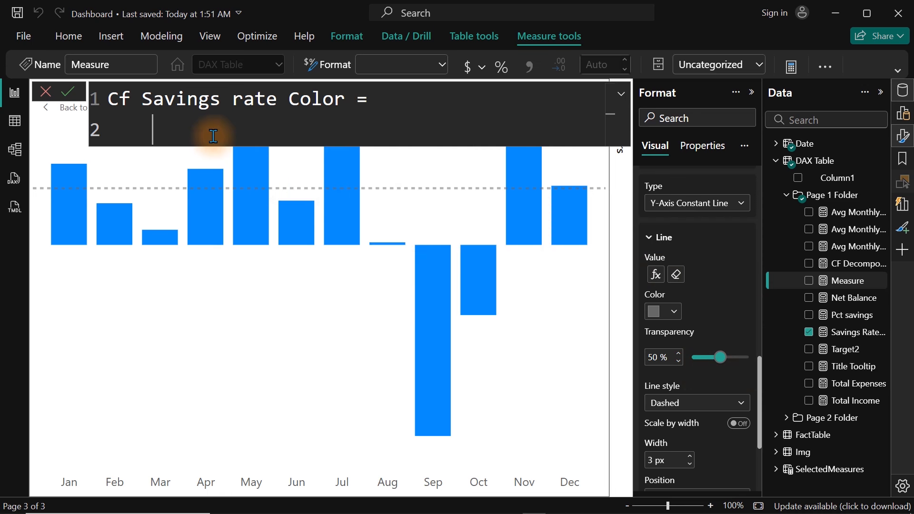
text(var)
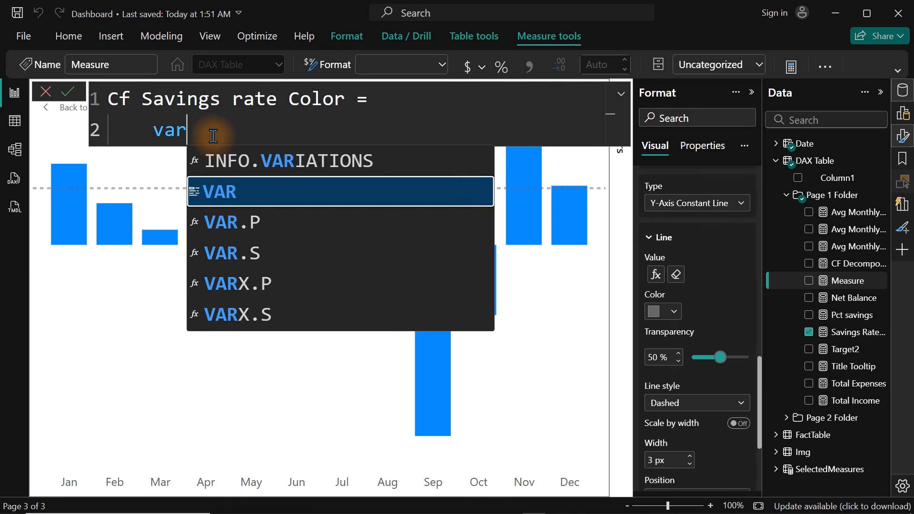
key(Tab)
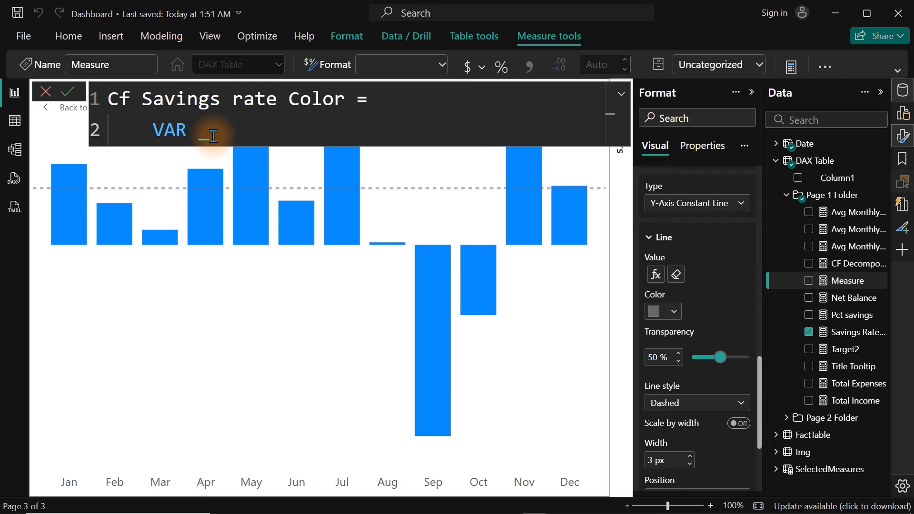
text(_Rate = [sa)
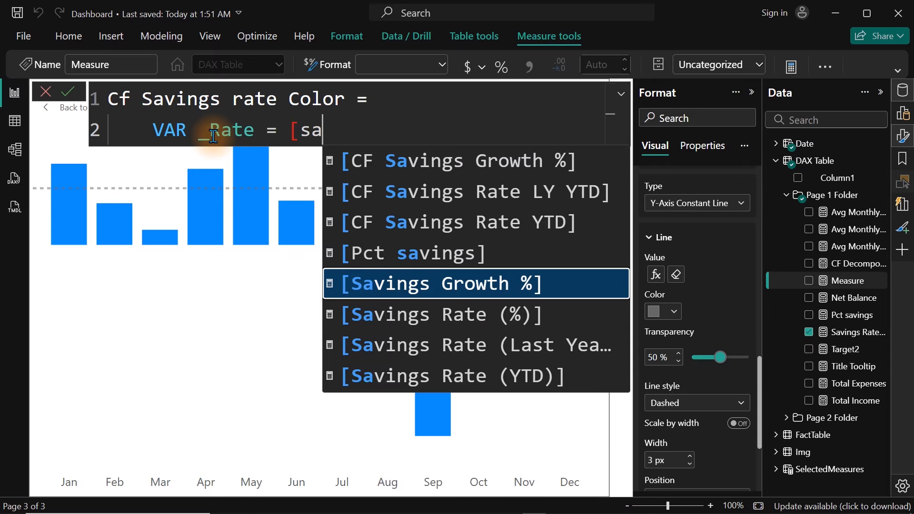
text(vi)
key(Down)
key(Tab)
key(shift+Return)
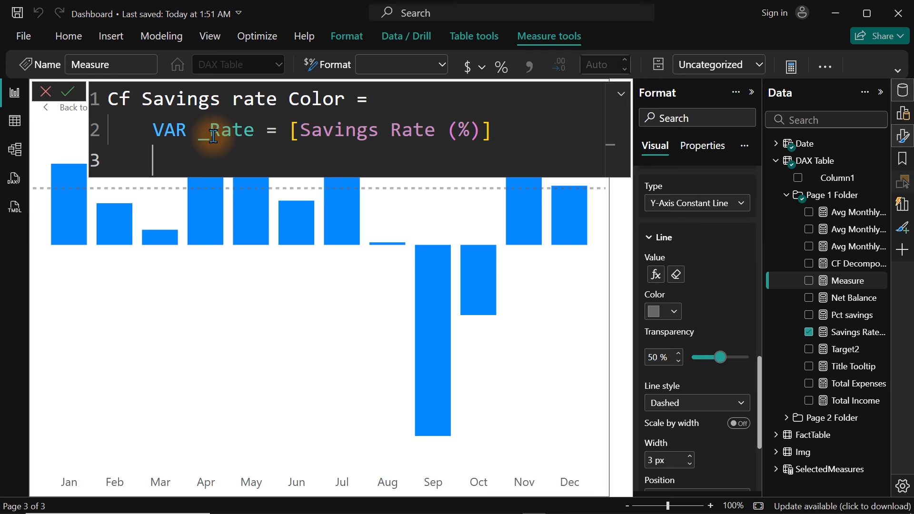
Add a RETURN section below the _Rate variable, leaving a blank line between them, and open an IF function in it
key(Return)
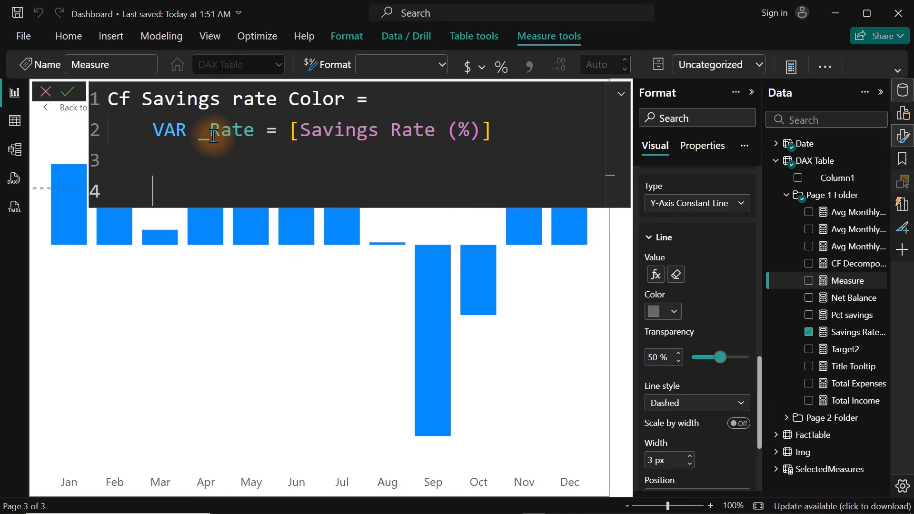
text(RETURN)
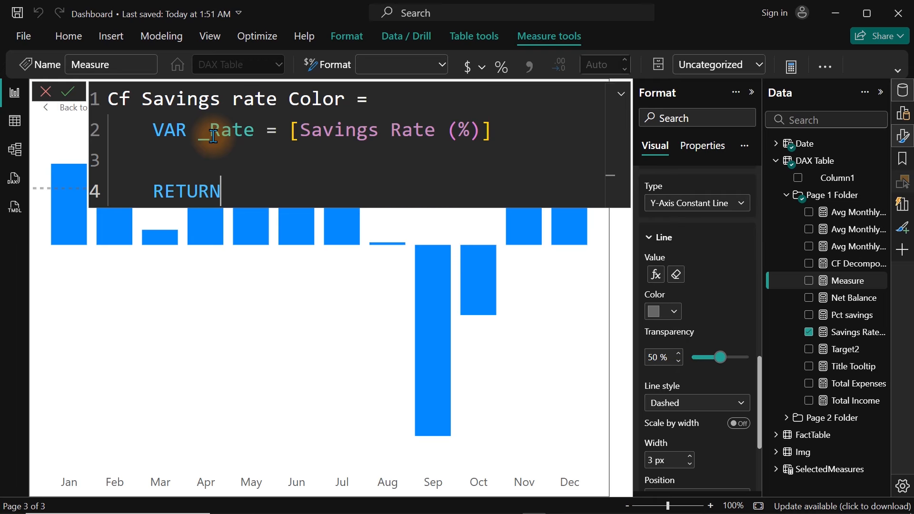
key(Return)
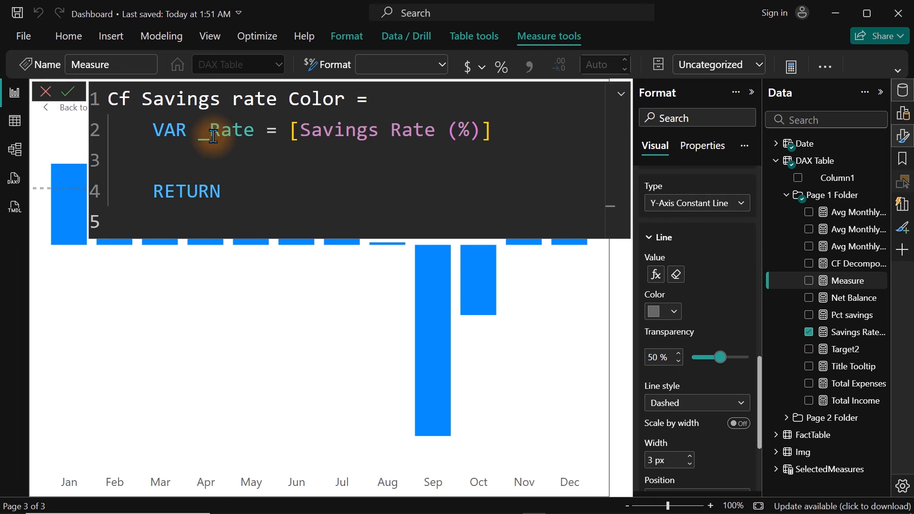
text(if)
key(Tab)
text(()
key(Return)
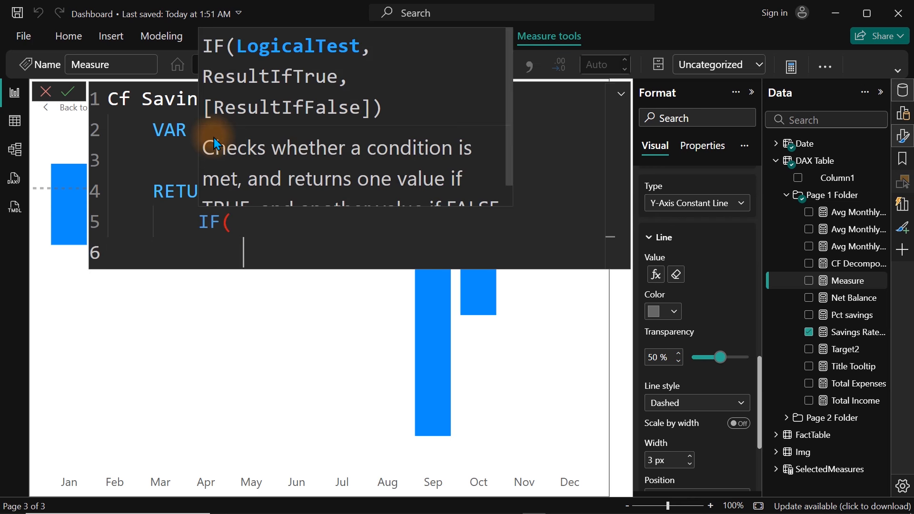
Make the IF function return the colour "#B22222" when _Rate is less than 0
text(_)
key(Tab)
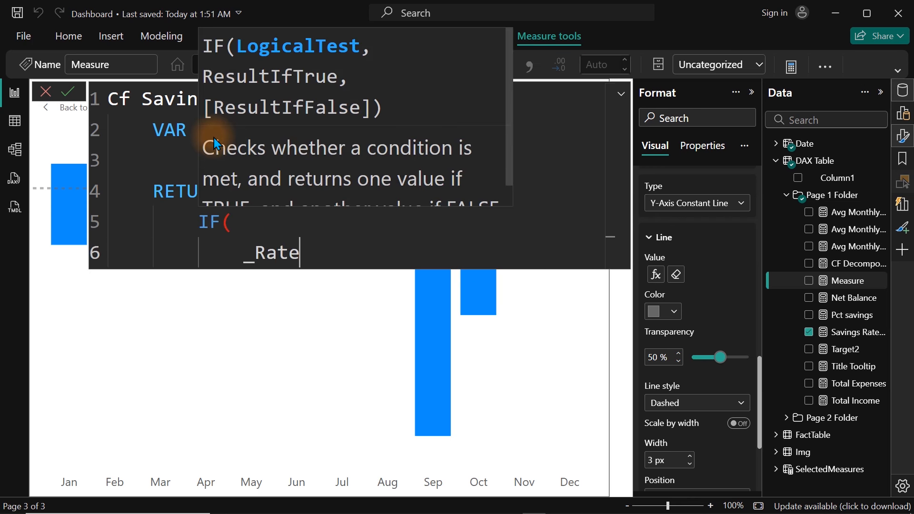
text(<0,)
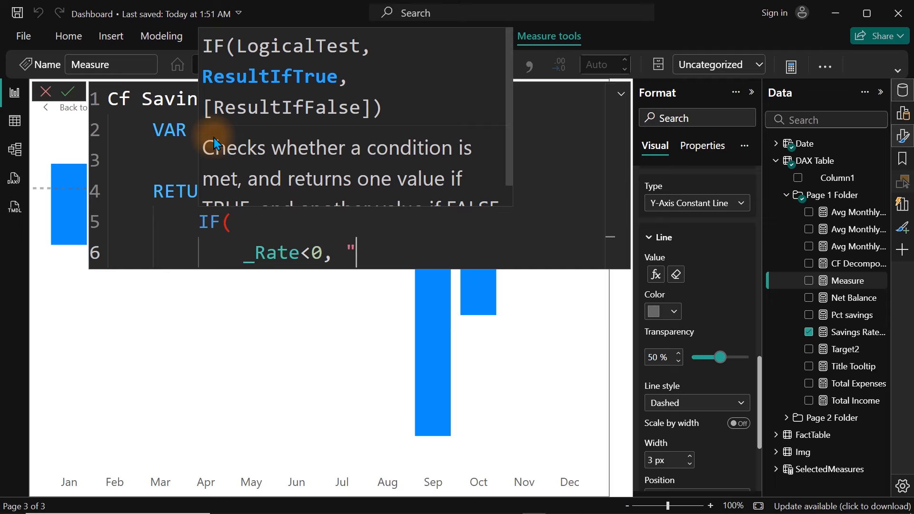
text(#)
text(B22222)
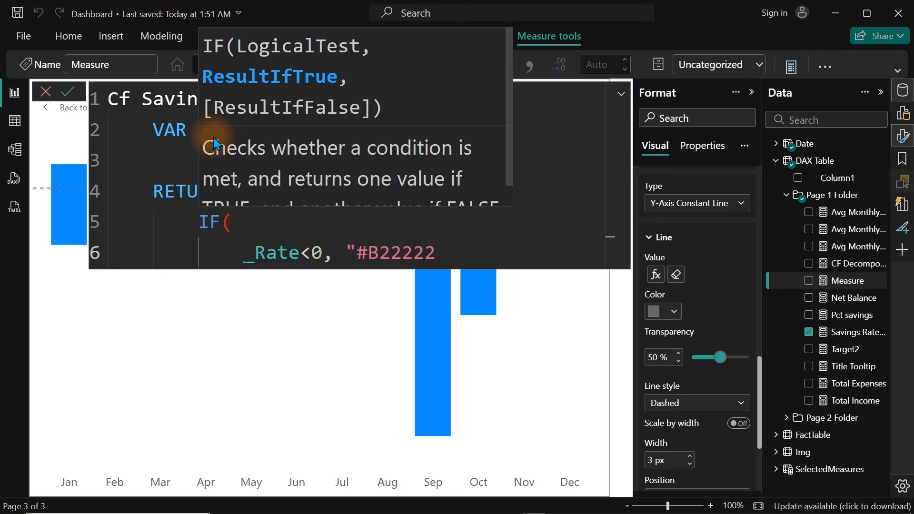
text(",)
key(Return)
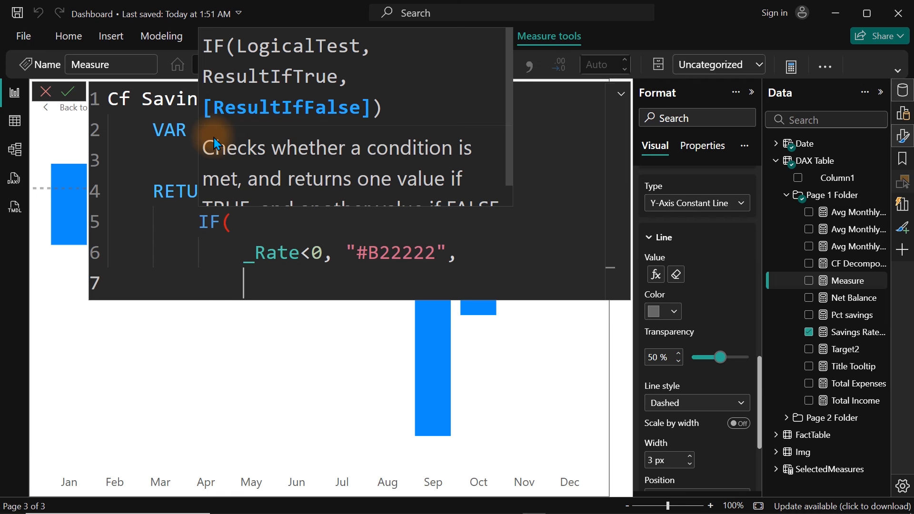
Add the comment "-- Deep Red" after the #B22222 result in the formula
click(474, 259)
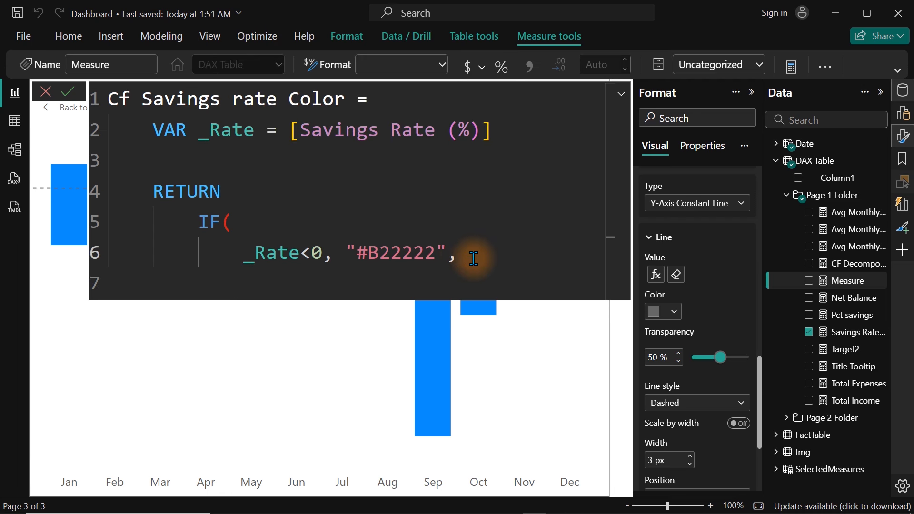
text(Deep Red)
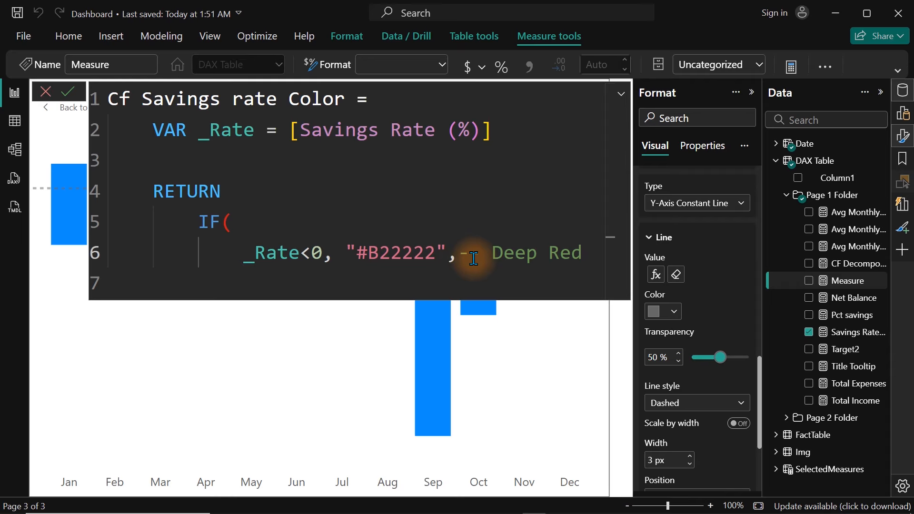
key(Return)
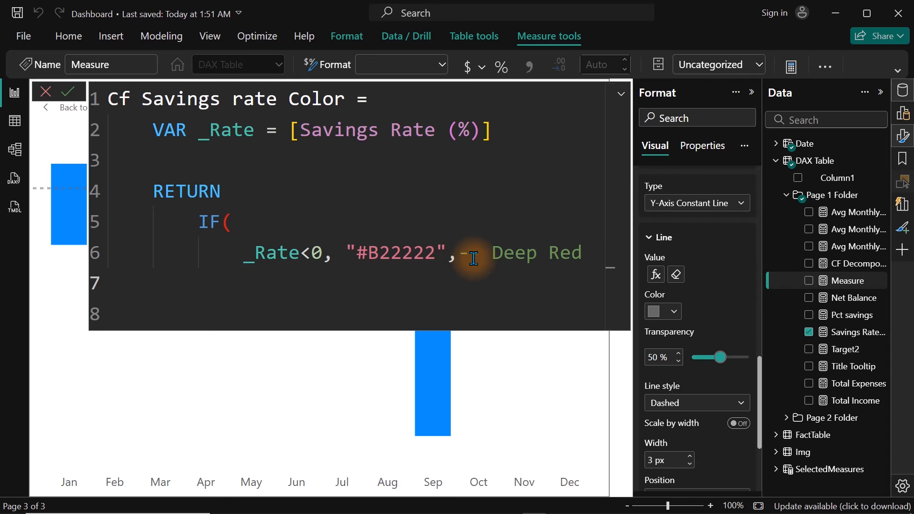
Nest a second IF function as the false result, starting its condition with _Rate on its own line and a less-than comparison
text(if)
key(Tab)
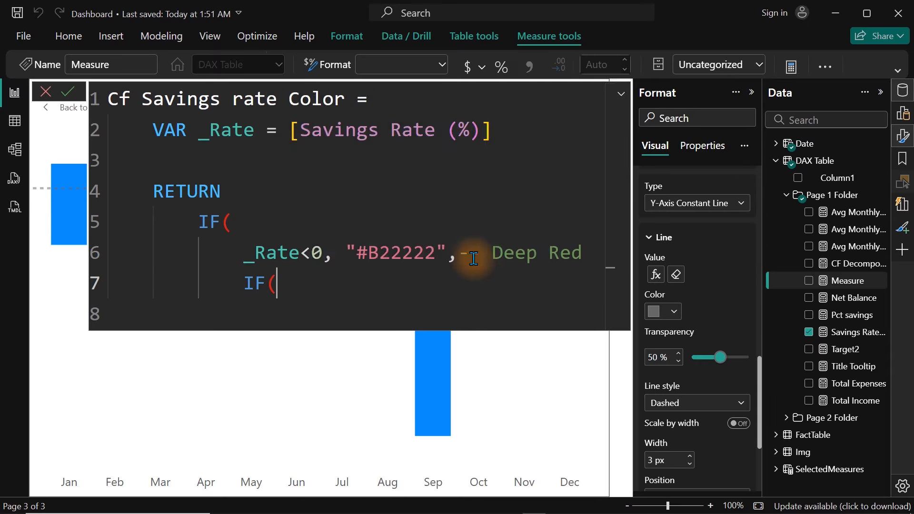
key(Return)
text(_)
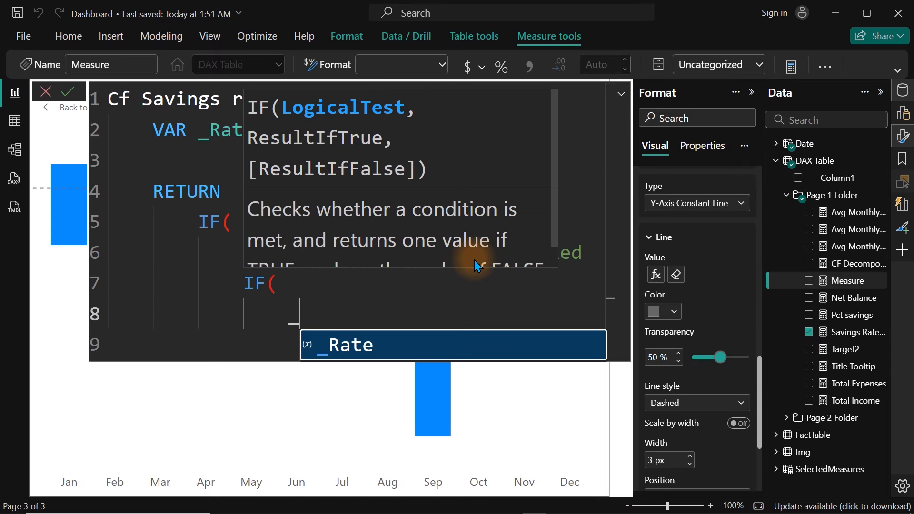
key(Tab)
text(<)
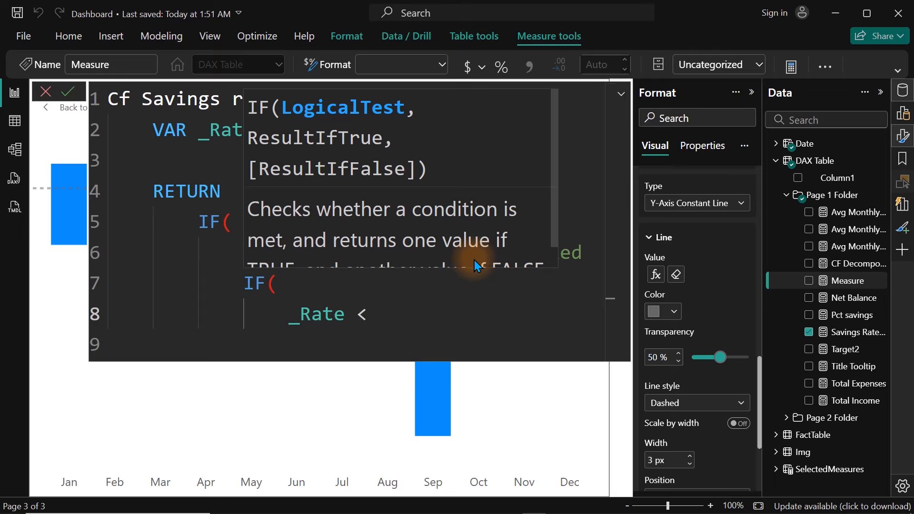
text(0.3)
key(BackSpace)
key(BackSpace)
key(BackSpace)
text(_)
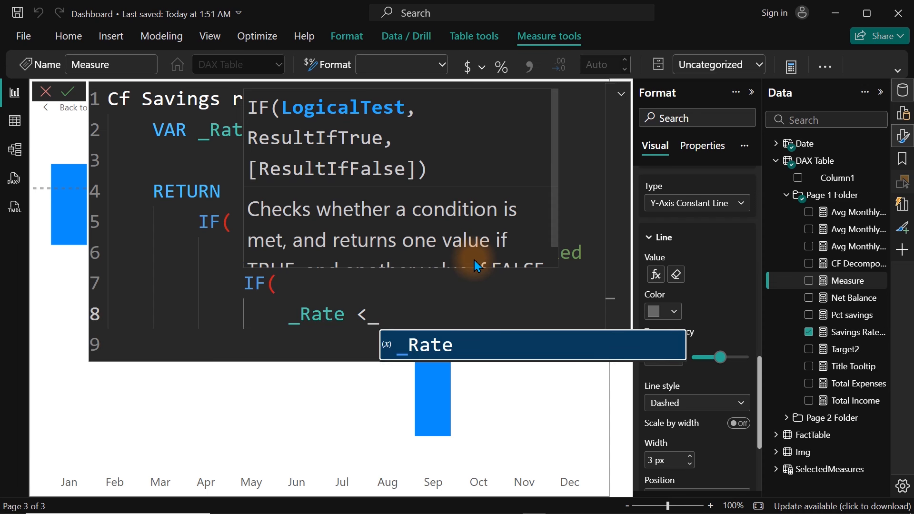
key(BackSpace)
Compare _Rate with the [Target2] measure in the nested IF and return "#FFB6C1" when the rate is lower
text([)
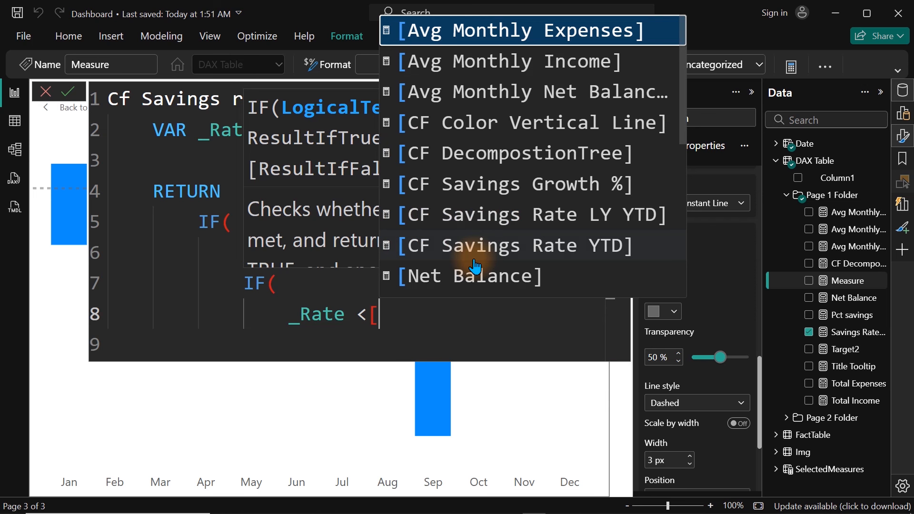
text(tar)
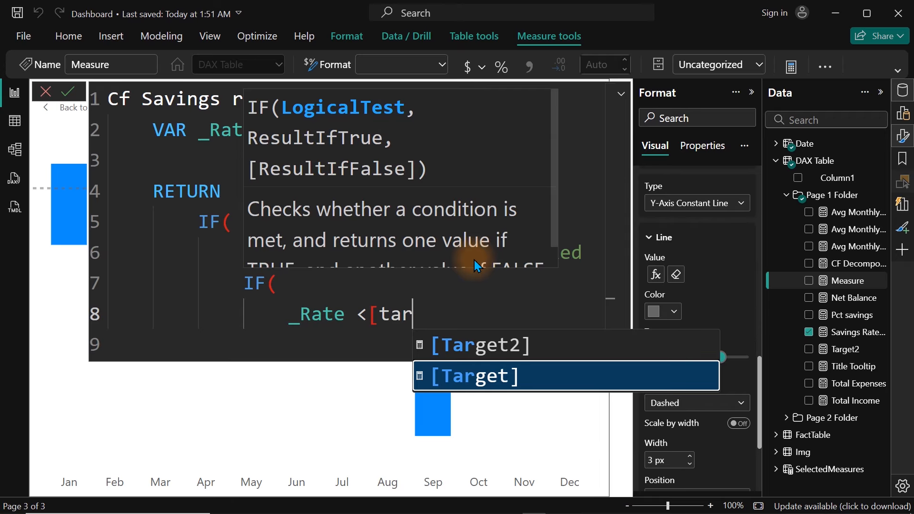
key(Up)
key(Tab)
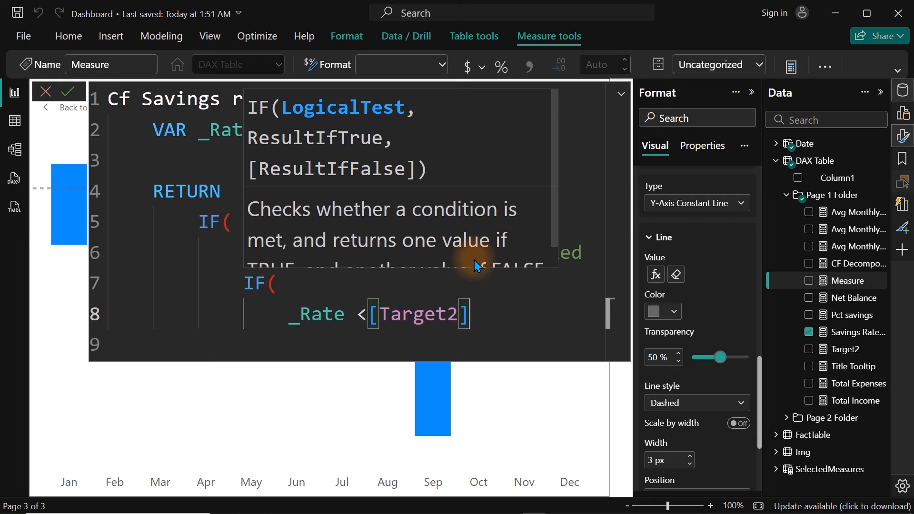
text(, )
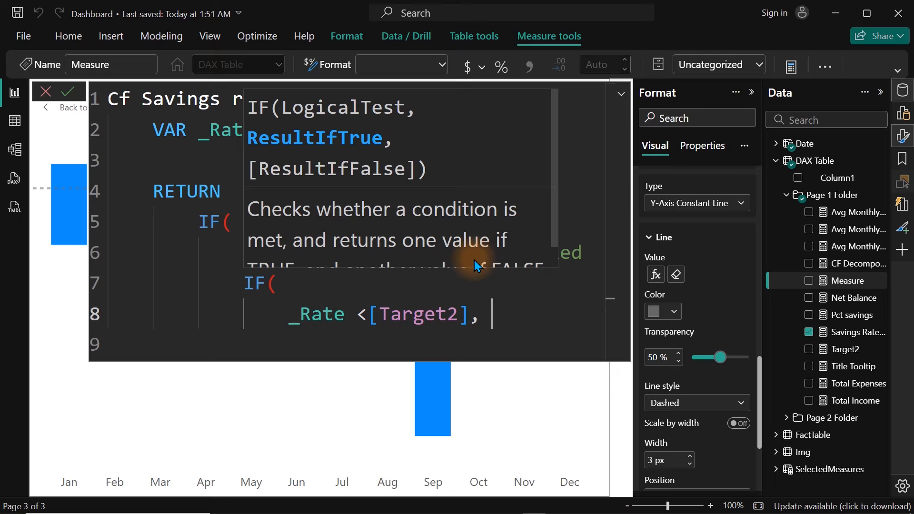
text("#FFB6)
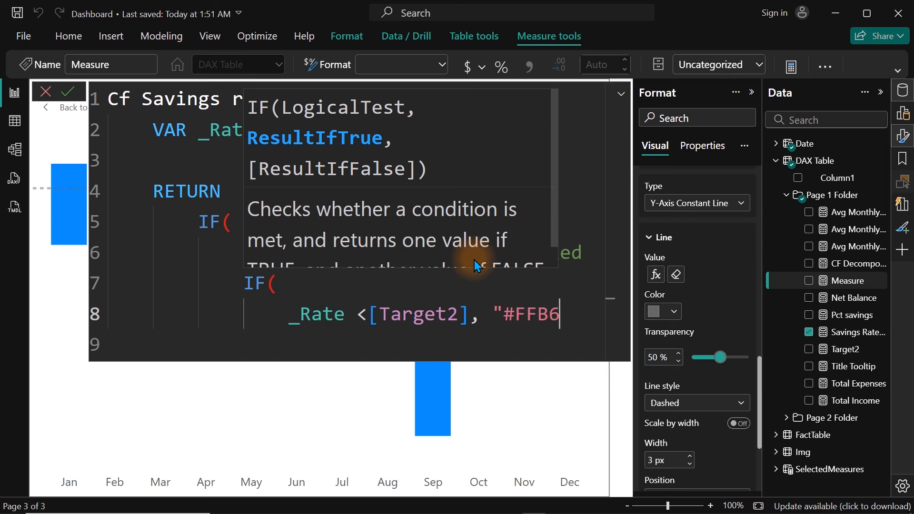
text(C1")
key(ctrl+minus)
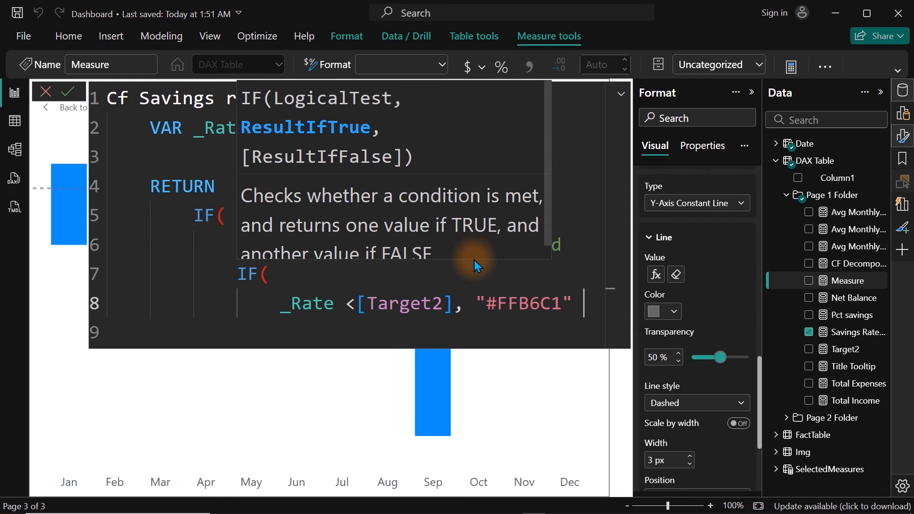
key(Return)
text(Lith)
key(BackSpace)
key(BackSpace)
key(BackSpace)
key(BackSpace)
key(BackSpace)
key(BackSpace)
key(BackSpace)
key(BackSpace)
key(BackSpace)
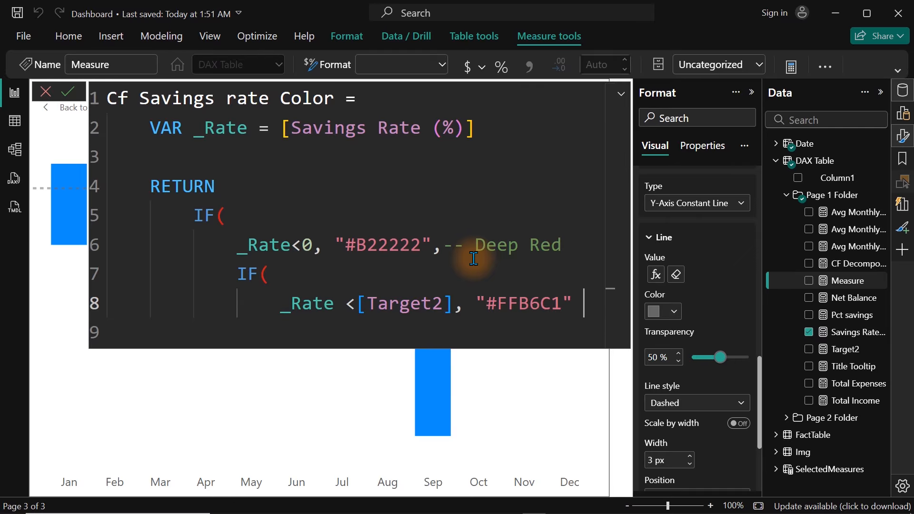
Add the comment "-- Light Red" after the #FFB6C1 result and start a new formula line
key(Return)
text(-- Li)
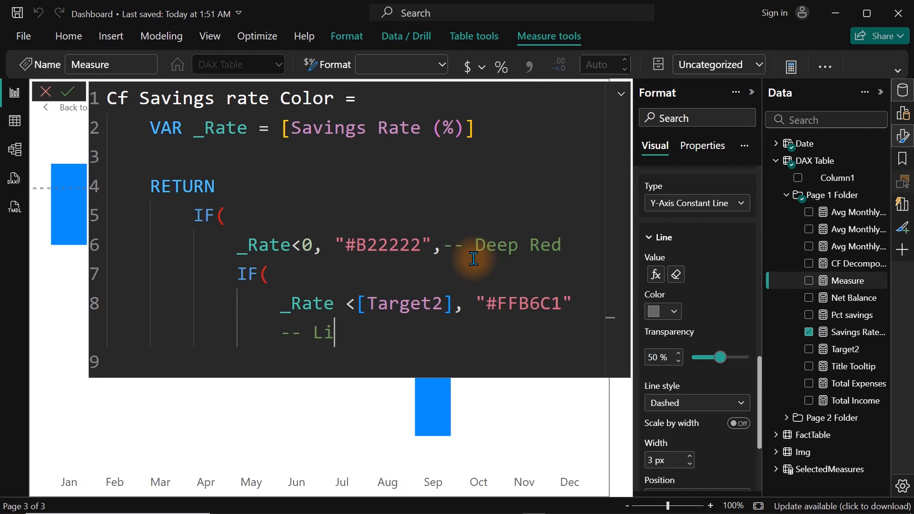
text(ght Red)
key(Return)
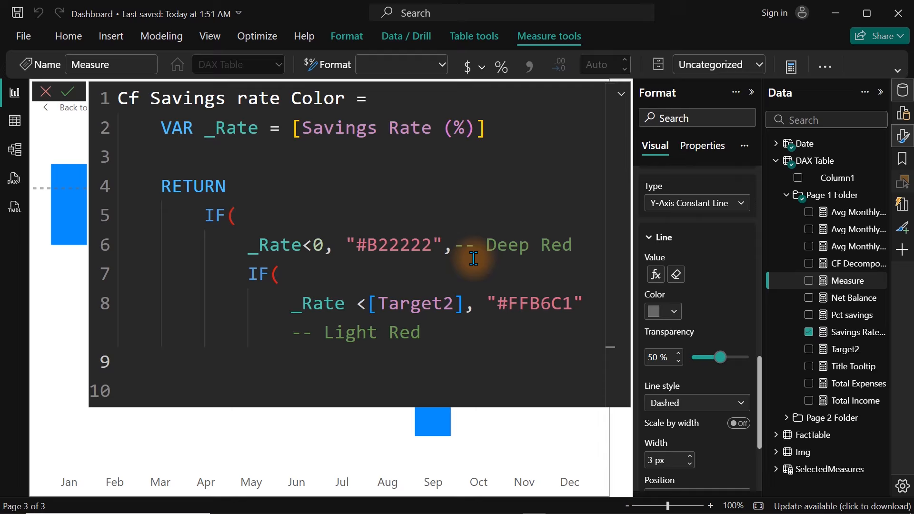
Insert the missing comma after "#FFB6C1" and enter "#3B8A78" as the nested IF's false result
text("#)
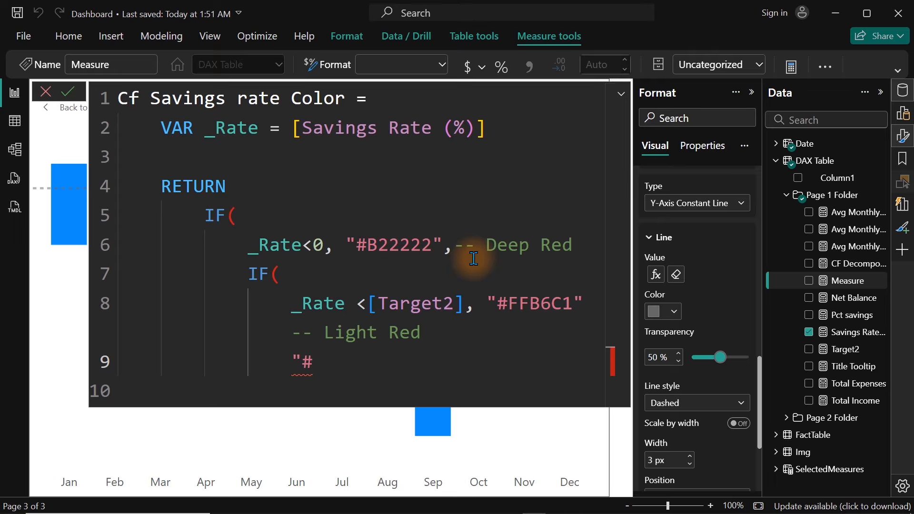
key(BackSpace)
click(590, 309)
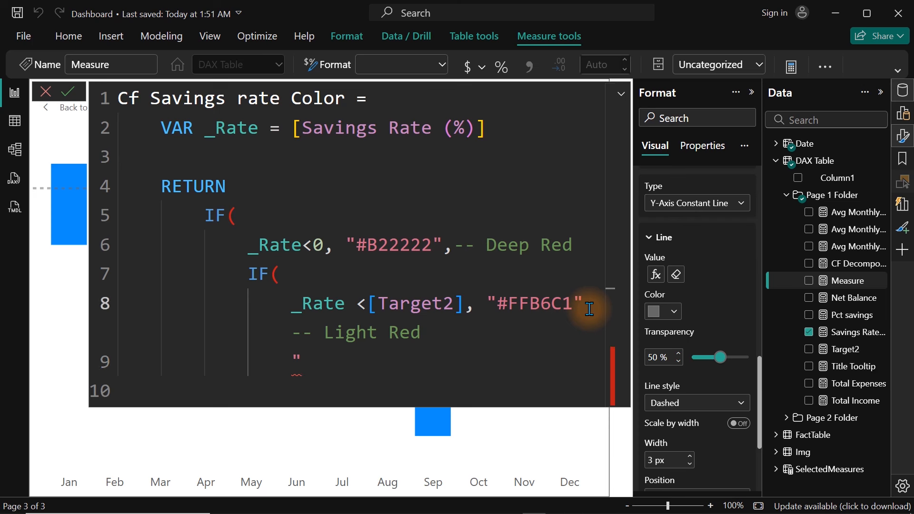
text(",)
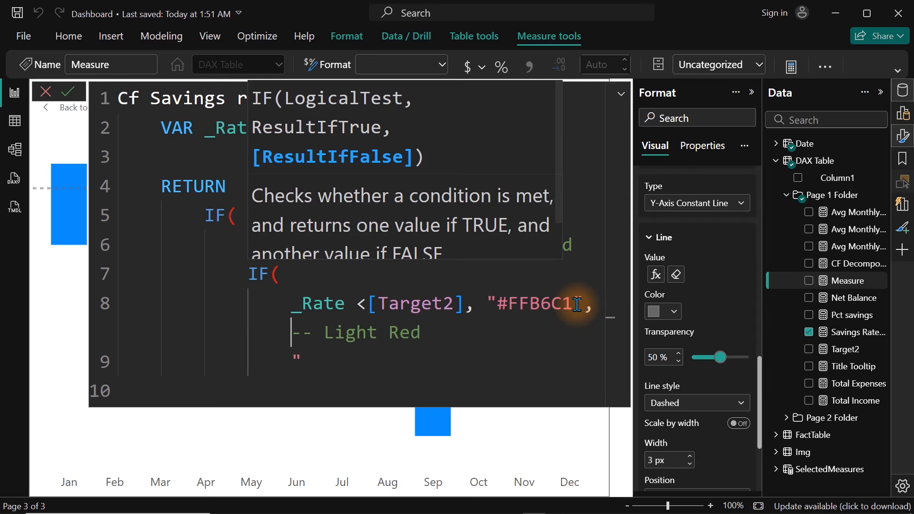
click(351, 362)
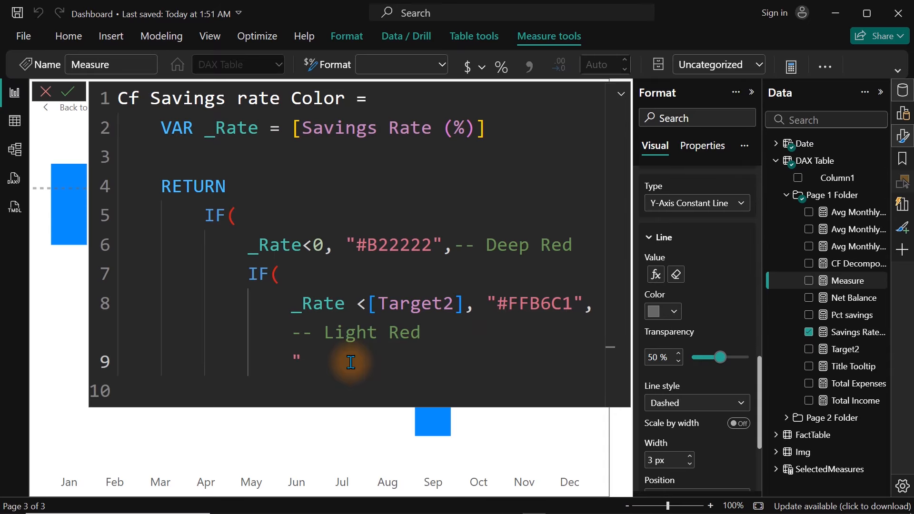
text(#3B8A78")
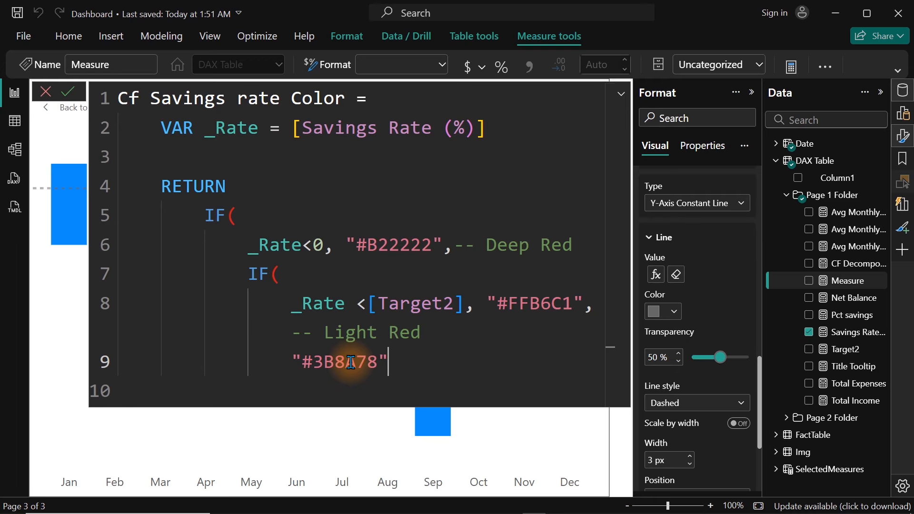
key(Return)
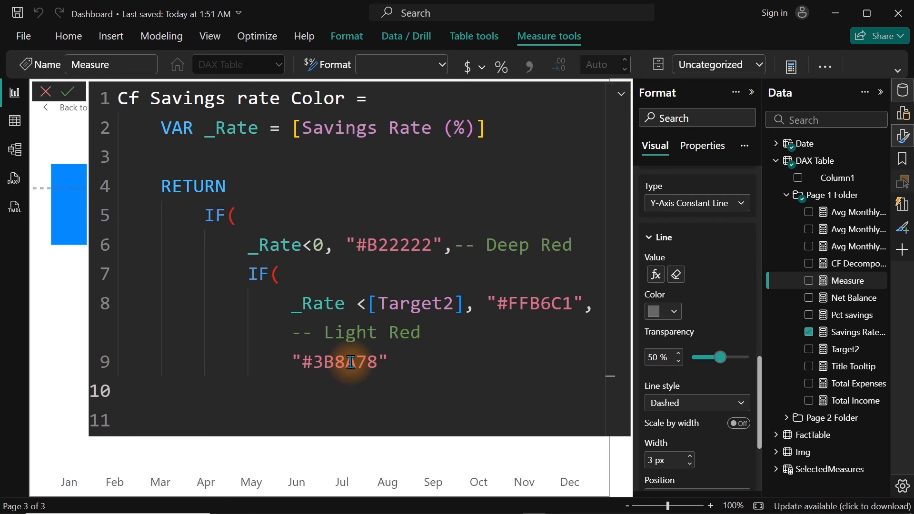
Close both IF functions on separate lines and commit the Cf Savings rate Color measure
text())
key(Return)
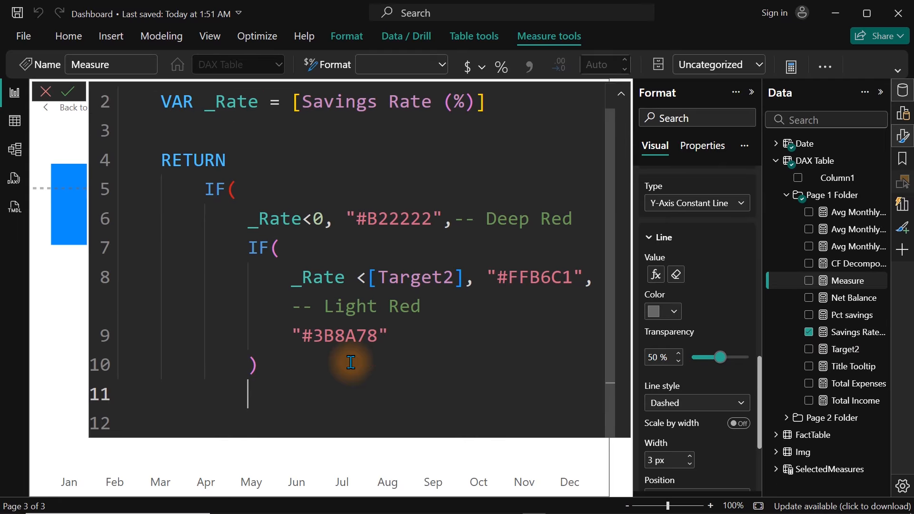
text())
key(Return)
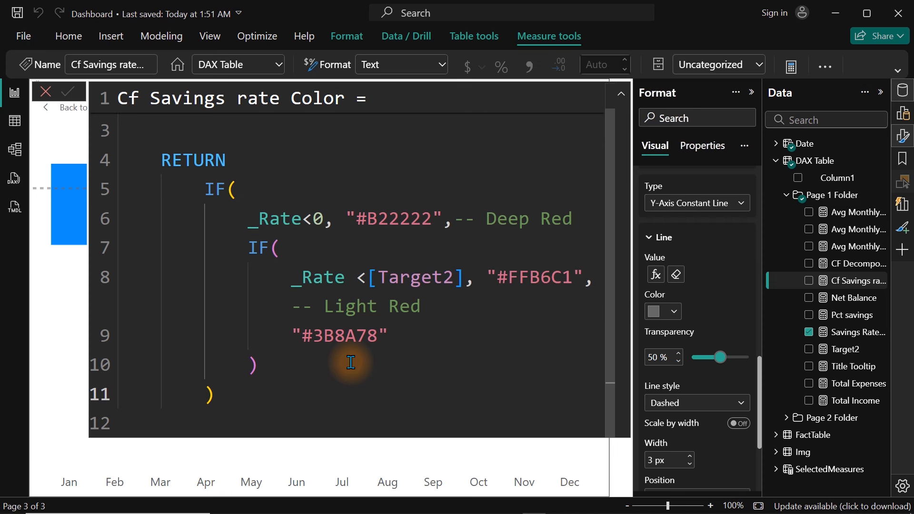
Reduce the formula text size and review the whole Cf Savings rate Color expression
scroll(351, 362, up, 1)
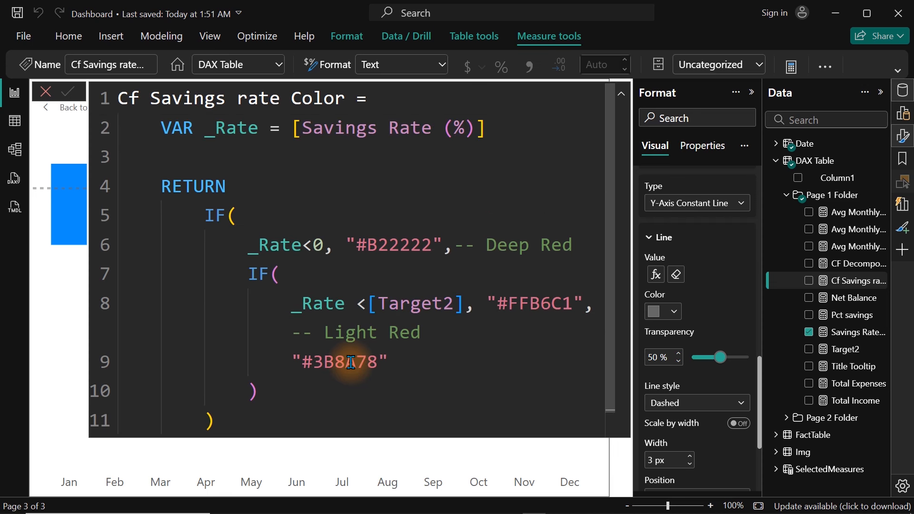
double_click(351, 362)
scroll(351, 362, up, 2)
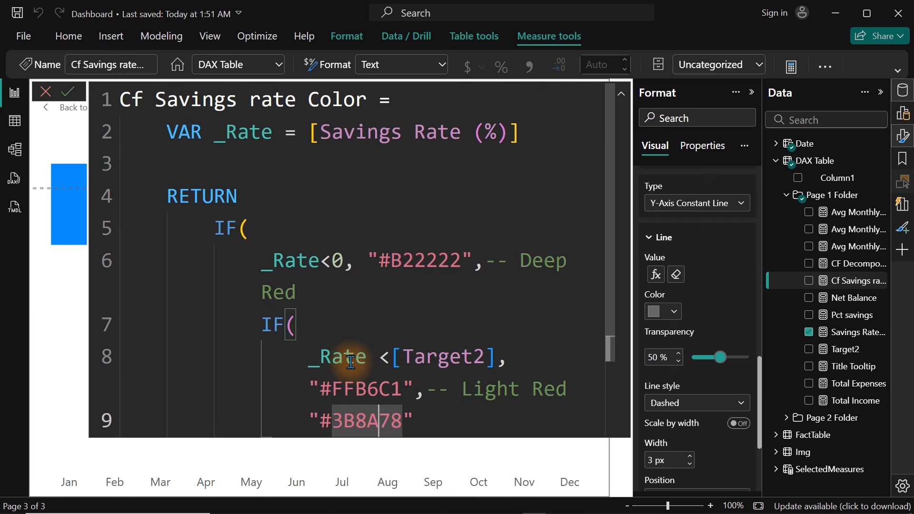
scroll(351, 363, down, 3)
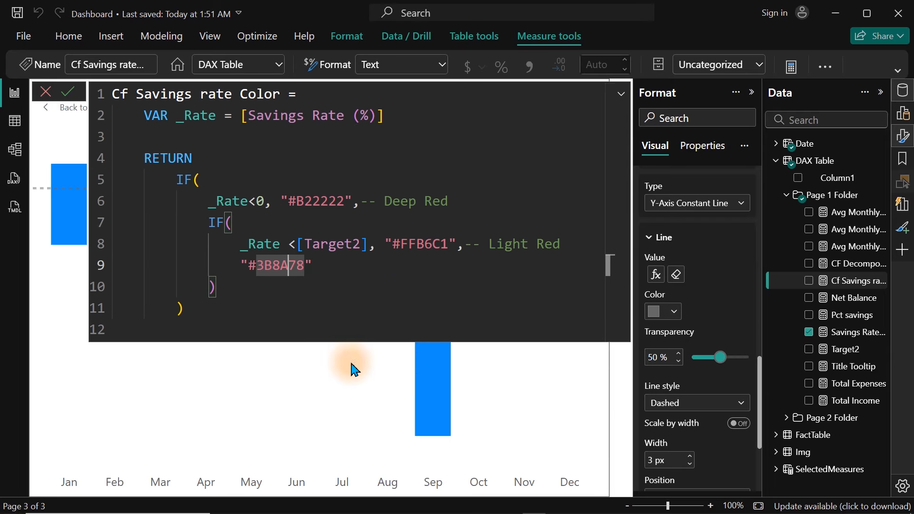
Commit the Cf Savings rate Color measure and close its formula by selecting DAX Table
scroll(351, 365, down, 1)
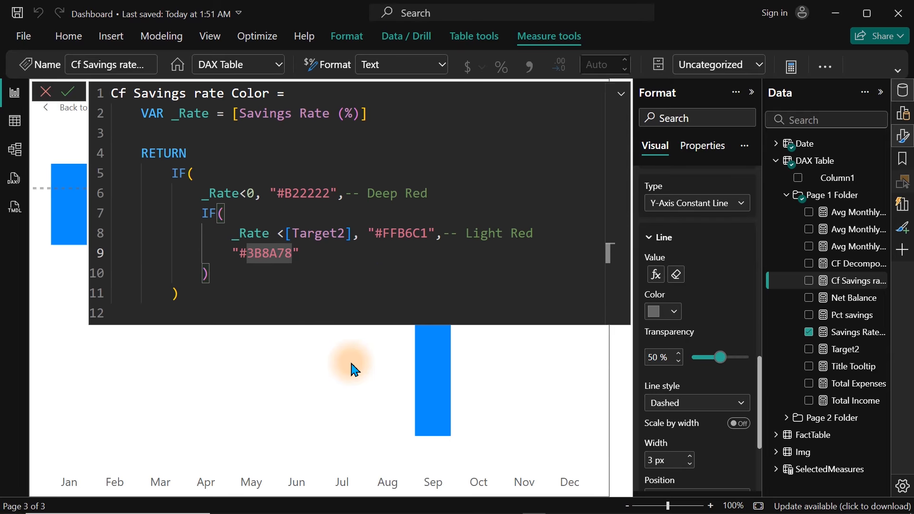
click(68, 91)
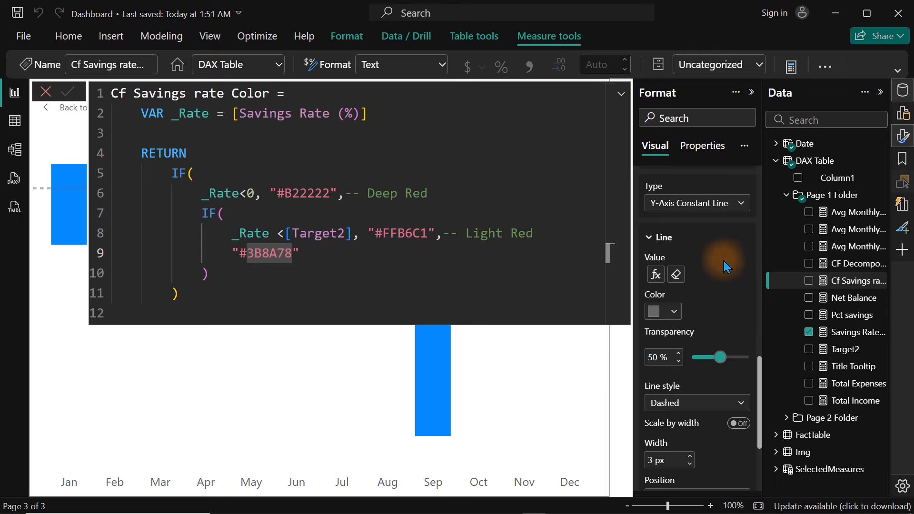
click(816, 165)
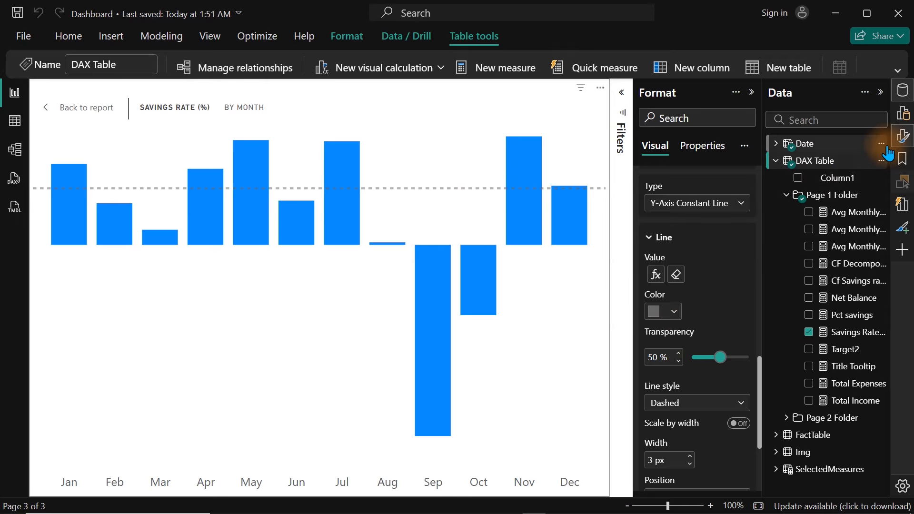
click(838, 159)
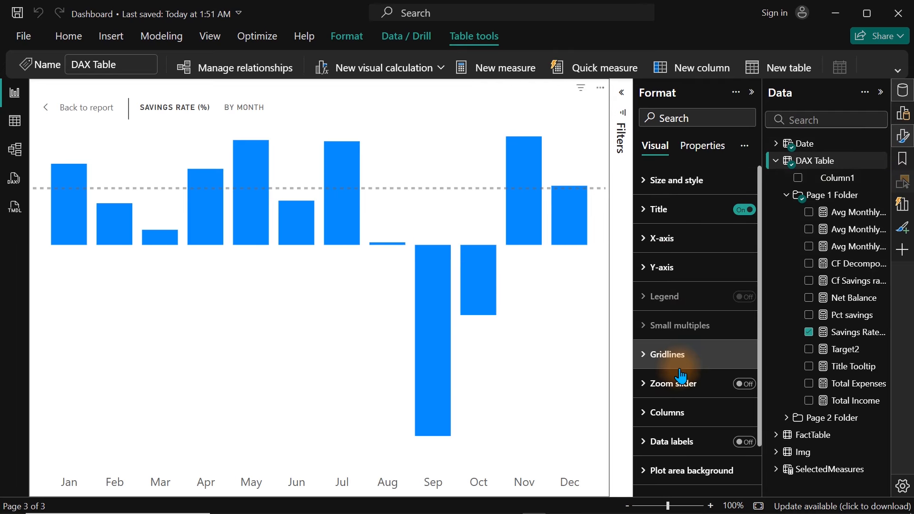
Apply conditional formatting to the chart's column colour, using the Field value style based on the Cf Savings rate Color measure
click(686, 384)
click(683, 394)
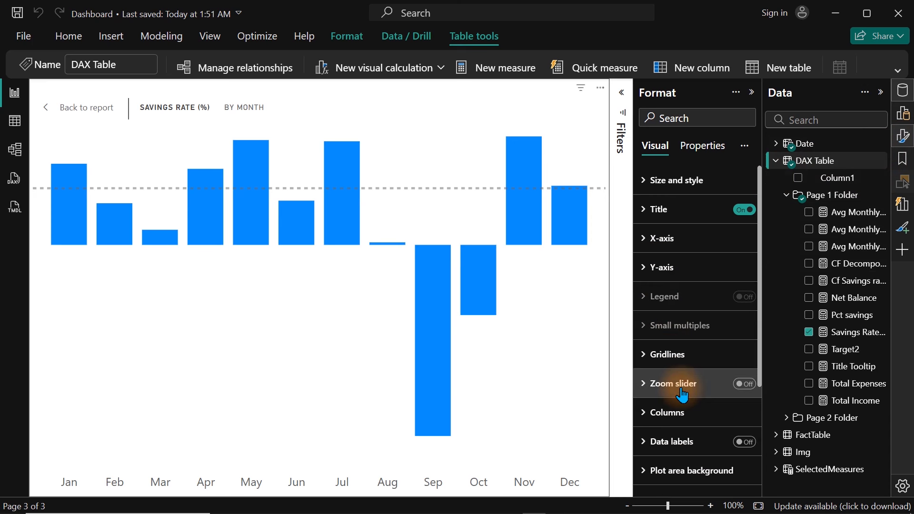
click(679, 413)
drag(762, 289, 759, 395)
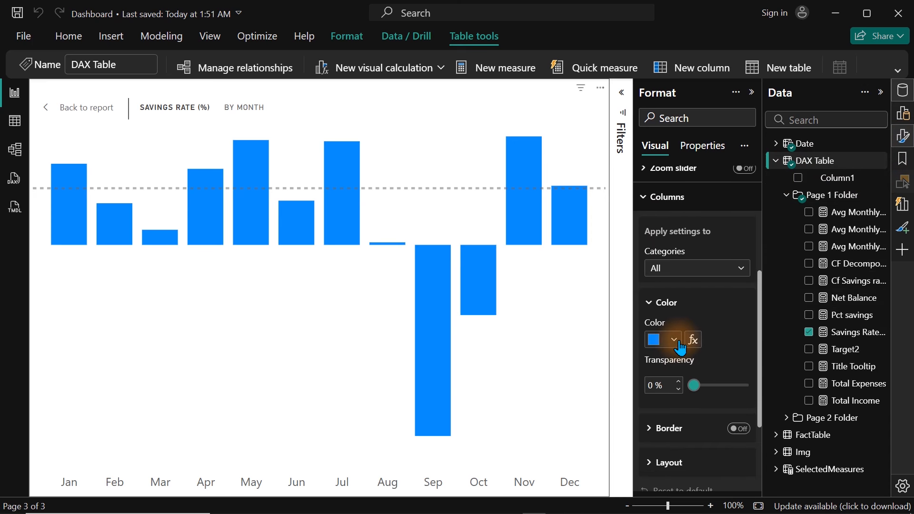
click(688, 343)
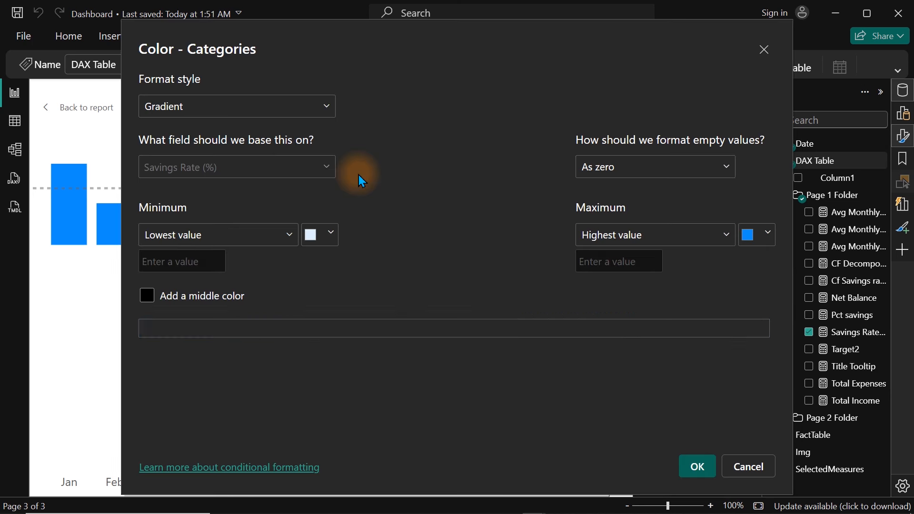
click(259, 103)
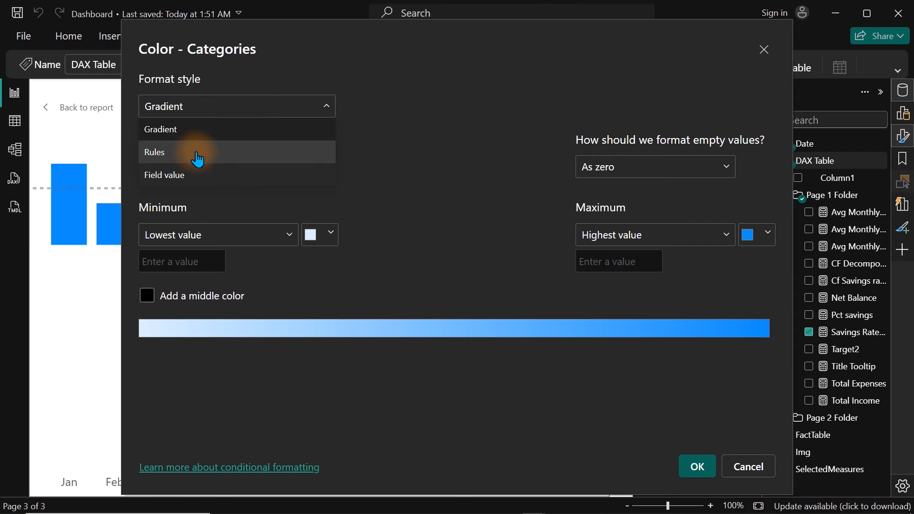
click(177, 185)
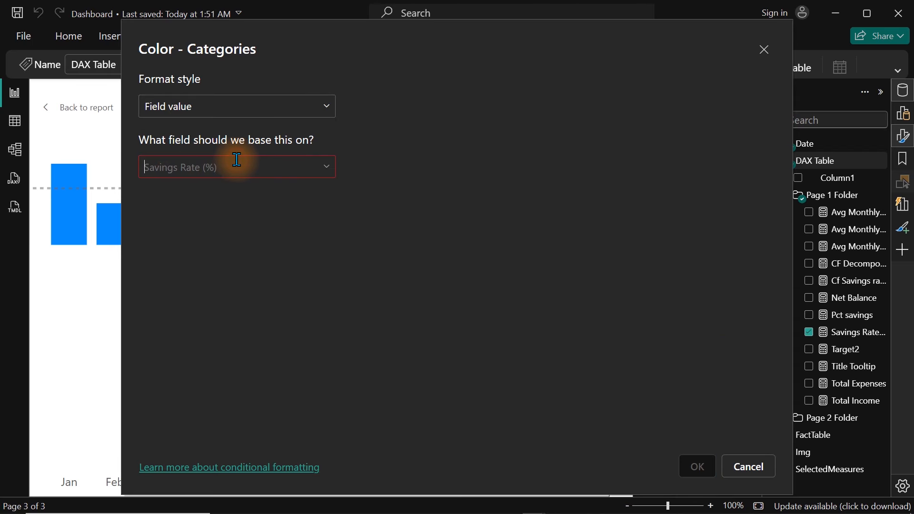
text(cf)
click(323, 170)
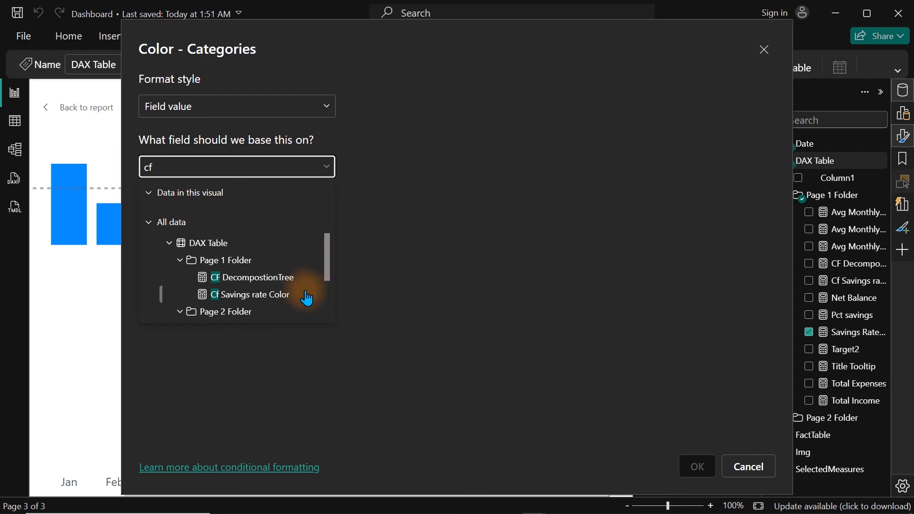
click(270, 297)
click(696, 467)
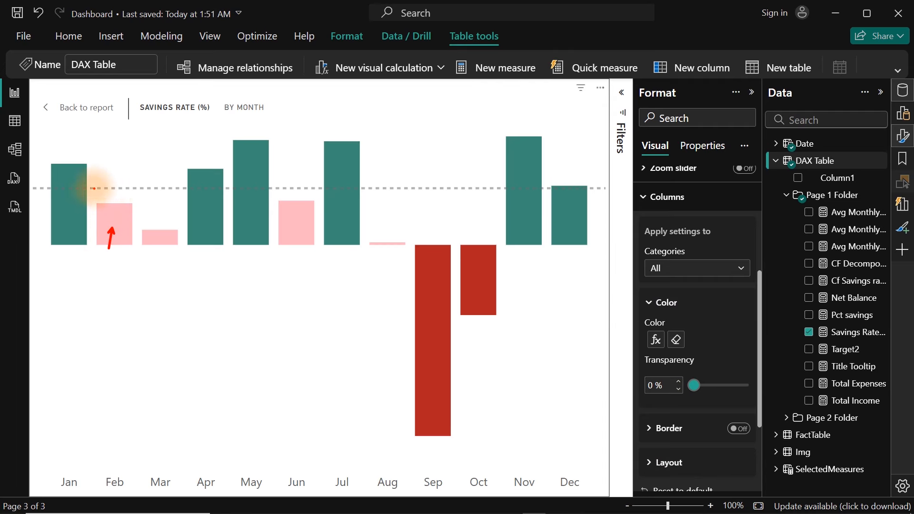
Examine the column colours against the target line and check the September and October savings rates
drag(90, 188, 185, 188)
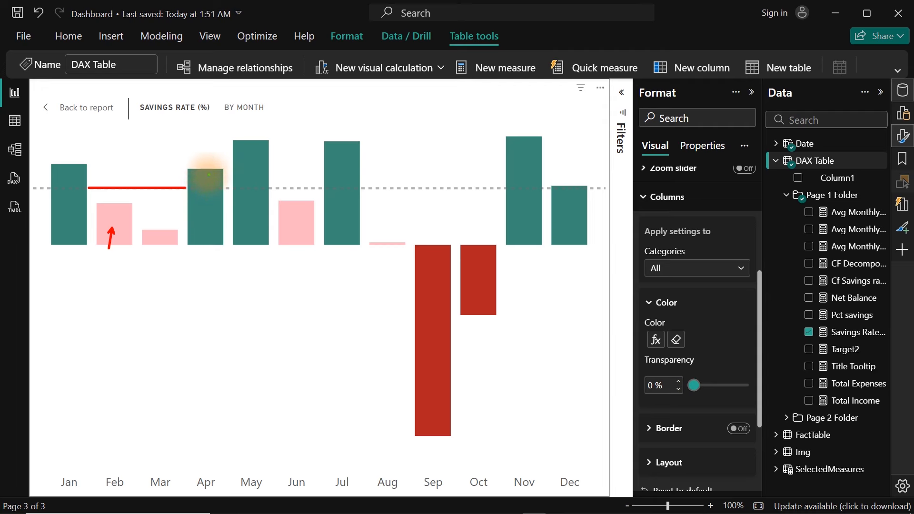
mouse_move(209, 170)
mouse_down()
mouse_move(208, 135)
mouse_move(248, 118)
mouse_up()
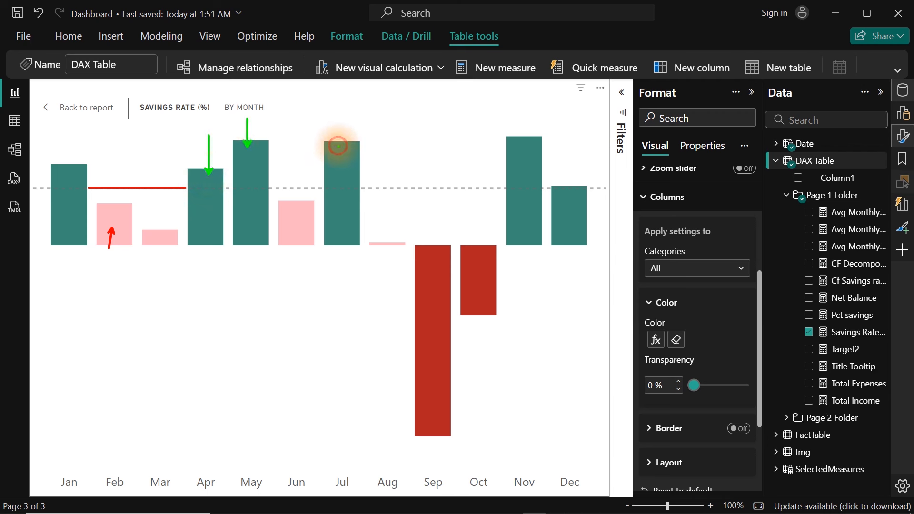
drag(338, 146, 341, 119)
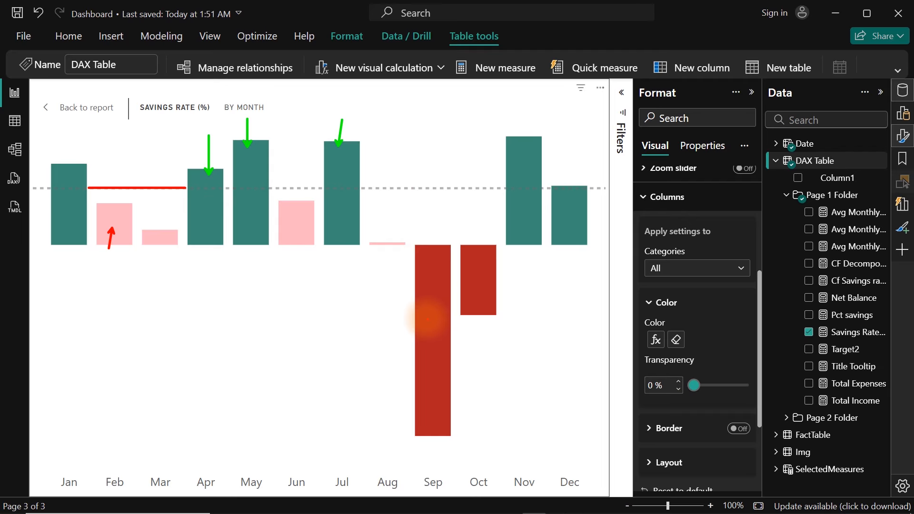
drag(426, 318, 375, 379)
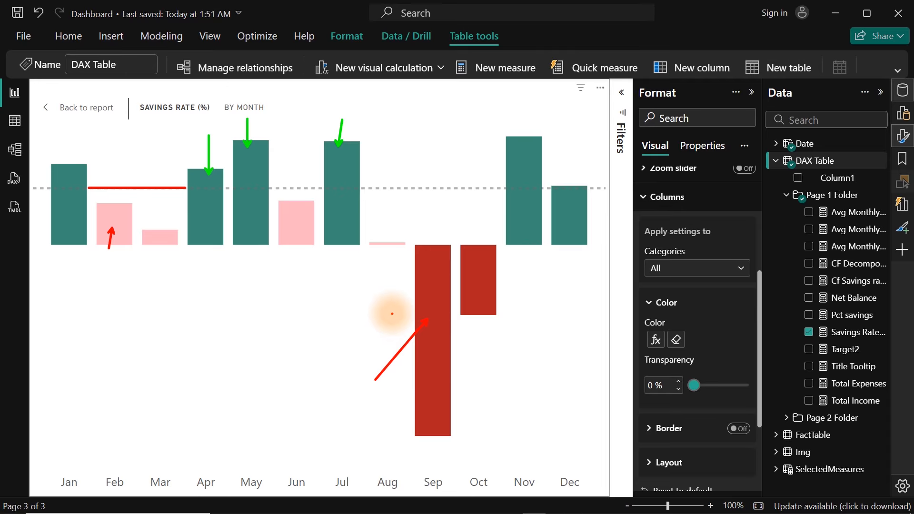
key(Escape)
mouse_move(434, 319)
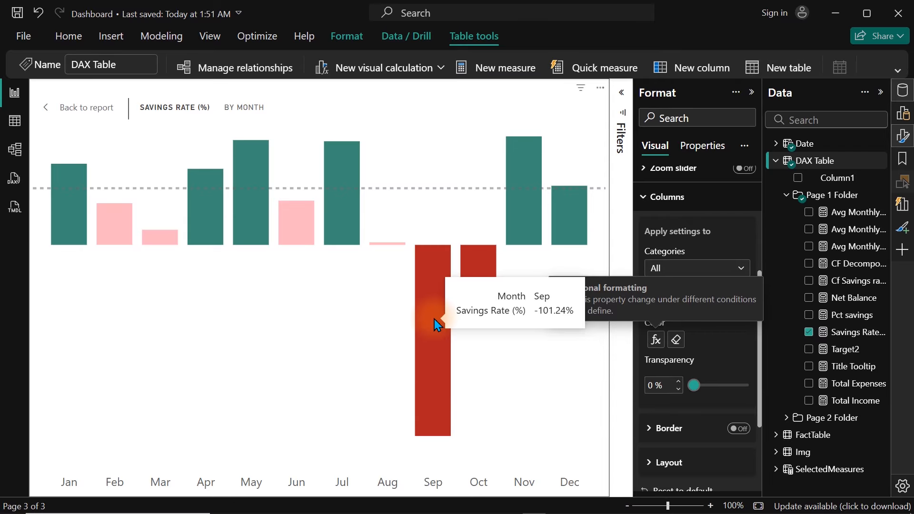
mouse_move(478, 272)
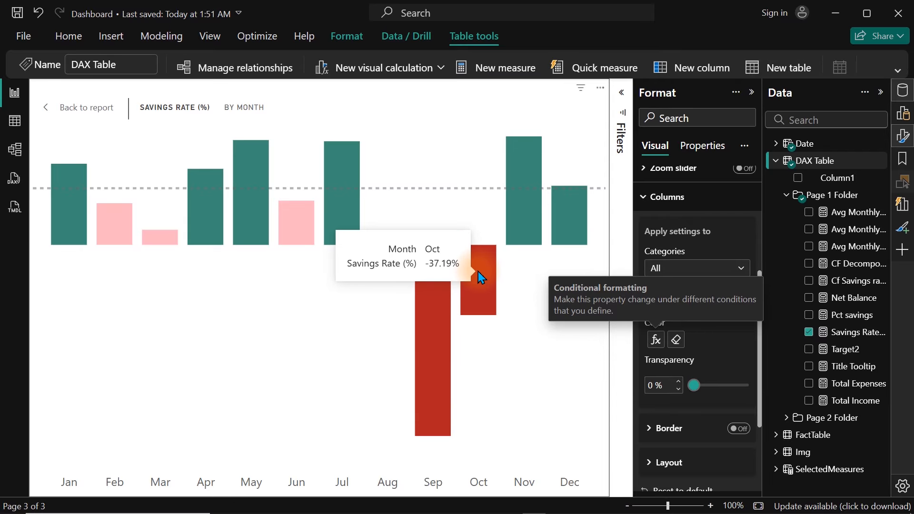
Return to the report page and extend the chart title to "Savings Rate (%) by Month vs 30% Target"
click(71, 118)
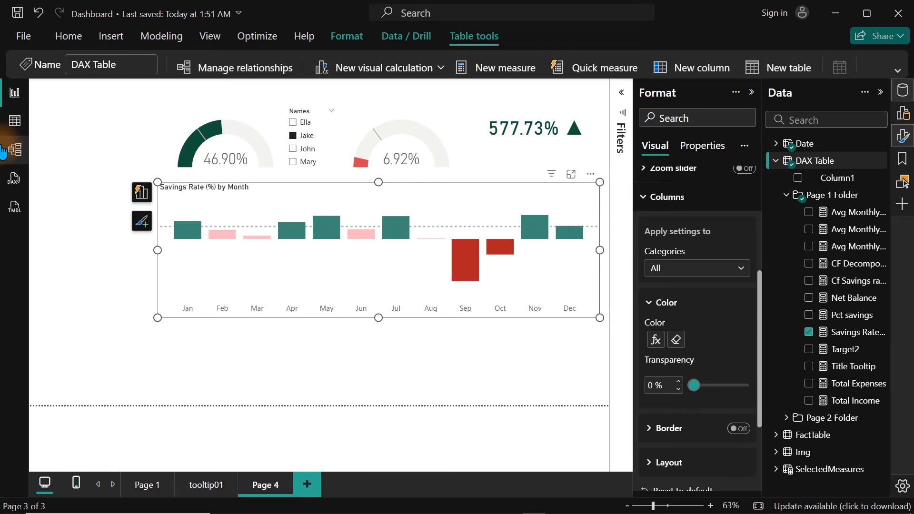
click(560, 193)
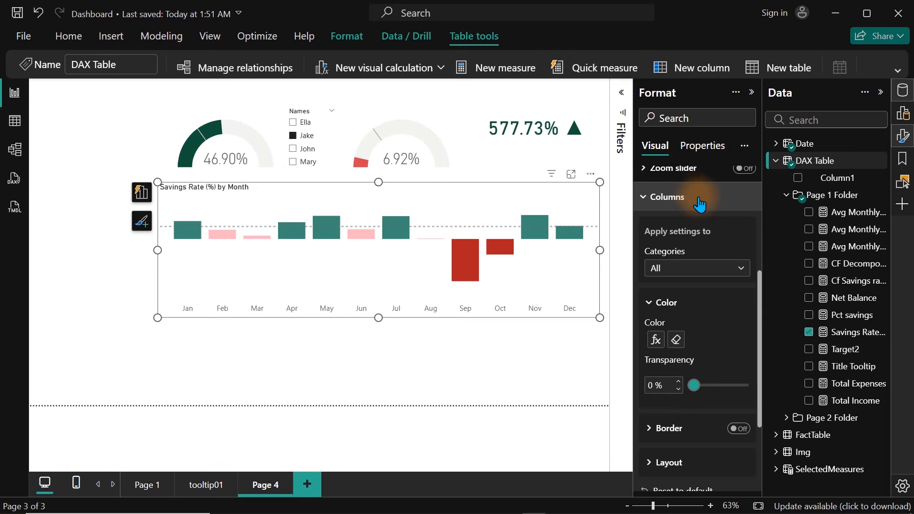
drag(760, 309, 761, 205)
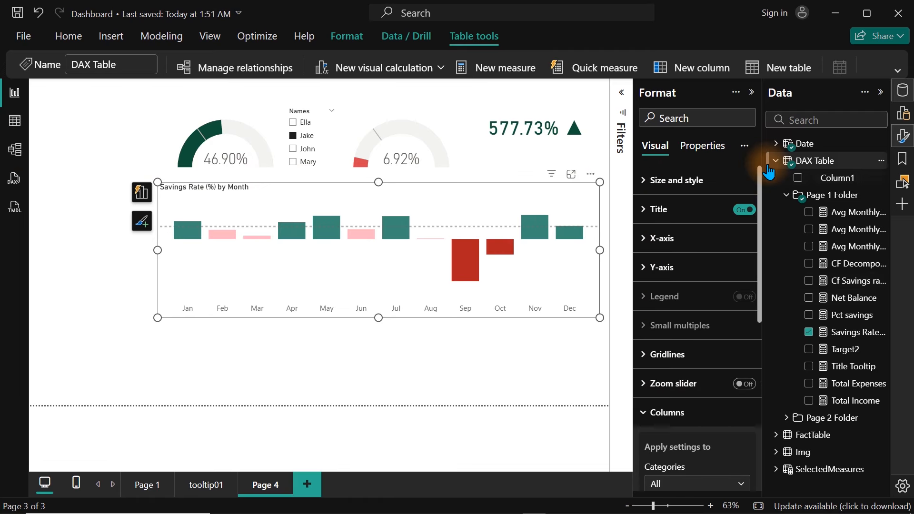
click(687, 208)
click(701, 281)
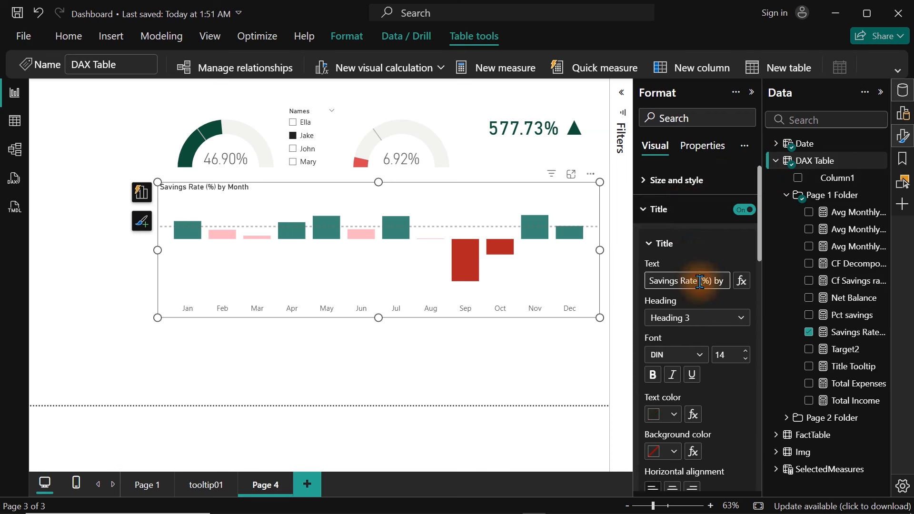
mouse_move(713, 280)
mouse_down()
mouse_move(742, 281)
mouse_move(728, 277)
mouse_up()
click(726, 278)
text(vs)
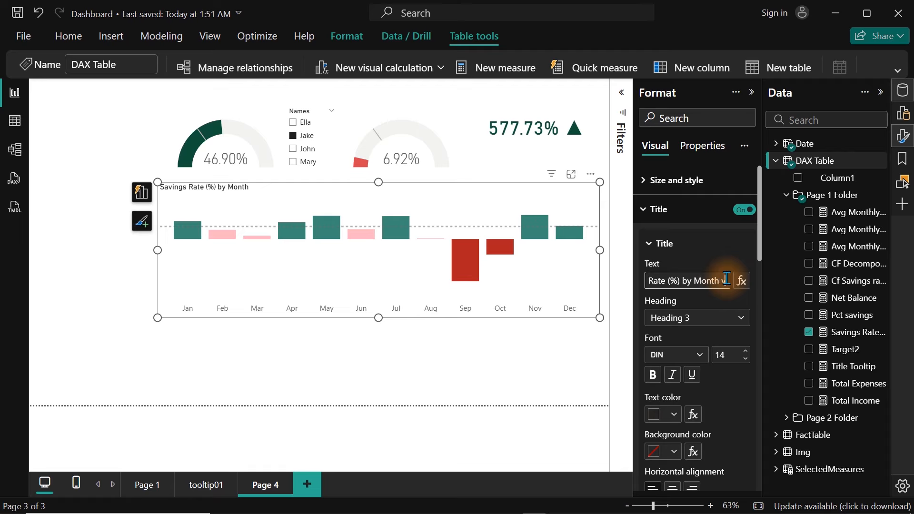
text( 30%)
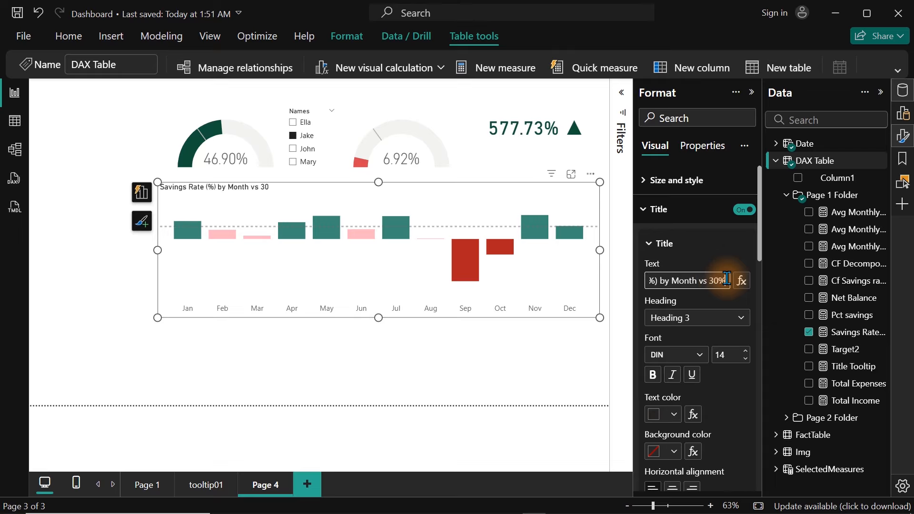
text( Target)
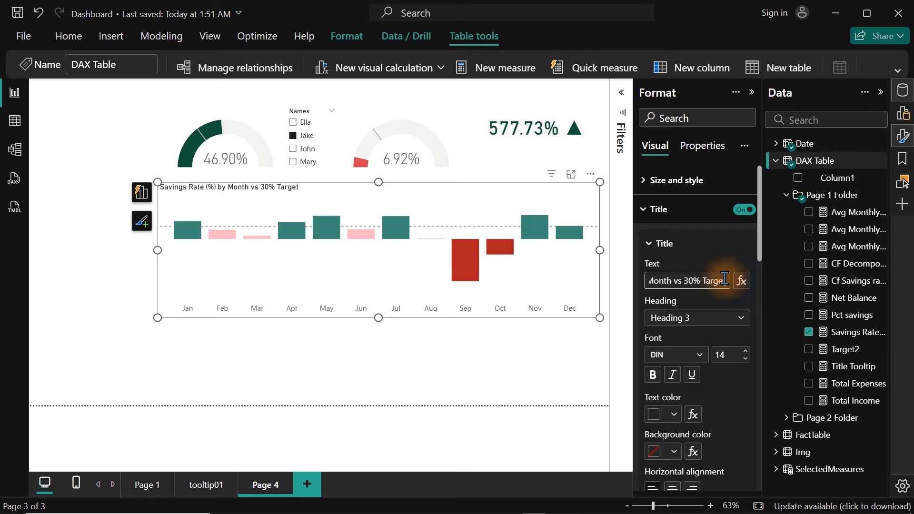
Set the savings rate chart title's font size to 17 and its text colour to dark grey
click(732, 357)
double_click(732, 357)
text(16)
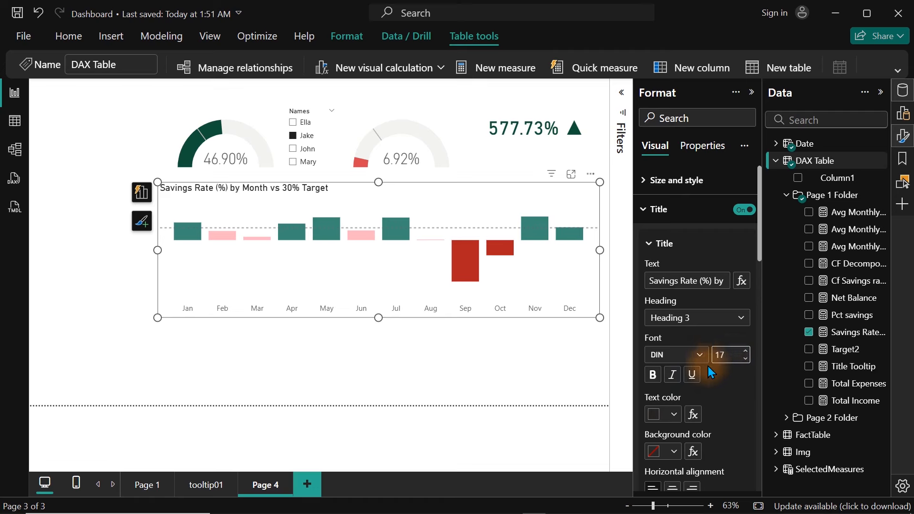
click(666, 415)
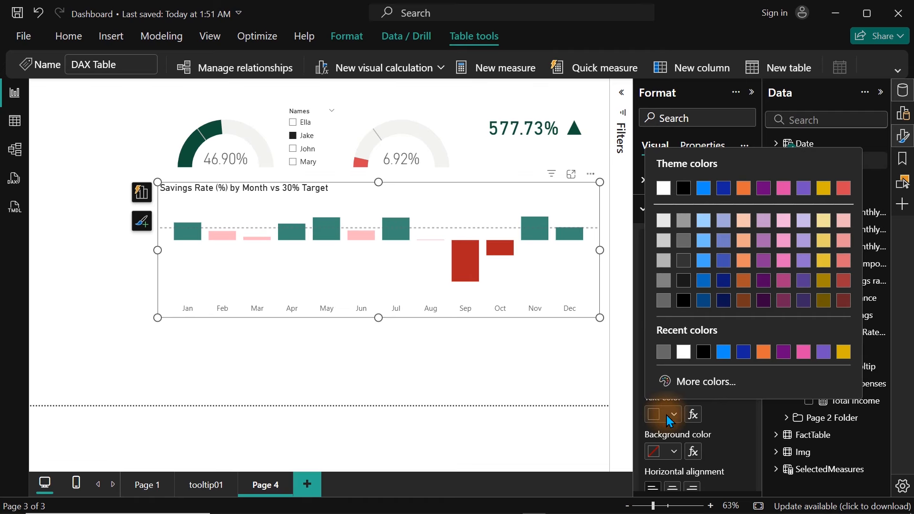
click(686, 245)
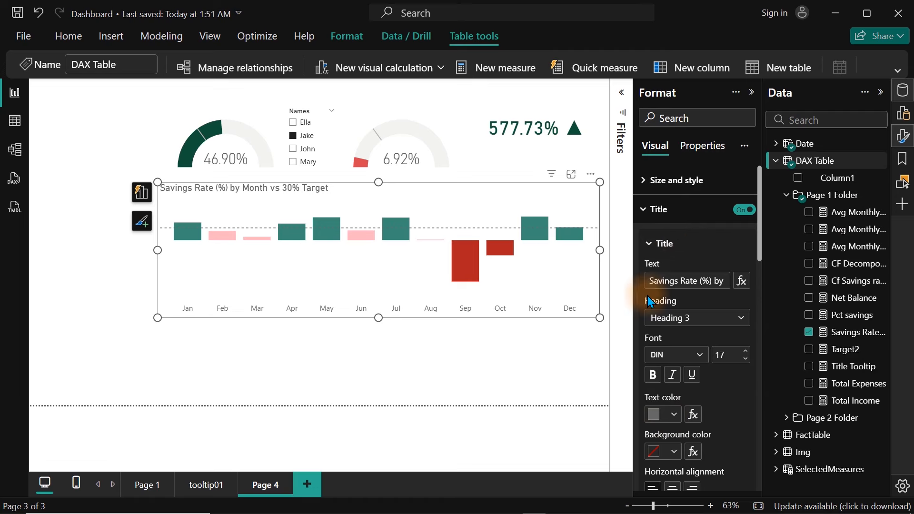
click(674, 417)
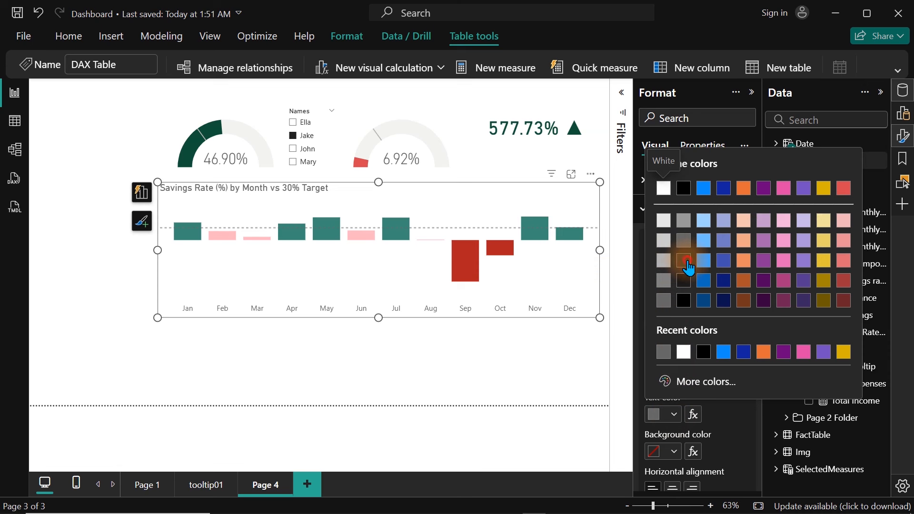
click(687, 261)
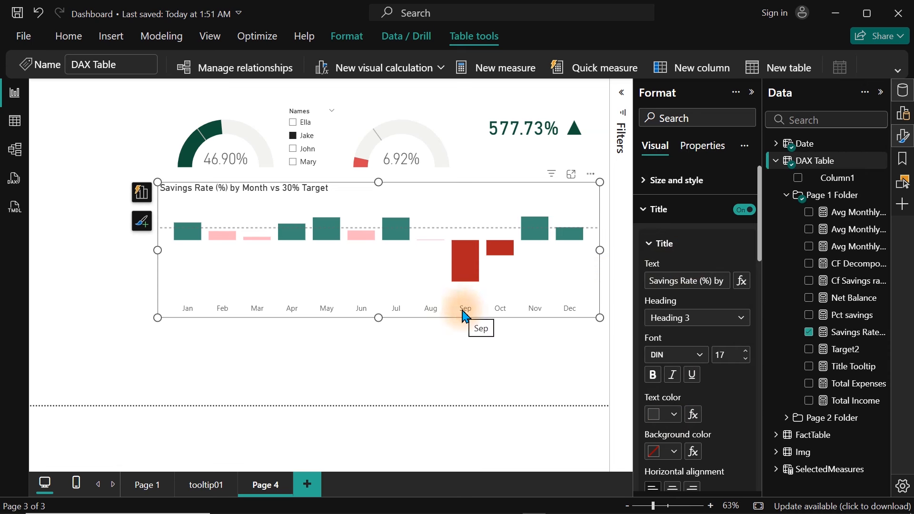
Reduce the savings rate chart's height below the gauges and place a copy of it directly beneath
drag(376, 320, 376, 273)
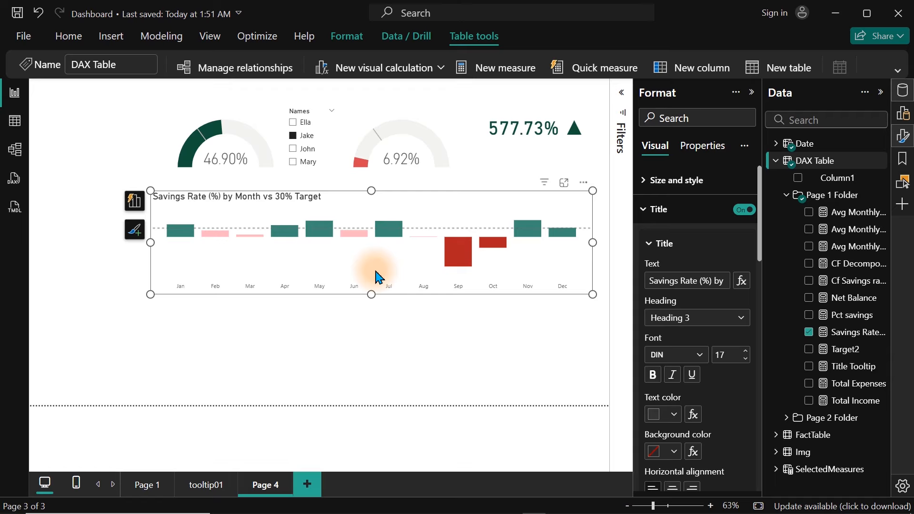
drag(375, 271, 382, 271)
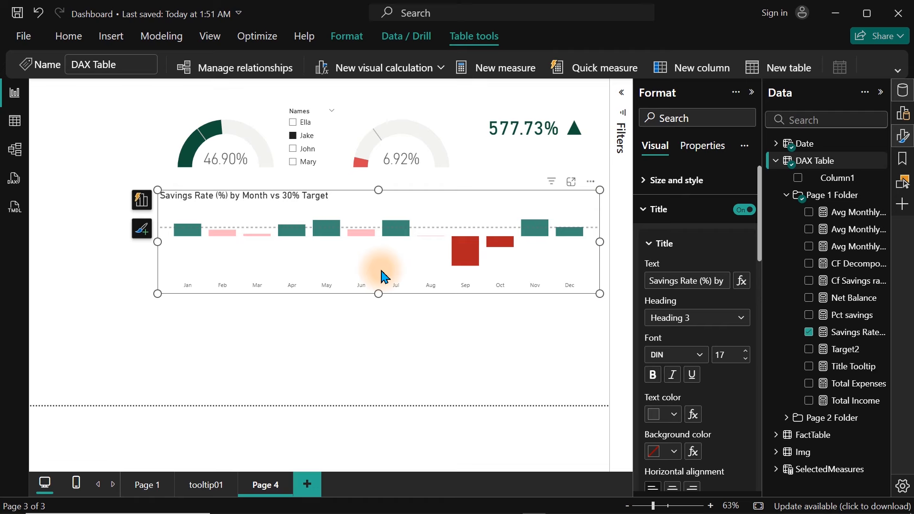
key(ctrl+v)
drag(383, 261, 381, 377)
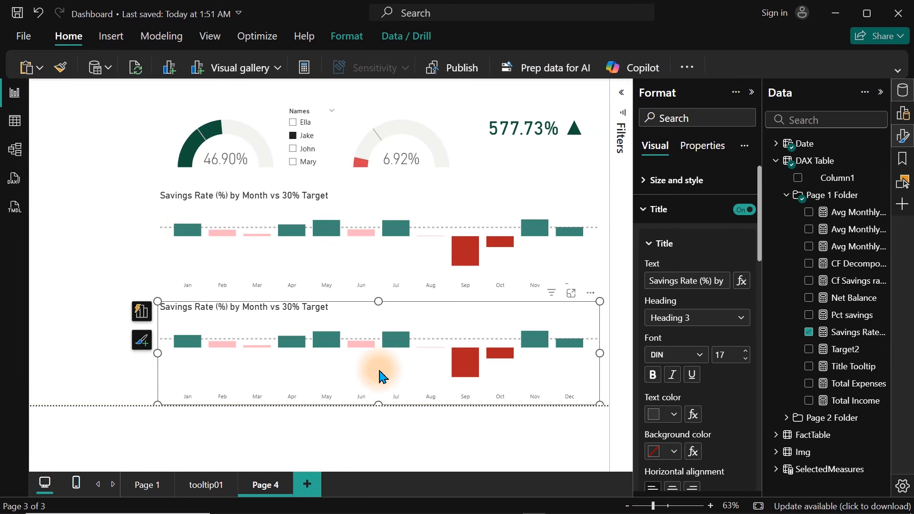
Remove Savings Rate (%) from the Y-axis of the lower chart copy
click(681, 209)
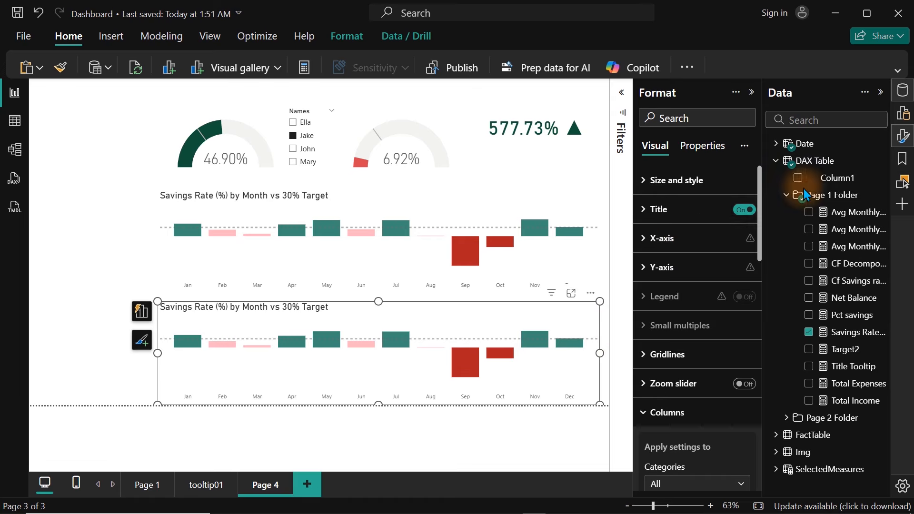
click(904, 113)
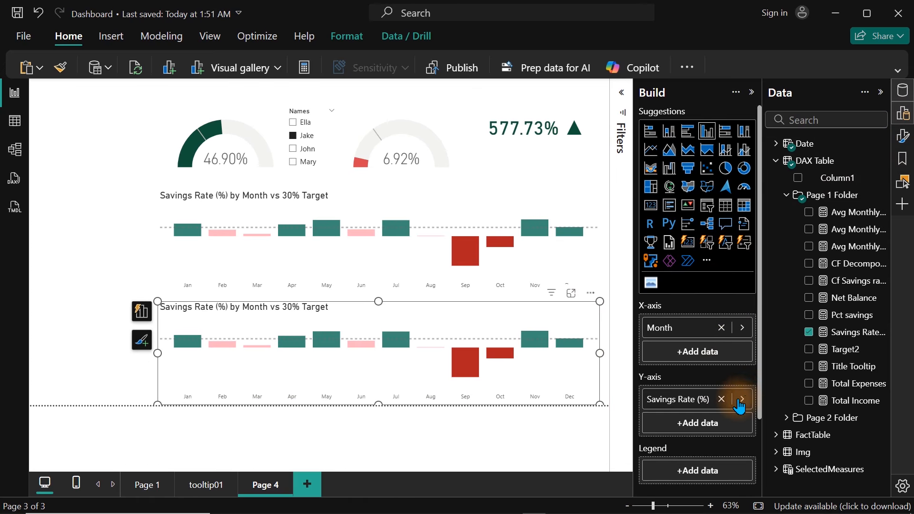
click(722, 399)
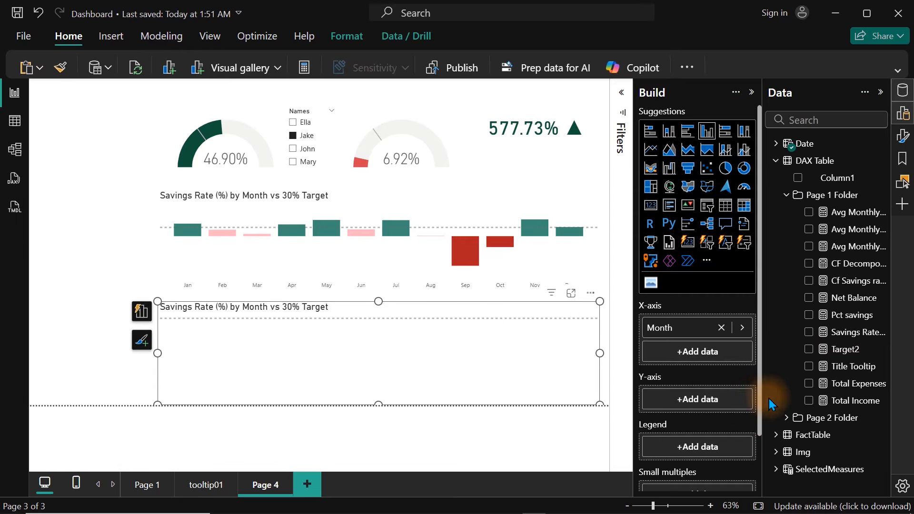
Find the Net Balance measure with the search "bal" and add it to the lower chart's Y-axis
click(814, 120)
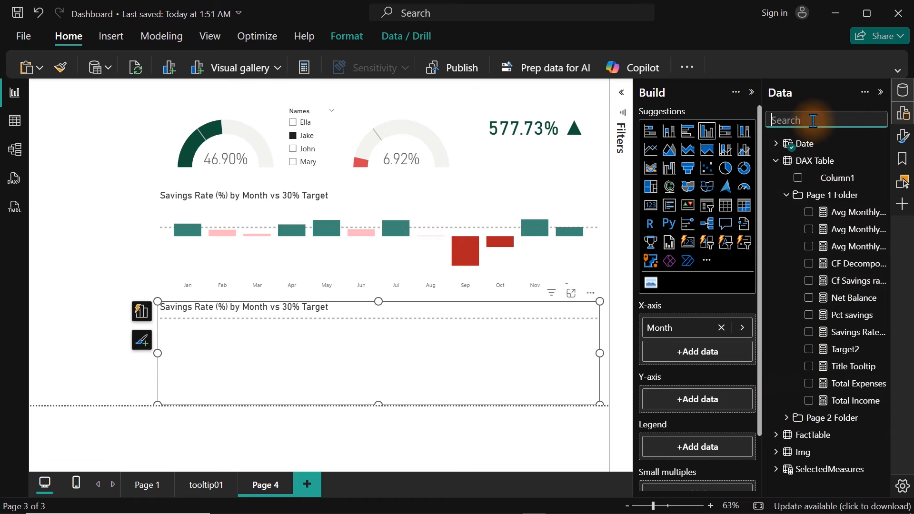
text(bal)
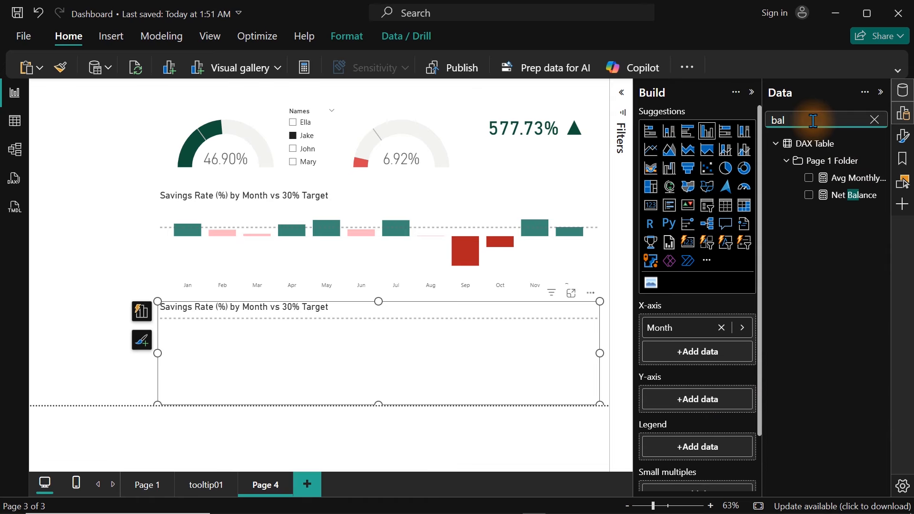
drag(853, 196, 726, 407)
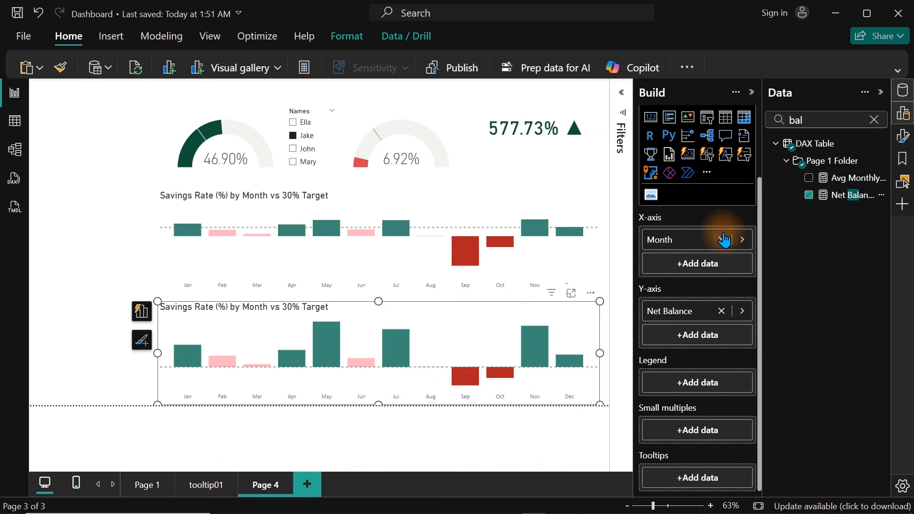
Clear the conditional colour formatting from the lower chart's columns
click(905, 120)
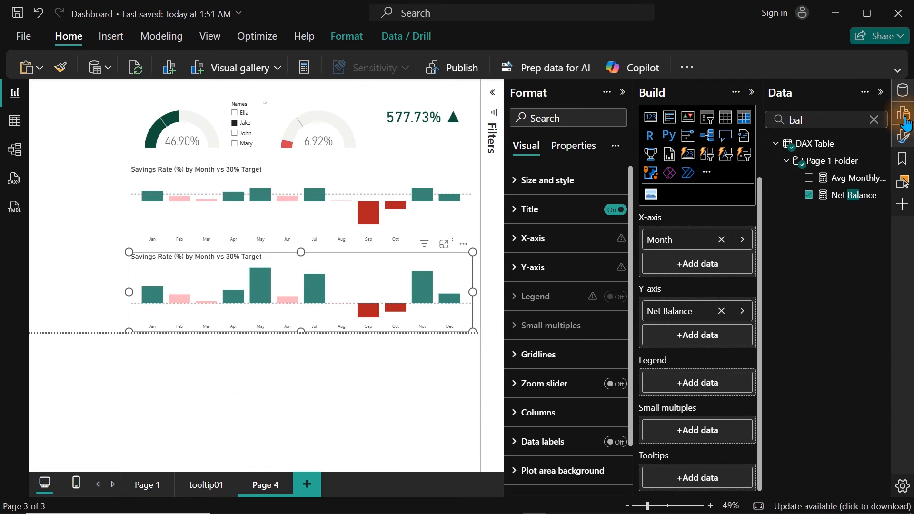
click(905, 118)
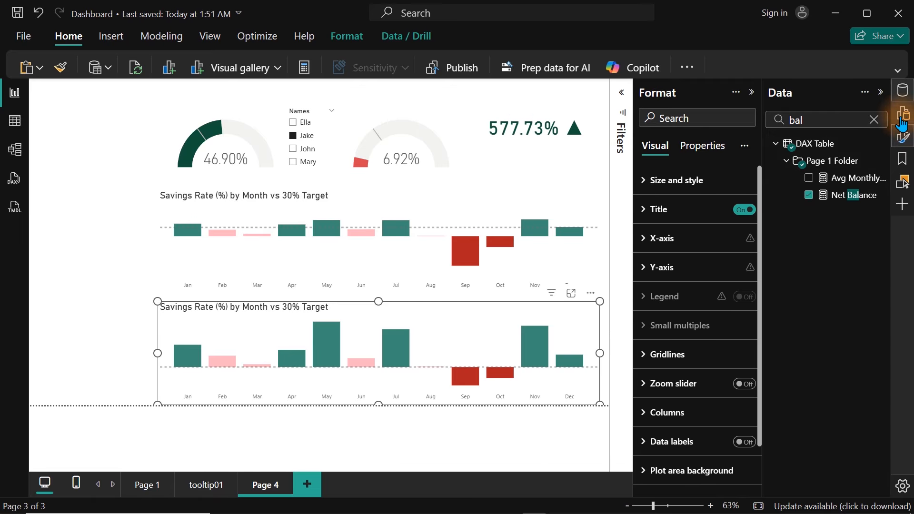
click(672, 415)
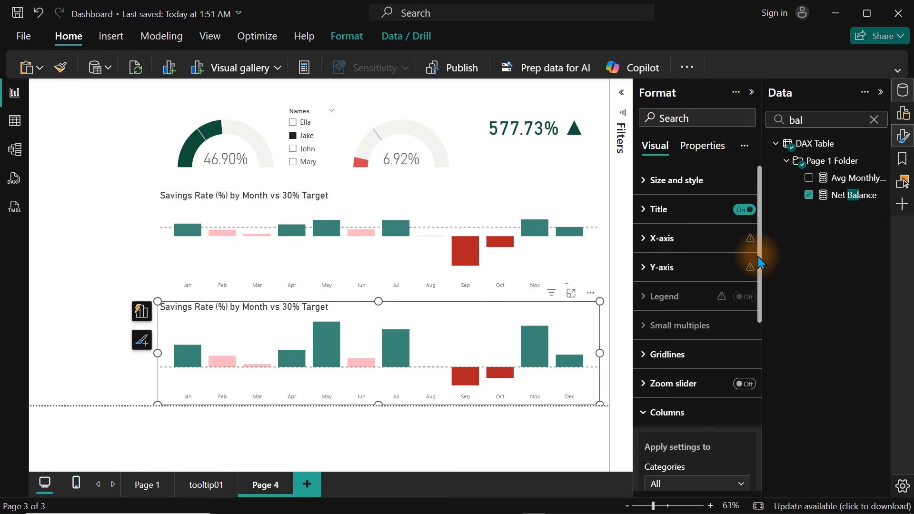
drag(760, 257, 757, 380)
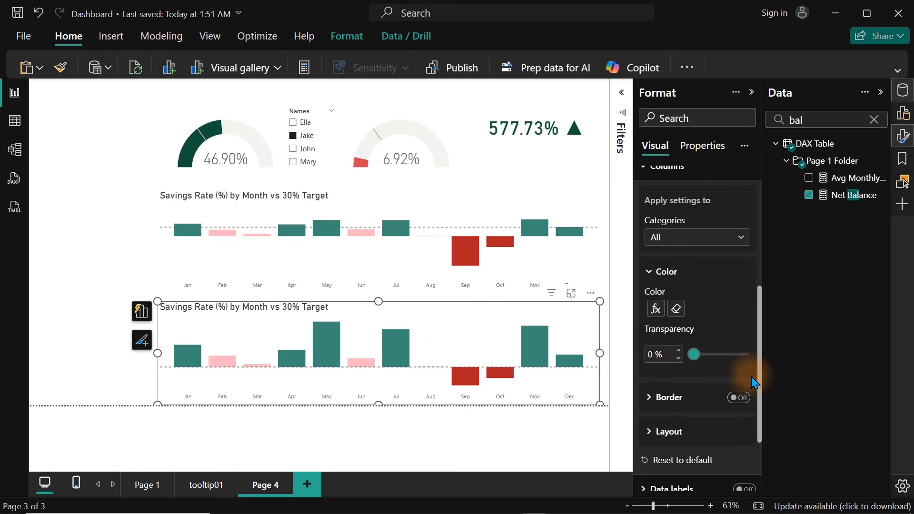
click(676, 308)
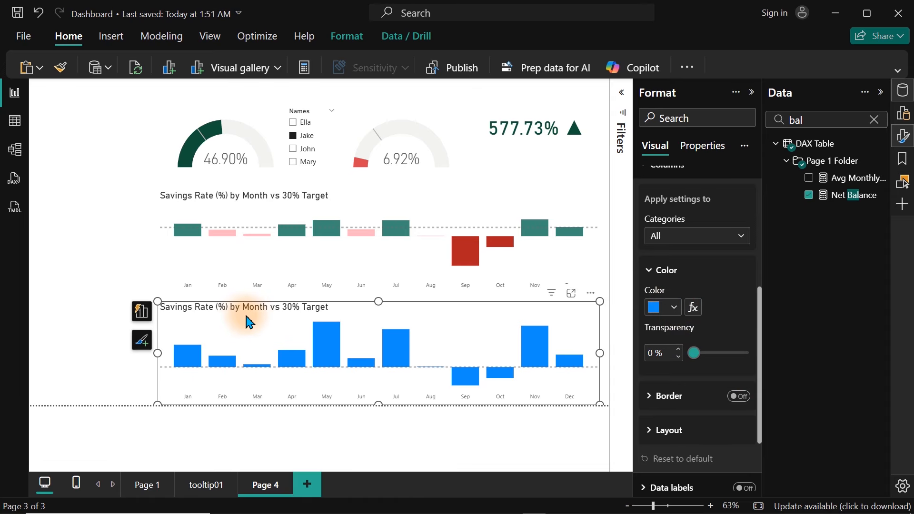
Show the lower chart in focus mode and start a new measure named CF Balance in the DAX Table's Page 1 Folder
click(571, 293)
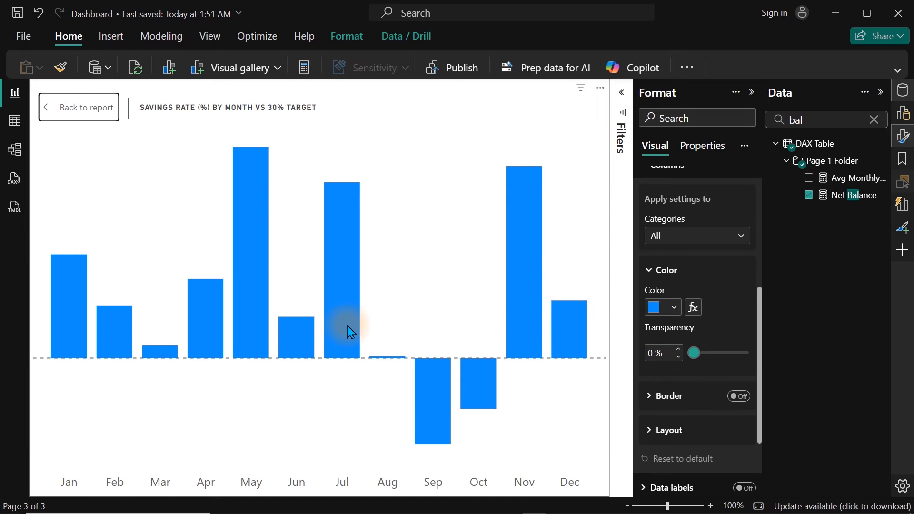
mouse_move(348, 327)
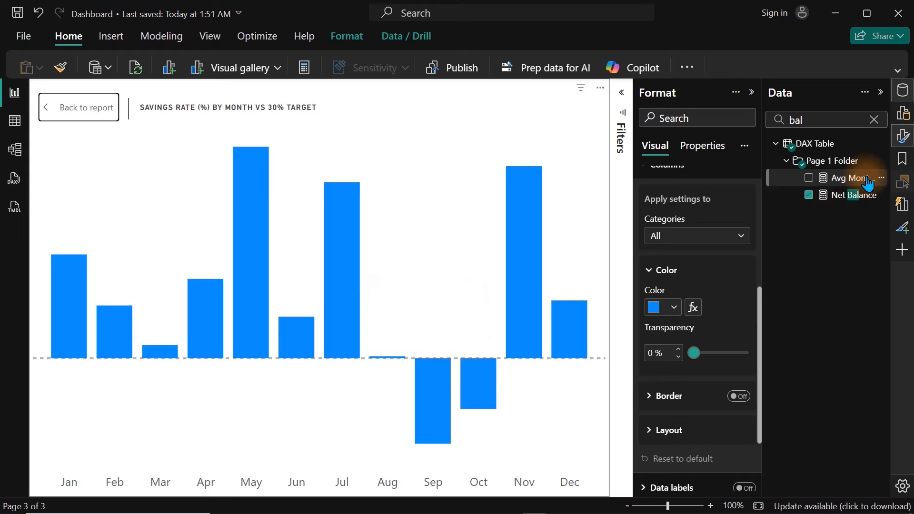
click(876, 121)
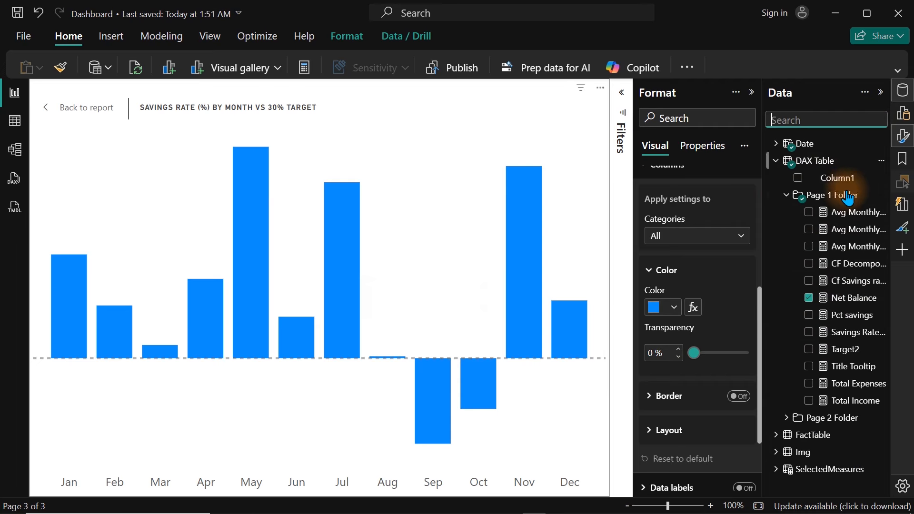
right_click(839, 232)
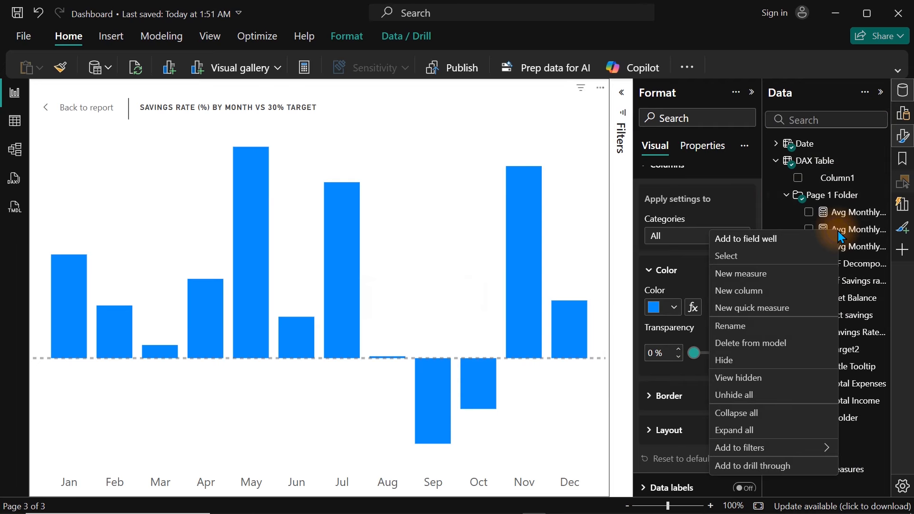
click(751, 273)
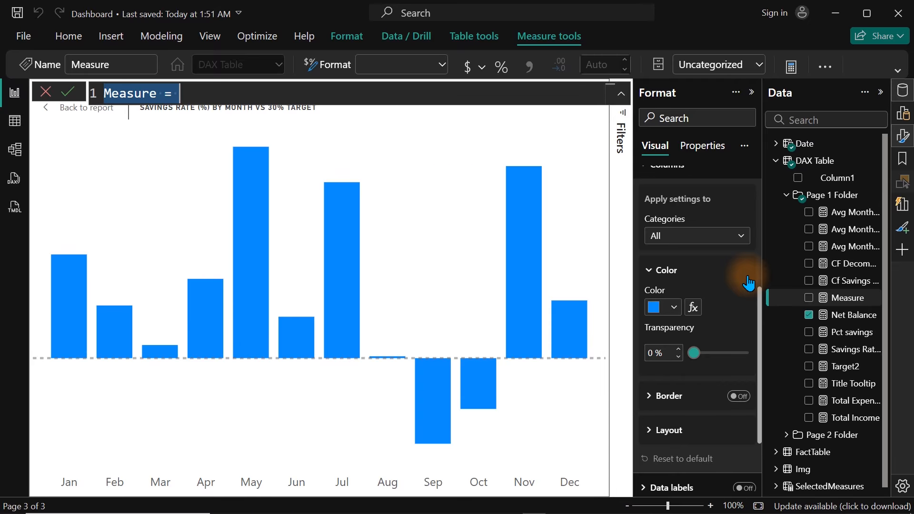
text(C)
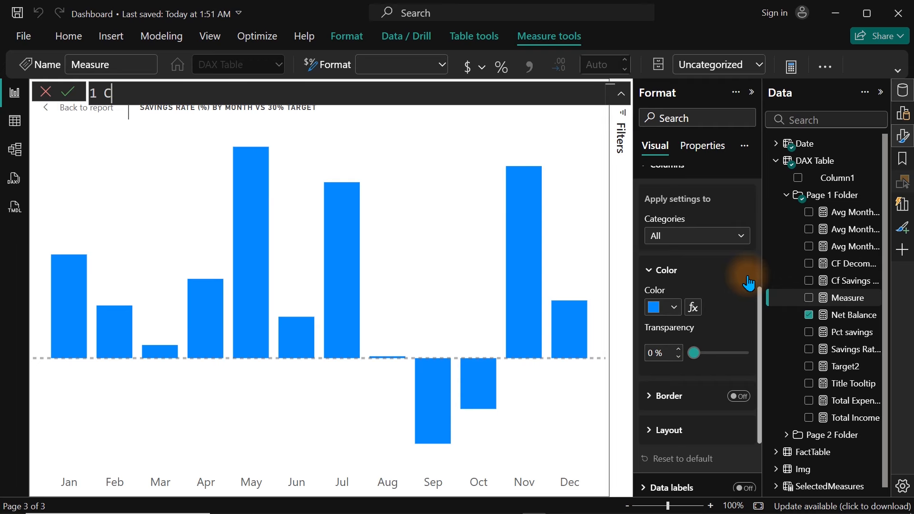
text(F Balance =)
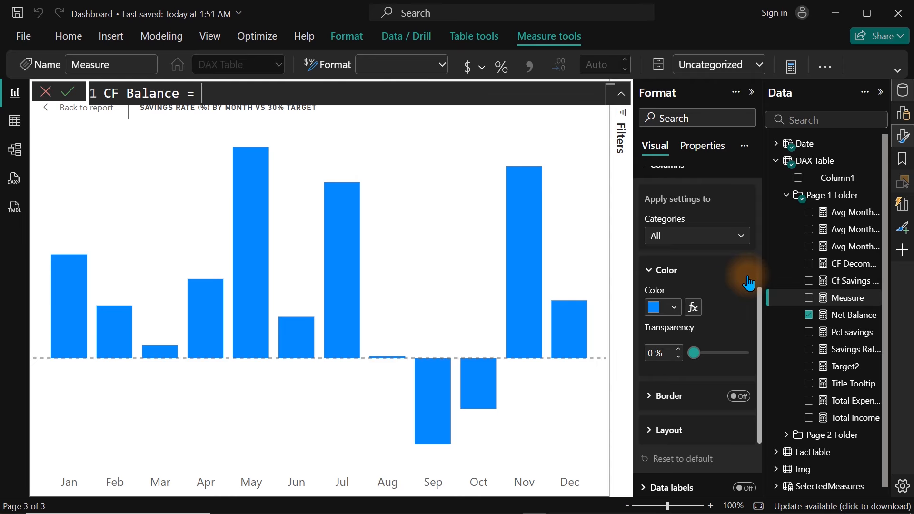
Begin the CF Balance formula on a second, indented line with an IF test for [Net Balance] >0
text(IF()
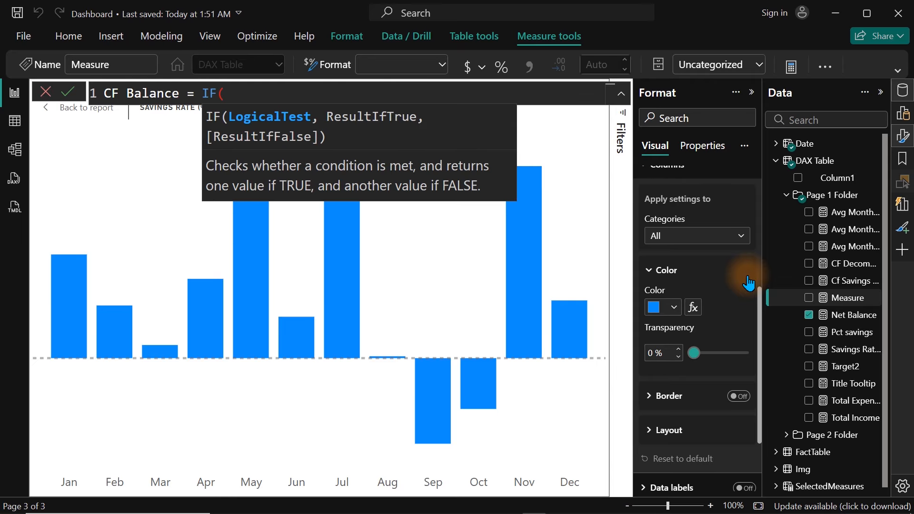
key(BackSpace)
key(BackSpace)
key(BackSpace)
key(BackSpace)
key(shift+Return)
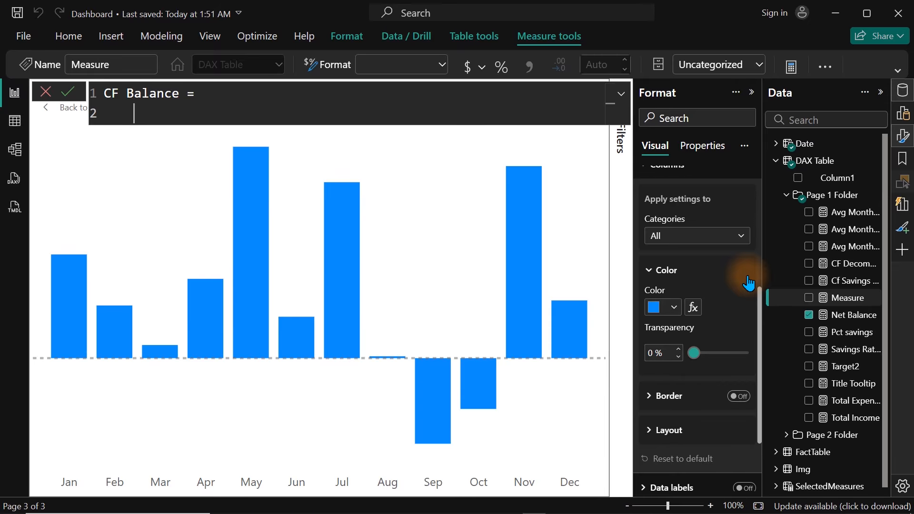
key(Tab)
text(IF()
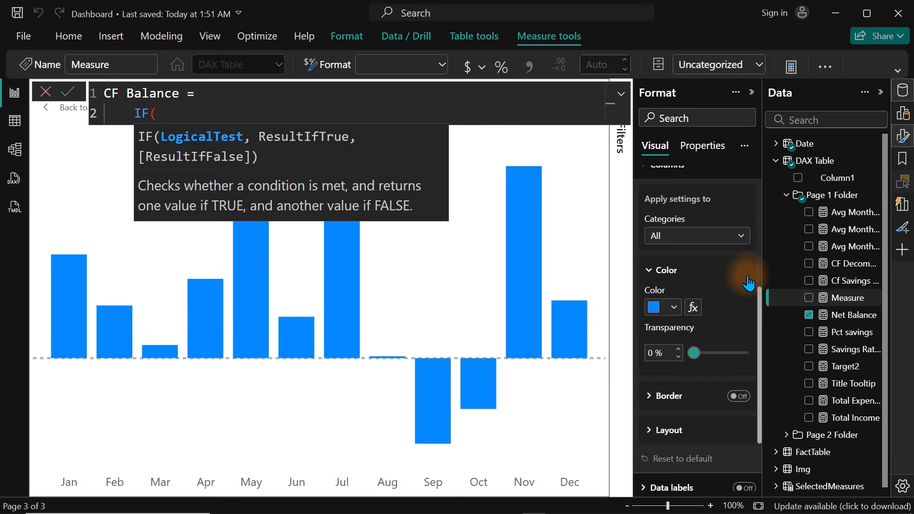
text([)
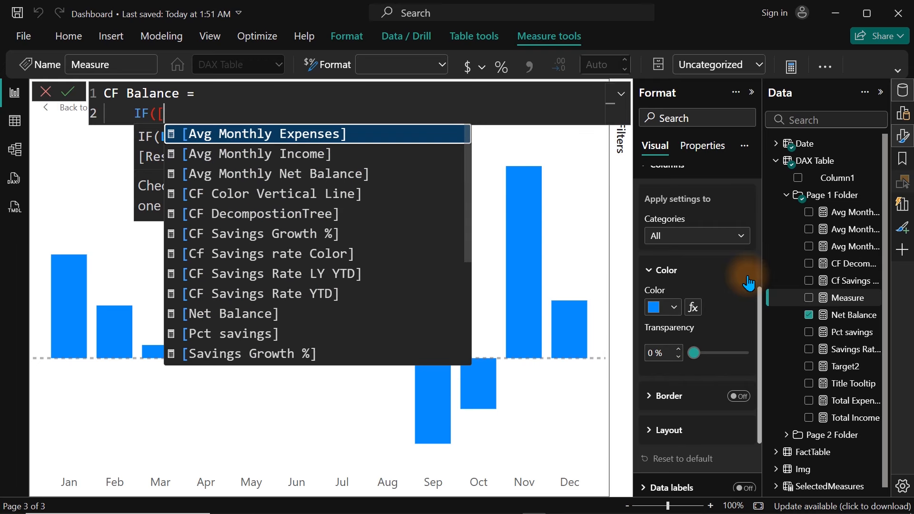
text(ne)
key(Tab)
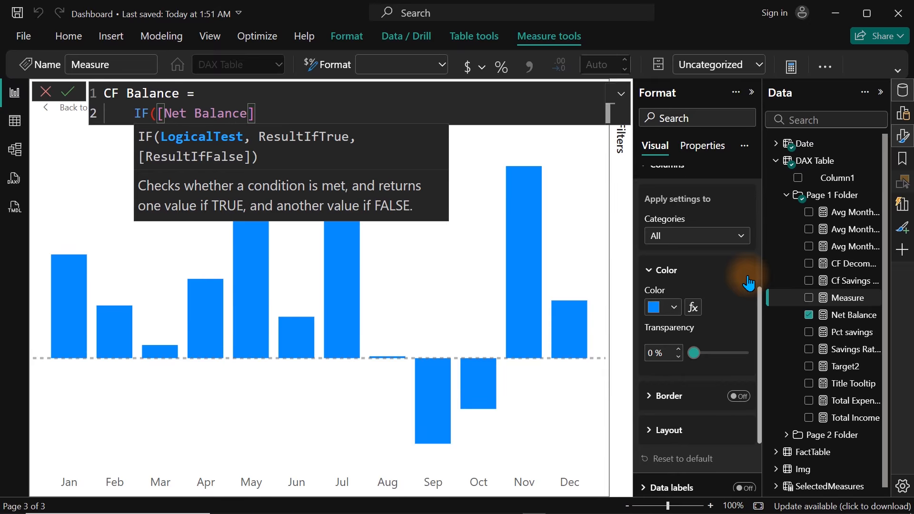
text(>0,")
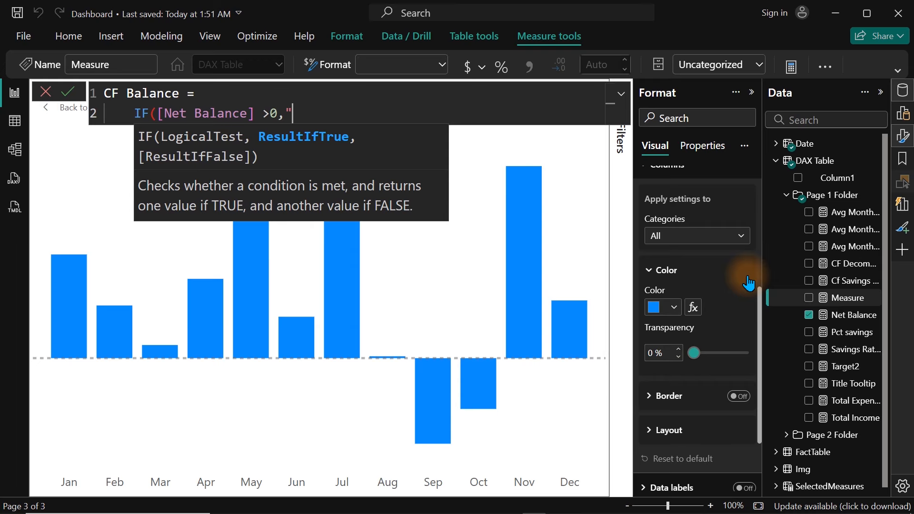
Complete the IF with "#3B8A78" as the true result and "#B22222" as the false result, and commit the measure
text(#3B8A78")
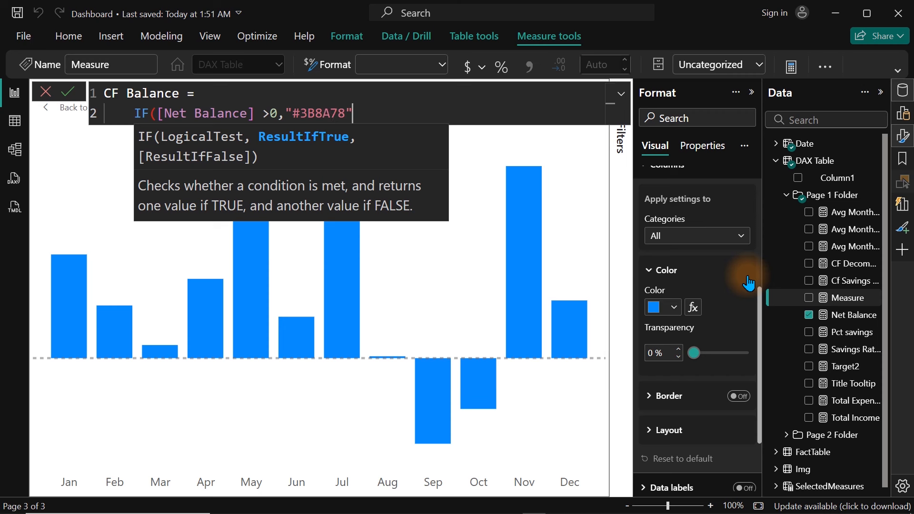
text(,)
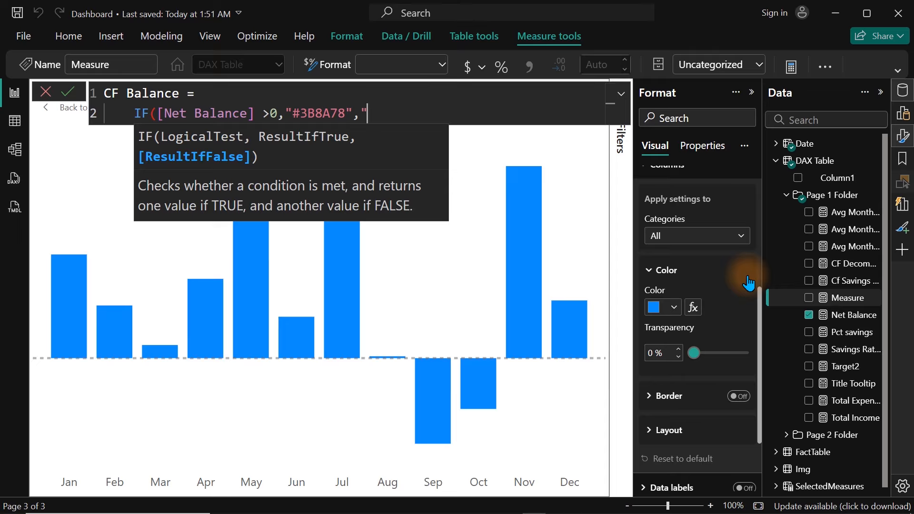
text($)
text(#)
text(B22222)
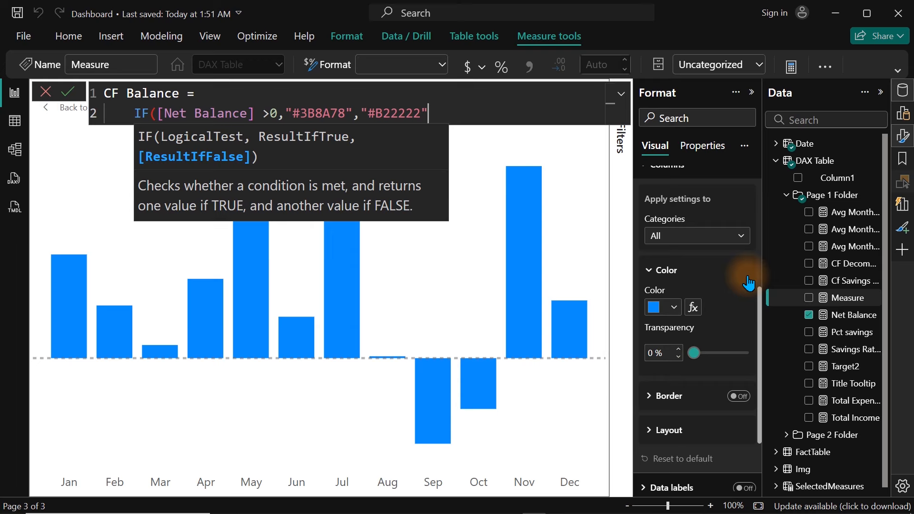
text())
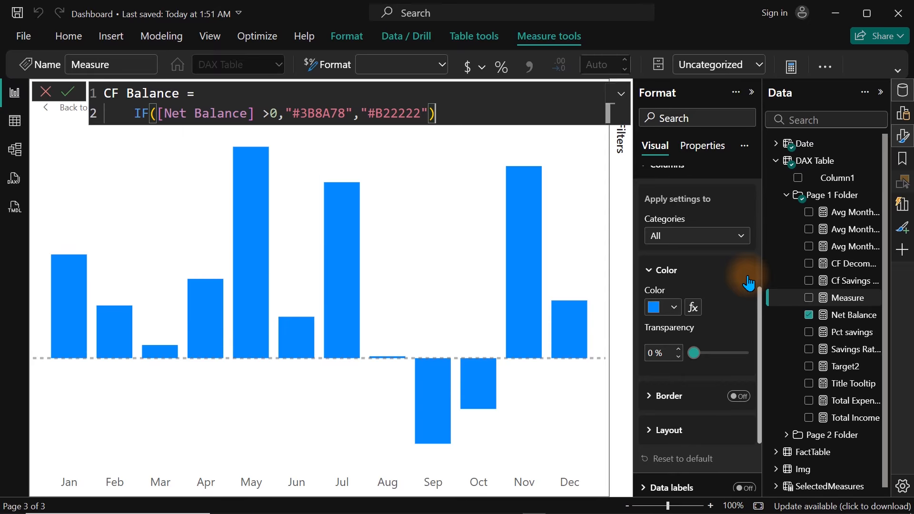
key(Return)
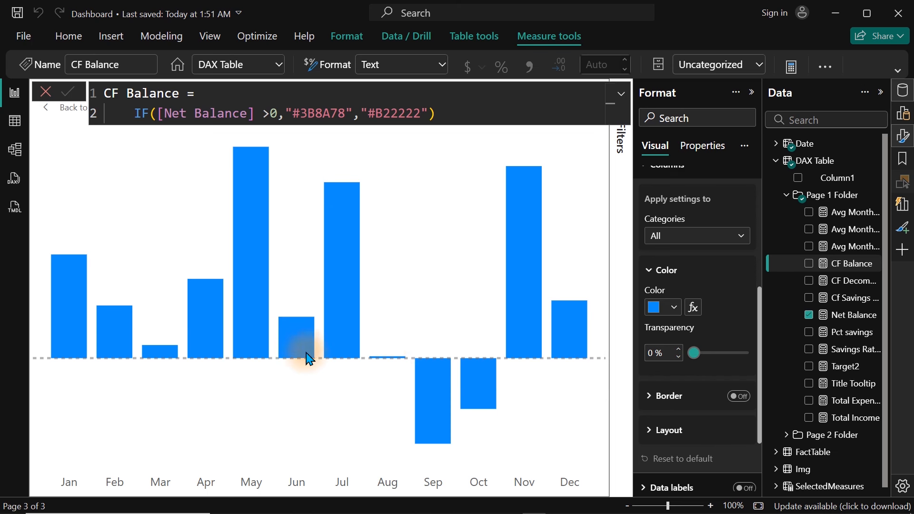
Delete the Y-axis constant line from the net balance chart's reference lines
drag(761, 310, 761, 472)
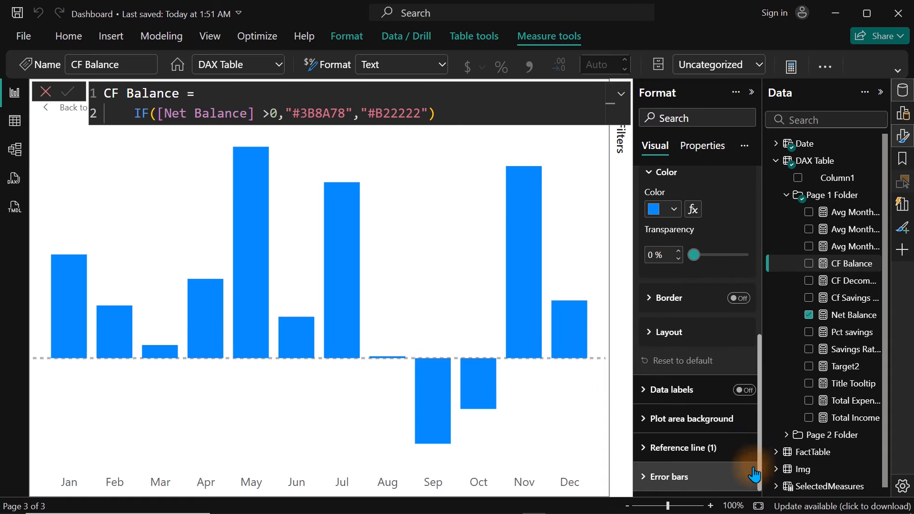
click(670, 458)
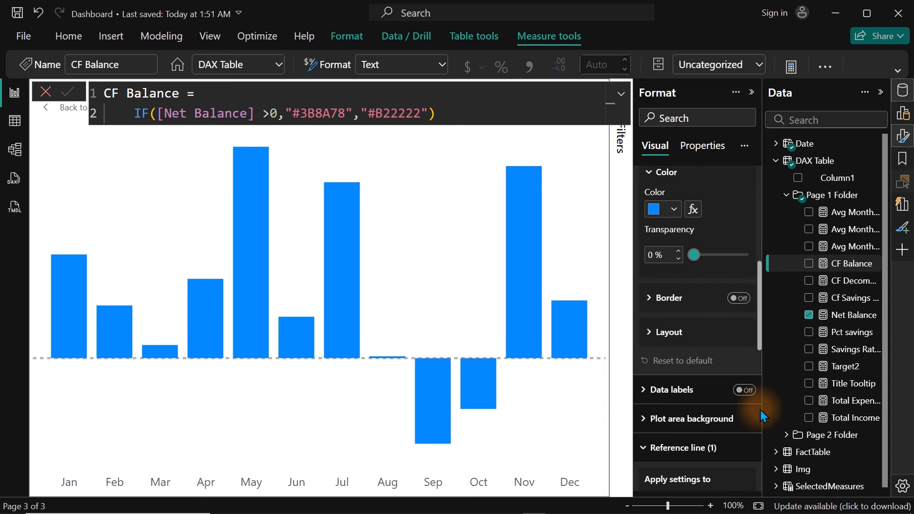
drag(760, 326, 765, 370)
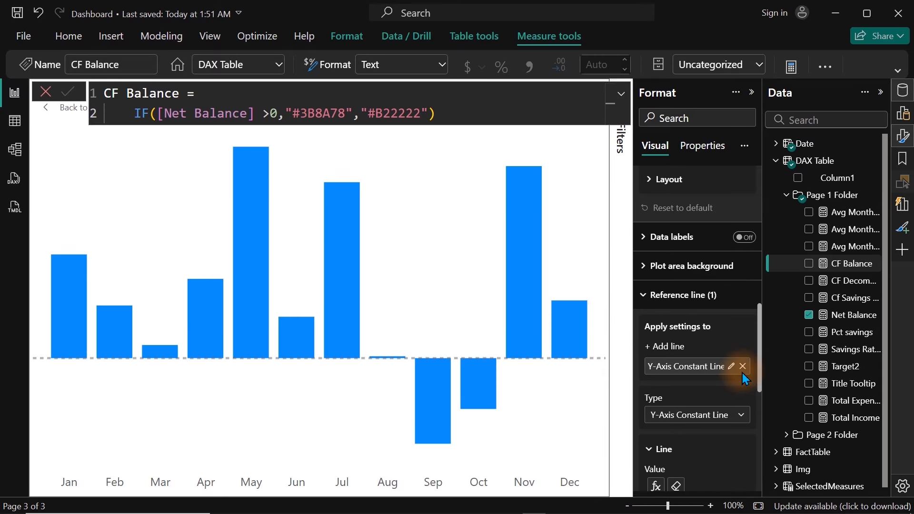
click(743, 369)
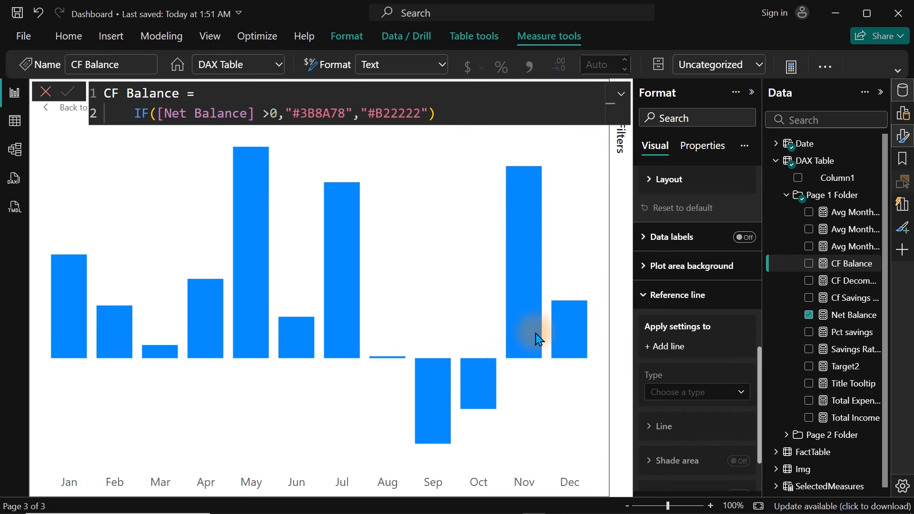
Colour the net balance chart's columns conditionally by field value, based on the CF Balance measure
click(902, 137)
click(903, 136)
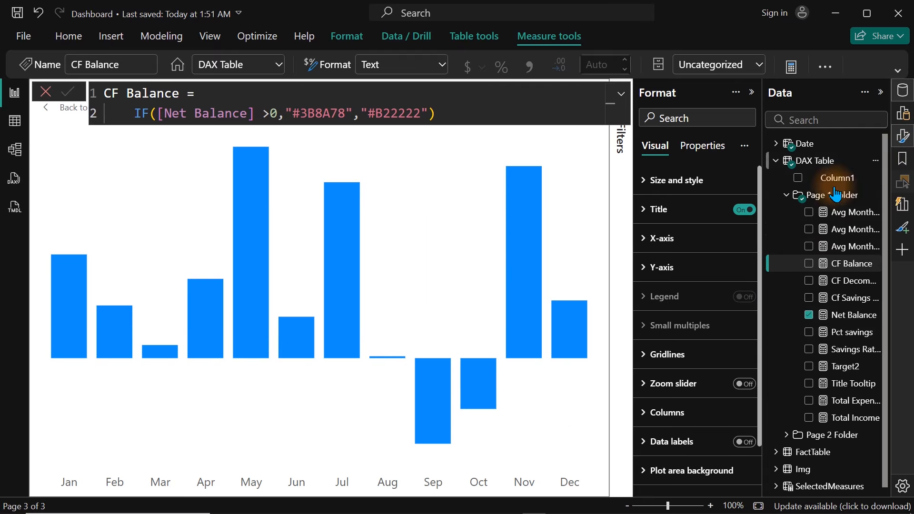
click(668, 412)
drag(761, 257, 759, 334)
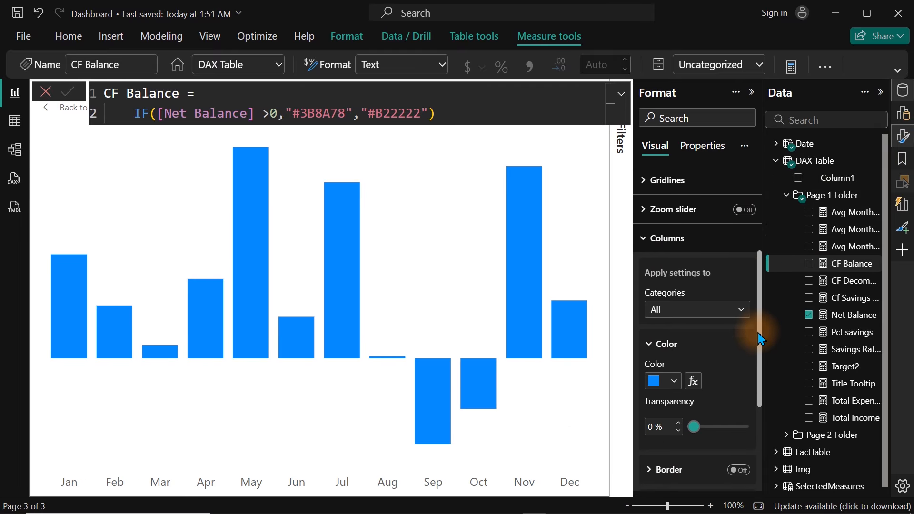
click(693, 381)
click(261, 106)
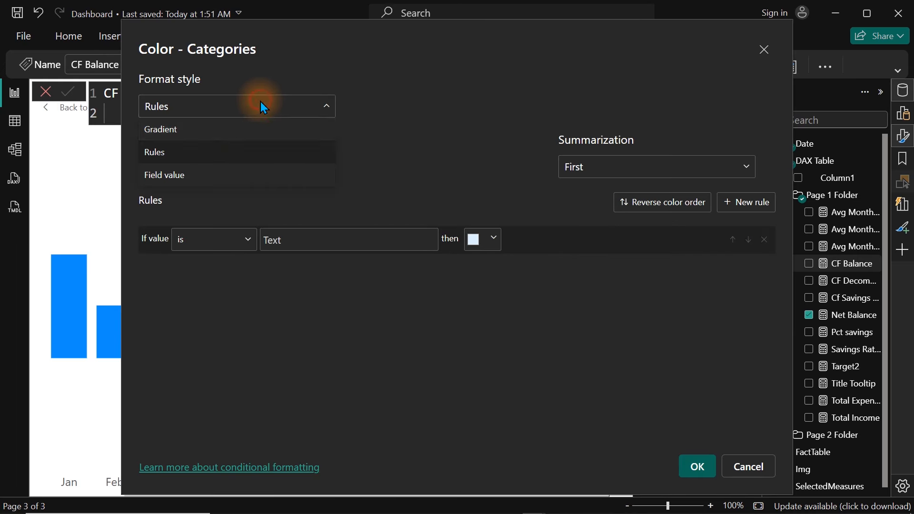
click(200, 176)
click(238, 169)
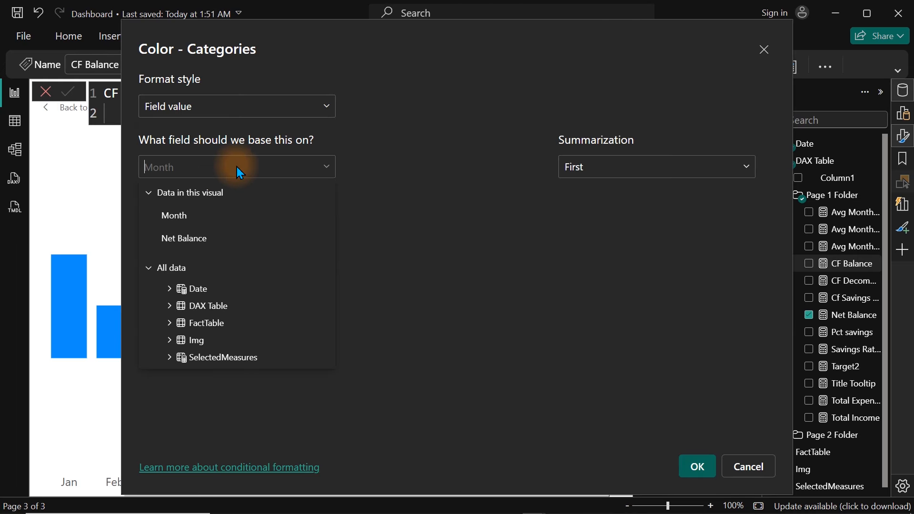
text(cf)
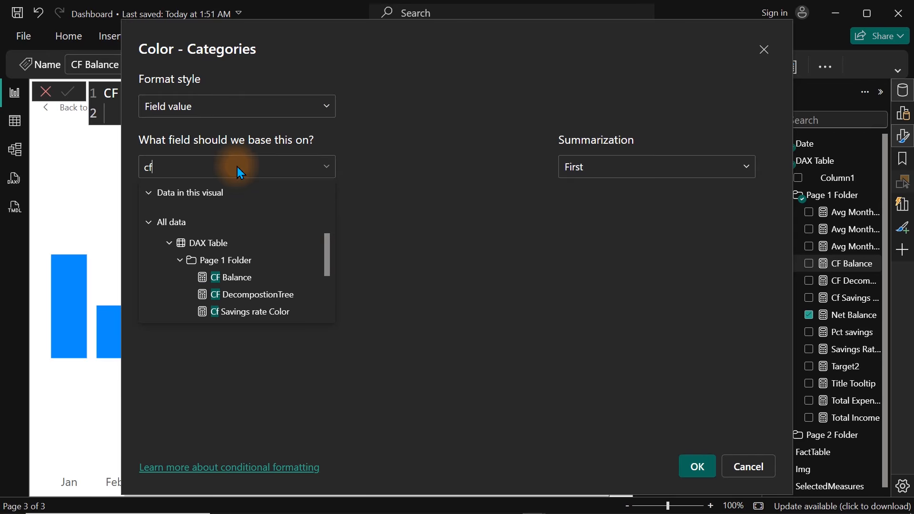
click(227, 276)
click(698, 466)
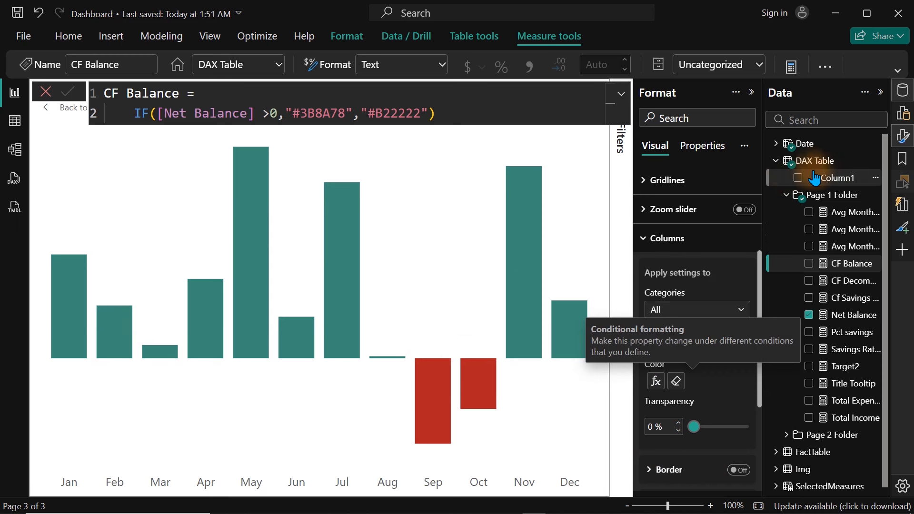
Return from focus mode to the report page and narrow the lower net balance chart to free space beside it
click(902, 117)
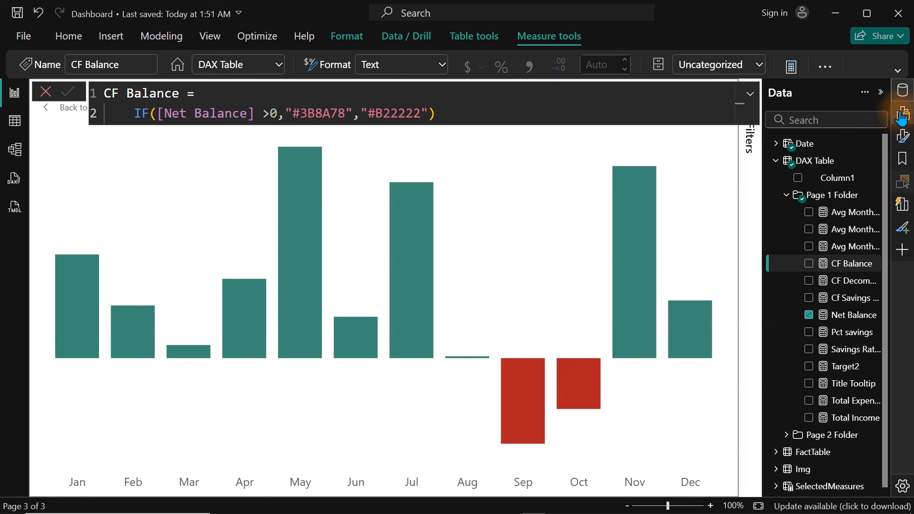
click(903, 94)
click(903, 93)
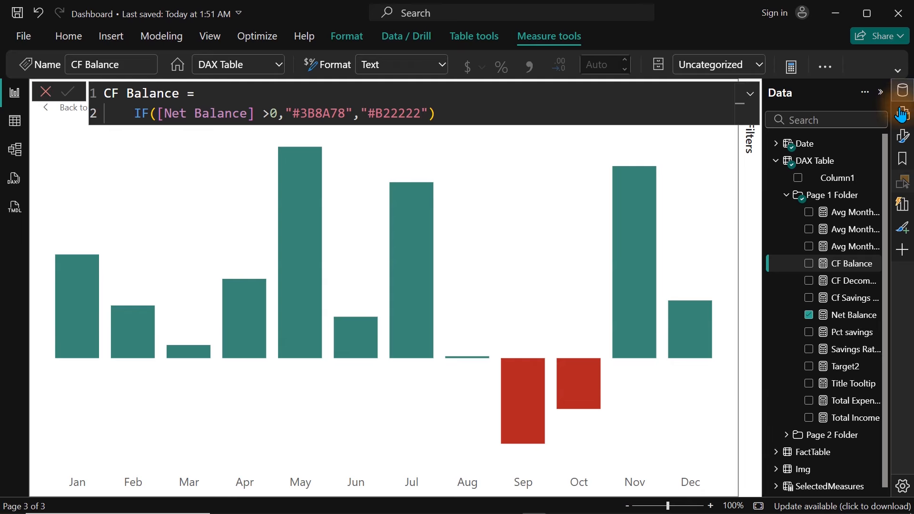
click(827, 161)
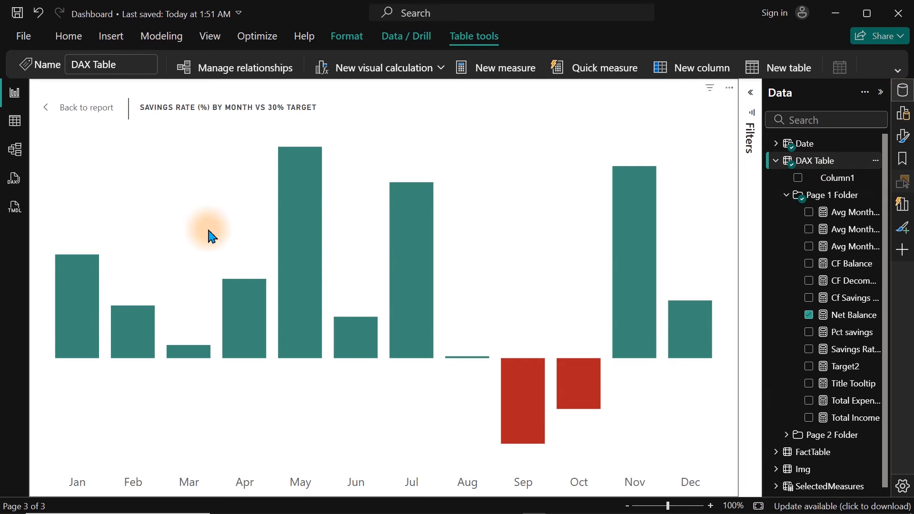
click(86, 114)
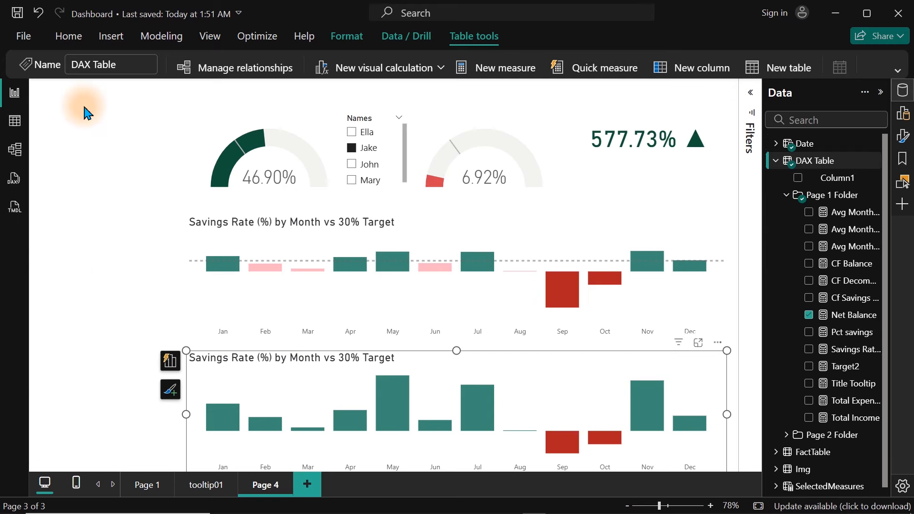
drag(718, 401, 575, 406)
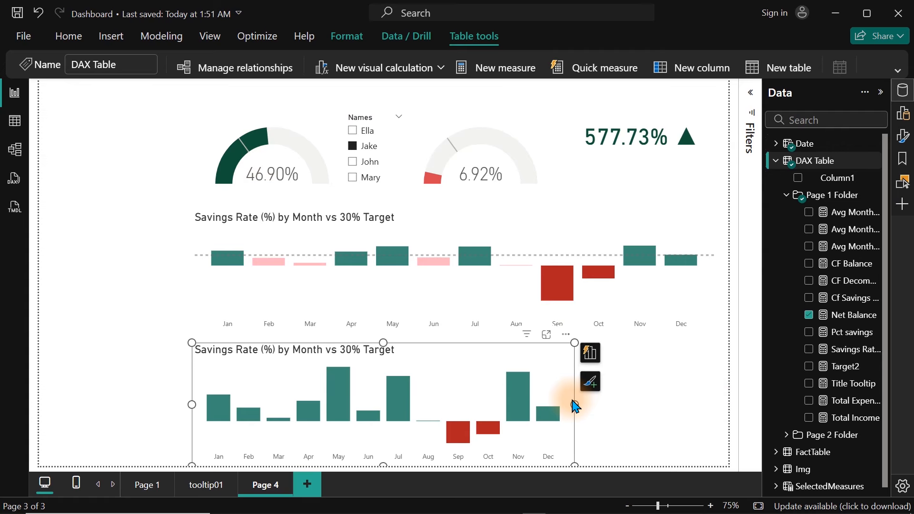
click(644, 372)
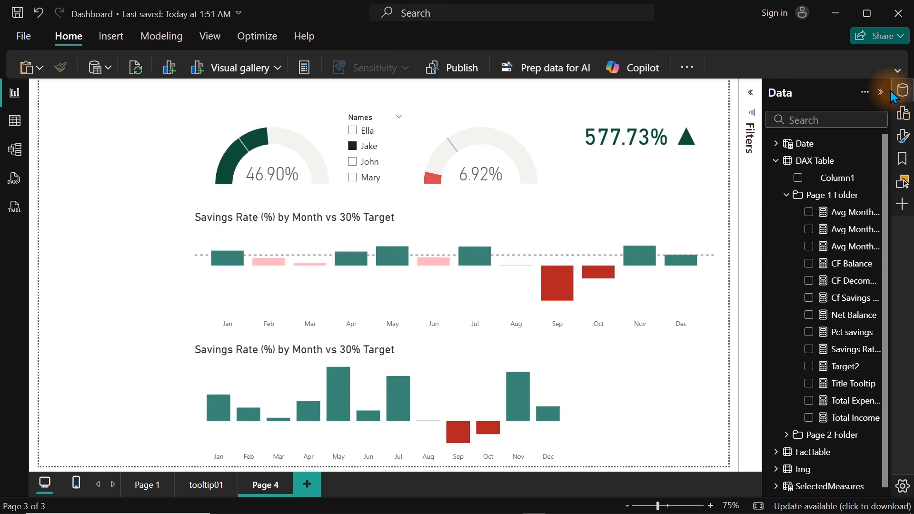
click(903, 117)
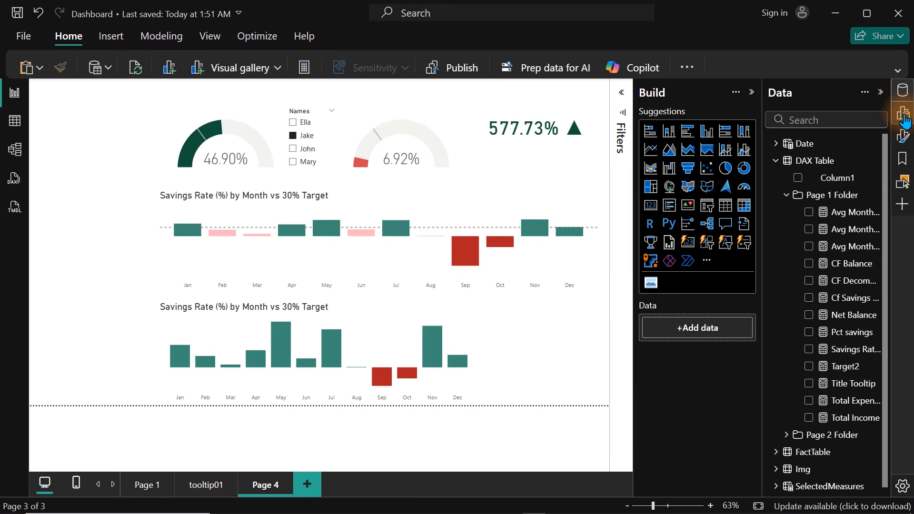
click(708, 138)
drag(108, 143, 556, 350)
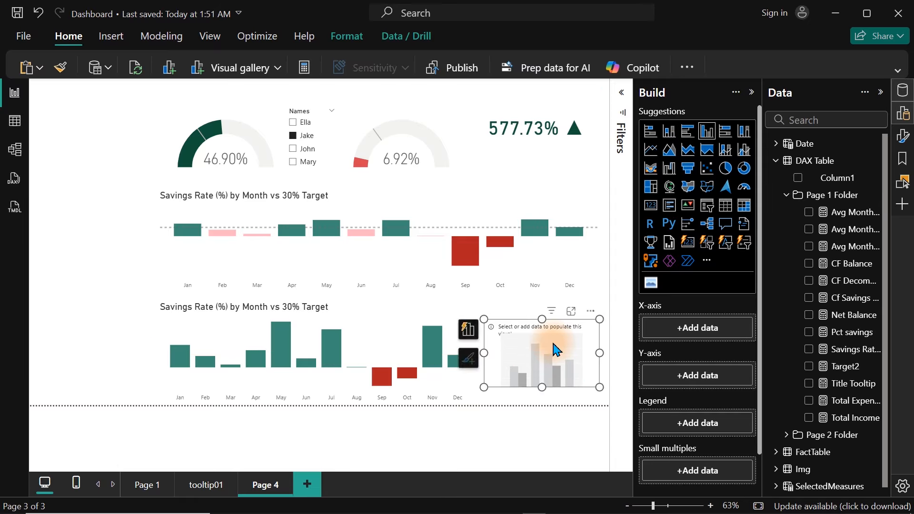
key(Delete)
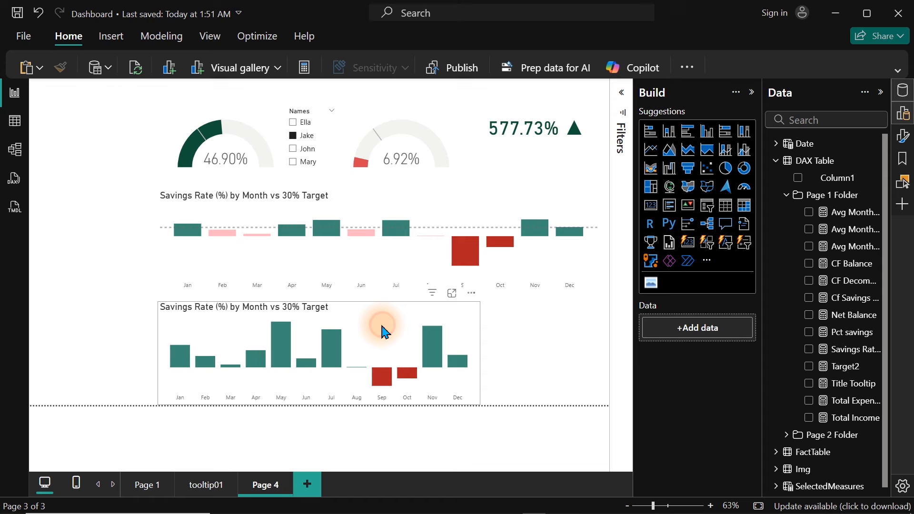
Duplicate the monthly net balance chart and fit a narrower copy into the free space beside the original
click(384, 332)
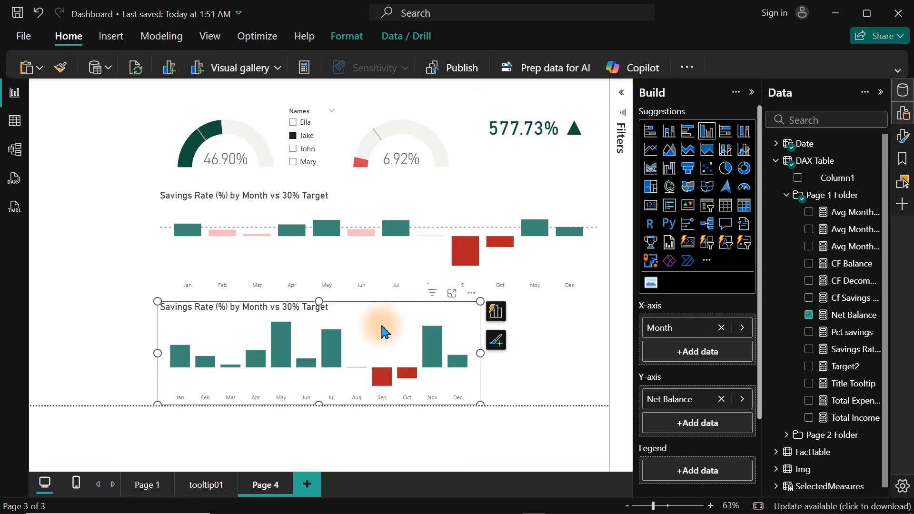
key(ctrl+v)
drag(370, 327, 482, 335)
drag(278, 353, 500, 359)
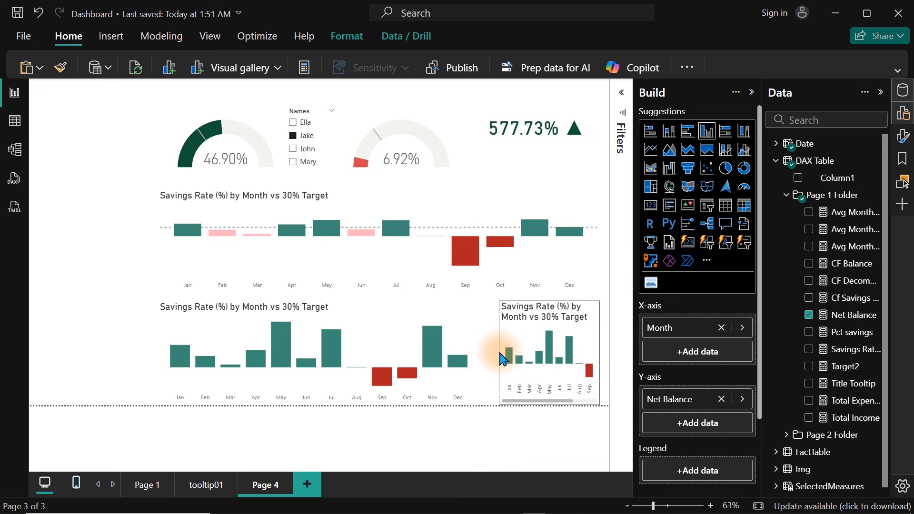
Try Year2 and Year from the Date table in place of Month on the copied chart's X-axis
click(741, 329)
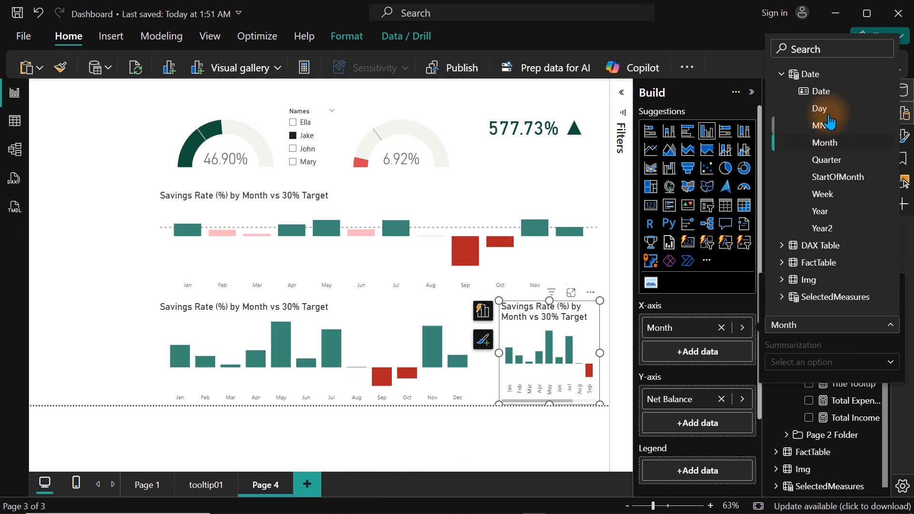
click(824, 230)
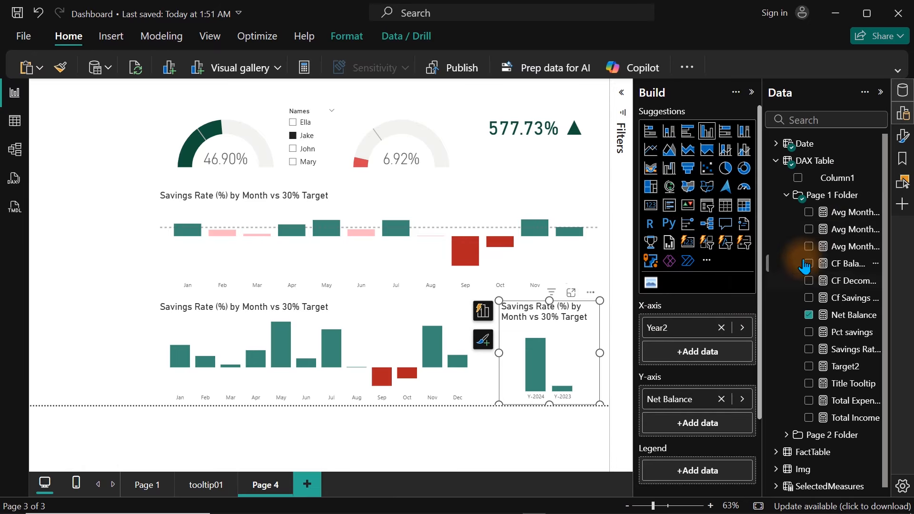
click(747, 329)
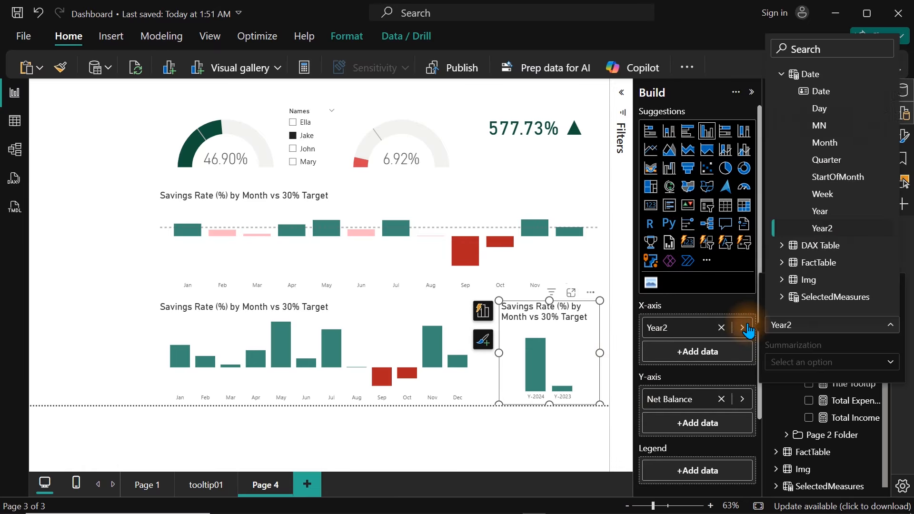
click(824, 212)
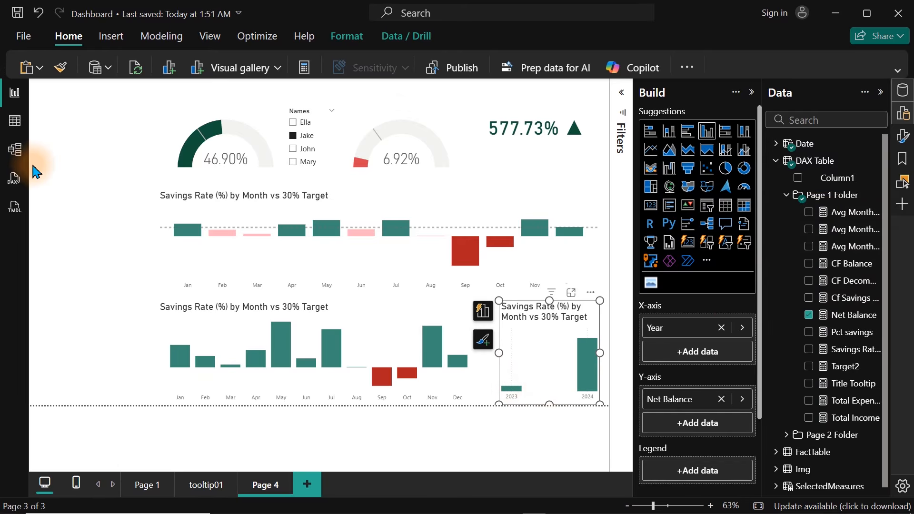
Examine the Date table's formula and compare its Year2 and Year columns before returning to the report page
click(15, 122)
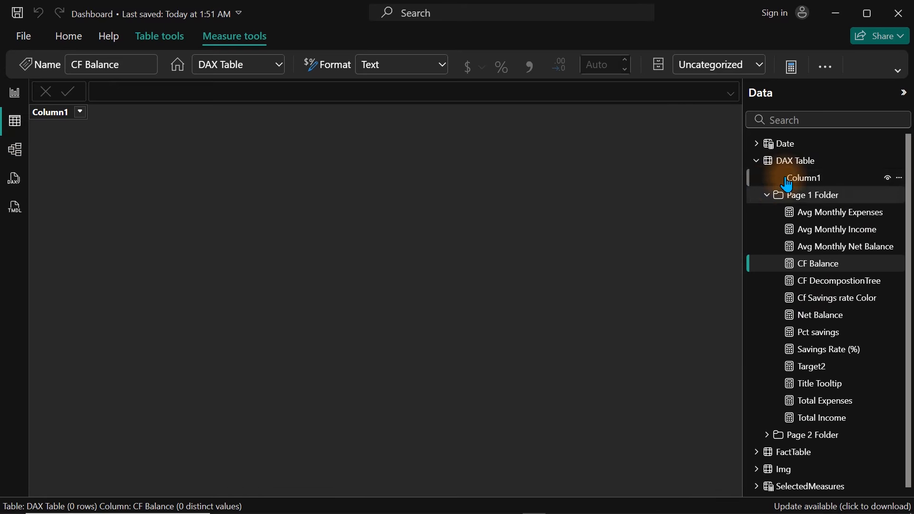
click(787, 144)
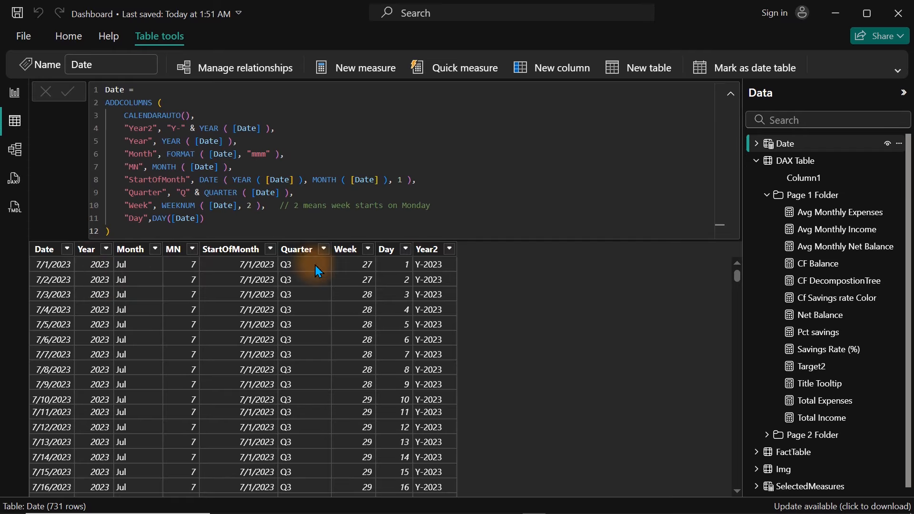
click(437, 258)
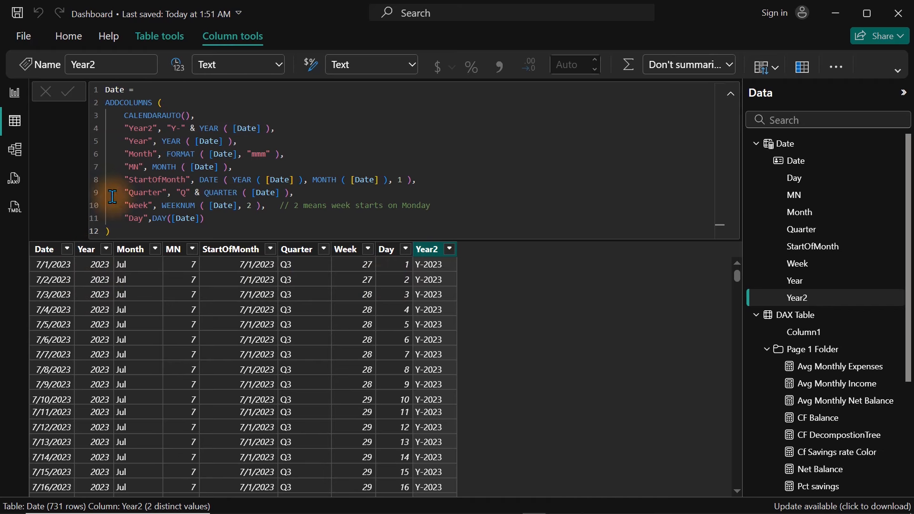
click(89, 252)
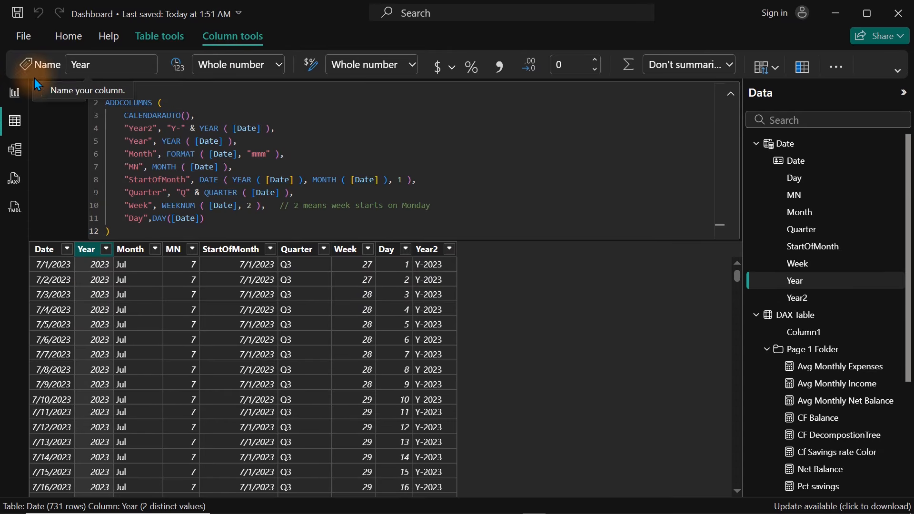
click(15, 92)
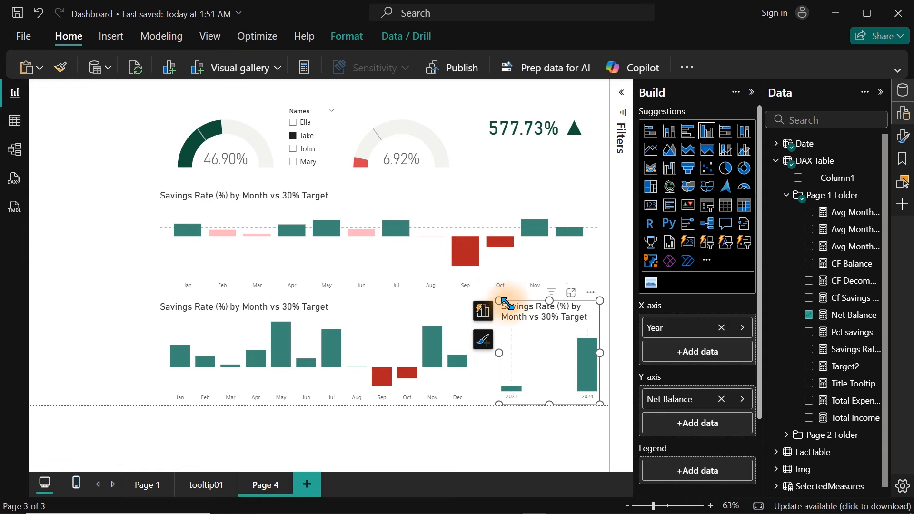
Set the copied net balance chart's X-axis field to Year2
click(742, 327)
click(823, 228)
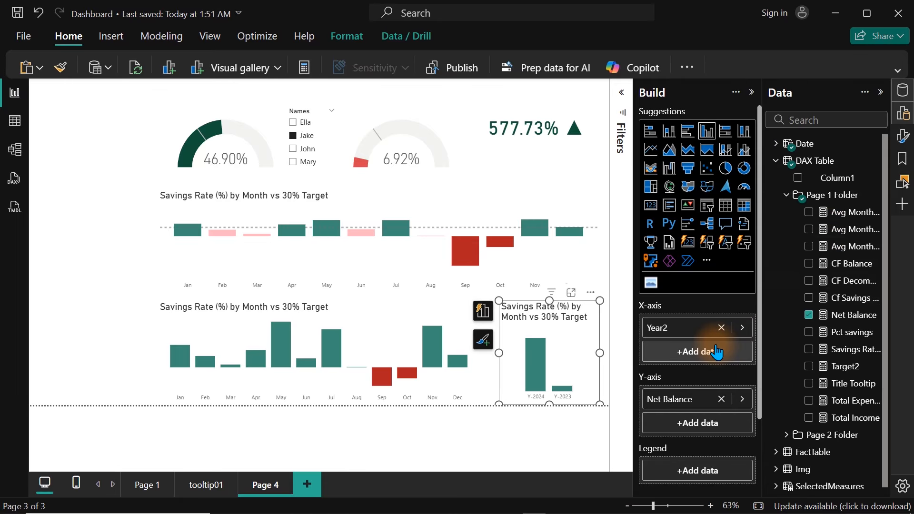
Change the title of the monthly net balance chart to "Net Balance by Month"
click(296, 322)
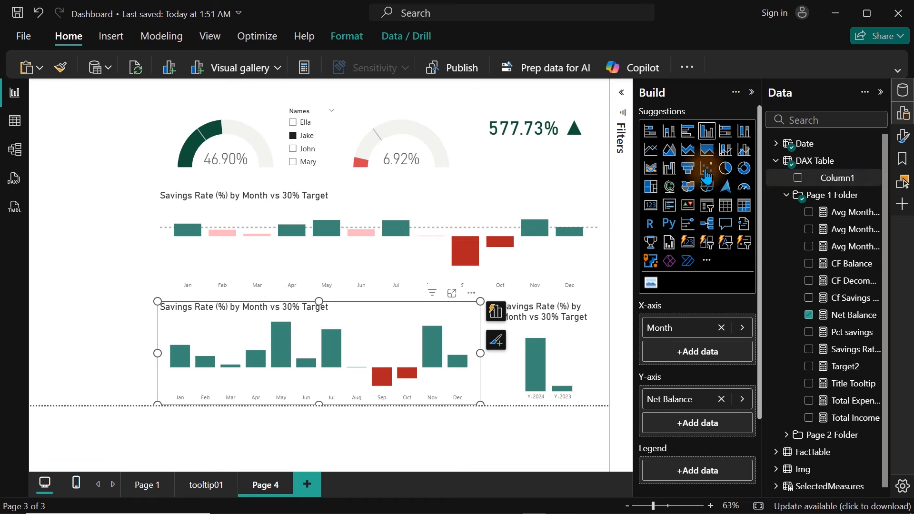
click(904, 139)
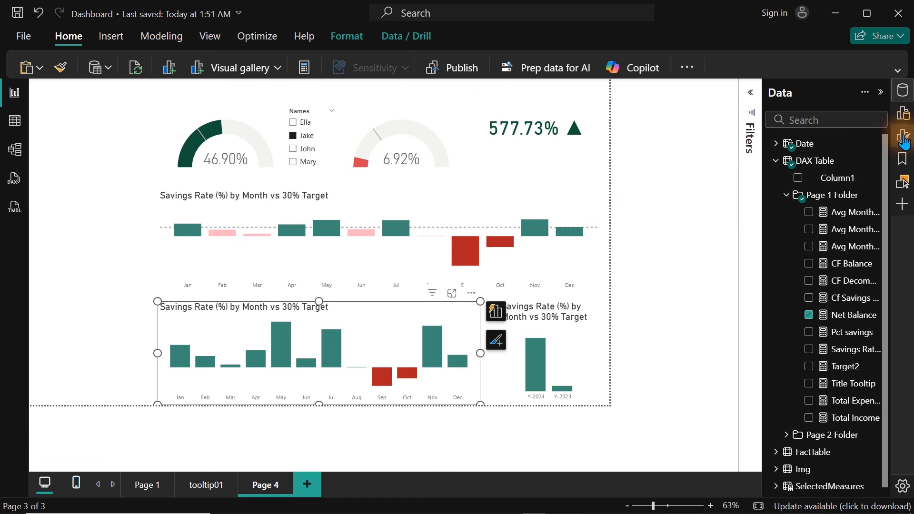
click(904, 139)
click(700, 209)
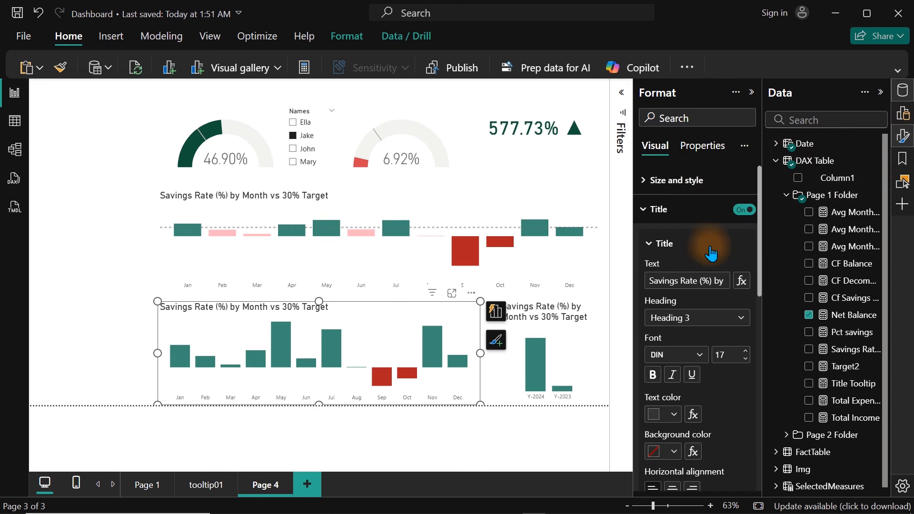
click(698, 278)
key(ctrl+a)
text(Net Balance by Month)
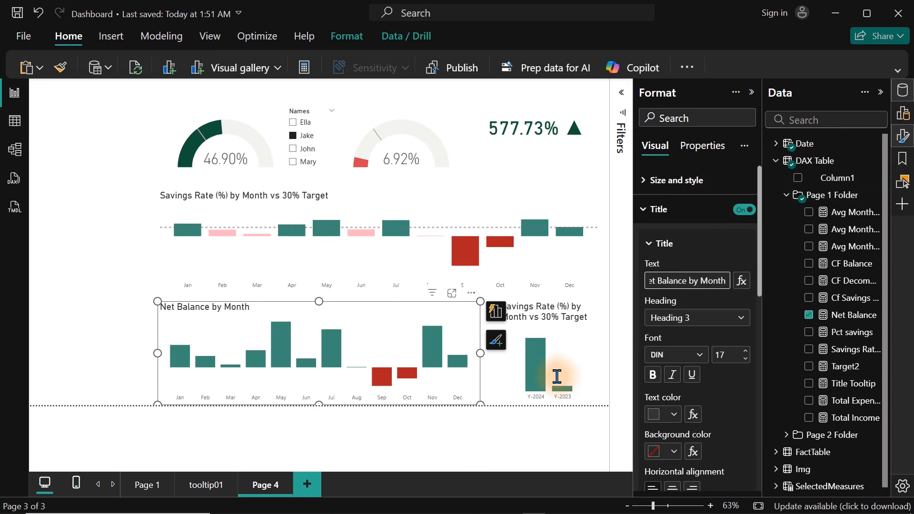
Change the title of the yearly net balance chart to "Net Balance by Year"
click(574, 356)
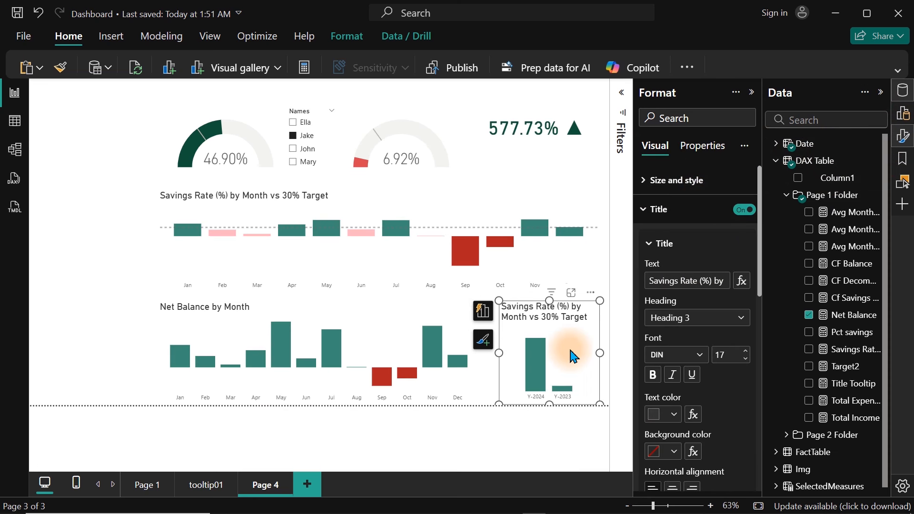
click(703, 280)
key(ctrl+a)
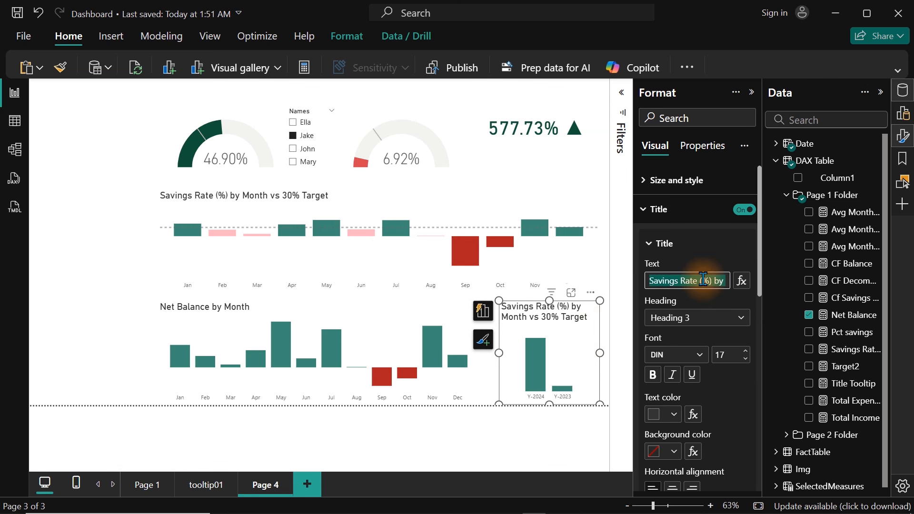
text(Net)
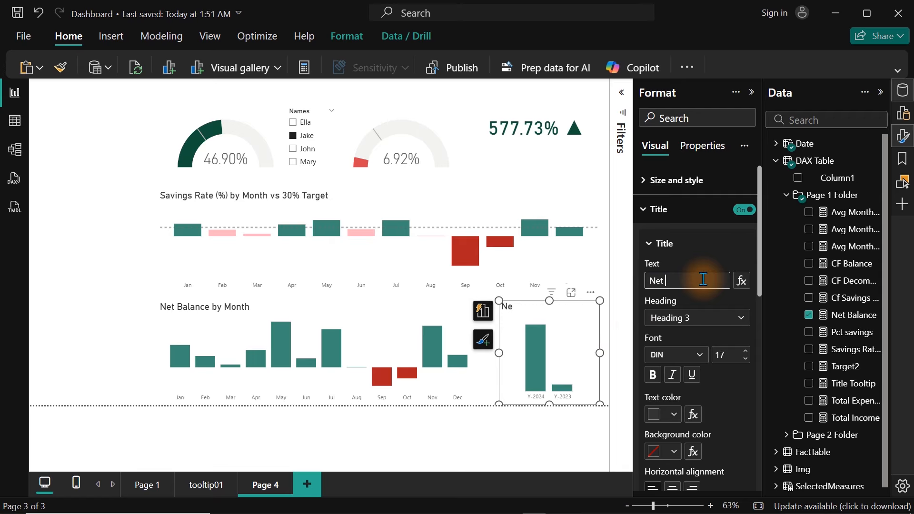
text( Balance by Year)
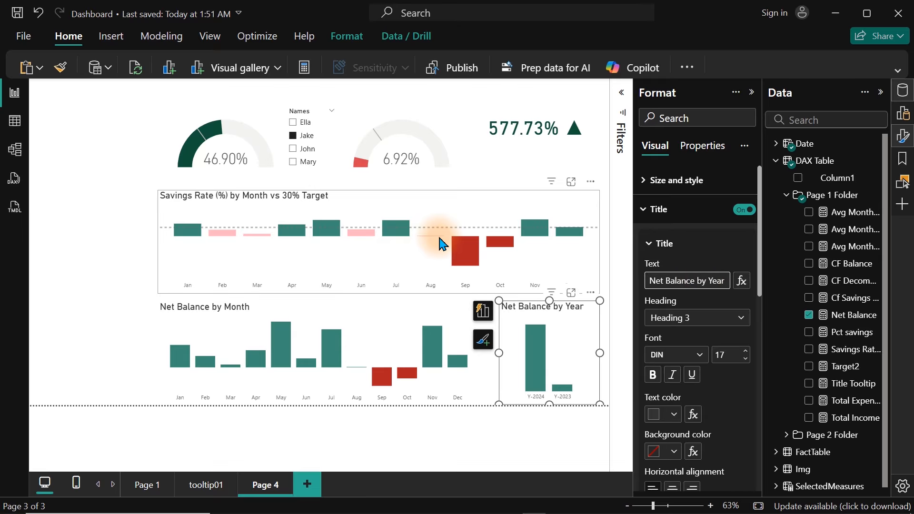
Review the finished dashboard by switching the person slicer between people and inspecting the monthly savings chart's expense tooltips
click(105, 242)
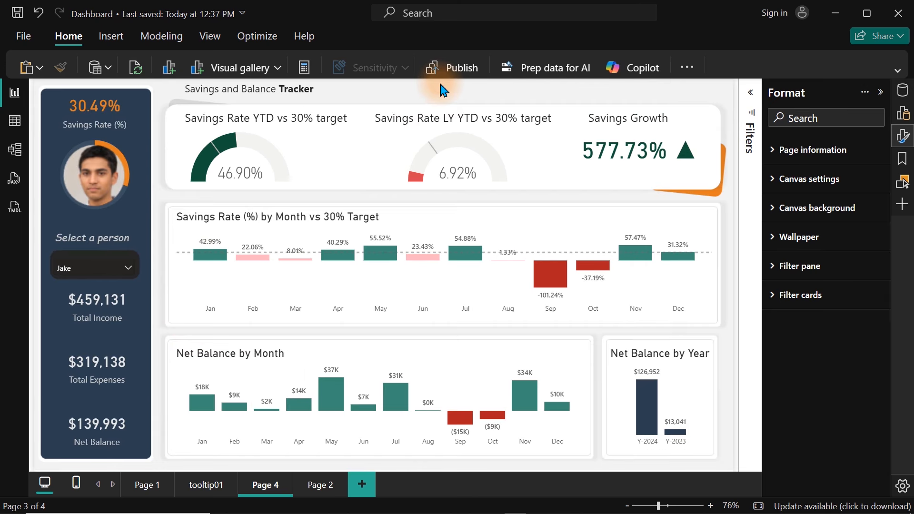
mouse_move(372, 264)
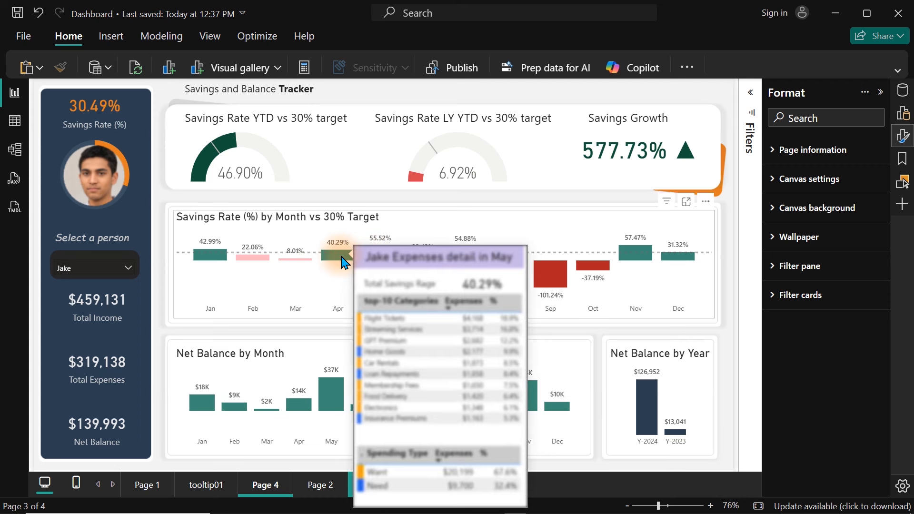
mouse_move(245, 262)
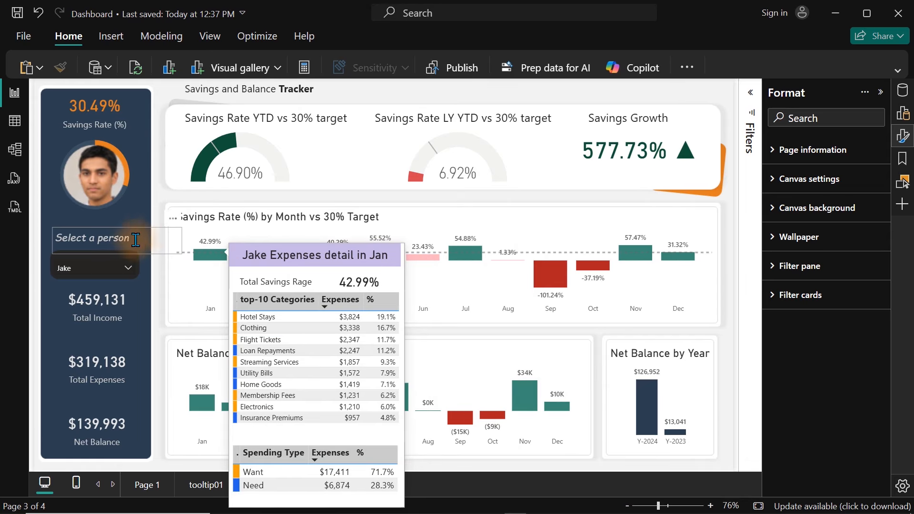
click(110, 270)
click(74, 156)
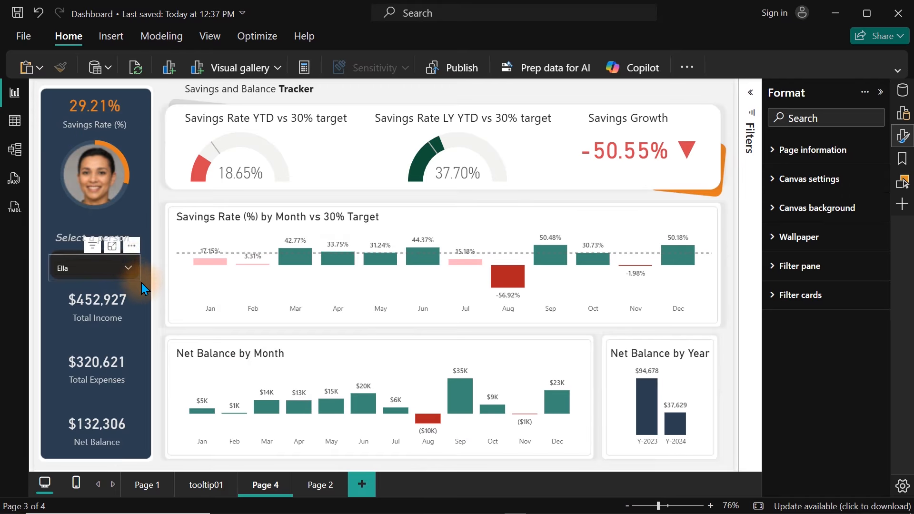
click(104, 263)
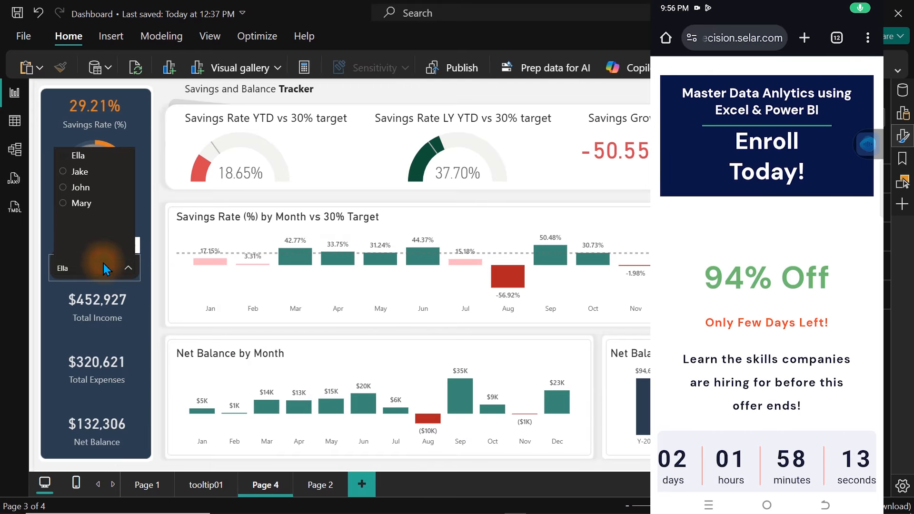
click(73, 203)
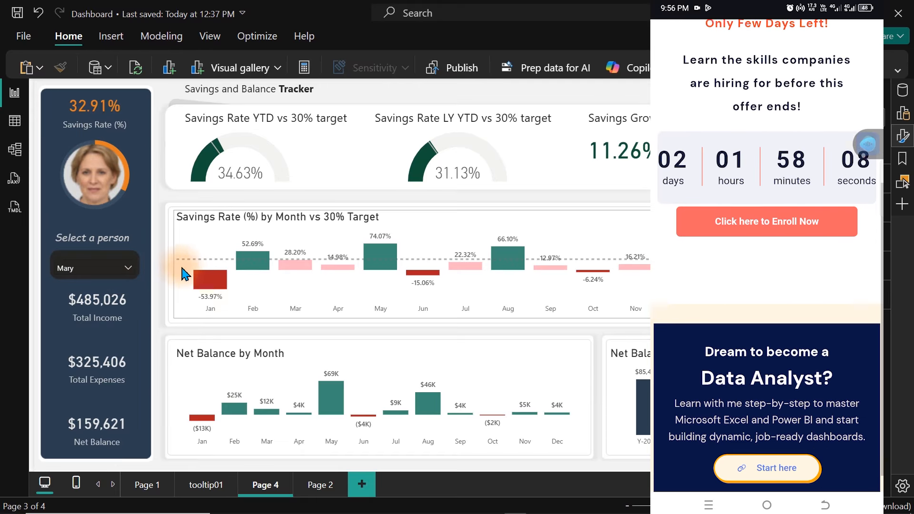
mouse_move(208, 282)
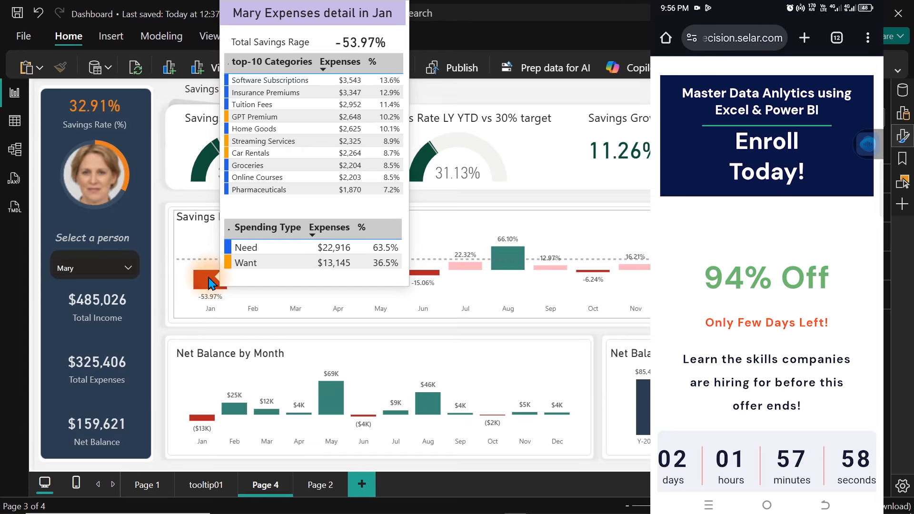
mouse_move(516, 275)
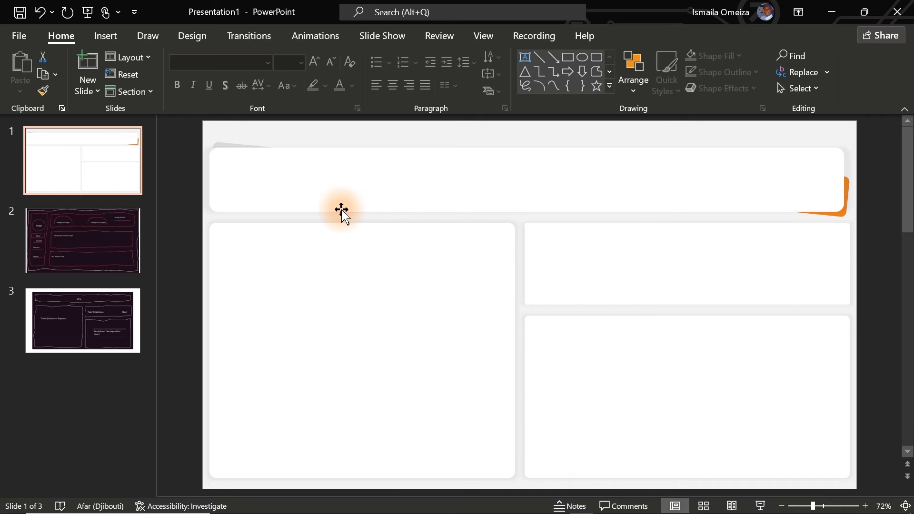
Switch to PowerPoint and examine slide 2's dashboard wireframe, pointing out the sidebar, savings gauges, growth, savings trend and net balance areas
click(98, 265)
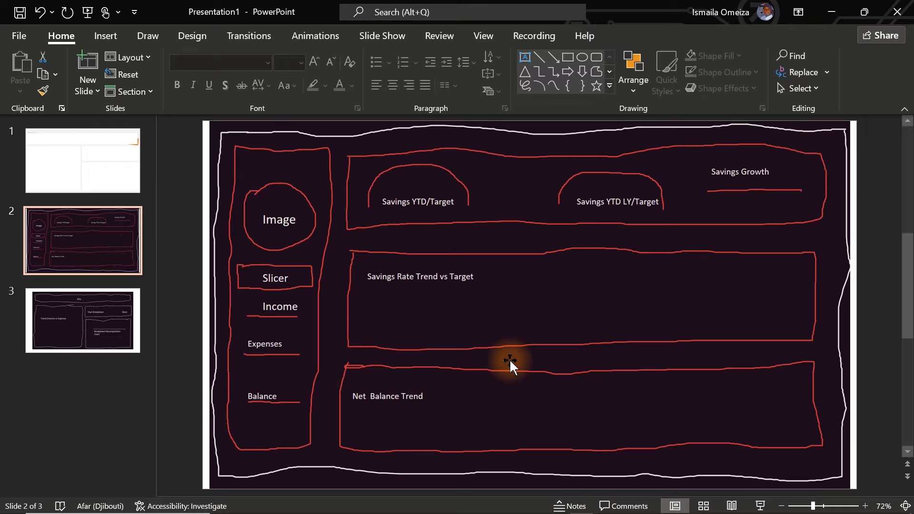
drag(474, 186, 517, 116)
drag(517, 306, 566, 249)
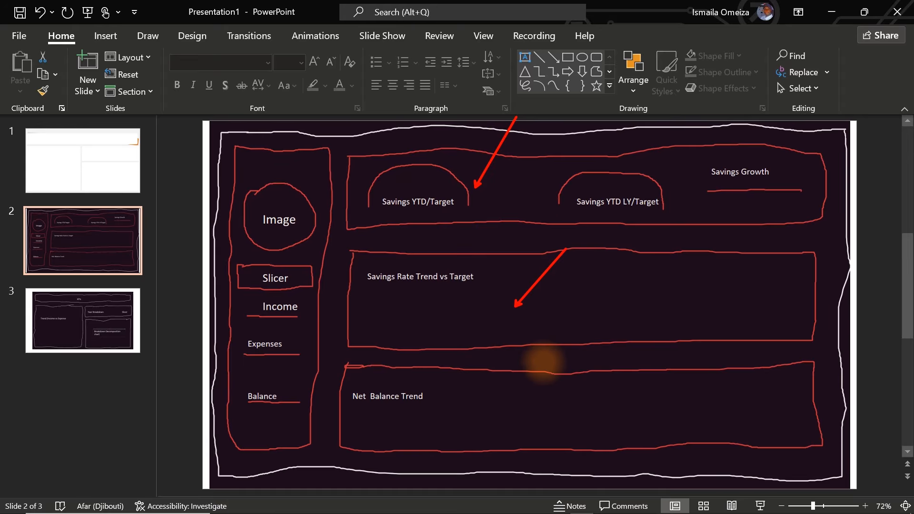
drag(545, 398, 578, 355)
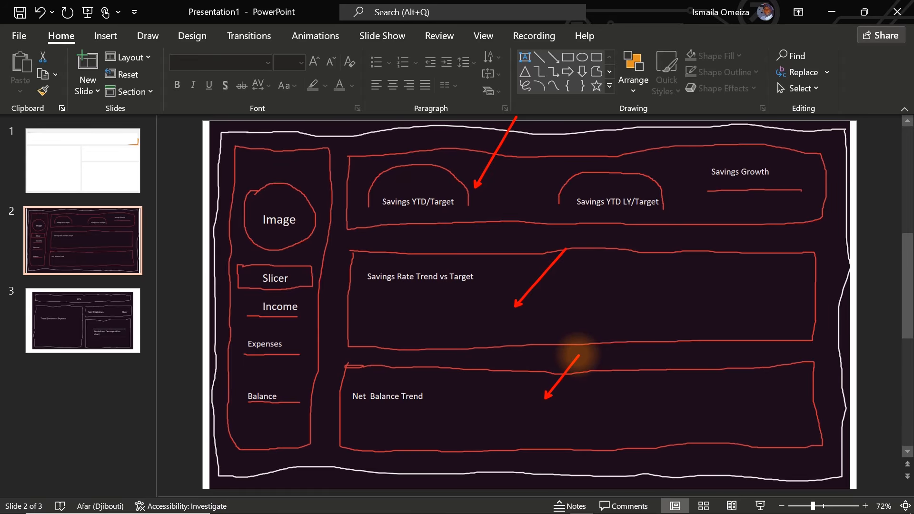
drag(324, 322, 307, 349)
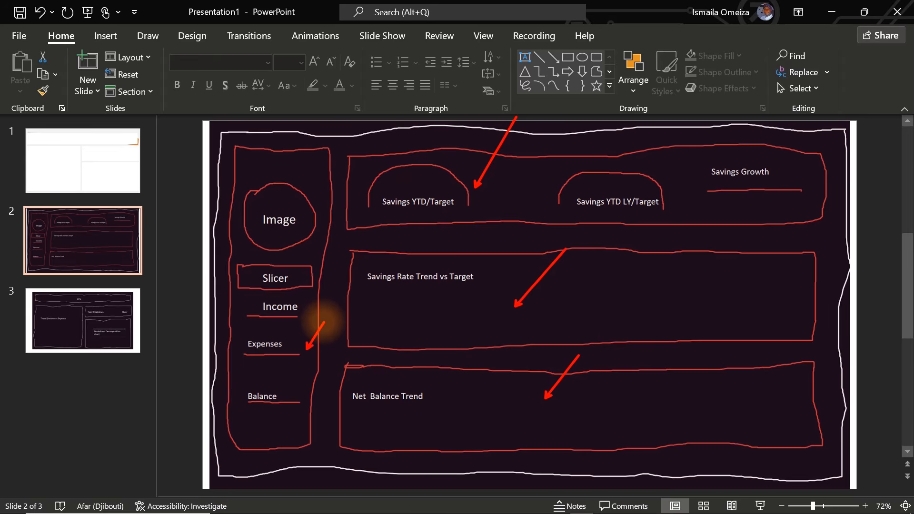
drag(228, 143, 384, 413)
mouse_move(381, 481)
mouse_down()
mouse_move(316, 481)
mouse_move(320, 456)
mouse_move(318, 465)
mouse_up()
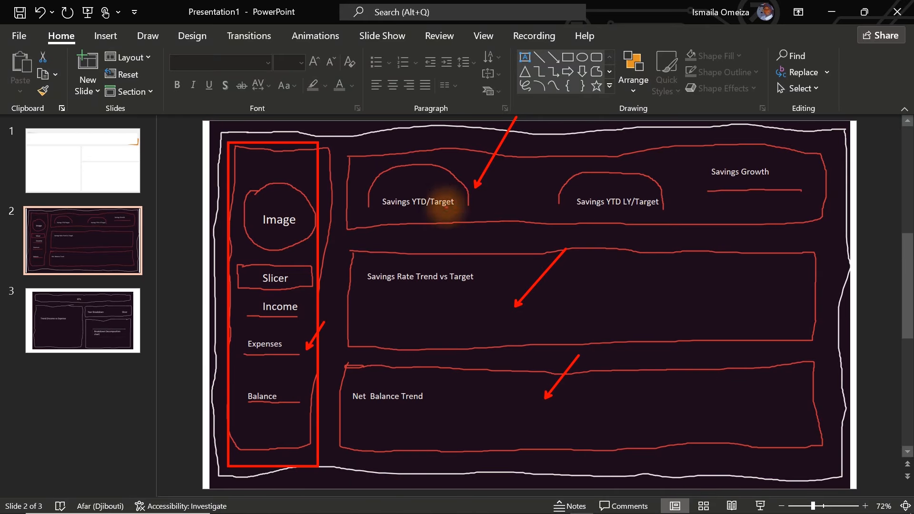
drag(440, 179, 434, 127)
drag(599, 191, 599, 126)
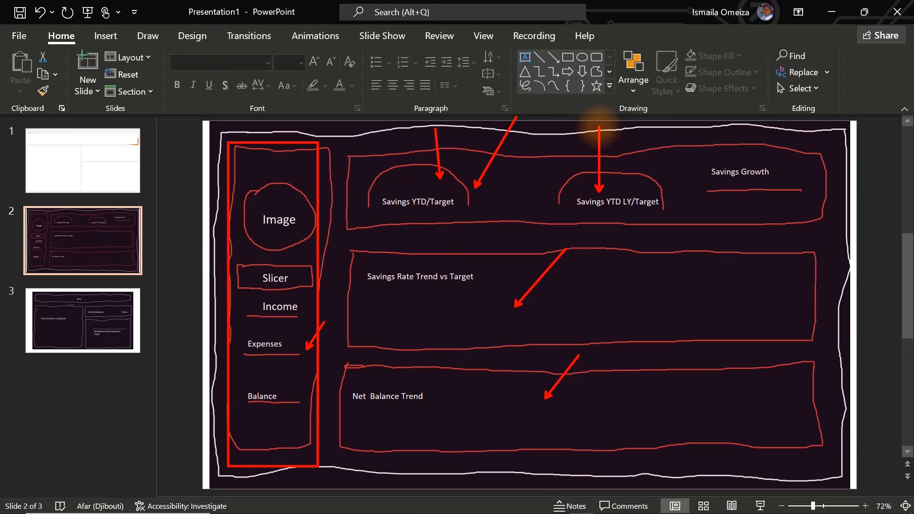
drag(749, 184, 732, 108)
drag(692, 287, 666, 312)
drag(697, 386, 682, 398)
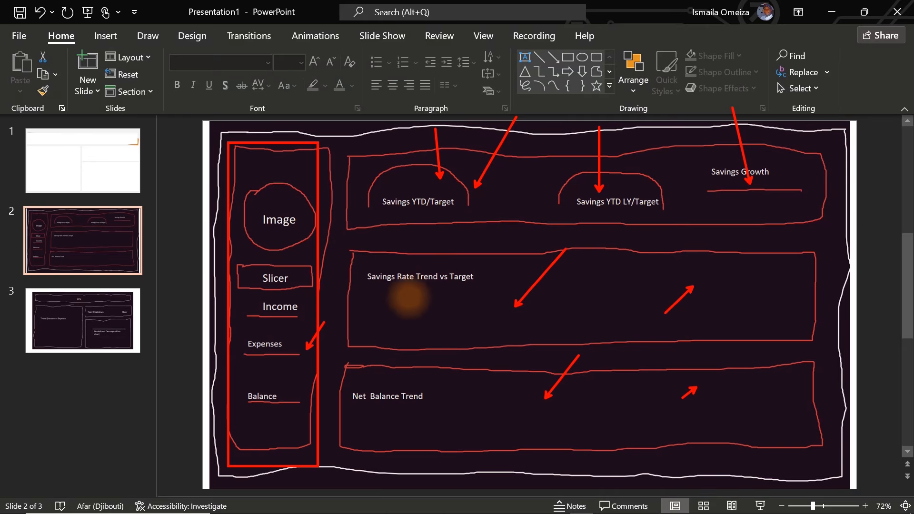
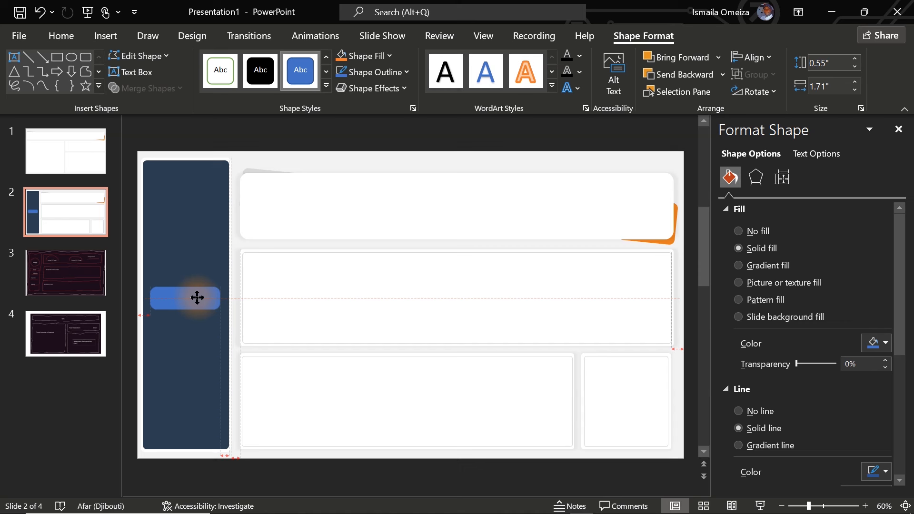
Place the rounded rectangle in the dark blue sidebar, fill it with dark grey #262626 and remove its outline
drag(197, 298, 197, 299)
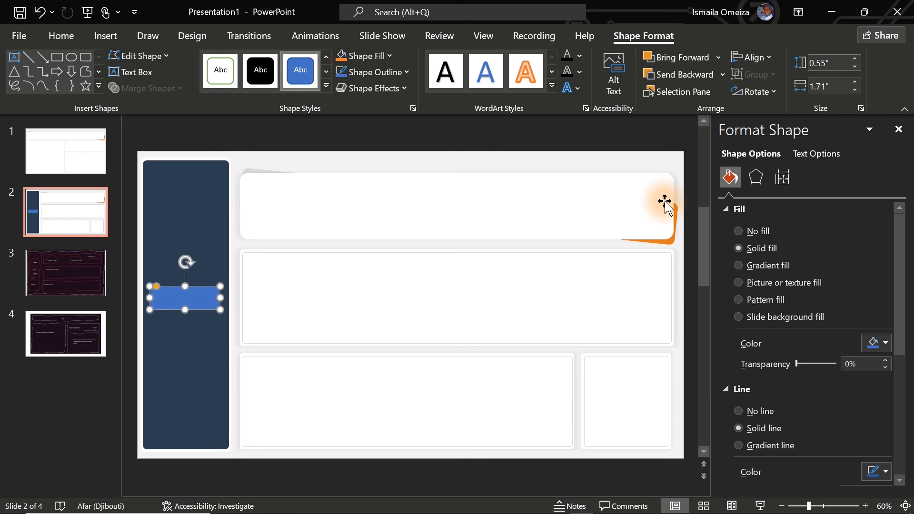
click(881, 343)
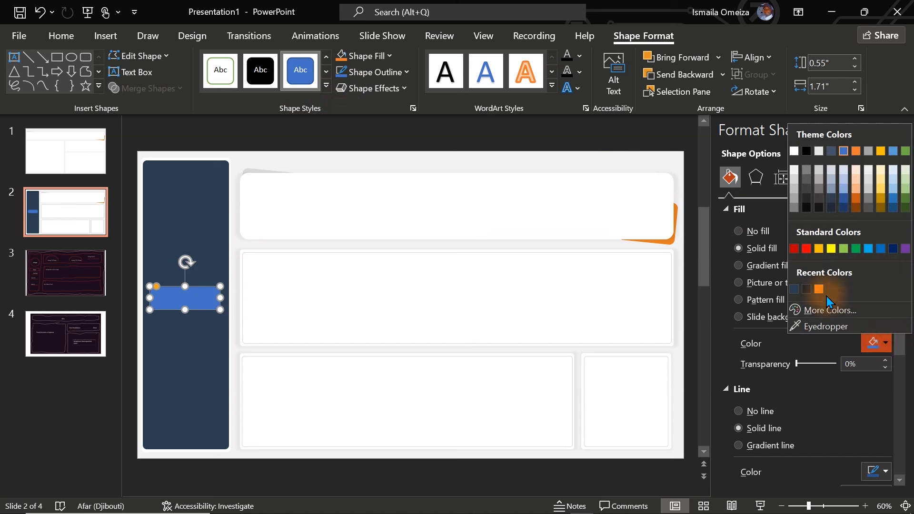
click(806, 289)
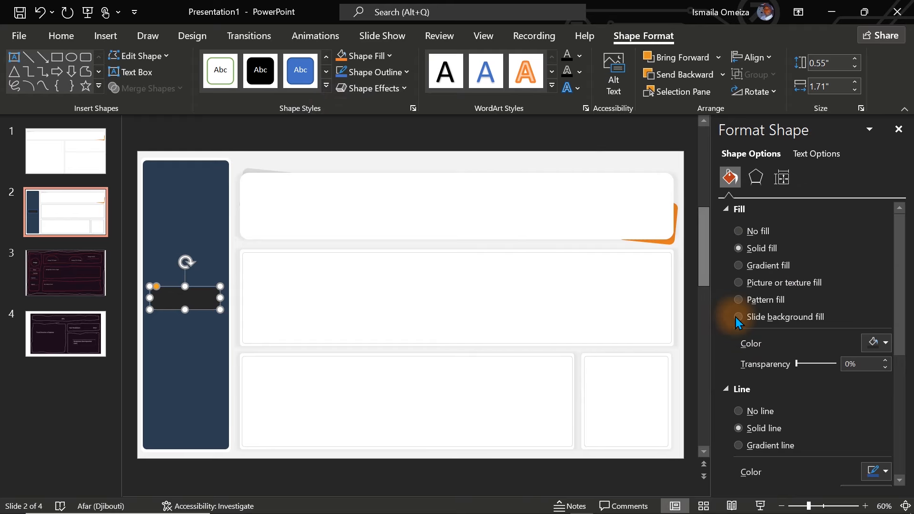
click(774, 414)
click(878, 343)
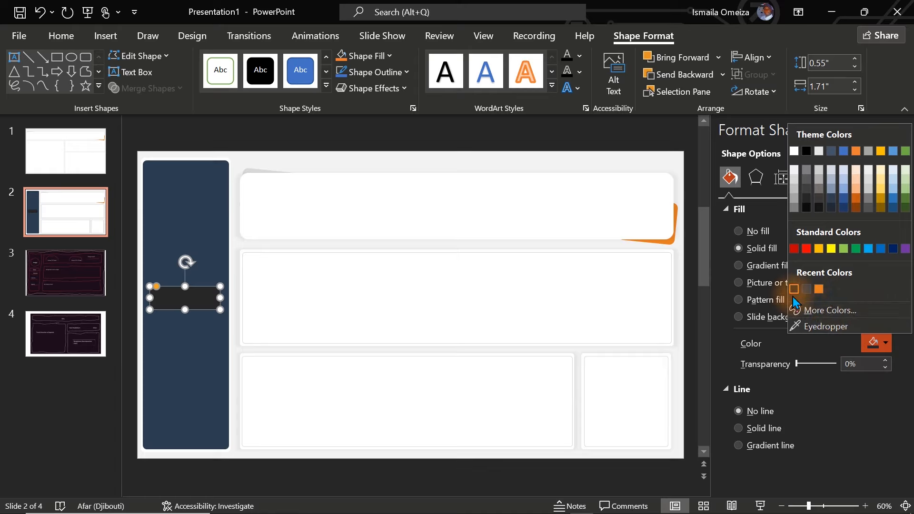
click(828, 311)
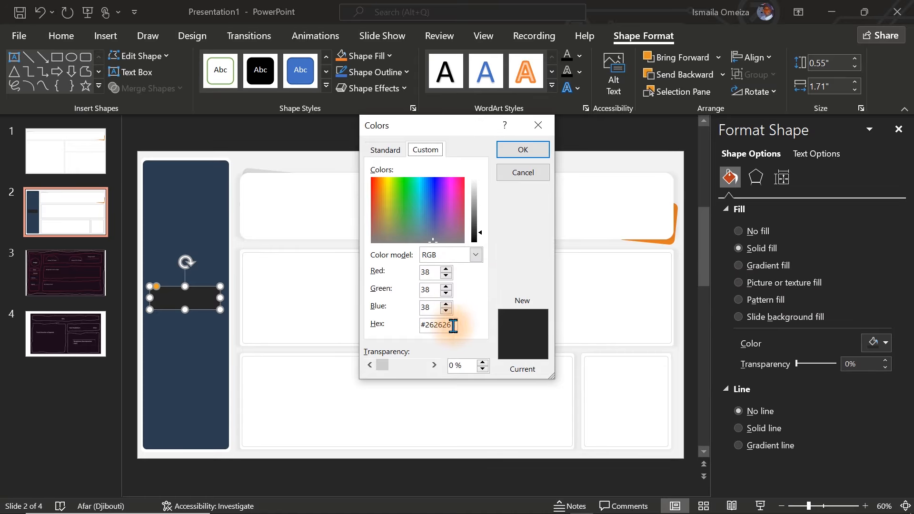
click(523, 150)
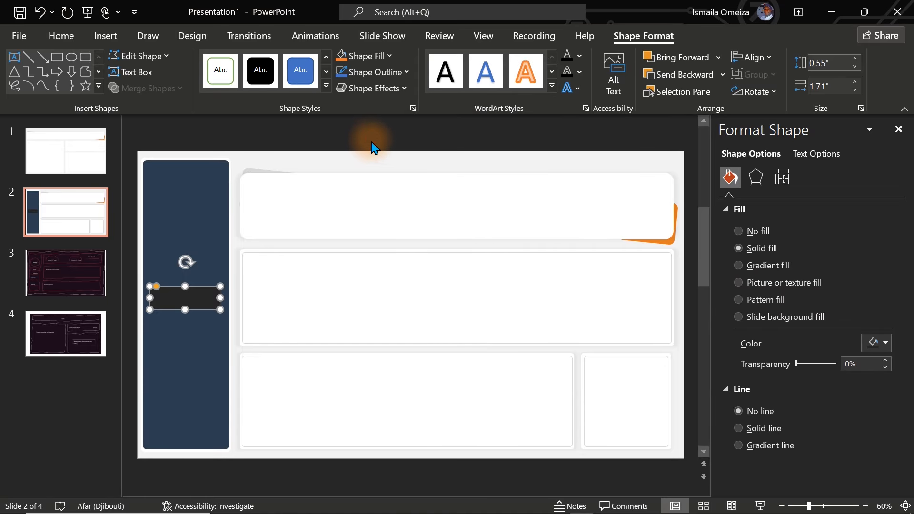
click(372, 144)
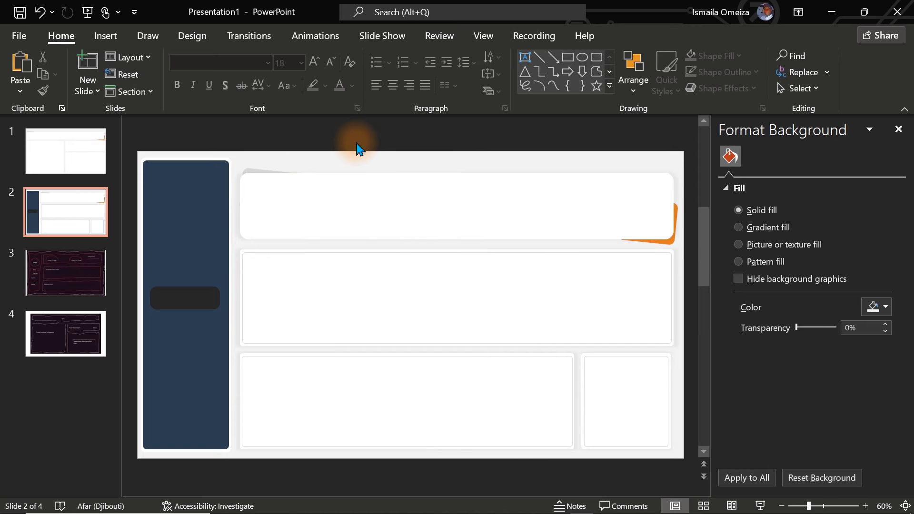
Export the dashboard background slide as a PNG Portable Network Graphics image
click(11, 37)
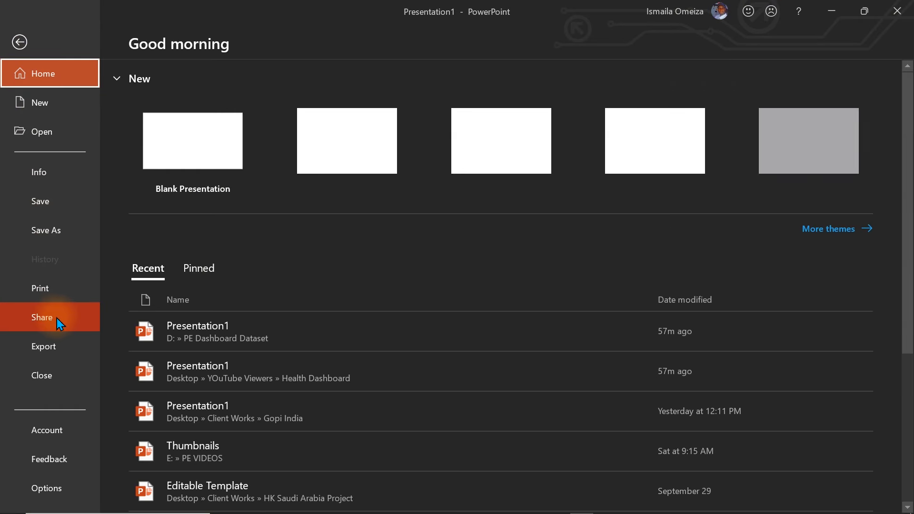
click(55, 353)
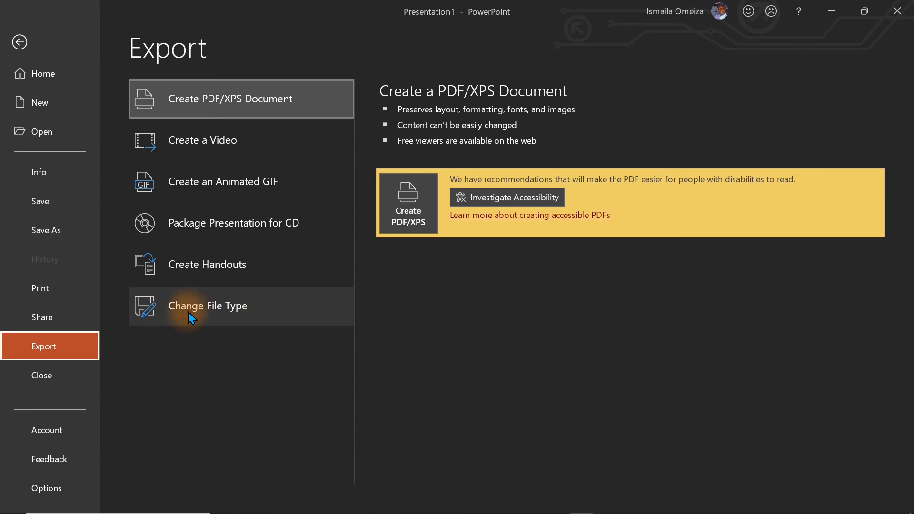
click(234, 306)
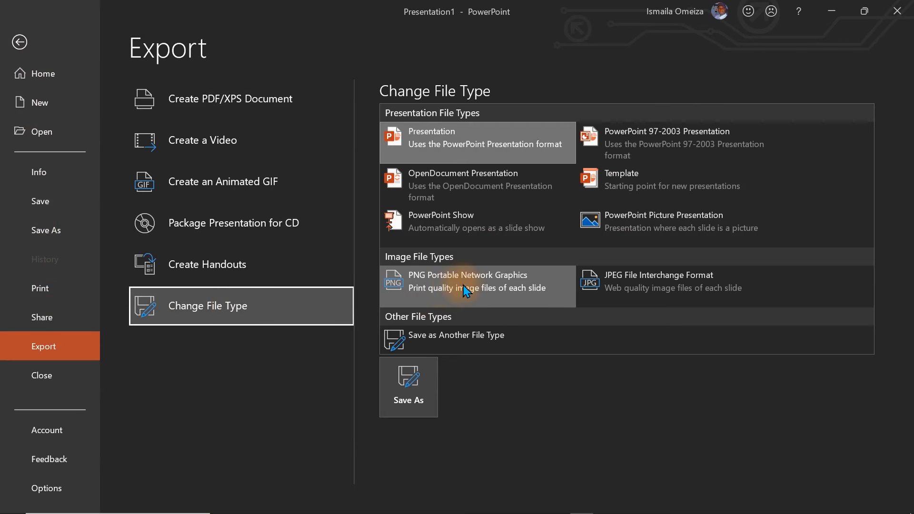
click(447, 284)
key(Escape)
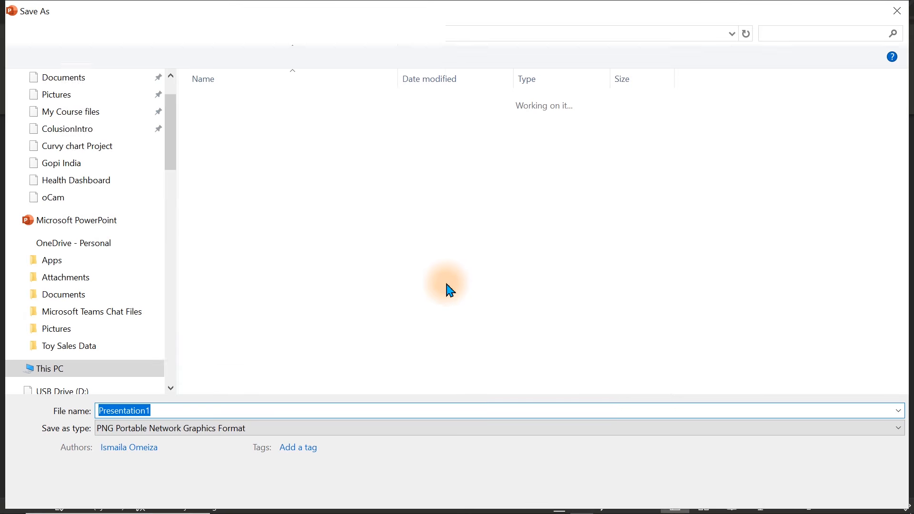
key(Return)
click(475, 305)
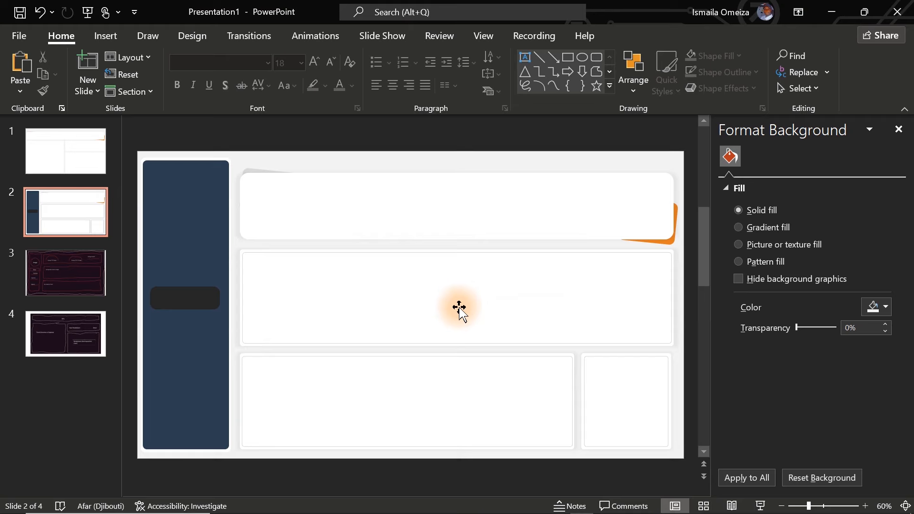
Switch to Power BI and set Page 4's canvas background image to Theme.png from the Personal Expenses Dashbord folder with 0% transparency
click(833, 11)
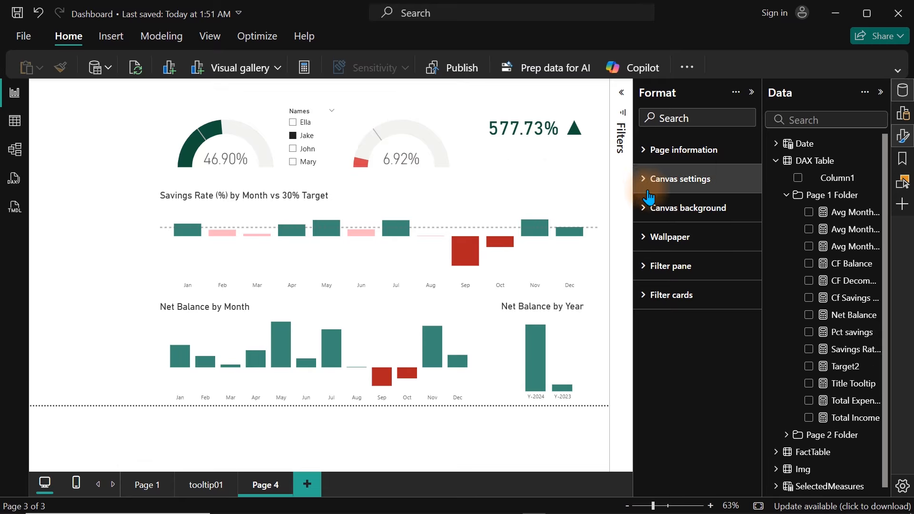
click(648, 208)
click(742, 295)
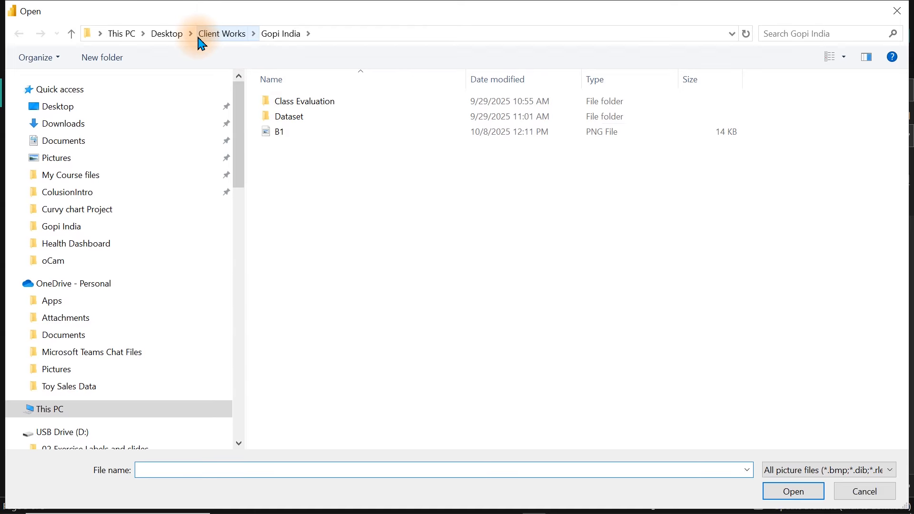
drag(241, 175, 241, 373)
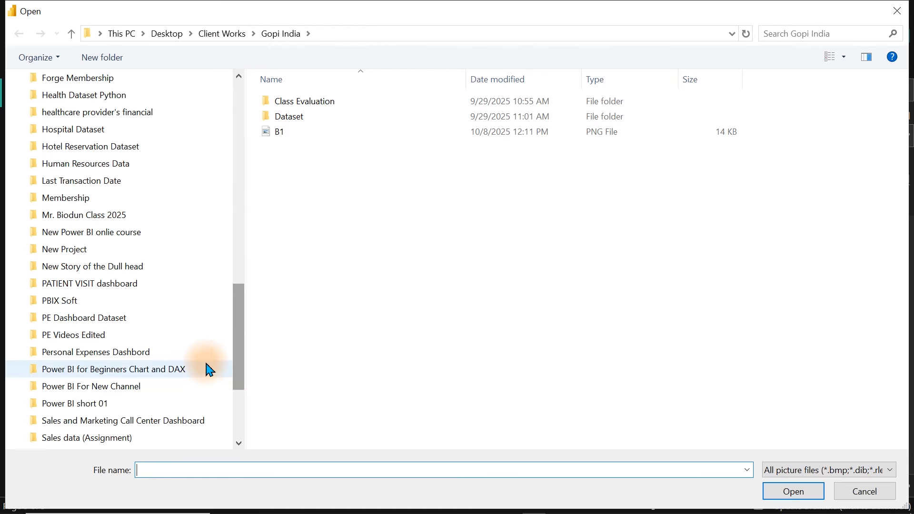
click(84, 309)
click(82, 318)
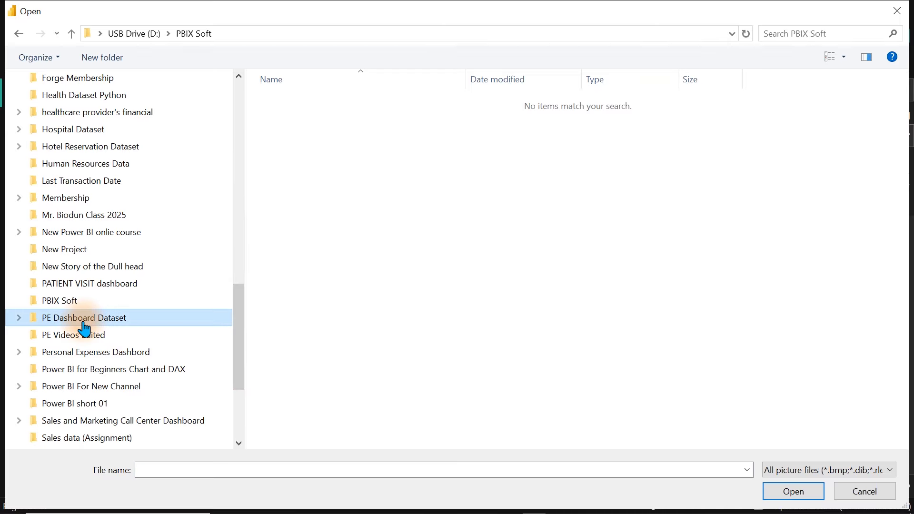
click(164, 351)
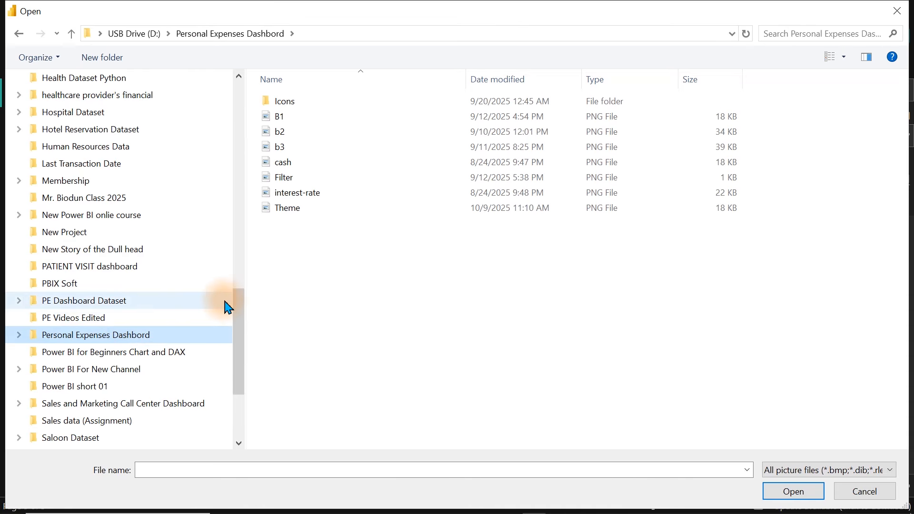
double_click(306, 209)
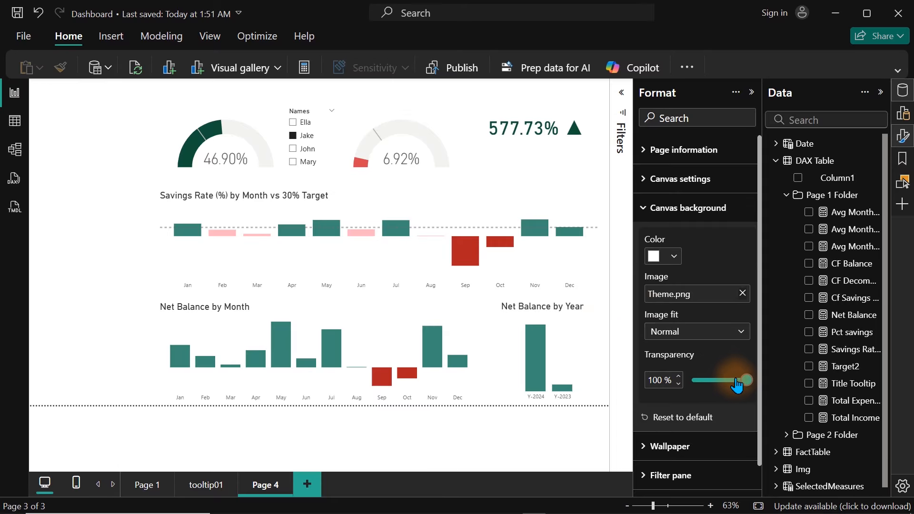
drag(747, 384, 682, 388)
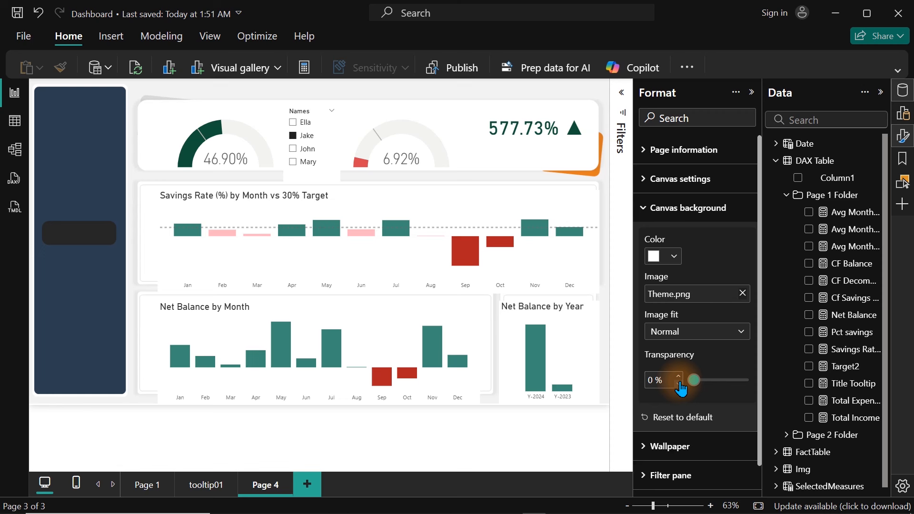
Shift the growth percentage card slightly left and down, and nudge both savings gauges up within the white header panel
click(534, 126)
drag(536, 133, 528, 134)
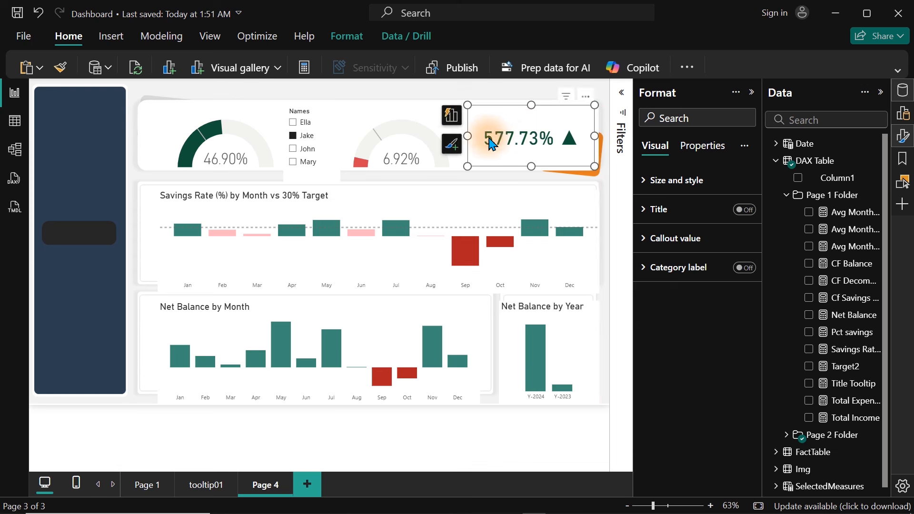
click(381, 130)
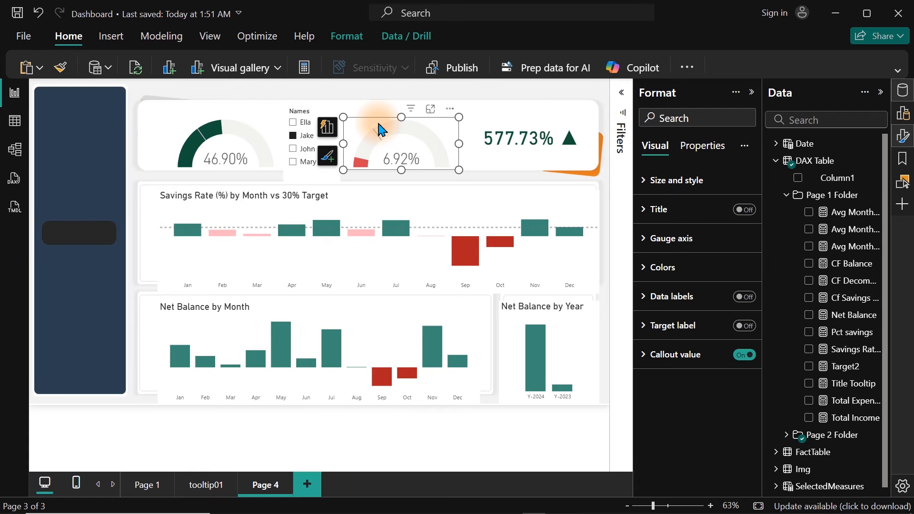
ctrl+click(251, 130)
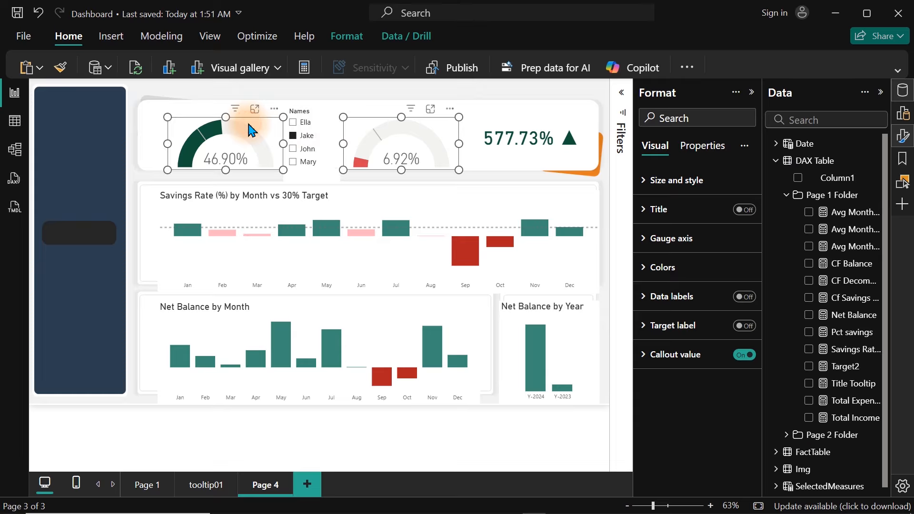
key(Up)
key(Up)
key(Up)
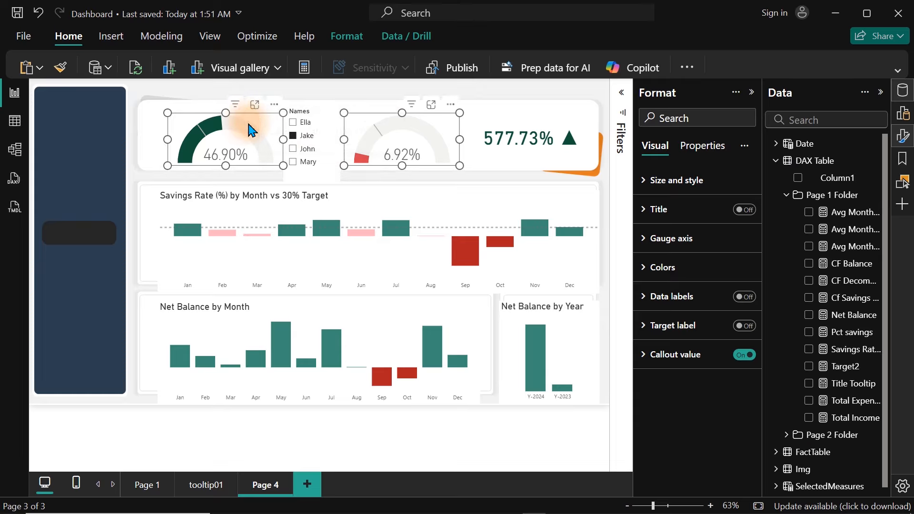
Move the green savings gauge further left in the header panel and shrink it to about 240 wide by 100 high
click(157, 107)
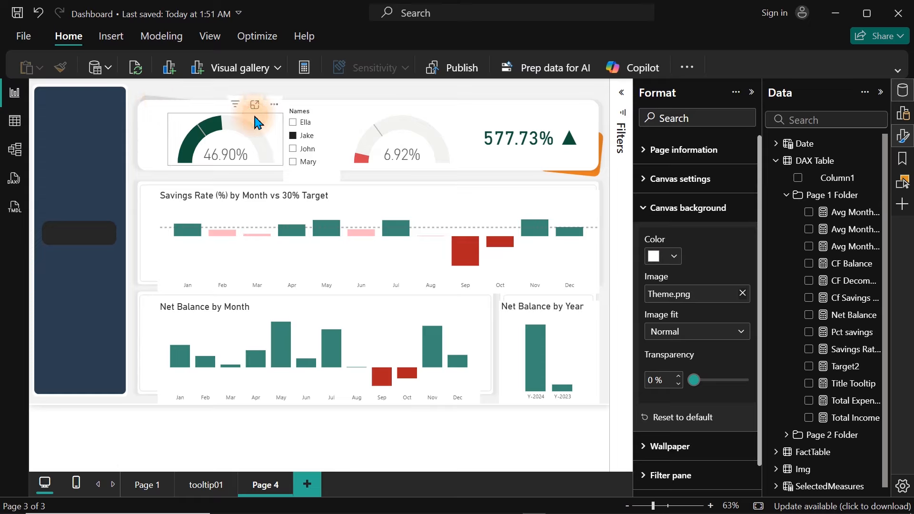
click(257, 122)
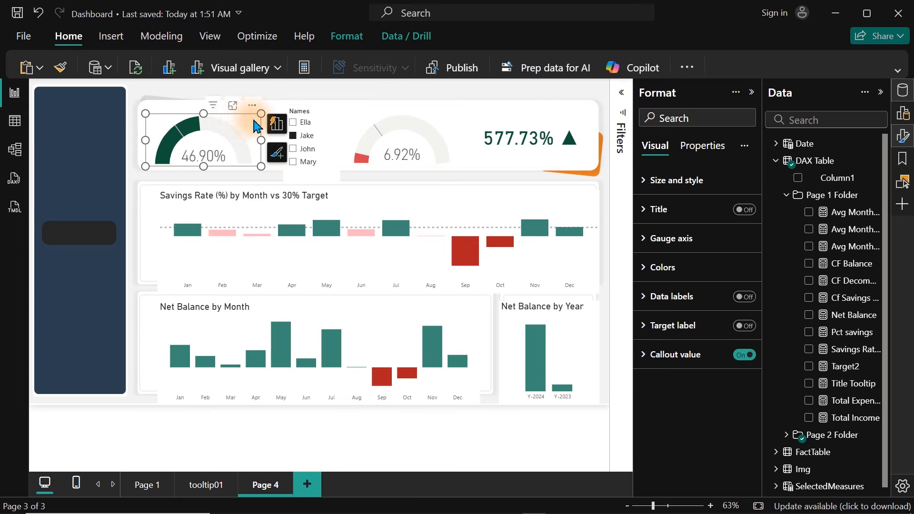
drag(261, 114, 257, 128)
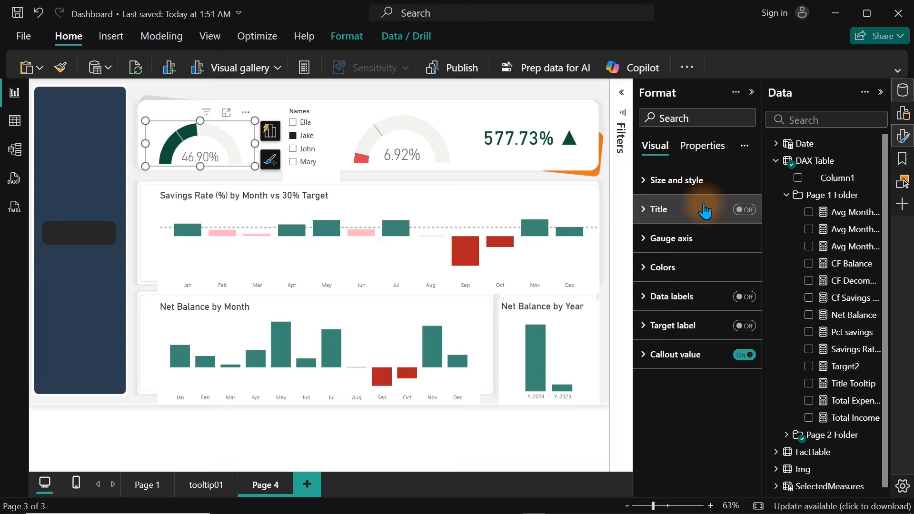
click(689, 186)
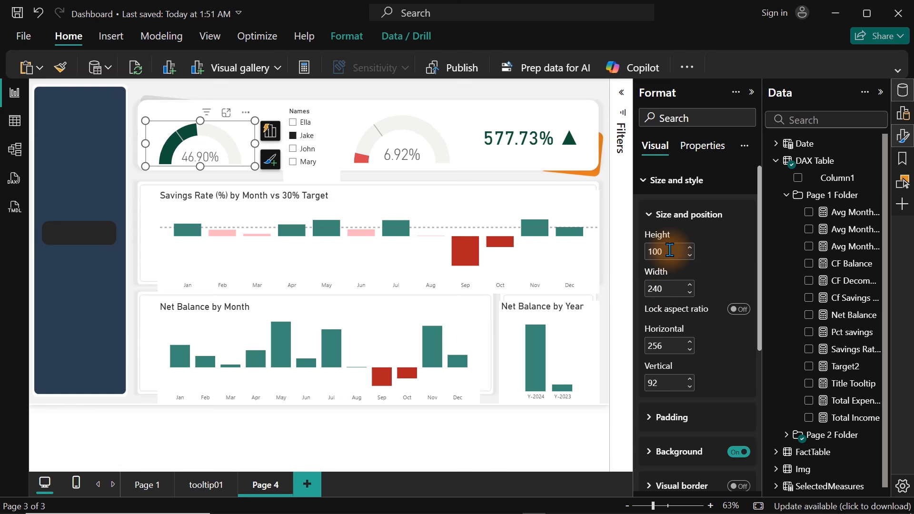
Set the red savings gauge's height to 100 and its width to 240
click(450, 131)
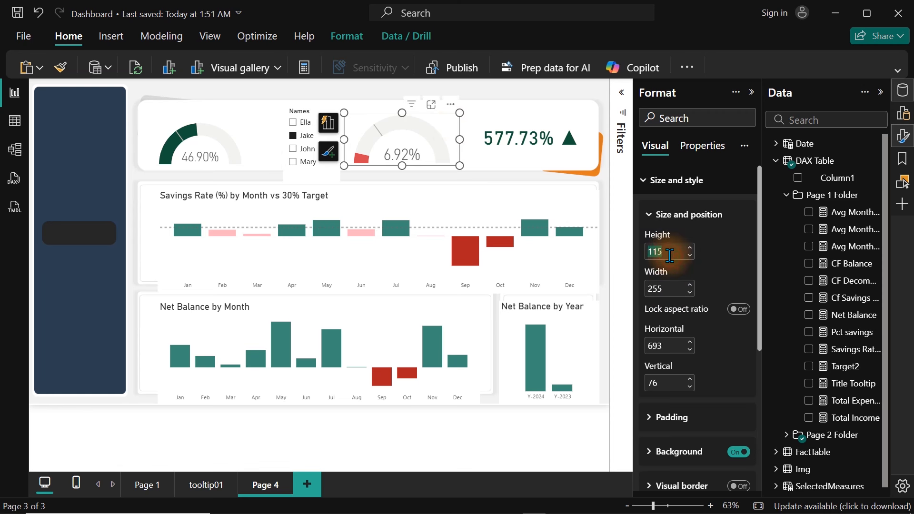
key(Return)
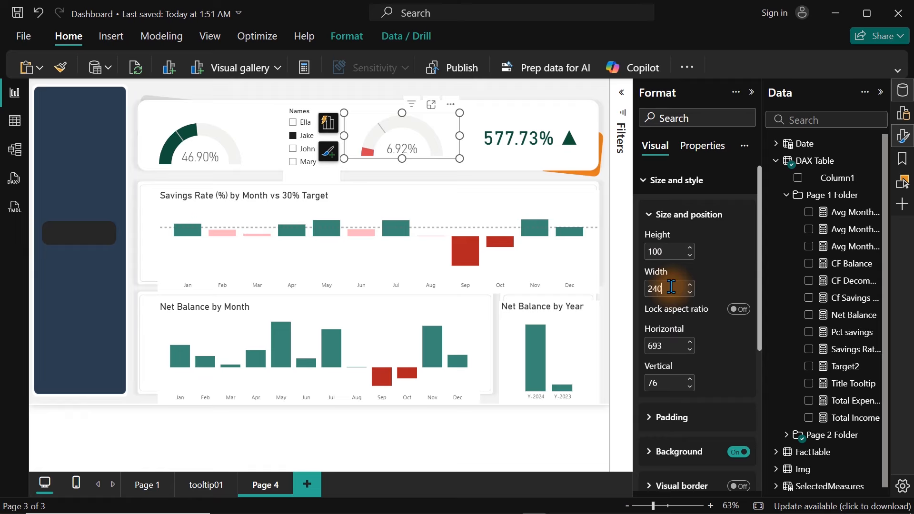
key(Return)
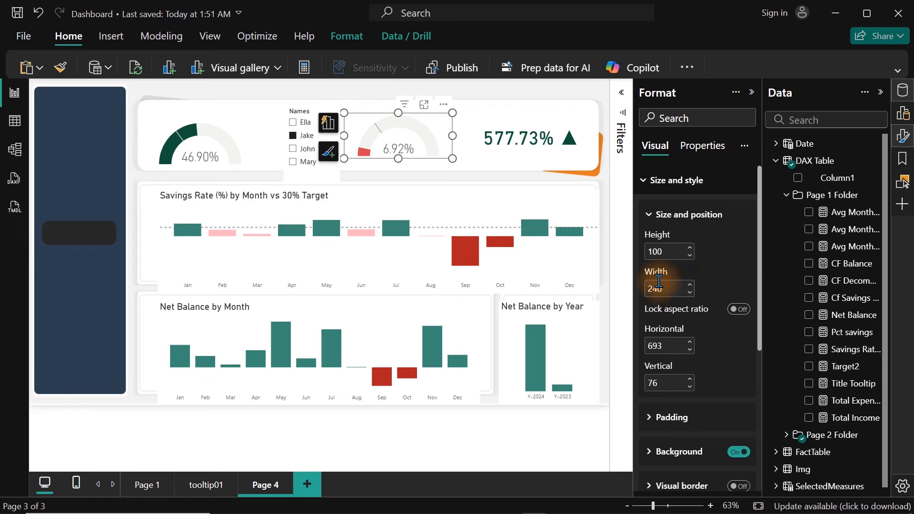
Move the Names slicer slightly left and change its style to Dropdown
click(295, 119)
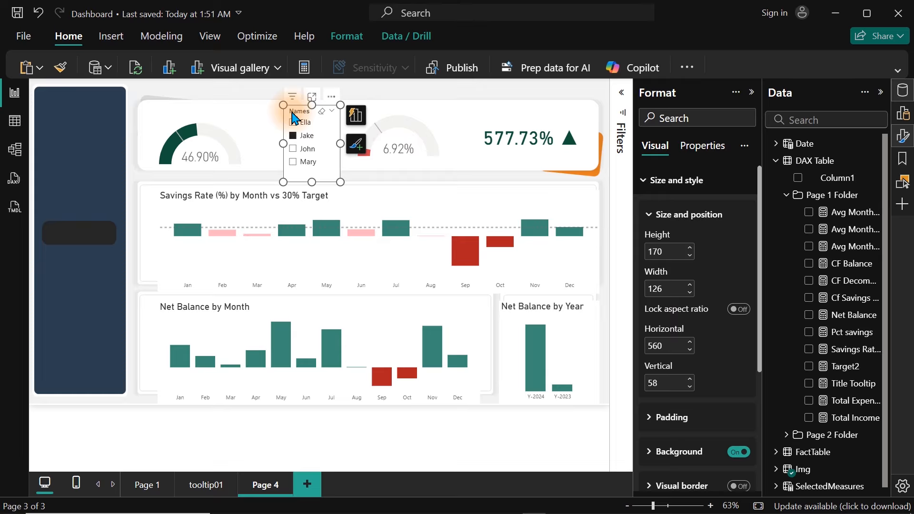
drag(294, 117, 288, 122)
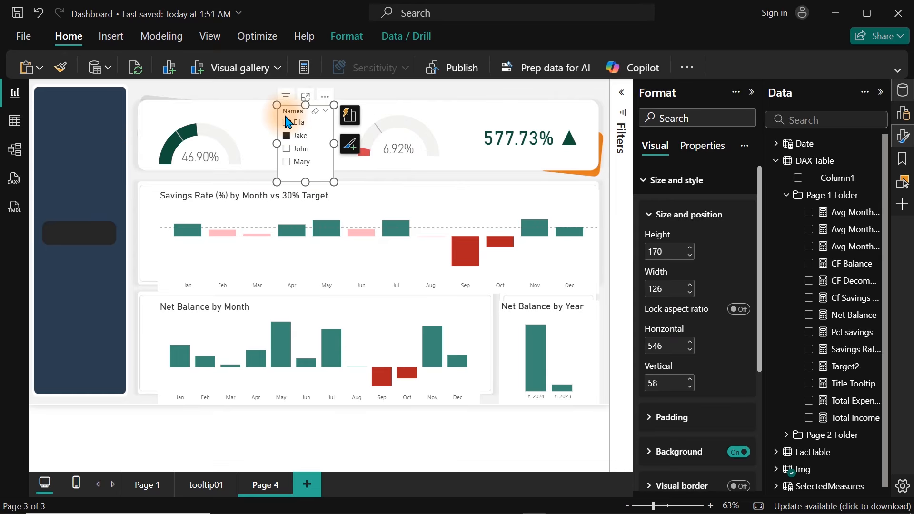
click(676, 181)
click(682, 248)
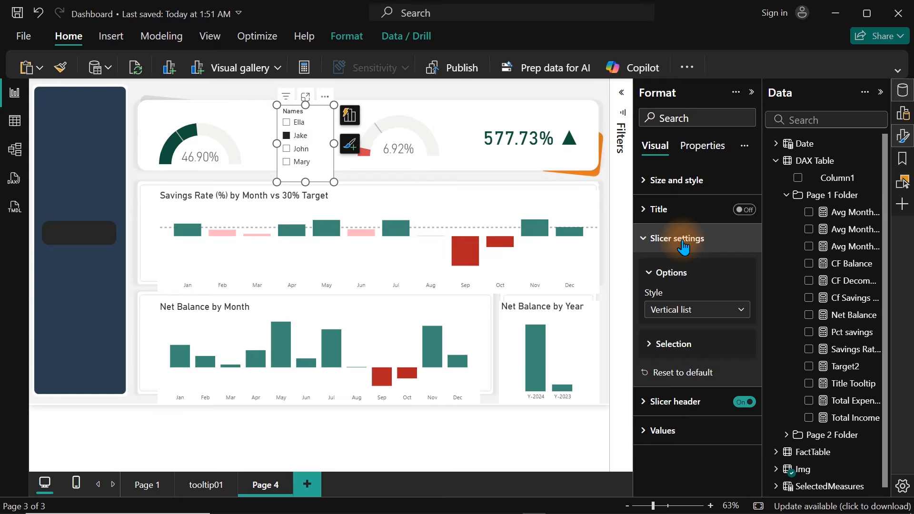
click(697, 310)
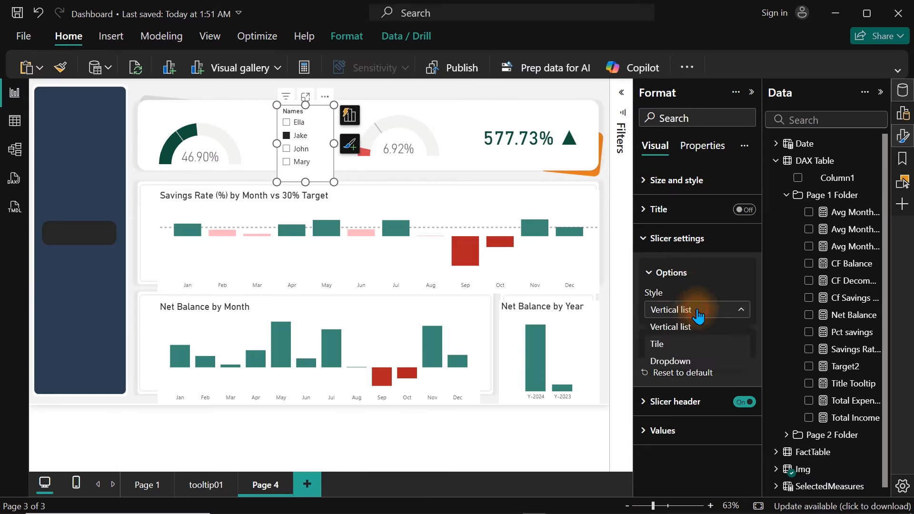
click(686, 362)
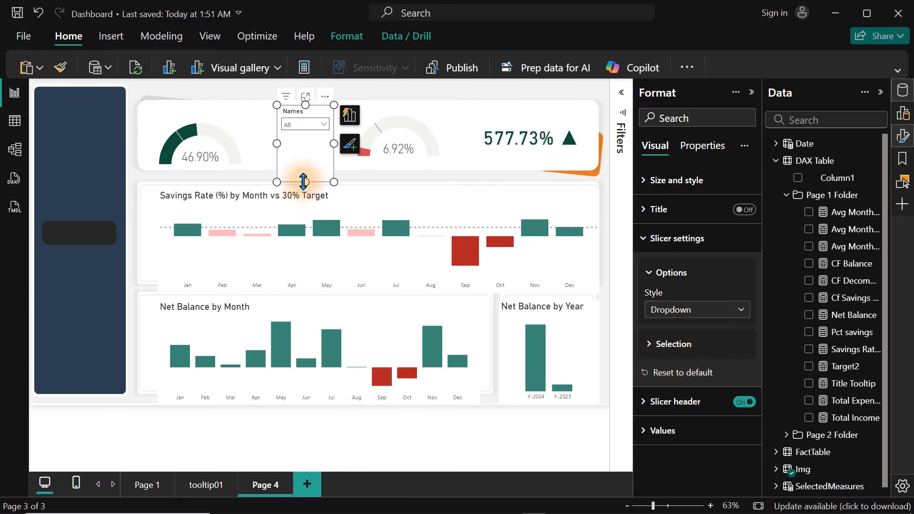
Resize the Names slicer to about 168 wide by 50 high and turn off its slicer header
drag(304, 182, 305, 136)
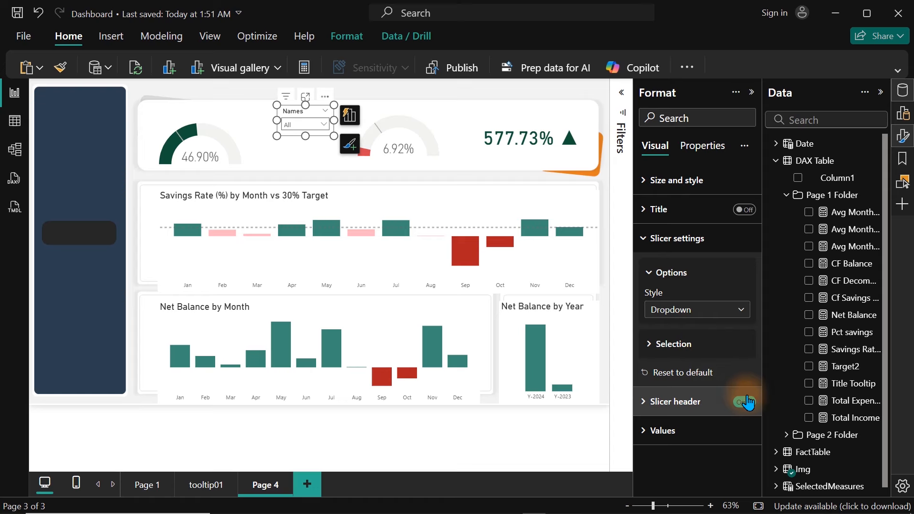
click(748, 410)
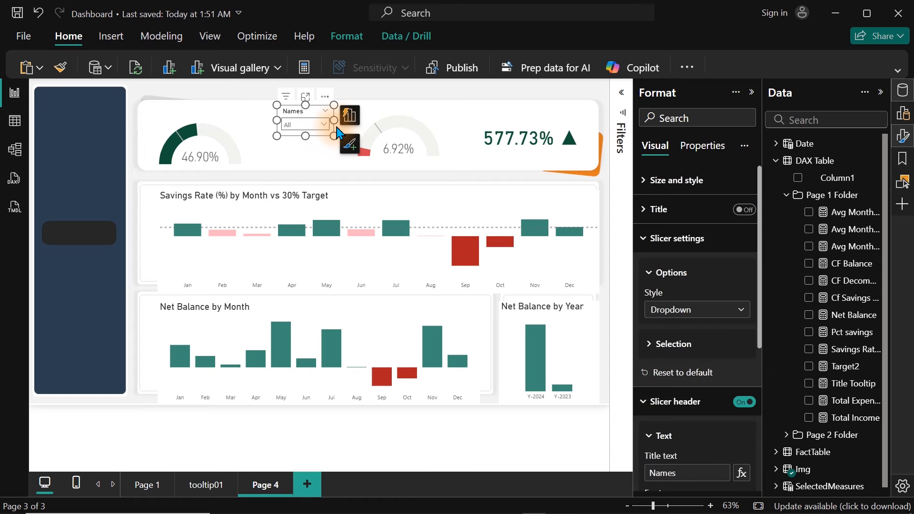
drag(334, 122, 353, 123)
click(745, 403)
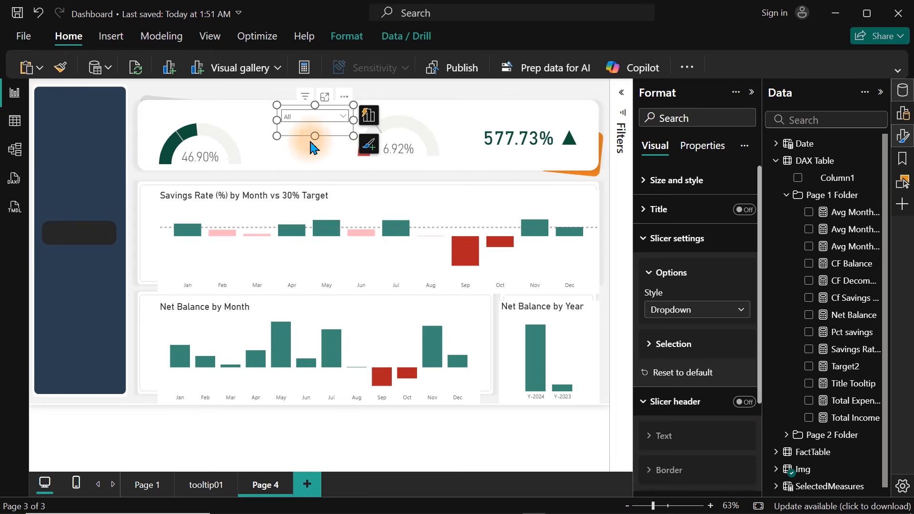
drag(315, 136, 320, 138)
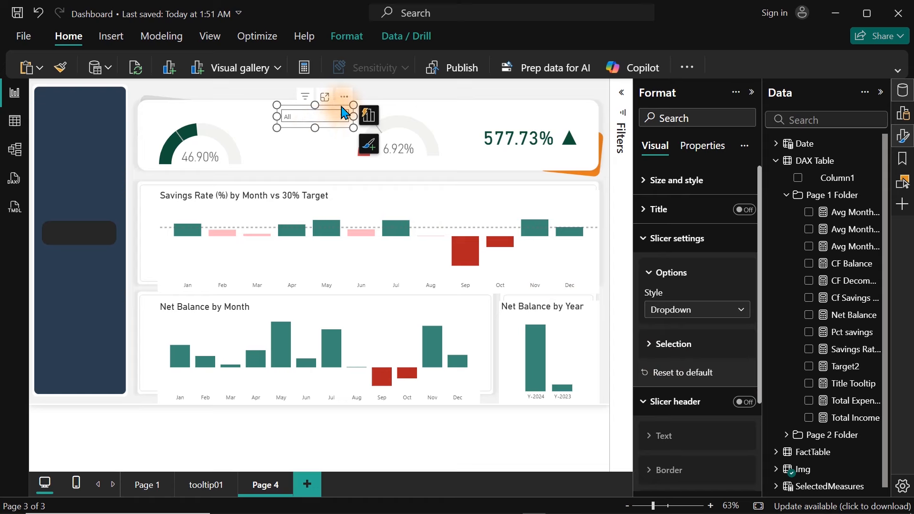
Place the Names slicer over the dark rounded rectangle in the blue sidebar and turn off its background
drag(342, 102, 107, 219)
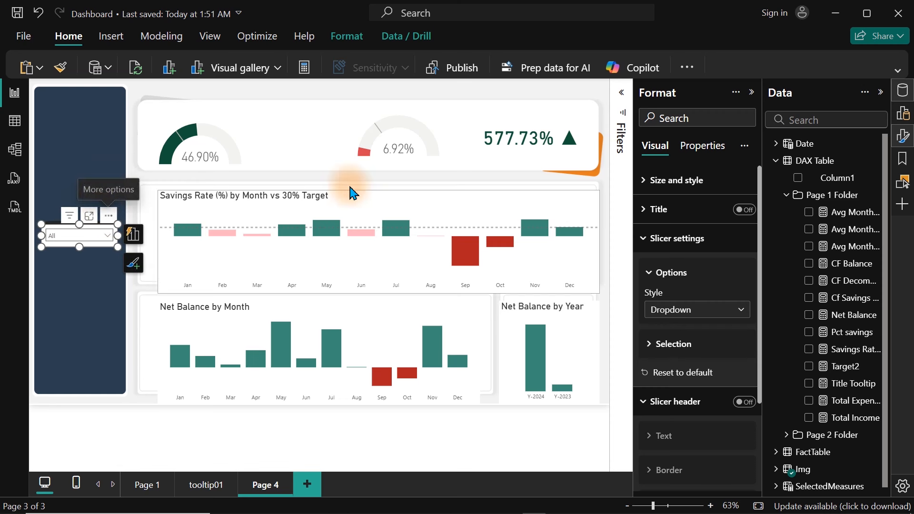
click(686, 190)
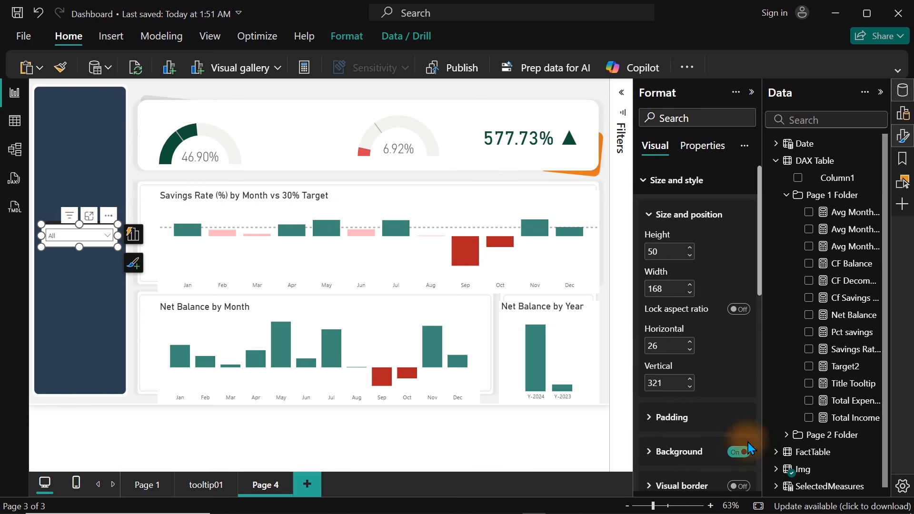
click(747, 458)
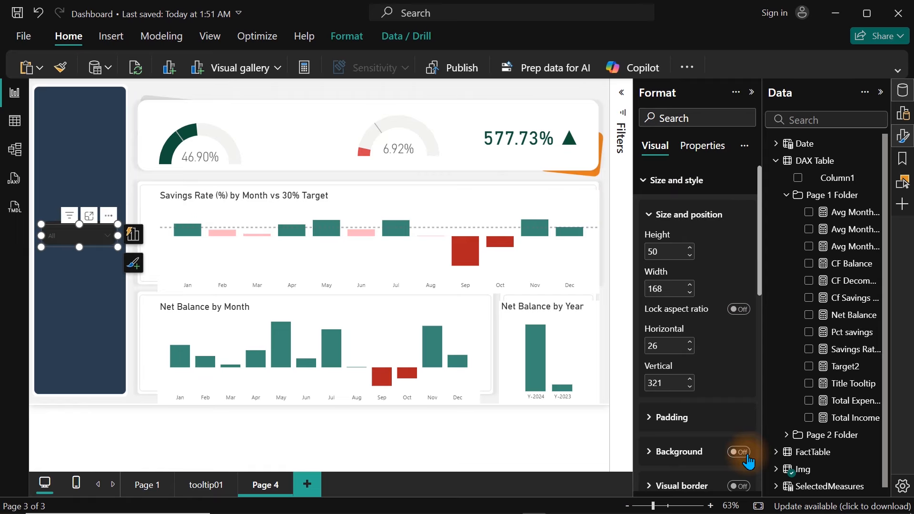
click(60, 330)
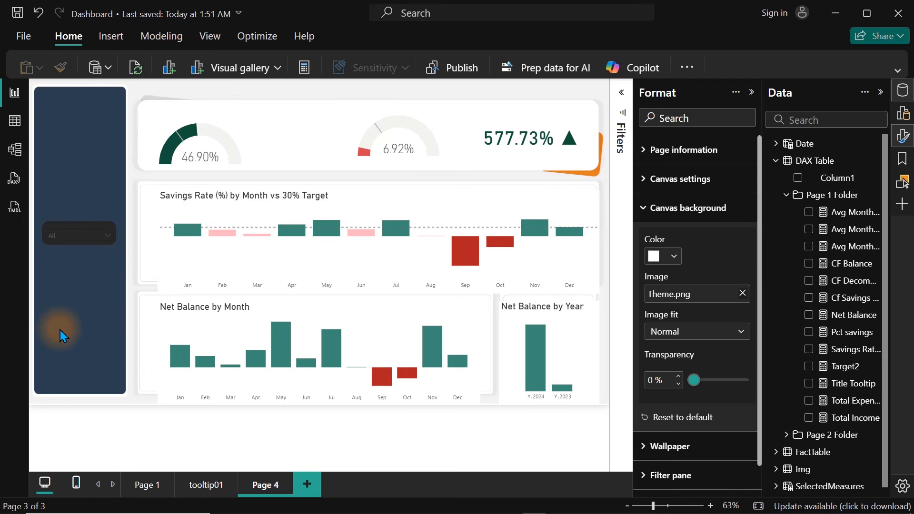
Preview the sidebar slicer's dropdown list of names and bring up the slicer's formatting options
click(89, 235)
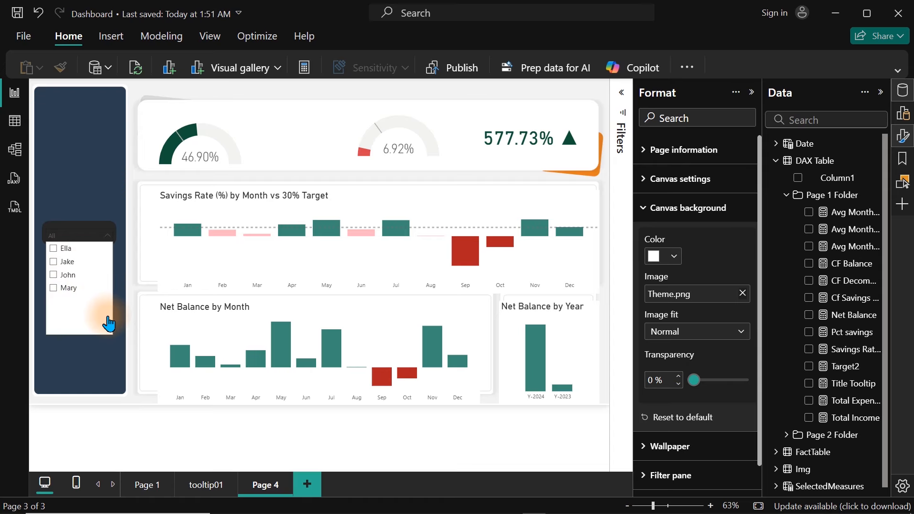
click(728, 248)
click(686, 215)
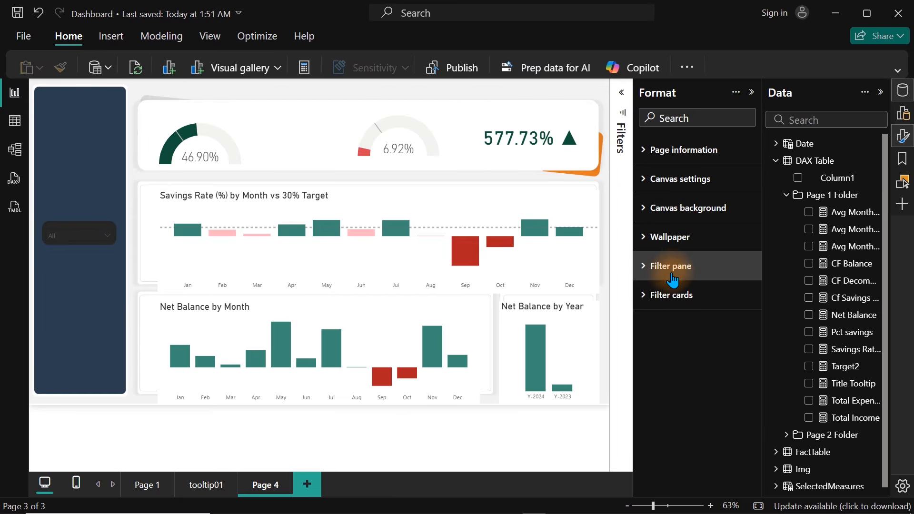
click(70, 235)
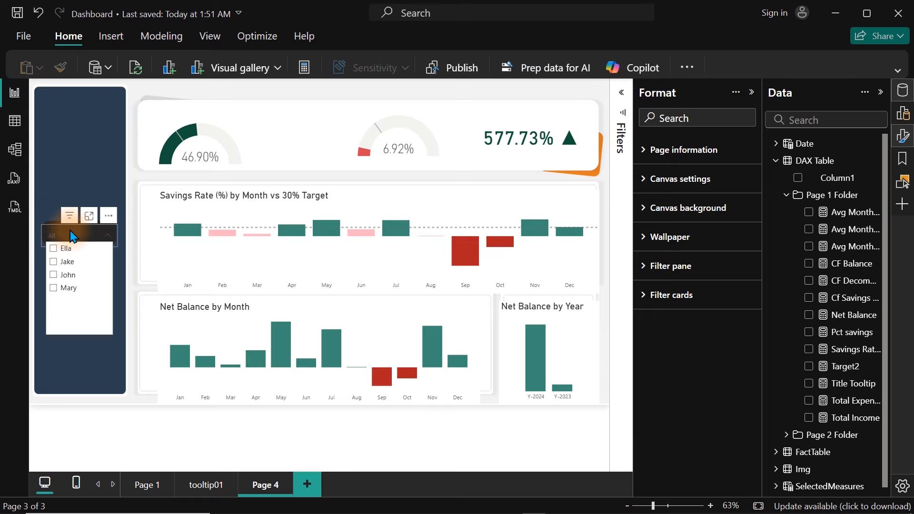
click(61, 230)
click(61, 230)
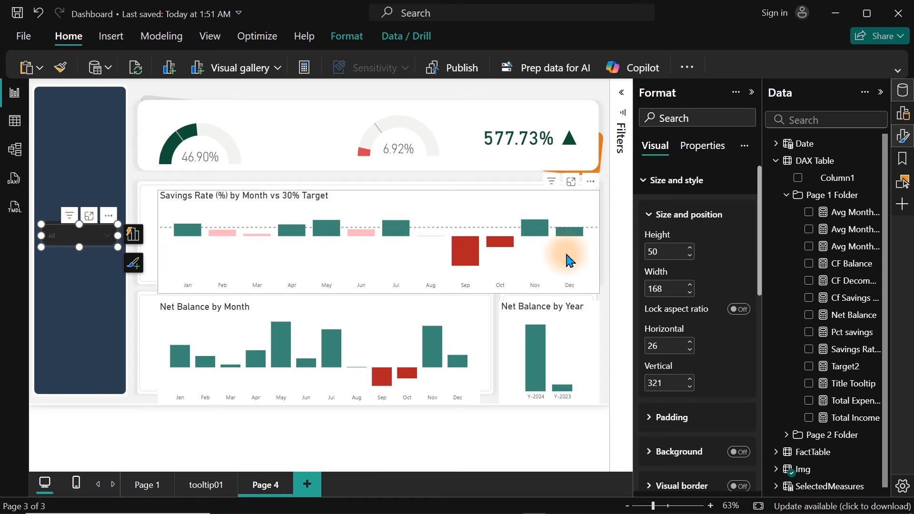
click(671, 183)
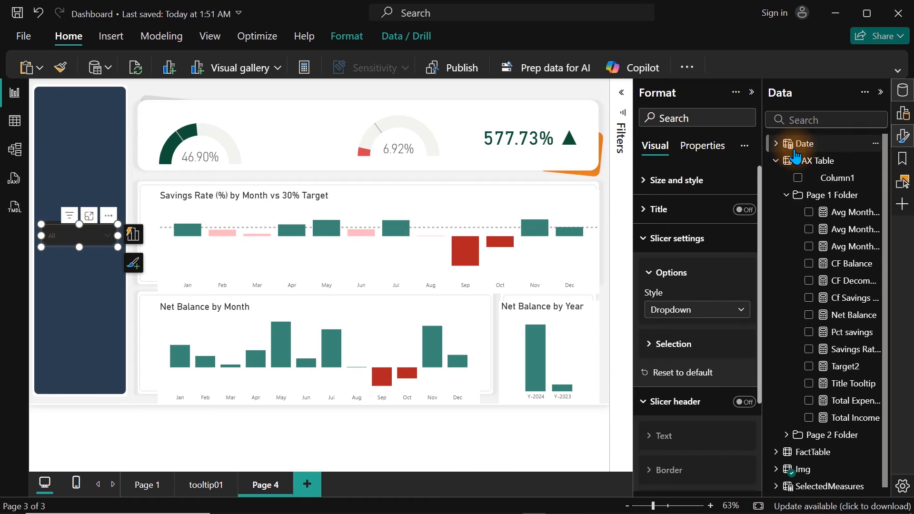
click(904, 136)
click(903, 136)
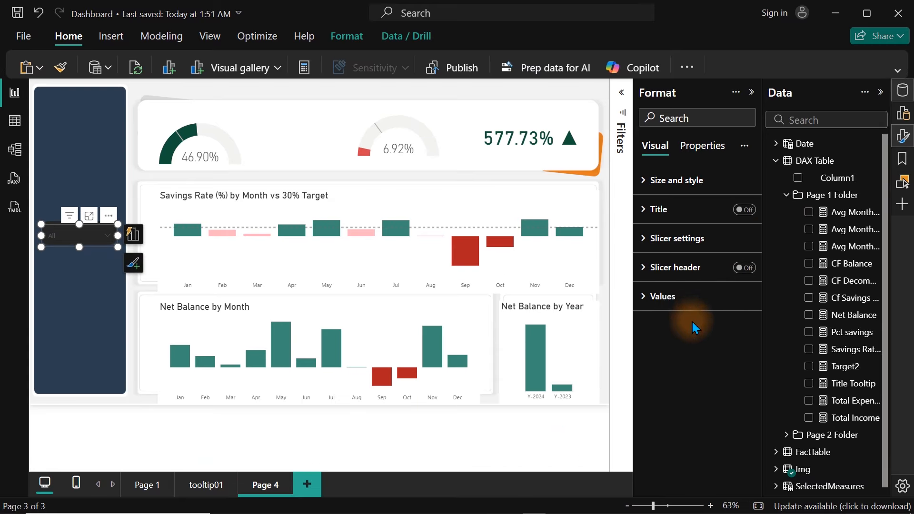
Set the font color of the slicer's values to white
click(680, 294)
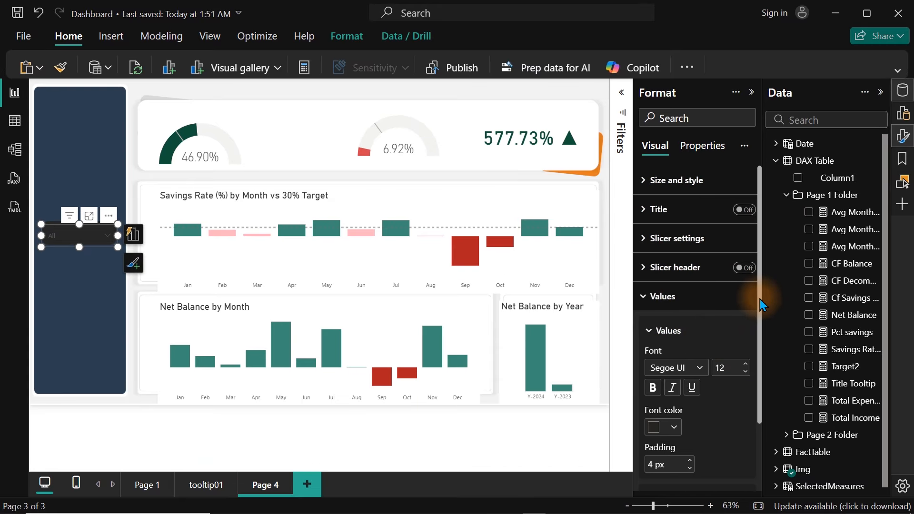
scroll(761, 303, down, 2)
click(664, 360)
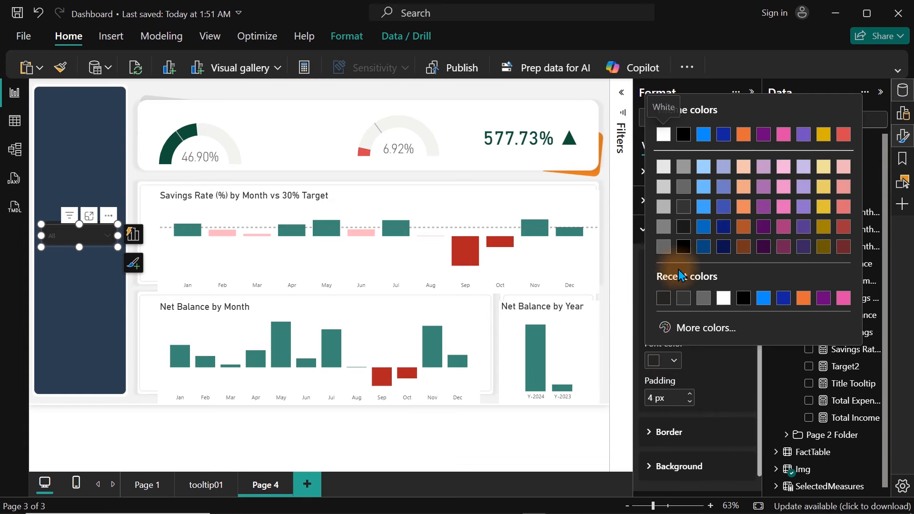
click(664, 135)
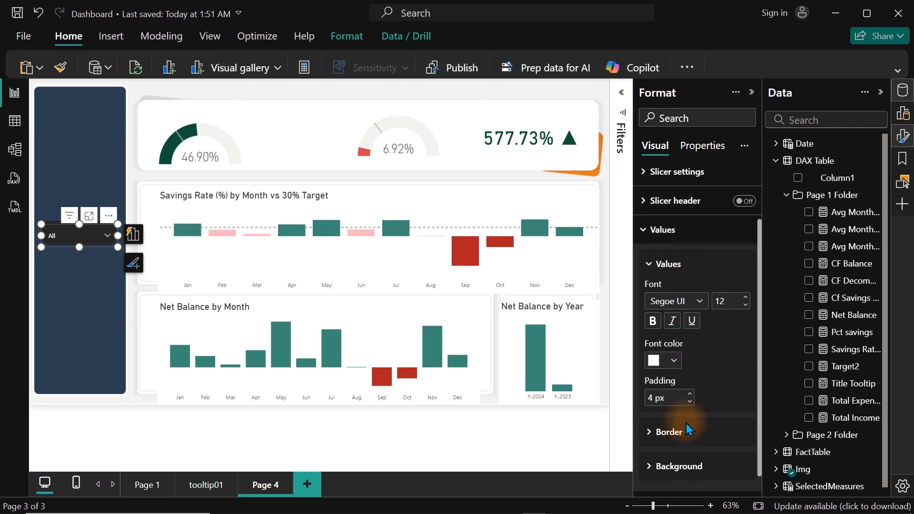
Set the background color of the slicer's values to dark grey and check it in the expanded list
click(691, 468)
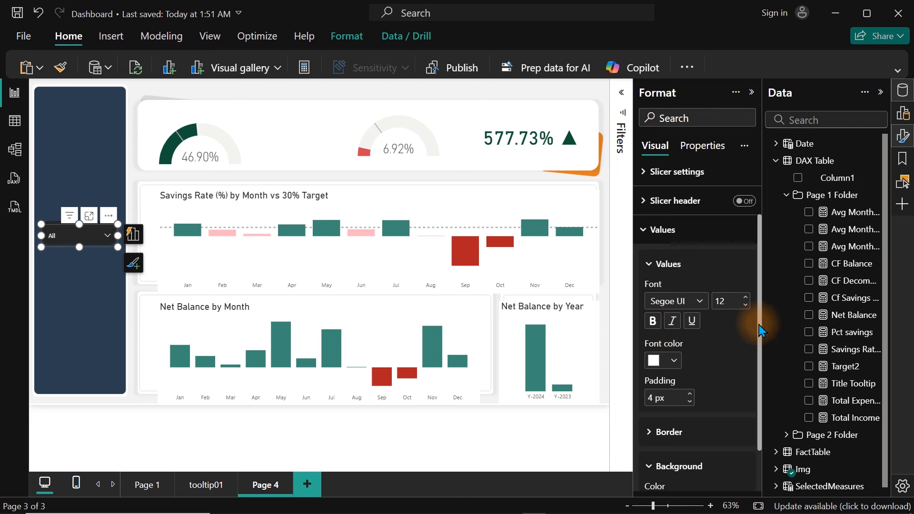
drag(752, 321, 761, 415)
click(673, 448)
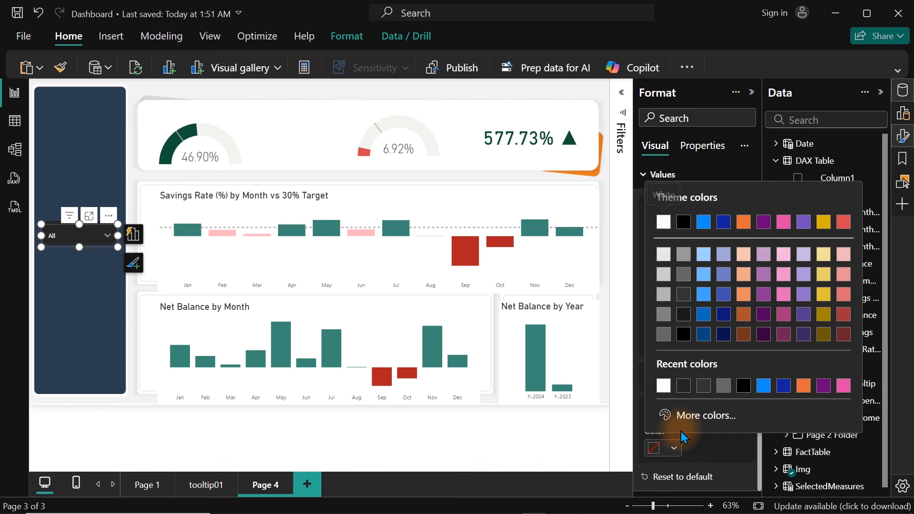
click(686, 387)
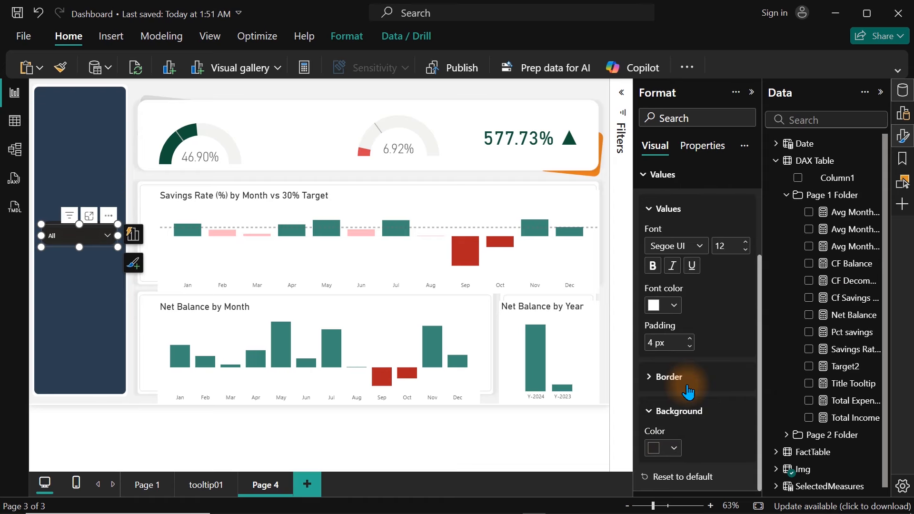
click(93, 231)
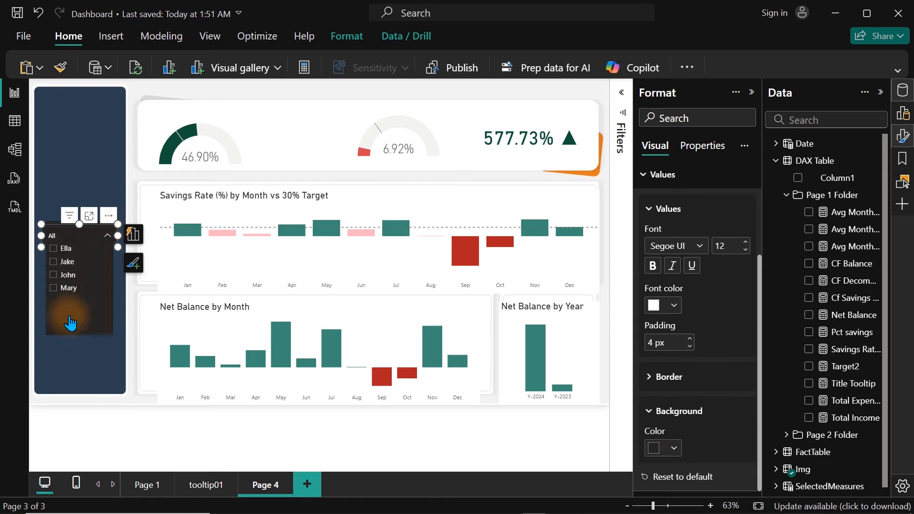
click(93, 358)
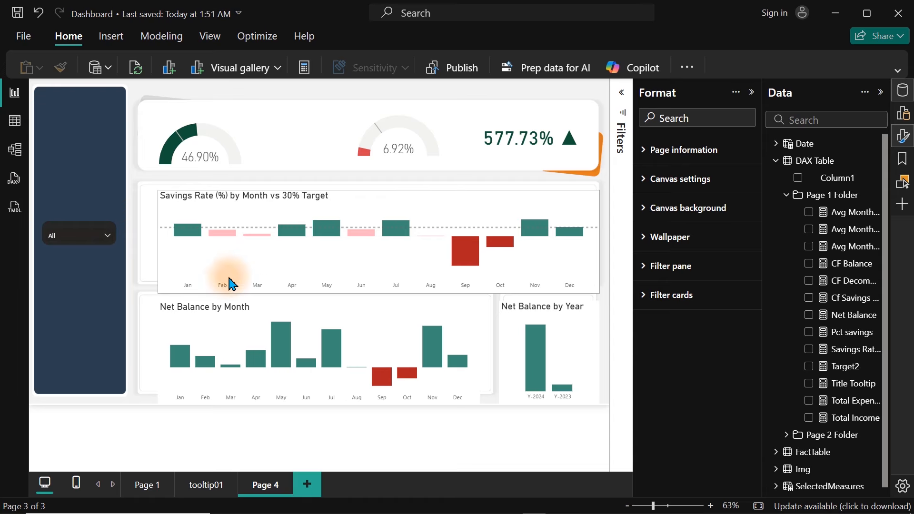
Turn off the Savings Rate by Month chart's background and fit it inside its card at about 990 by 187, horizontal position 256
click(460, 212)
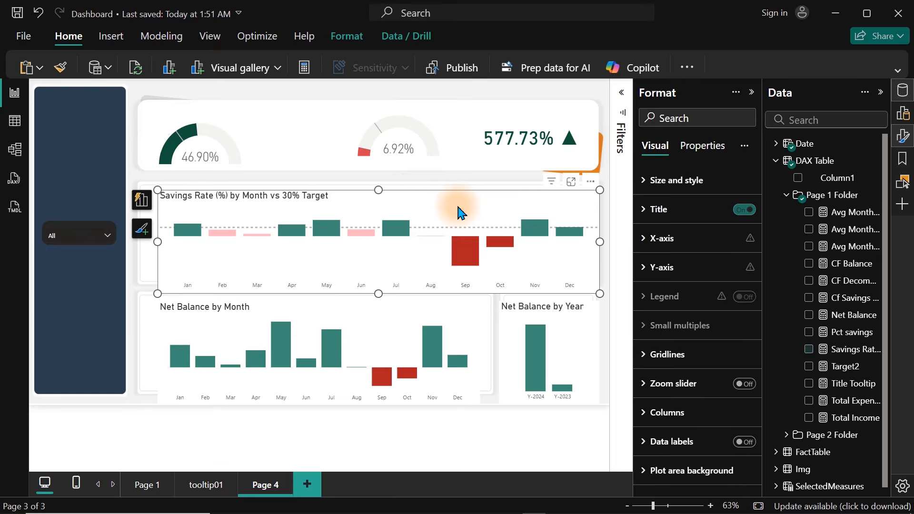
click(705, 184)
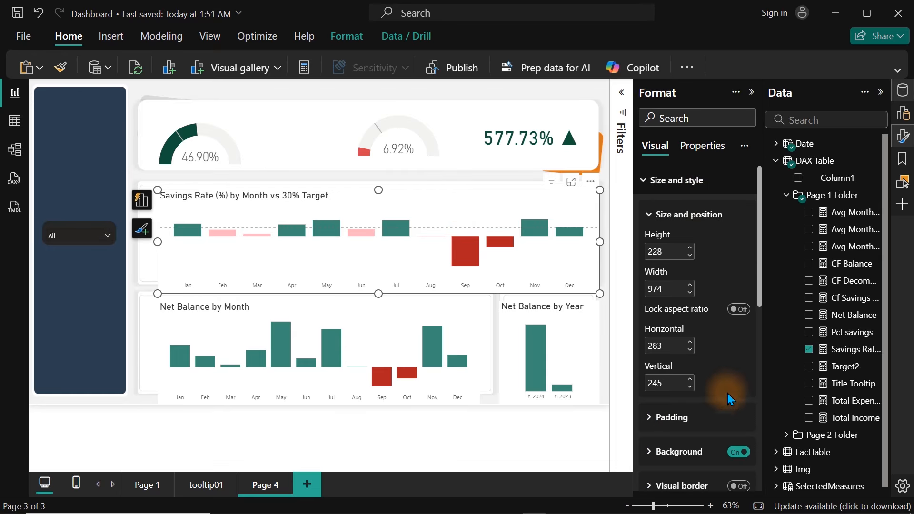
drag(481, 215, 464, 214)
drag(582, 292, 594, 282)
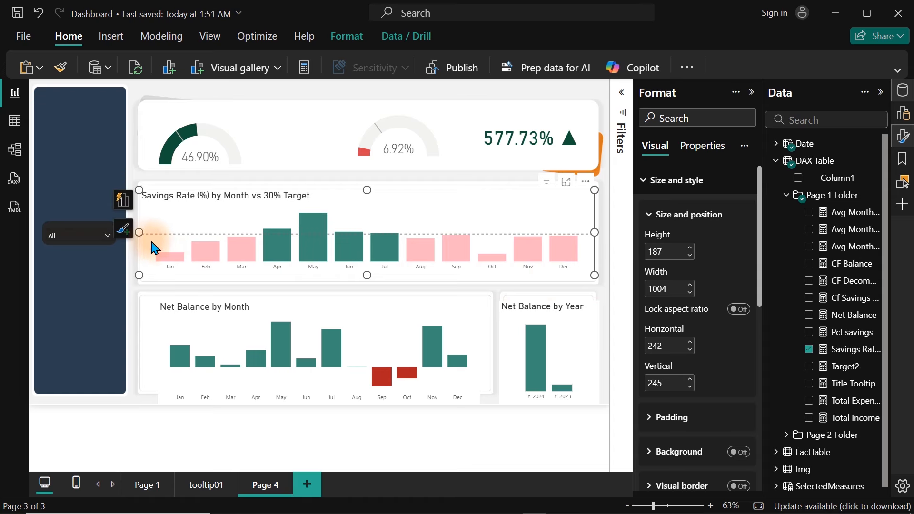
drag(142, 232, 145, 233)
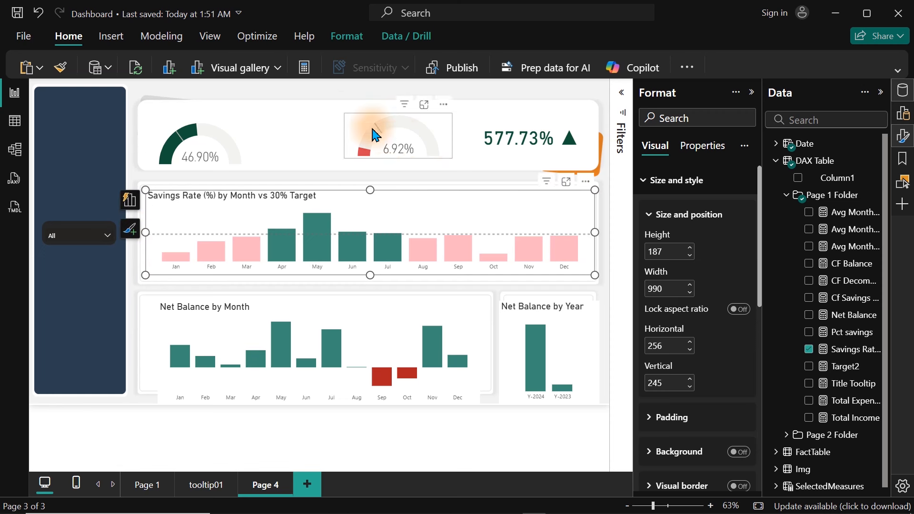
click(315, 104)
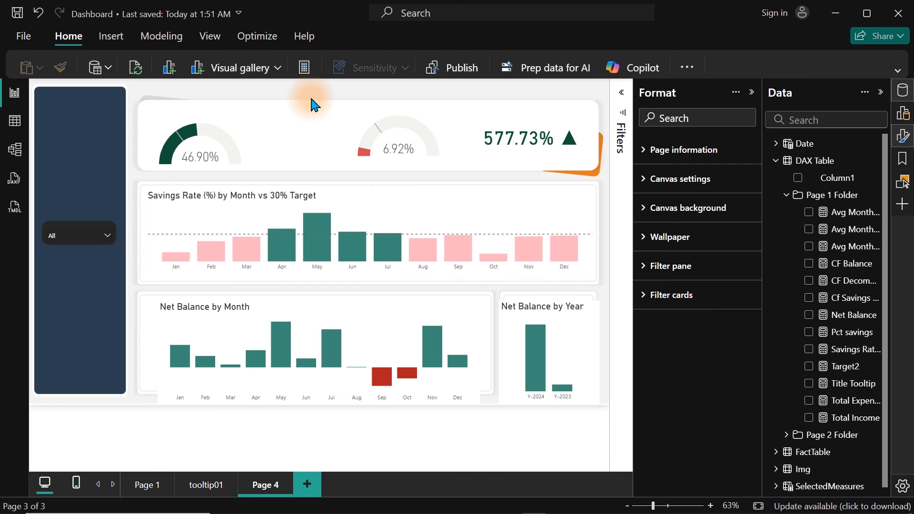
Filter the dashboard to the second person listed in the slicer
click(95, 236)
click(67, 262)
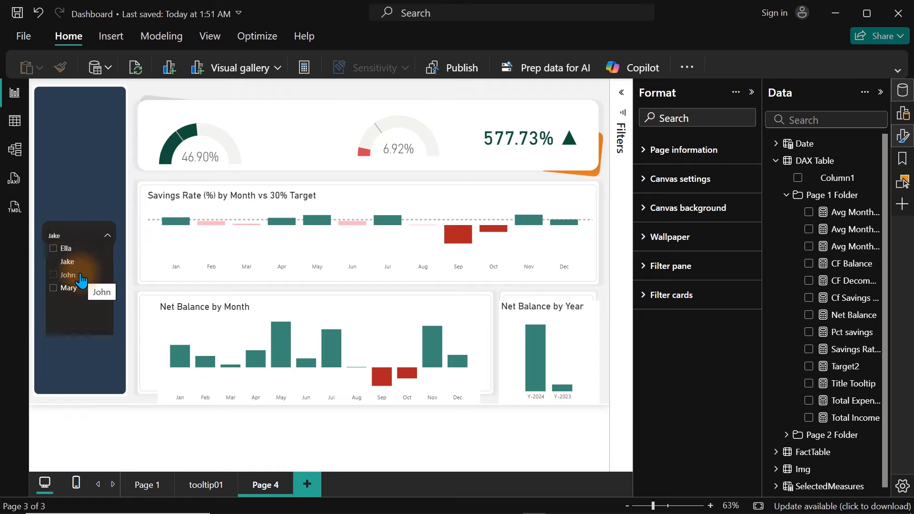
click(321, 319)
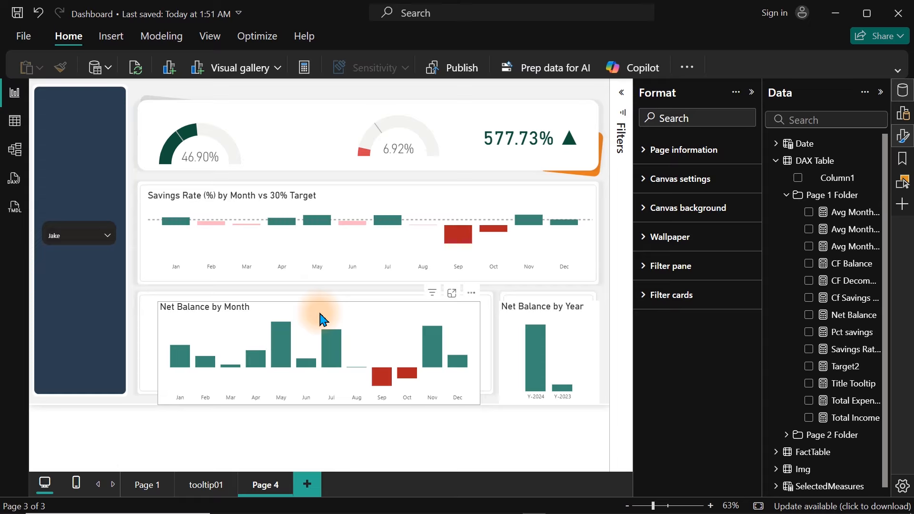
Fit the Net Balance by Month chart inside its card at about 754 by 192 and turn off its background
click(322, 318)
drag(323, 318, 308, 310)
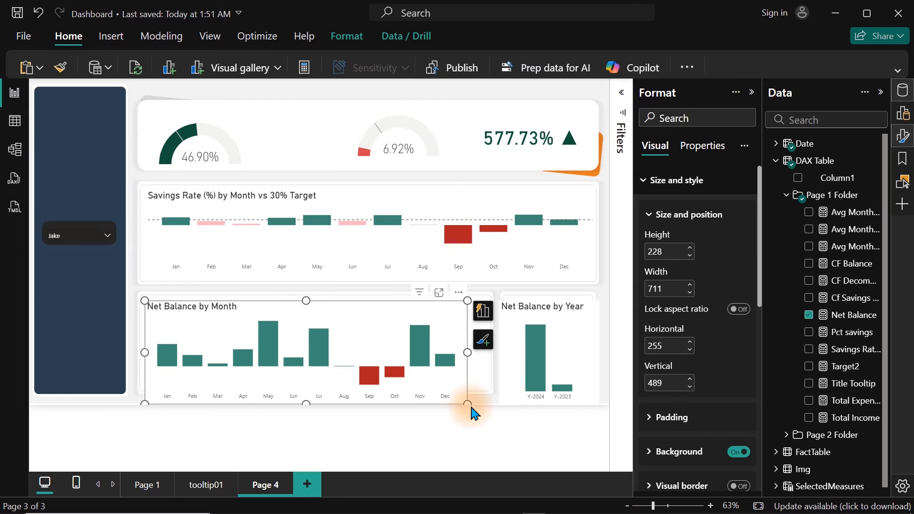
drag(469, 404, 486, 388)
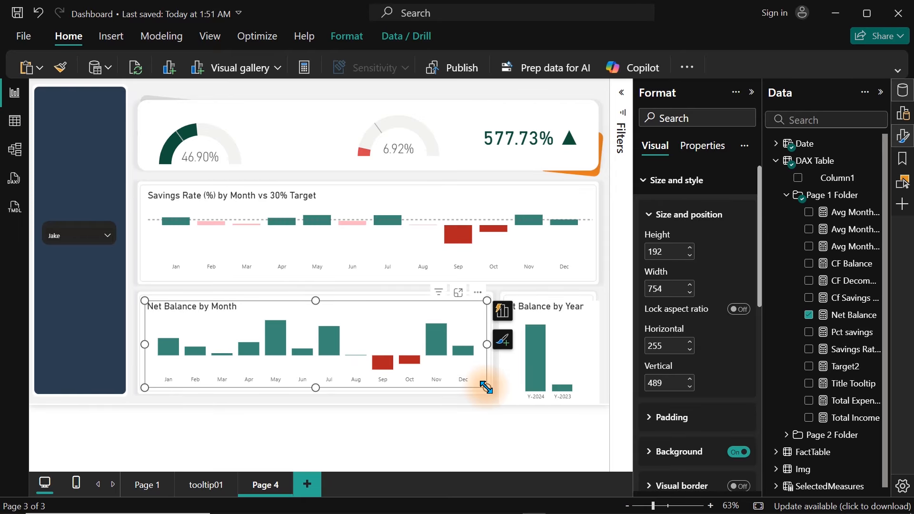
click(581, 356)
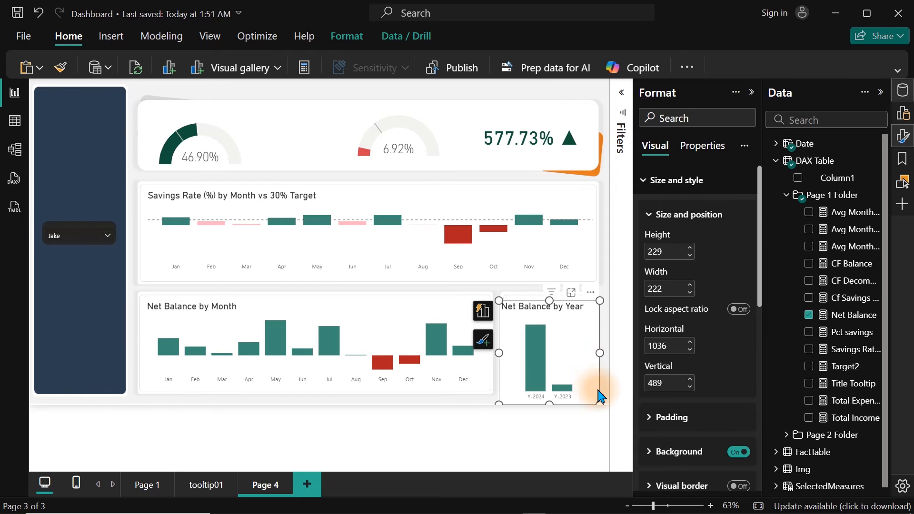
click(364, 315)
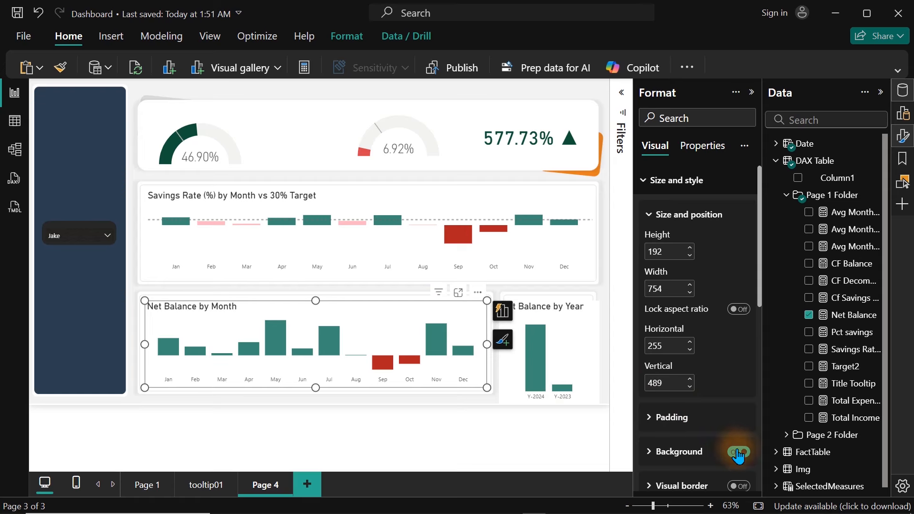
Turn off the Net Balance by Year chart's background and fit it in its card at about 196 by 192, horizontal position 1050
click(578, 333)
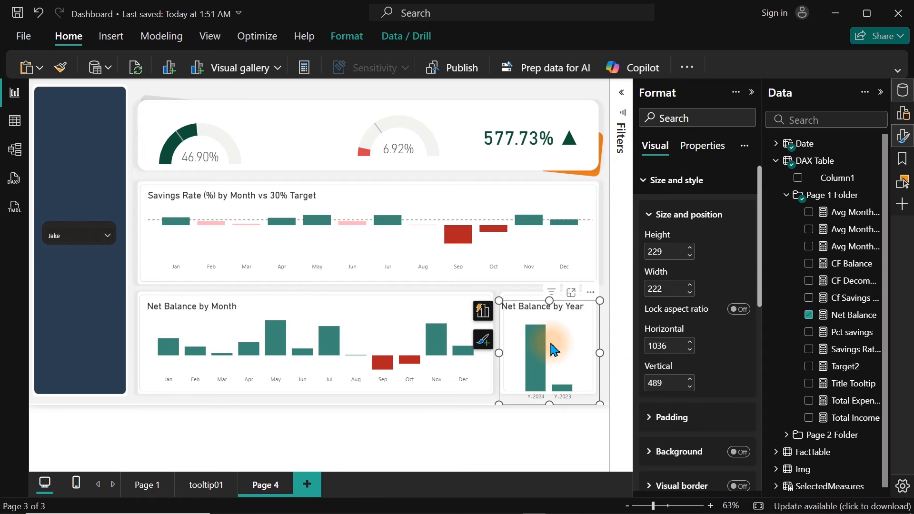
drag(600, 404, 589, 388)
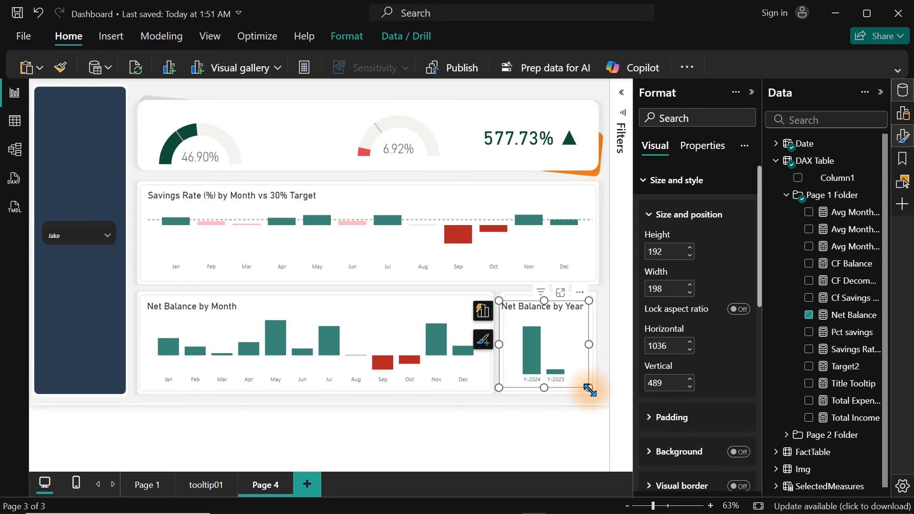
drag(500, 342, 508, 345)
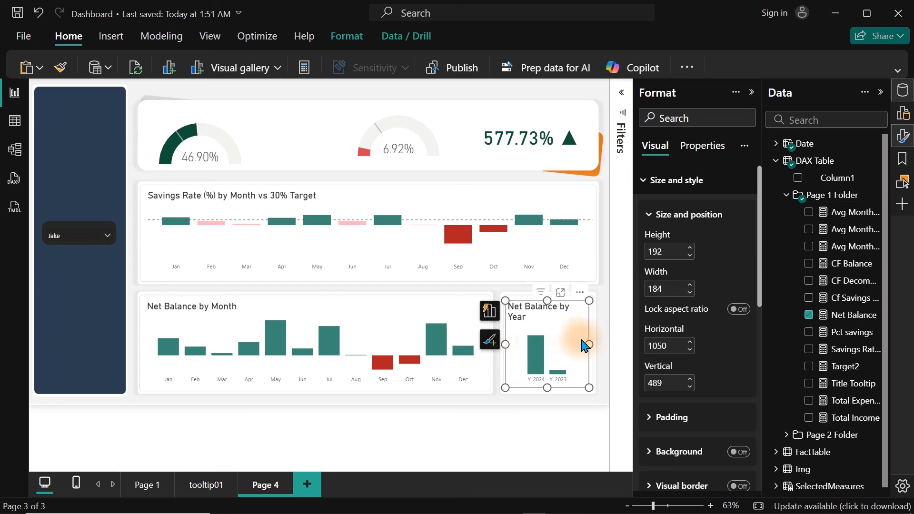
drag(589, 345, 578, 338)
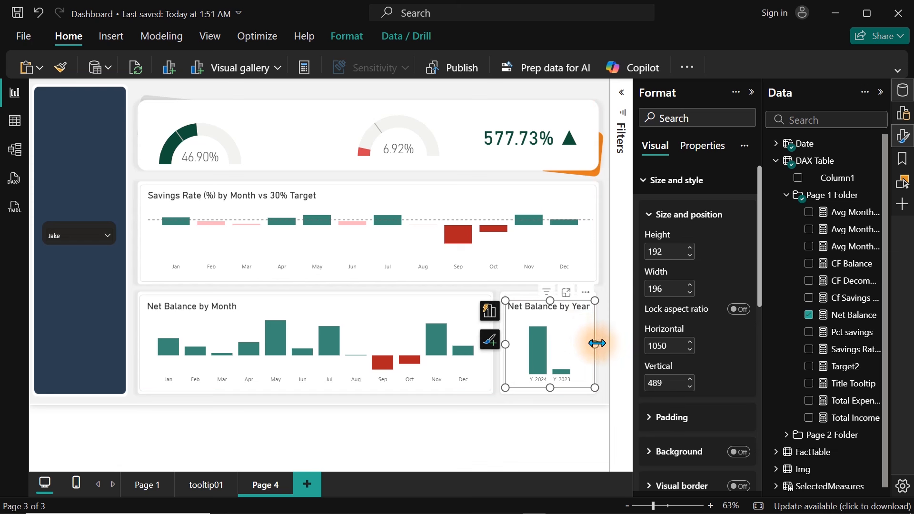
click(604, 356)
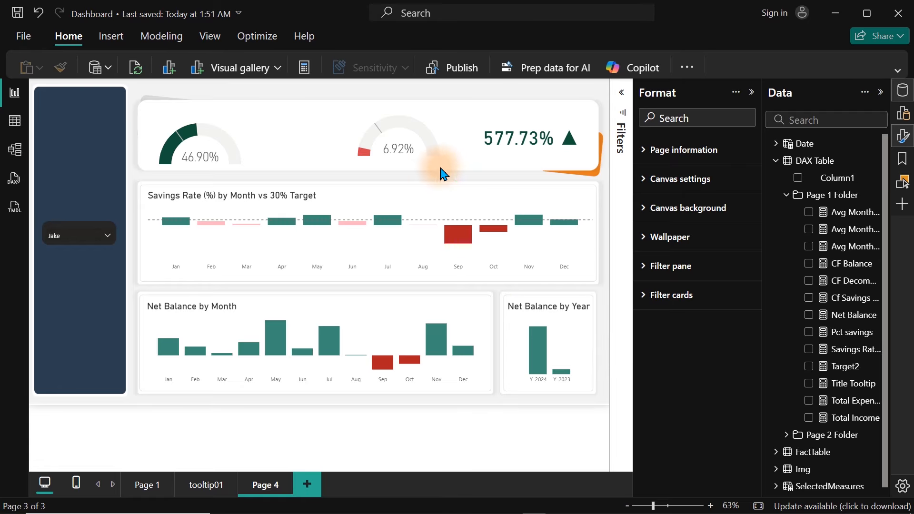
Move the middle gauge in the KPI card to about horizontal 655 and vertical 92
click(437, 119)
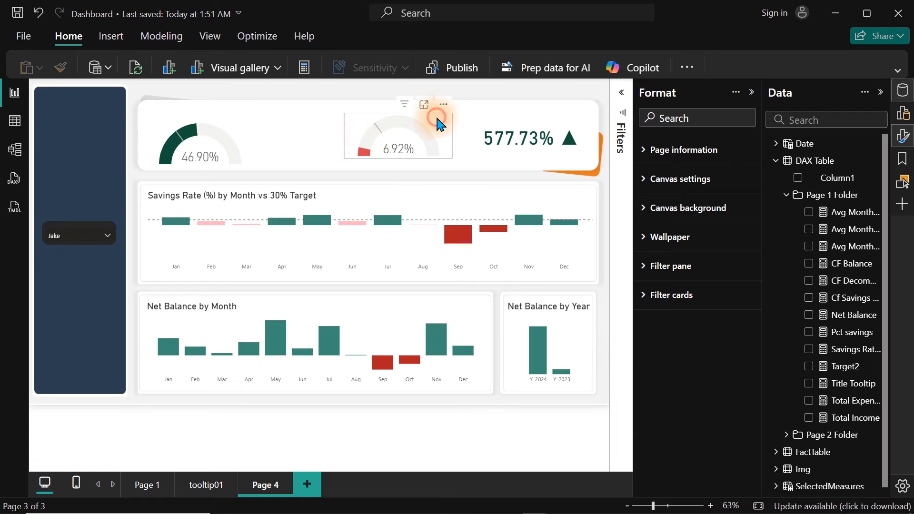
drag(441, 124, 424, 127)
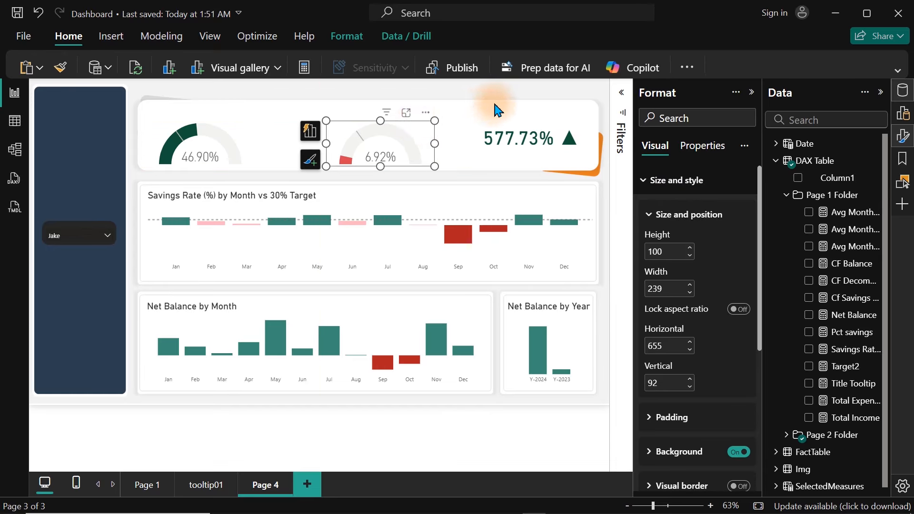
click(461, 108)
click(152, 84)
Insert a text box reading "Savings Rate YTD vs 30% target"
click(103, 40)
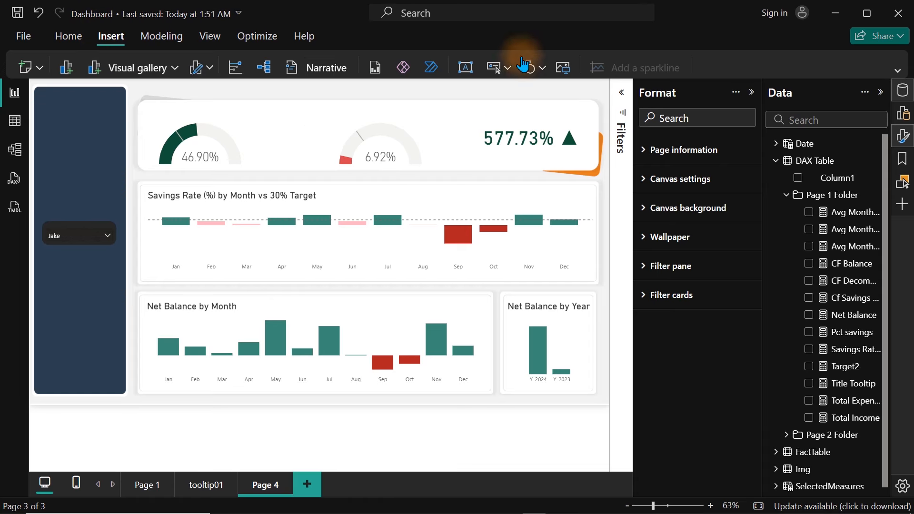
click(471, 79)
drag(122, 164, 224, 143)
click(100, 124)
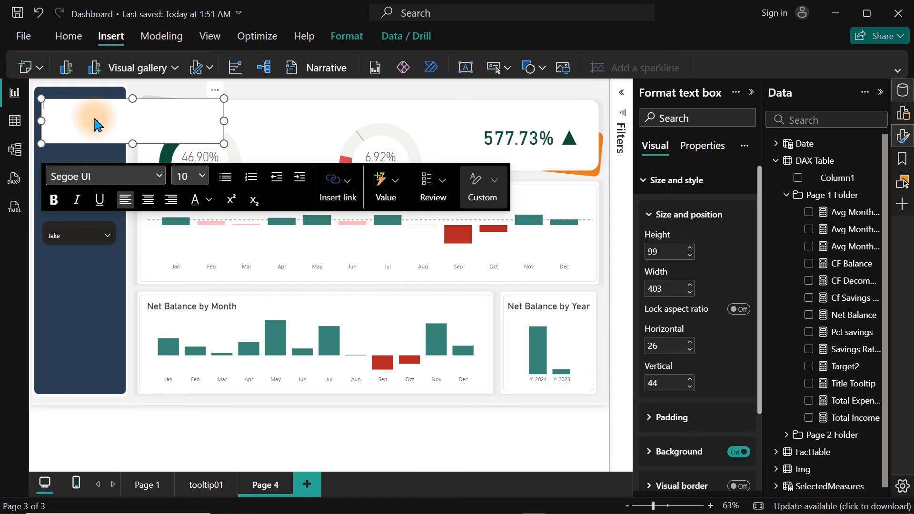
text(Savings Rate YTD vs 30% target)
Set the text to size 14 and place the text box above the first gauge, resized to about 313 by 48
key(ctrl+a)
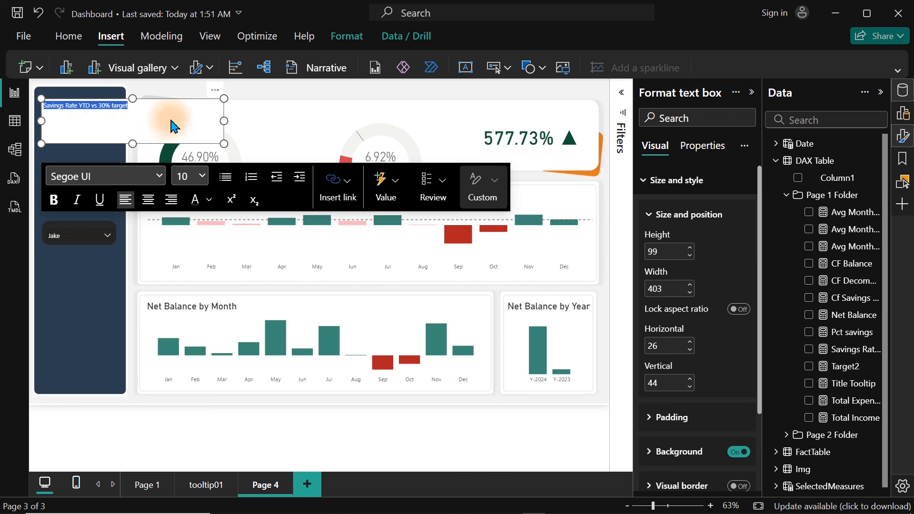
click(190, 180)
click(190, 316)
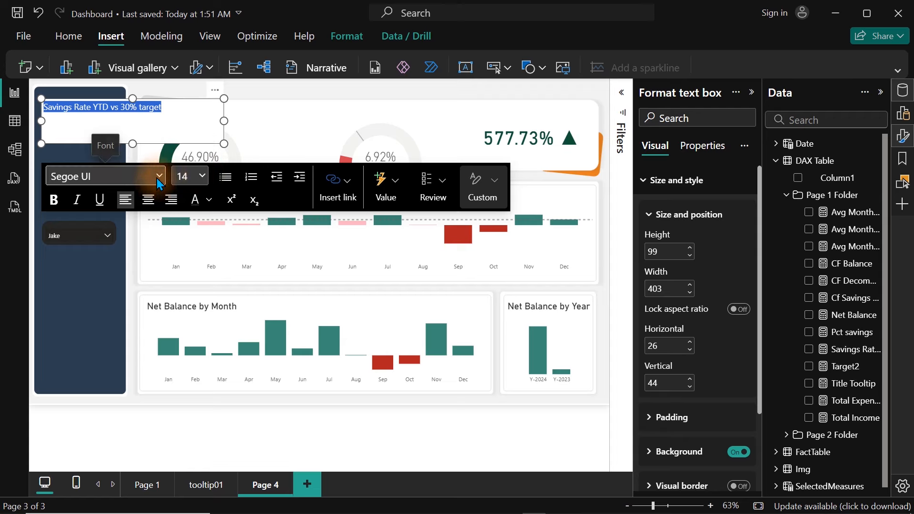
drag(221, 140, 287, 106)
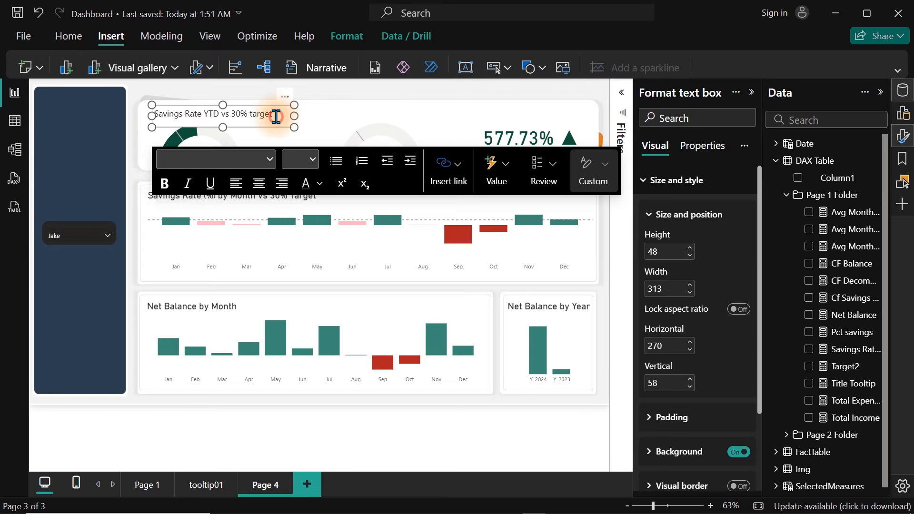
Set the savings rate title to font size 16 and turn off the text box's background
triple_click(276, 116)
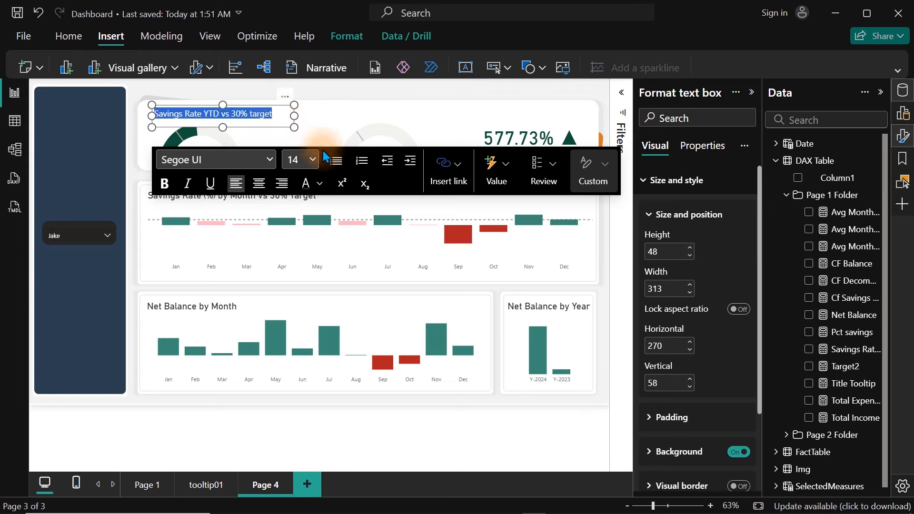
click(309, 166)
click(296, 315)
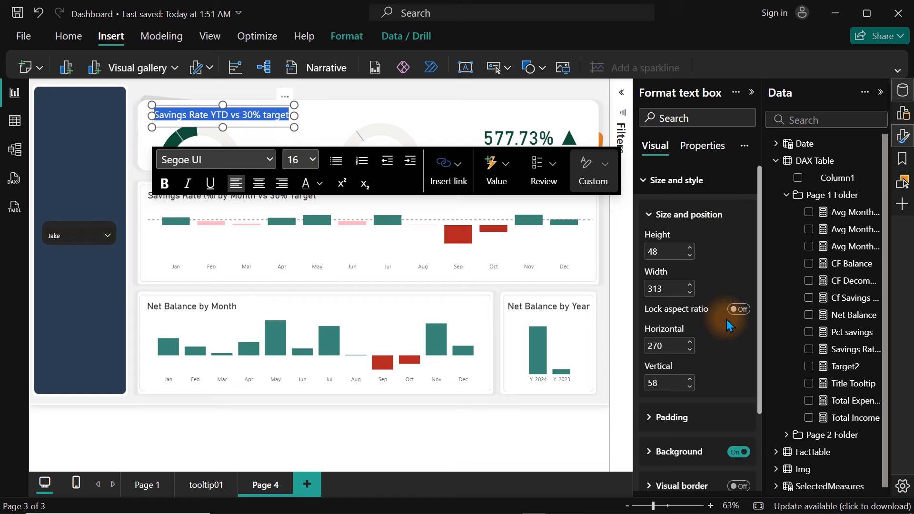
click(739, 453)
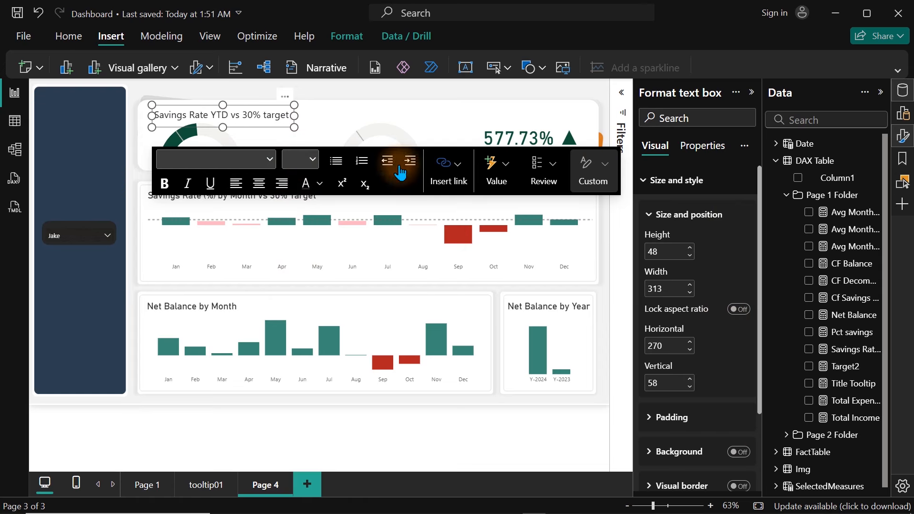
click(369, 127)
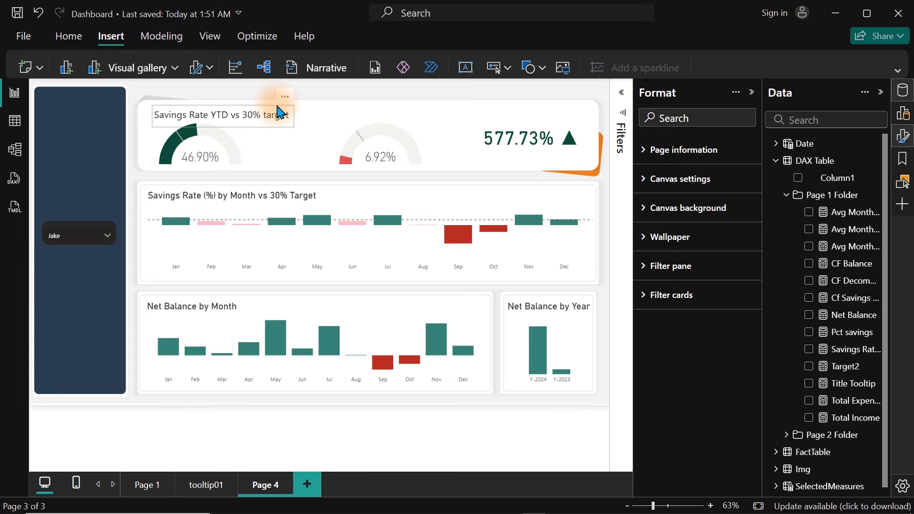
Move the savings rate title up to vertical 50 and place a copy above the middle gauge at about horizontal 595, vertical 58
click(279, 113)
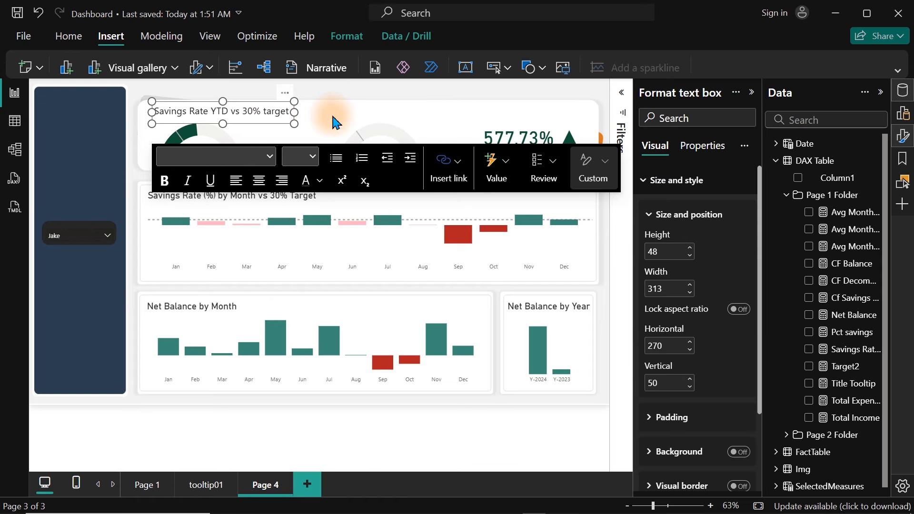
click(351, 122)
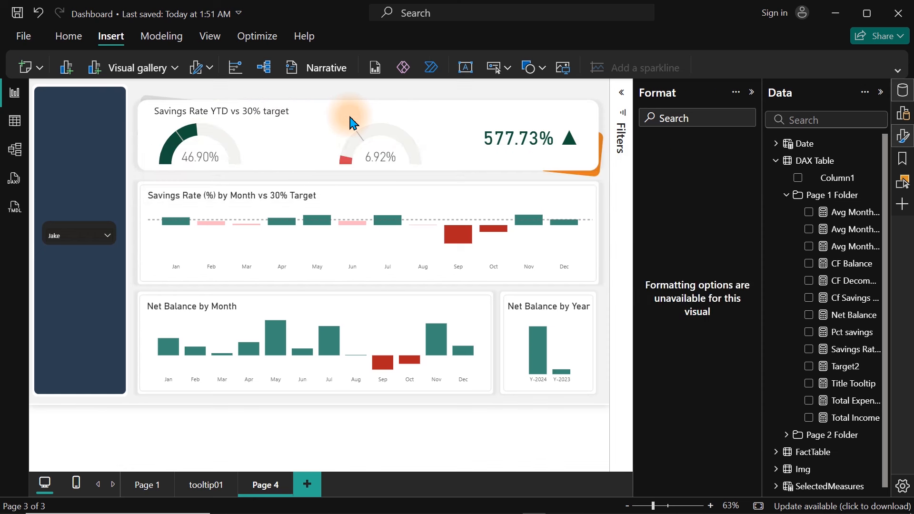
click(260, 109)
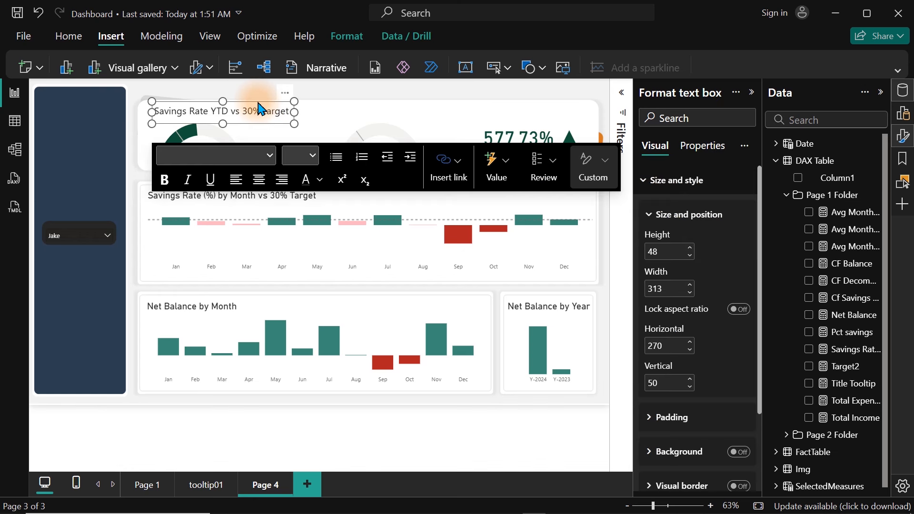
drag(292, 106, 435, 107)
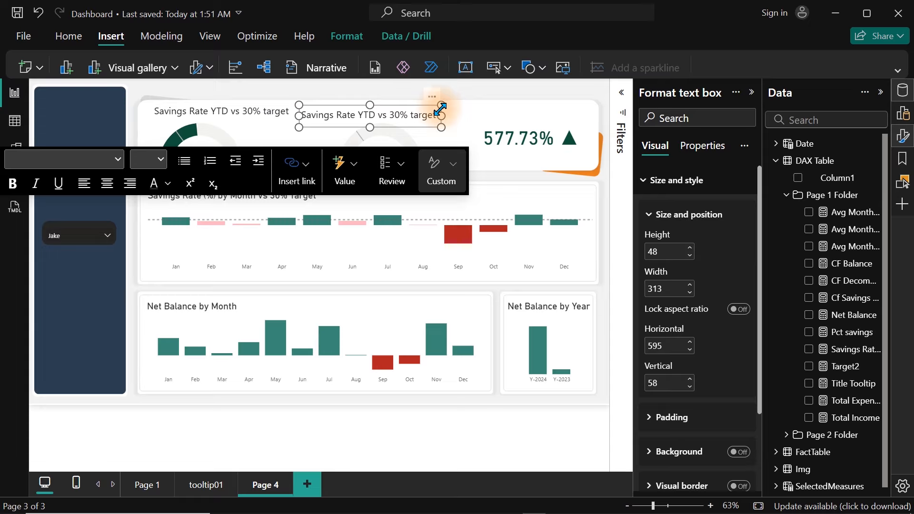
Change the copied title to "Savings Rate LY YTD vs 30% target" and widen its text box to about 351
click(413, 116)
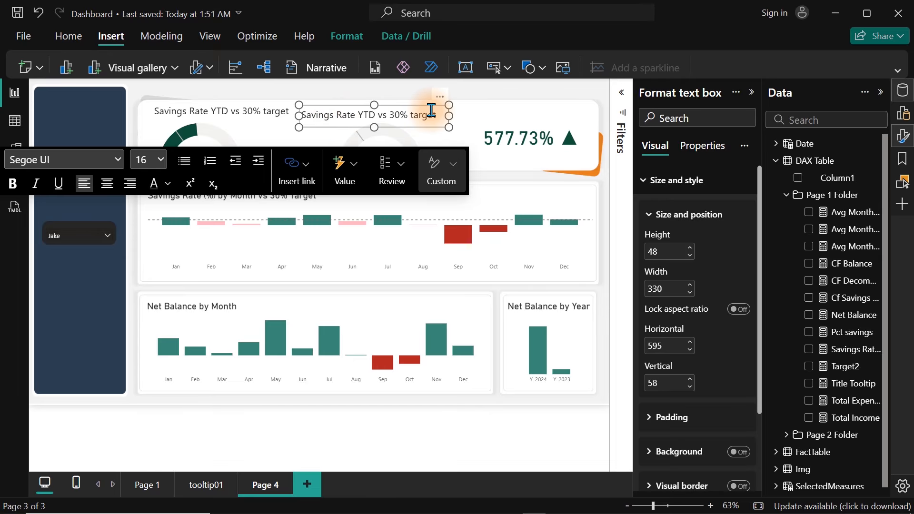
text(LY)
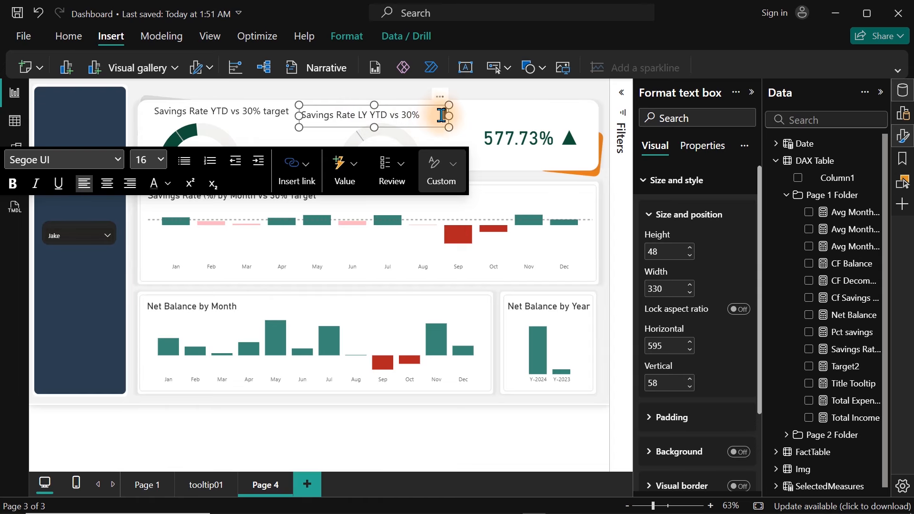
drag(445, 114, 458, 122)
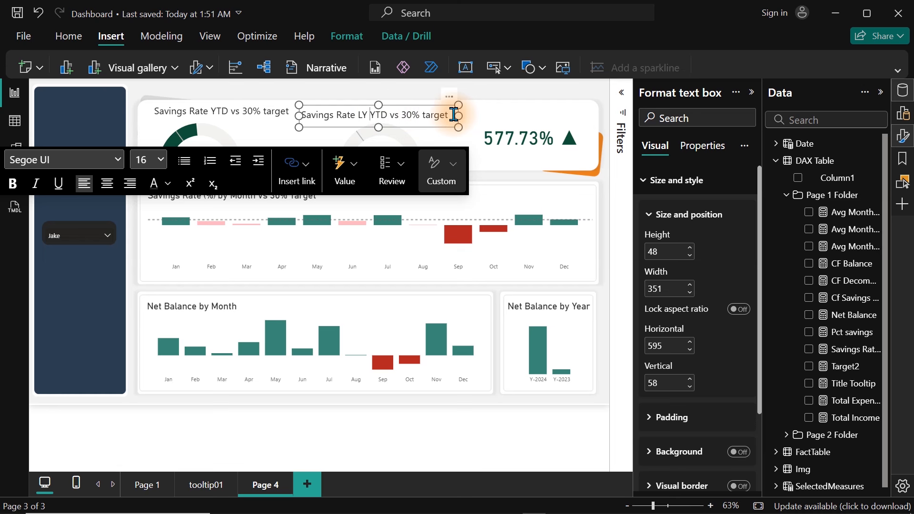
click(407, 93)
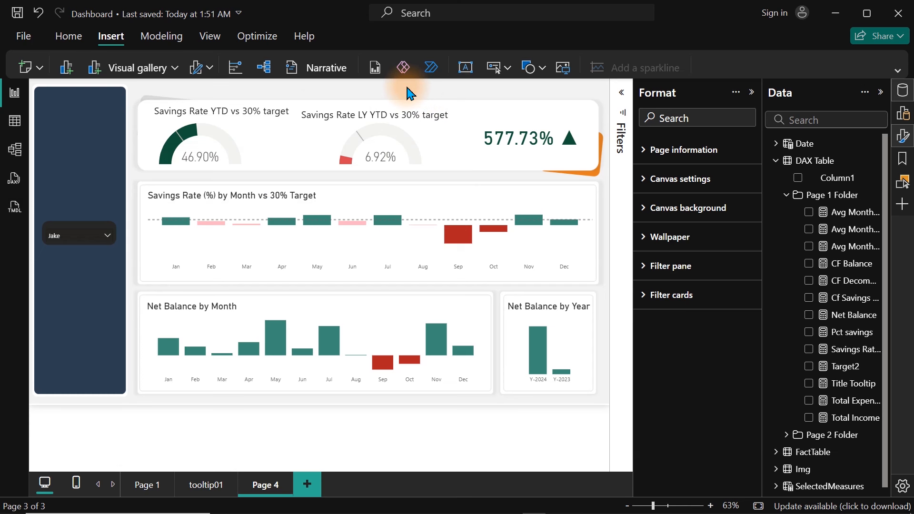
Place another title copy above the growth percentage, reword it as "Savings Growth" and narrow it to about 237 wide at horizontal 1009
click(296, 106)
drag(293, 104, 586, 111)
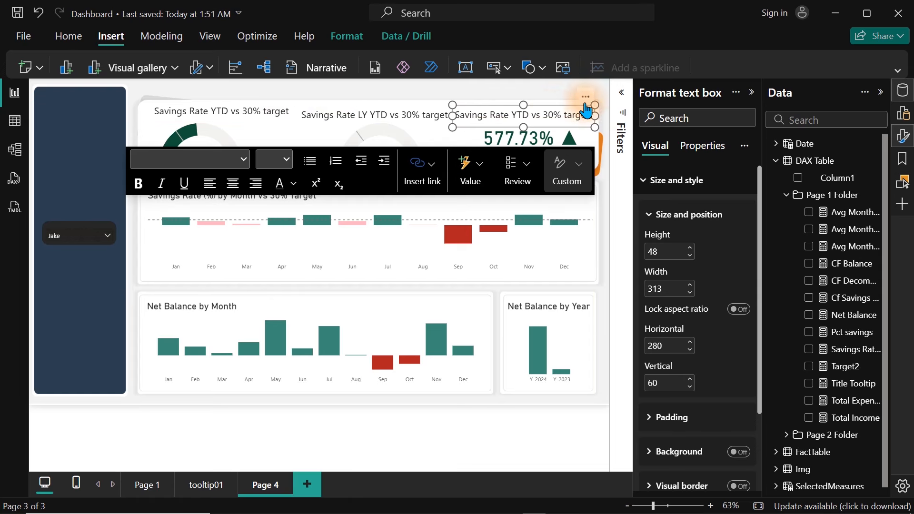
triple_click(551, 110)
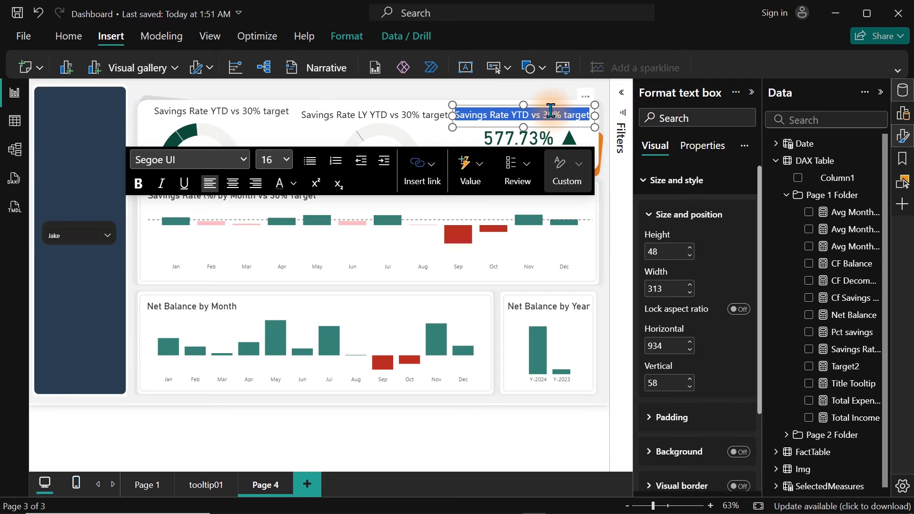
text(Savings Growth)
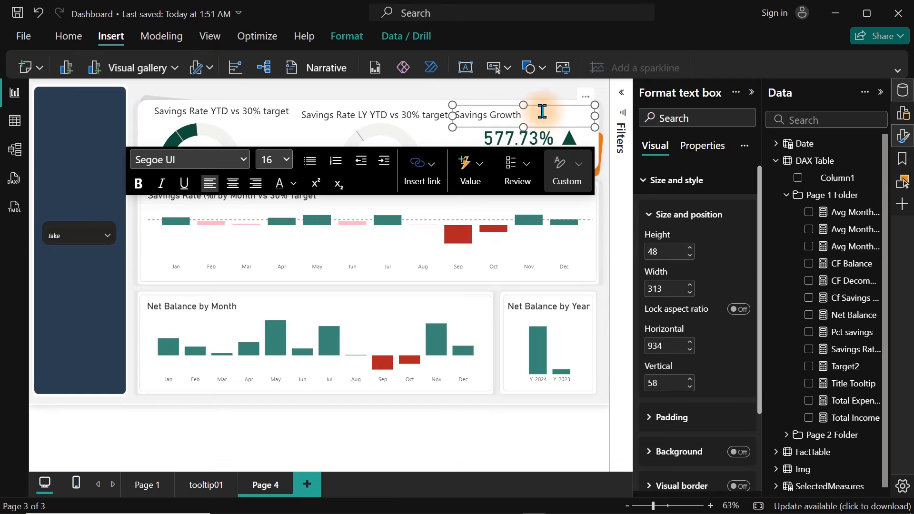
drag(453, 116, 487, 116)
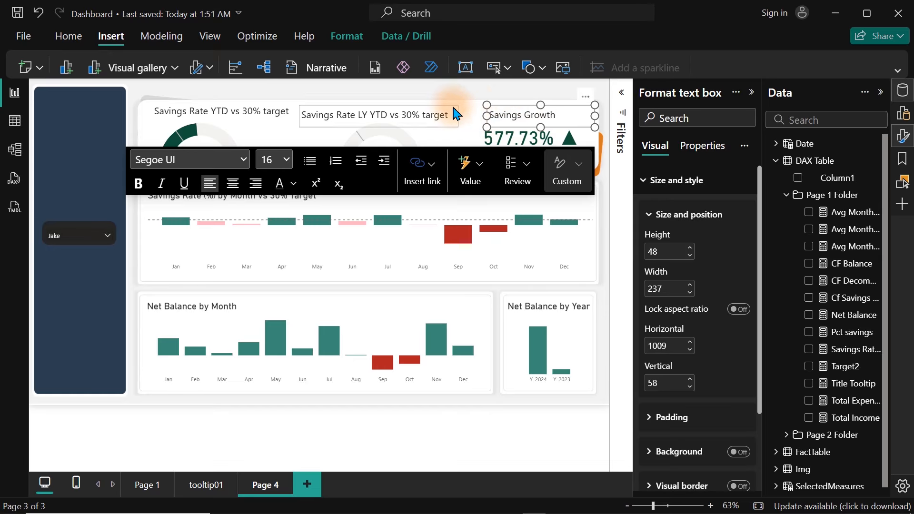
Align the tops of the three KPI title text boxes
ctrl+click(411, 114)
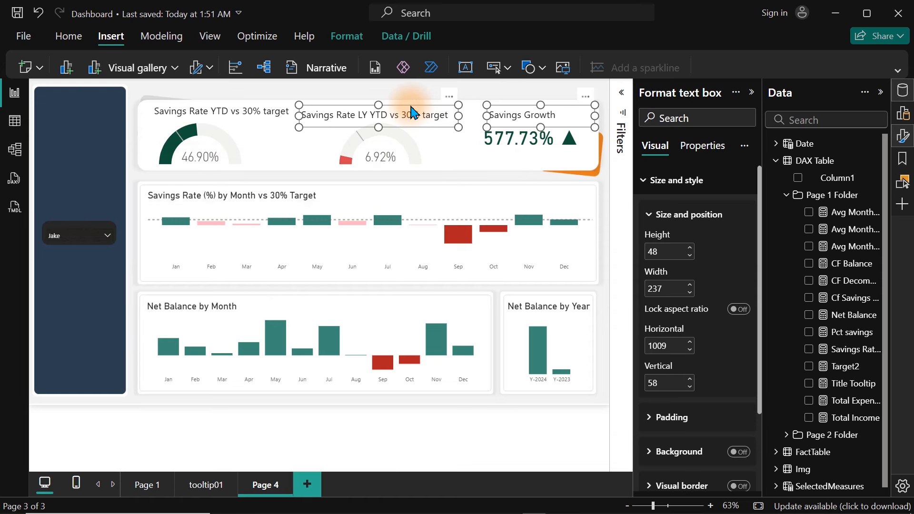
ctrl+click(259, 106)
click(357, 41)
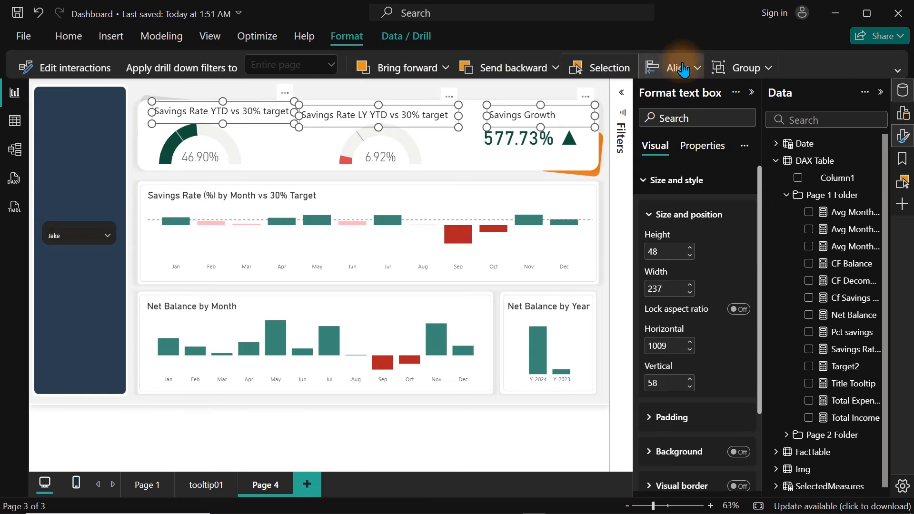
click(692, 70)
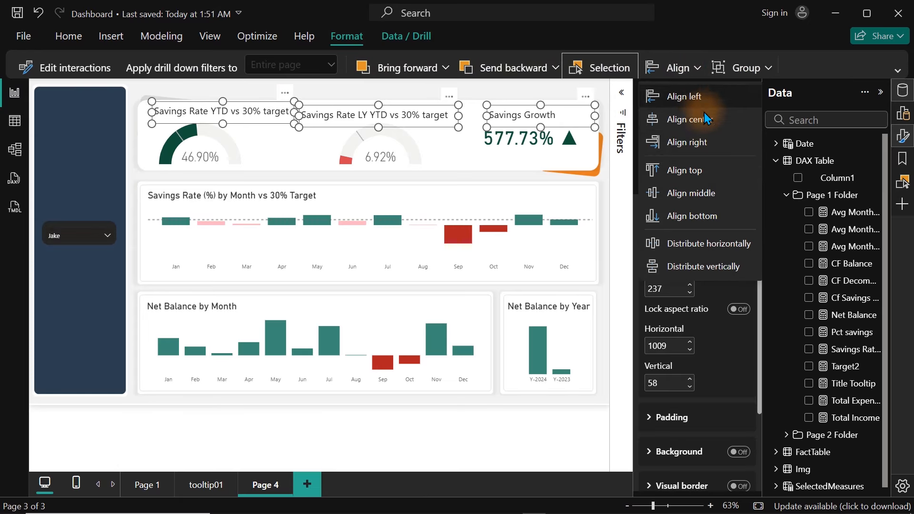
click(690, 172)
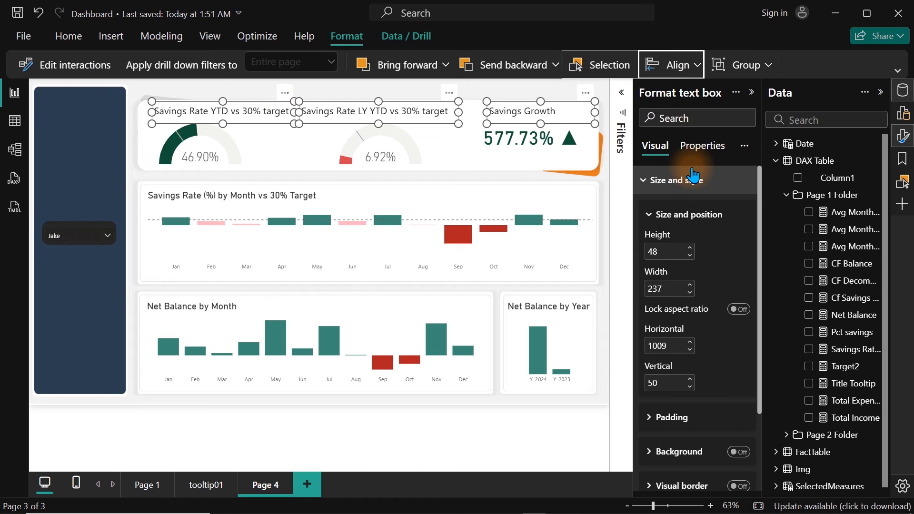
click(477, 100)
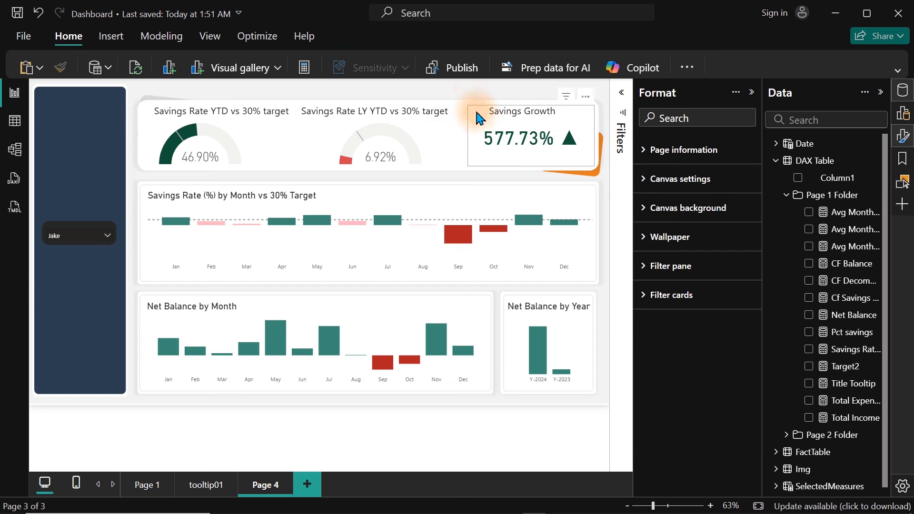
Move the "Savings Rate LY YTD vs 30% target" title right to about horizontal 619 and save the report
click(445, 125)
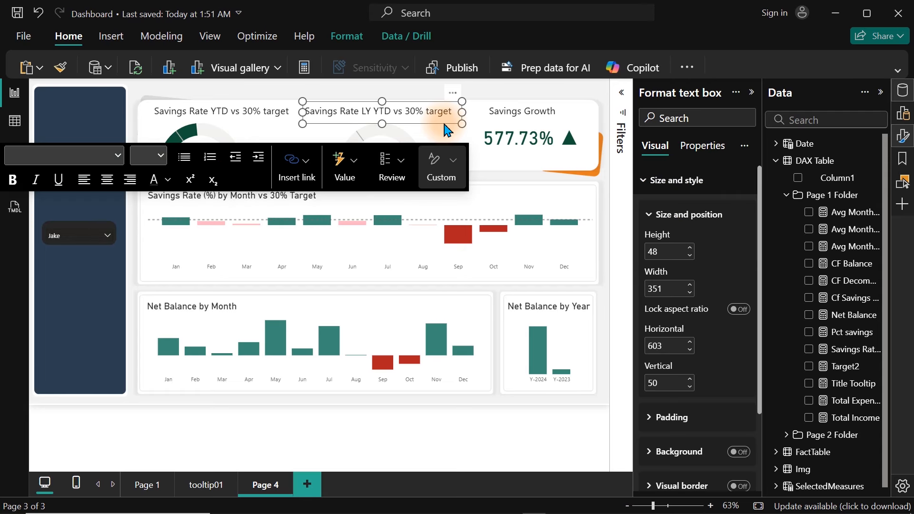
key(Right)
key(Right)
key(Right)
key(Right)
key(Right)
key(Right)
key(Right)
key(Right)
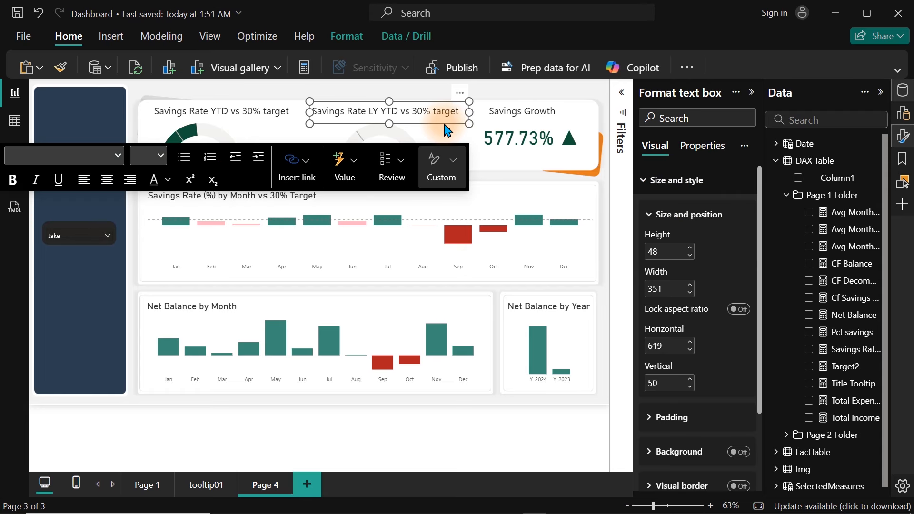
click(483, 100)
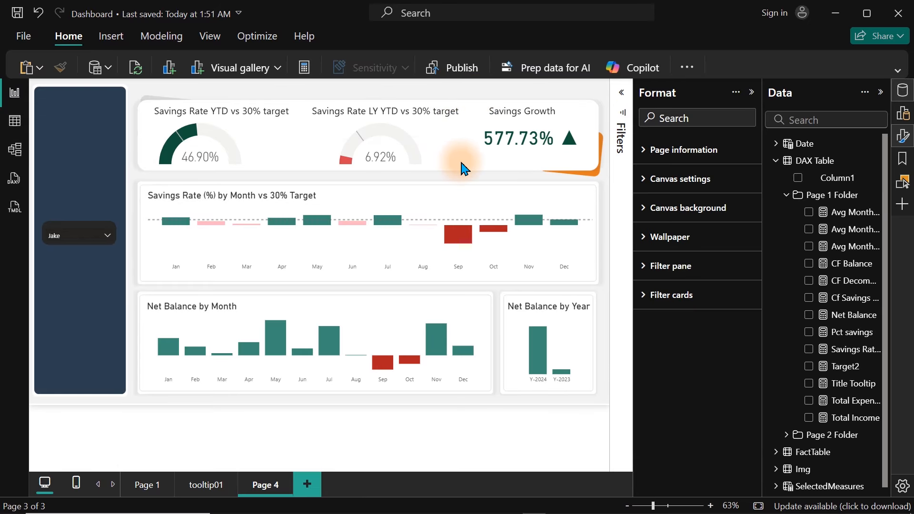
key(ctrl+s)
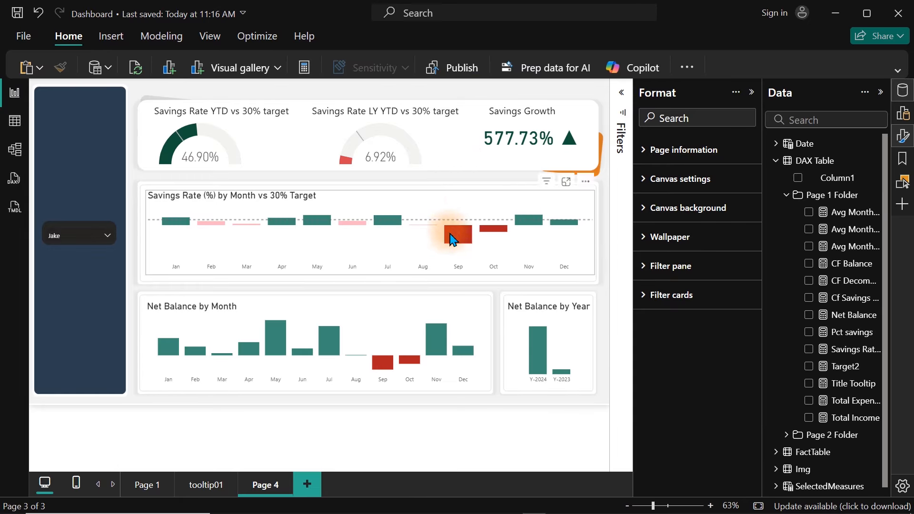
Inspect the September bar's tooltip, switch to Notepad and review the planned dynamic title, category, expenses and percentage of grand total items
mouse_move(451, 238)
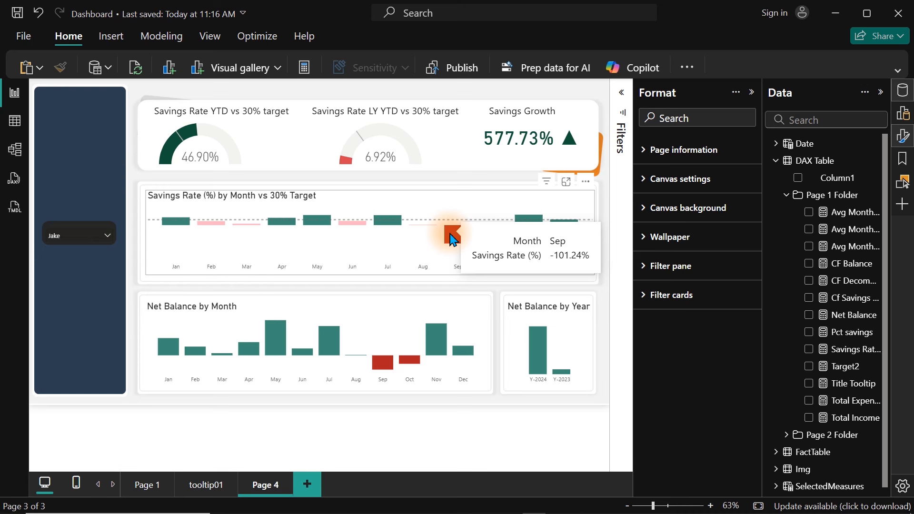
mouse_move(376, 508)
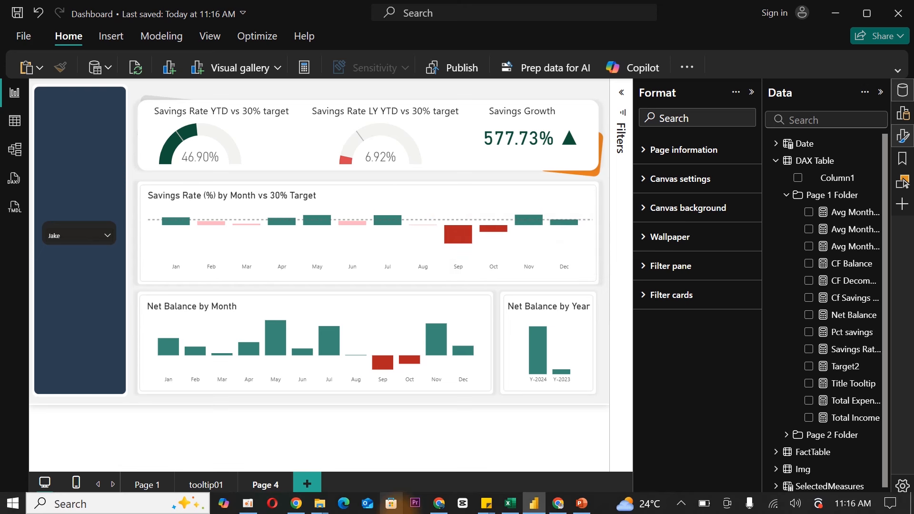
click(247, 503)
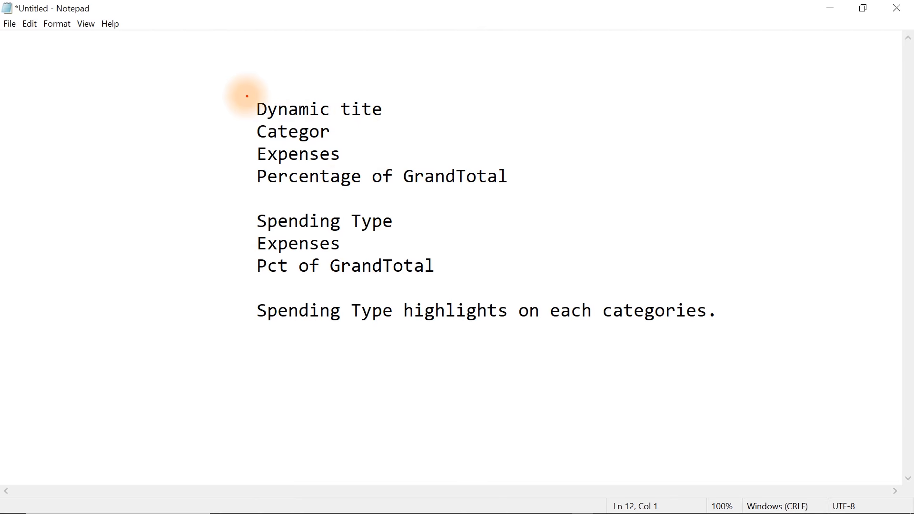
mouse_move(245, 95)
mouse_down()
mouse_move(376, 124)
mouse_move(409, 121)
mouse_up()
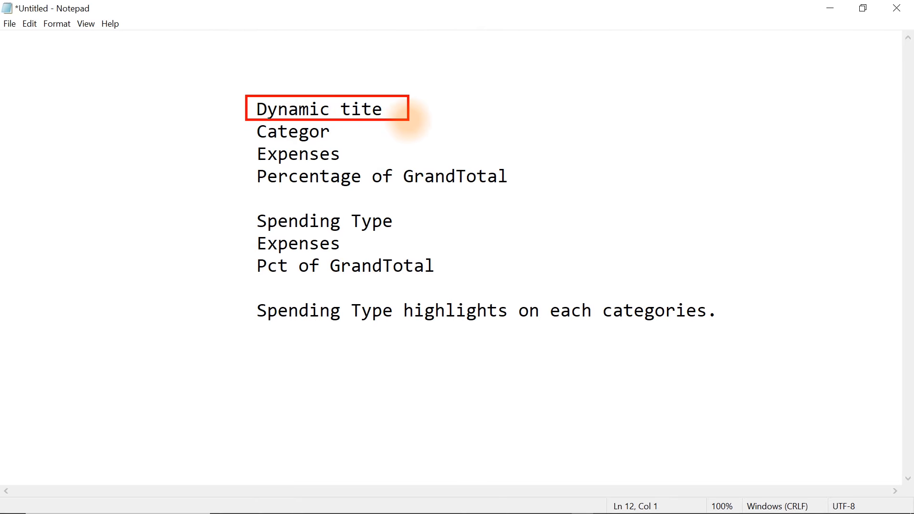
mouse_move(333, 134)
mouse_down()
mouse_move(376, 134)
mouse_move(406, 154)
mouse_up()
drag(511, 171, 536, 171)
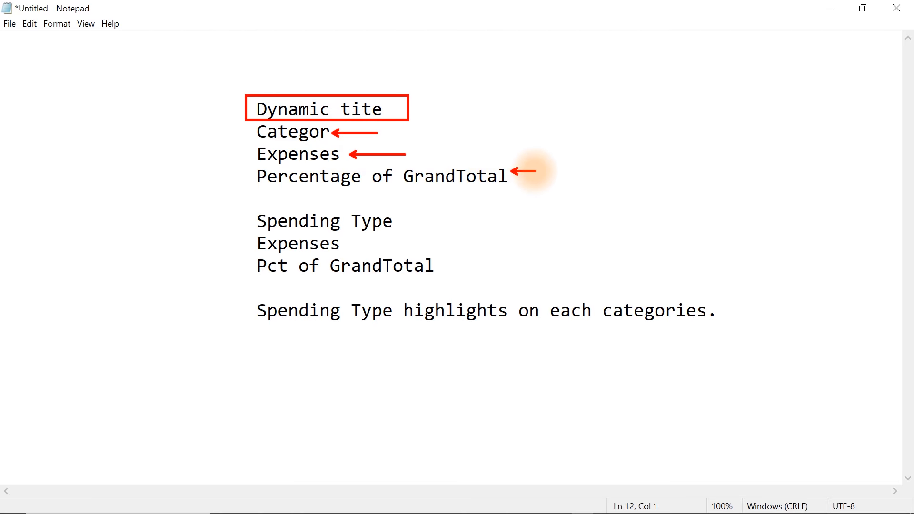
mouse_move(433, 94)
mouse_down()
mouse_move(551, 141)
mouse_move(521, 184)
mouse_up()
key(ctrl+z)
click(404, 132)
mouse_move(404, 133)
mouse_down()
mouse_move(548, 157)
mouse_move(523, 187)
mouse_up()
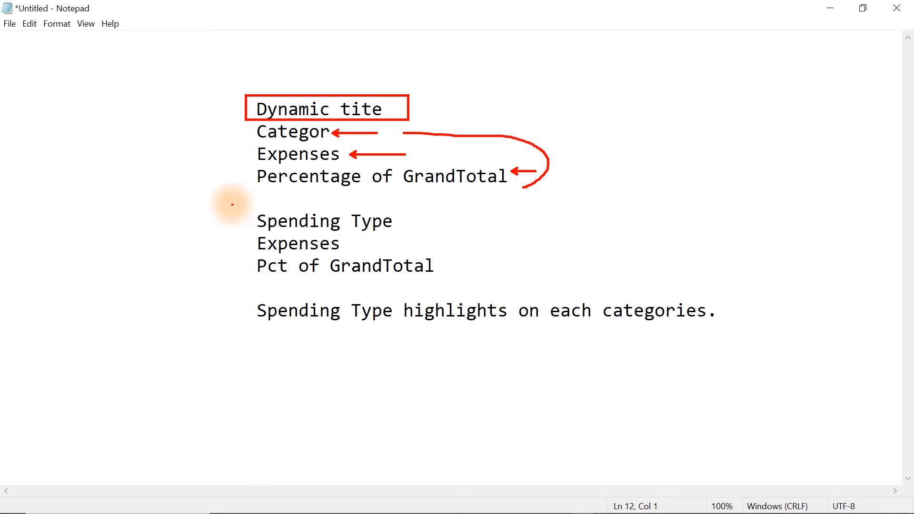
Review the notes on spending type, expenses, percentage of grand total and the spending type highlights per category
click(399, 222)
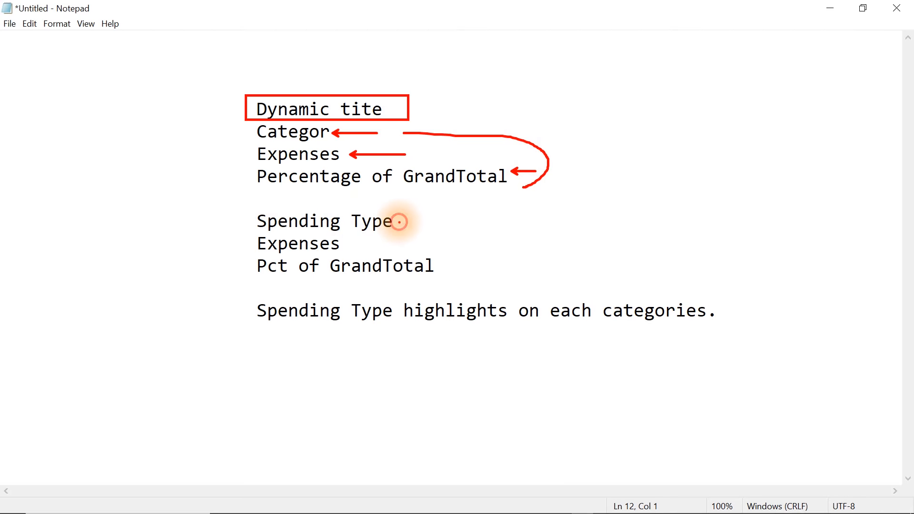
drag(399, 222, 442, 221)
click(347, 247)
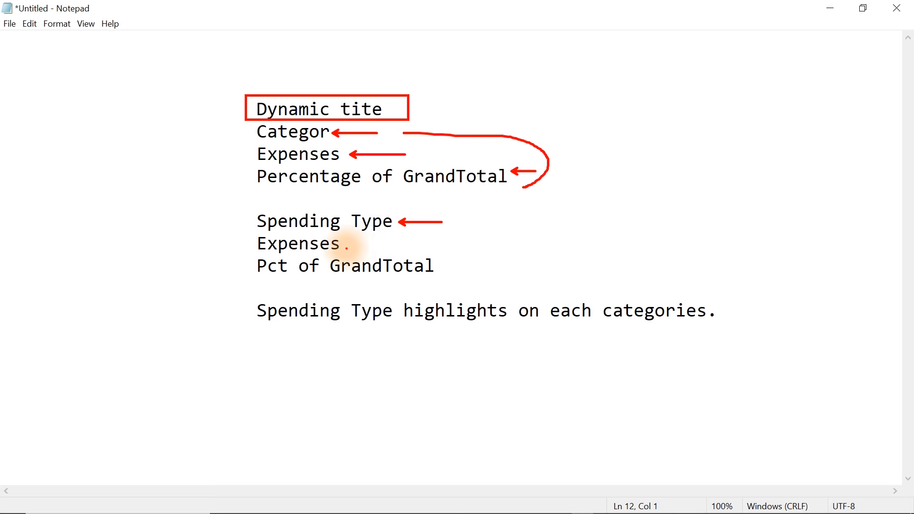
drag(346, 247, 375, 248)
drag(436, 265, 463, 268)
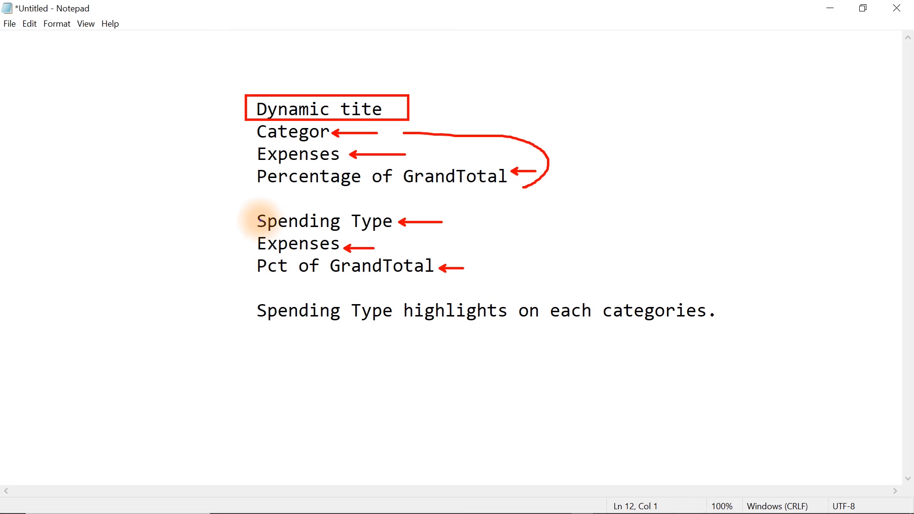
key(b)
drag(252, 310, 206, 310)
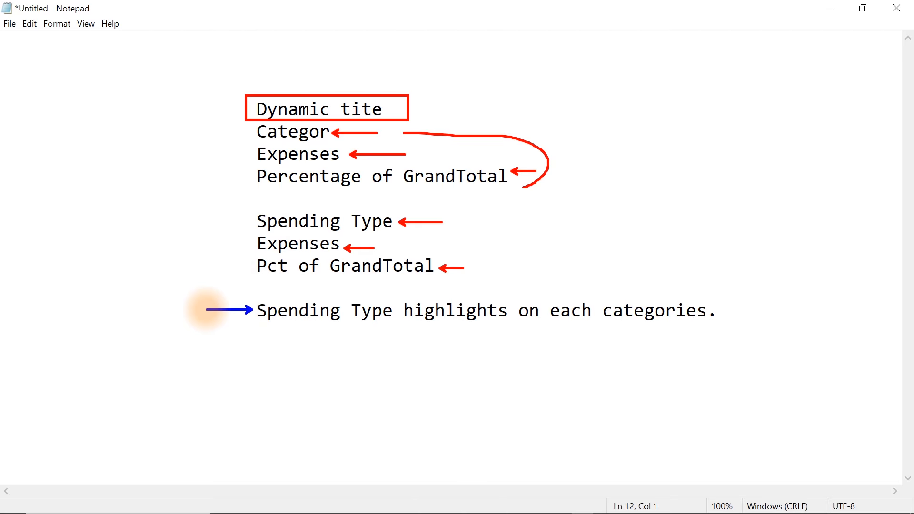
drag(248, 134, 215, 135)
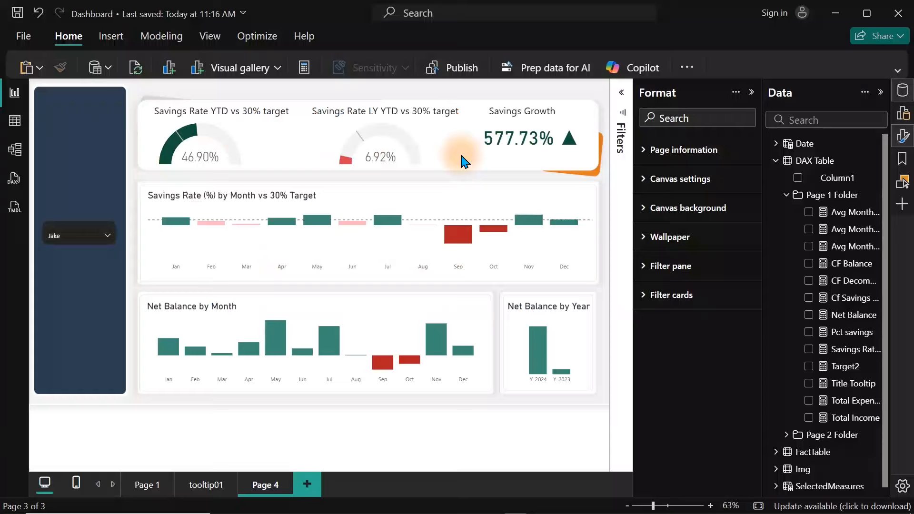
Add a new report page and set its page type to Tooltip
click(307, 487)
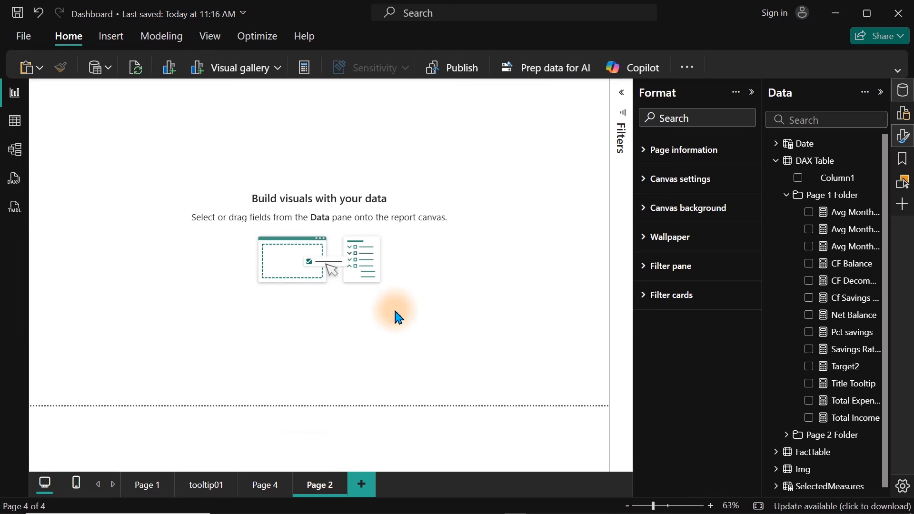
click(652, 158)
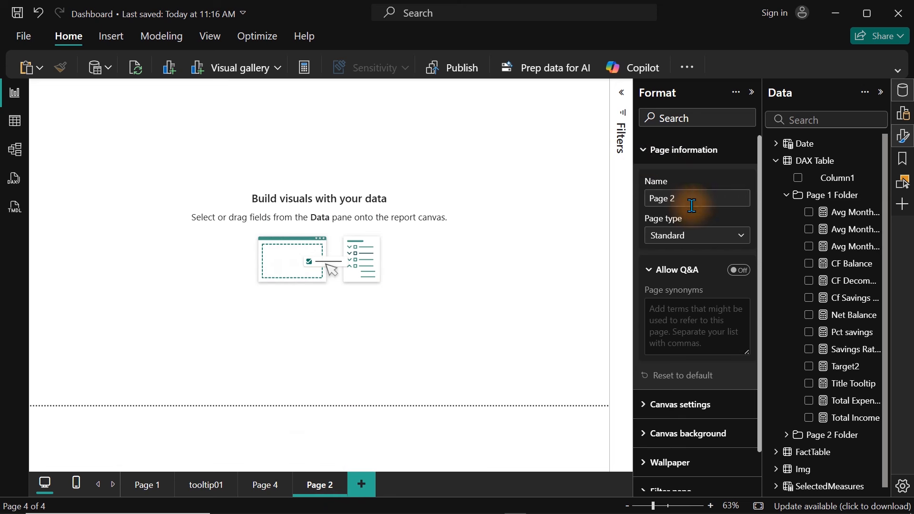
click(706, 246)
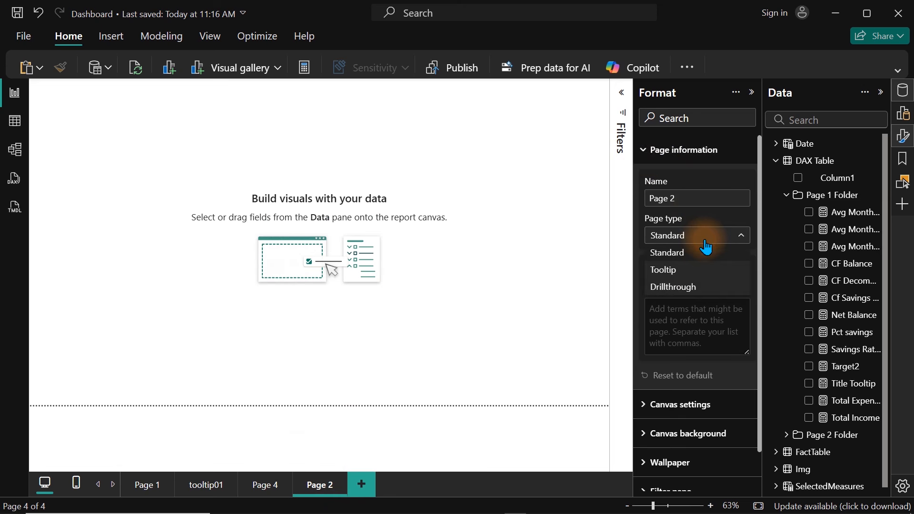
click(677, 273)
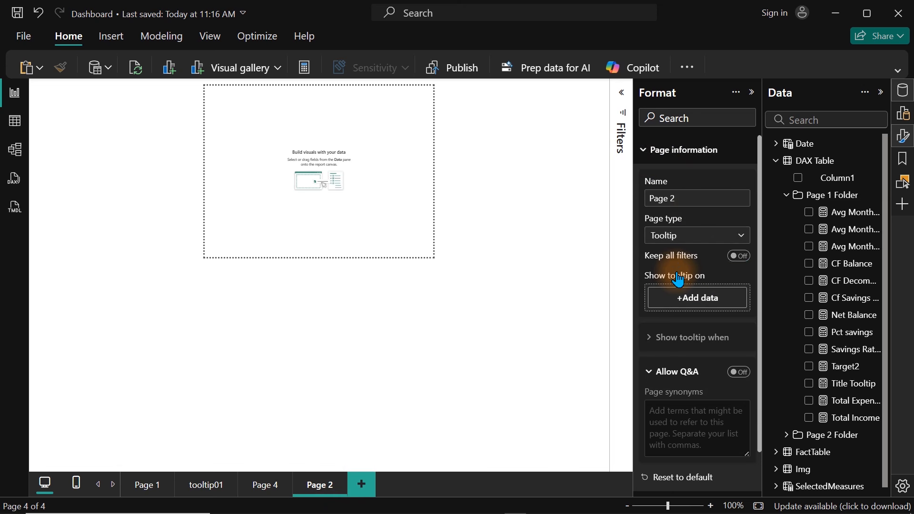
click(691, 157)
Set the tooltip page's canvas to a custom size of 400 px high by 250 px wide
click(662, 183)
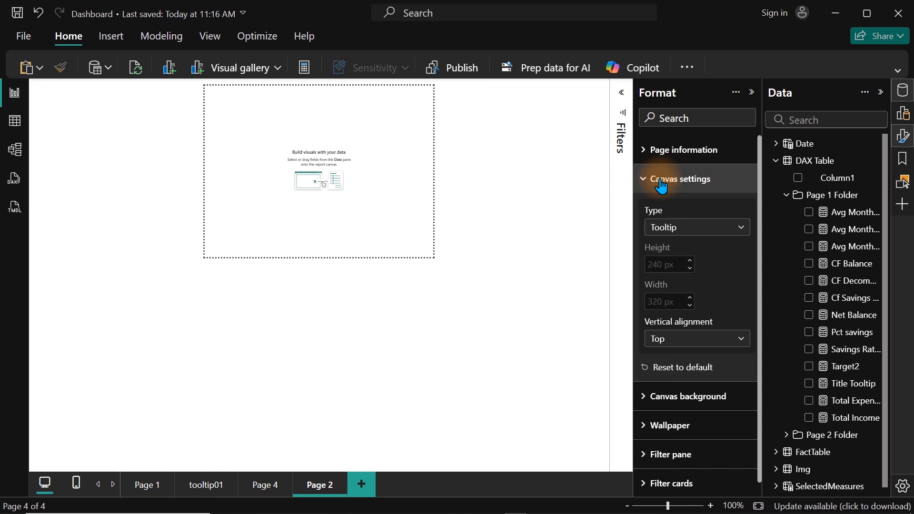
click(677, 233)
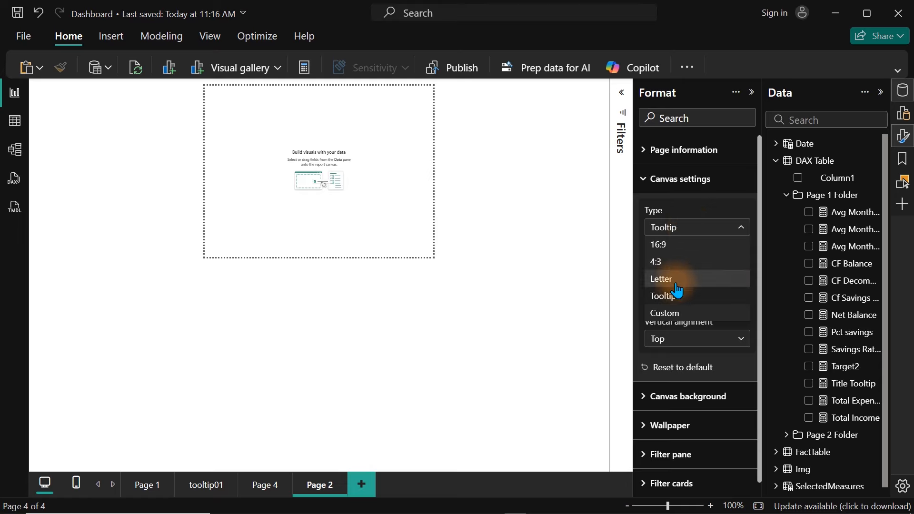
click(674, 315)
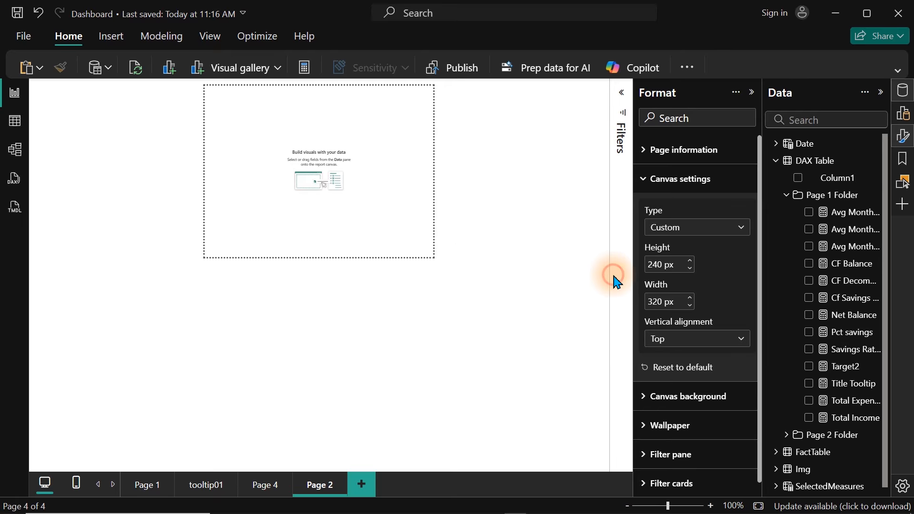
double_click(660, 267)
text(400)
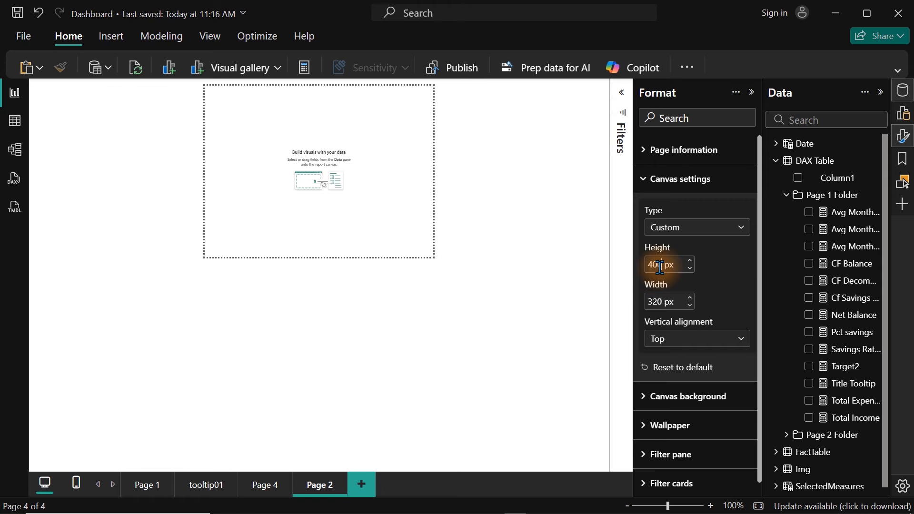
key(Tab)
text(2)
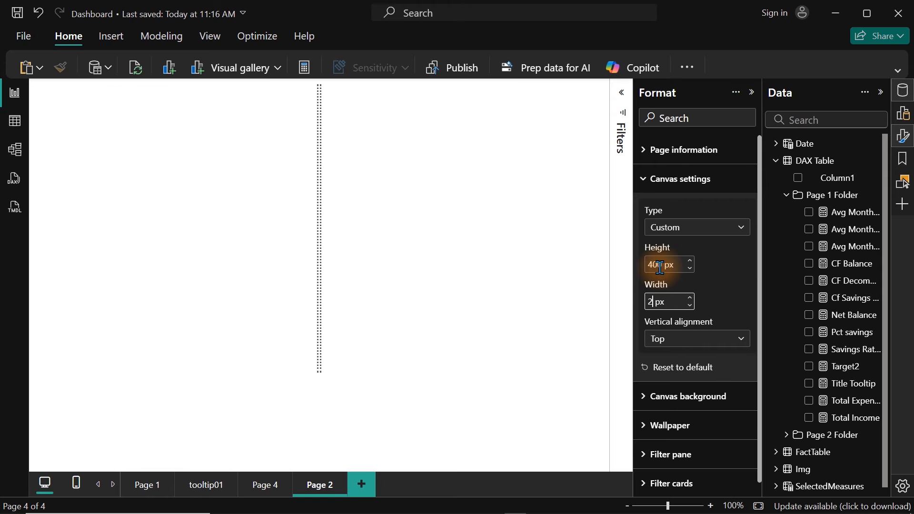
text(50)
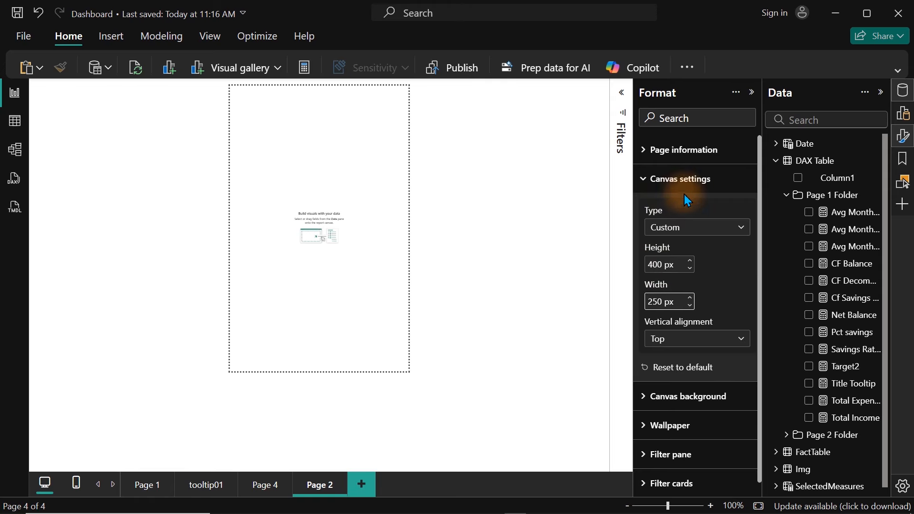
click(681, 181)
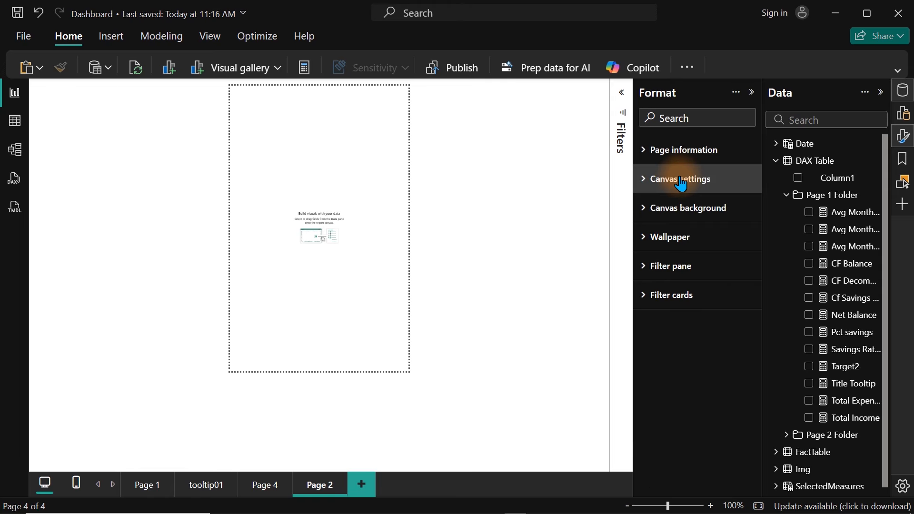
Set the tooltip page canvas's vertical alignment to Middle
click(657, 214)
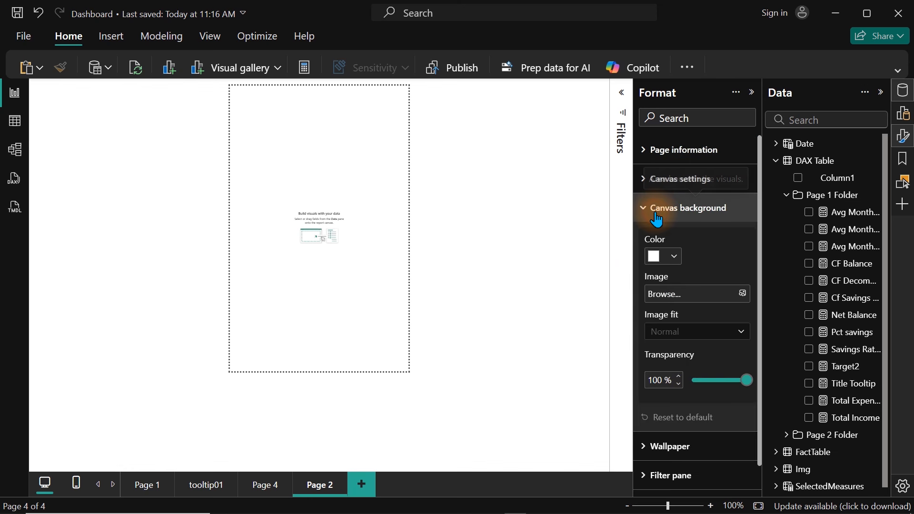
click(658, 209)
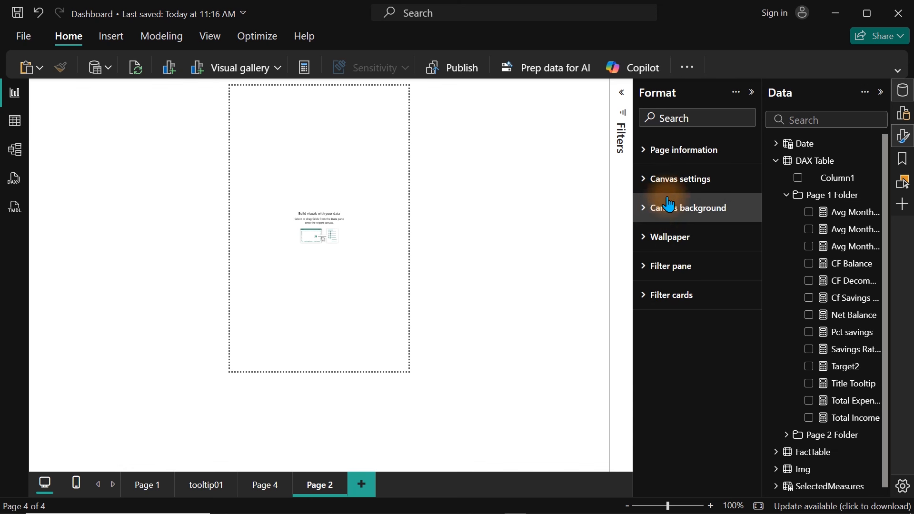
click(673, 183)
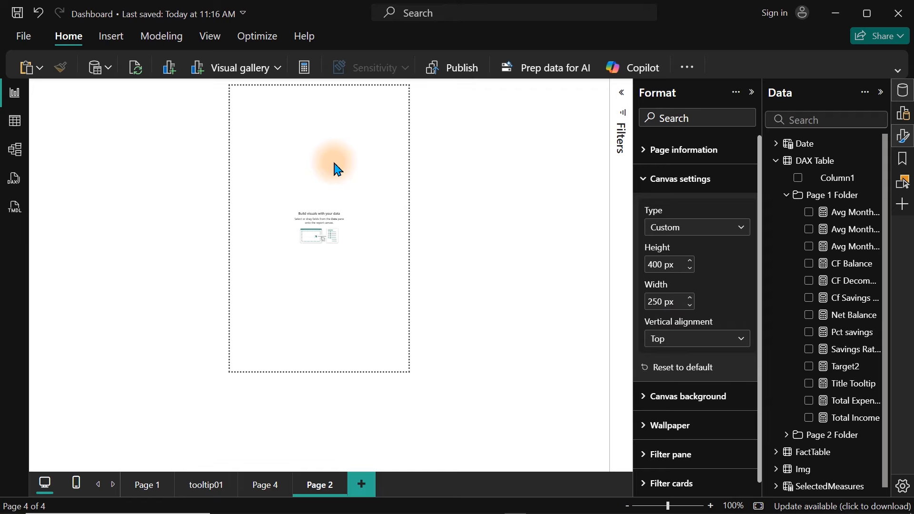
click(713, 344)
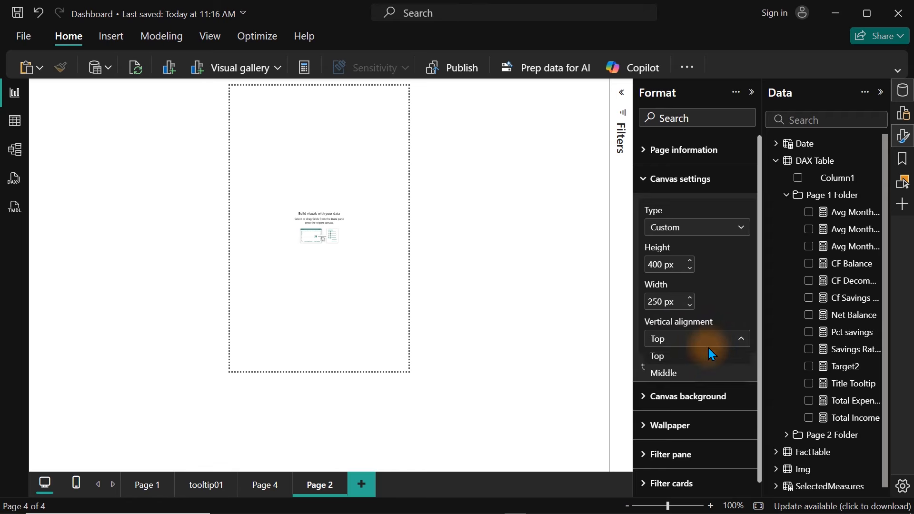
click(678, 376)
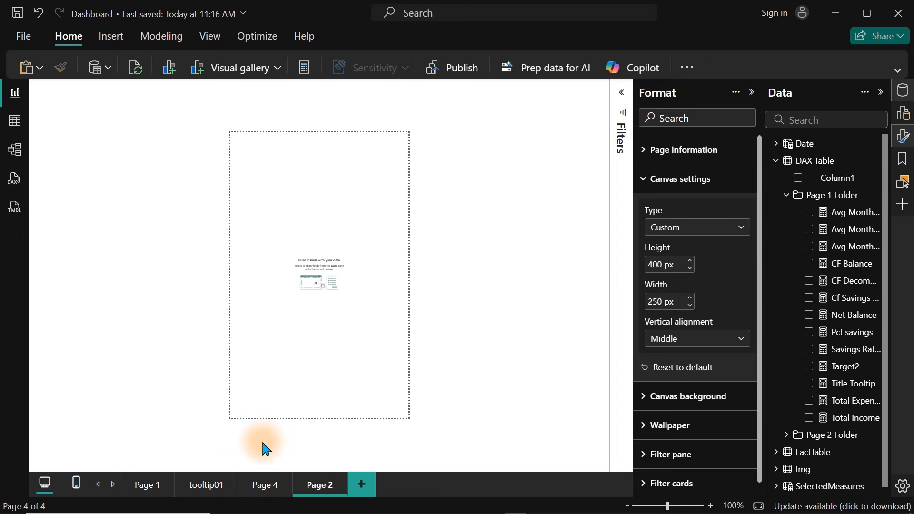
Clear the person slicer's selection on Page 4 and check a bar's tooltip in the monthly savings rate chart
click(256, 486)
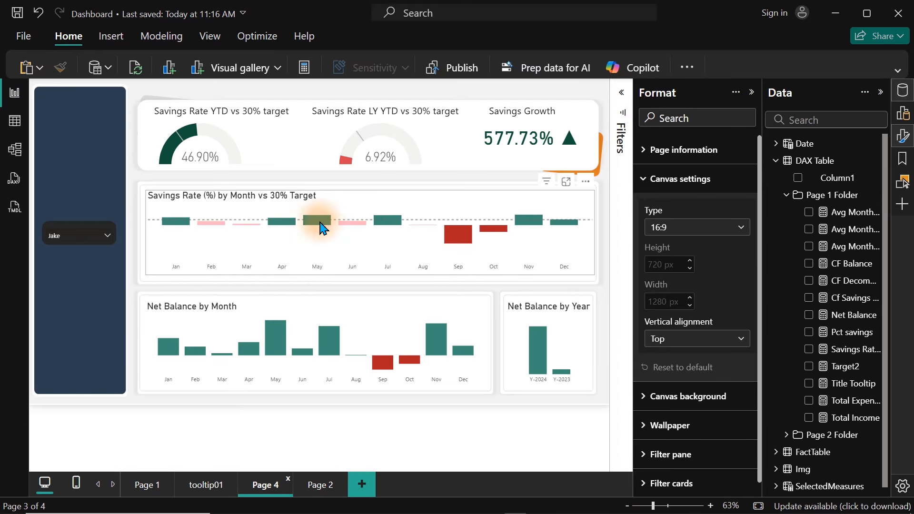
click(79, 235)
click(52, 262)
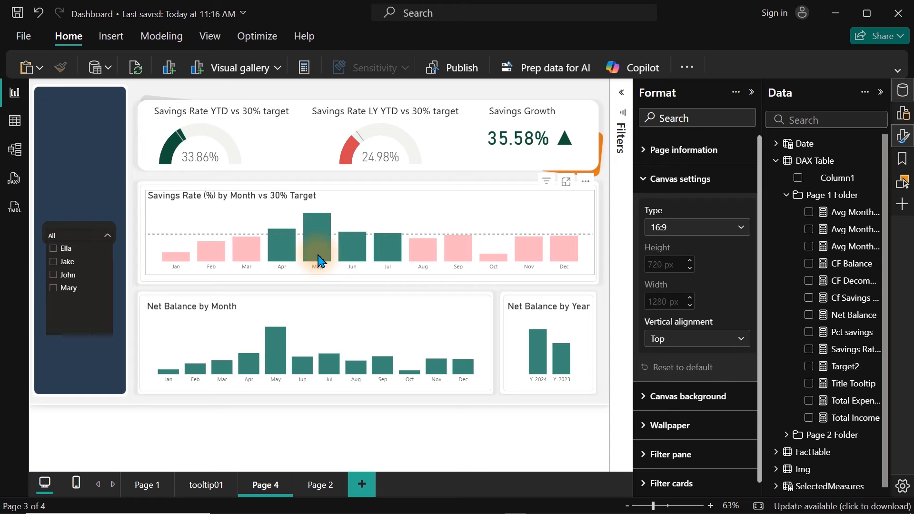
mouse_move(319, 261)
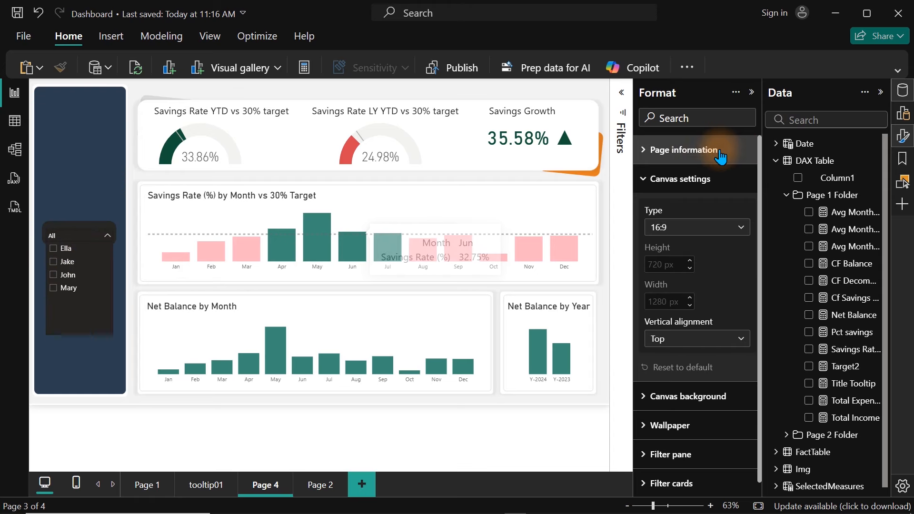
Assign Page 2 as the report page tooltip of the "Savings Rate (%) by Month vs 30% Target" chart
click(697, 151)
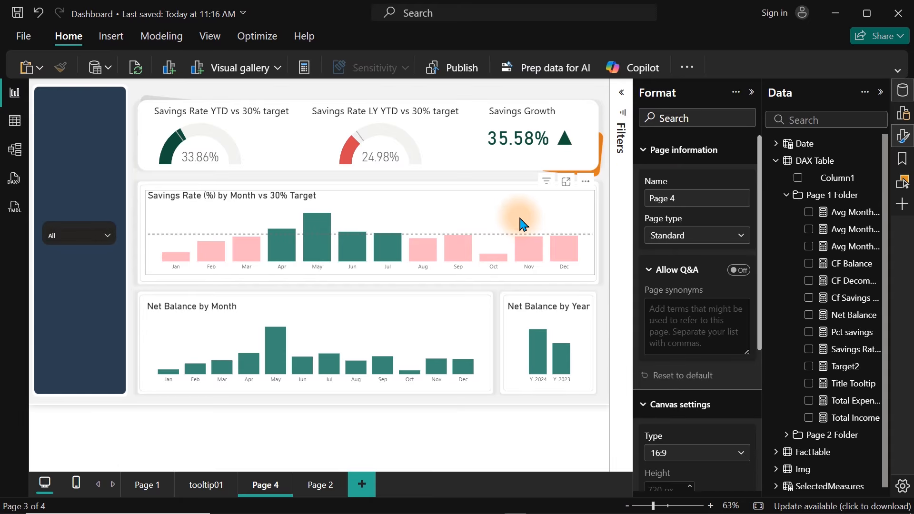
click(452, 220)
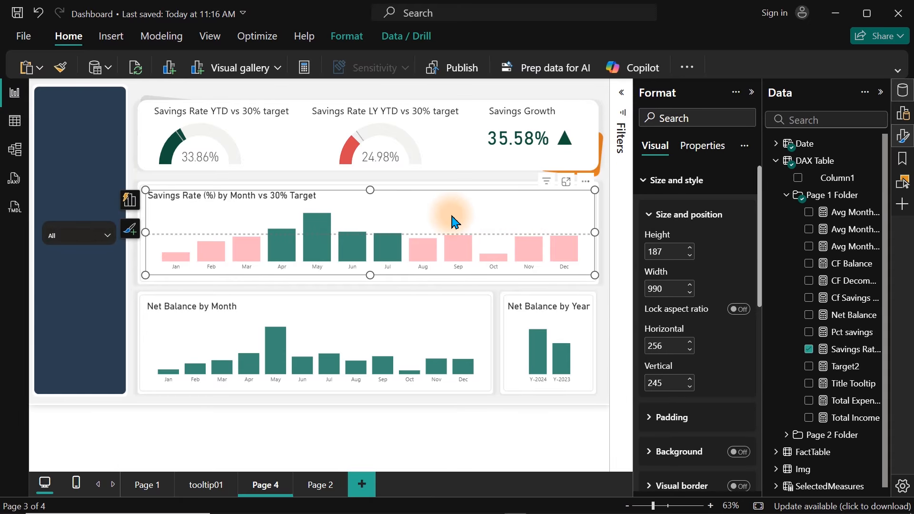
click(677, 187)
click(696, 148)
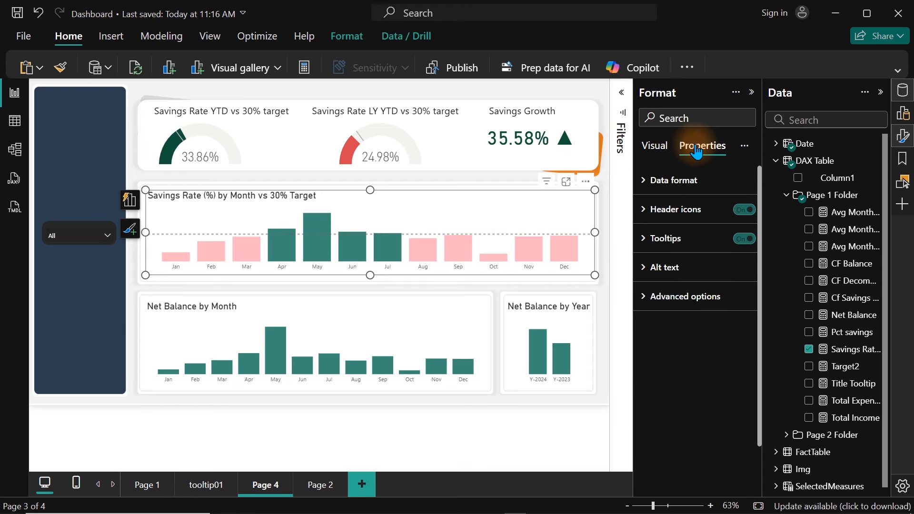
click(644, 238)
click(694, 348)
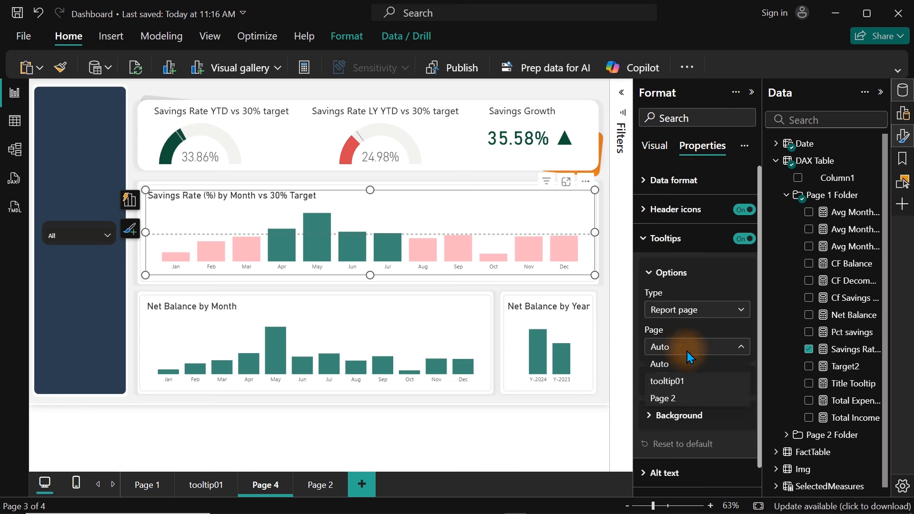
click(673, 408)
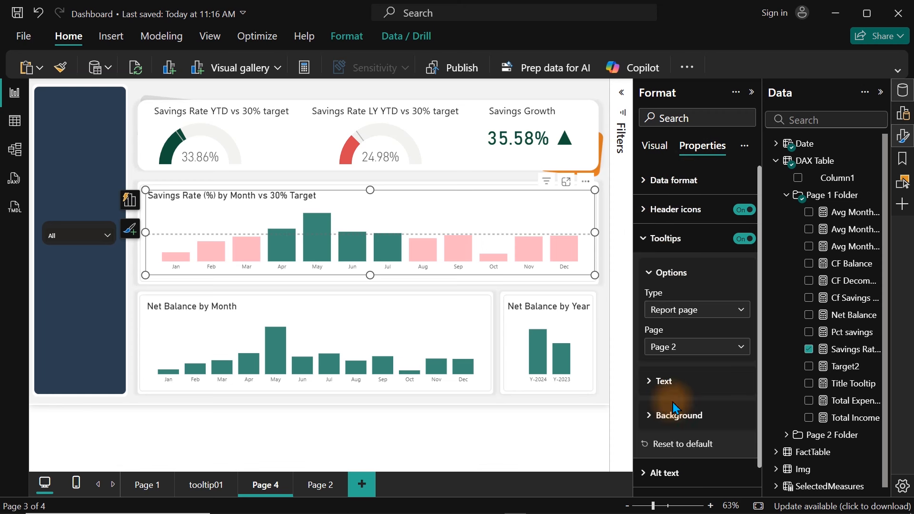
mouse_move(384, 250)
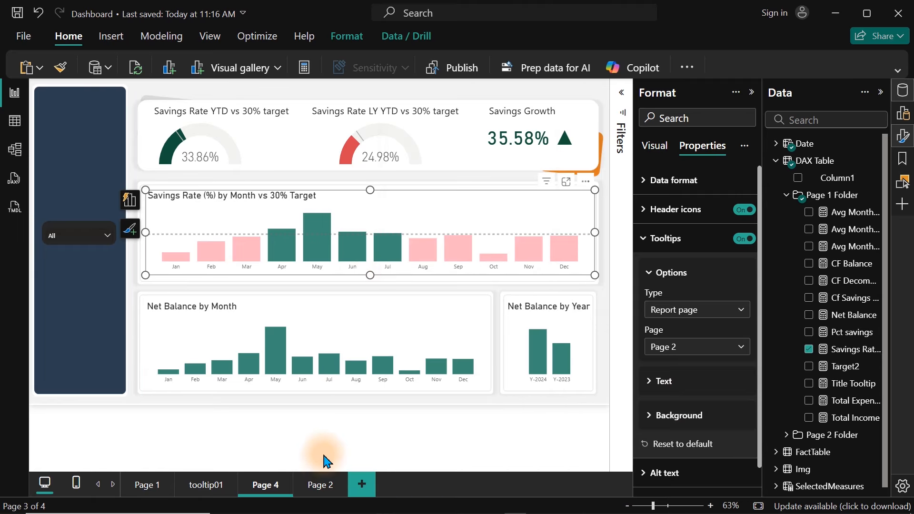
On Page 2, find the FactTable Category field and add it to the canvas as a new visual
click(322, 486)
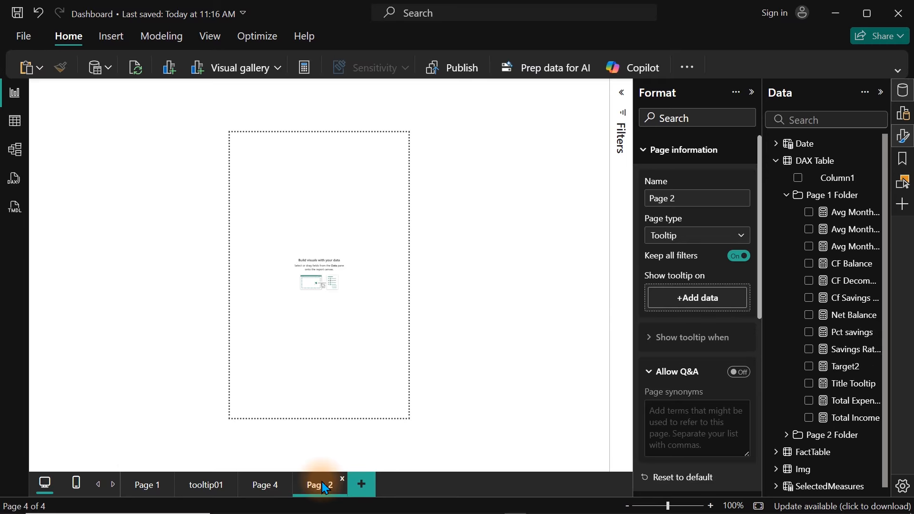
click(904, 143)
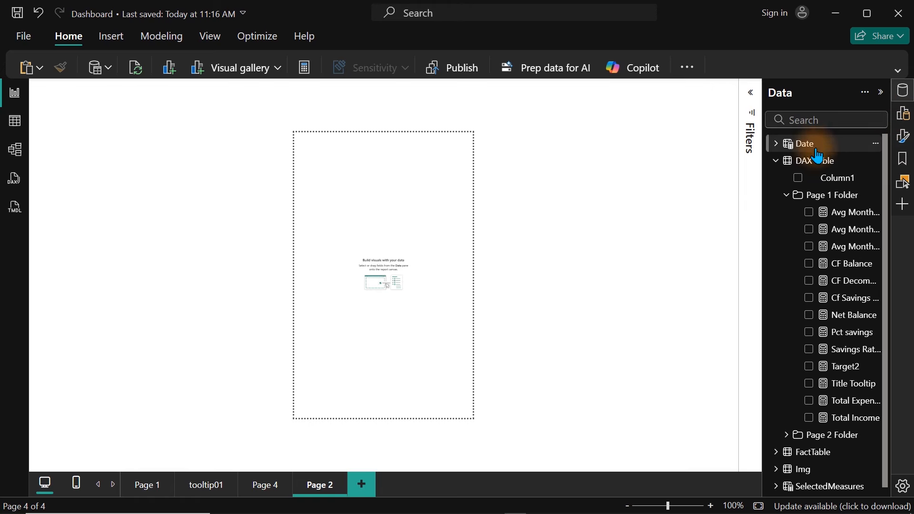
click(798, 118)
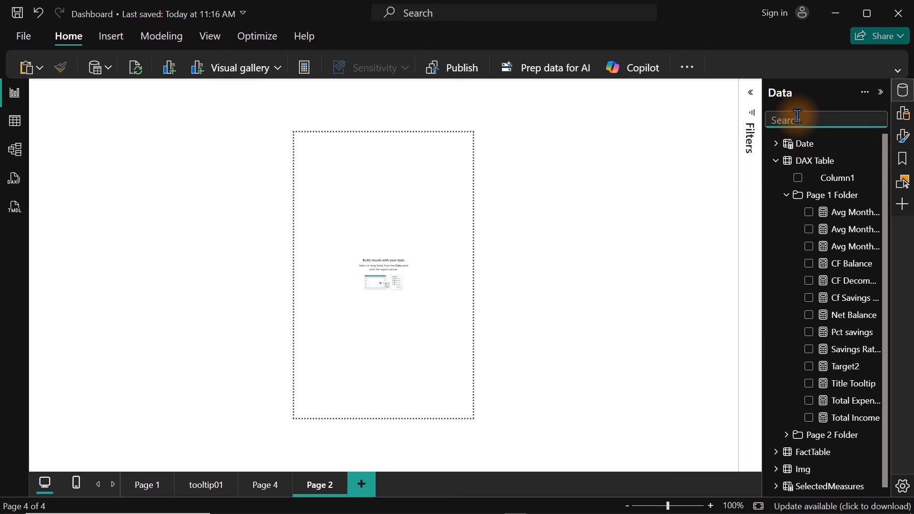
text(cat)
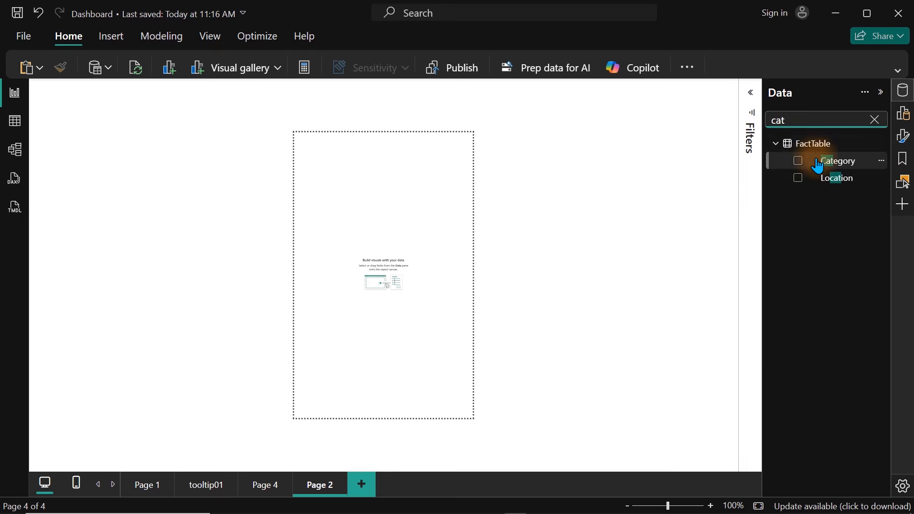
click(801, 166)
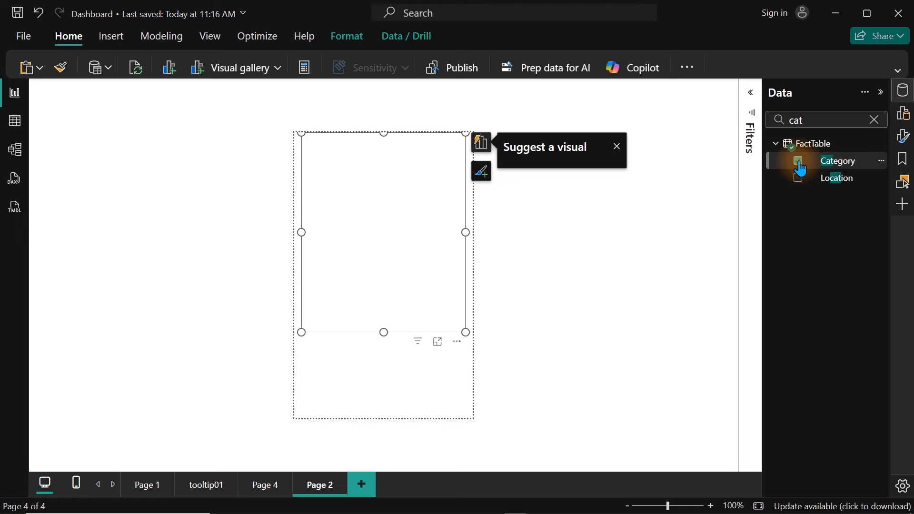
Add the Total Expenses measure to the category visual and change the visual type to Table
click(875, 120)
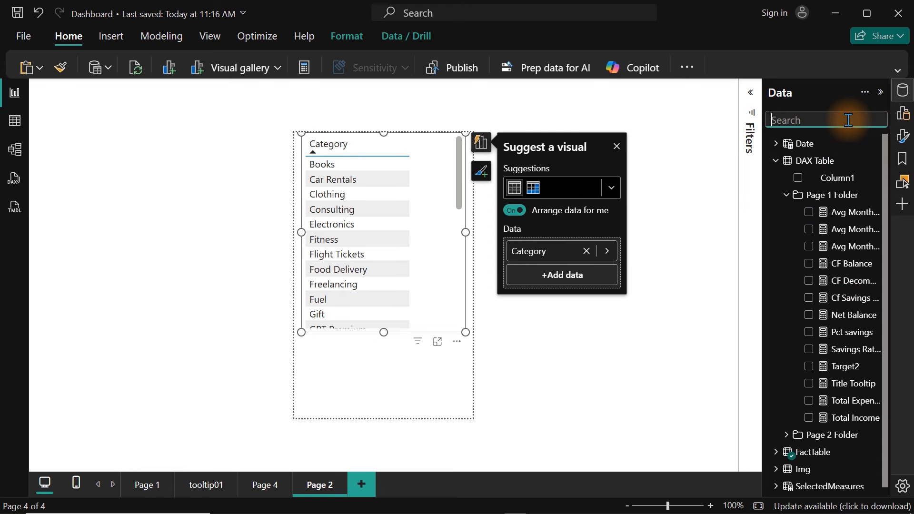
text(ex)
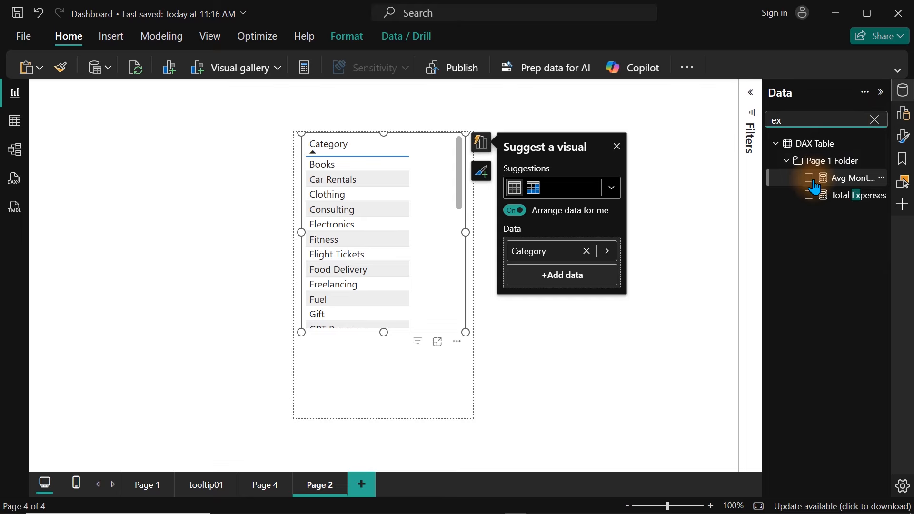
click(810, 198)
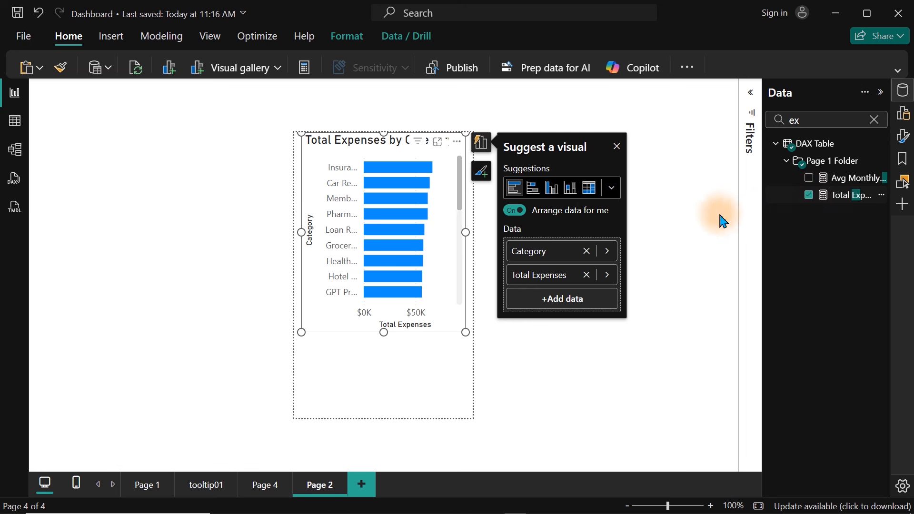
click(611, 191)
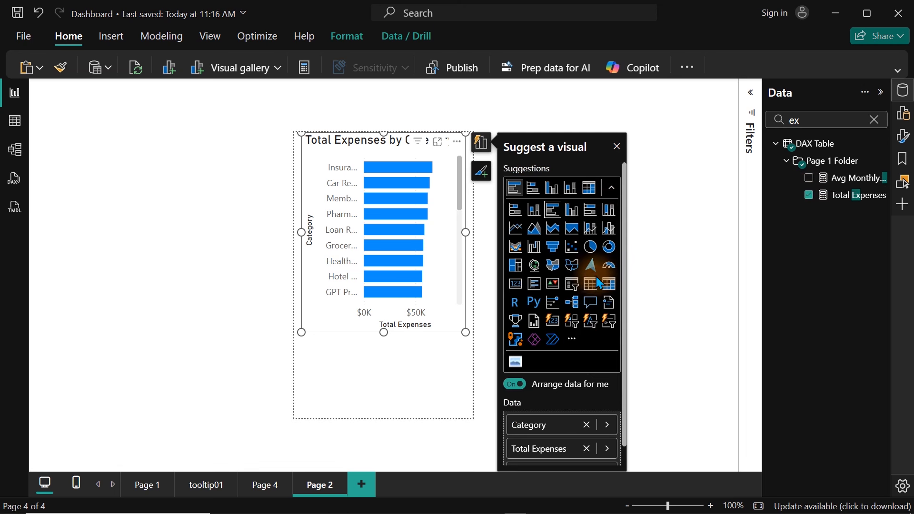
click(593, 290)
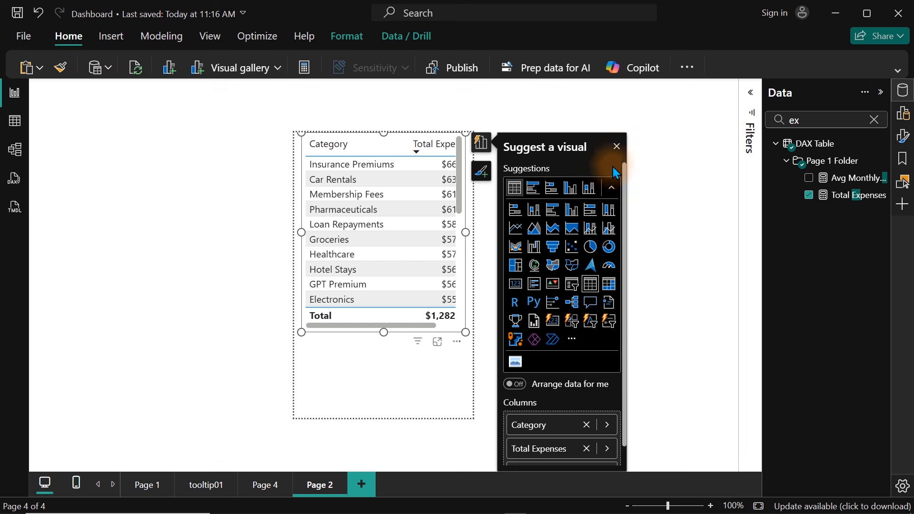
Rename the table visual's Total Expenses column to Expenses and widen the table to the full width of Page 2
click(617, 146)
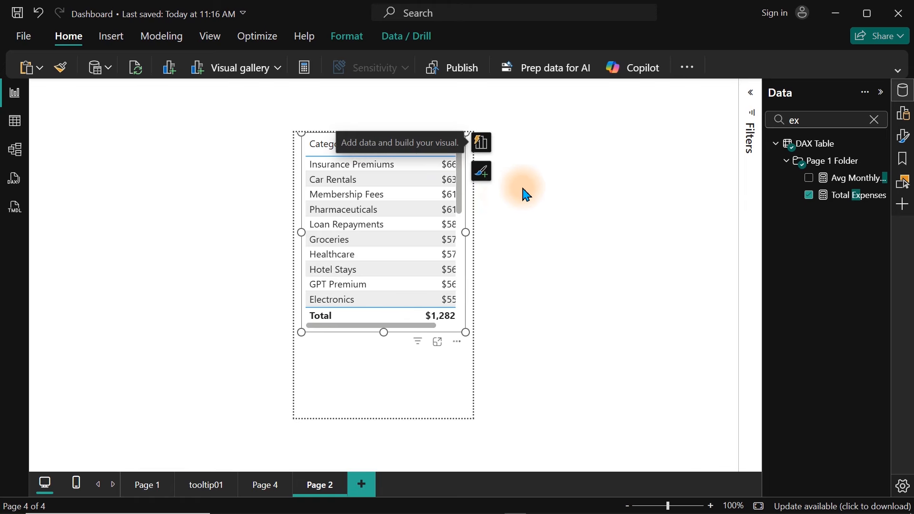
click(480, 150)
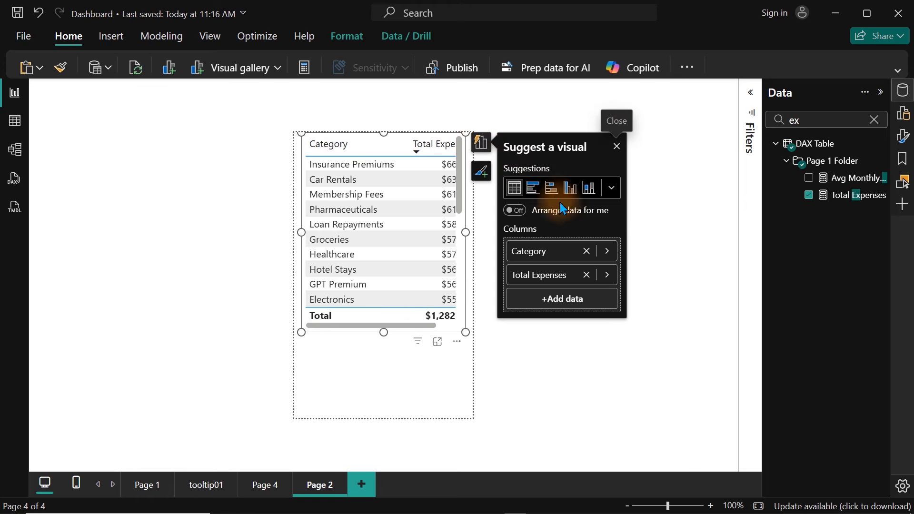
click(543, 275)
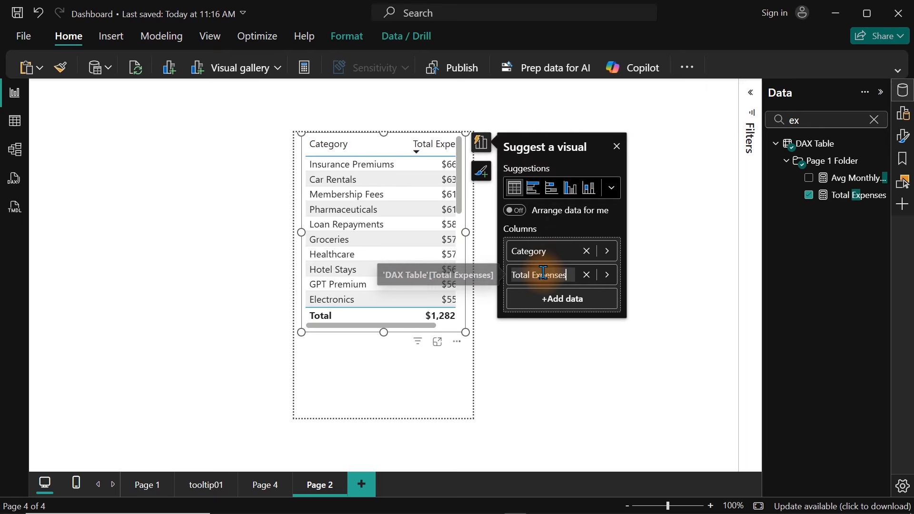
key(Delete)
key(Delete)
key(Delete)
key(Delete)
key(Delete)
key(Delete)
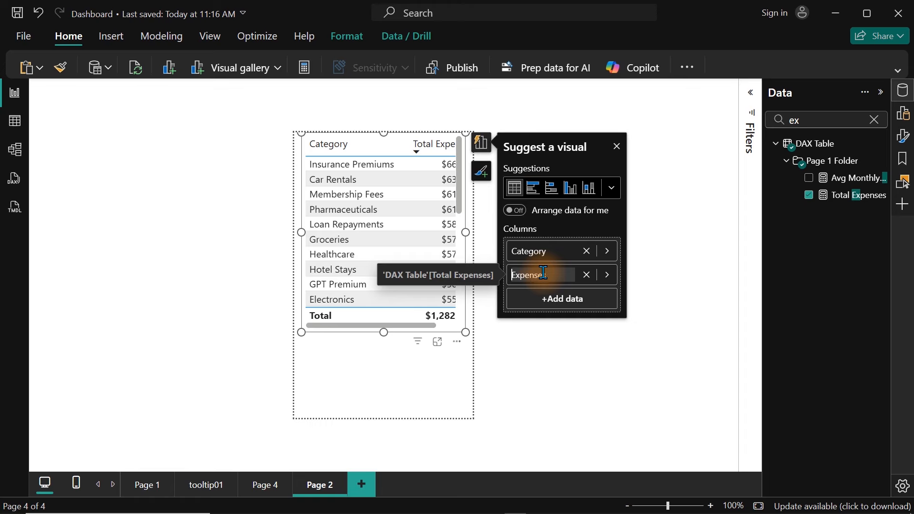
key(Return)
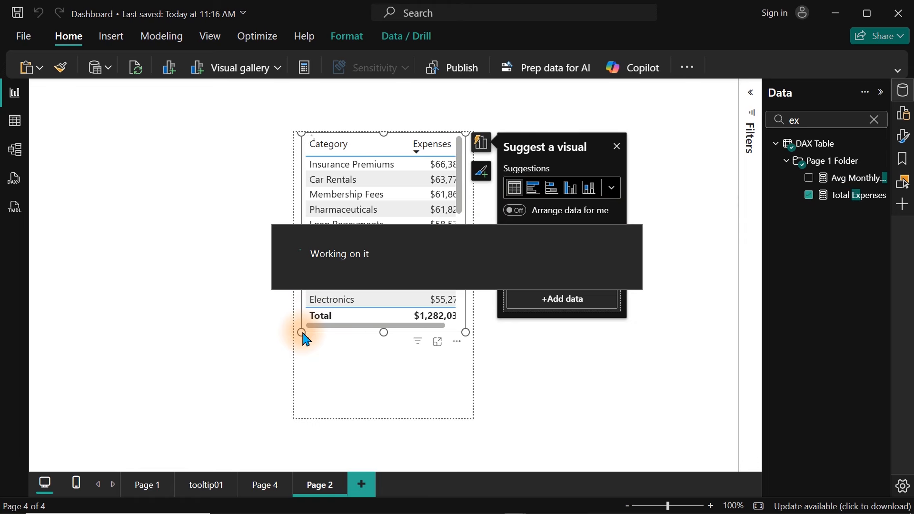
click(289, 343)
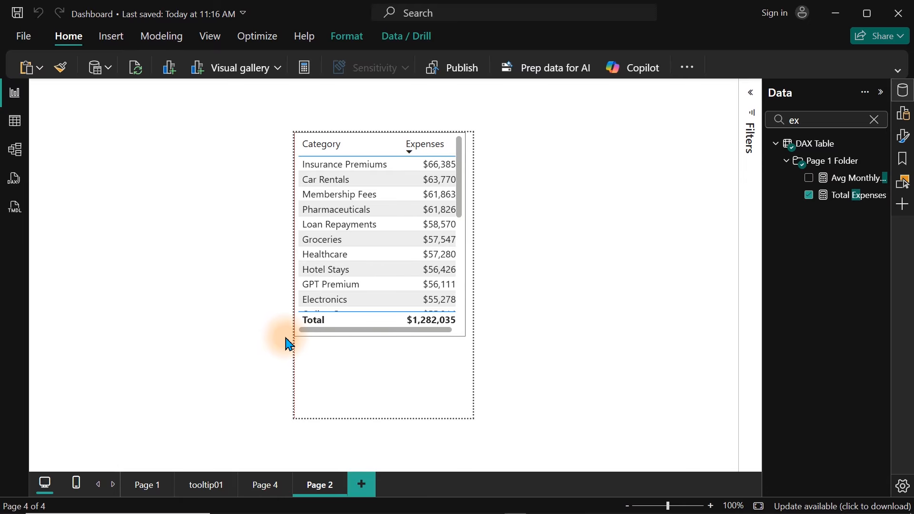
click(481, 339)
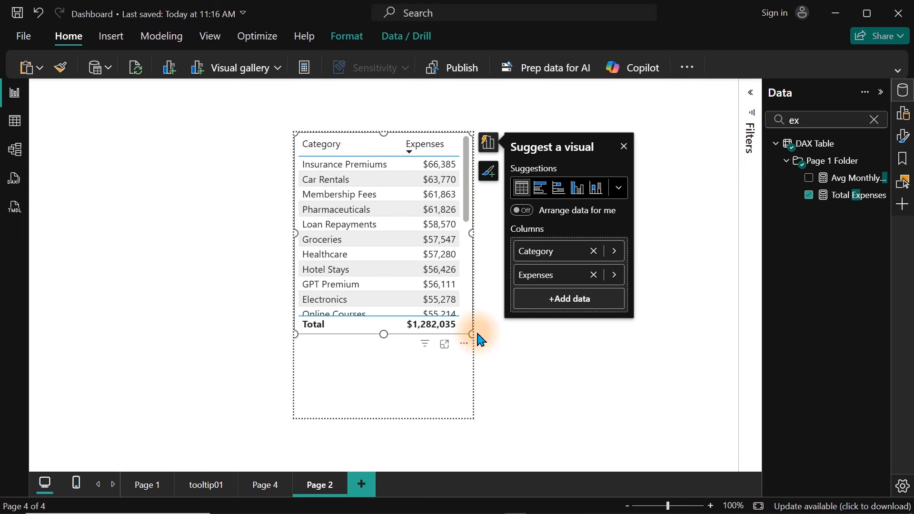
Check the May bar's tooltip in the savings rate chart on Page 4 and return to Page 2
click(257, 483)
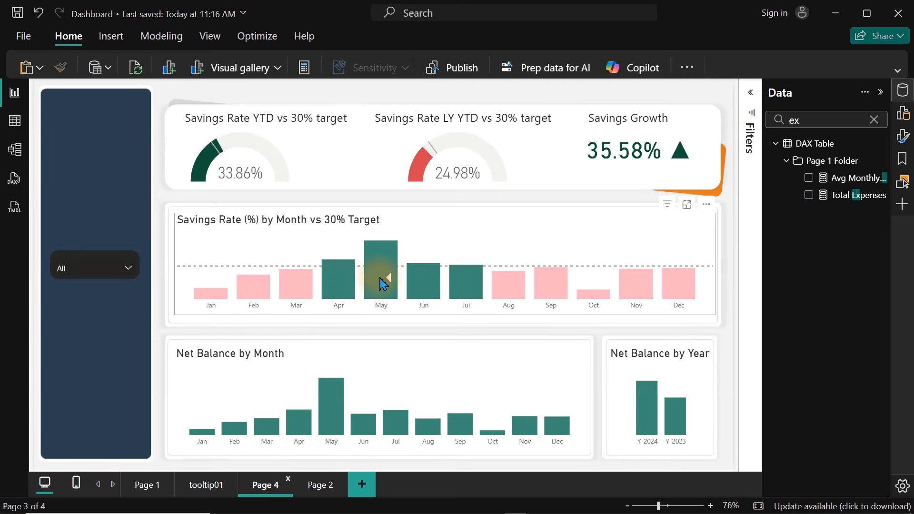
mouse_move(380, 278)
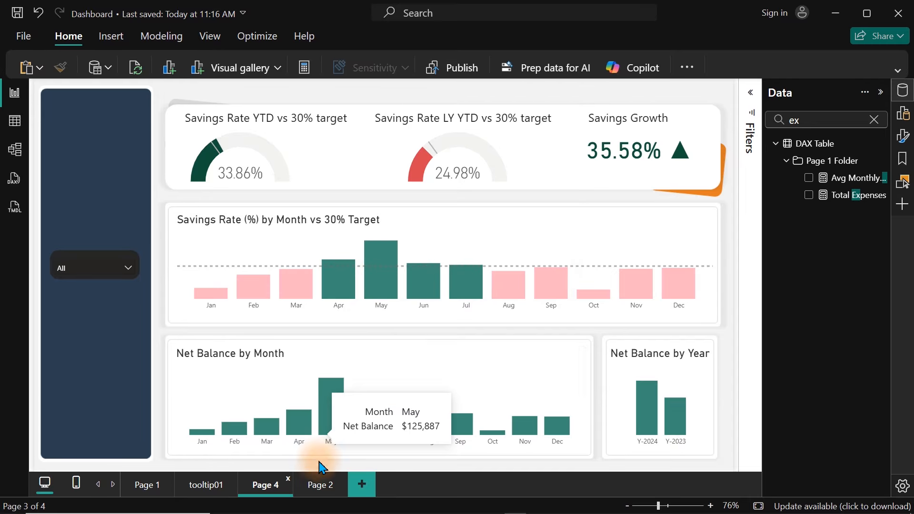
click(318, 486)
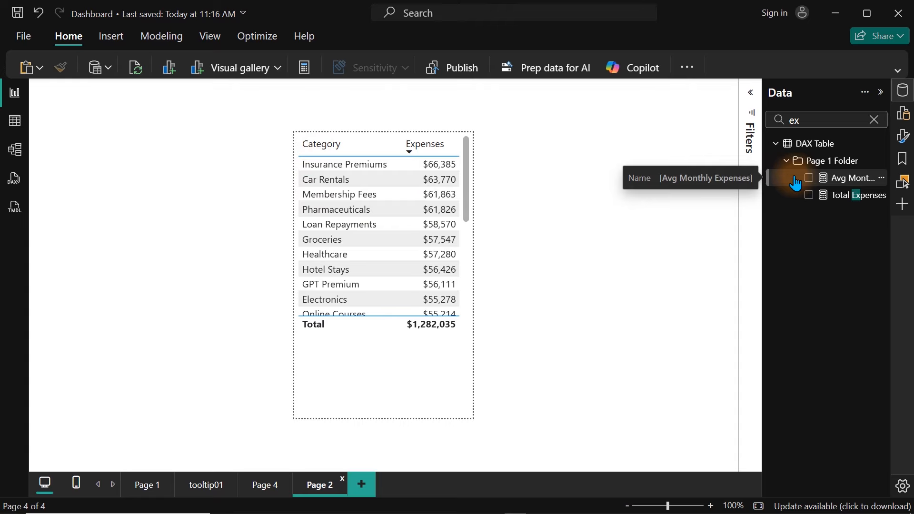
In Table view, create a calculated table with the formula Category Table = ALL(FactTable[Category])
click(13, 128)
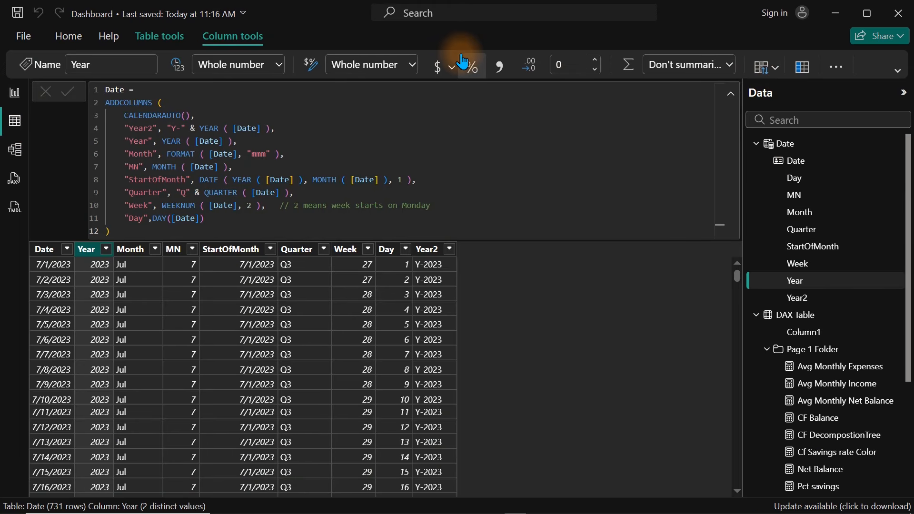
click(153, 42)
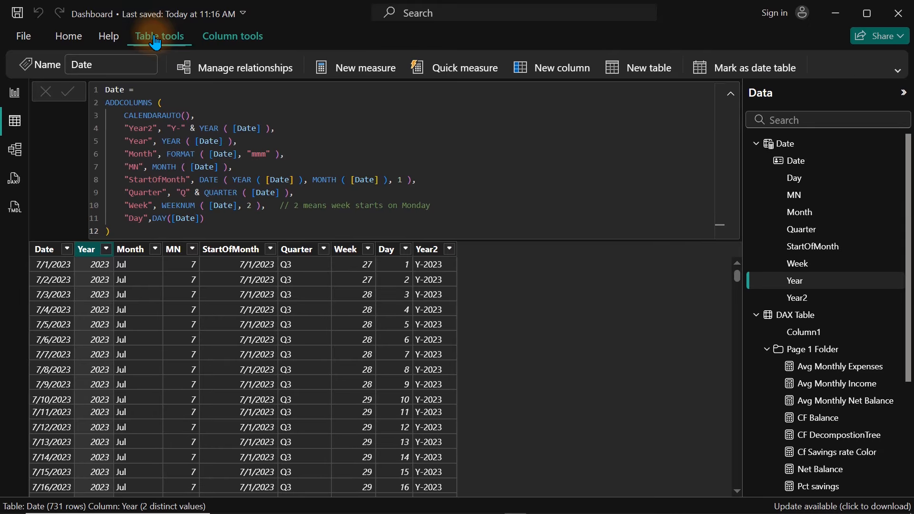
click(659, 77)
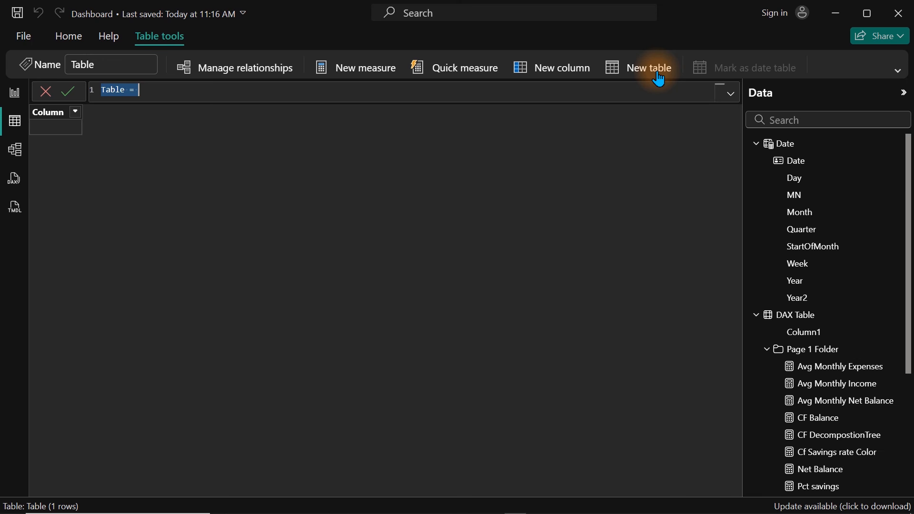
text(Category Table = )
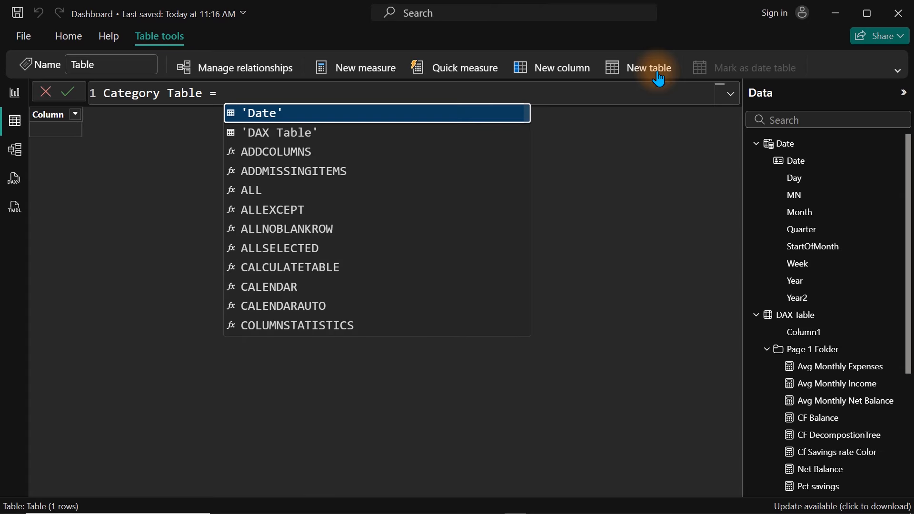
text(all)
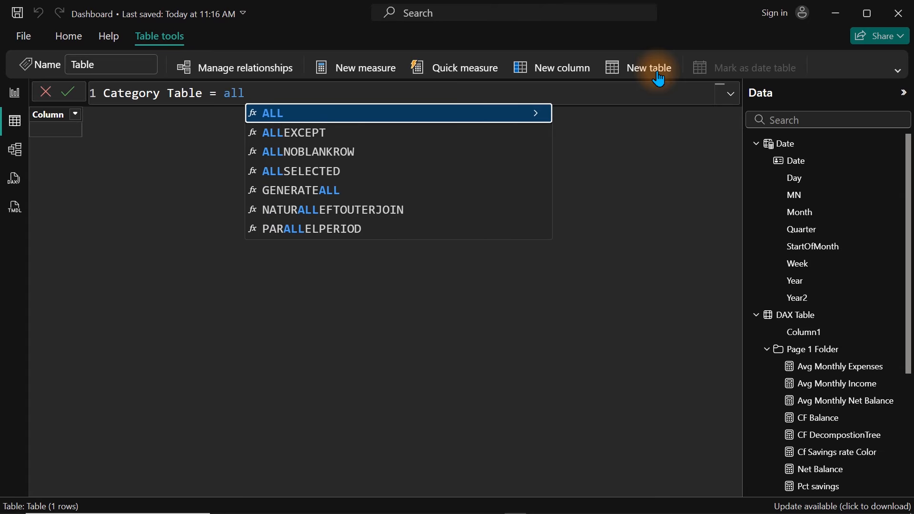
key(Tab)
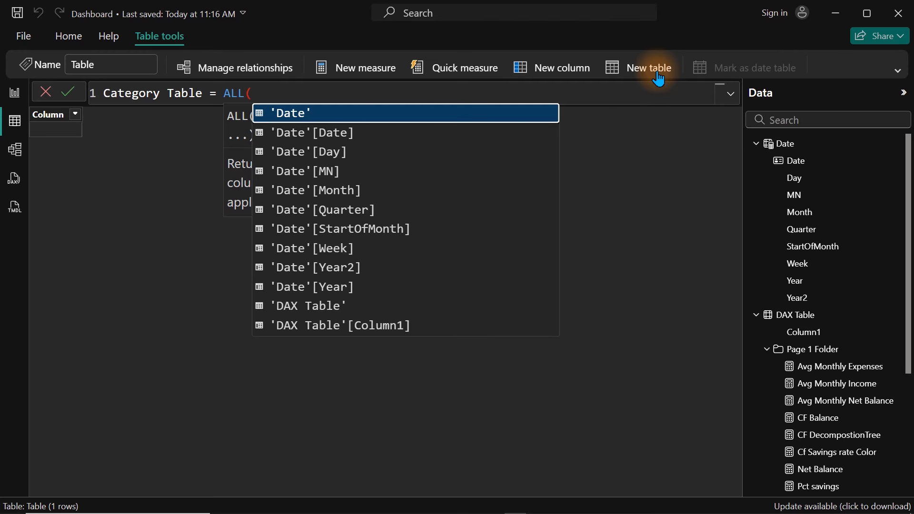
key(Escape)
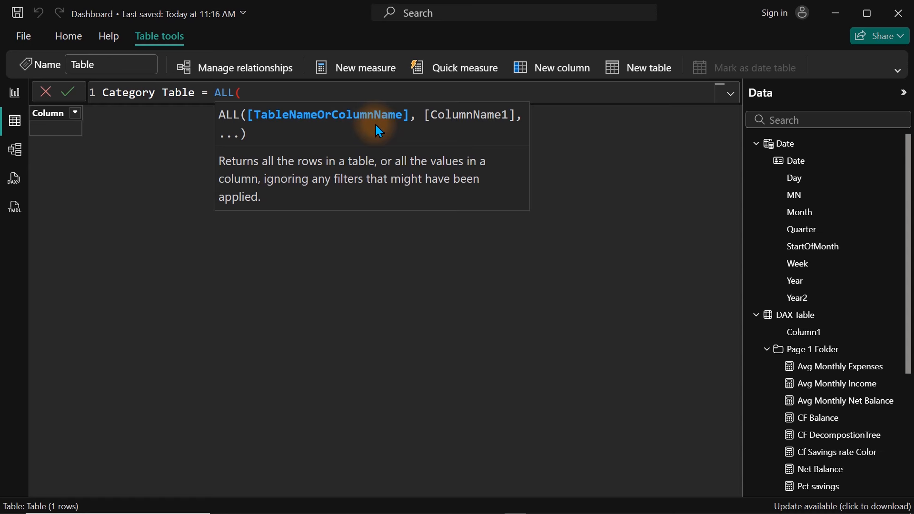
text(cat)
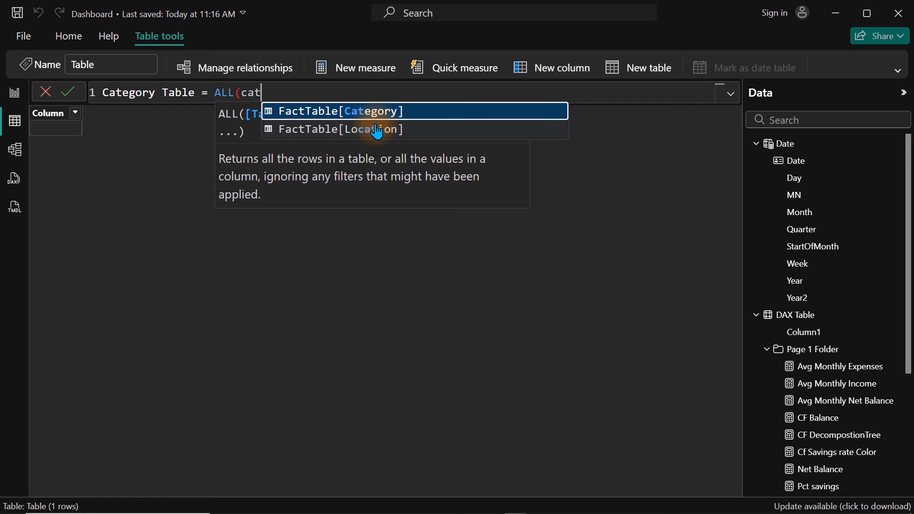
key(Tab)
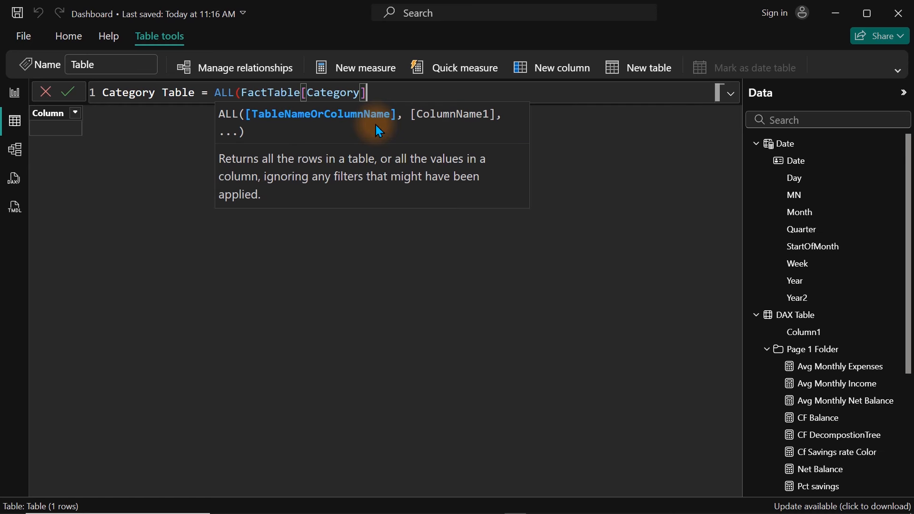
text())
key(Return)
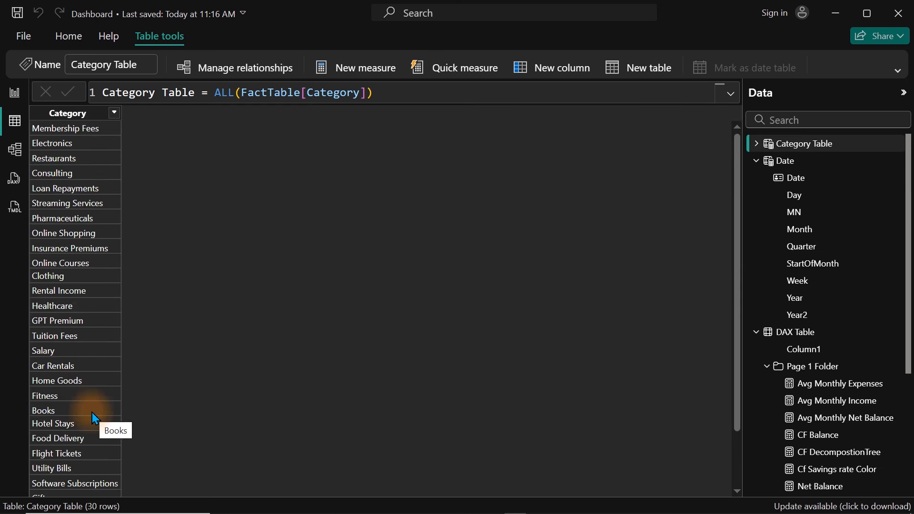
Extend the Category Table formula with FactTable[Spending Type] as a second column in ALL
click(367, 95)
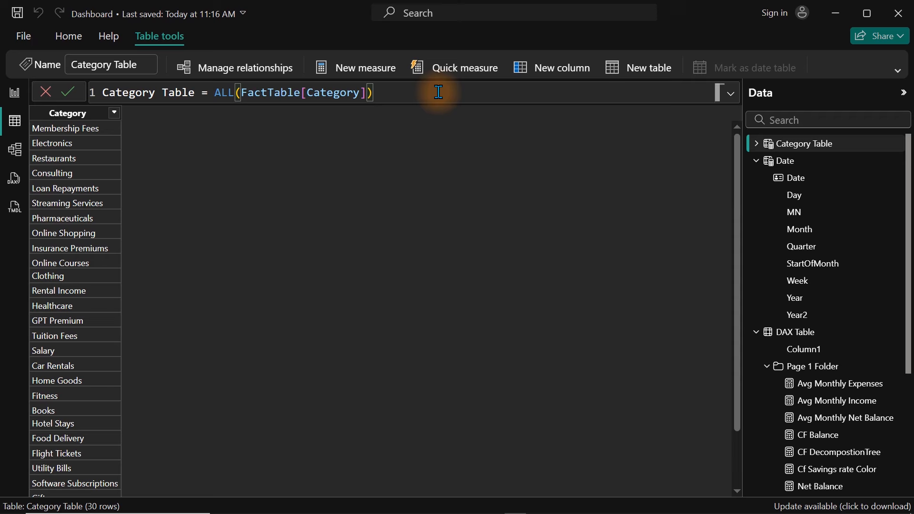
text(,)
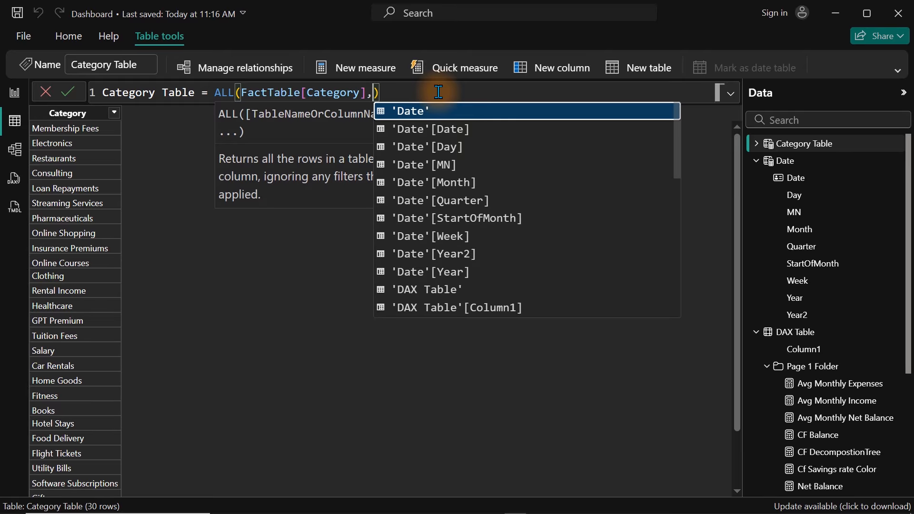
text(s)
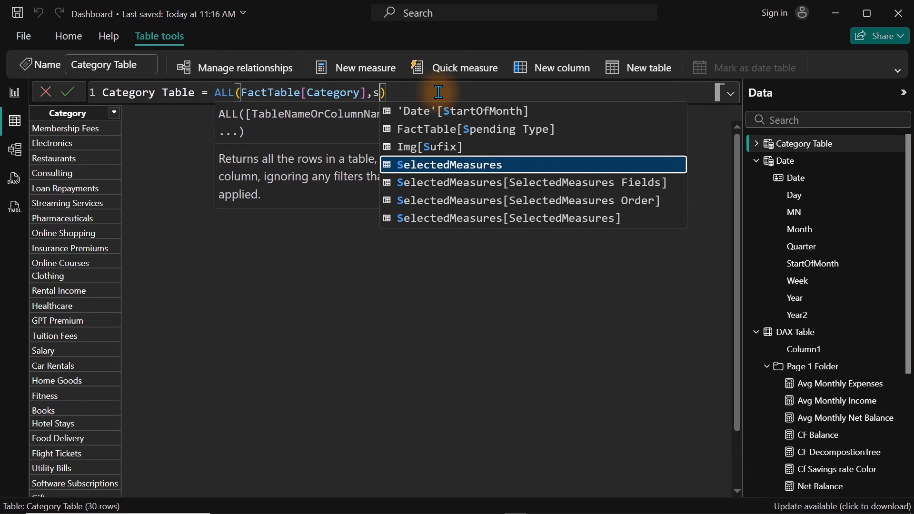
key(Up)
key(Up)
key(Tab)
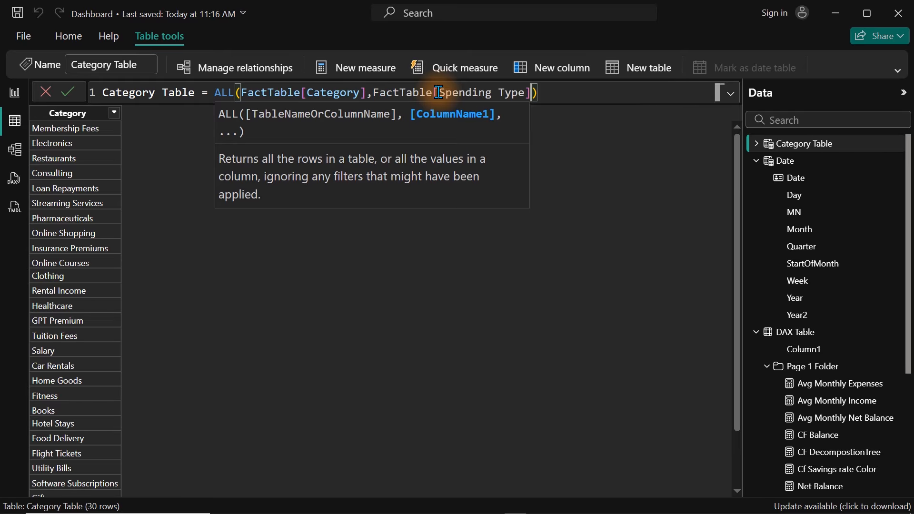
key(Return)
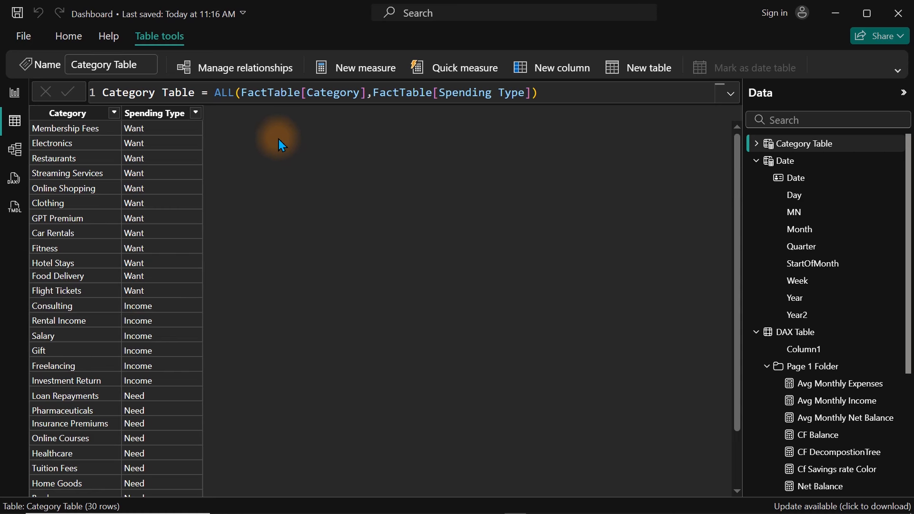
Add the calculated column Highlight = IF('Category Table'[Spending Type] = "Need", "|","|") to Category Table and return to Report view
right_click(160, 116)
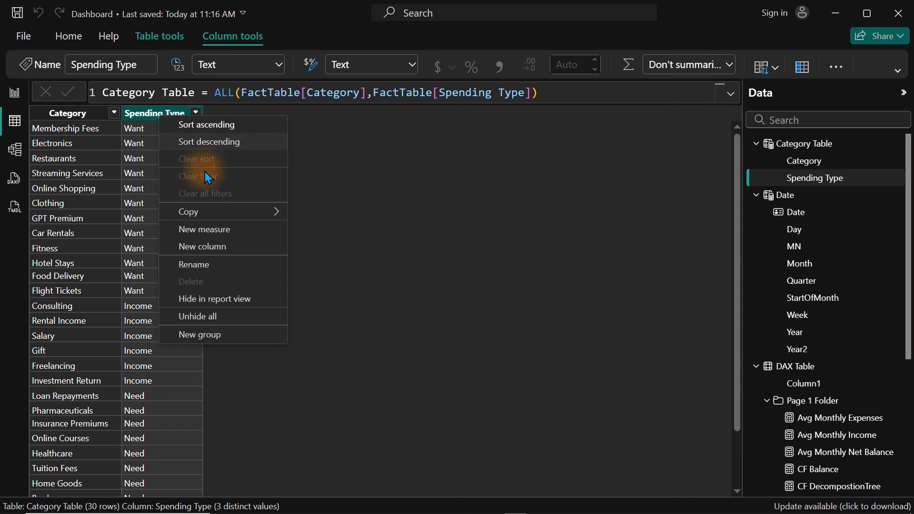
click(223, 247)
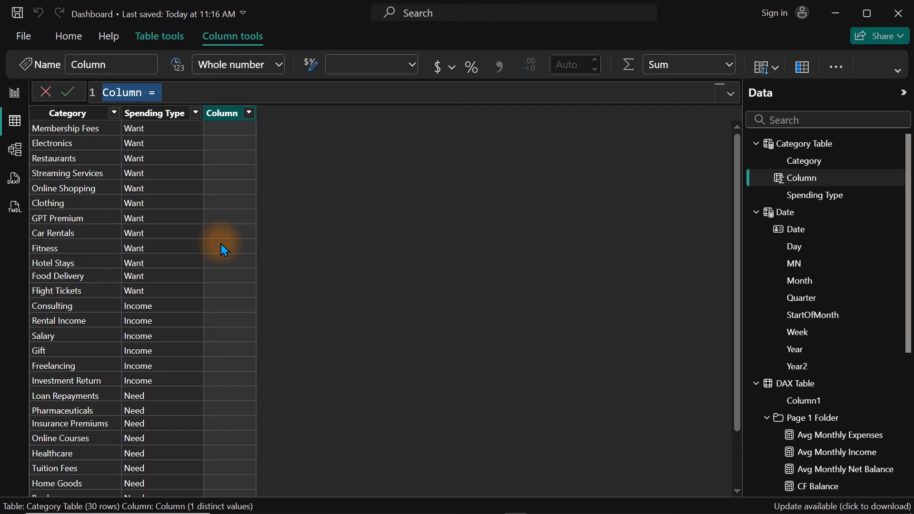
text(Highlight)
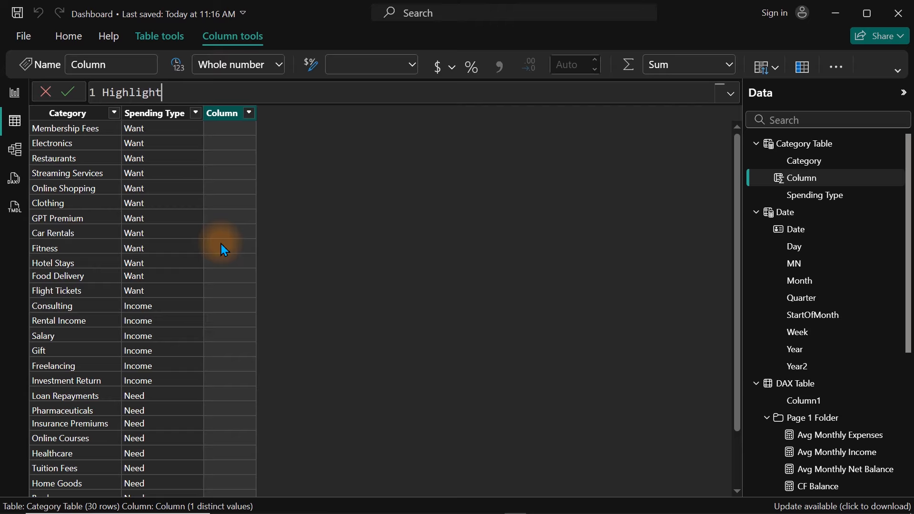
text( =)
text(if)
key(Tab)
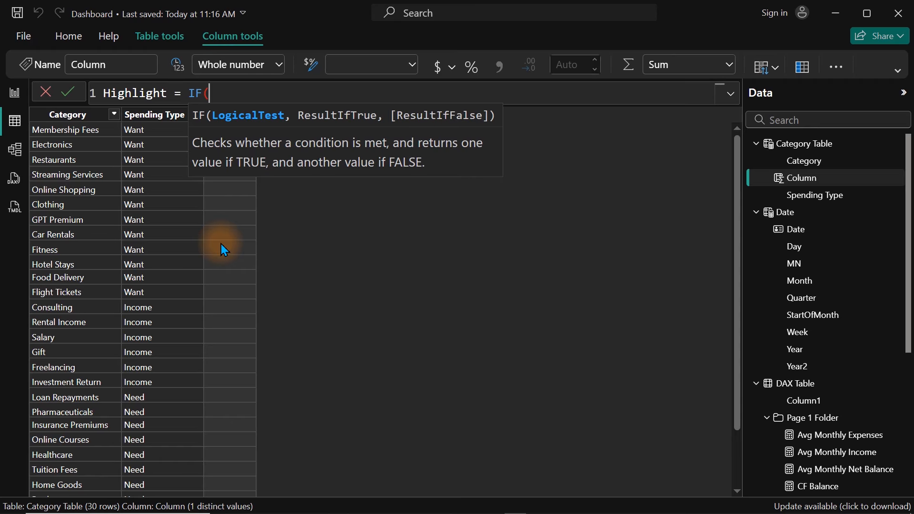
text(sp)
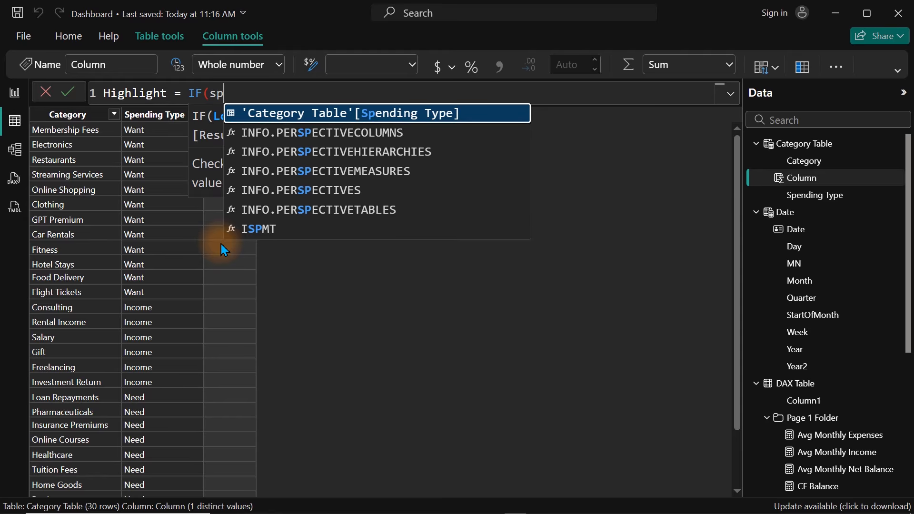
key(Tab)
text(= )
text(")
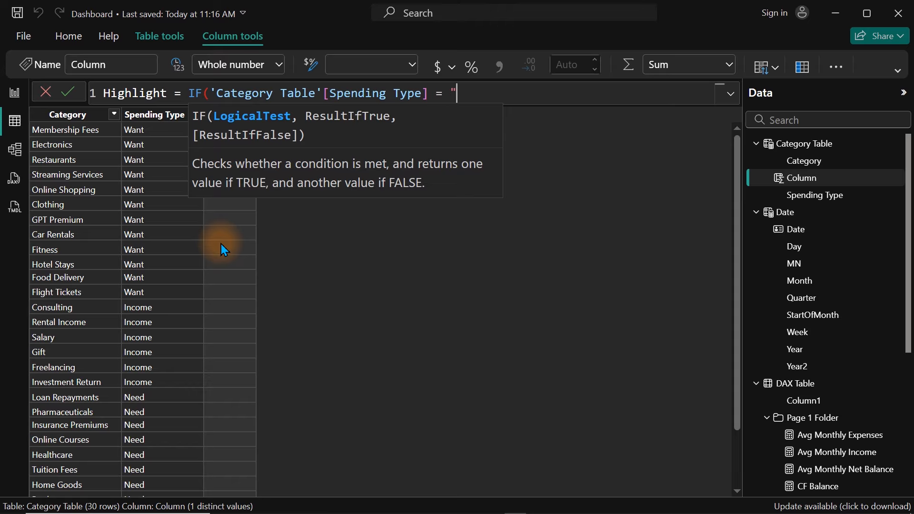
text(Need",)
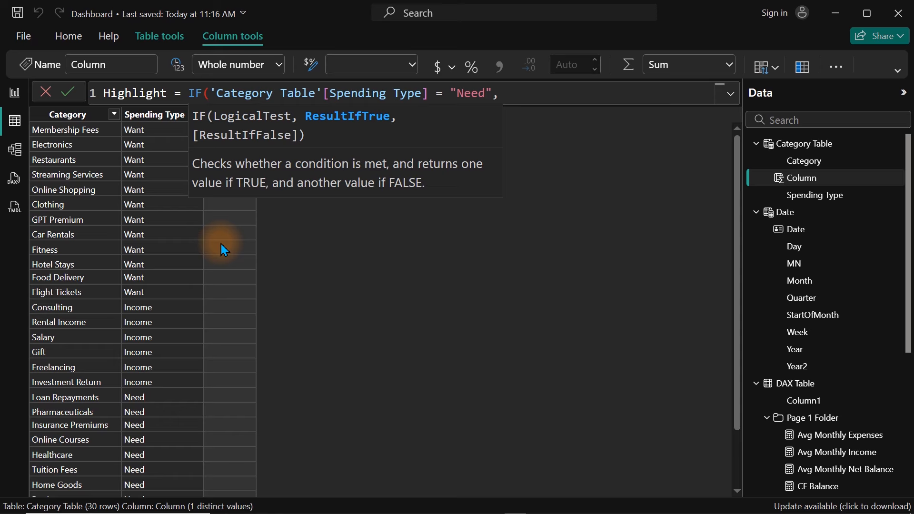
text( ")
text(,"|)
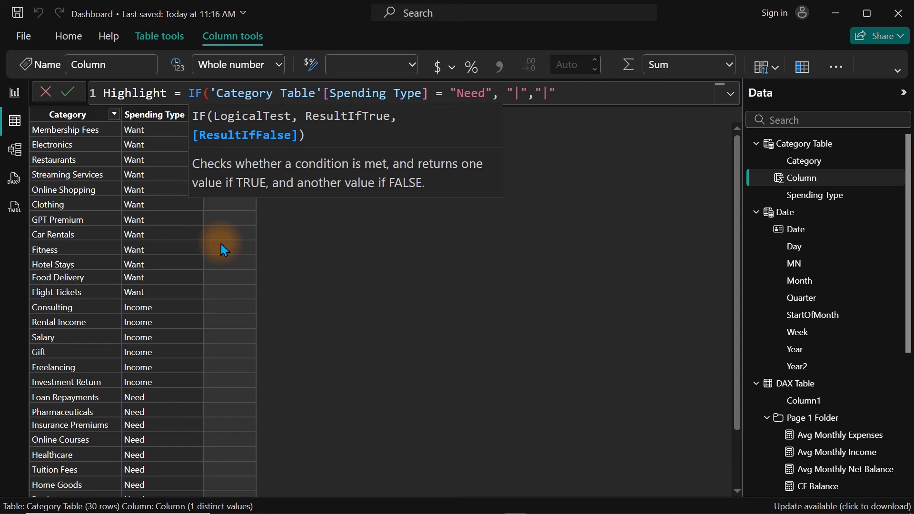
text())
key(Return)
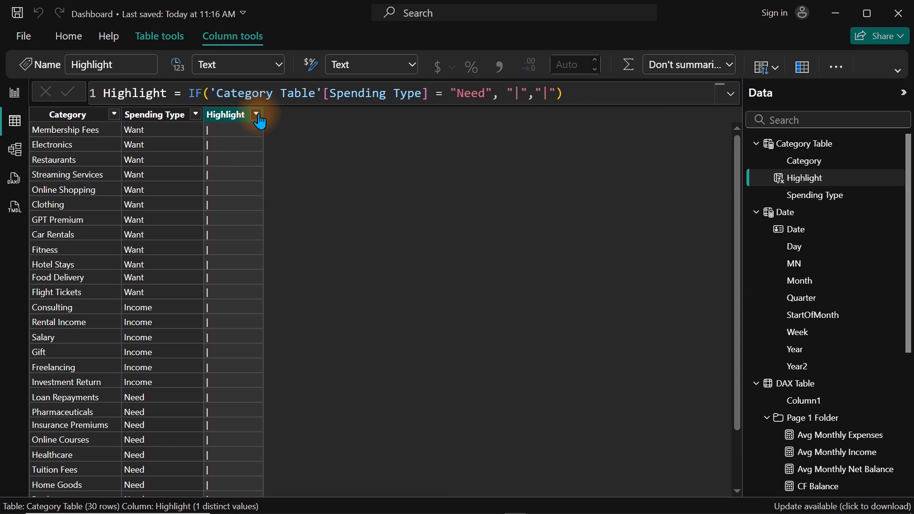
click(15, 98)
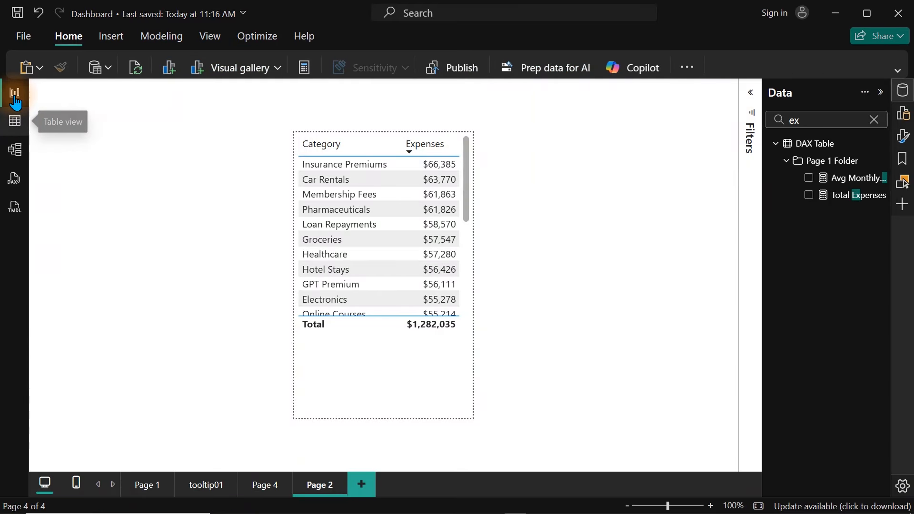
Replace the Category field in the expenses table visual with Category from Category Table
click(464, 169)
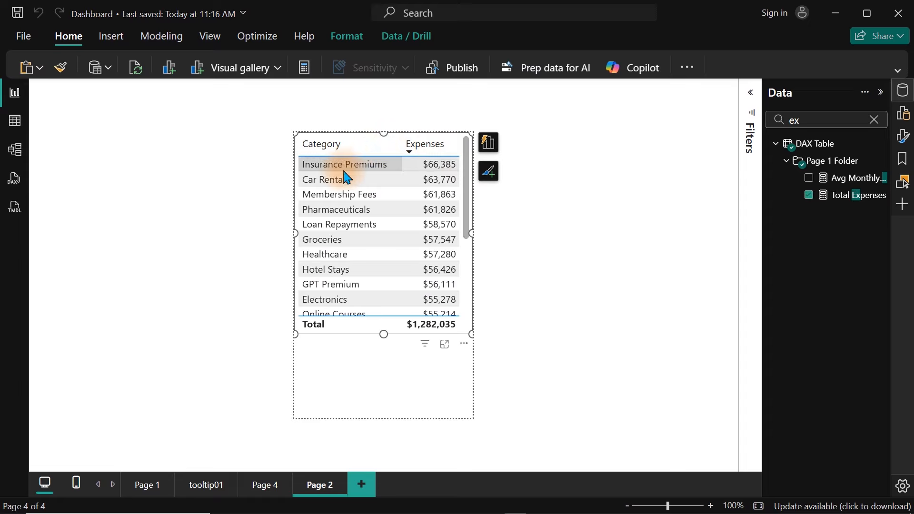
click(874, 120)
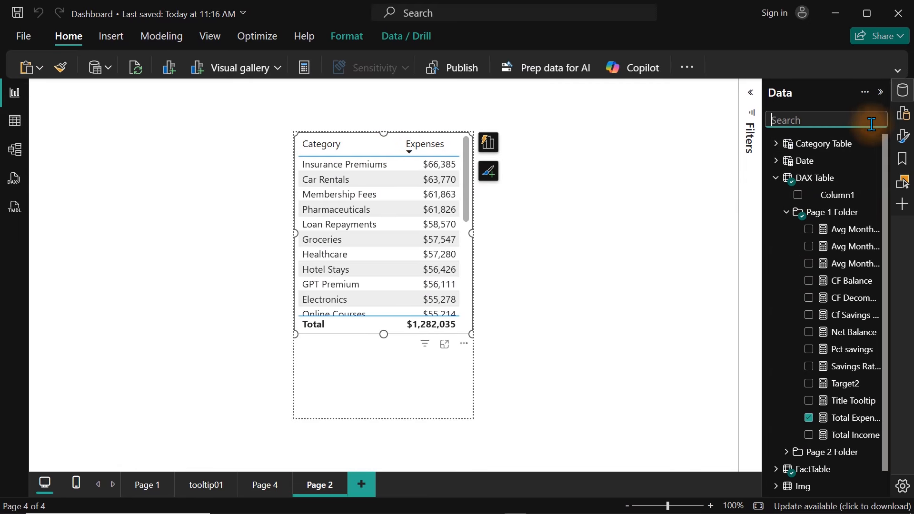
click(488, 143)
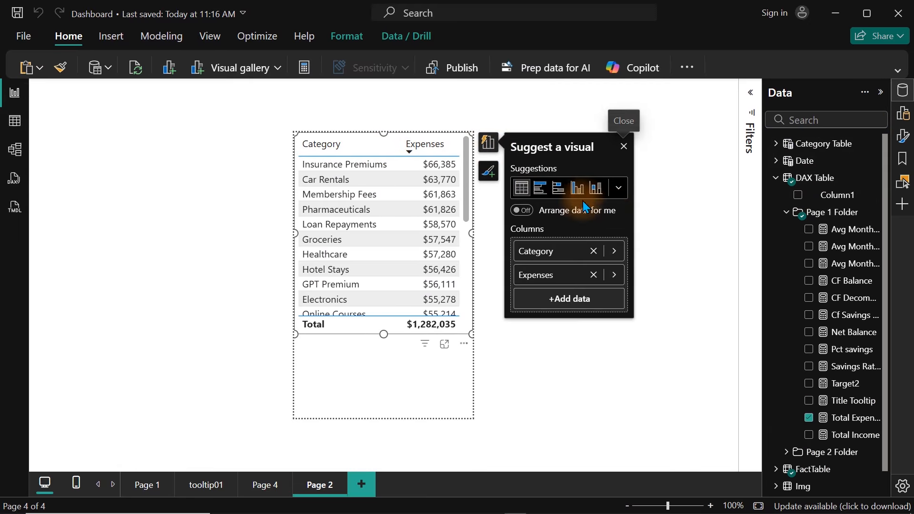
click(614, 251)
click(710, 248)
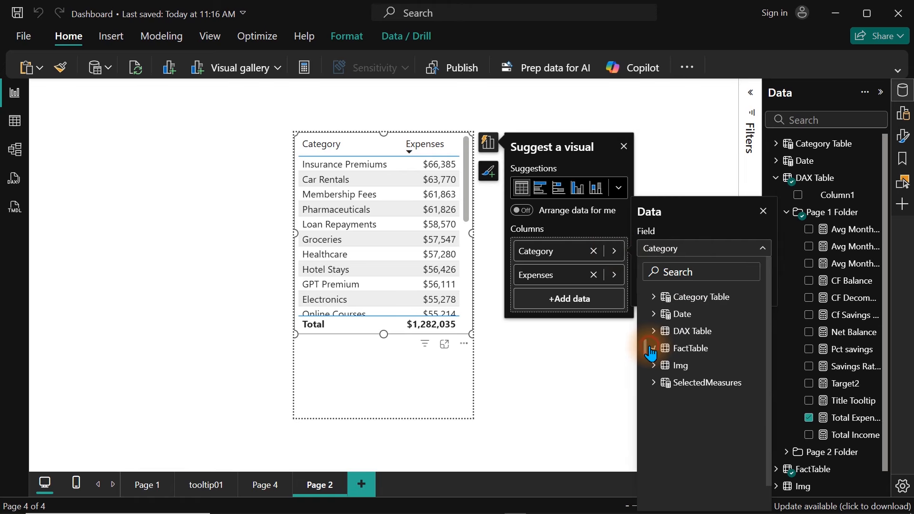
click(652, 384)
click(652, 384)
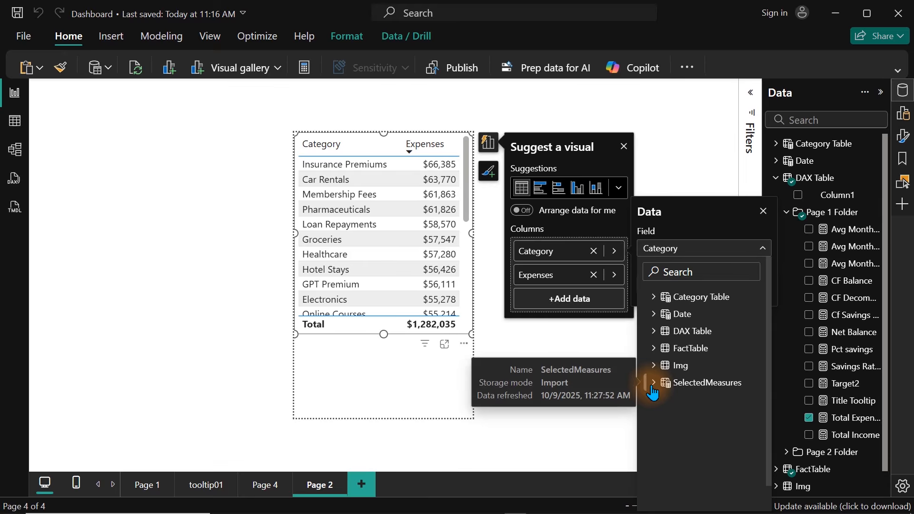
click(654, 298)
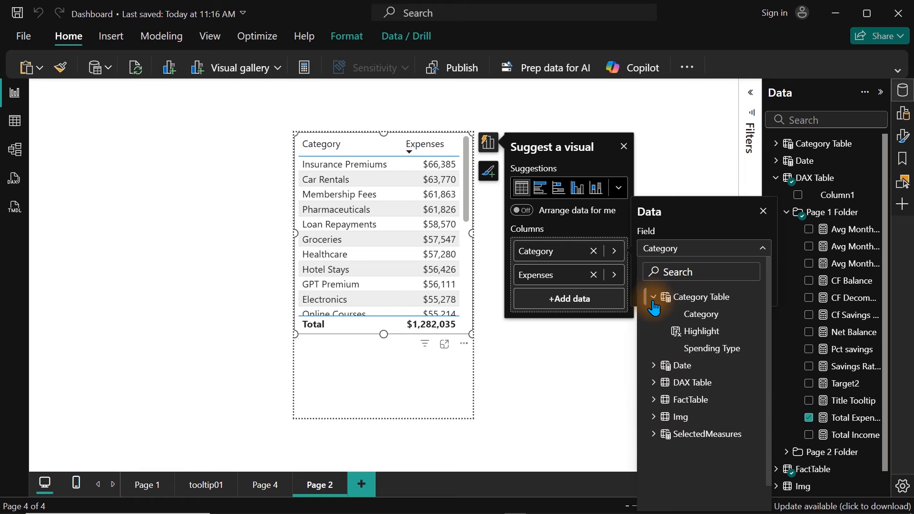
click(706, 316)
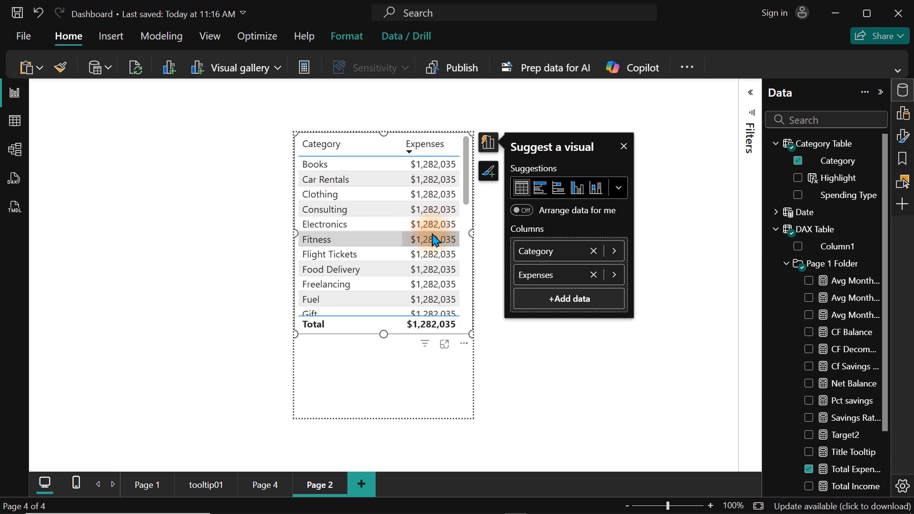
In Model view, move SelectedMeasures out of the way and place Category Table below FactTable
click(15, 151)
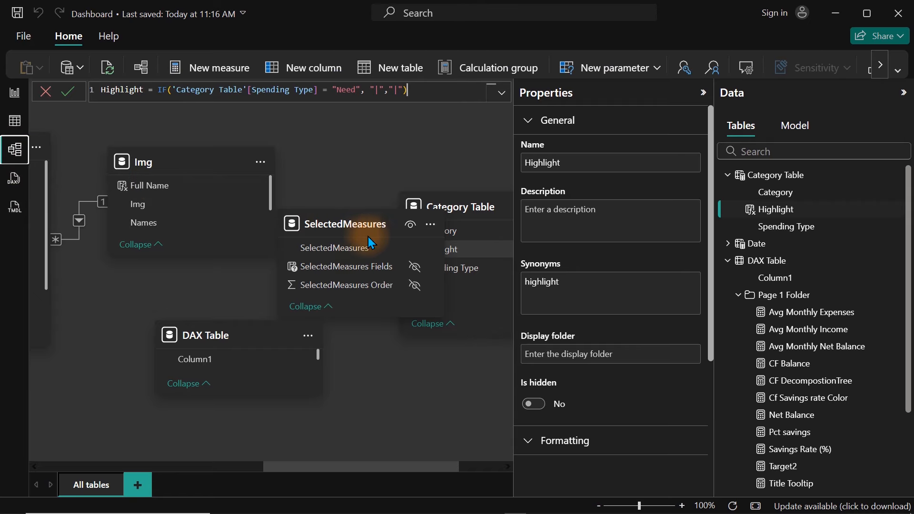
drag(394, 241, 482, 390)
drag(465, 206, 102, 347)
drag(297, 466, 184, 464)
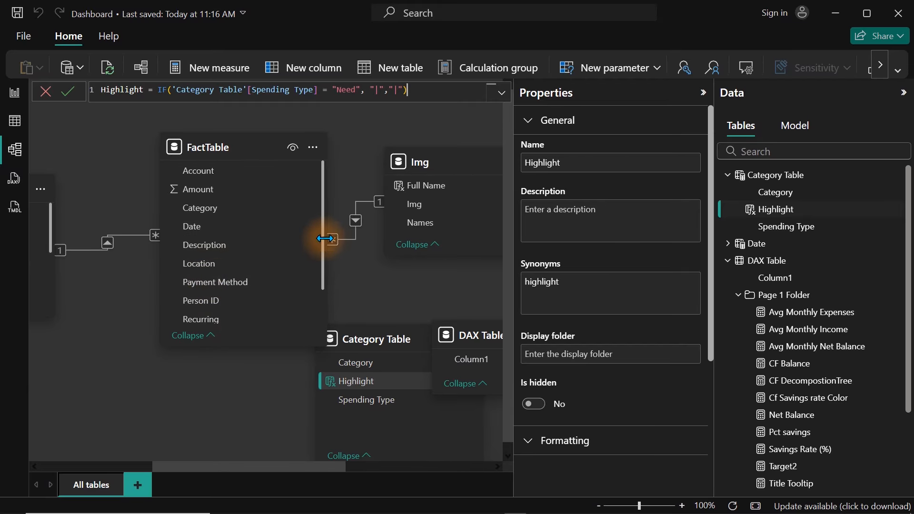
Create an active many-to-one relationship with single cross-filtering from FactTable[Category] to Category Table[Category], and return to Report view
click(207, 209)
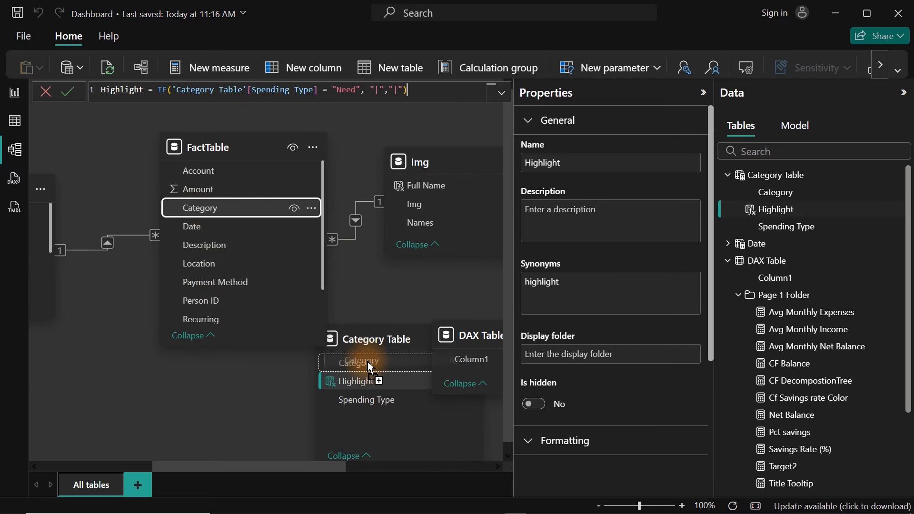
drag(369, 362, 369, 363)
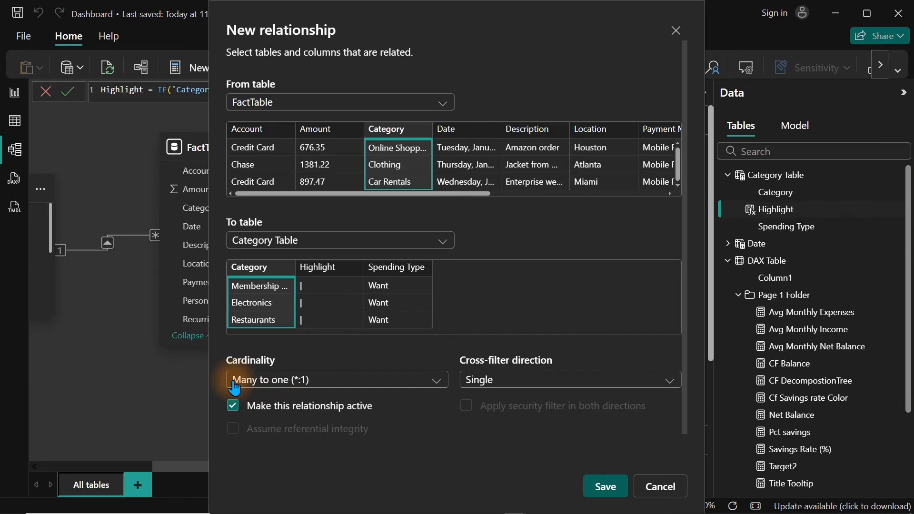
click(603, 488)
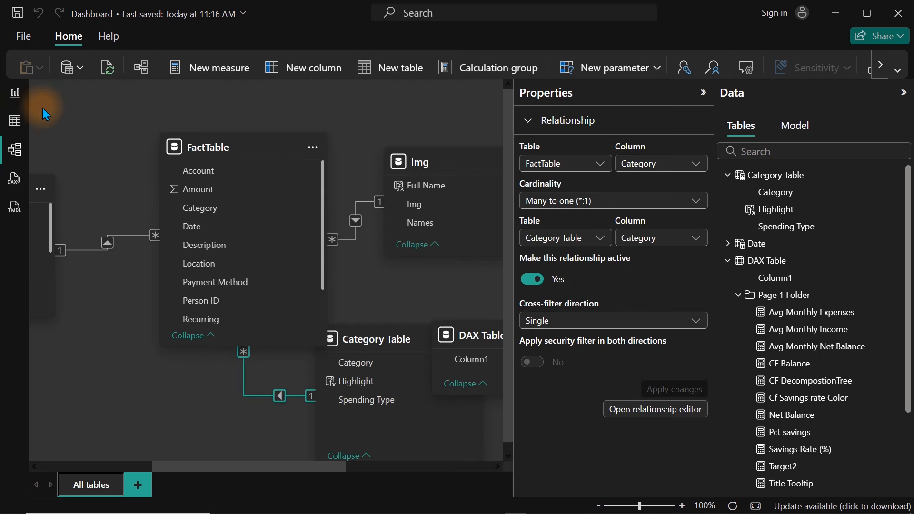
click(13, 95)
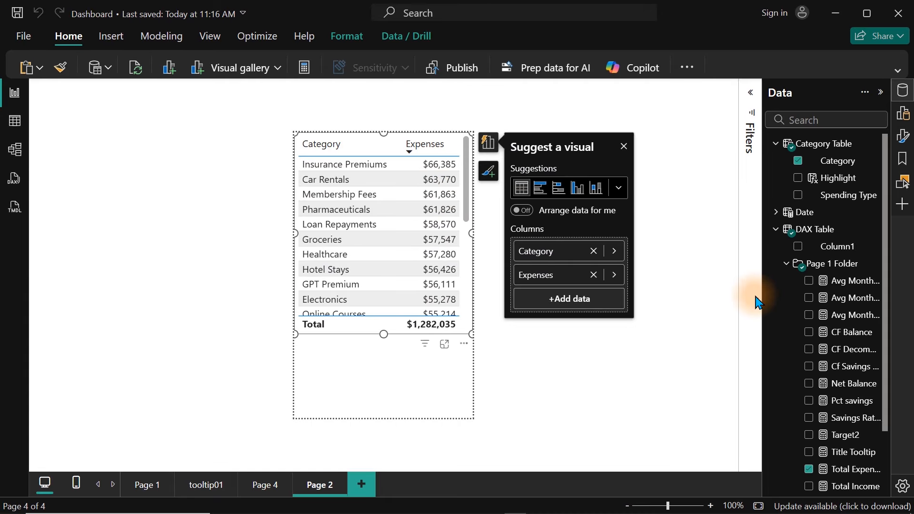
Add Highlight from Category Table as the first column of the table visual and rename it "." for this visual
drag(837, 178, 577, 240)
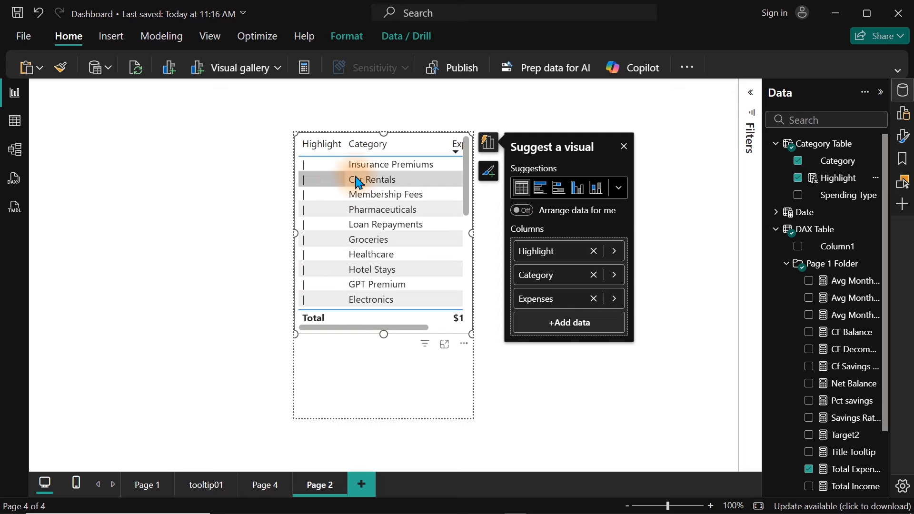
double_click(572, 255)
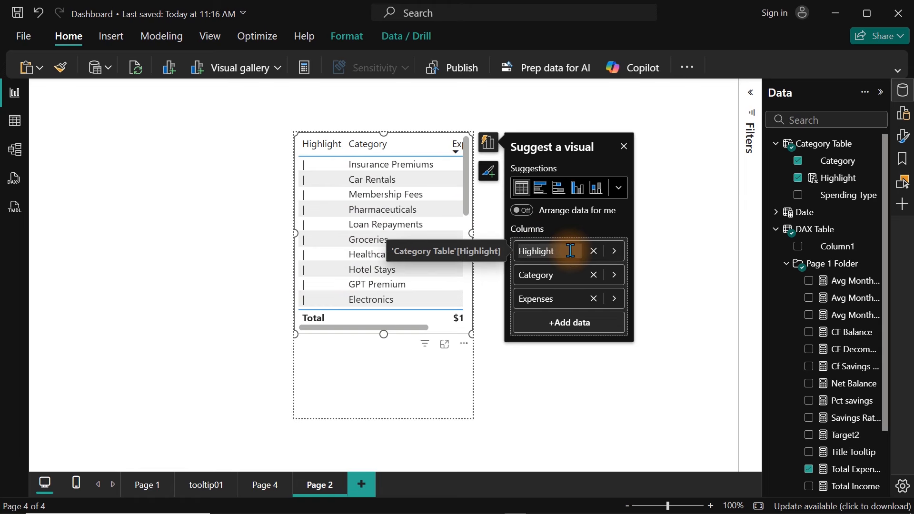
key(BackSpace)
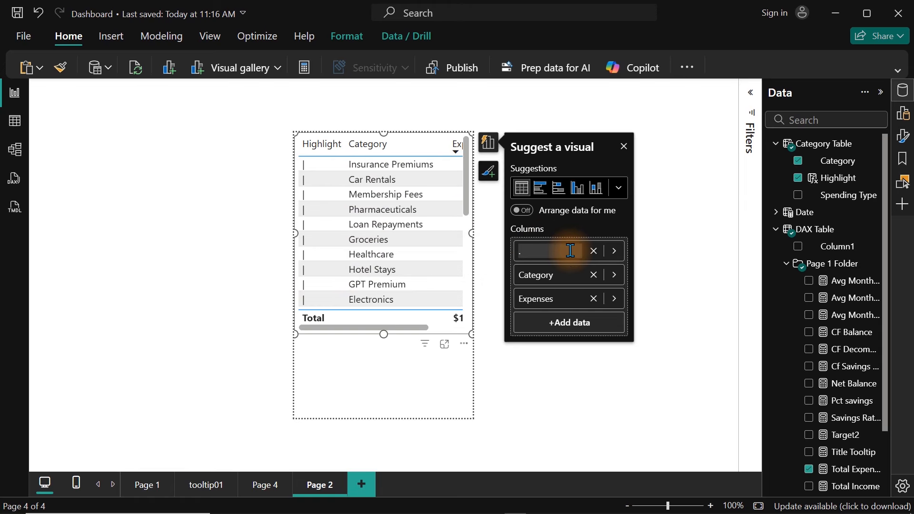
text(.)
key(Return)
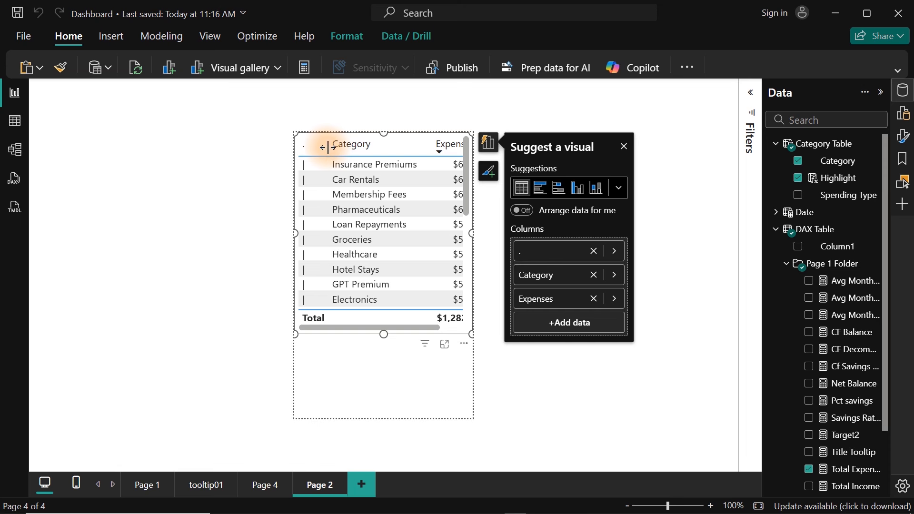
Narrow the "." column to fit its bar symbol and turn off the table visual's totals
drag(328, 147, 303, 145)
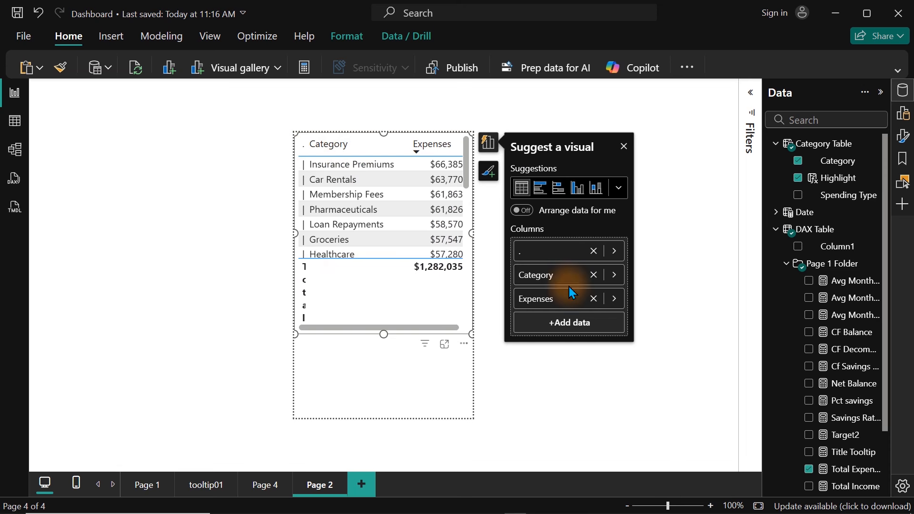
click(624, 147)
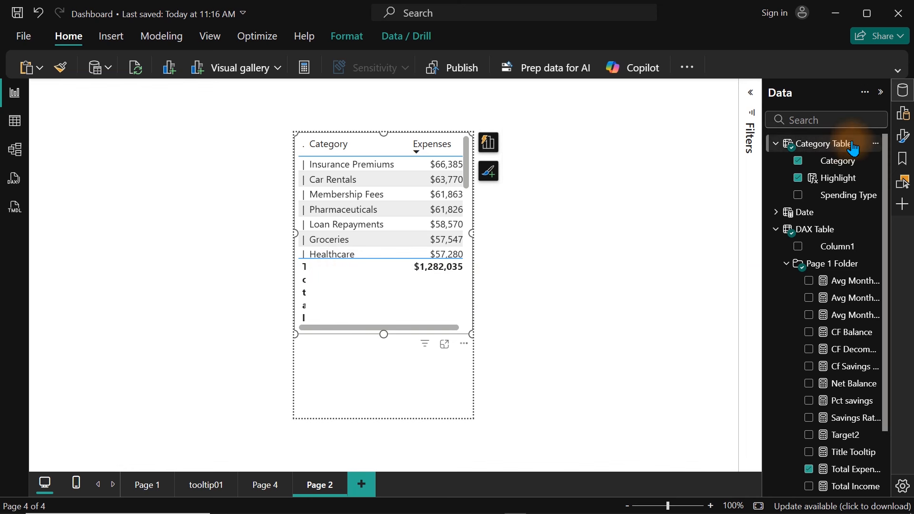
click(901, 134)
click(899, 137)
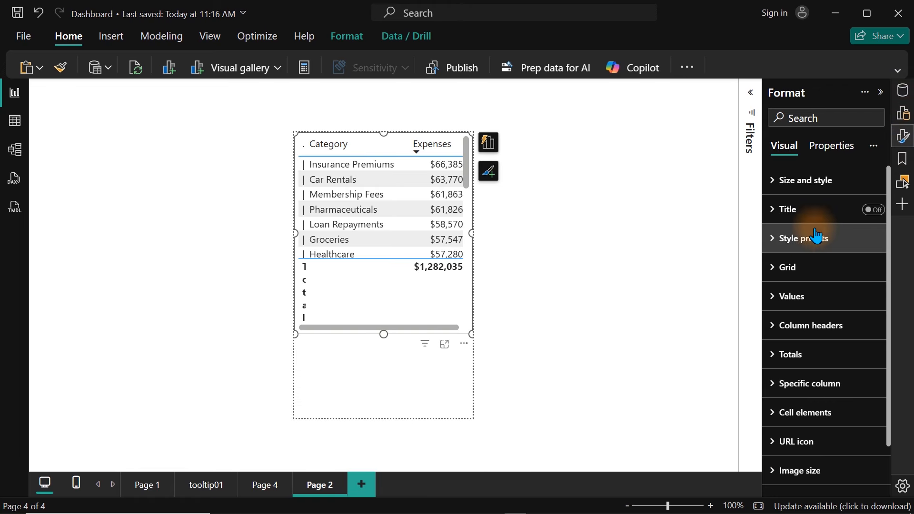
click(814, 351)
mouse_move(888, 250)
mouse_down()
mouse_move(897, 374)
mouse_move(886, 309)
mouse_up()
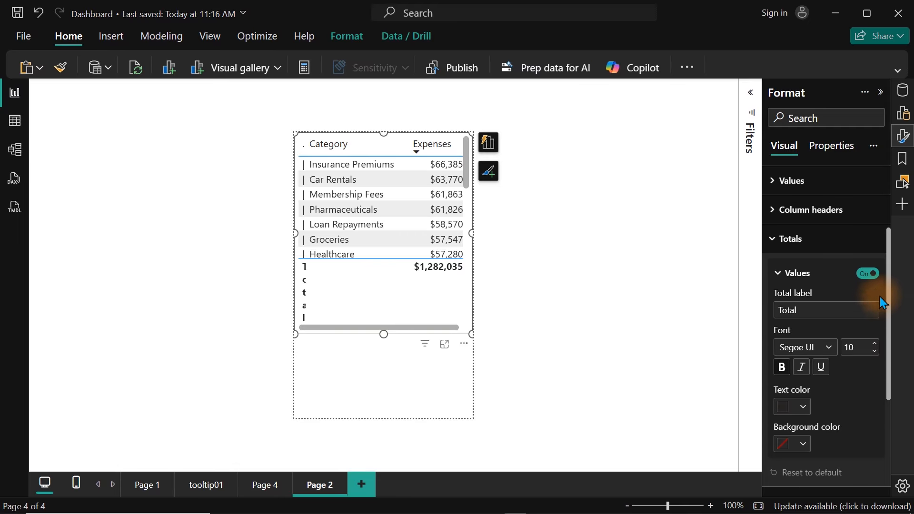
click(871, 278)
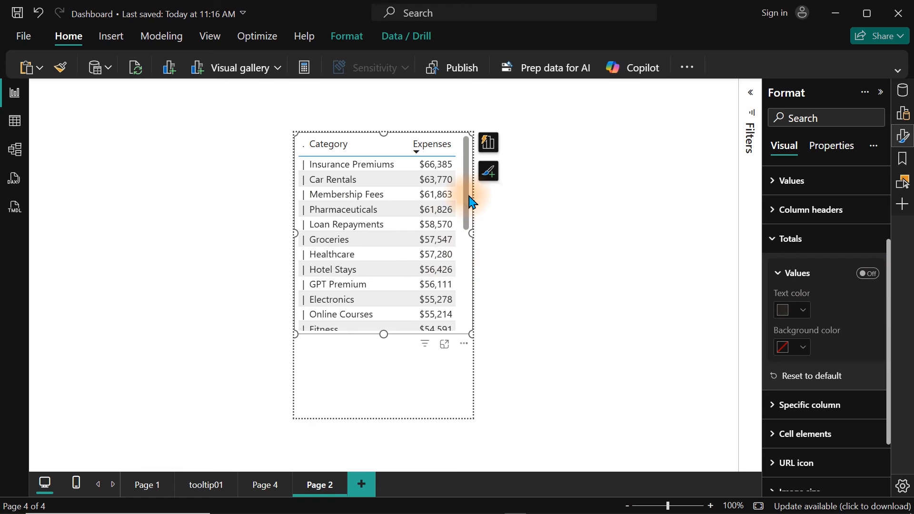
click(417, 154)
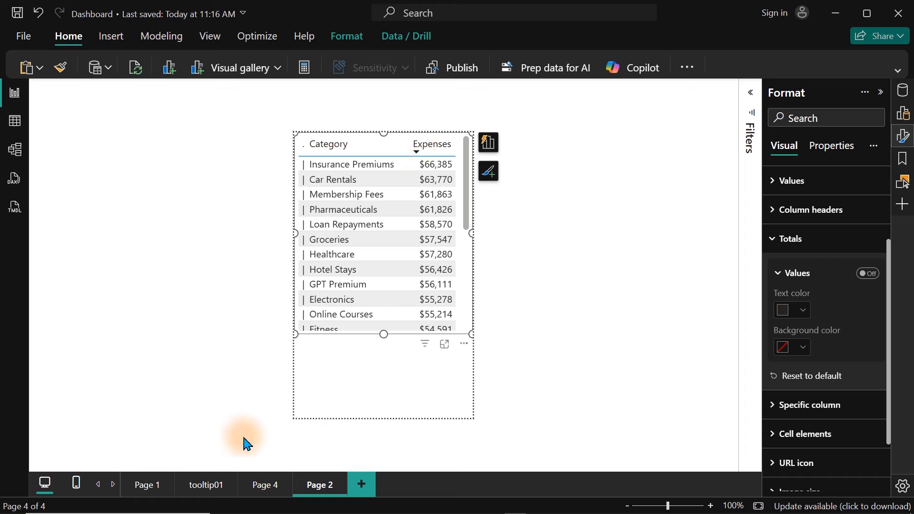
Check the tooltips of the May and March bars in the savings rate chart on Page 4 and return to Page 2
click(262, 487)
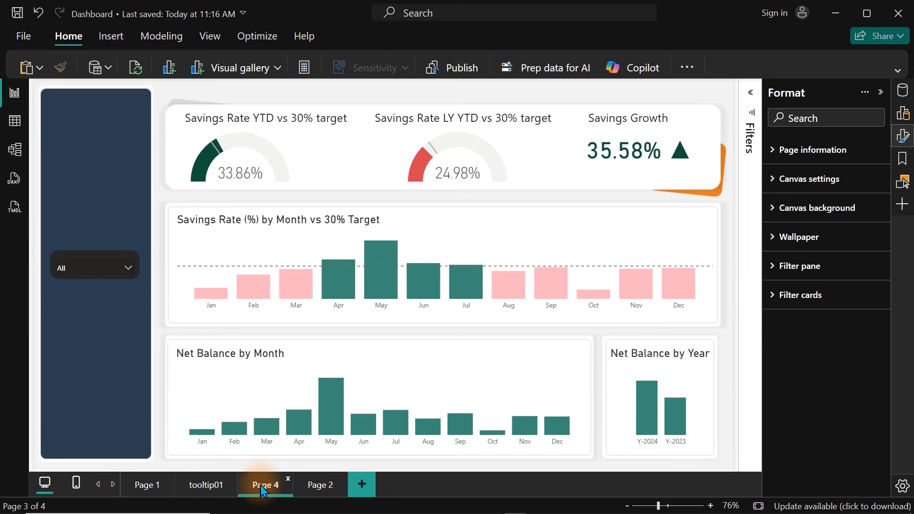
mouse_move(379, 291)
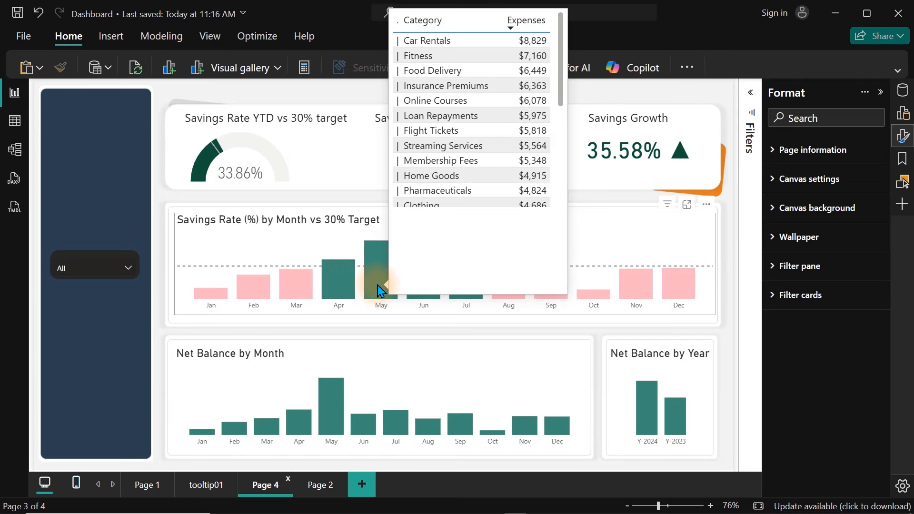
click(320, 491)
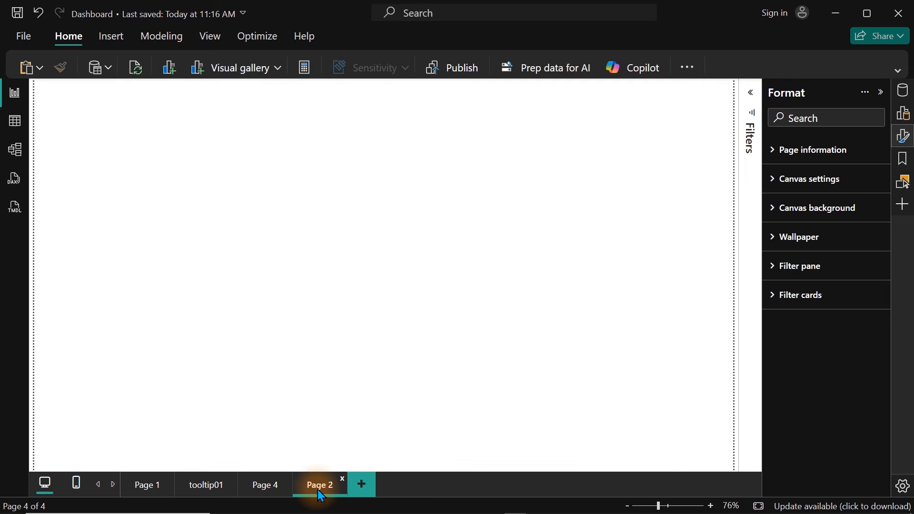
click(270, 491)
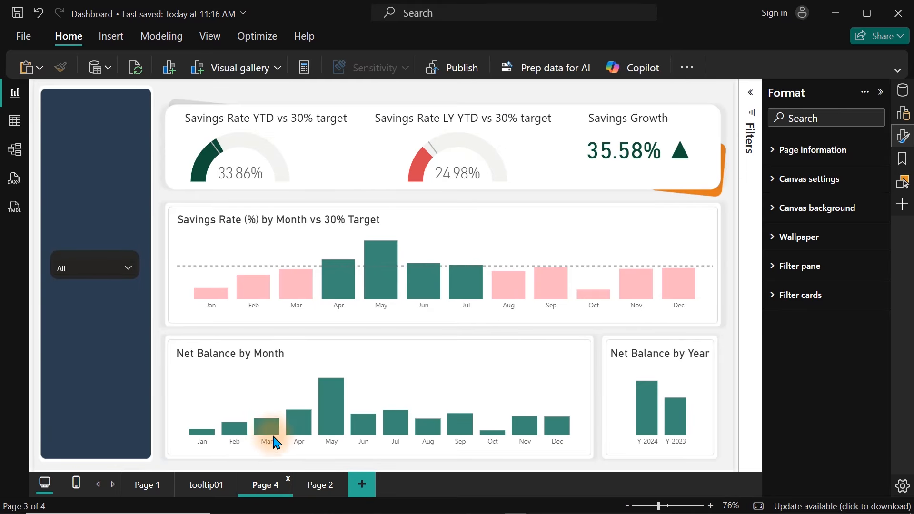
mouse_move(291, 299)
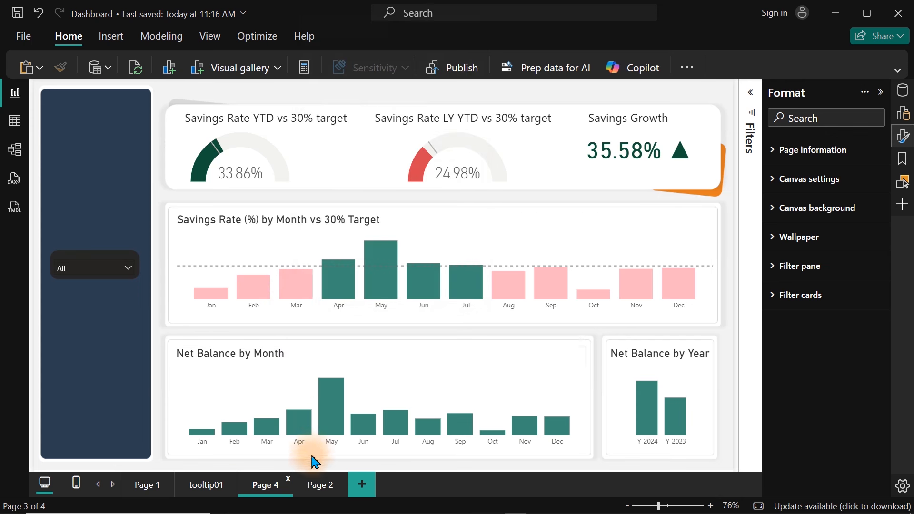
click(318, 485)
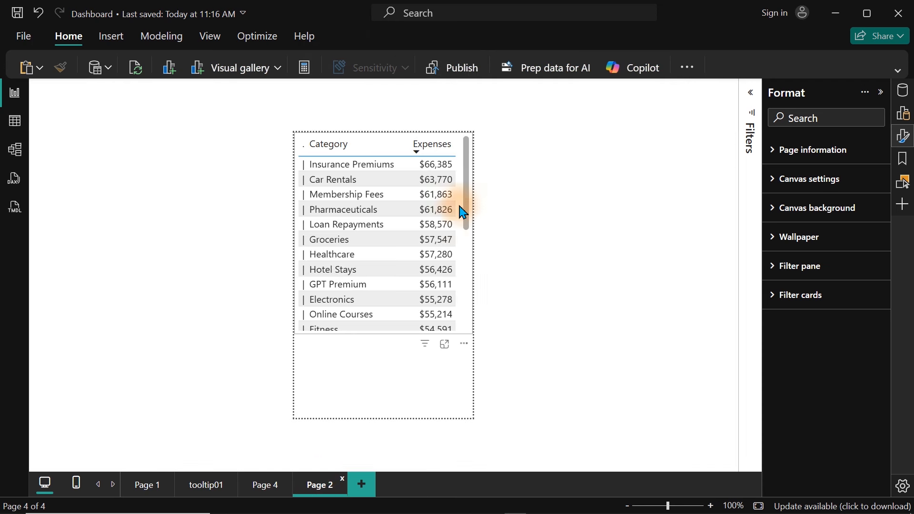
Filter the table visual's Category to the top 10 by Total Expenses using a Top N filter
click(472, 192)
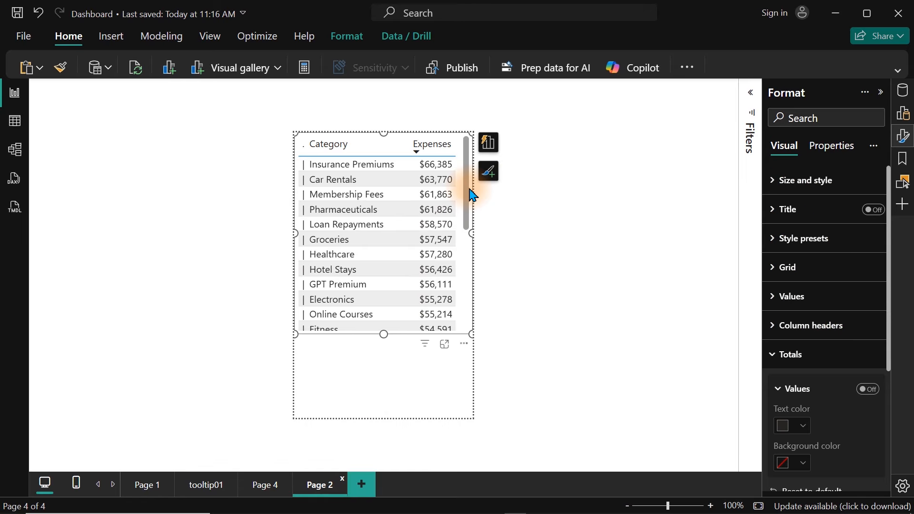
click(751, 93)
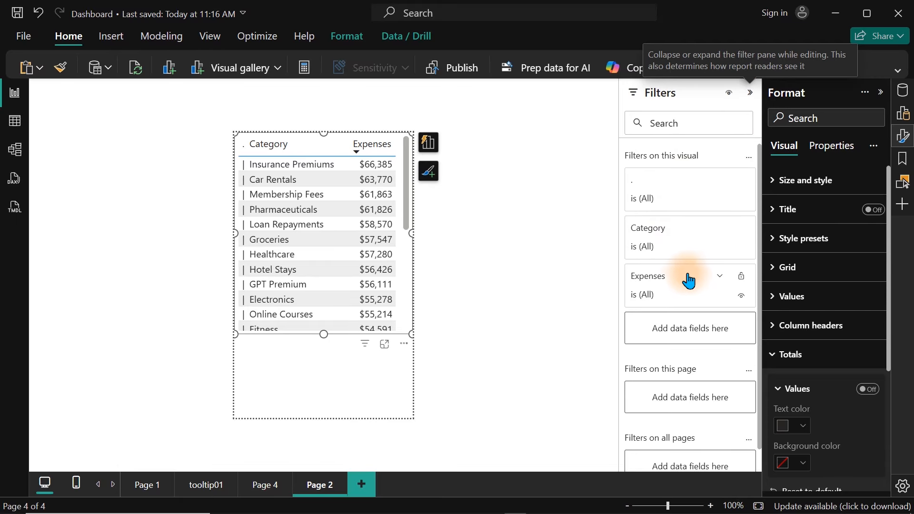
click(720, 233)
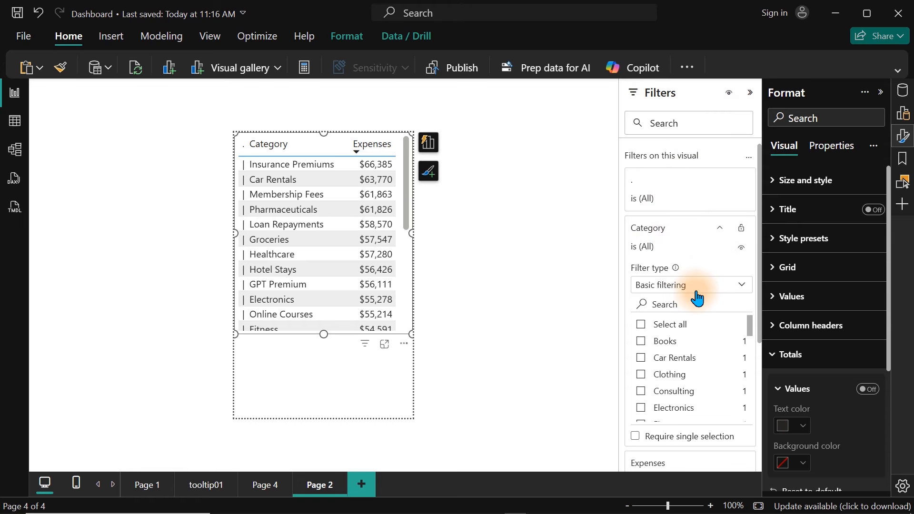
click(696, 289)
click(662, 341)
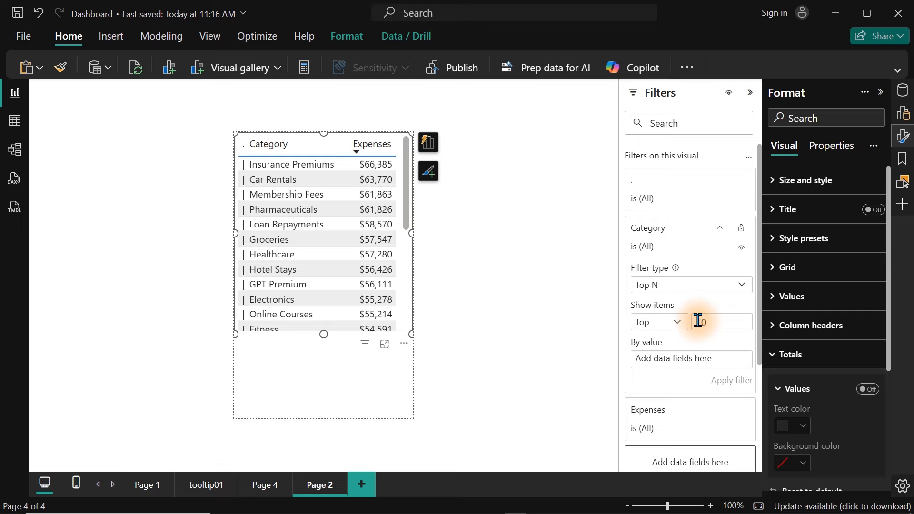
click(902, 96)
click(807, 122)
text(exp)
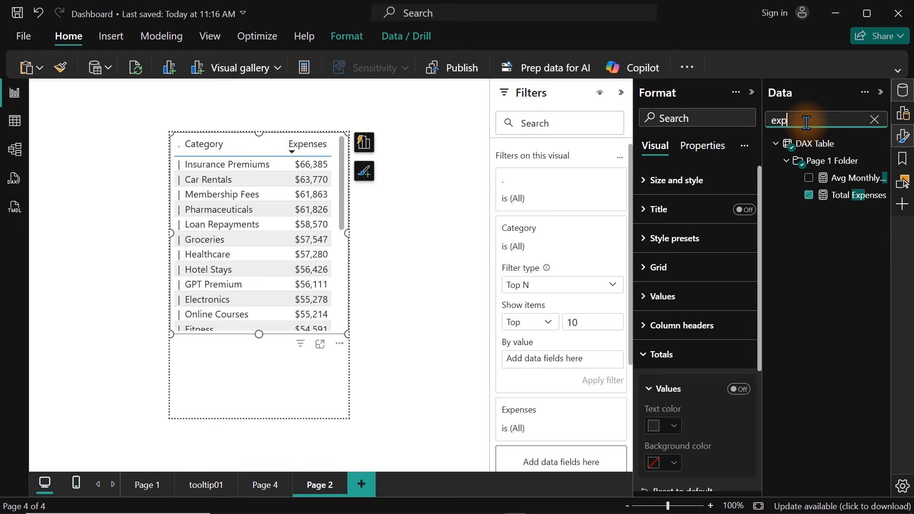
drag(852, 196, 607, 361)
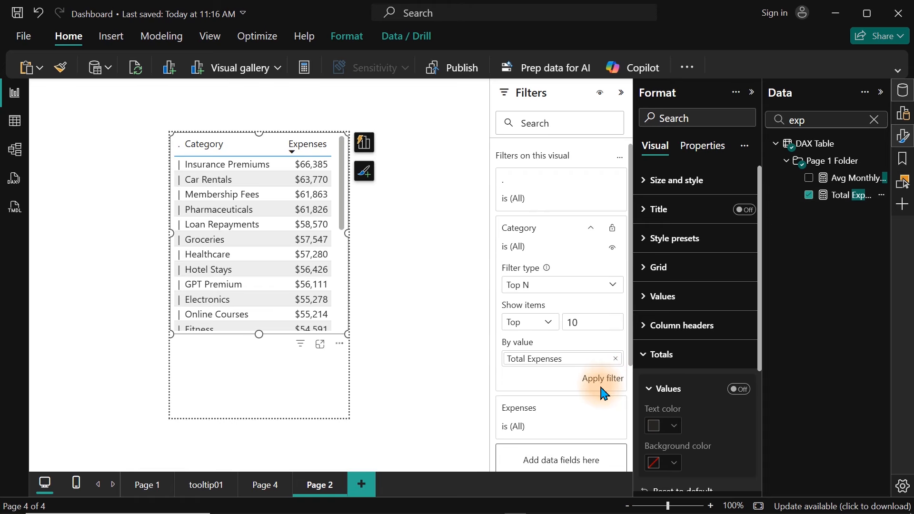
click(601, 380)
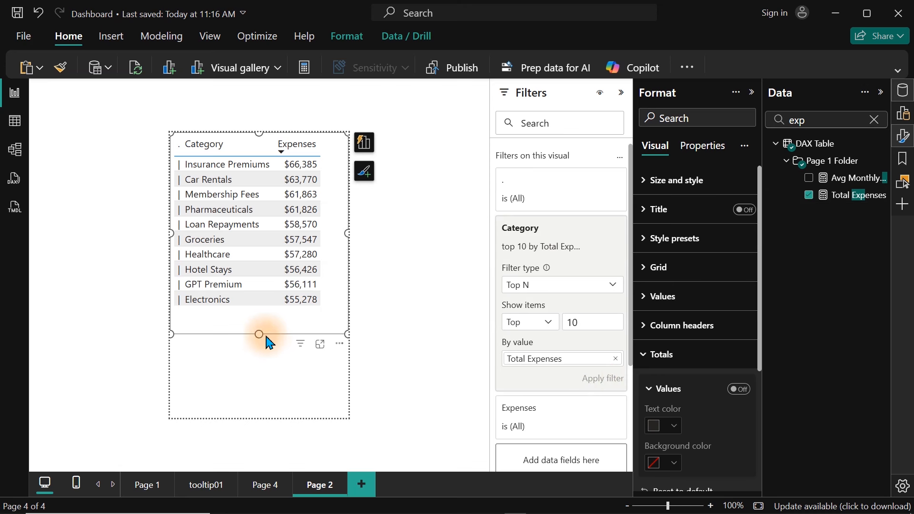
Resize the top 10 table to leave space above it, and fit a duplicate of it into the area beneath
drag(259, 134, 259, 169)
drag(259, 334, 261, 349)
drag(339, 176, 334, 238)
drag(259, 237, 262, 347)
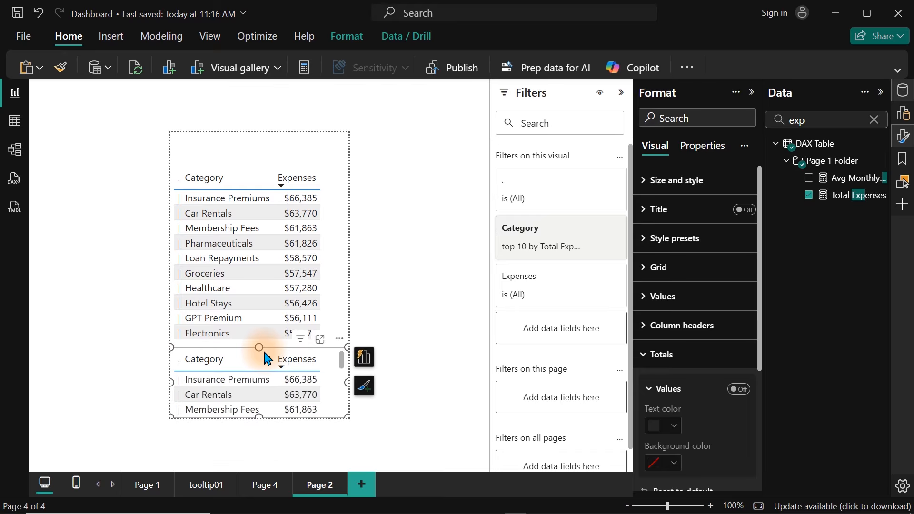
Replace Category with Spending Type from Category Table in the lower table visual
click(365, 360)
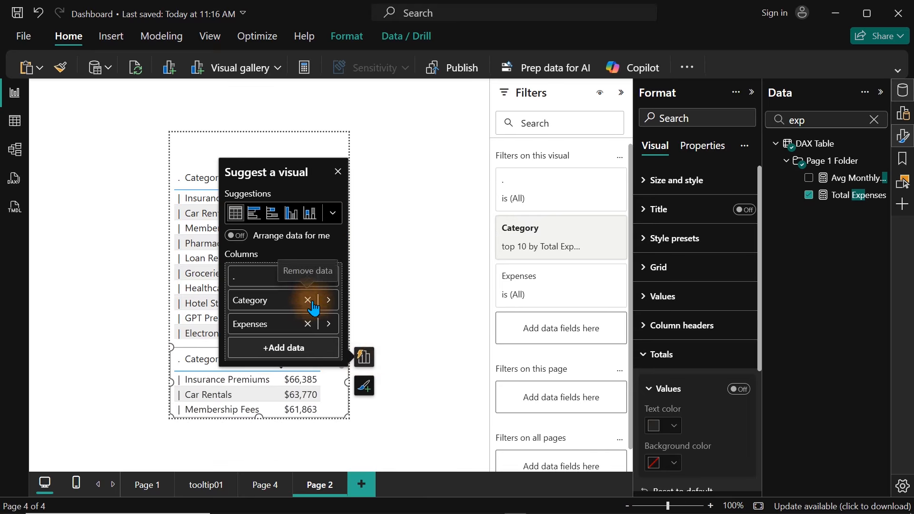
click(329, 300)
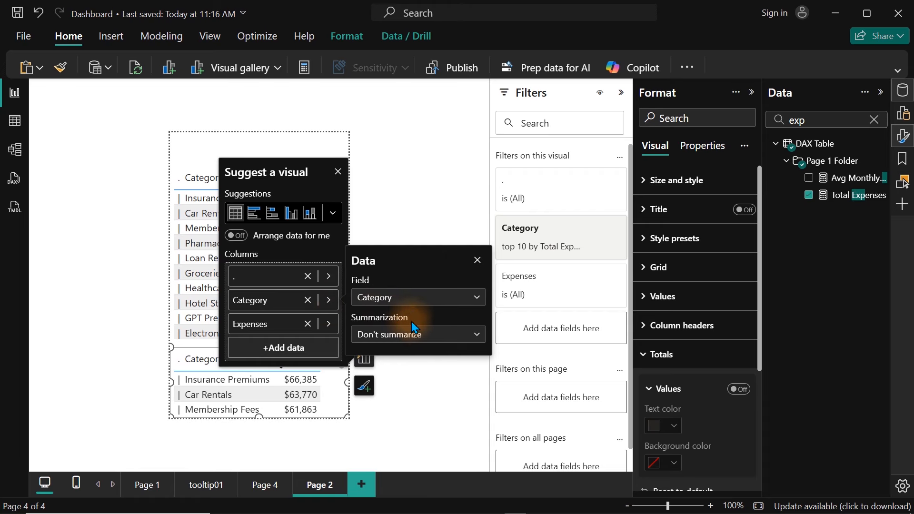
click(446, 298)
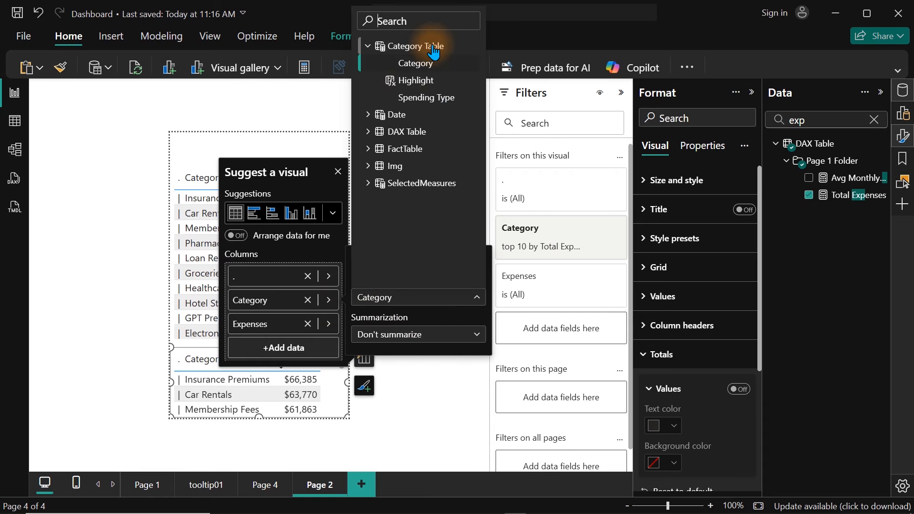
click(417, 98)
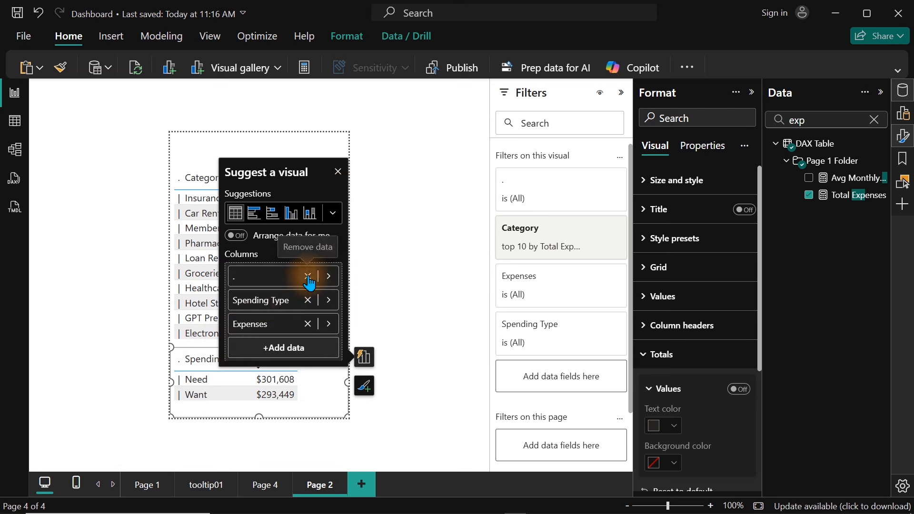
click(338, 172)
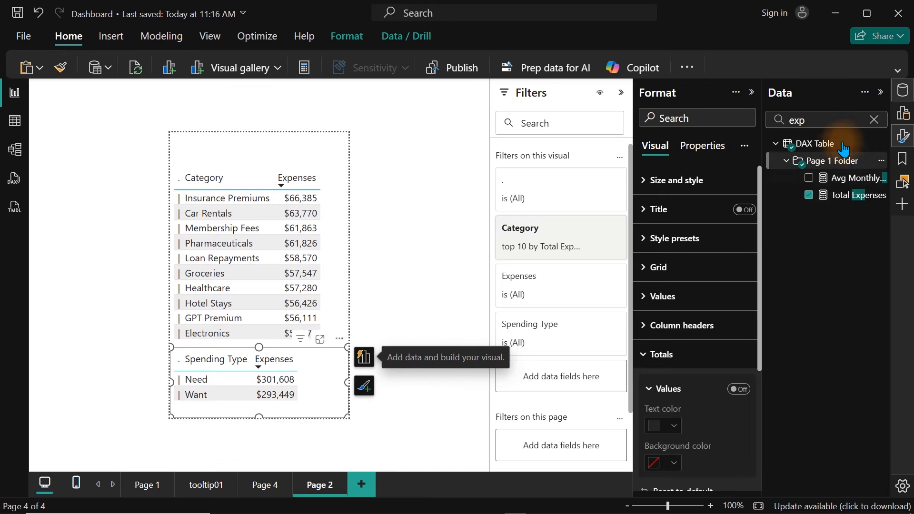
Create a new measure named Pct GrandTotal in the Page 1 Folder of DAX Table
click(875, 125)
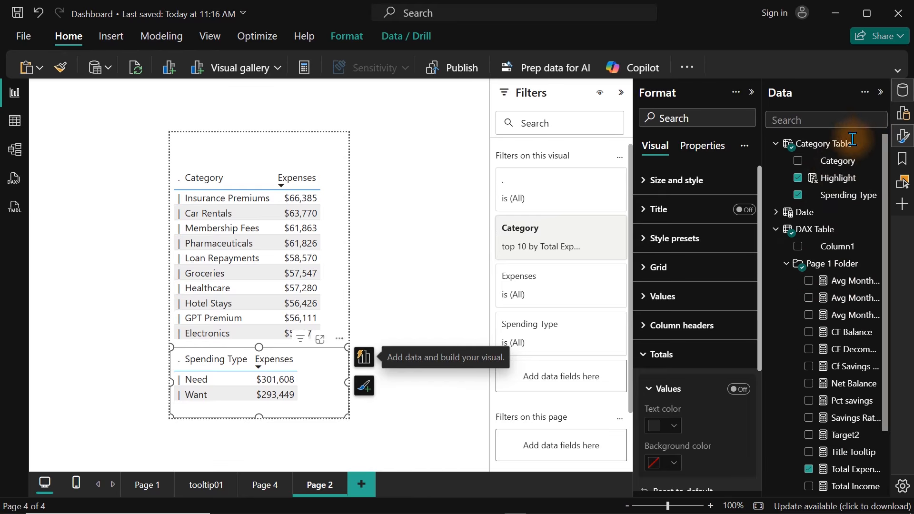
right_click(837, 317)
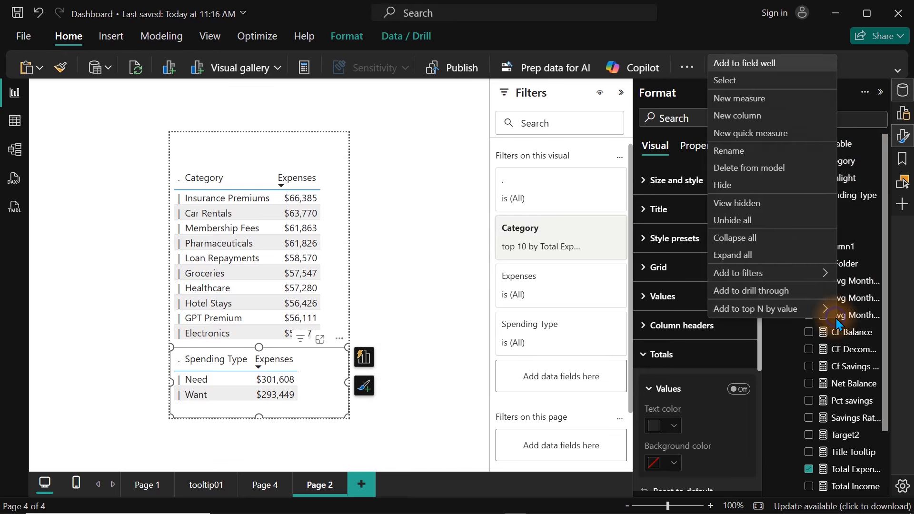
click(746, 99)
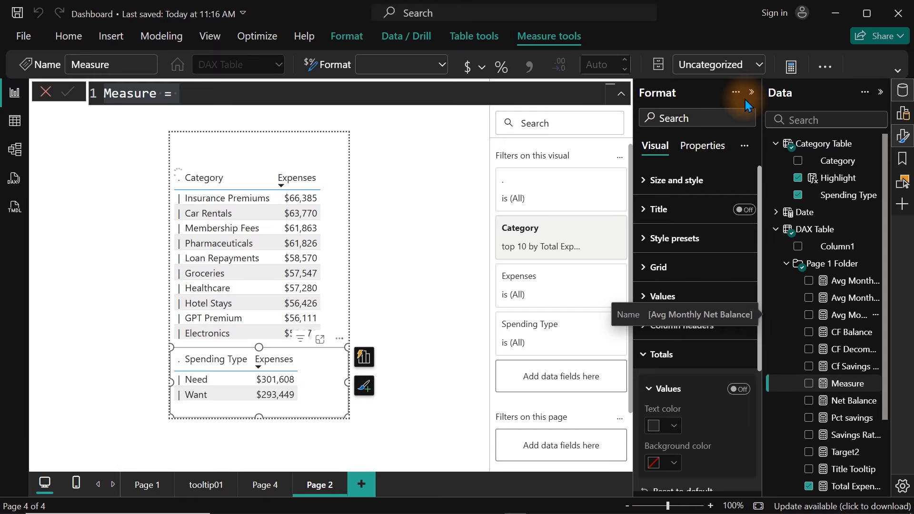
text(Pc)
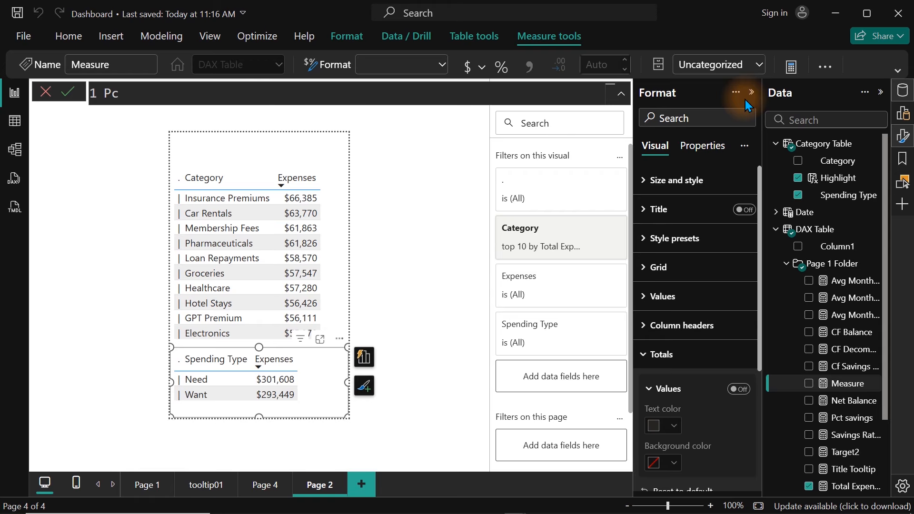
text(t GrandTotal =)
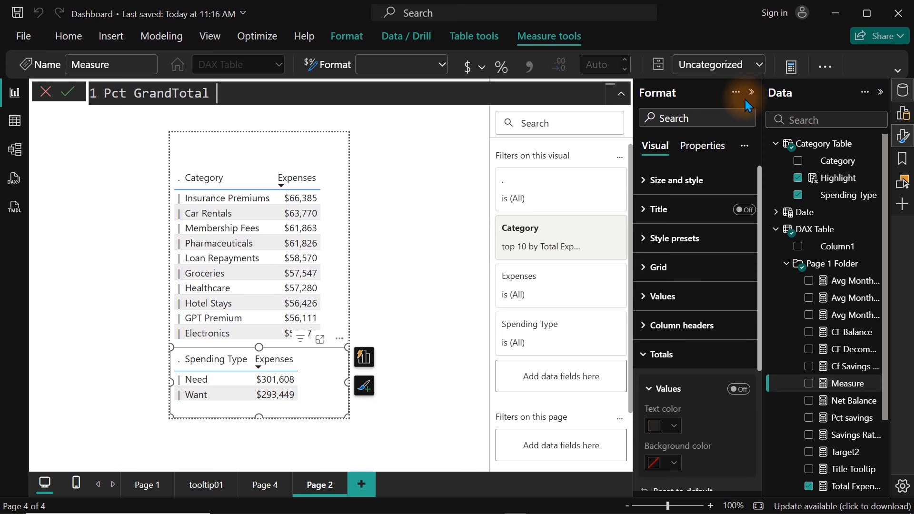
key(shift+Return)
key(Tab)
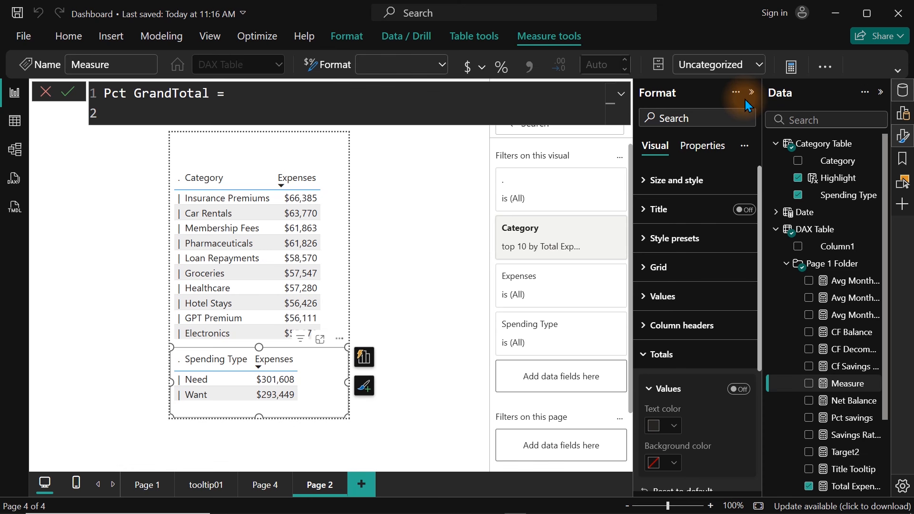
Begin the Pct GrandTotal formula with a DIVIDE function that uses [Total Expenses] as its numerator
text(div)
key(Tab)
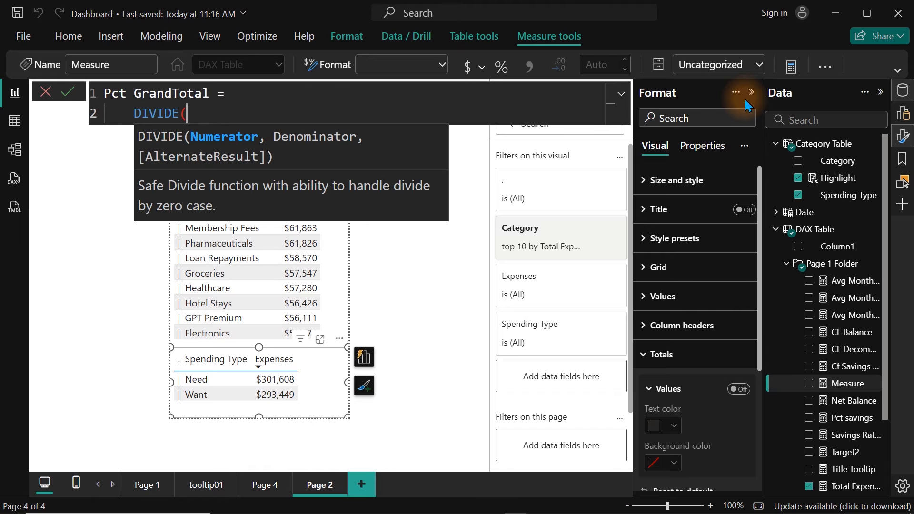
key(shift+Return)
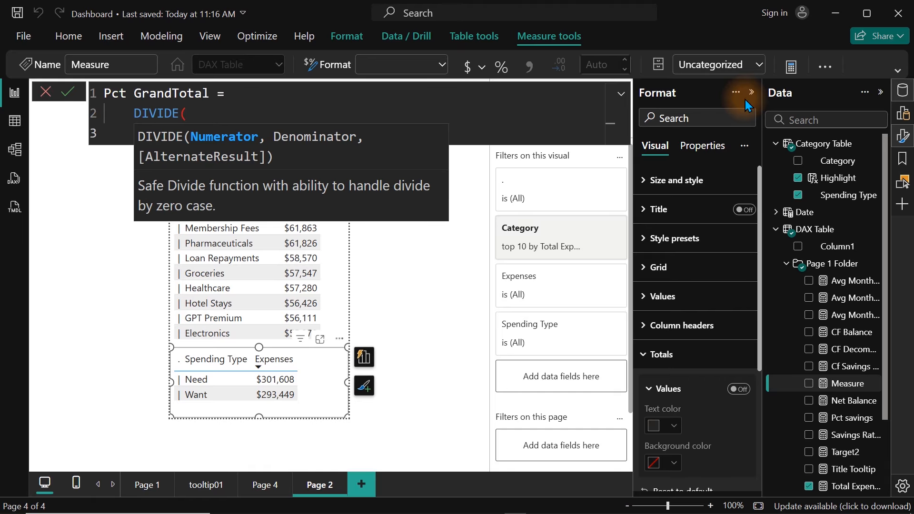
text([ex)
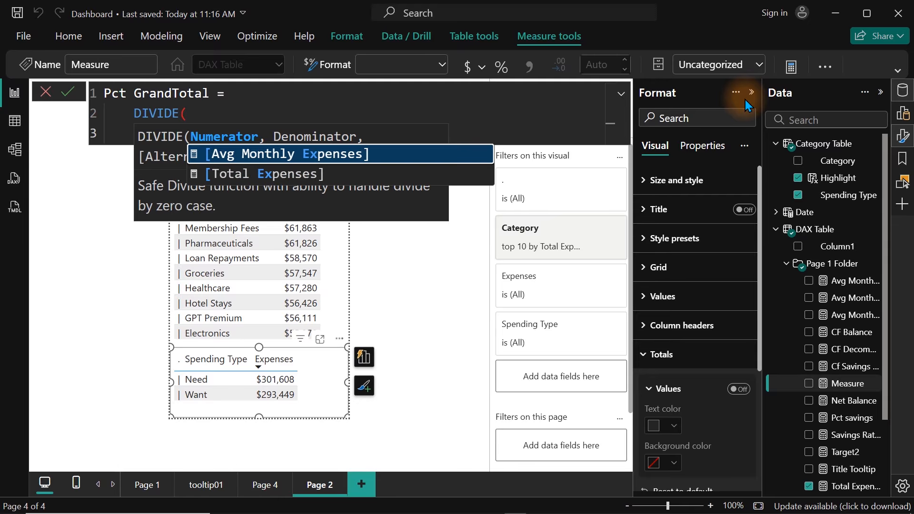
key(Down)
key(Tab)
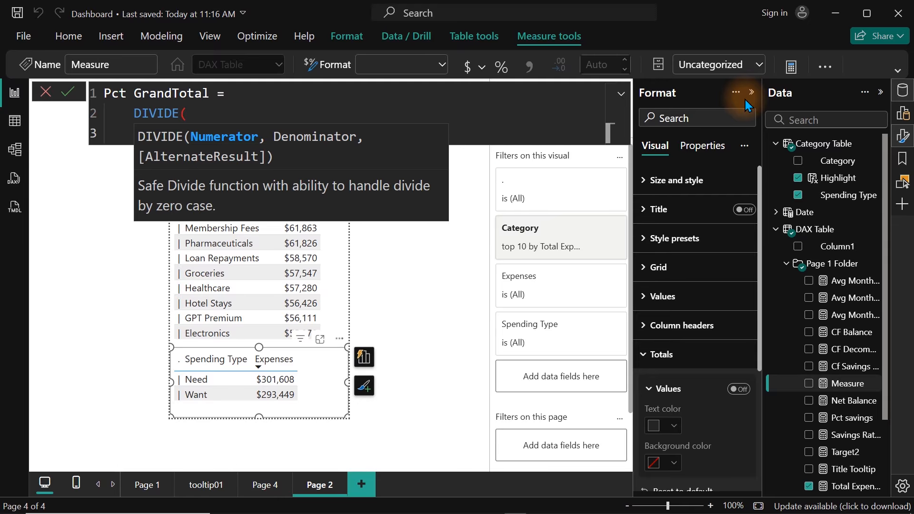
text(,)
key(shift+Return)
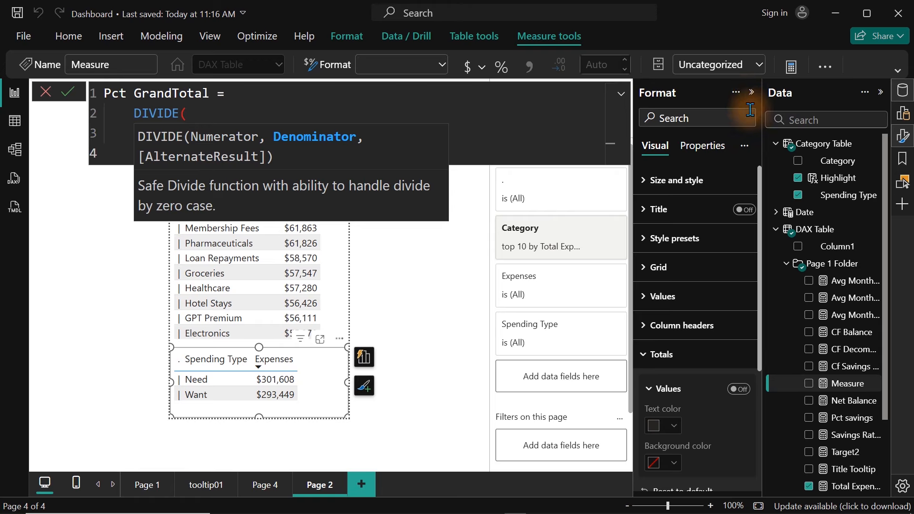
click(504, 138)
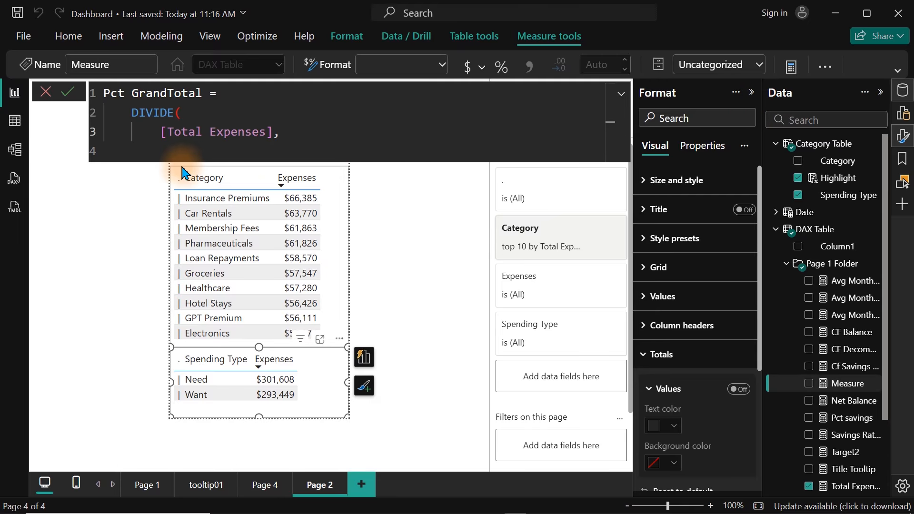
Add ALLSELECTED(FactTable) on the line after the numerator in the Pct GrandTotal formula
click(179, 144)
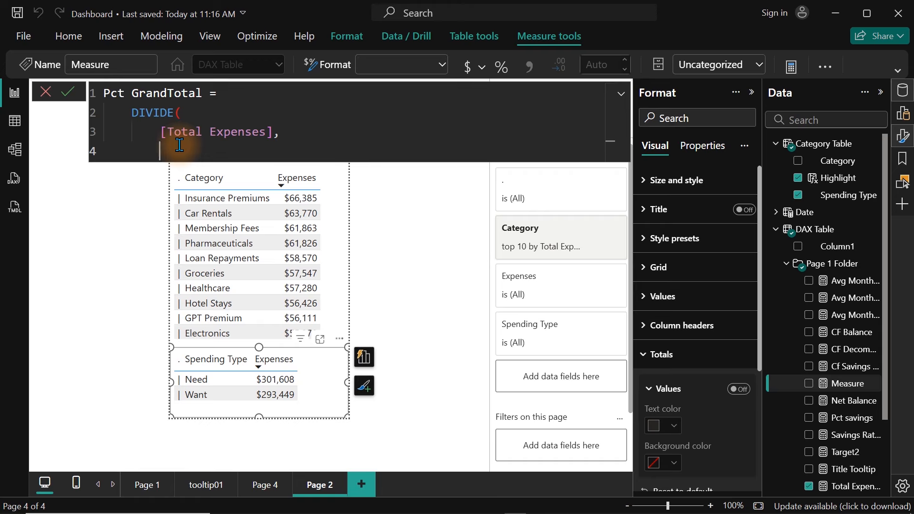
text(alls)
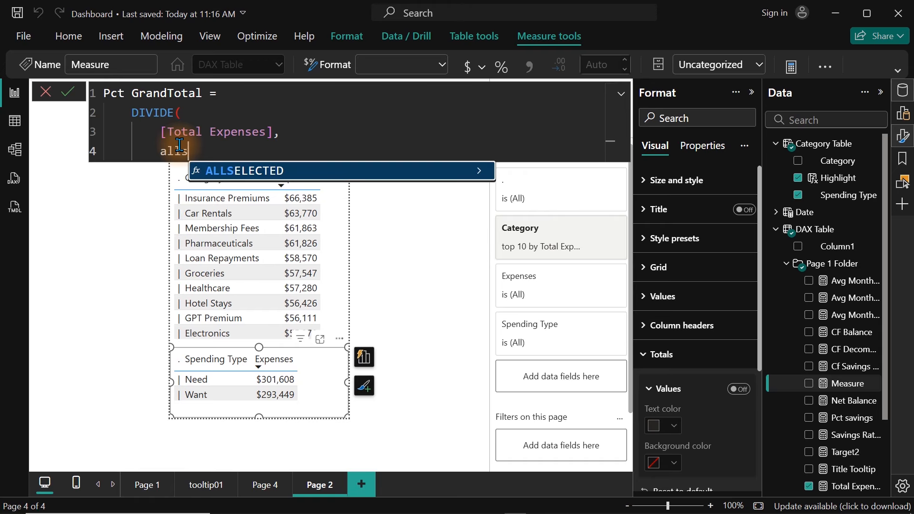
key(Tab)
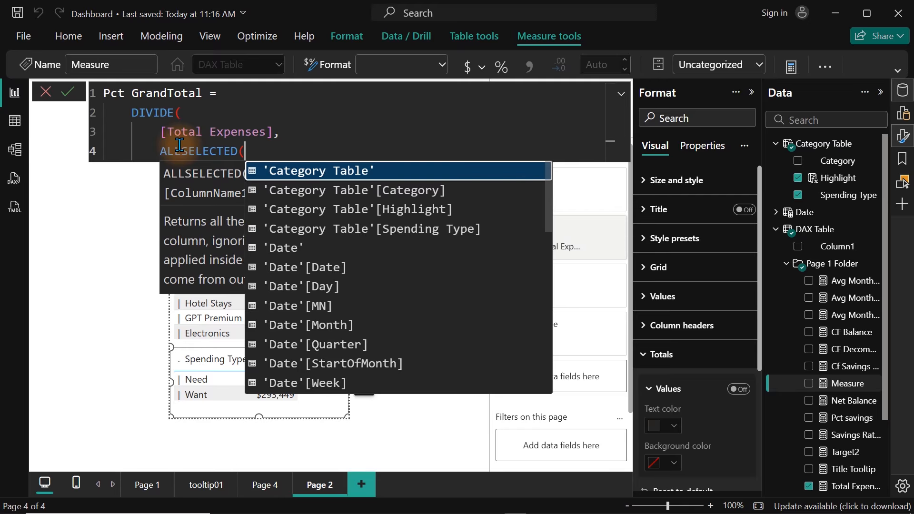
text(fa)
key(Tab)
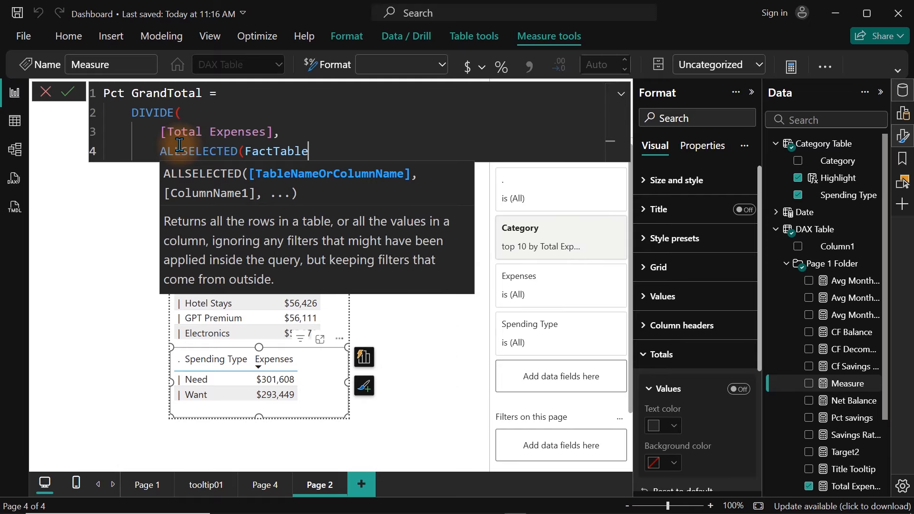
text())
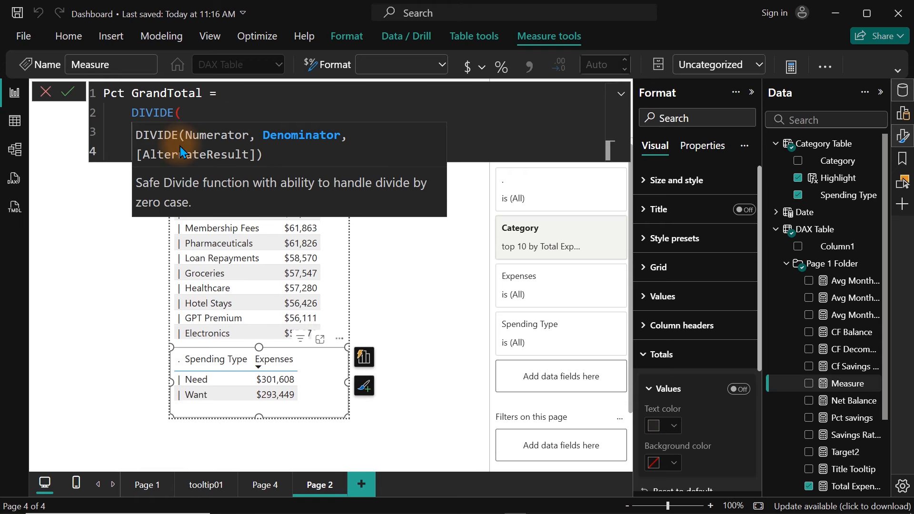
Insert a CALCULATE function with [Total Expenses] as its expression before ALLSELECTED(FactTable) in the Pct GrandTotal formula
click(533, 134)
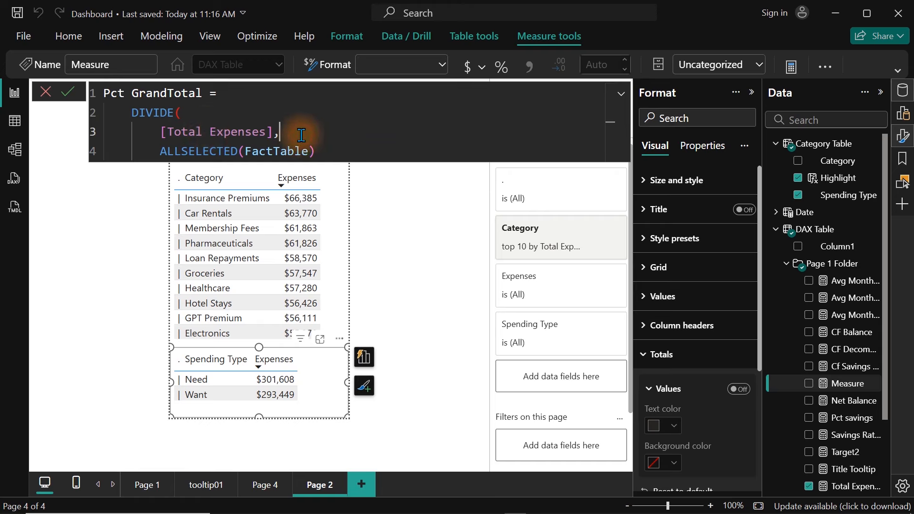
key(Return)
text(cal)
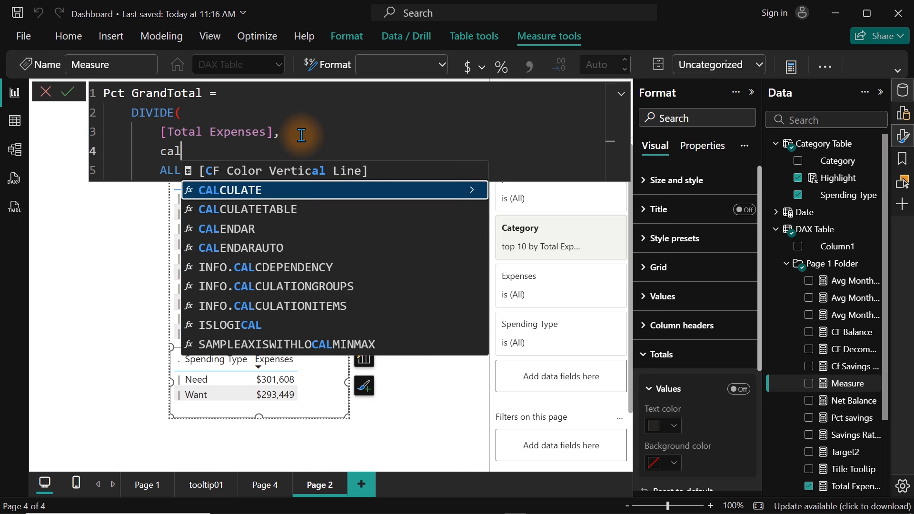
key(Tab)
key(Return)
text([tot)
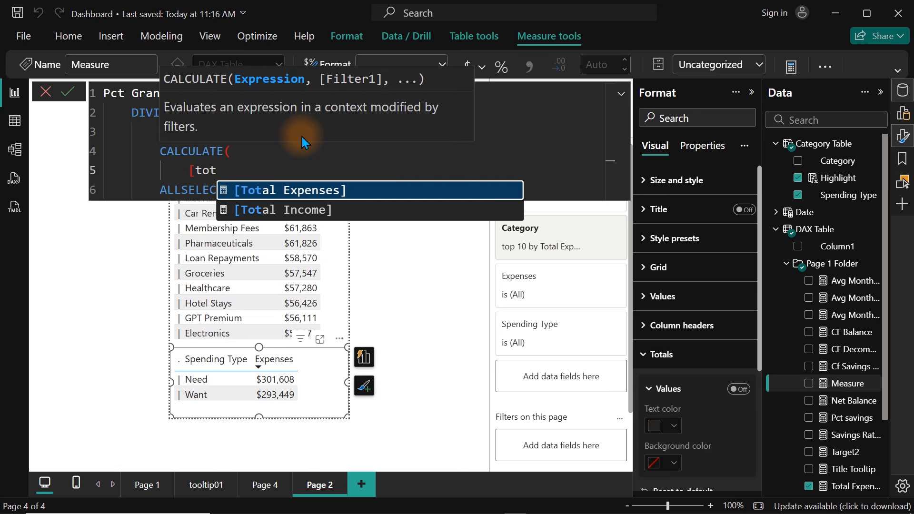
key(Tab)
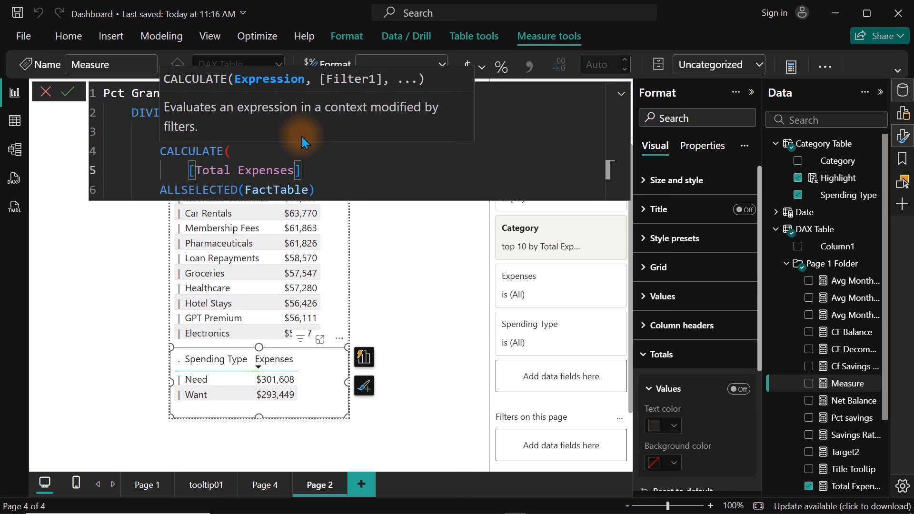
text(,)
Close the CALCULATE and DIVIDE functions after ALLSELECTED(FactTable) and commit the Pct GrandTotal measure
double_click(248, 189)
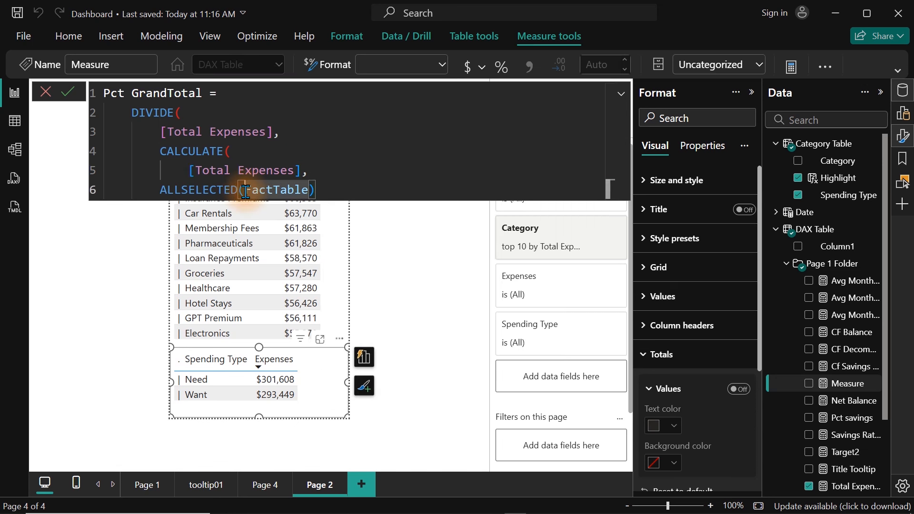
click(348, 190)
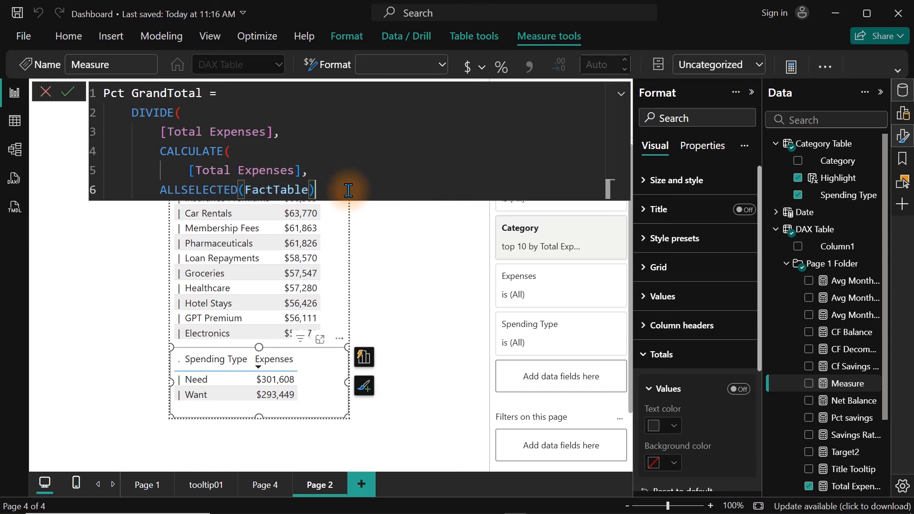
key(Return)
text())
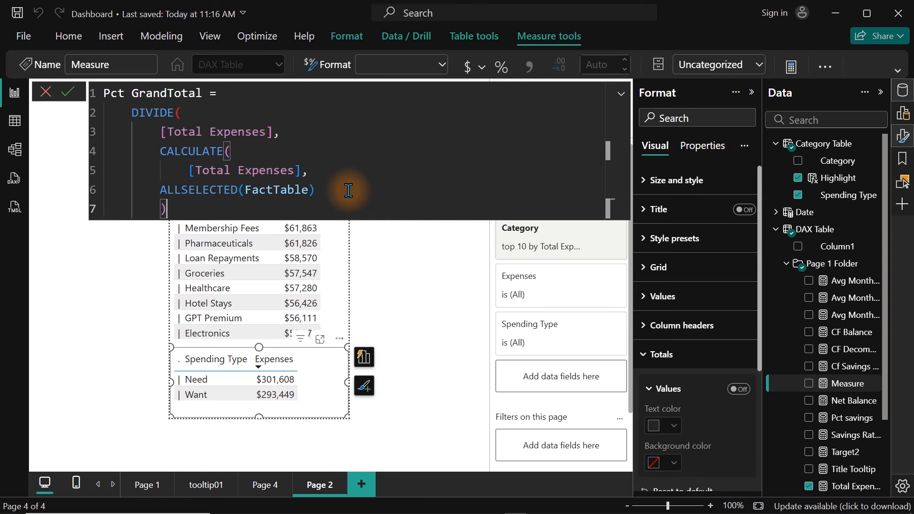
key(Return)
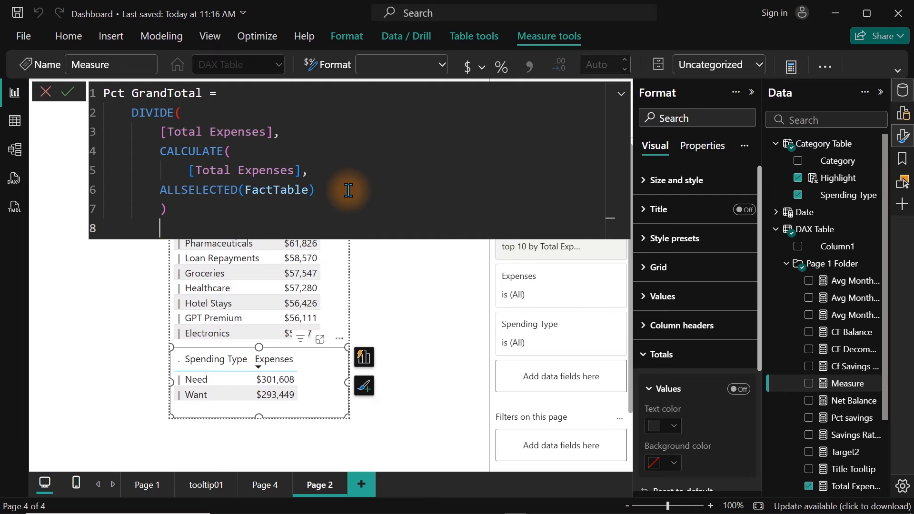
text())
key(Return)
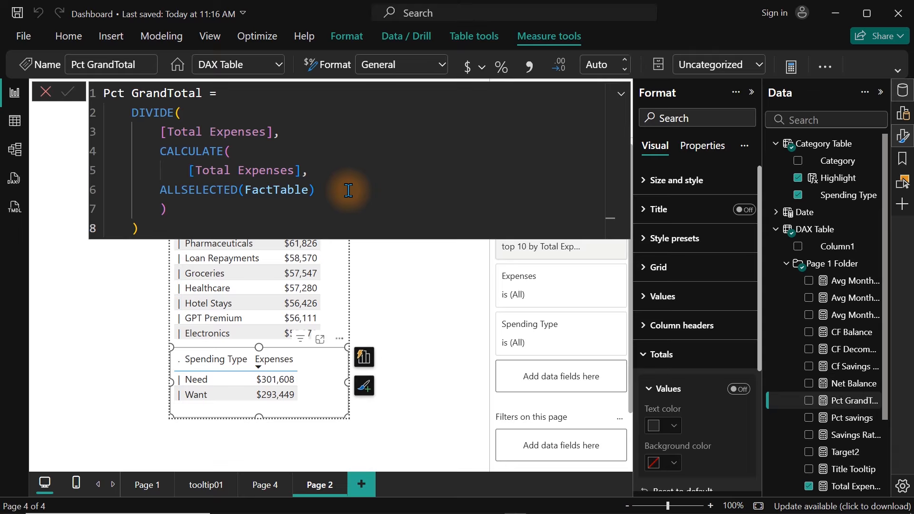
Format the Pct GrandTotal measure as a percentage with 1 decimal place
click(502, 70)
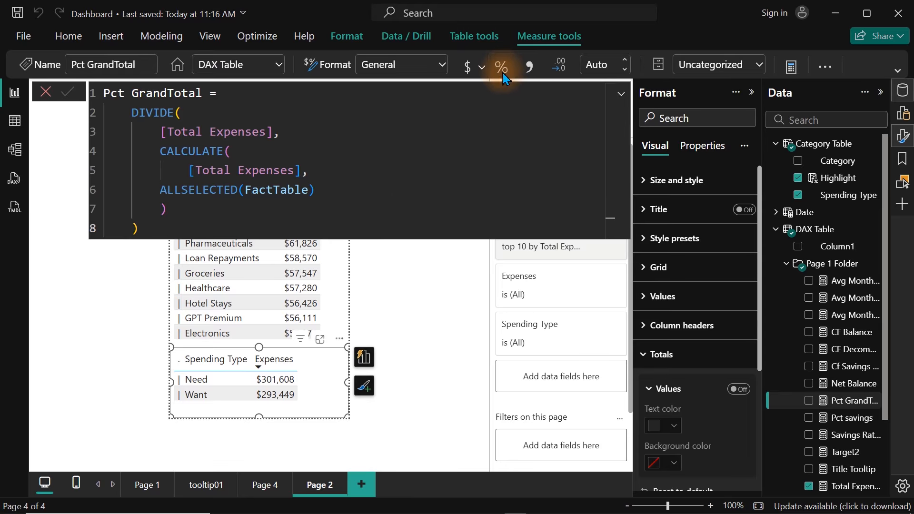
click(502, 69)
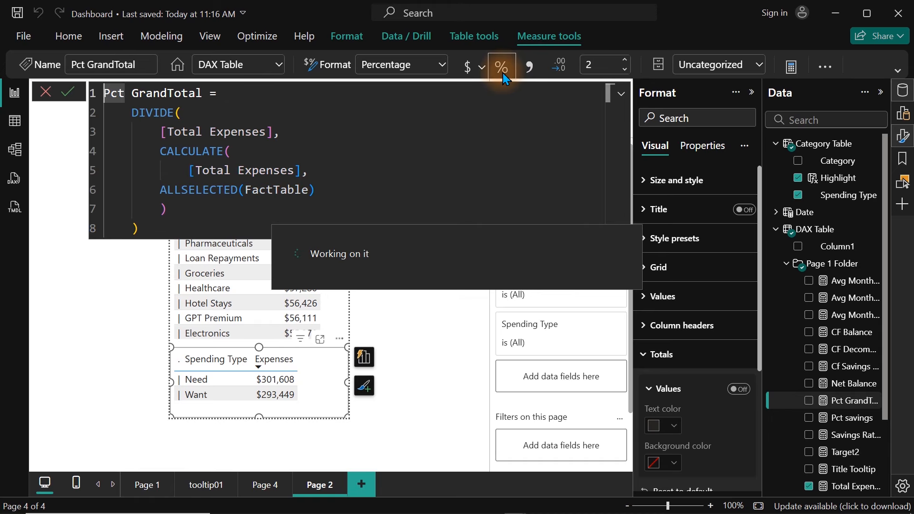
click(607, 62)
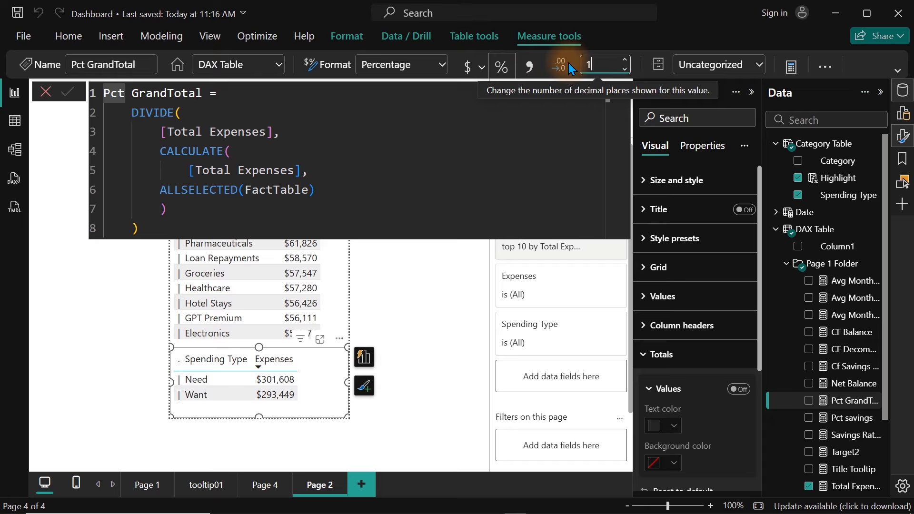
key(Return)
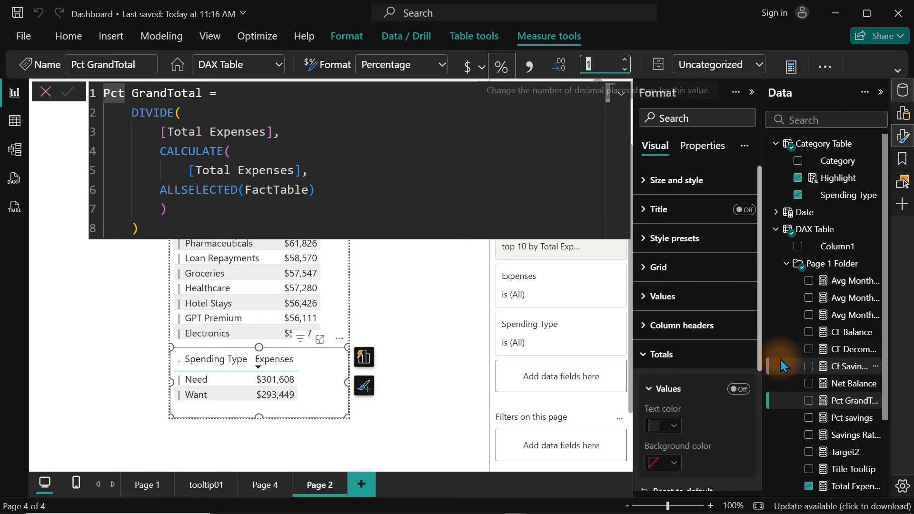
Add the Pct GrandTotal measure to both the Spending Type table and the Category table
click(810, 402)
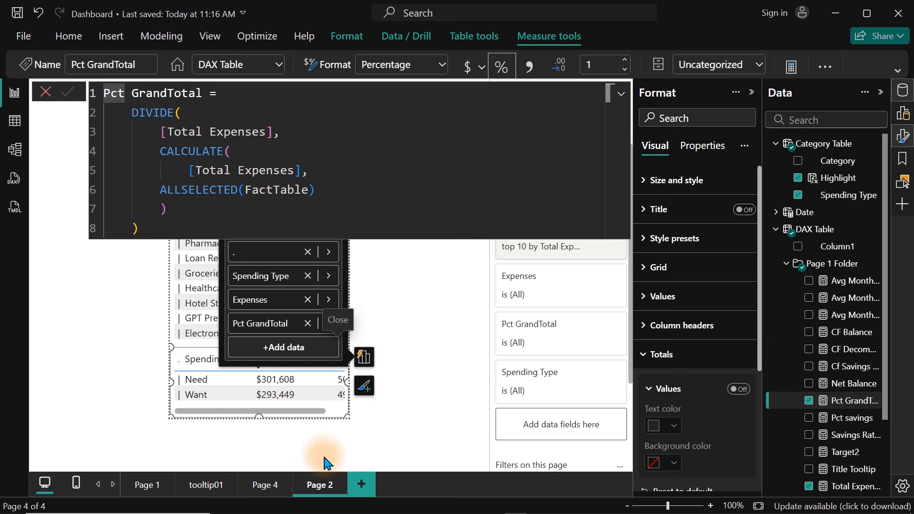
drag(313, 420, 333, 415)
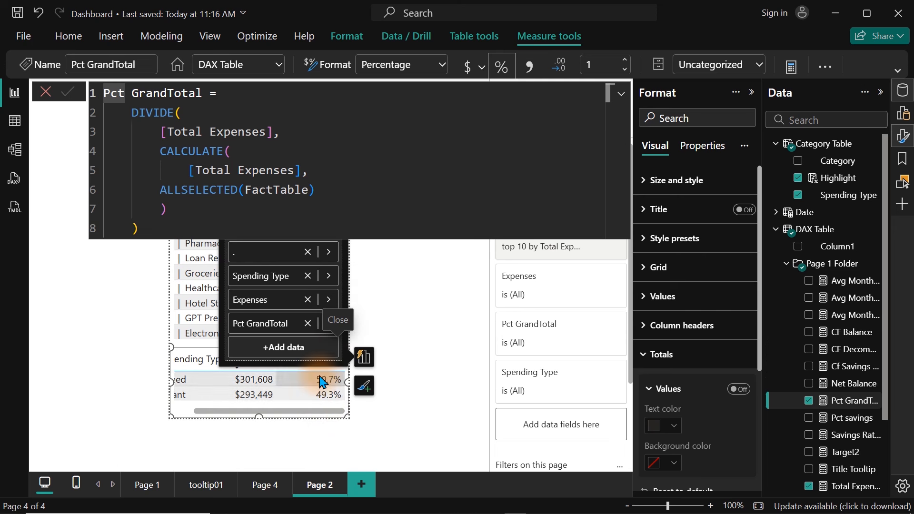
click(418, 309)
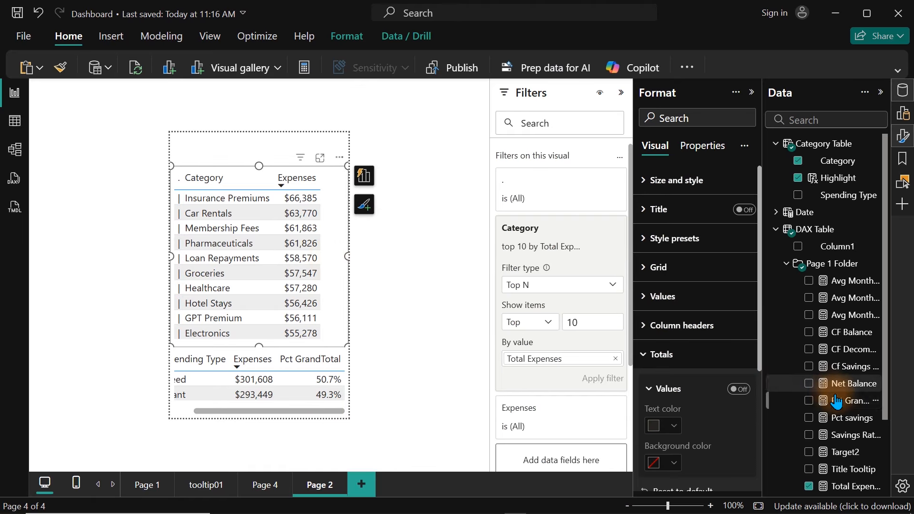
click(811, 403)
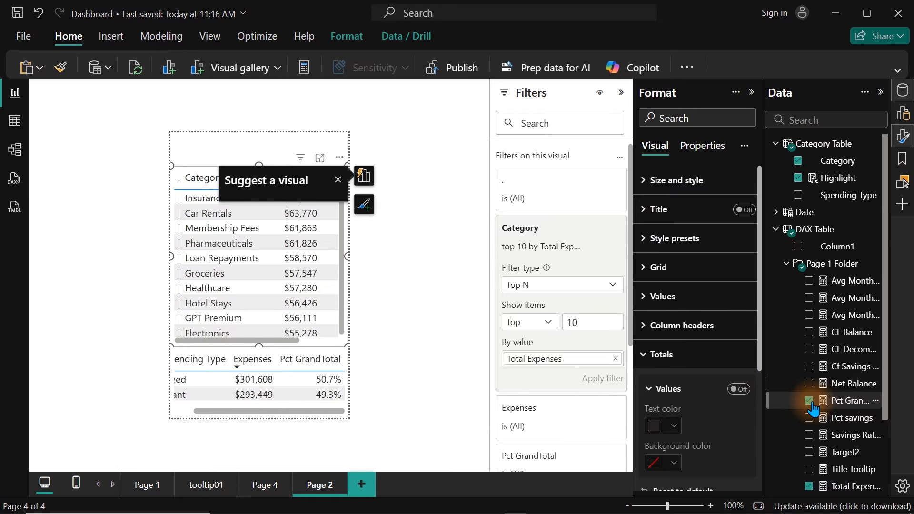
click(379, 271)
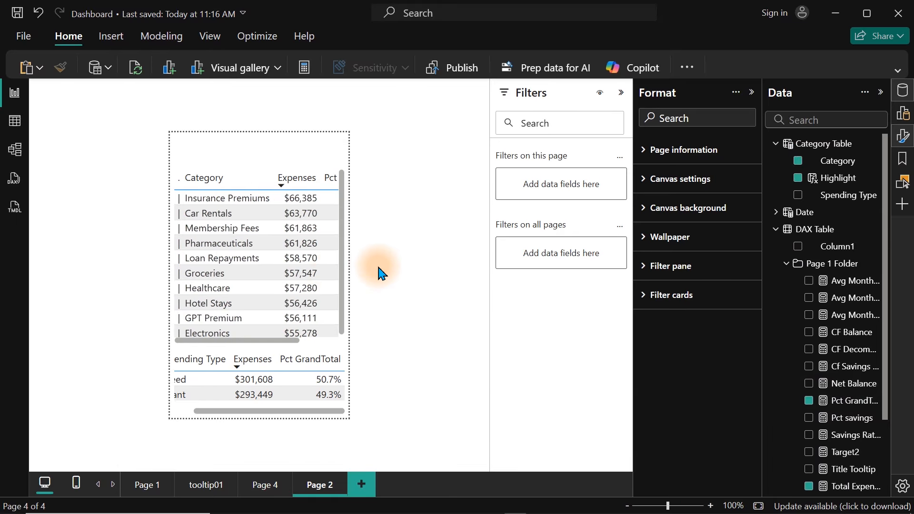
drag(269, 341, 234, 343)
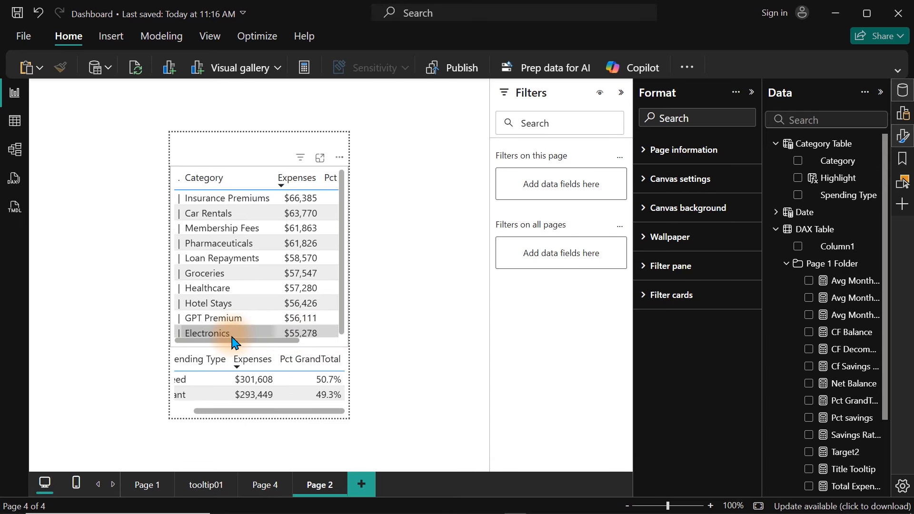
Try page canvas widths of 300 px and 280 px, and settle on 260 px
click(292, 142)
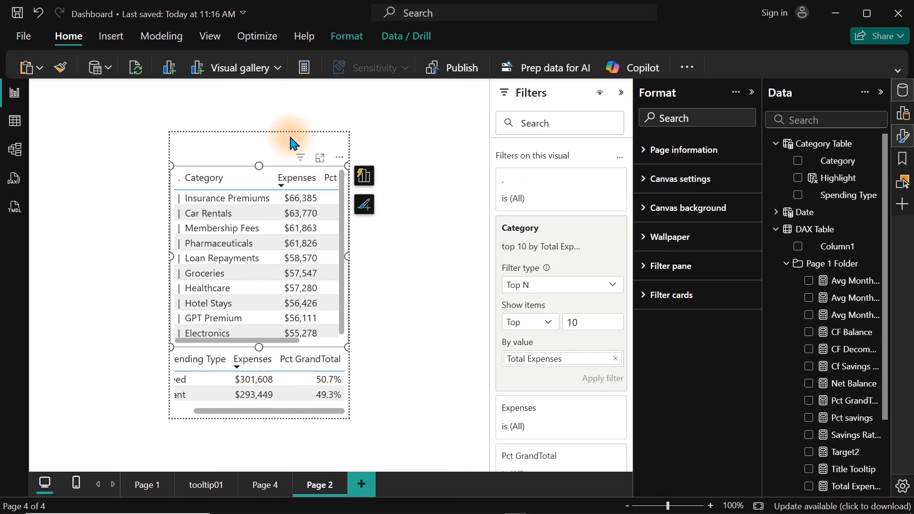
click(294, 142)
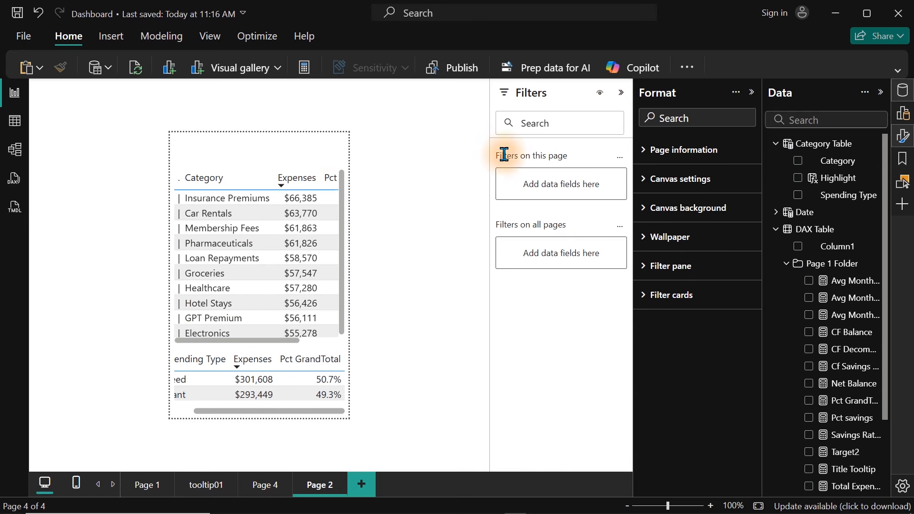
click(681, 181)
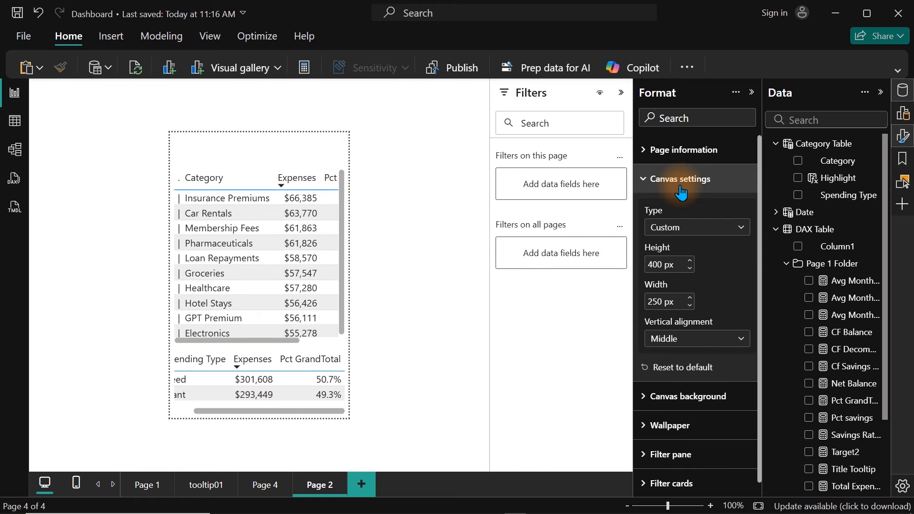
double_click(665, 301)
text(30)
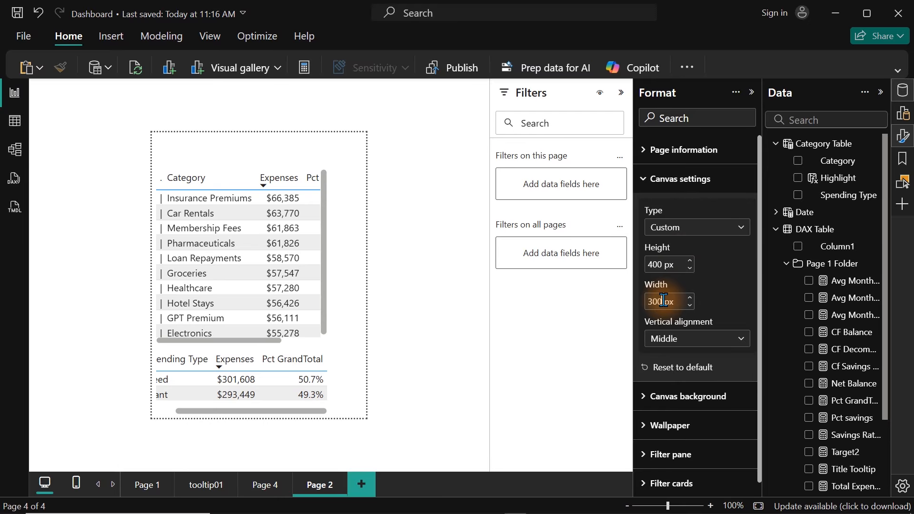
double_click(664, 301)
key(BackSpace)
text(28)
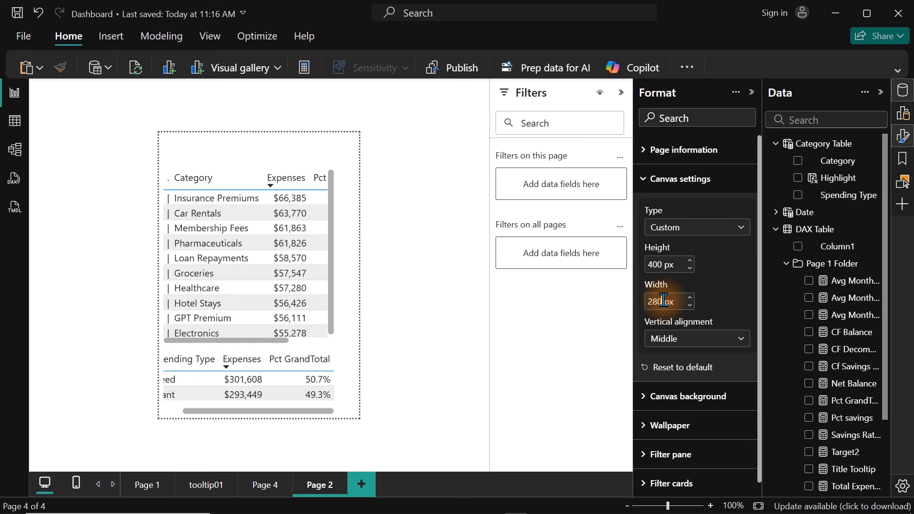
key(BackSpace)
text(60)
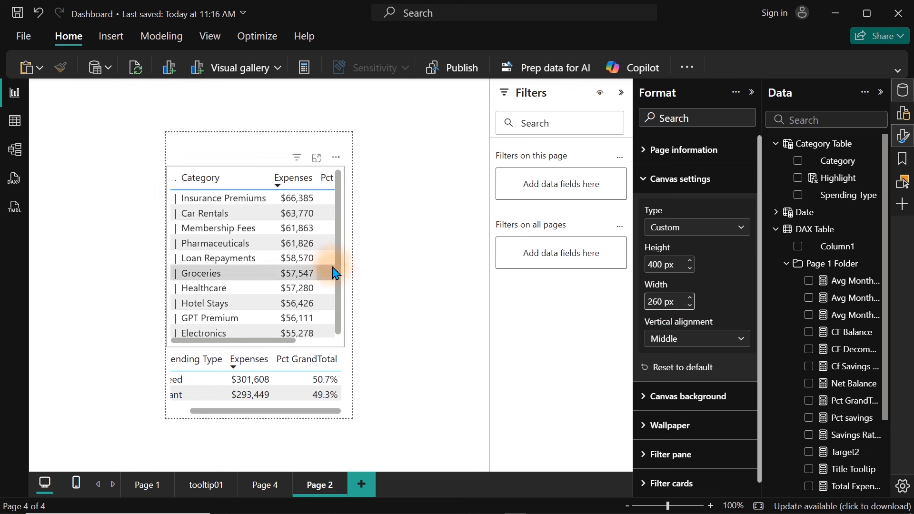
Remove the top 10 Category filter from the Spending Type table and collapse the Filters pane
click(345, 260)
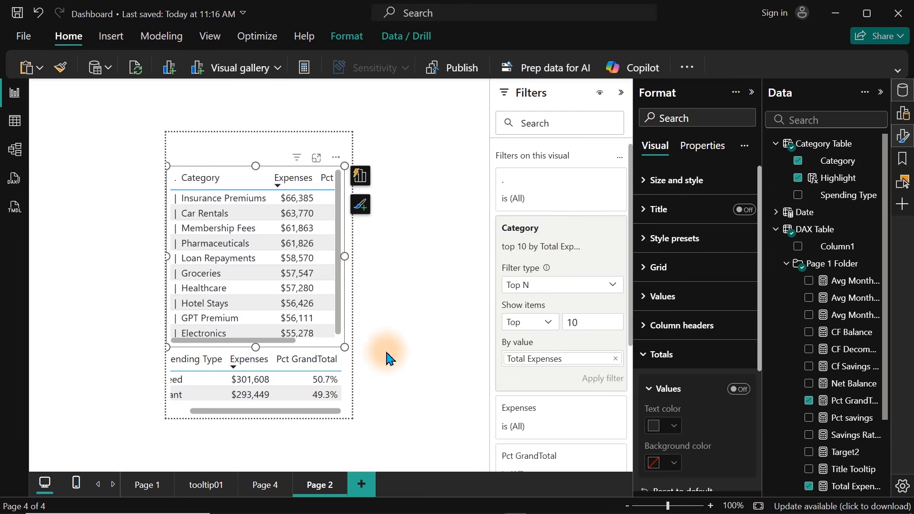
click(318, 417)
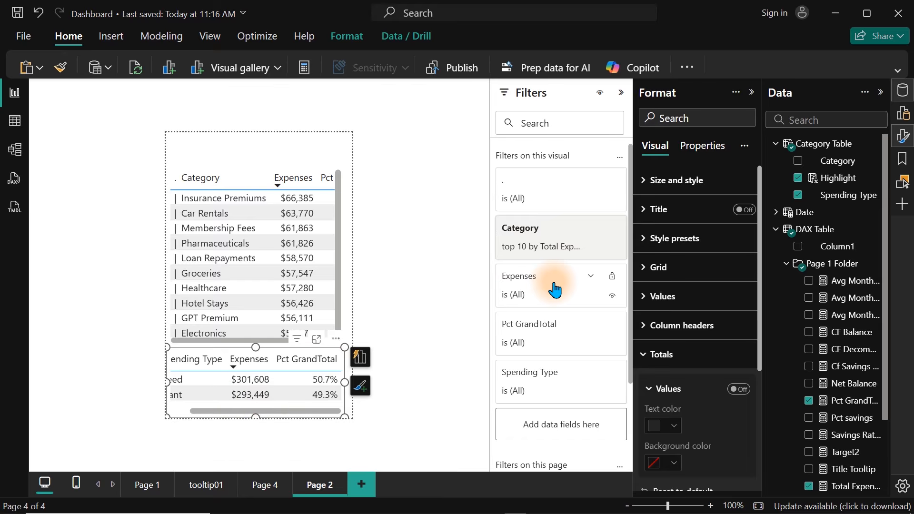
click(594, 228)
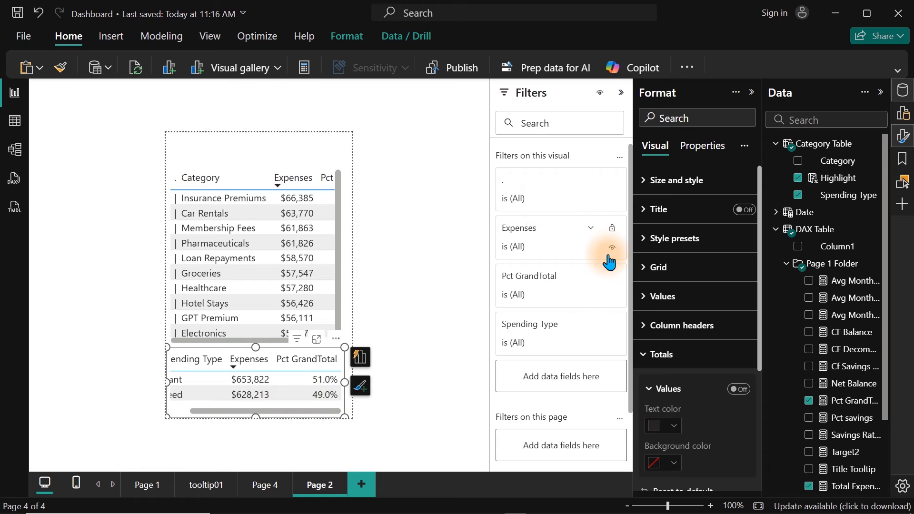
click(621, 92)
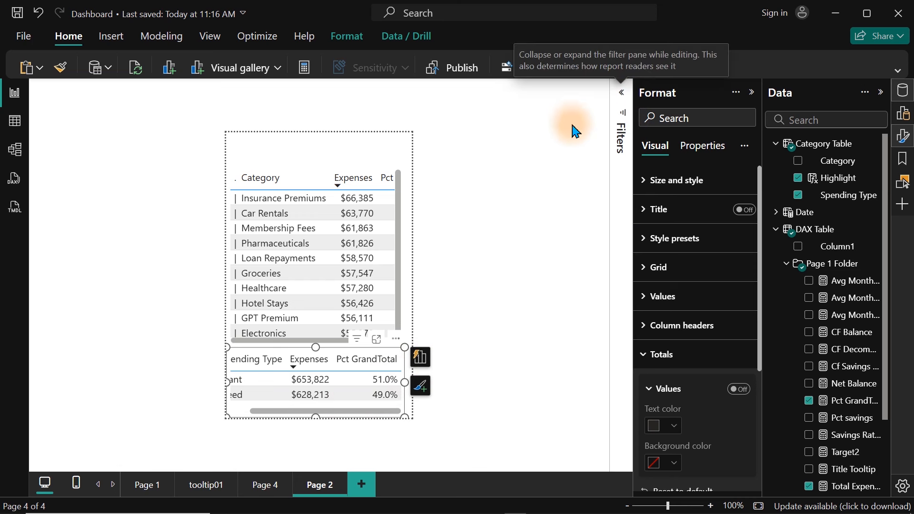
Rename the Pct GrandTotal column to % in both tables and widen the tables to fill the page width
click(401, 229)
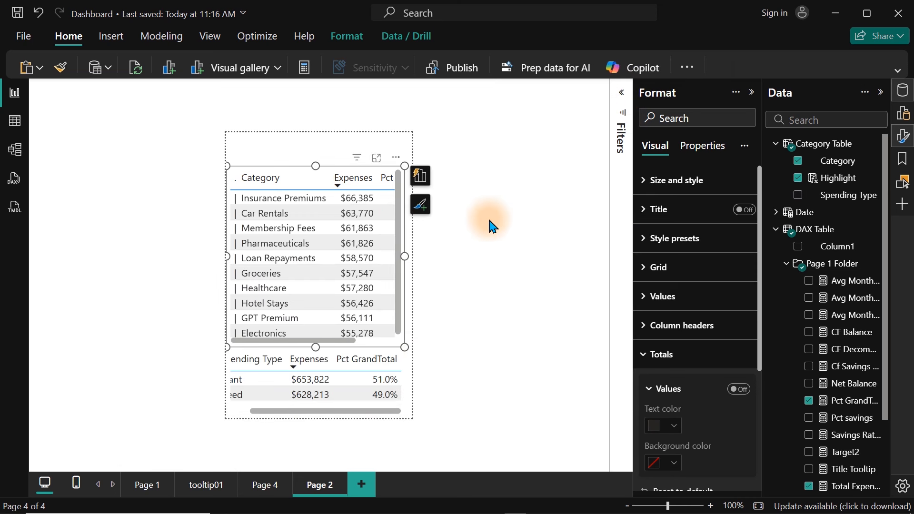
click(420, 185)
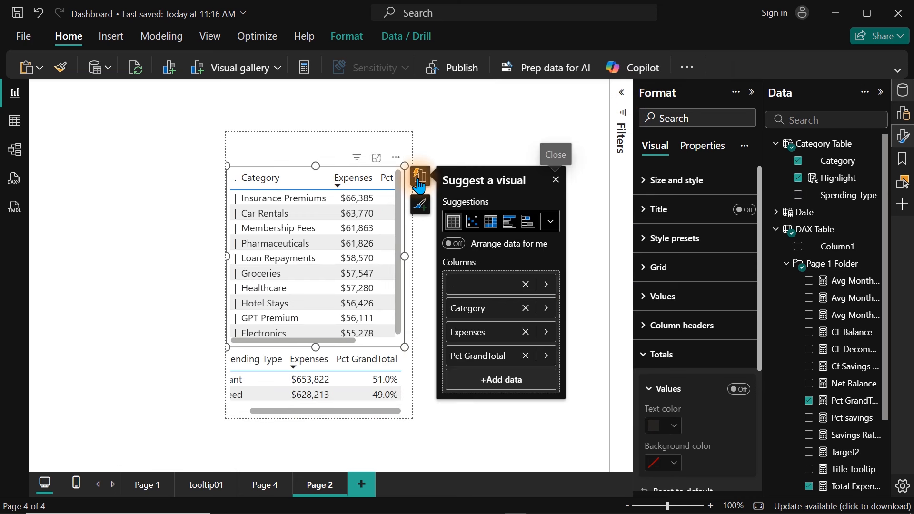
double_click(491, 351)
text(%)
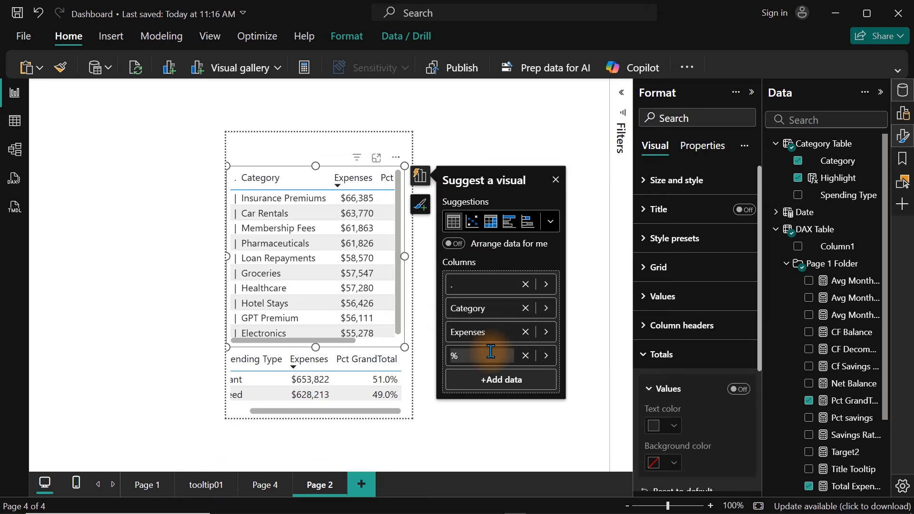
key(Return)
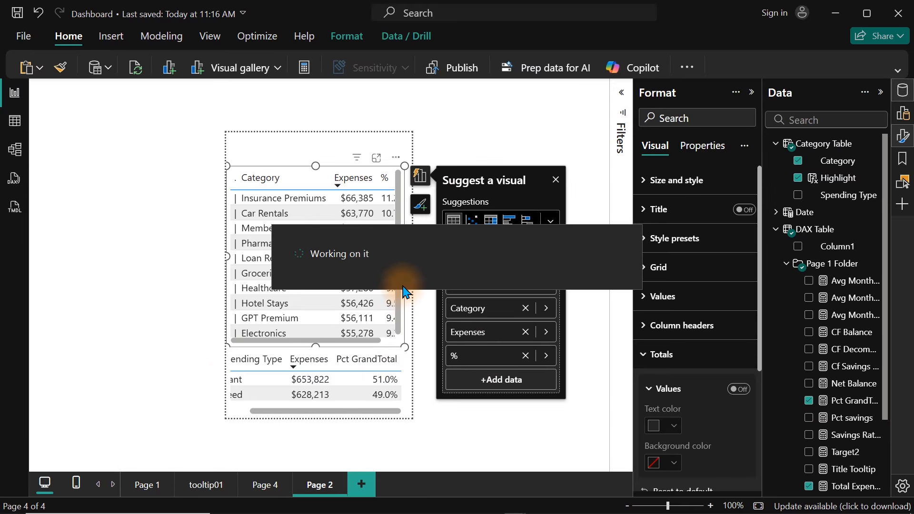
click(230, 388)
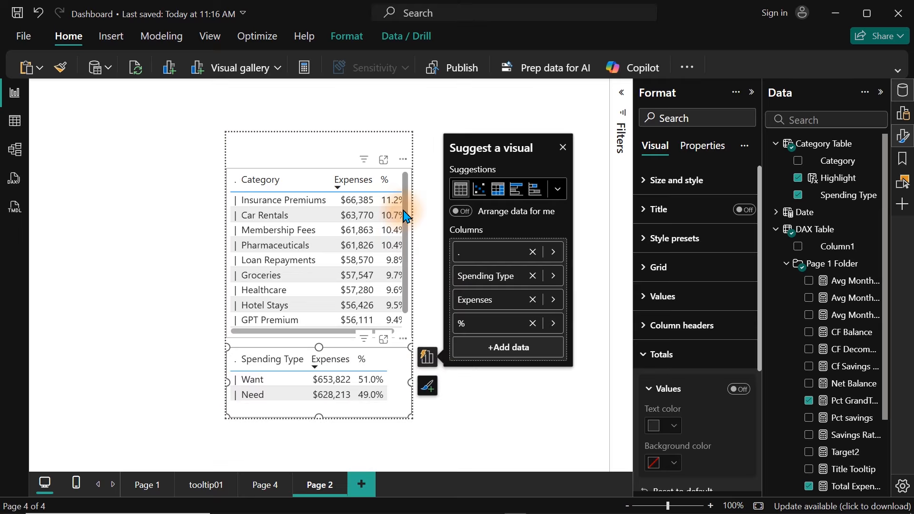
click(309, 337)
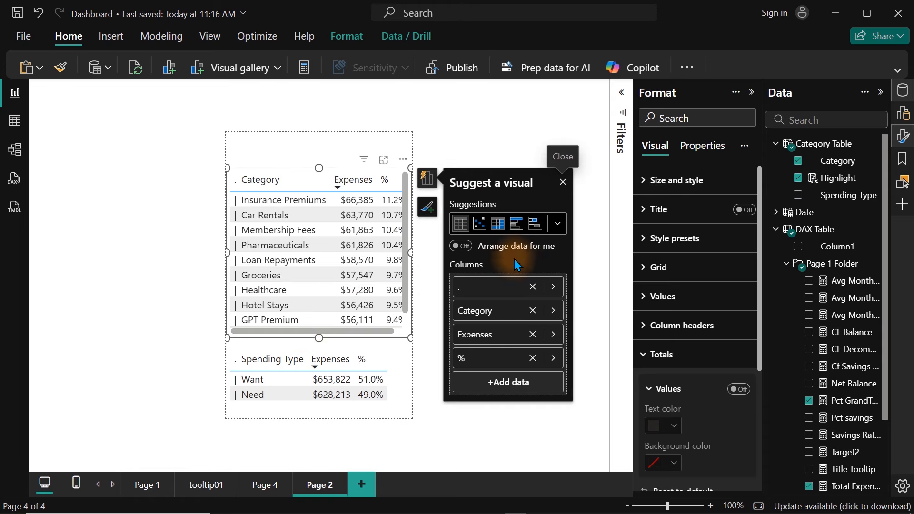
Set the tooltip page's canvas width to 265 px
click(485, 141)
click(674, 299)
double_click(664, 300)
text(265)
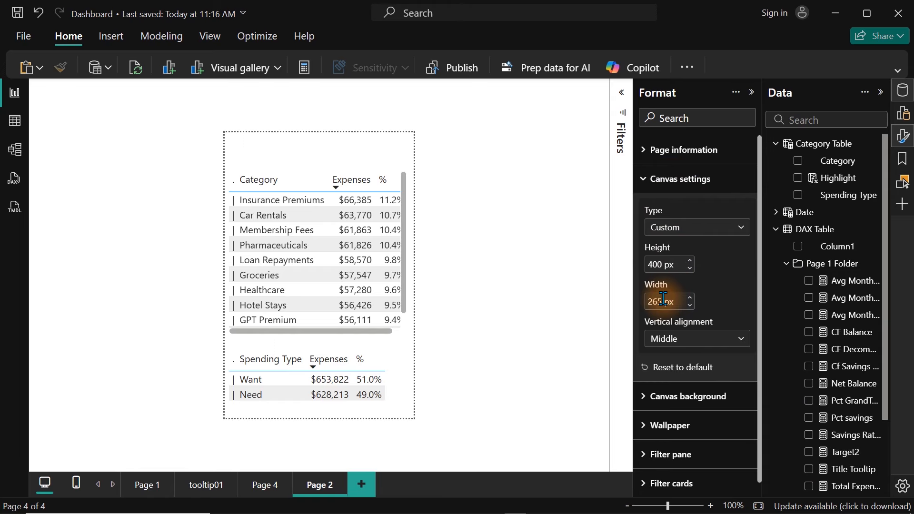
Reposition the Category table and widen it to span the full page width
click(376, 335)
drag(375, 335, 399, 336)
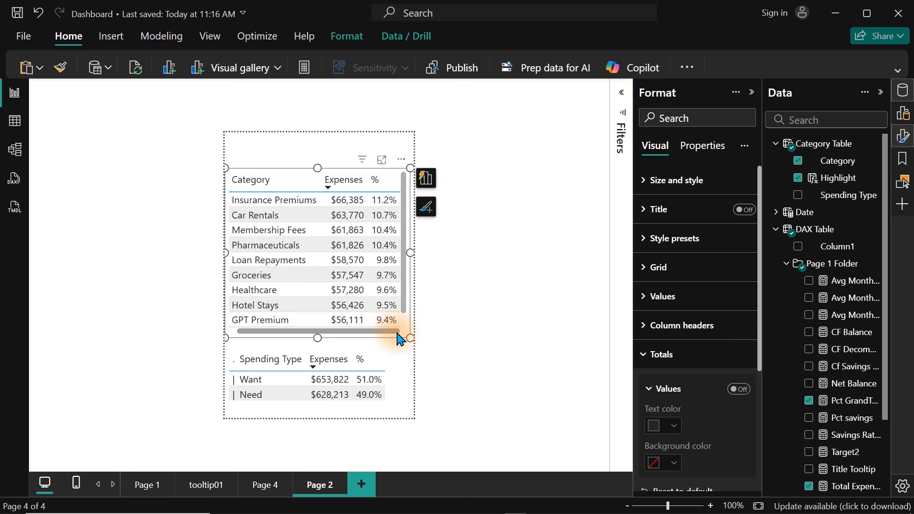
click(427, 164)
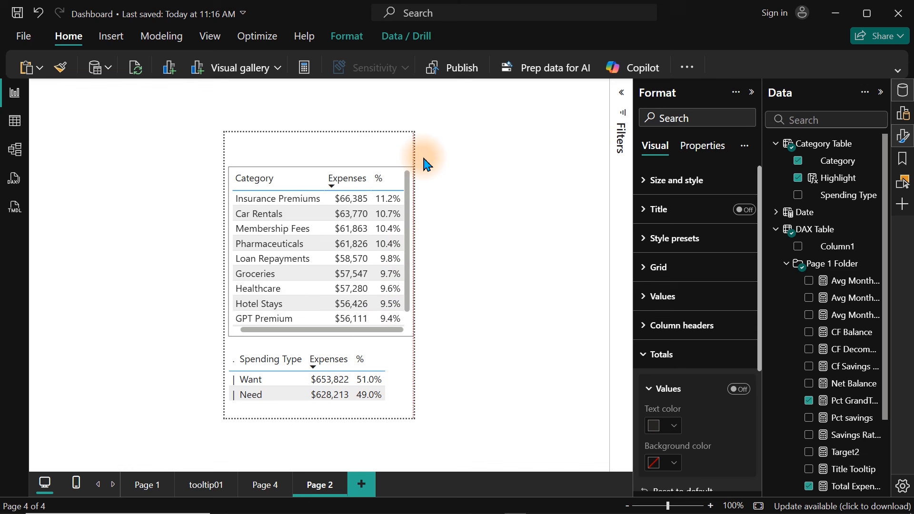
drag(423, 158, 423, 158)
drag(229, 253, 214, 253)
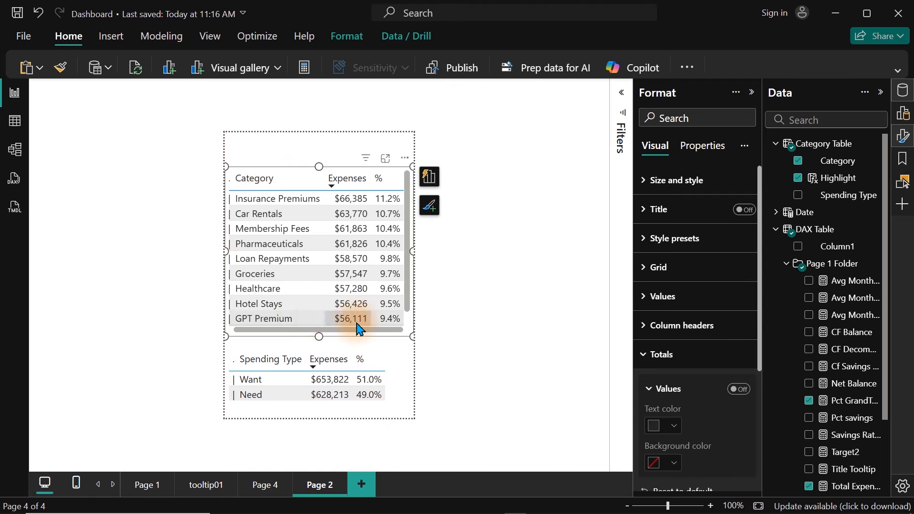
Set the Category table's values to font size 9 and its column headers to Segoe UI Bold
click(682, 296)
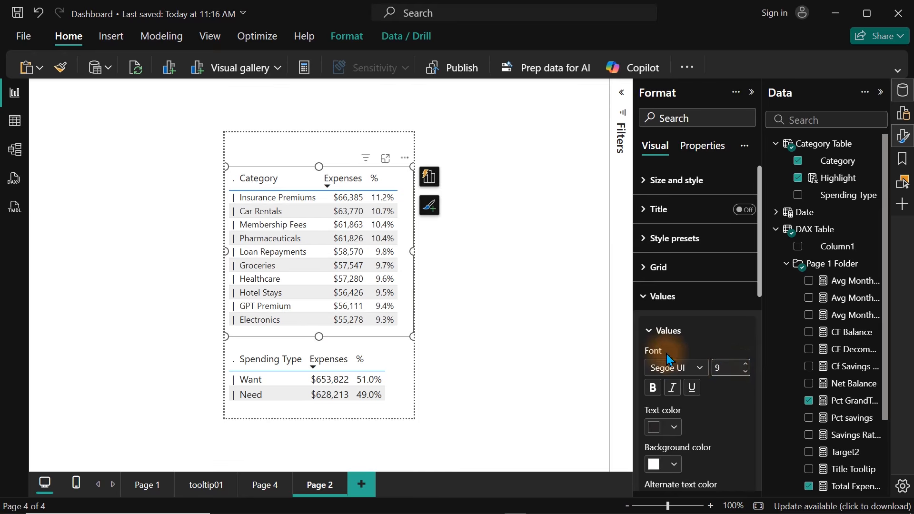
click(657, 307)
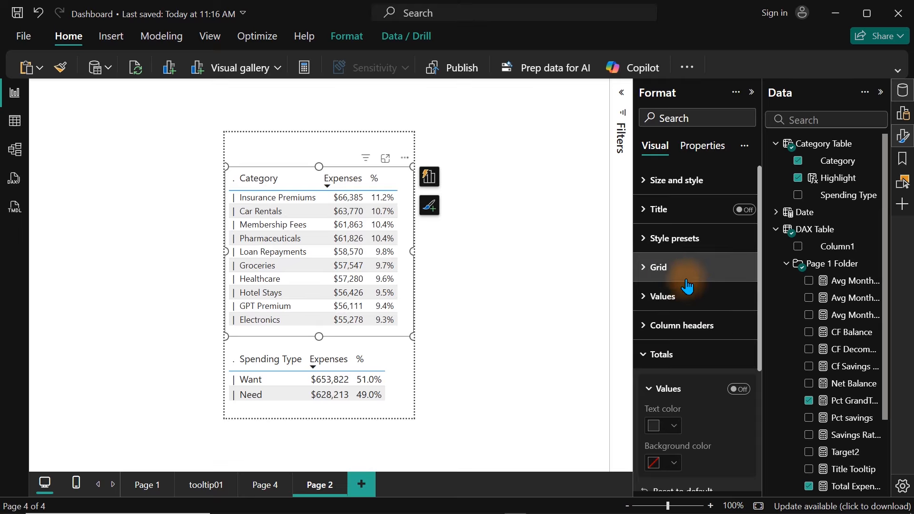
click(684, 329)
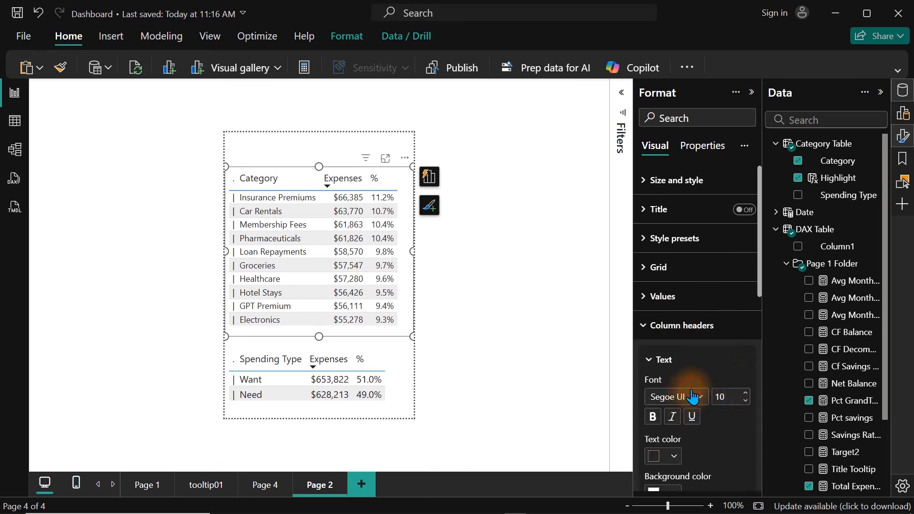
click(693, 396)
click(689, 324)
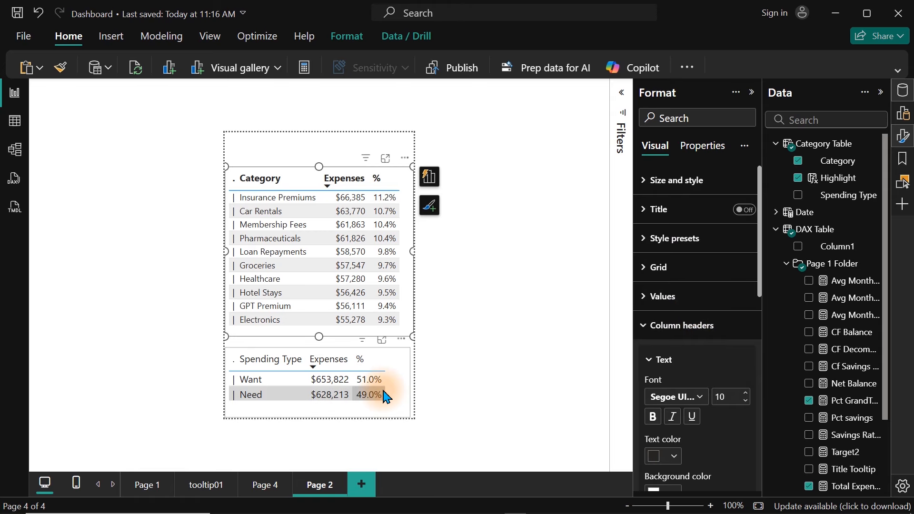
Set the Spending Type table's column headers to Segoe UI Bold and preview the tooltip on Page 4's monthly savings rate chart
click(402, 368)
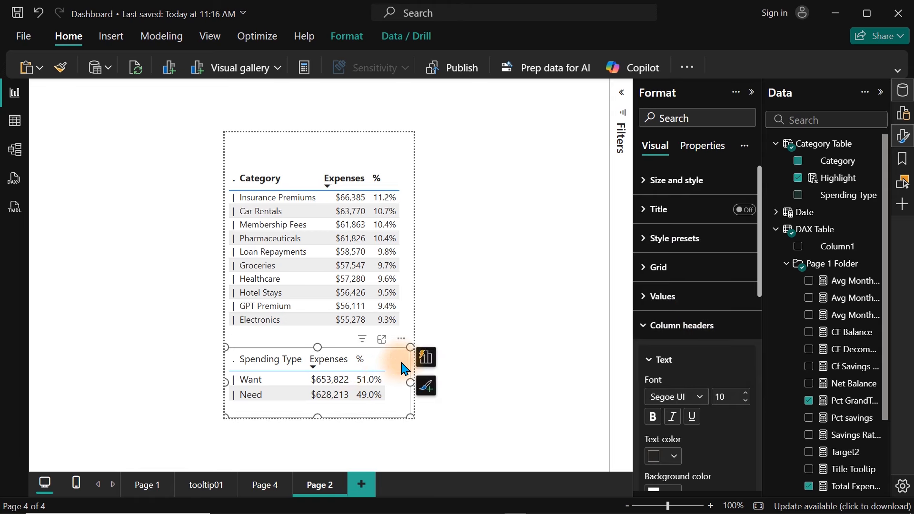
click(697, 401)
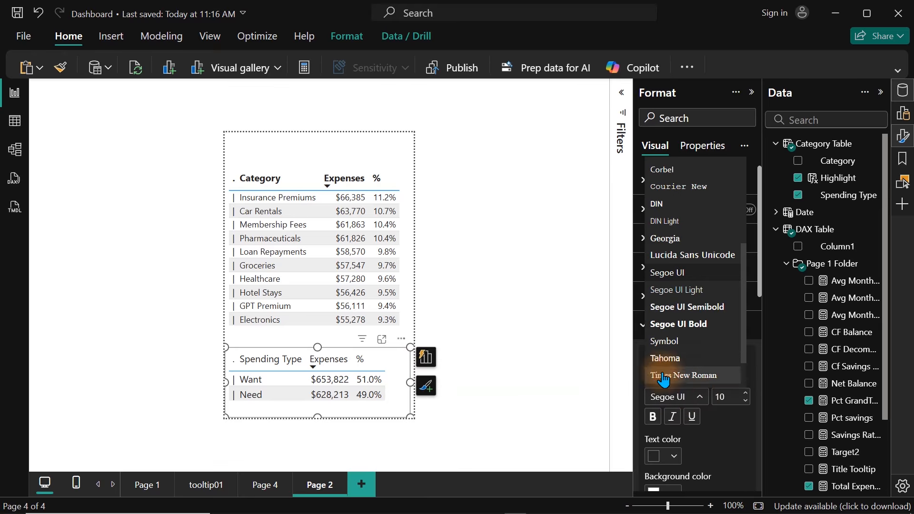
click(672, 325)
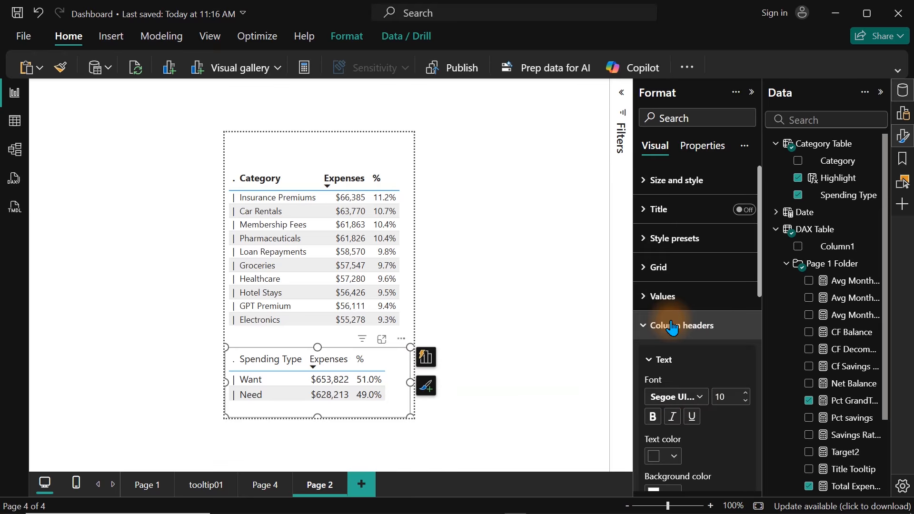
click(264, 485)
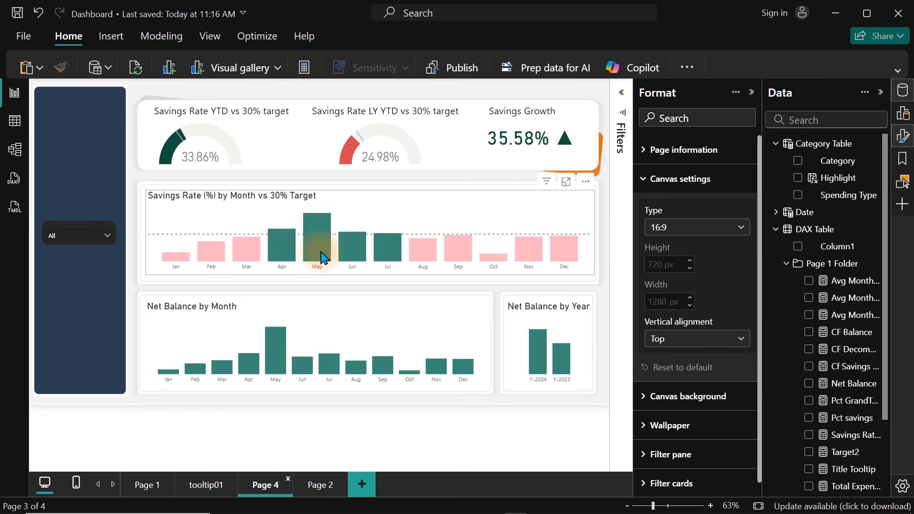
mouse_move(323, 258)
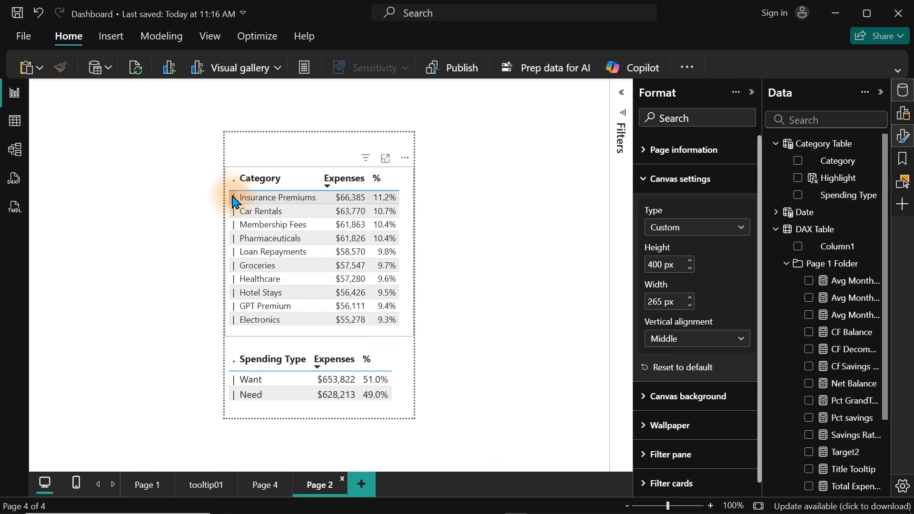
Create a new measure named CF Highlight in the DAX Table's Page 1 Folder and begin its formula with SWITCH on a new line
right_click(858, 306)
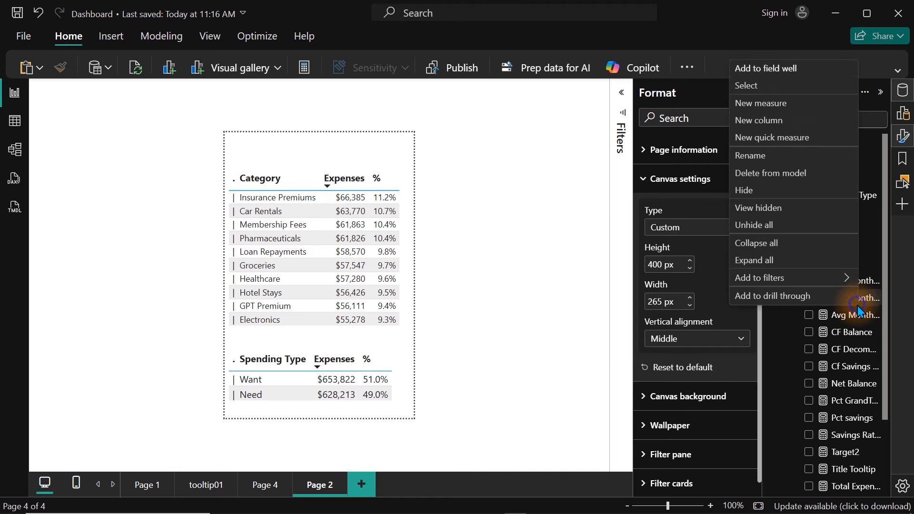
click(788, 108)
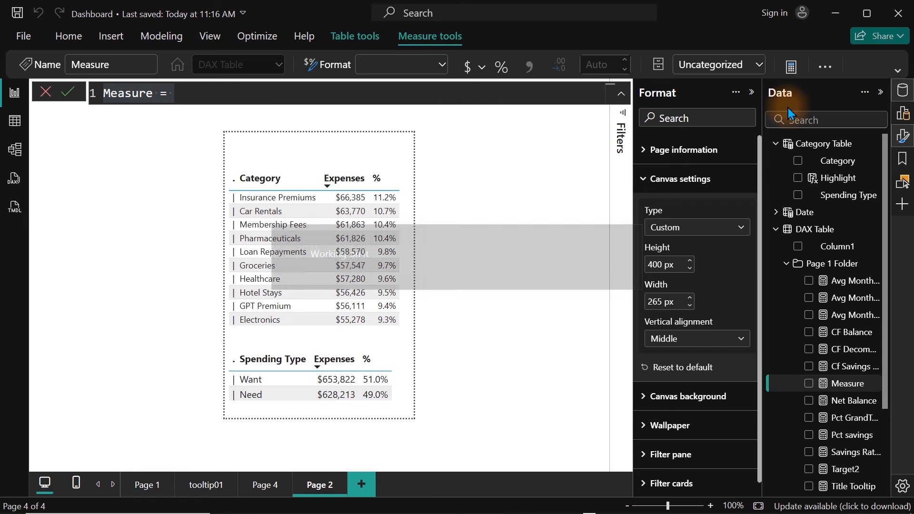
text(C)
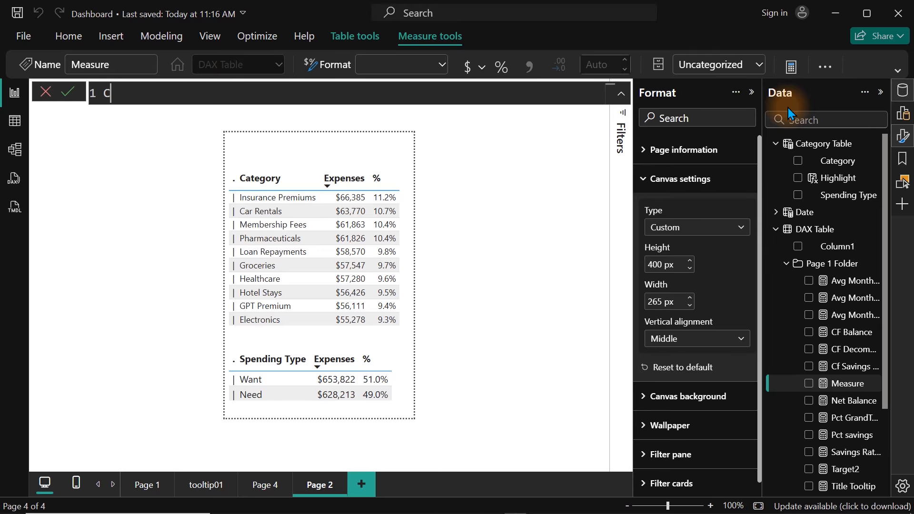
text(F Highlight =)
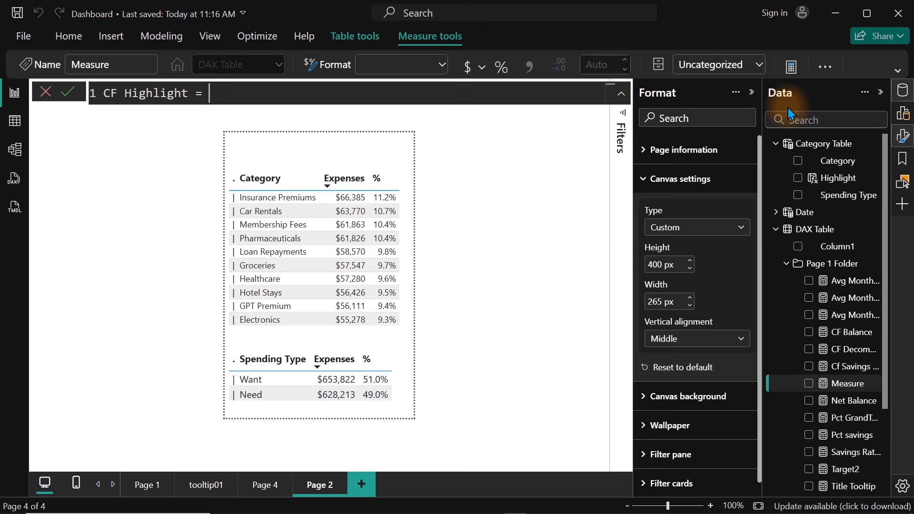
key(shift+Return)
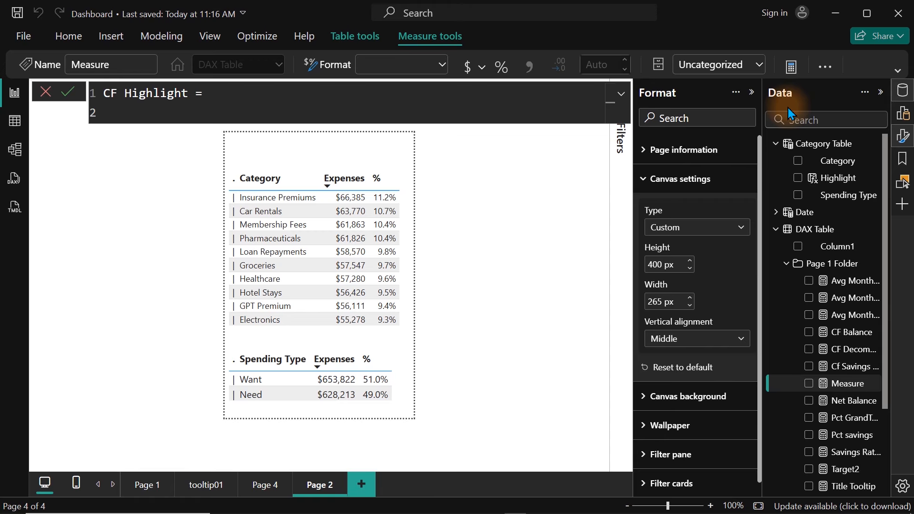
text(swit)
key(Tab)
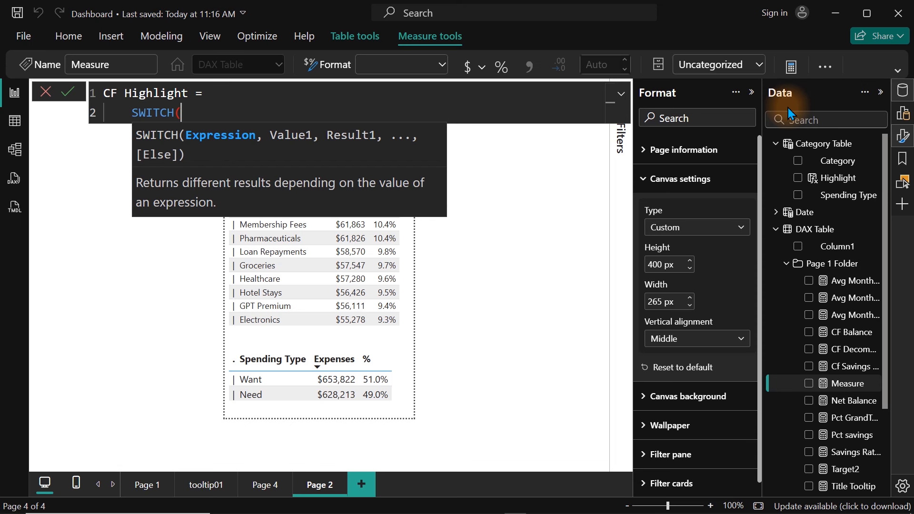
text(hq)
key(BackSpace)
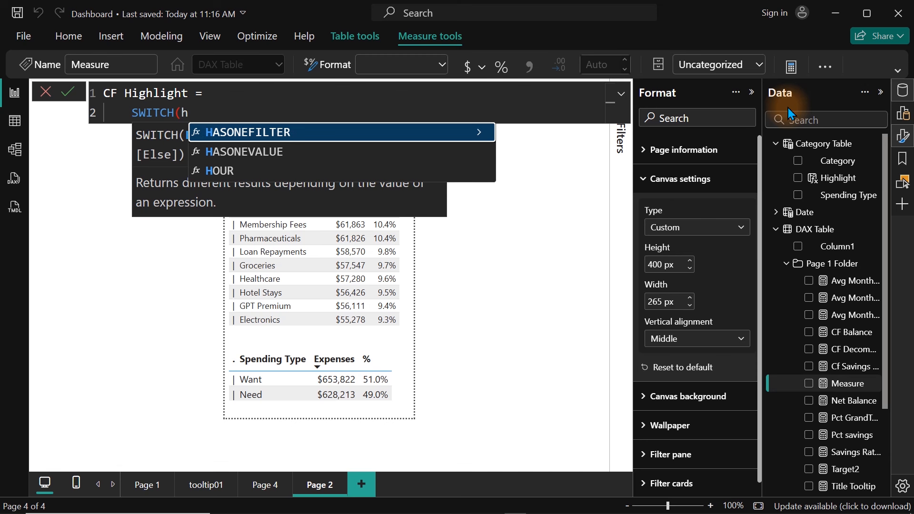
text(igh)
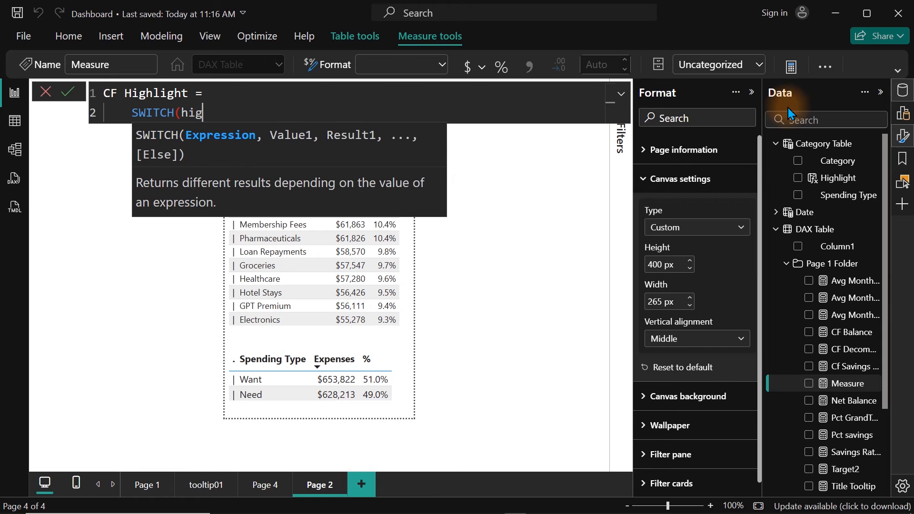
key(BackSpace)
key(BackSpace)
key(BackSpace)
key(BackSpace)
Enter SELECTEDVALUE('Category Table'[Highlight]) as the SWITCH expression, followed by a comma, and place it on its own line
text(selected)
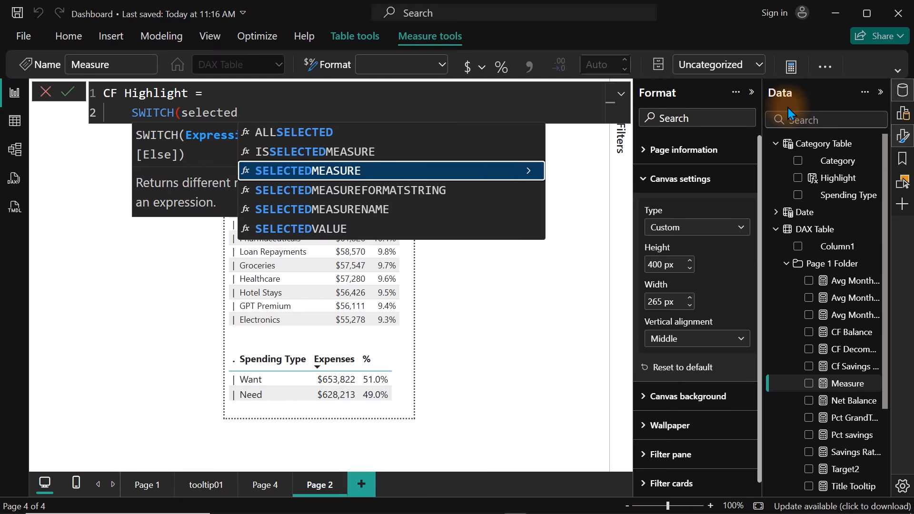
text(v)
key(Tab)
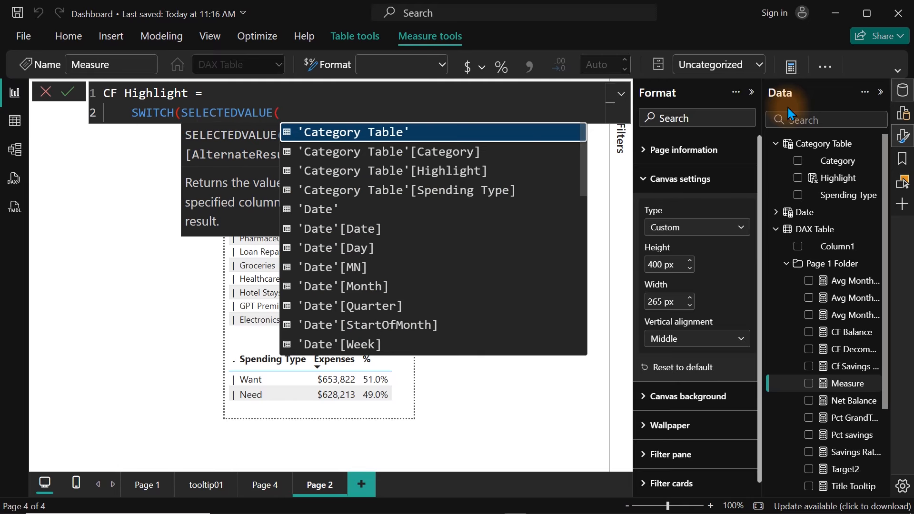
text(h)
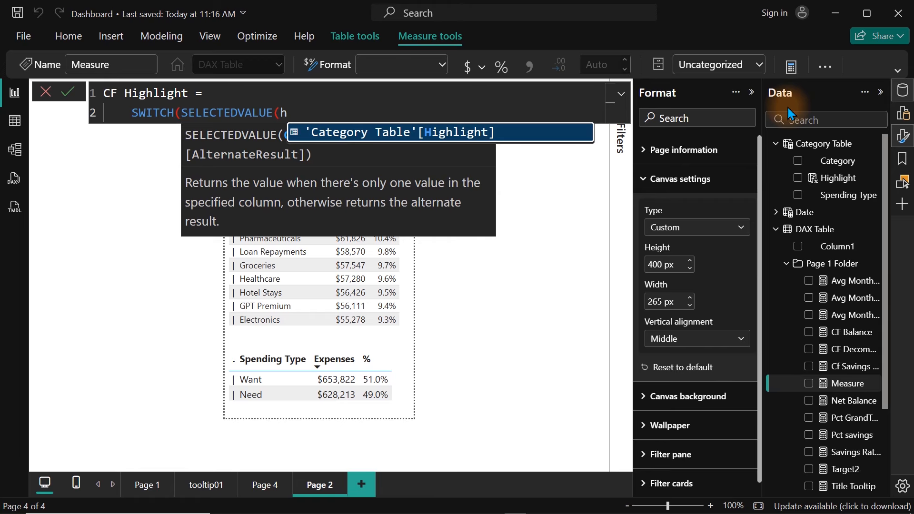
key(Tab)
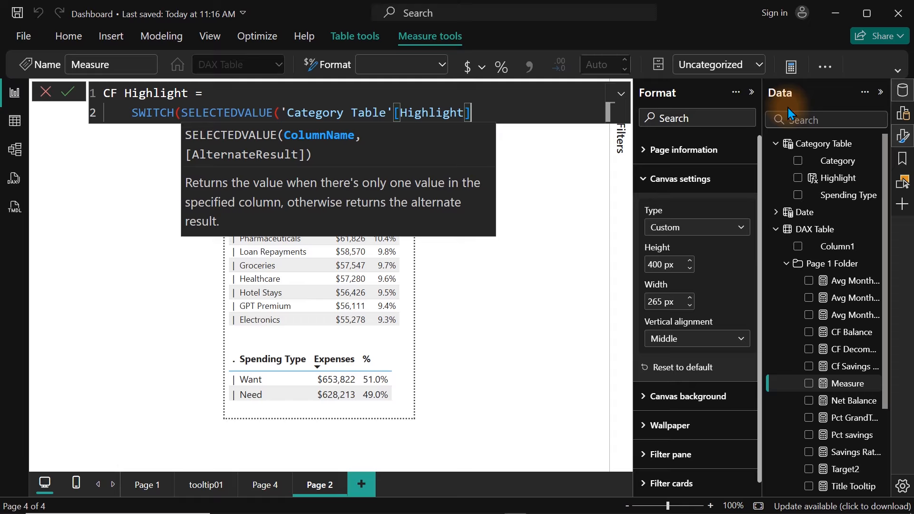
text())
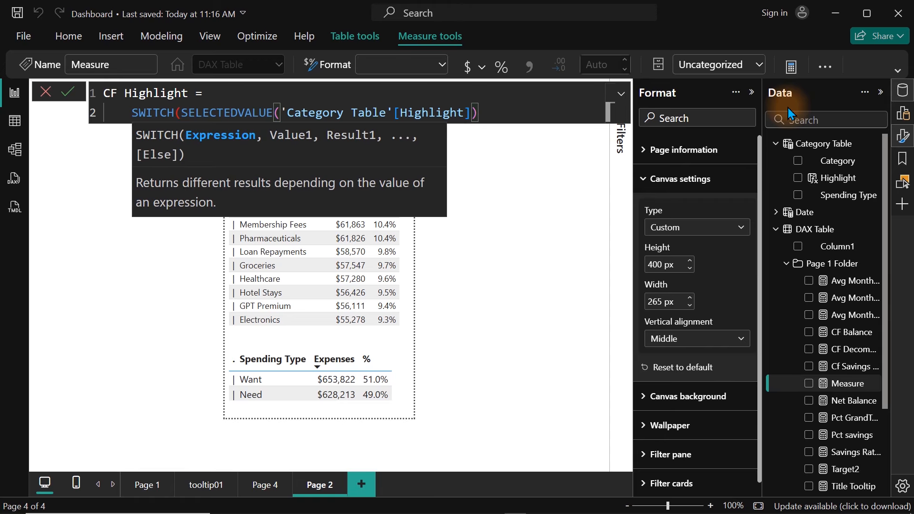
text(,)
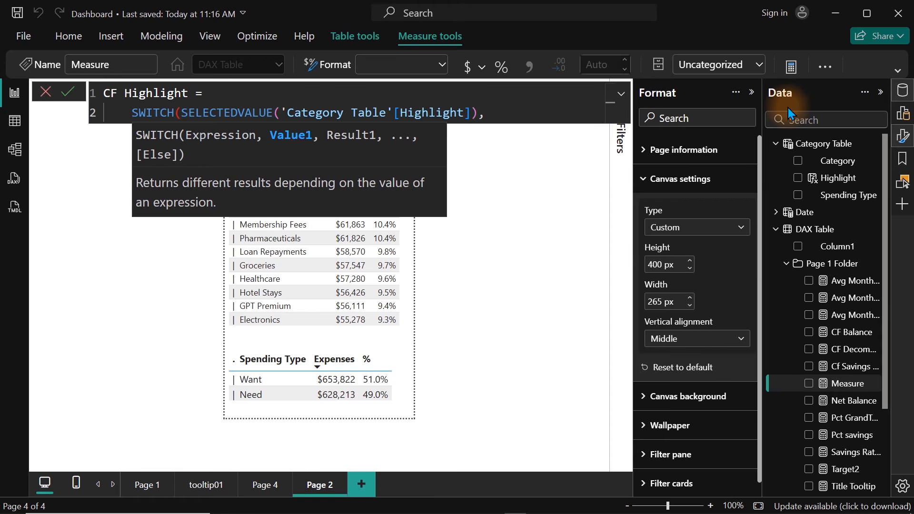
double_click(181, 110)
click(181, 108)
key(shift+Return)
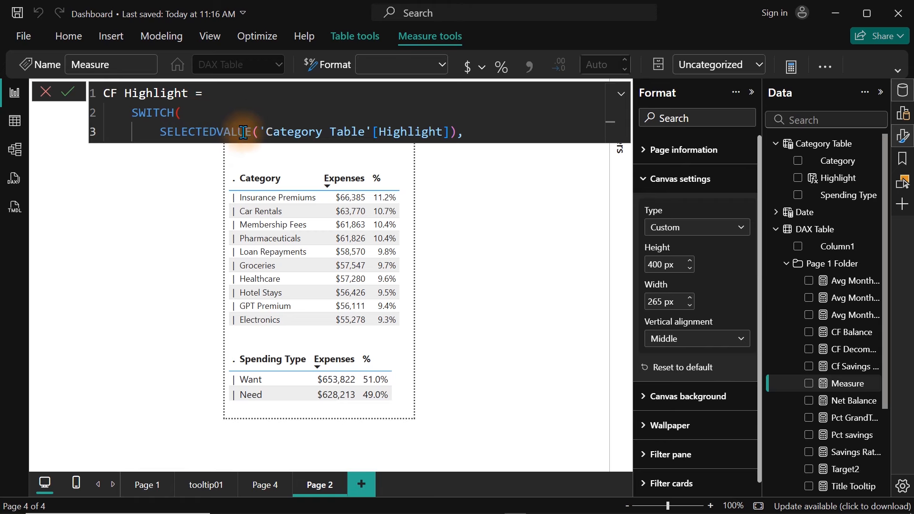
click(486, 131)
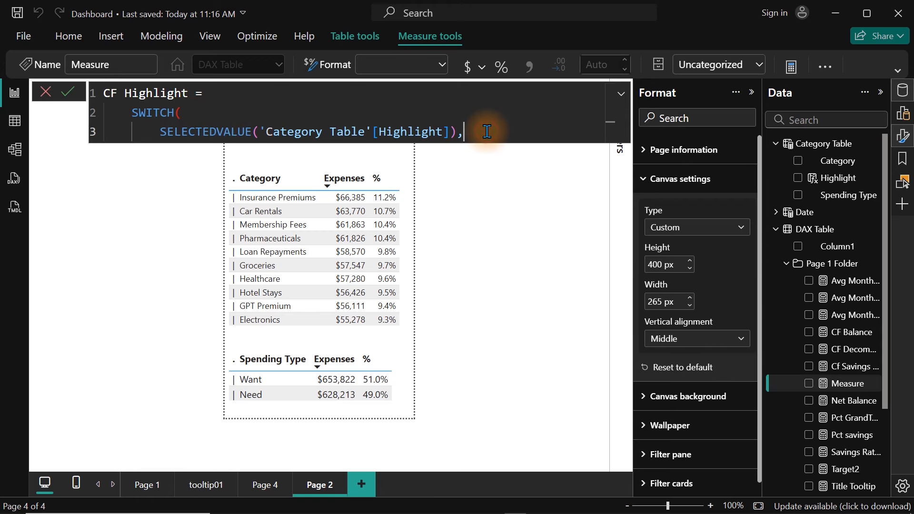
Add a SWITCH case on a new line returning "#F59E0B" for "Want", followed by a comma and the comment -- Yellow
key(shift+Return)
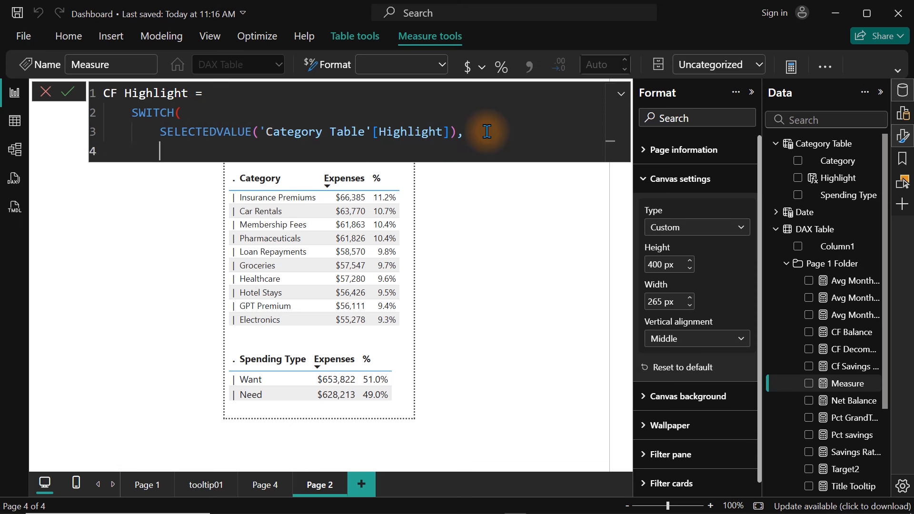
text("Want",)
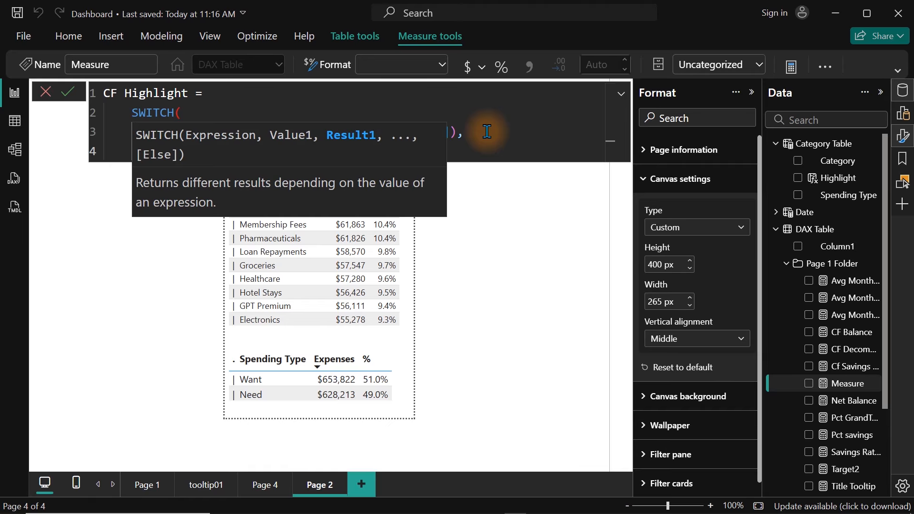
text( ")
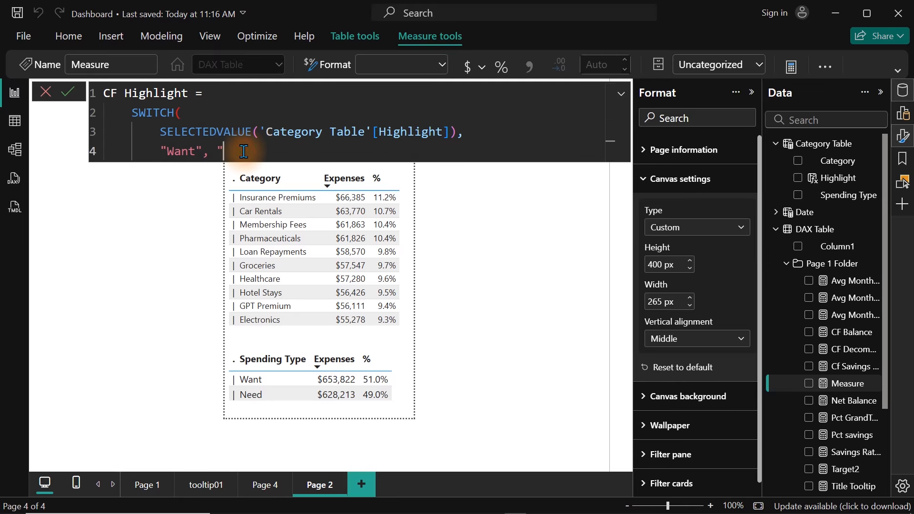
text(#F59E0B" -- Yellow)
key(shift+Return)
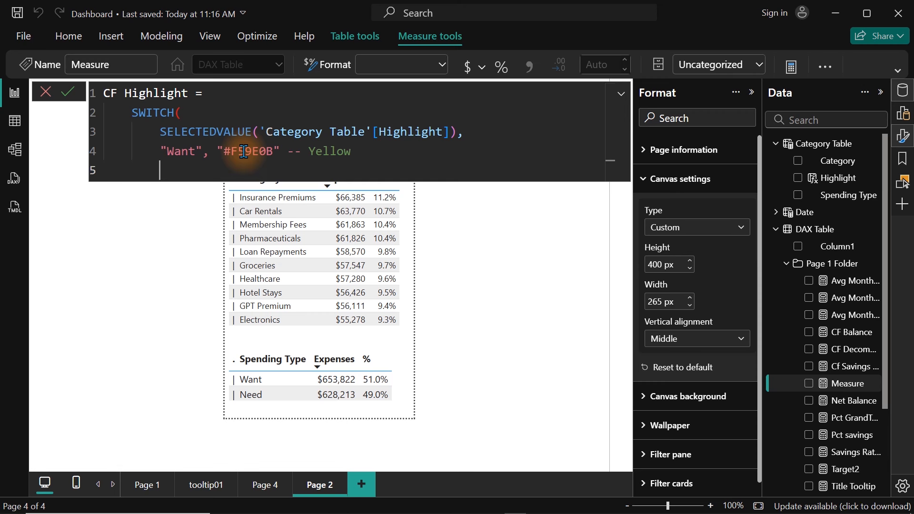
click(279, 149)
text(,)
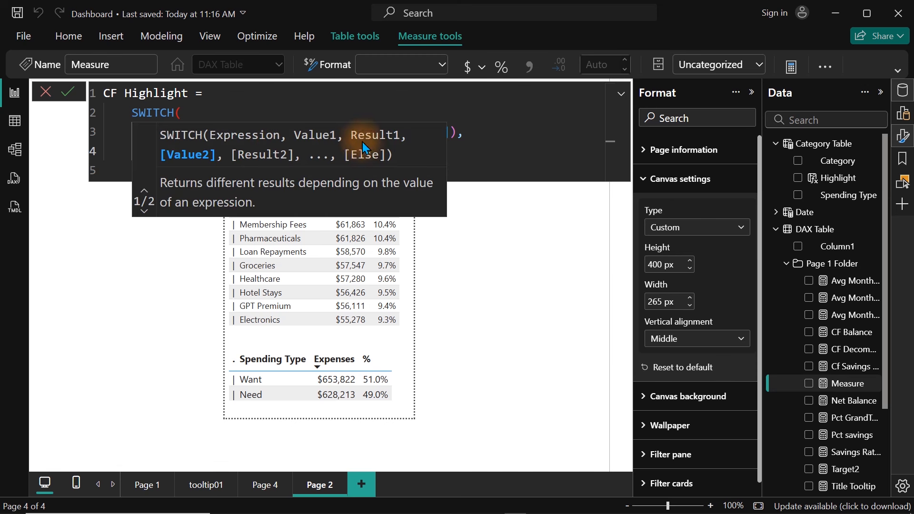
click(459, 153)
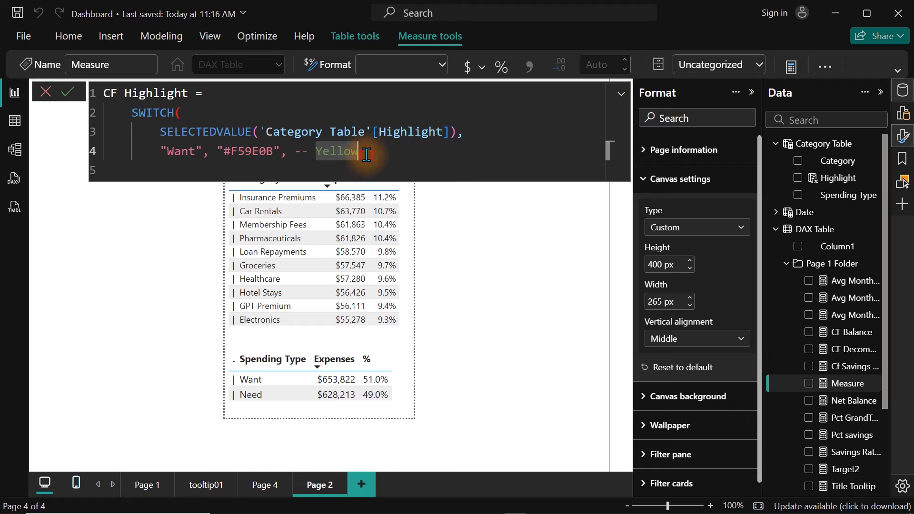
Add a SWITCH case on a new line returning "#2563EB" for "Need", close the function and commit the CF Highlight measure
key(Return)
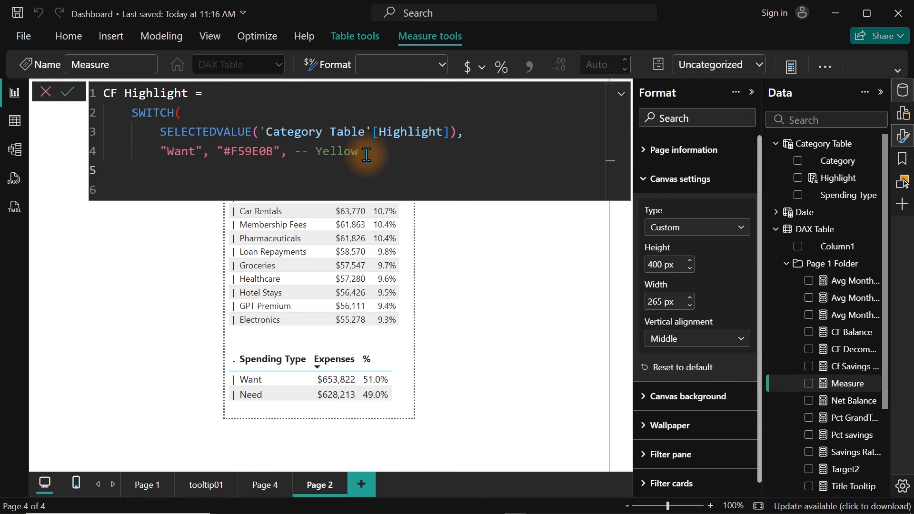
text("Need",)
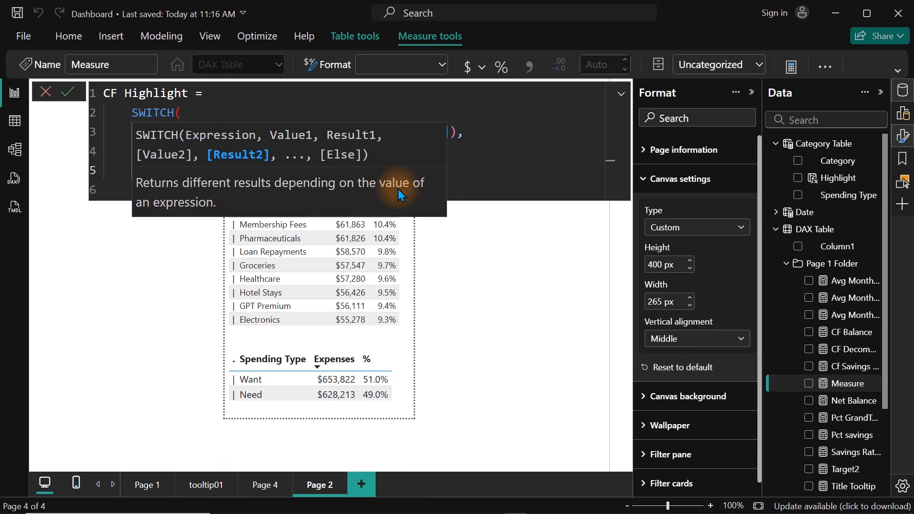
click(482, 168)
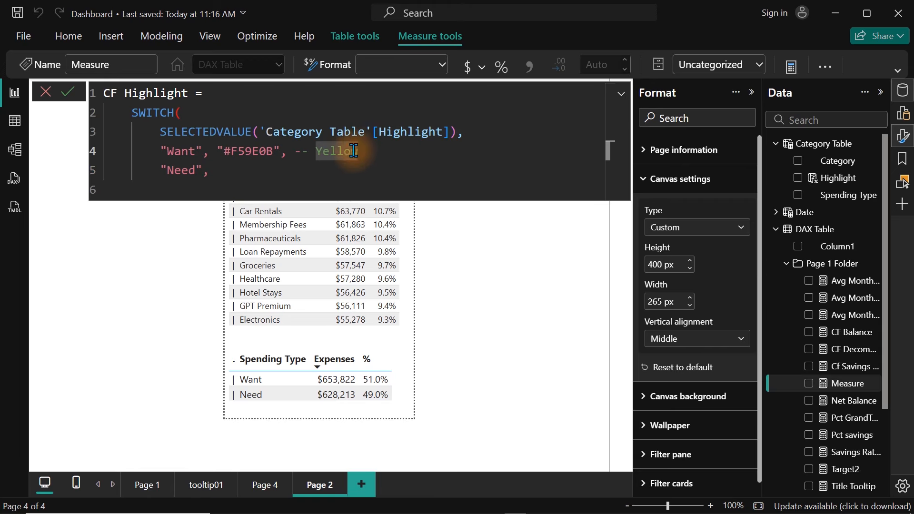
text(")
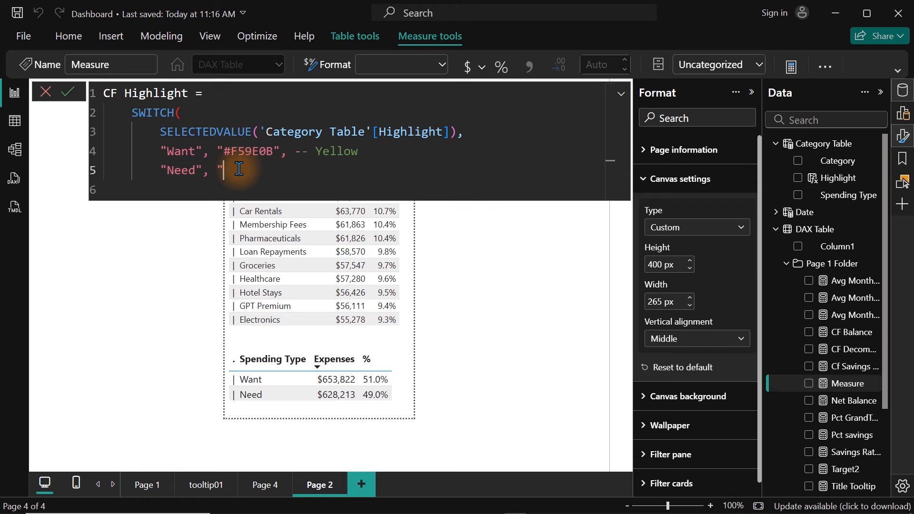
text(#2563EB")
key(Return)
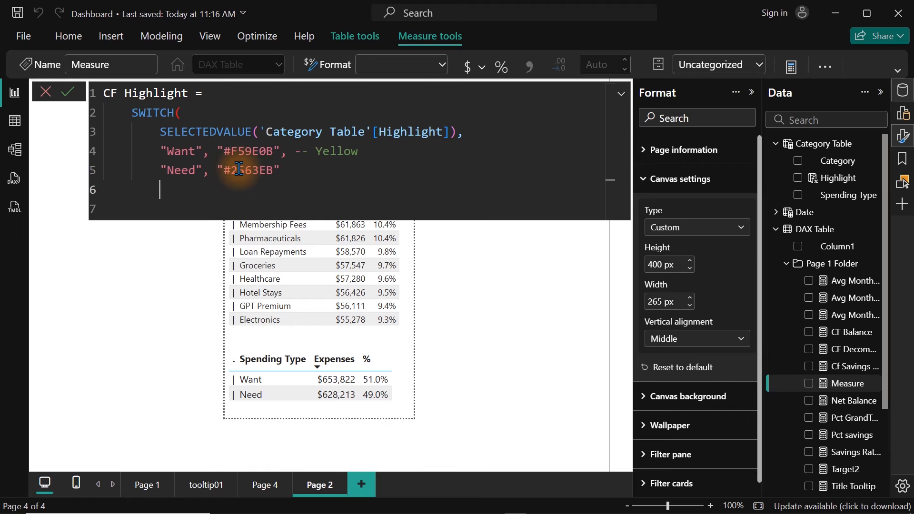
text())
key(Return)
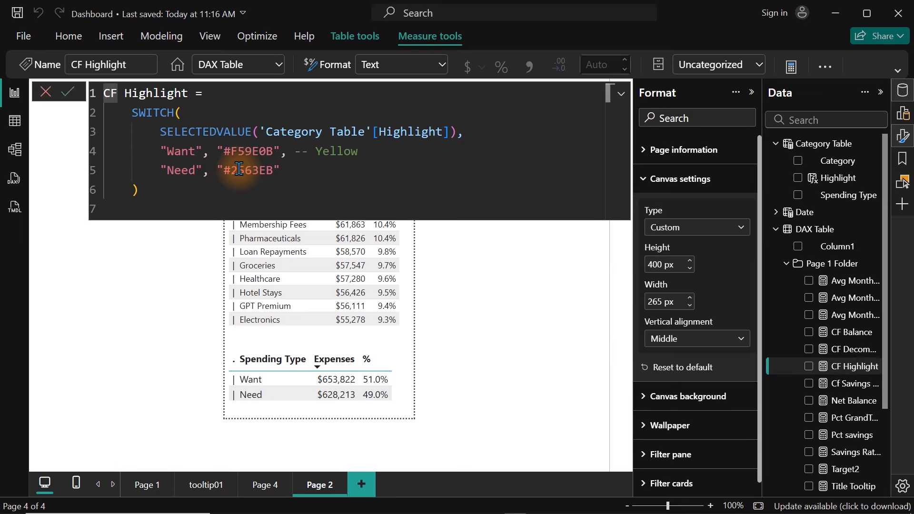
Open the Spending Type table's cell element formatting and apply its settings to the "." series
click(399, 381)
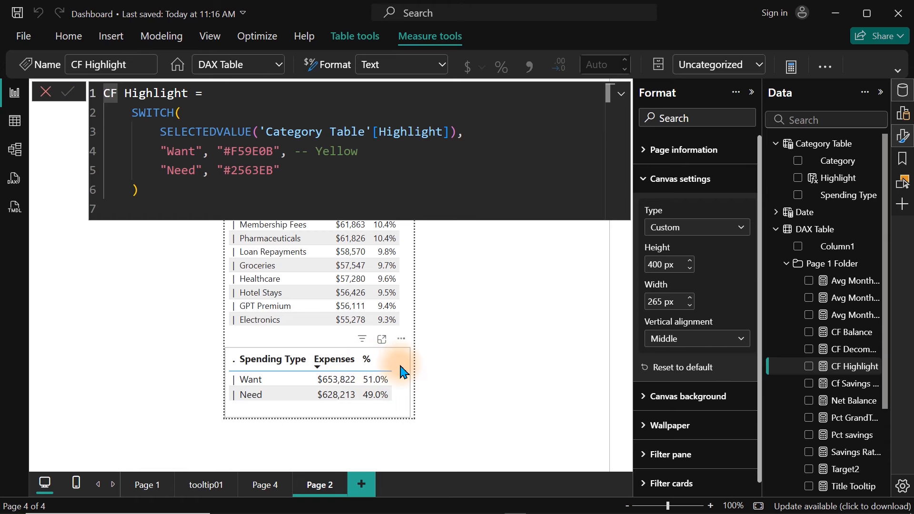
click(407, 384)
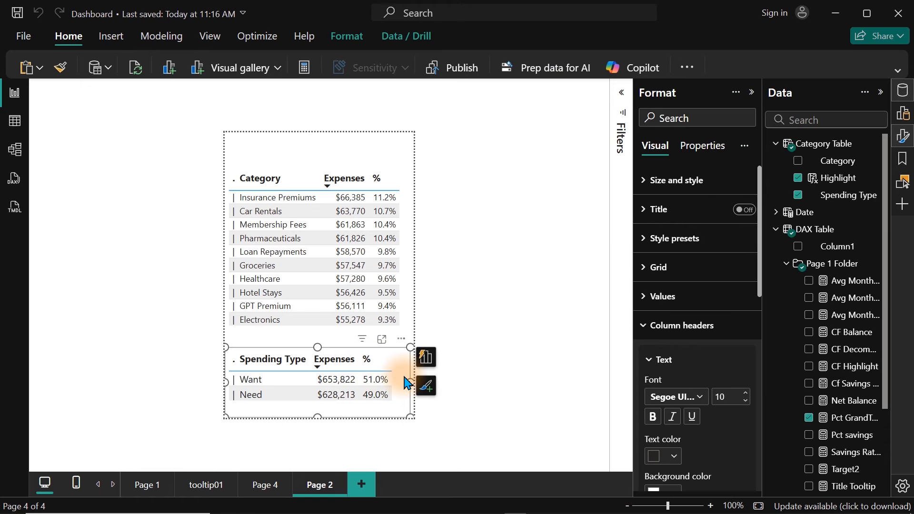
click(693, 340)
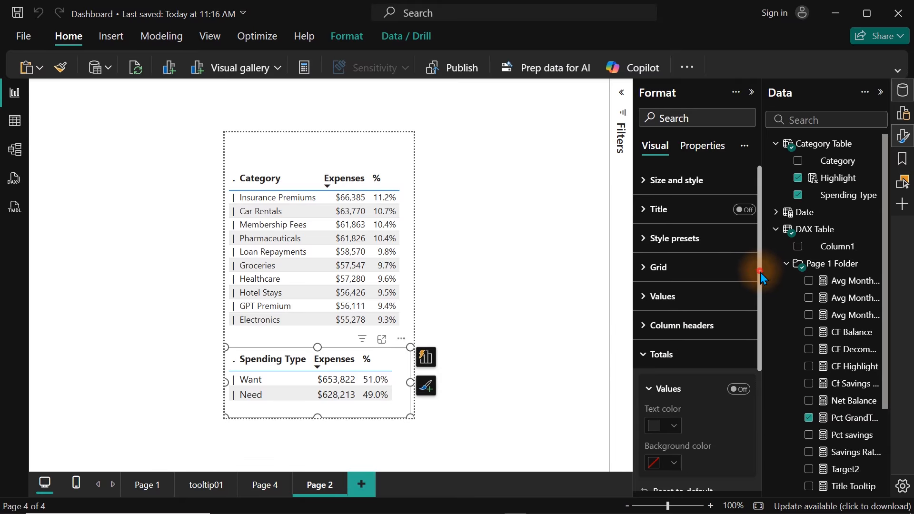
drag(762, 272, 762, 438)
click(664, 364)
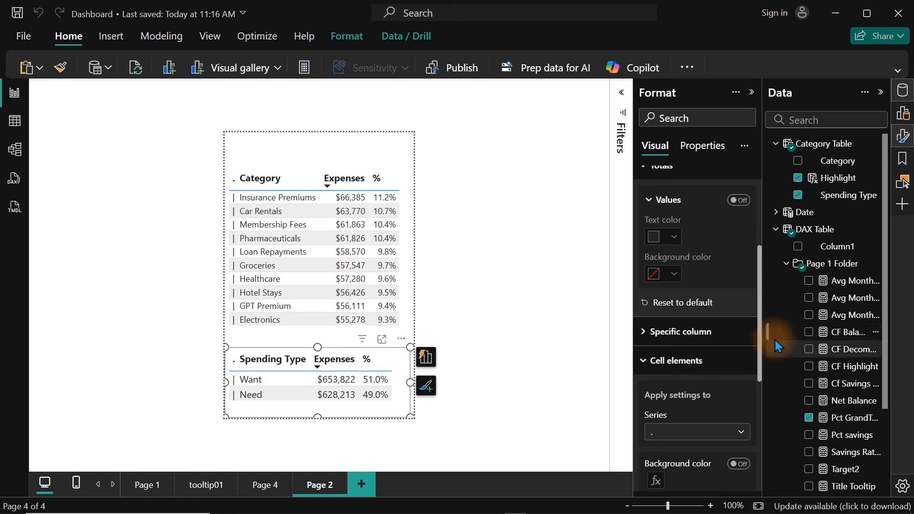
drag(762, 338, 760, 409)
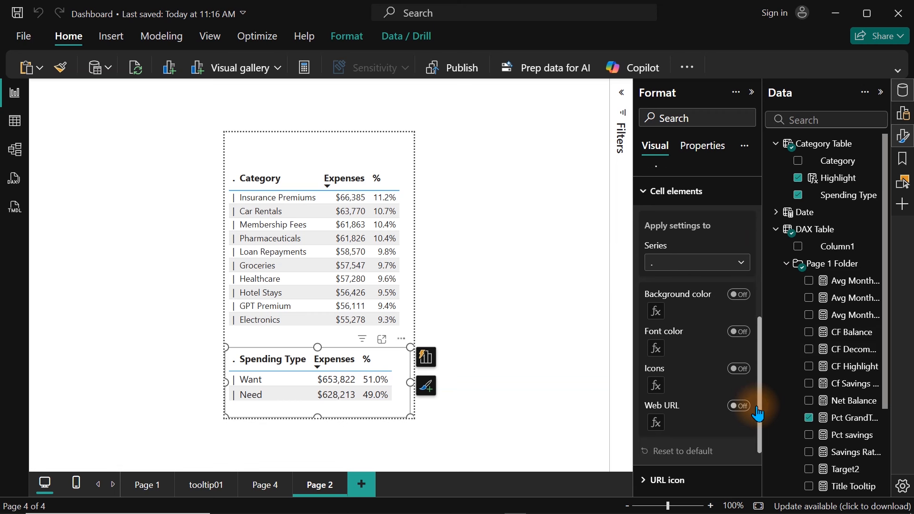
click(675, 275)
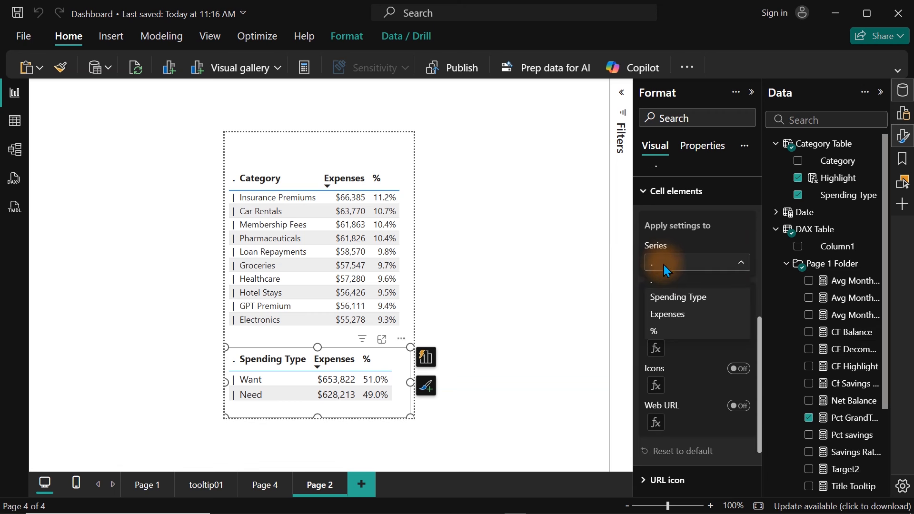
click(658, 288)
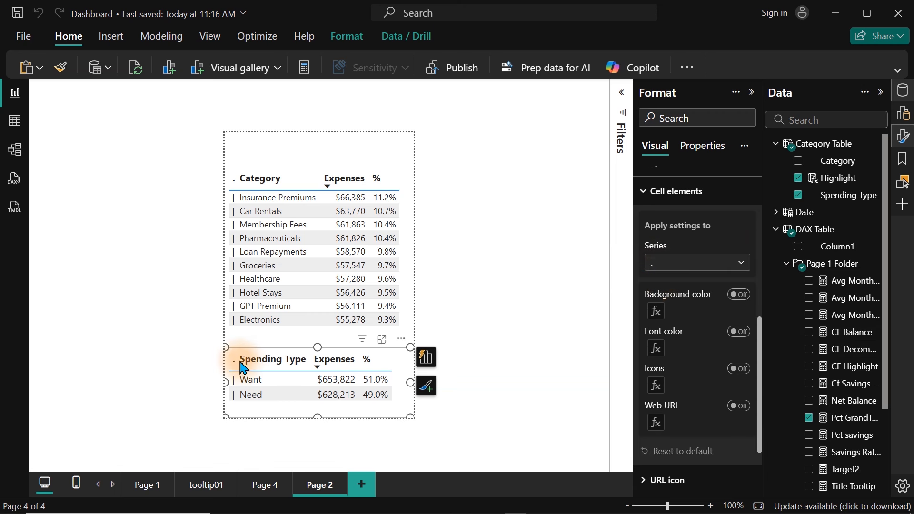
Turn on conditional background color for the "." column, using the Field value format style based on CF Highlight
click(739, 293)
click(656, 312)
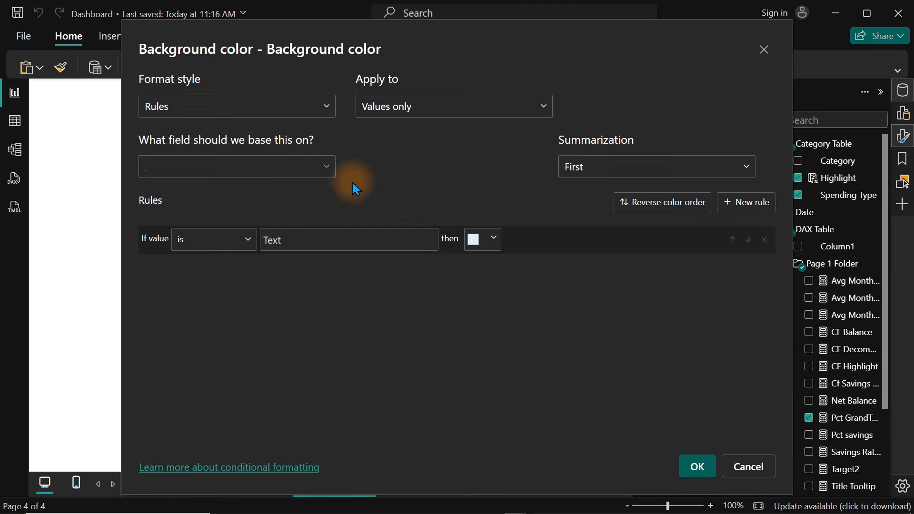
click(238, 114)
click(194, 186)
click(210, 167)
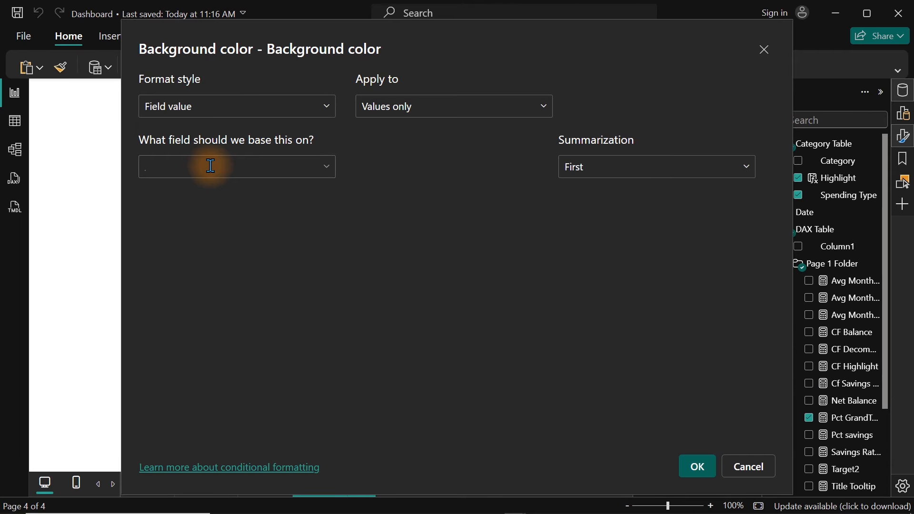
text(cf)
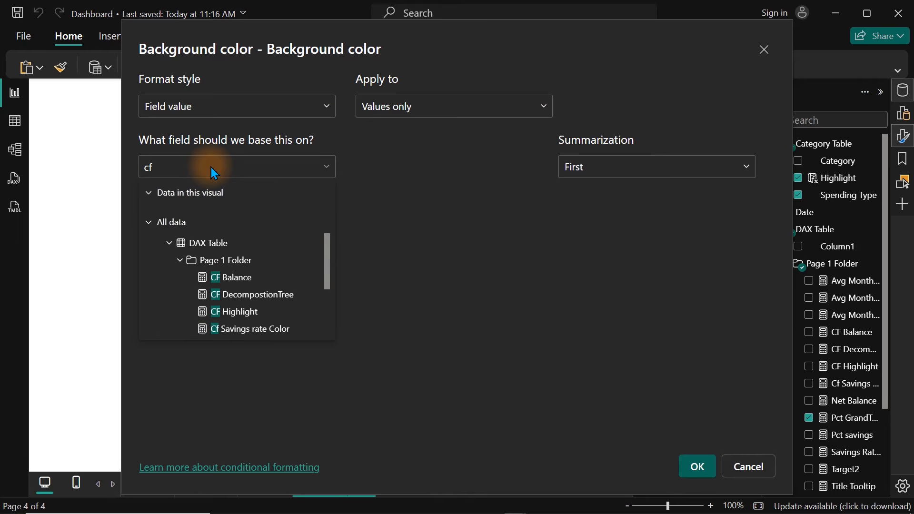
click(256, 313)
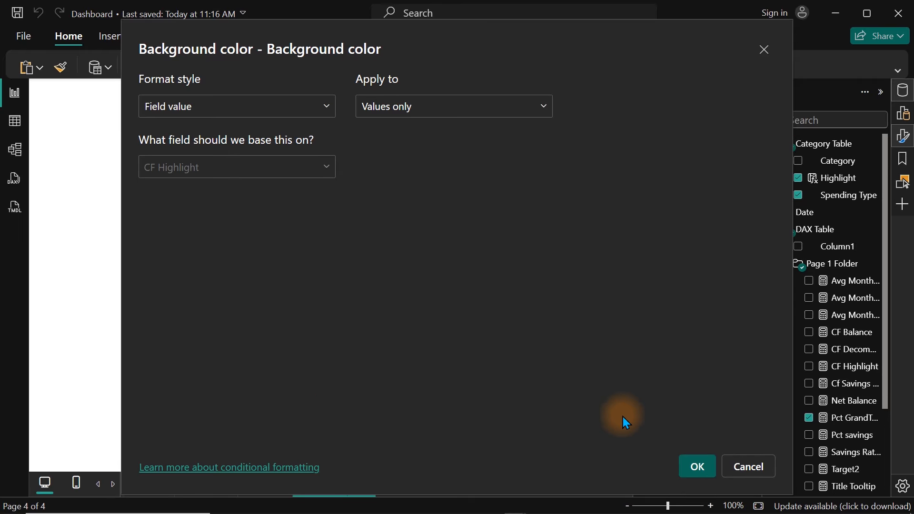
click(698, 467)
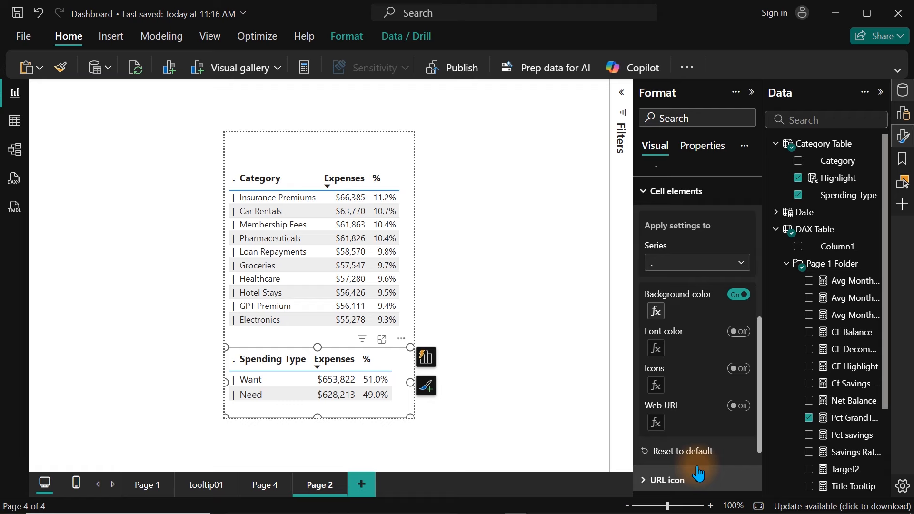
Open the CF Highlight measure's formula for editing
click(857, 418)
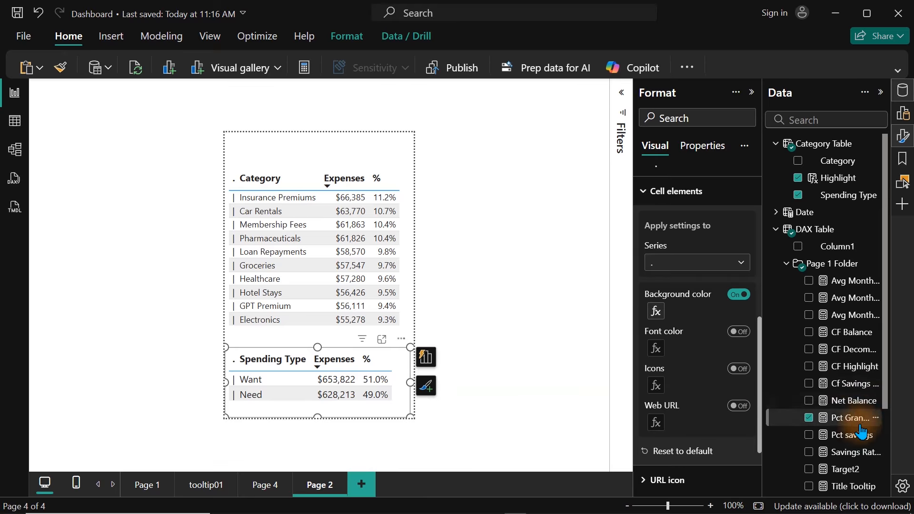
click(852, 368)
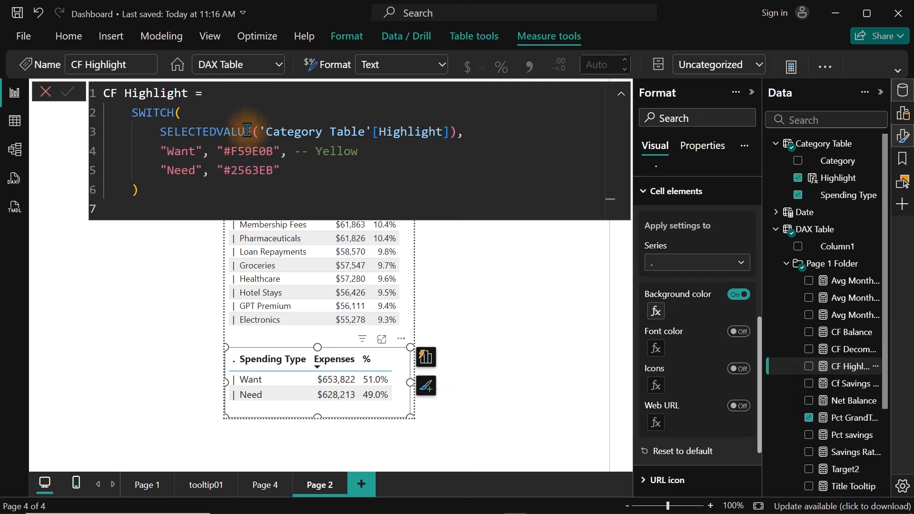
Try replacing SELECTEDVALUE with MAX in the CF Highlight formula, then undo the replacement
double_click(247, 130)
text(MAX)
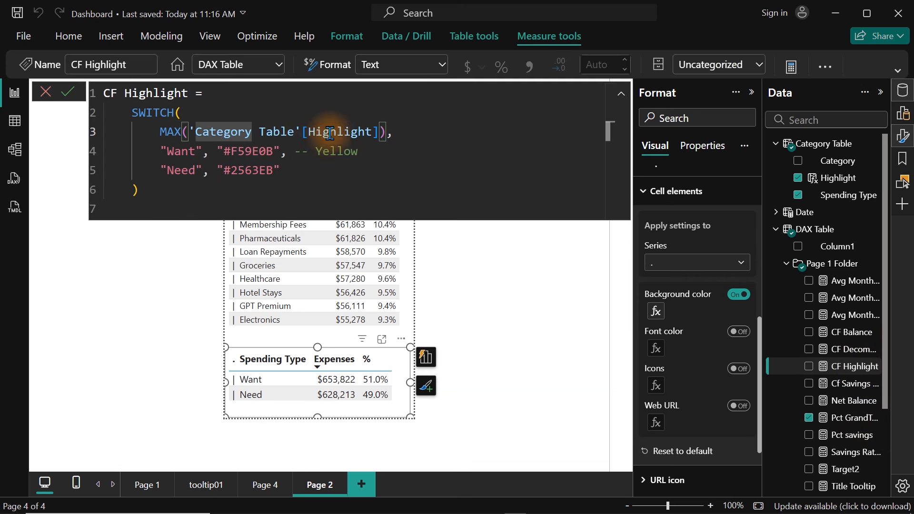
click(379, 135)
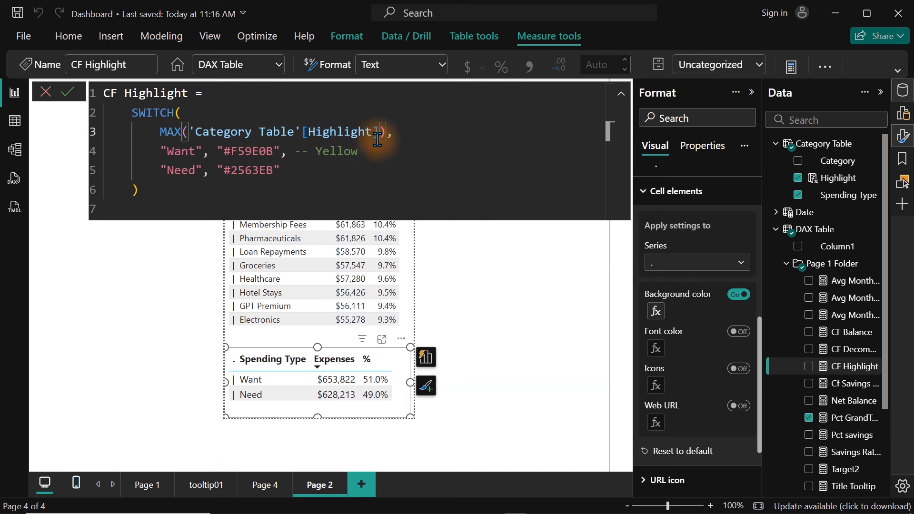
key(ctrl+z)
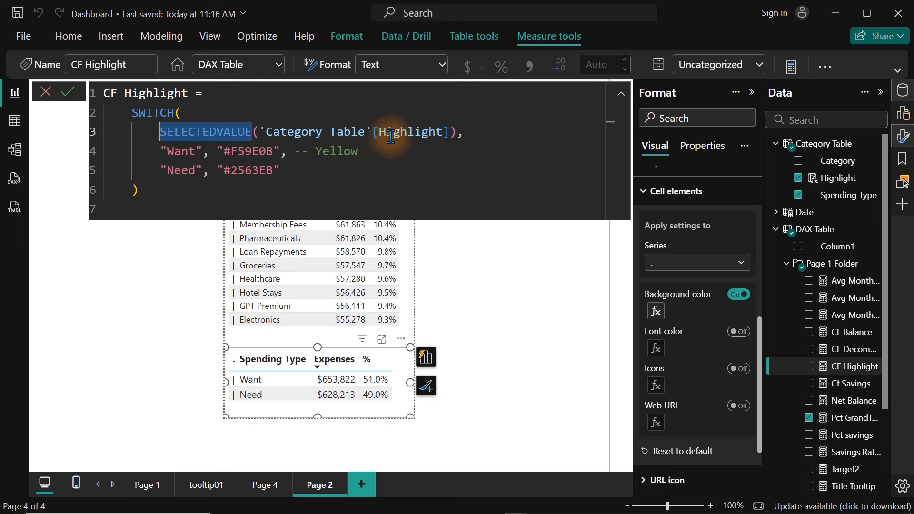
Replace the [Highlight] column in the CF Highlight formula with 'Category Table'[Spending Type] and commit the measure
click(445, 134)
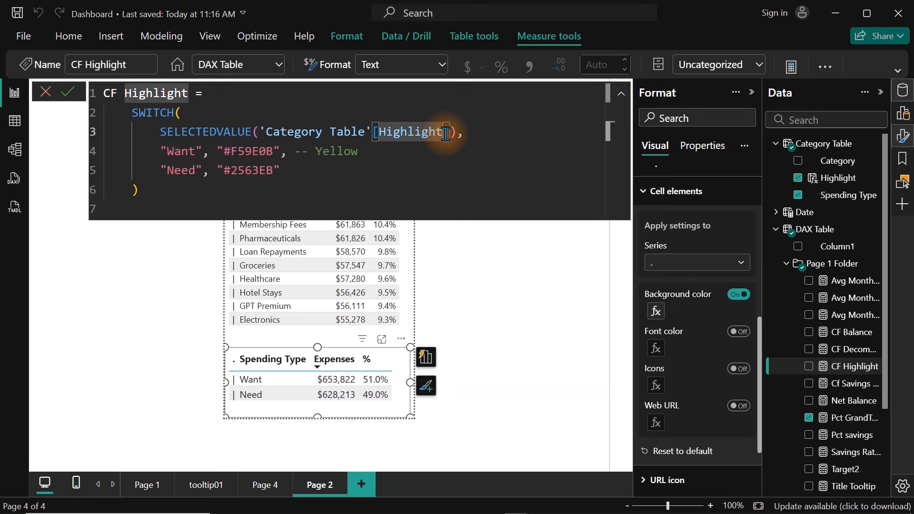
drag(453, 134, 379, 134)
key(BackSpace)
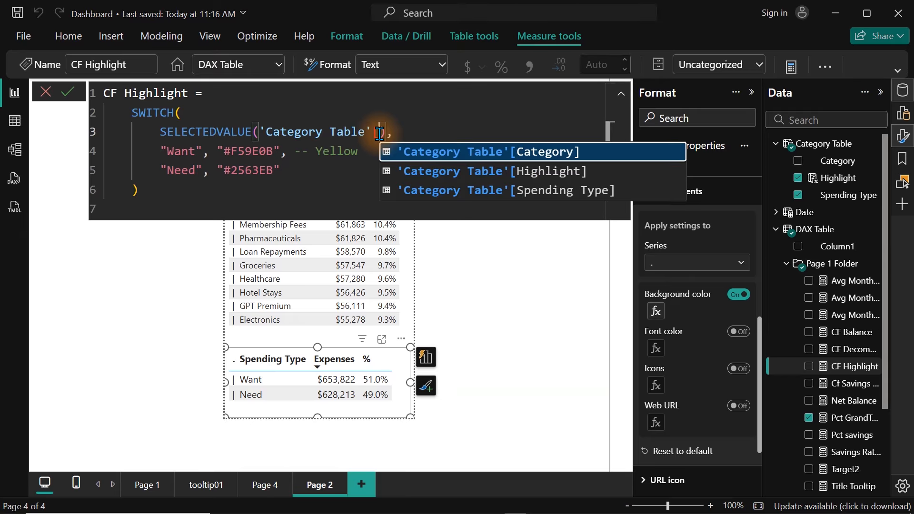
key(Down)
key(Up)
key(Down)
key(Down)
key(Tab)
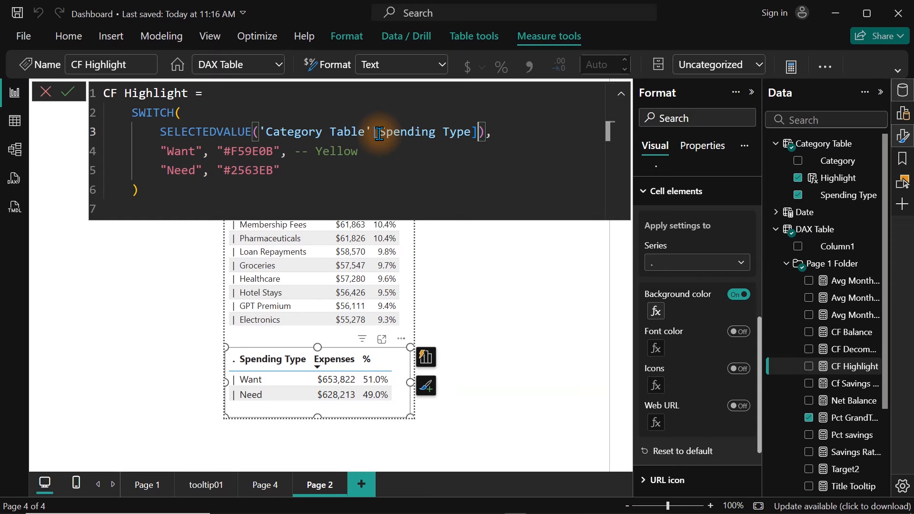
click(380, 134)
key(ctrl+End)
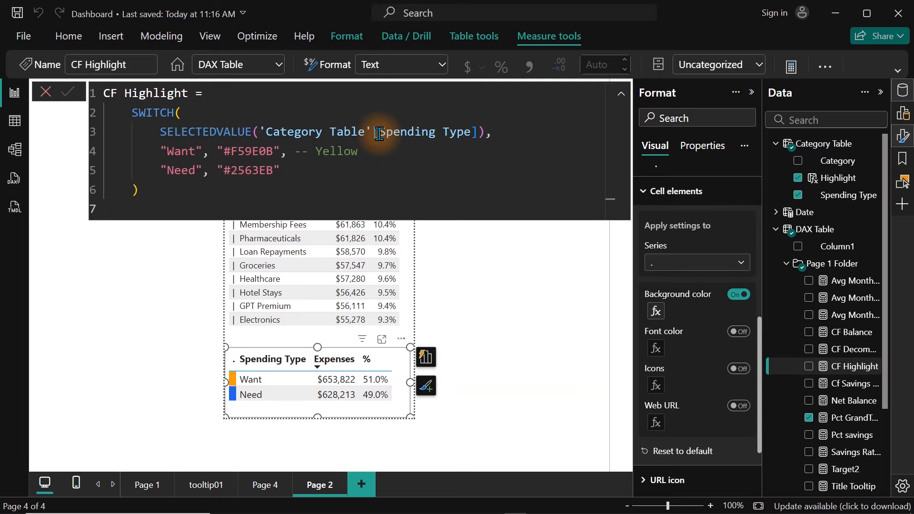
click(379, 134)
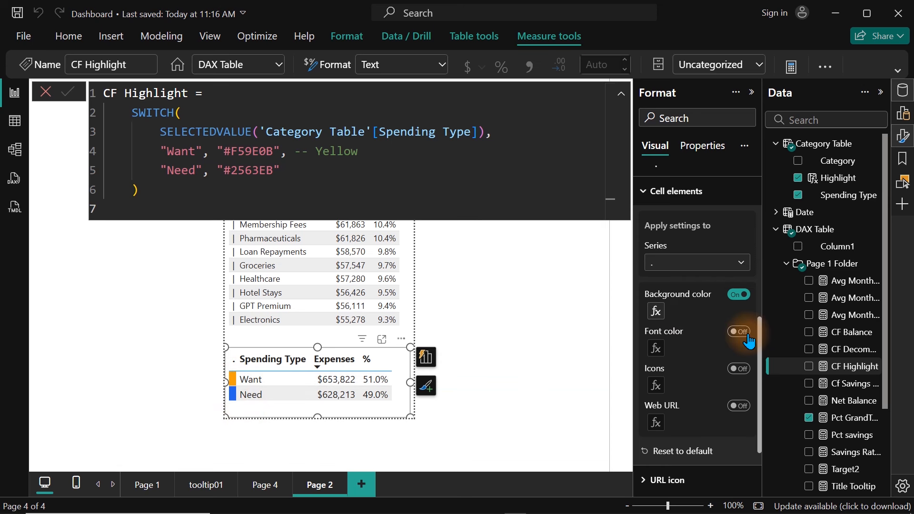
Examine the Spending Type table's row colors in focus mode and return to the report
click(497, 340)
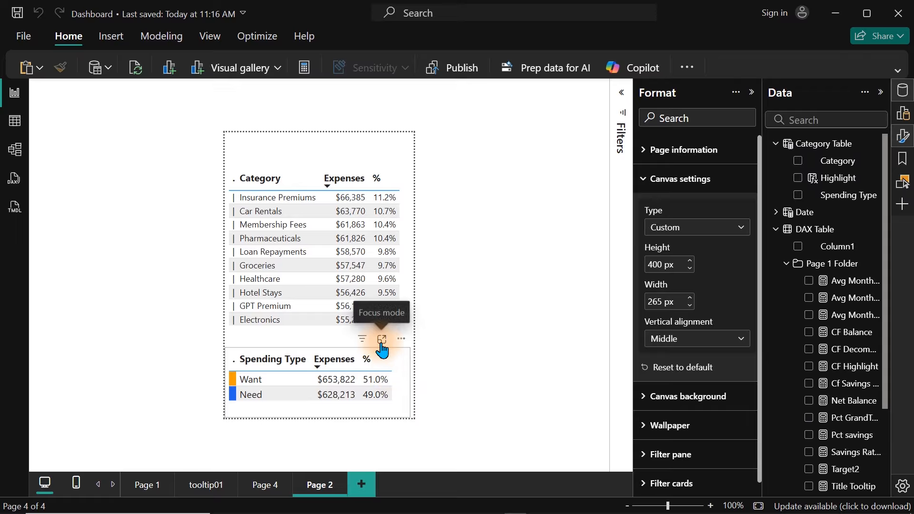
click(382, 340)
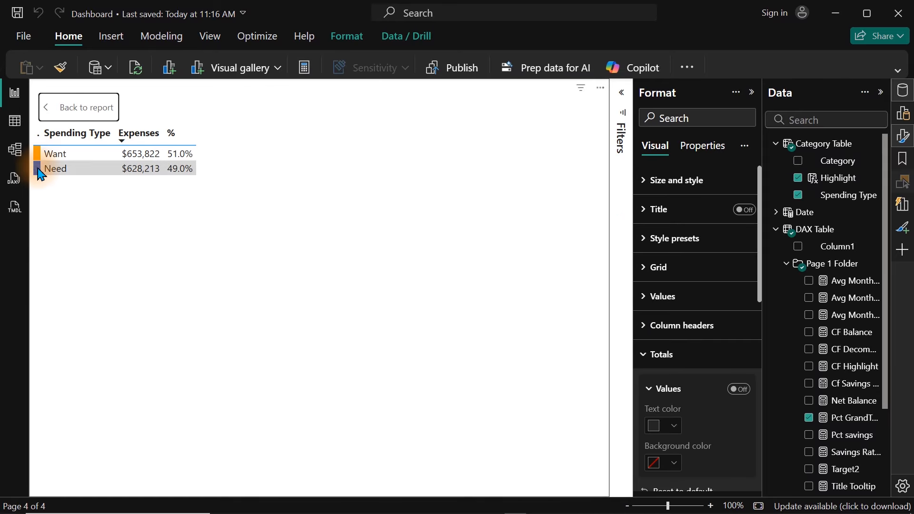
click(50, 113)
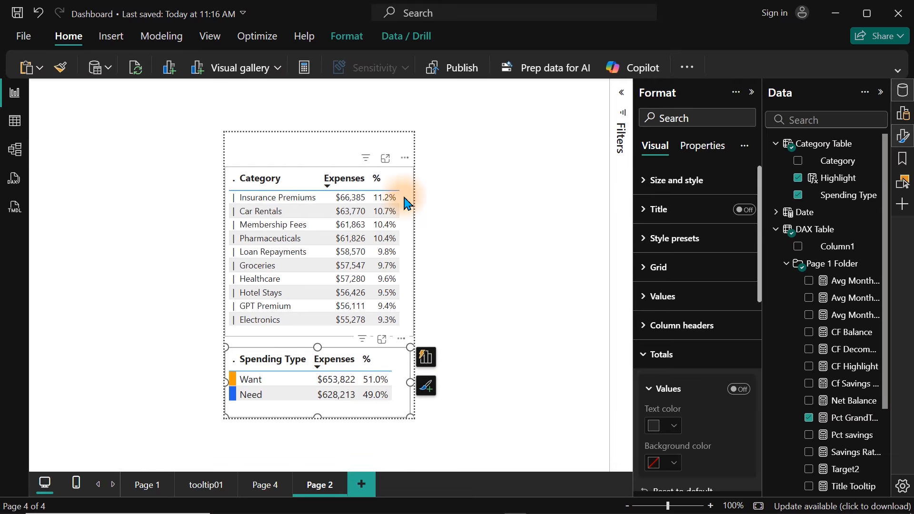
Turn on conditional background color for the Category table's "." column and set its format style to Field value
click(405, 174)
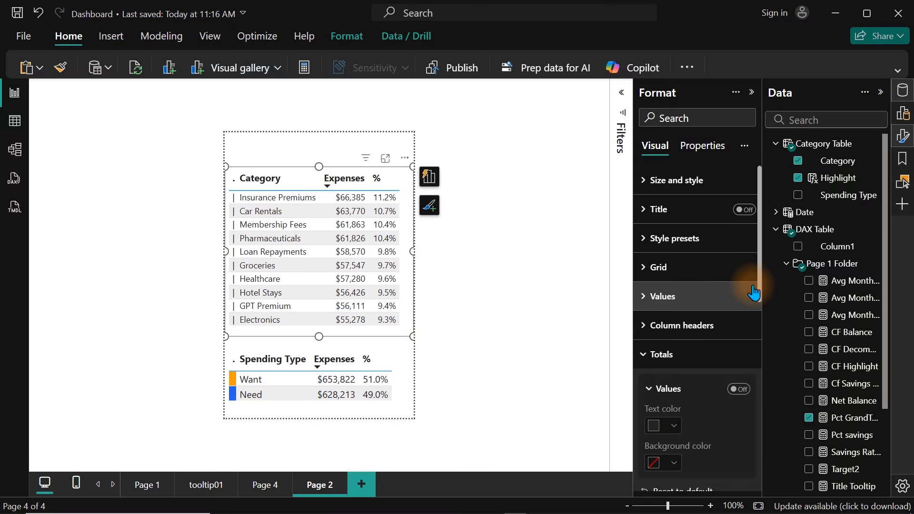
scroll(760, 276, down, 10)
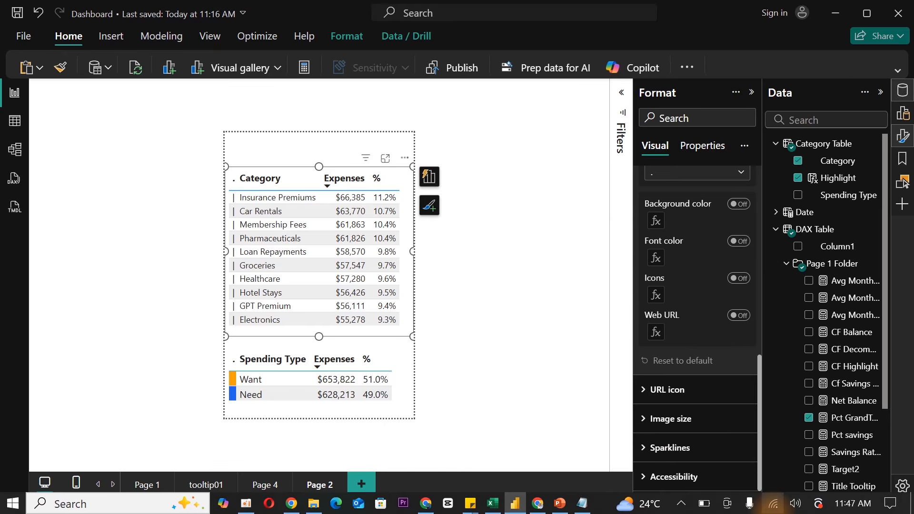
drag(759, 460, 762, 431)
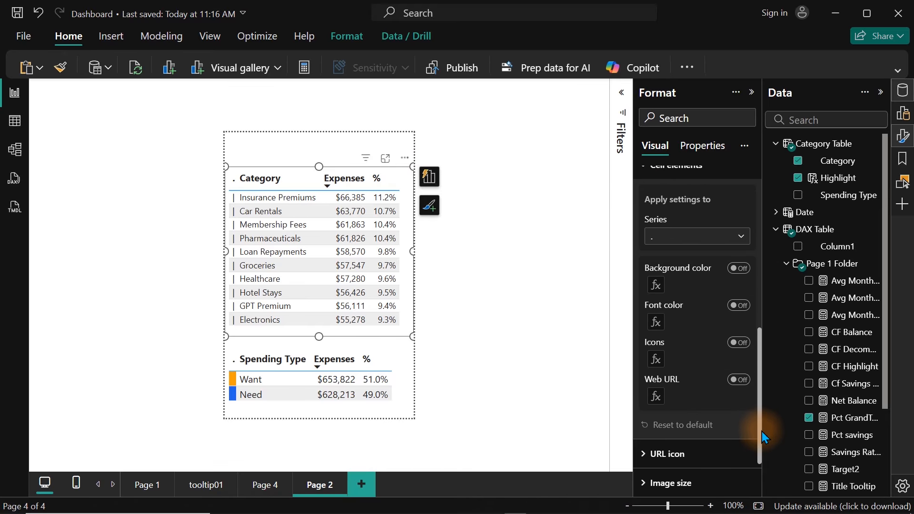
click(742, 270)
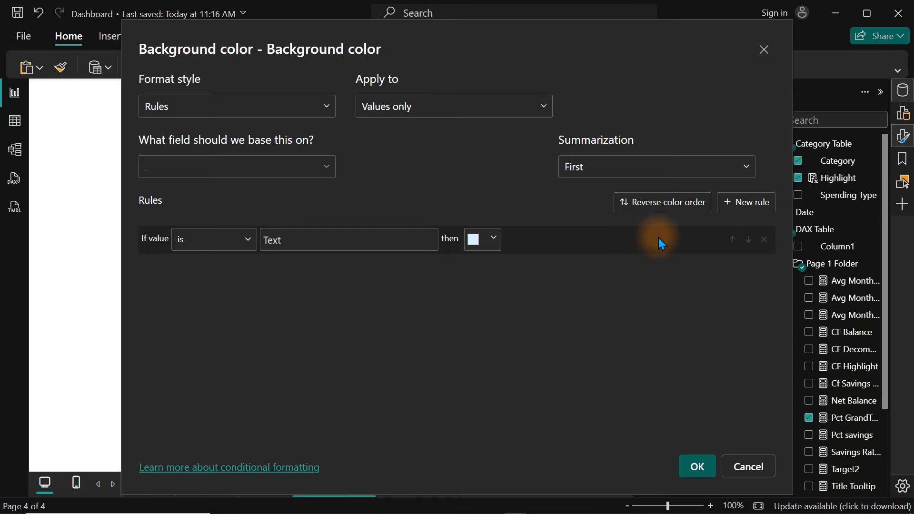
click(215, 181)
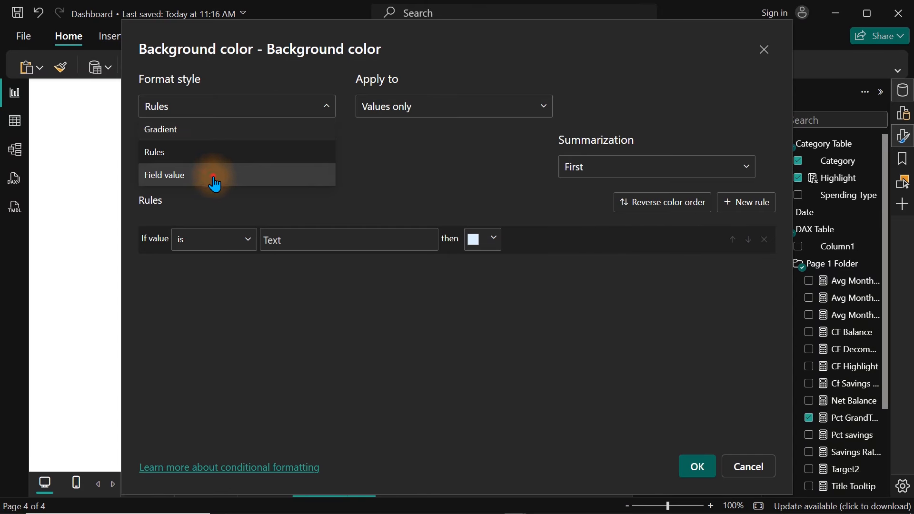
Base the Category table's highlight column background on the CF Highlight field value, and check the tooltip on Page 4's monthly savings rate chart
click(229, 170)
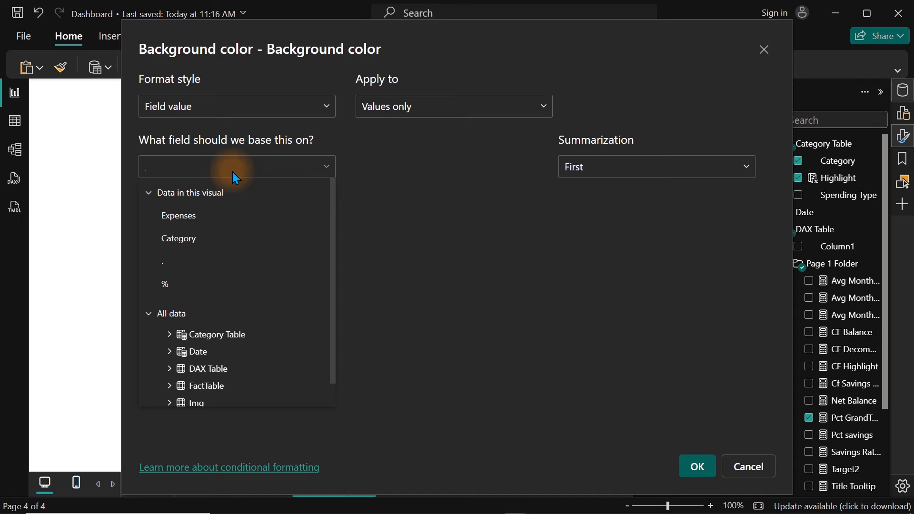
text(cf)
click(240, 312)
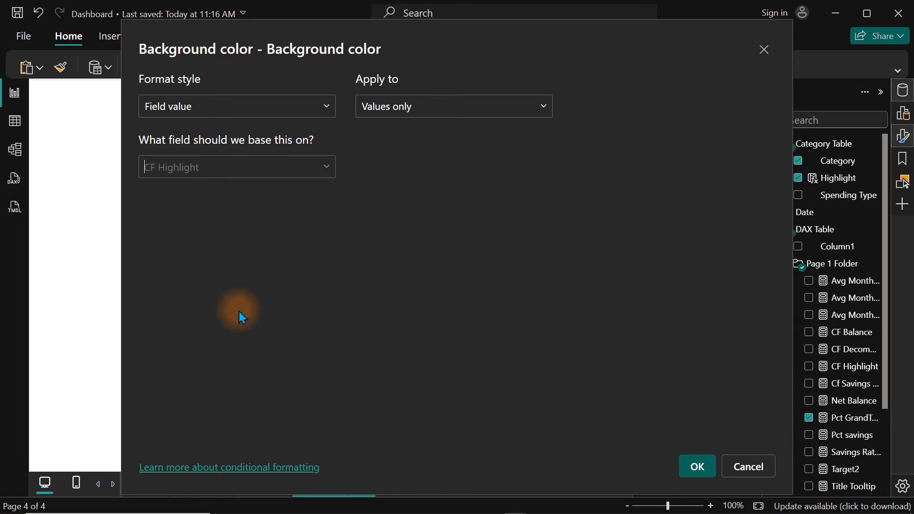
click(695, 468)
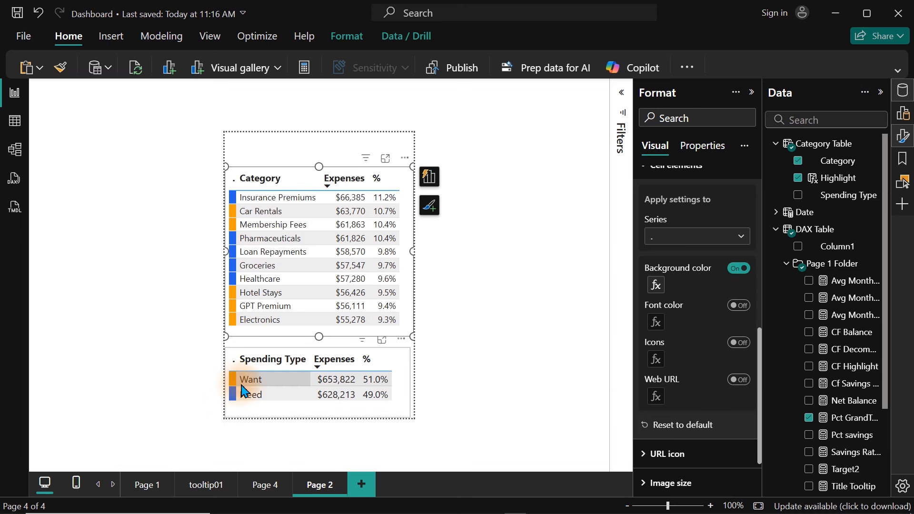
click(263, 497)
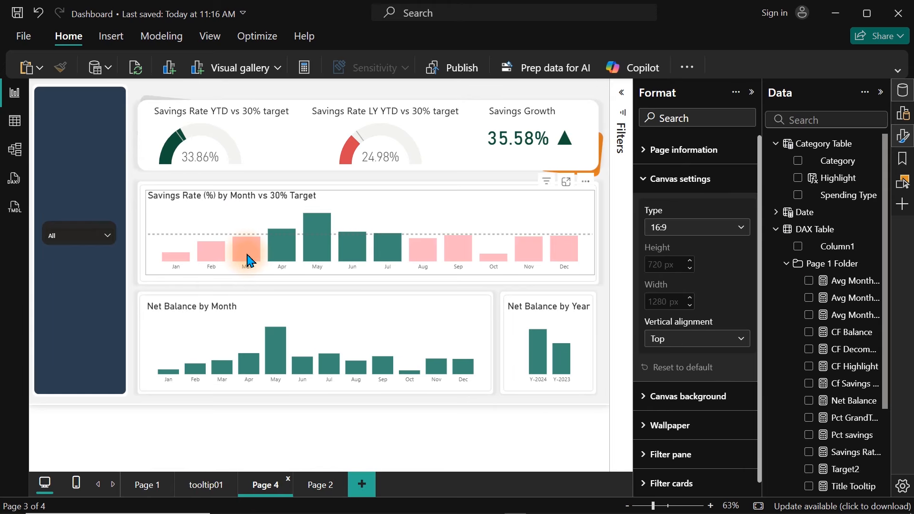
mouse_move(247, 261)
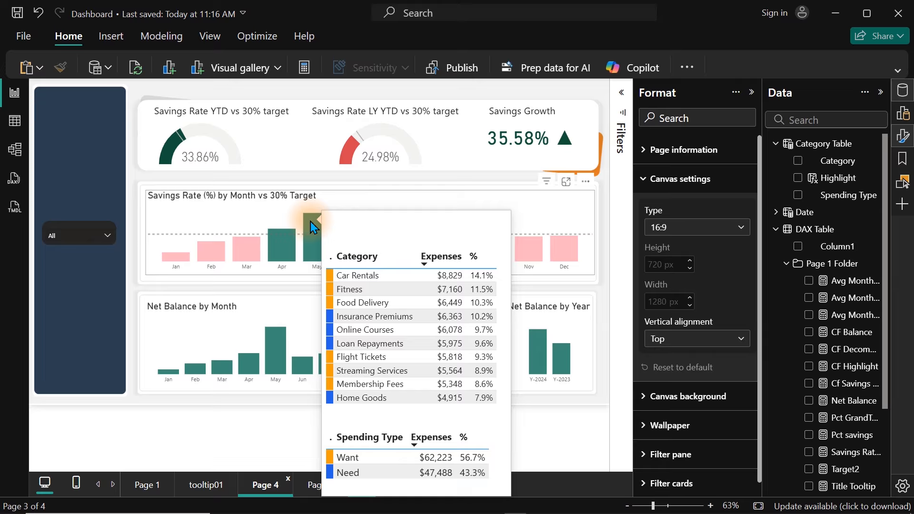
On Page 2, shade the Spending Type table's column headers light grey and widen its % column to nearly the table's full width
click(316, 484)
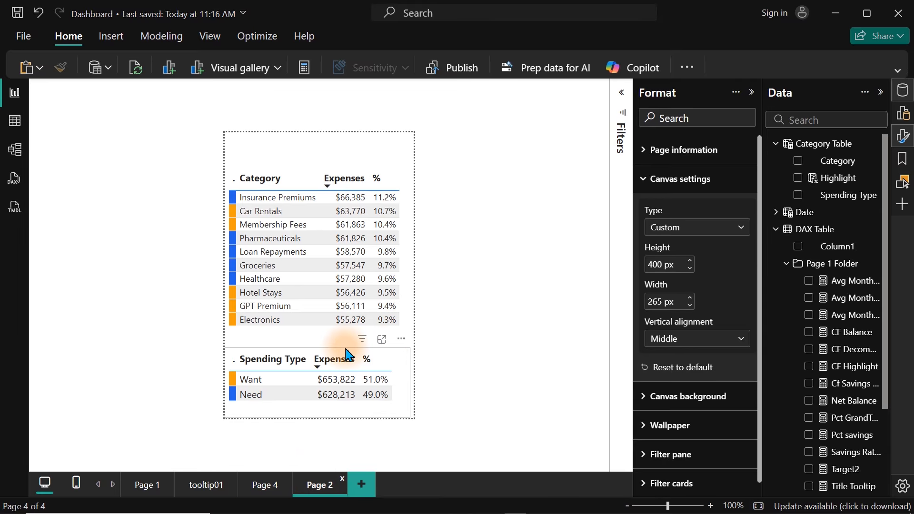
click(349, 354)
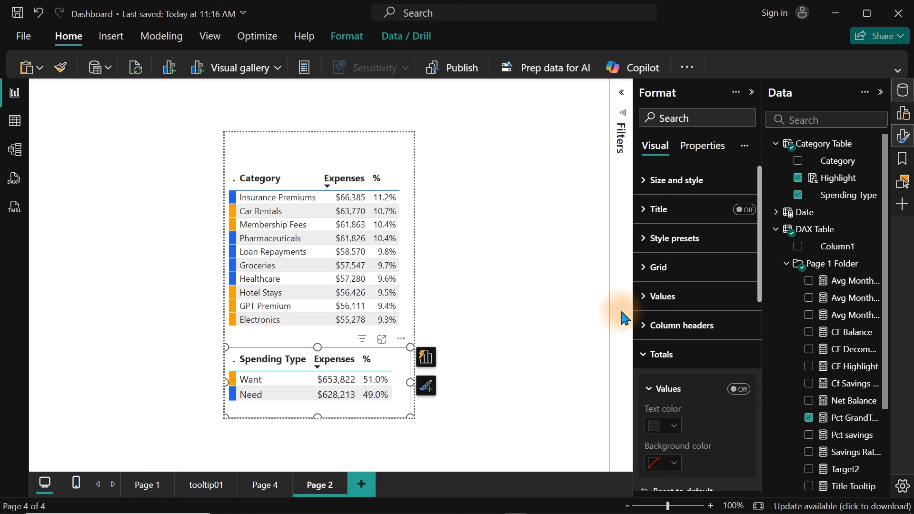
click(705, 325)
drag(761, 243, 762, 316)
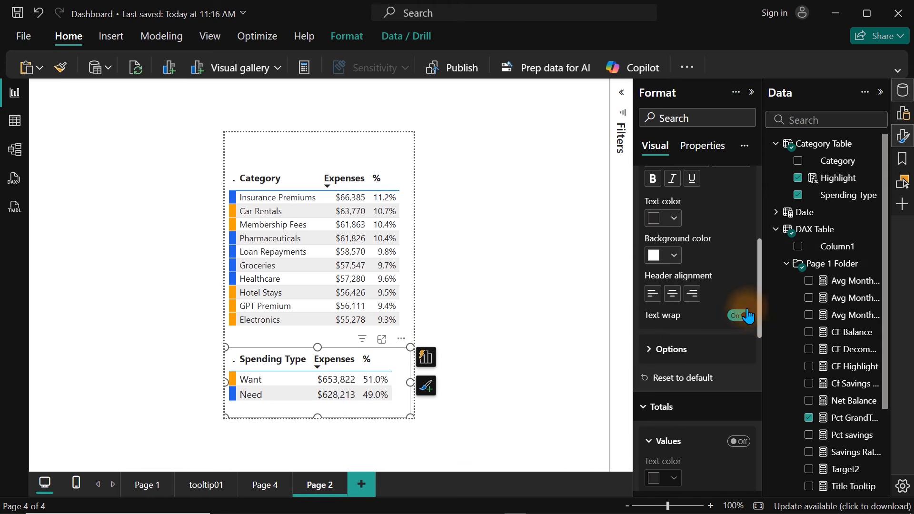
click(674, 253)
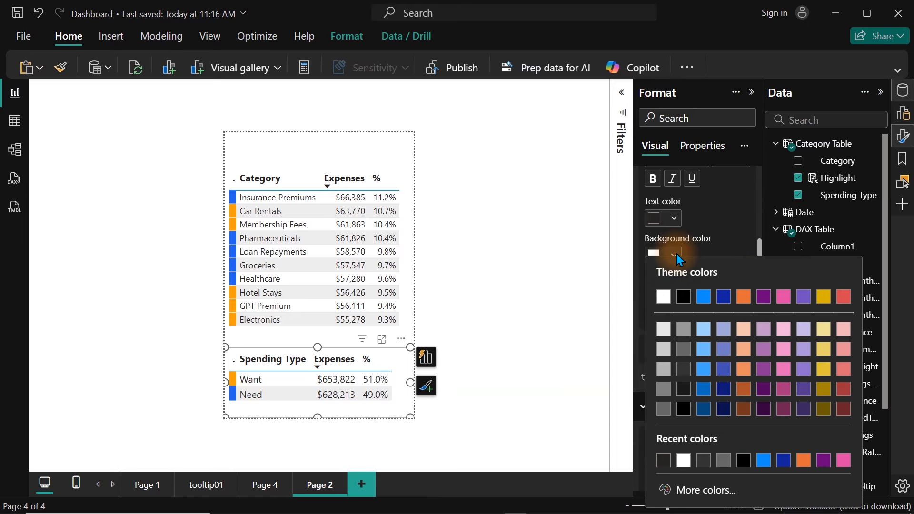
click(664, 349)
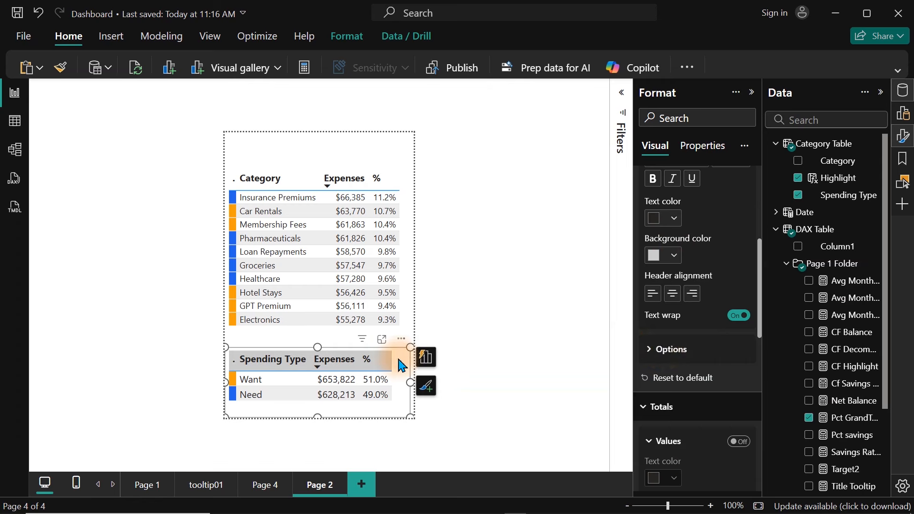
drag(391, 359, 406, 360)
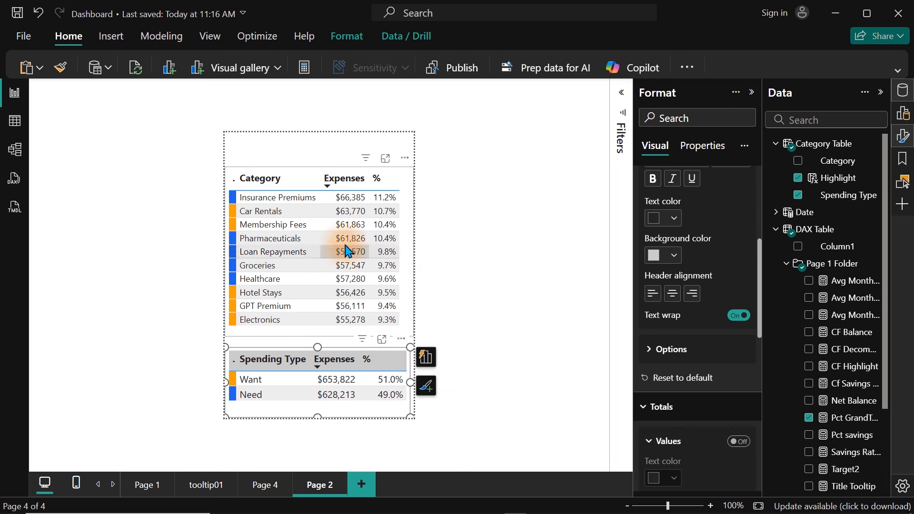
Give the Category table's column headers the same light grey background and widen its % column to match the table below
click(408, 186)
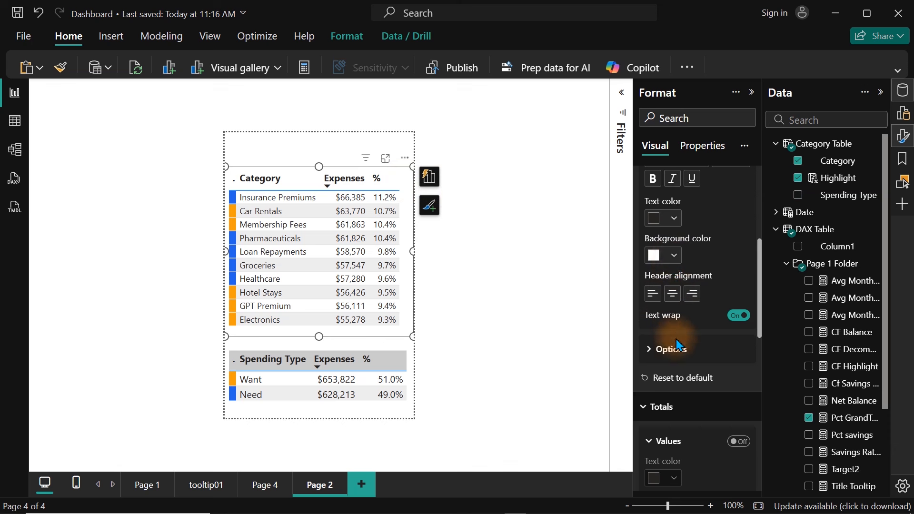
click(675, 259)
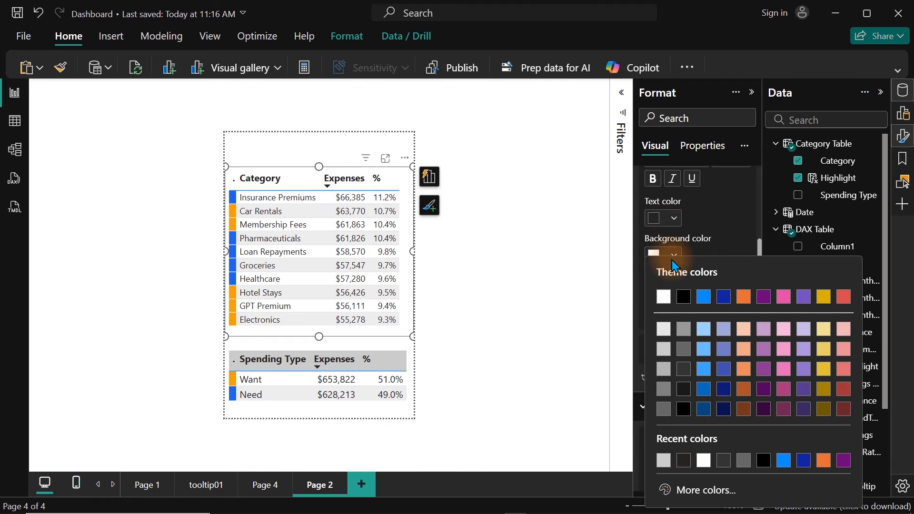
click(663, 460)
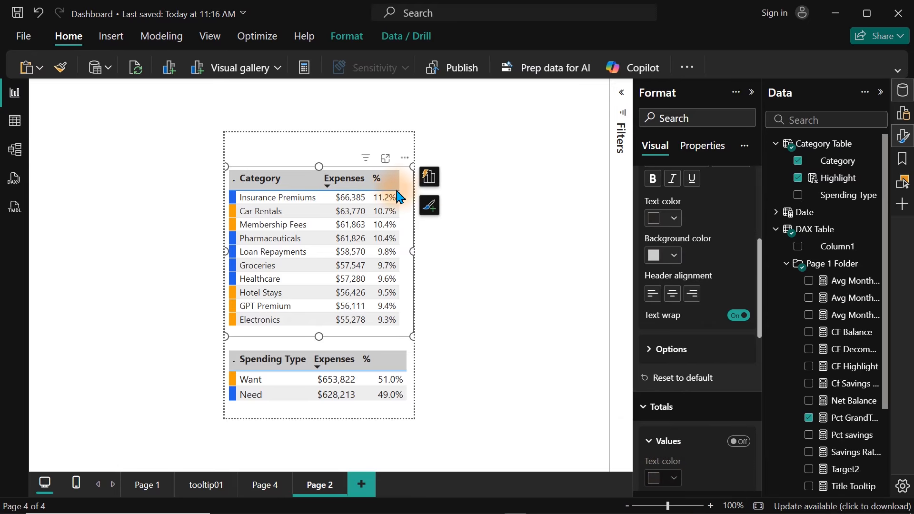
drag(399, 179, 408, 179)
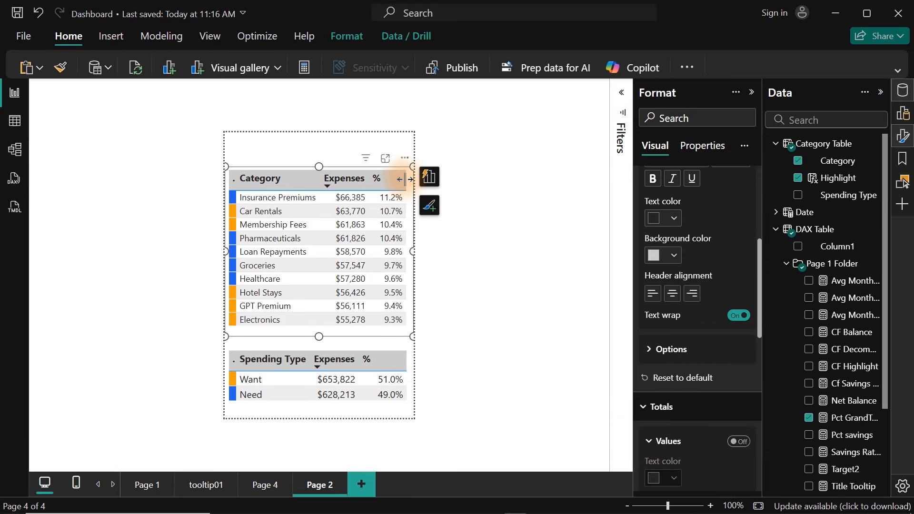
Extend the Category table down to the Spending Type table and lower its upper edge to close the gap between them
drag(328, 336, 320, 347)
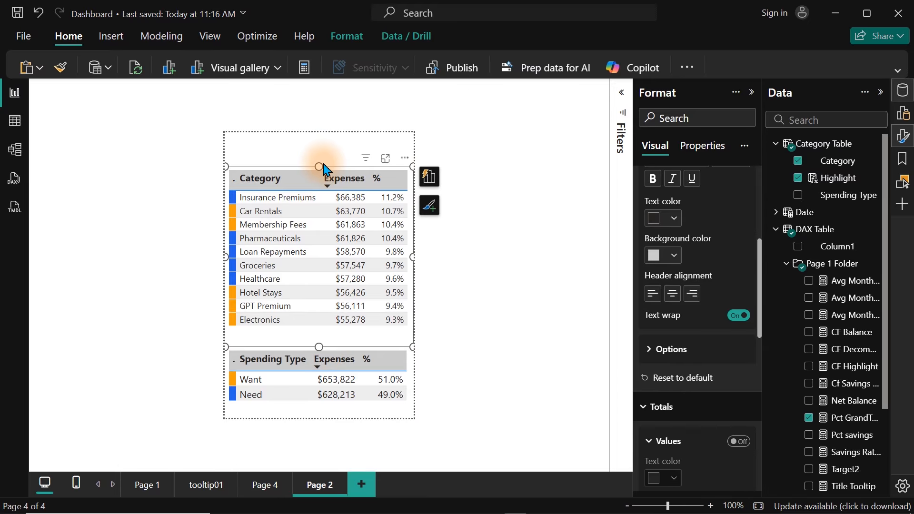
drag(320, 167, 322, 189)
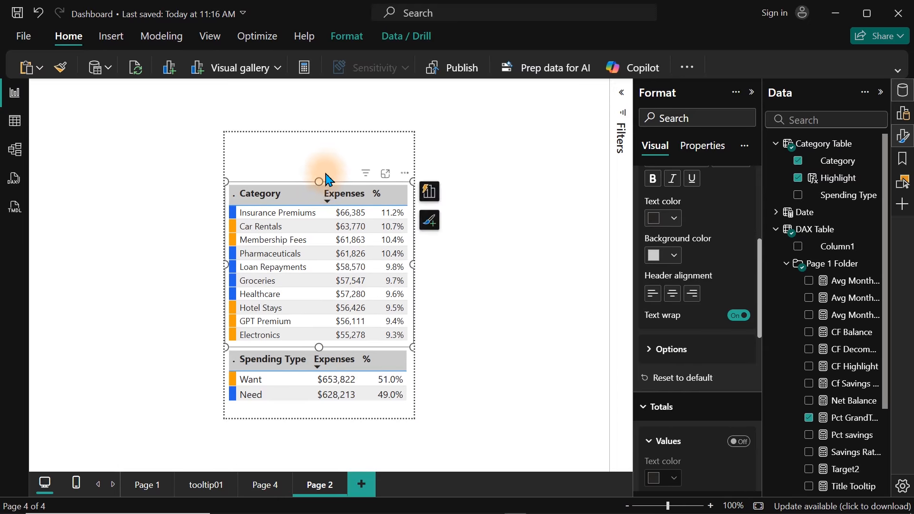
click(306, 150)
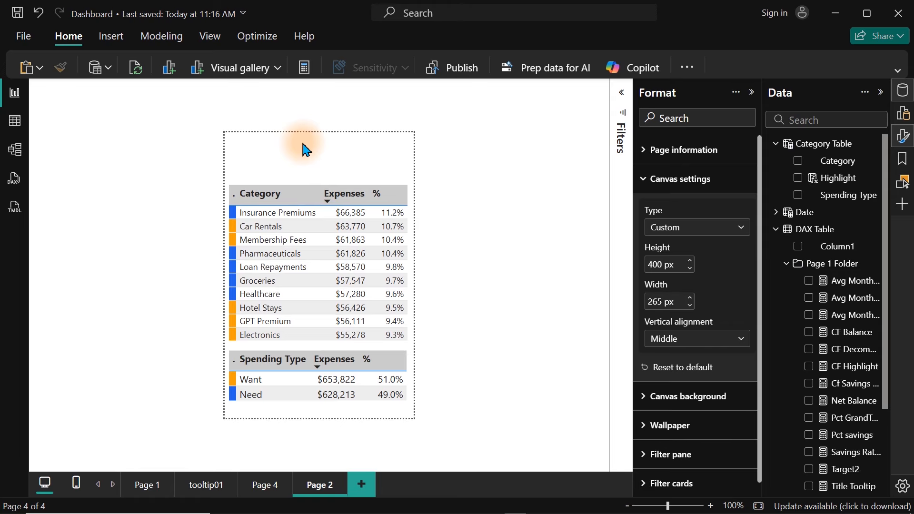
On Page 4, show data labels on the monthly savings rate chart in Segoe UI Semibold and preview the May tooltip
click(264, 485)
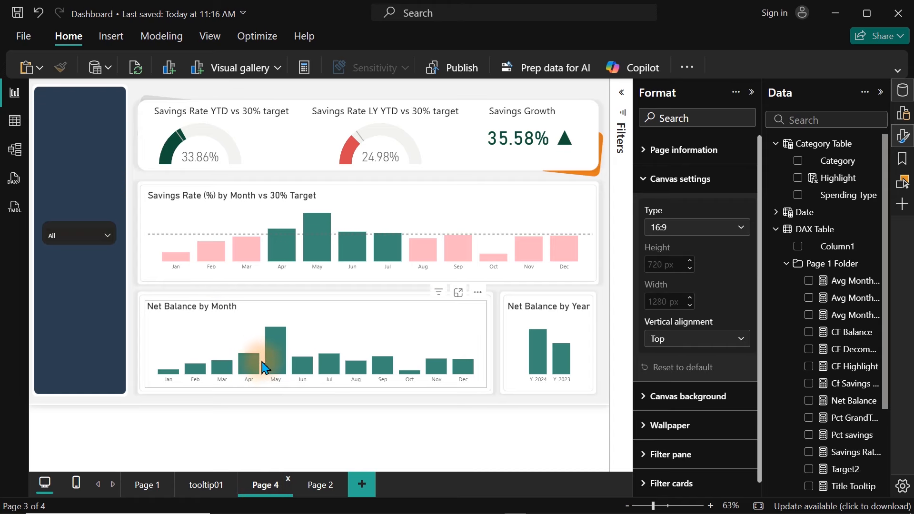
click(443, 208)
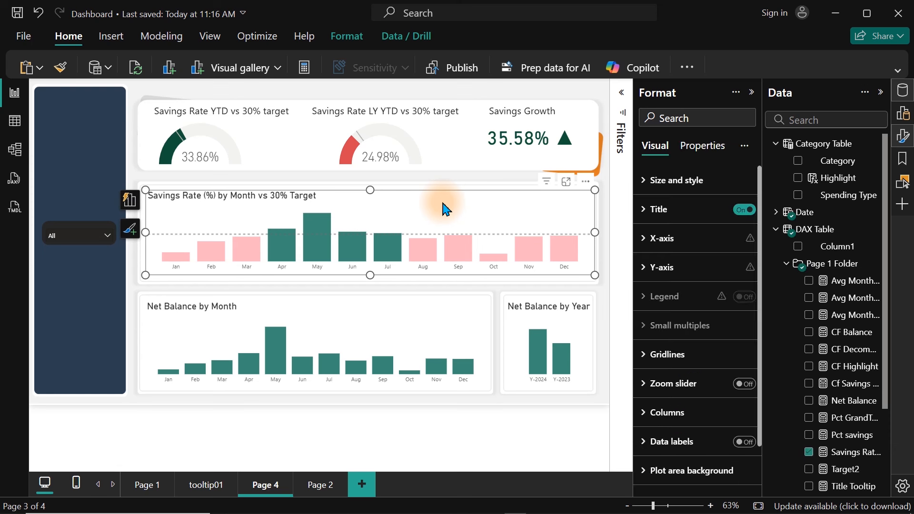
click(743, 442)
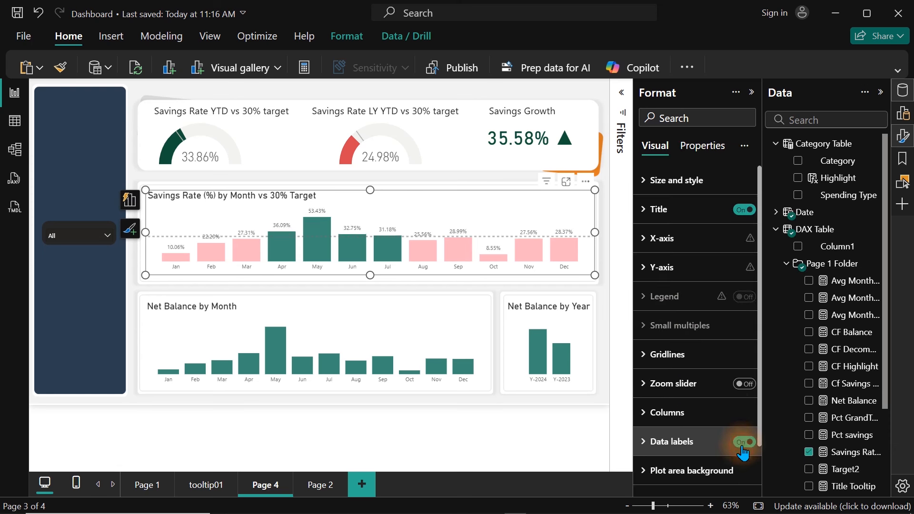
click(679, 445)
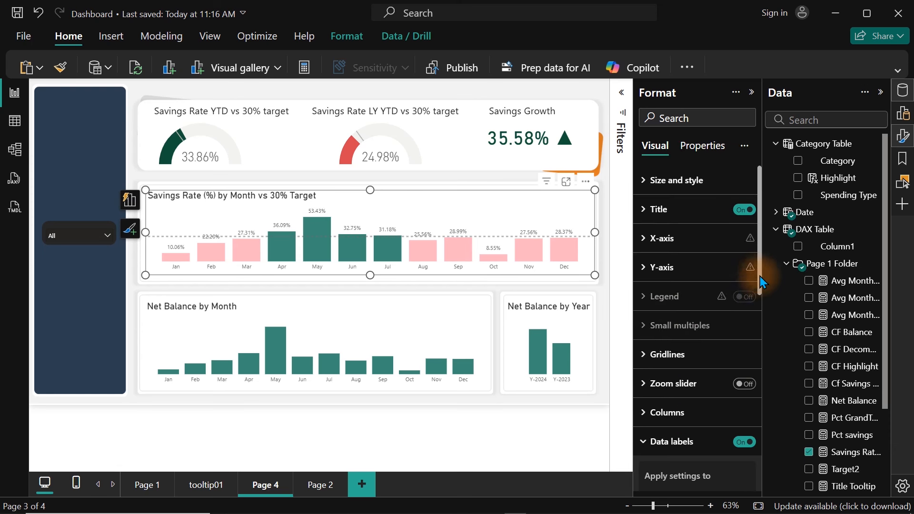
scroll(761, 305, down, 3)
drag(761, 379, 762, 444)
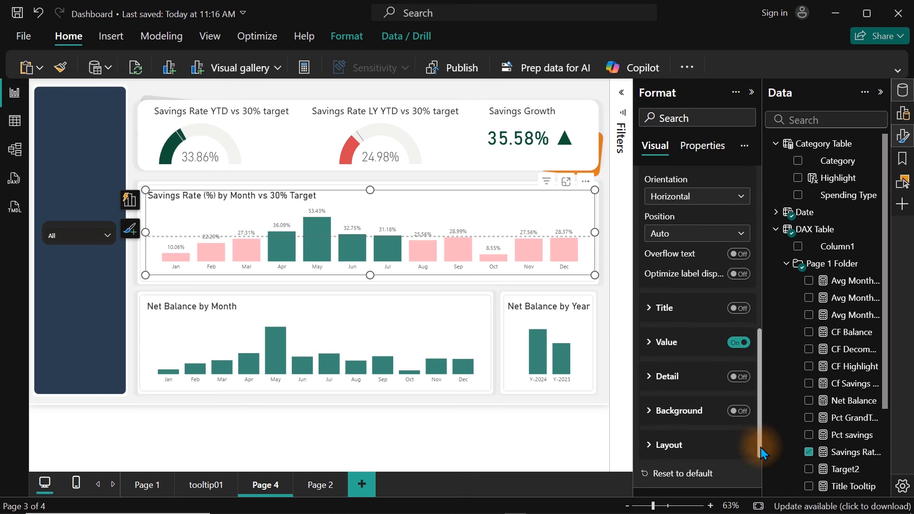
click(664, 307)
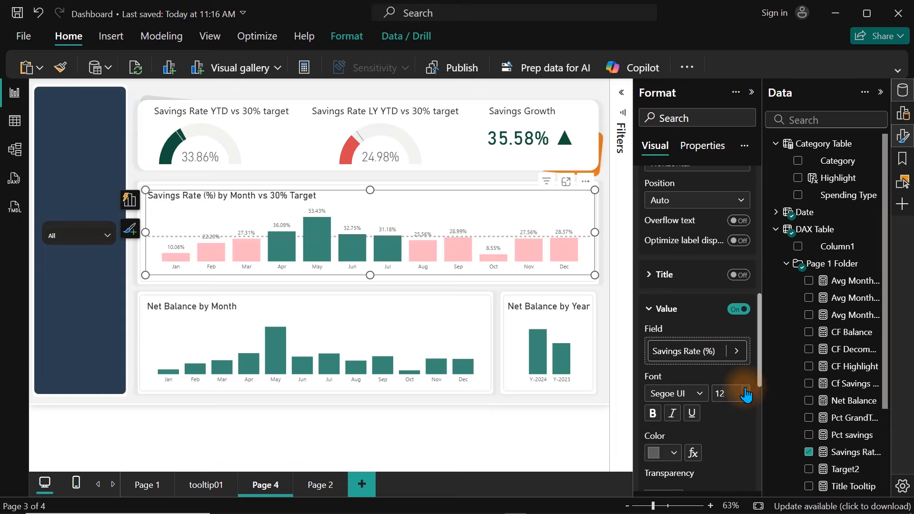
click(691, 395)
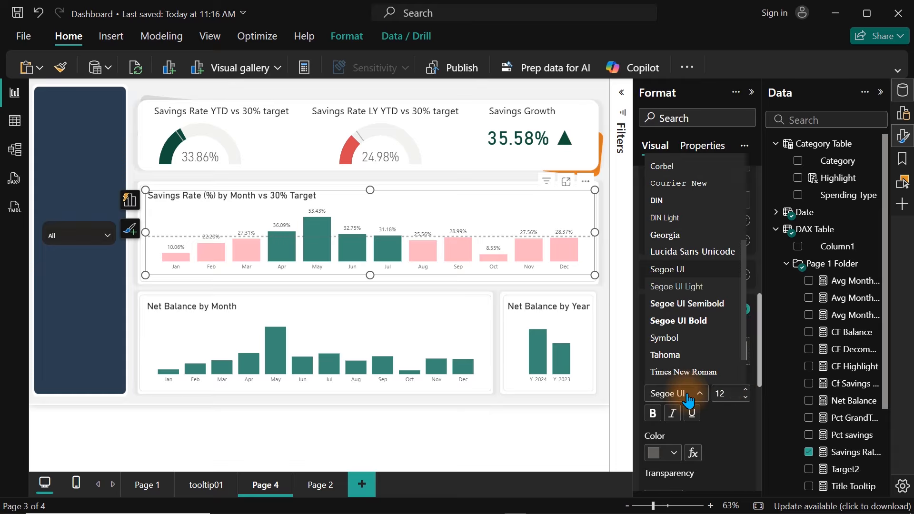
click(689, 304)
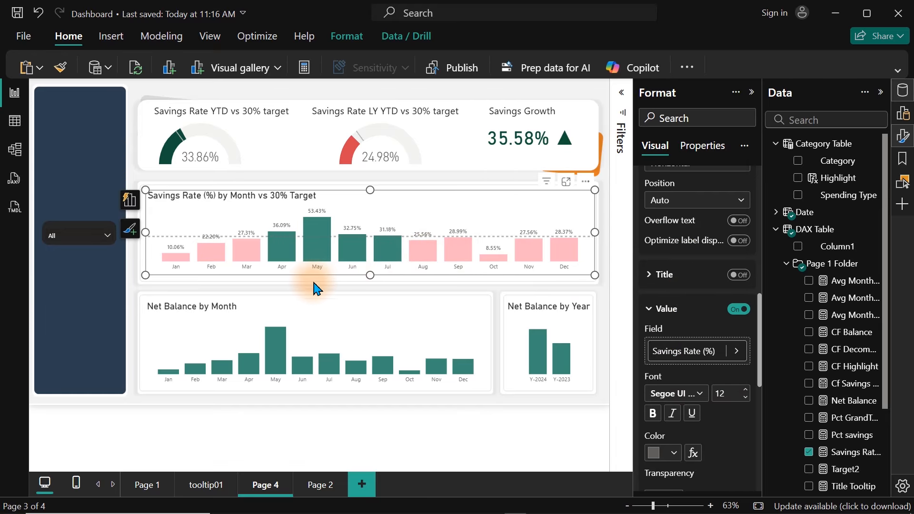
mouse_move(316, 230)
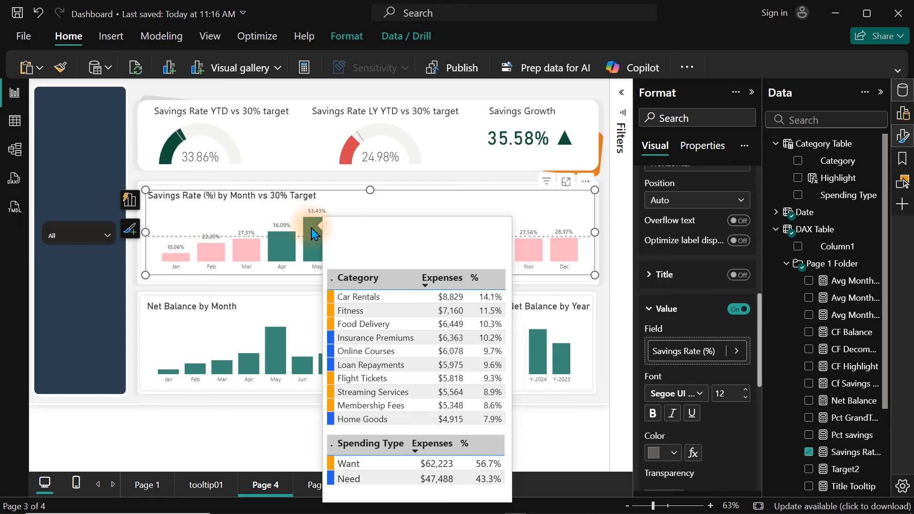
Add a text box reading "Savings Rage" to Page 2 and place it directly above the Category table
click(318, 485)
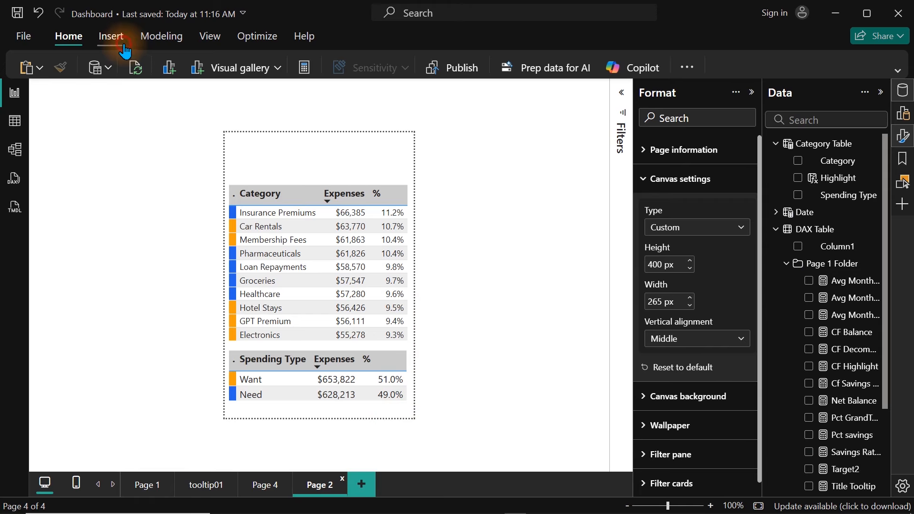
click(110, 36)
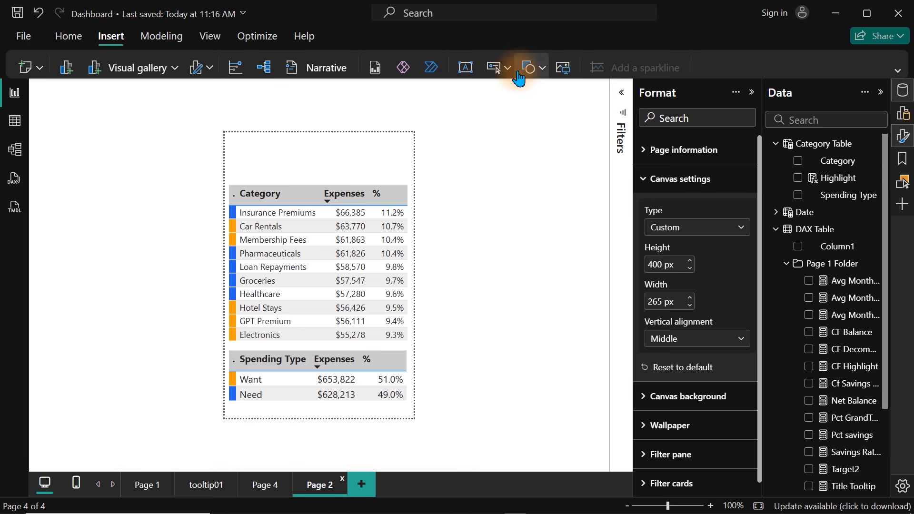
click(458, 74)
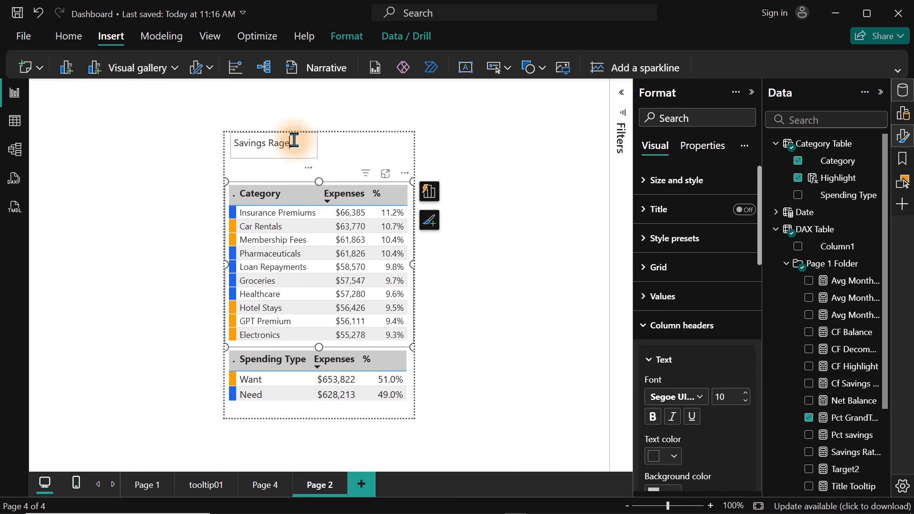
click(308, 157)
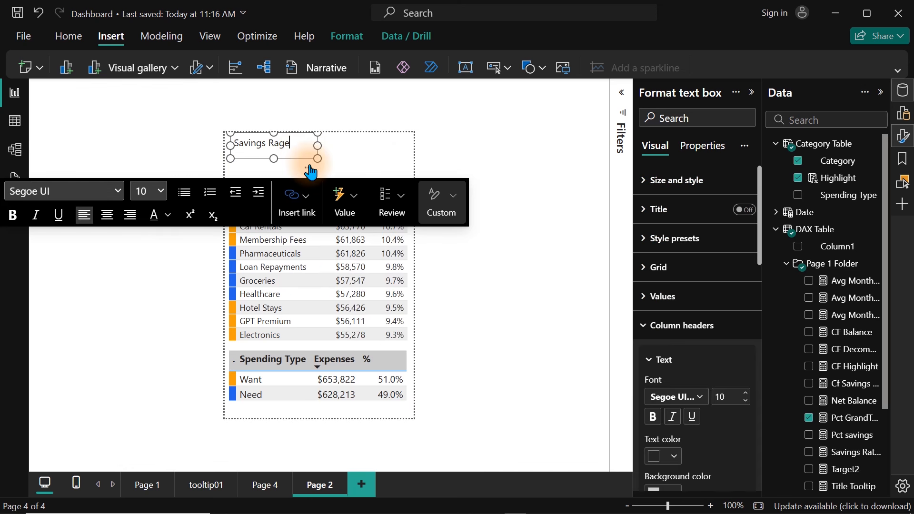
drag(307, 166, 311, 198)
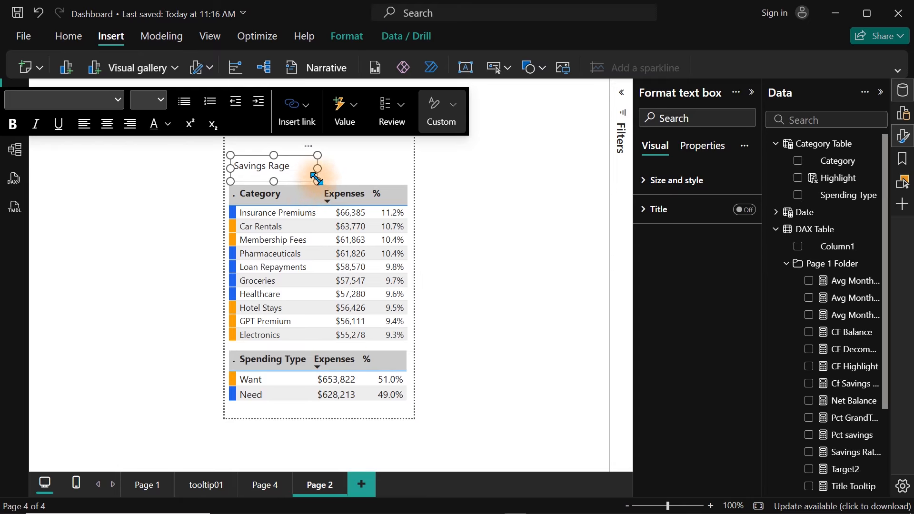
Turn off the background of the "Savings Rage" text box in its size and style settings
click(679, 181)
click(690, 192)
click(691, 192)
click(740, 455)
click(741, 457)
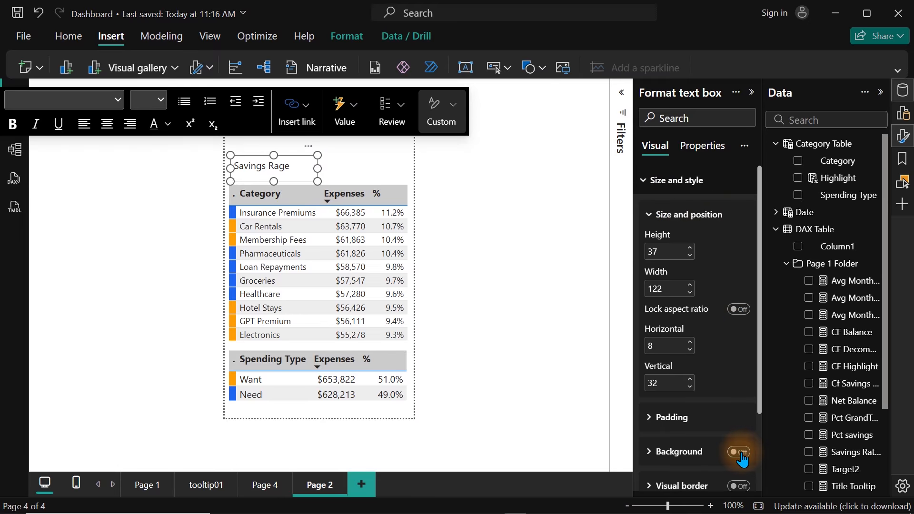
Add the Savings Rate (%) measure to Page 2 as a card over the text box and turn off the card's background
click(349, 172)
click(817, 121)
text(savings)
drag(852, 212, 260, 180)
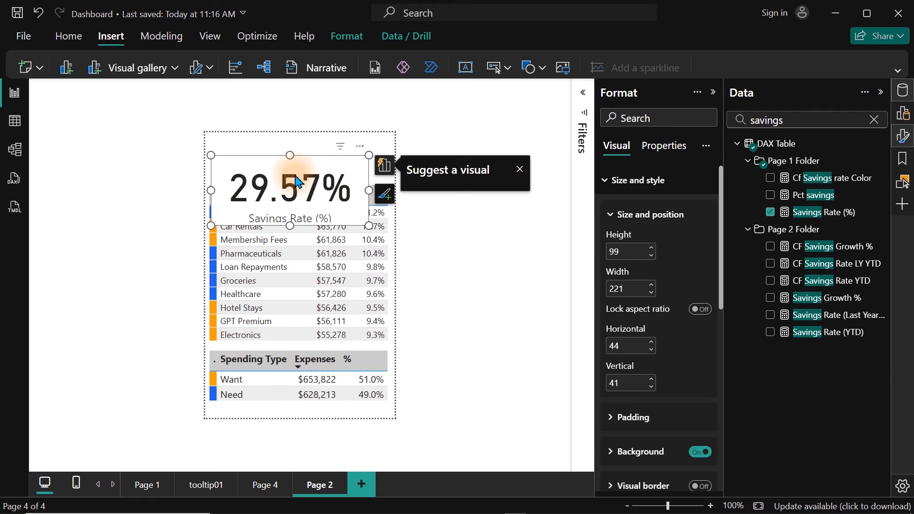
click(700, 452)
click(614, 180)
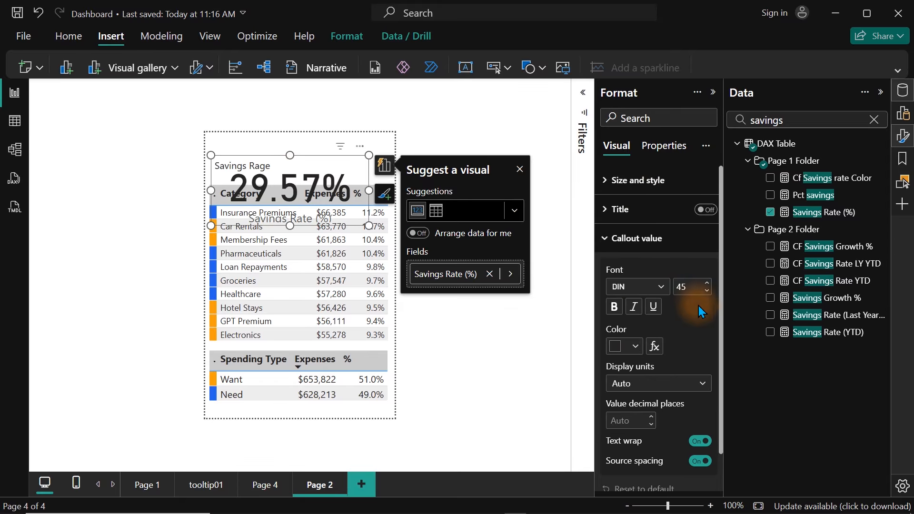
Turn off the Savings Rate (%) card's category label and move the card up beside the savings text box
click(904, 137)
click(903, 137)
click(706, 268)
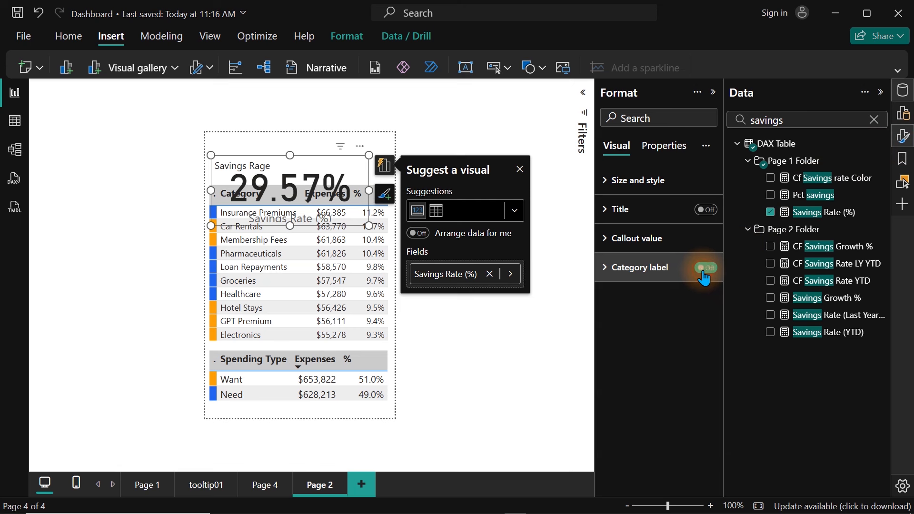
drag(295, 198, 325, 164)
Reduce the callout value font size of the Savings Rate (%) card
click(634, 240)
double_click(690, 287)
text(2)
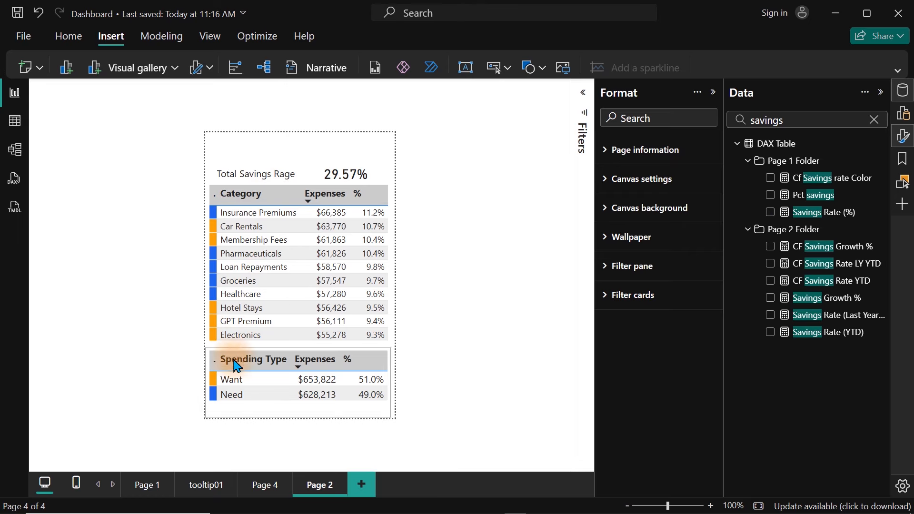
On Page 4, preview the February and January tooltips of the monthly savings rate chart
click(261, 485)
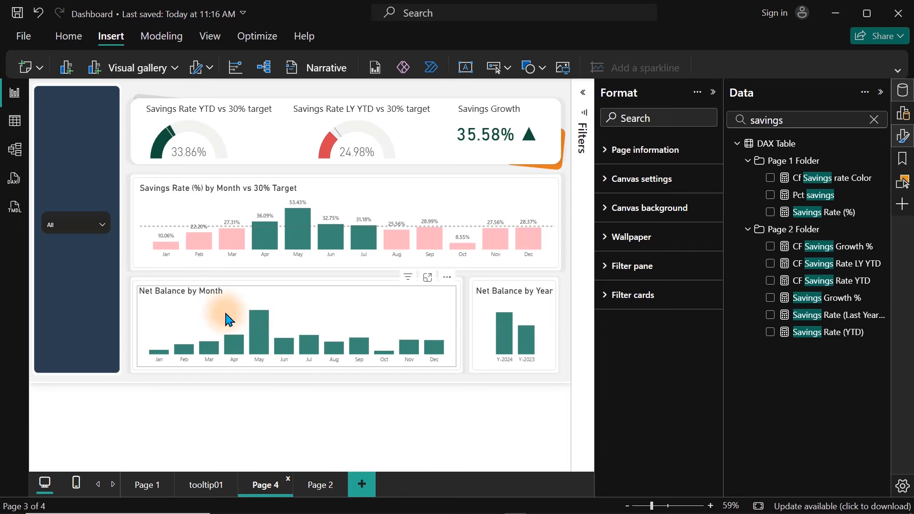
mouse_move(233, 250)
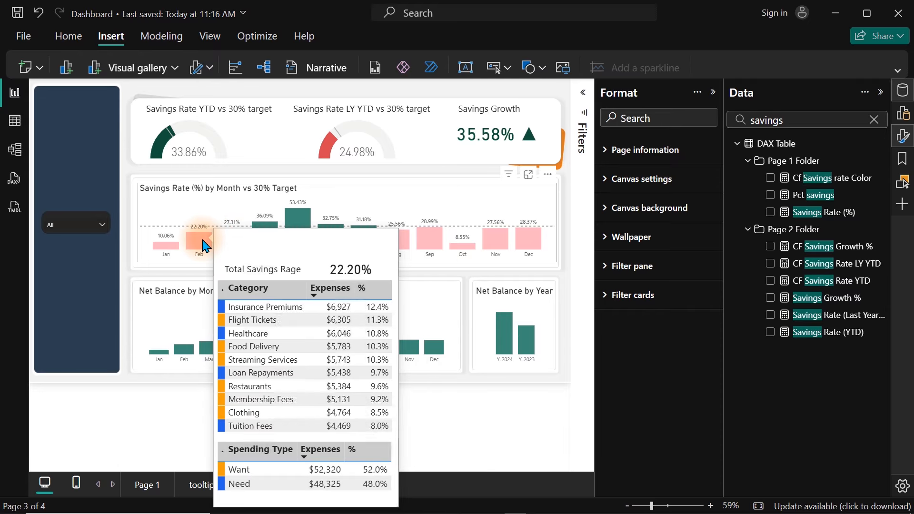
mouse_move(167, 251)
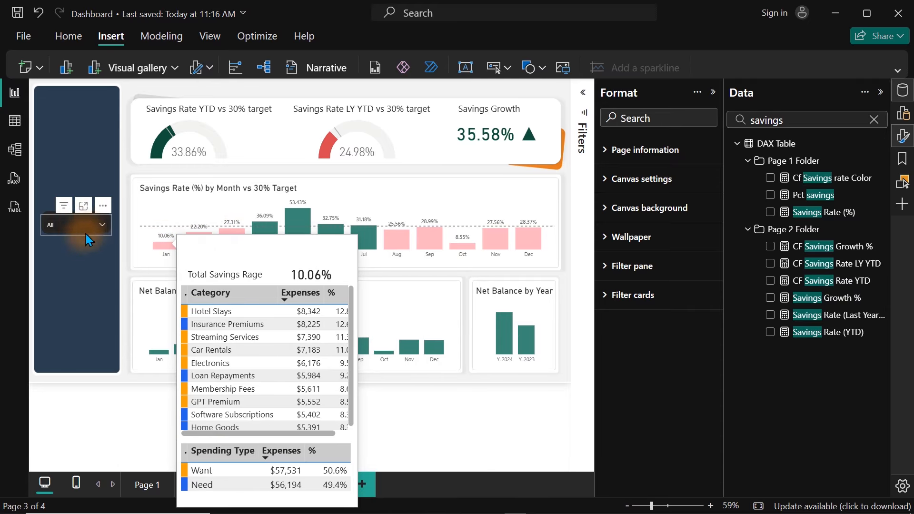
Filter the Page 4 dashboard to a single person with the name slicer
click(79, 220)
click(65, 265)
click(252, 445)
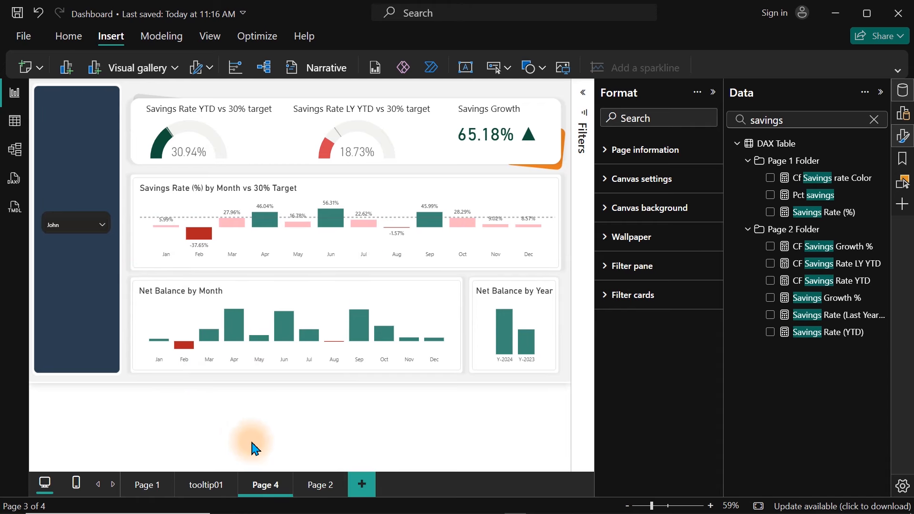
click(314, 485)
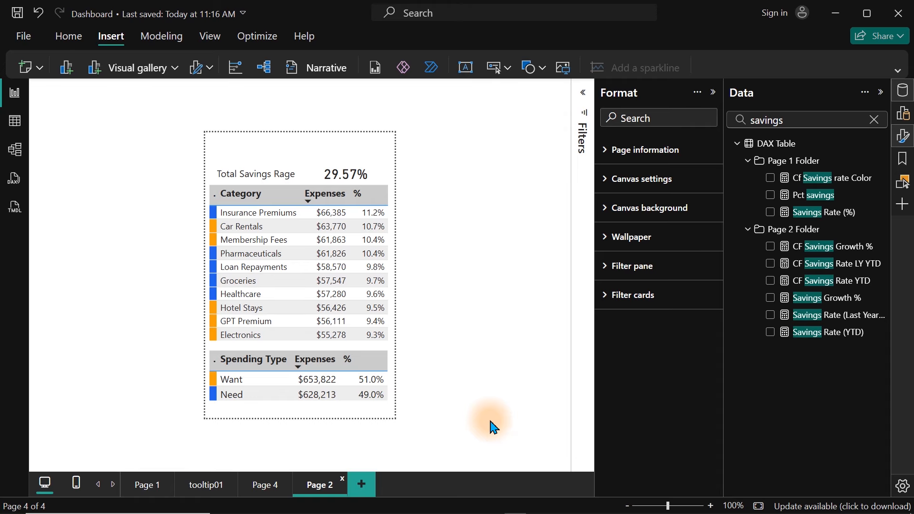
click(266, 486)
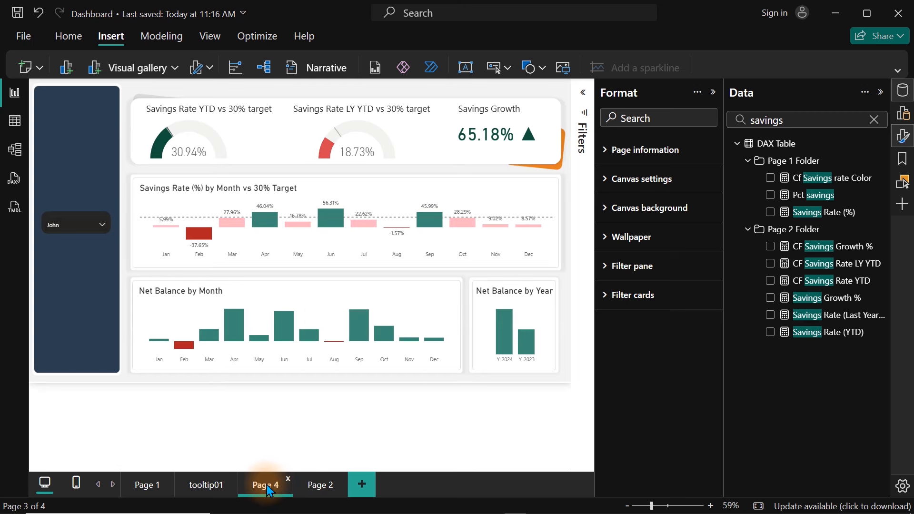
key(shift+super+s)
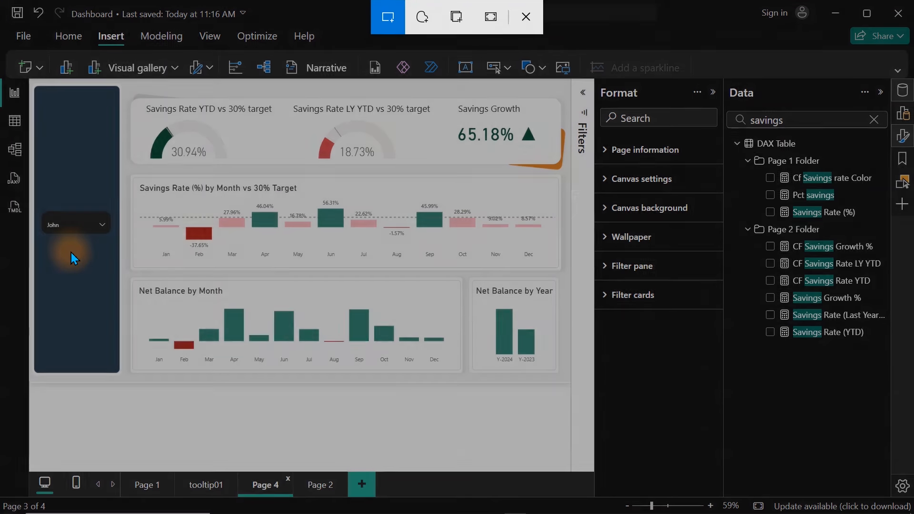
key(Escape)
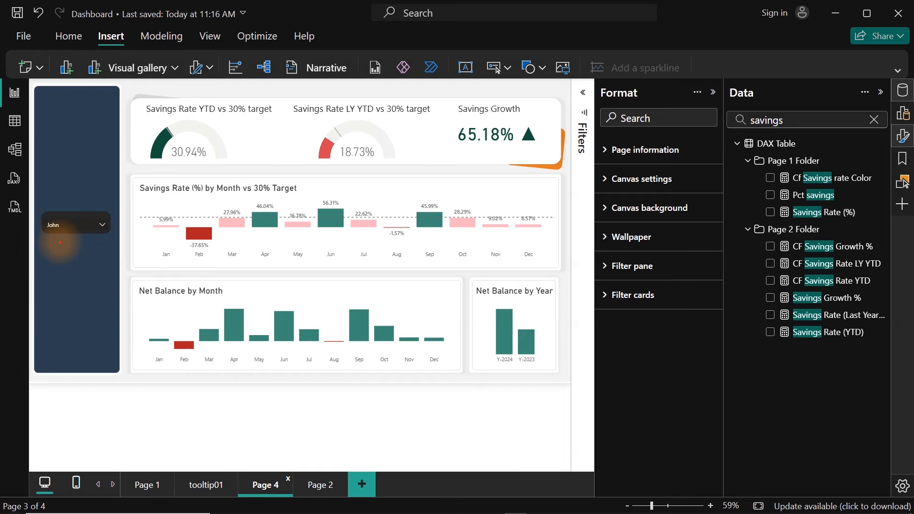
drag(60, 243, 44, 322)
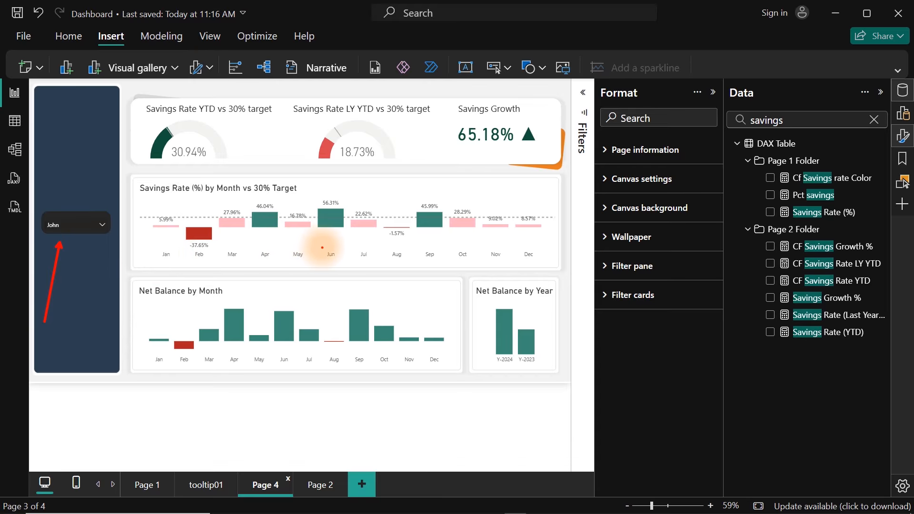
mouse_move(353, 243)
mouse_down()
mouse_move(378, 279)
mouse_move(330, 284)
mouse_up()
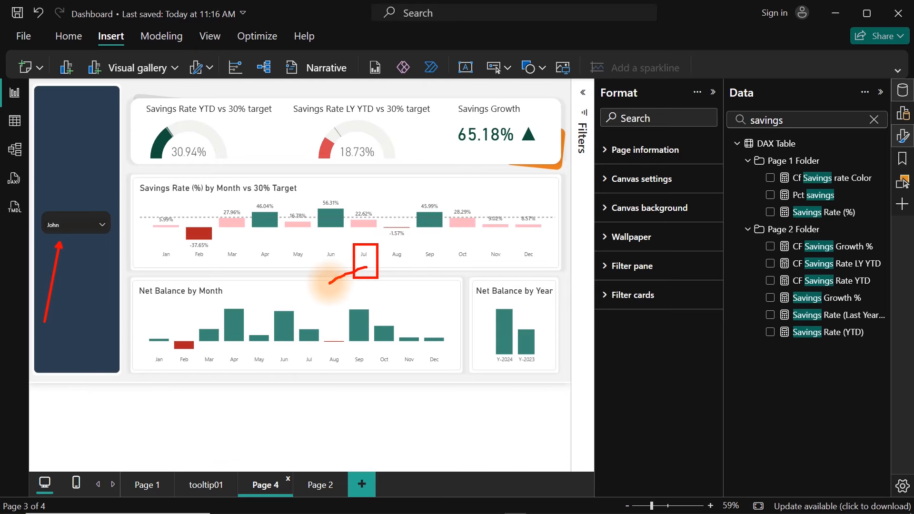
drag(77, 239, 98, 257)
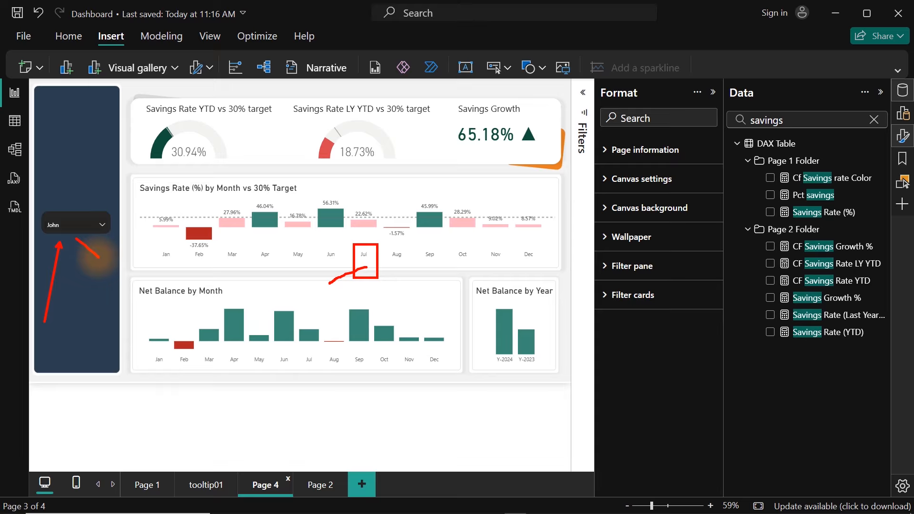
key(Escape)
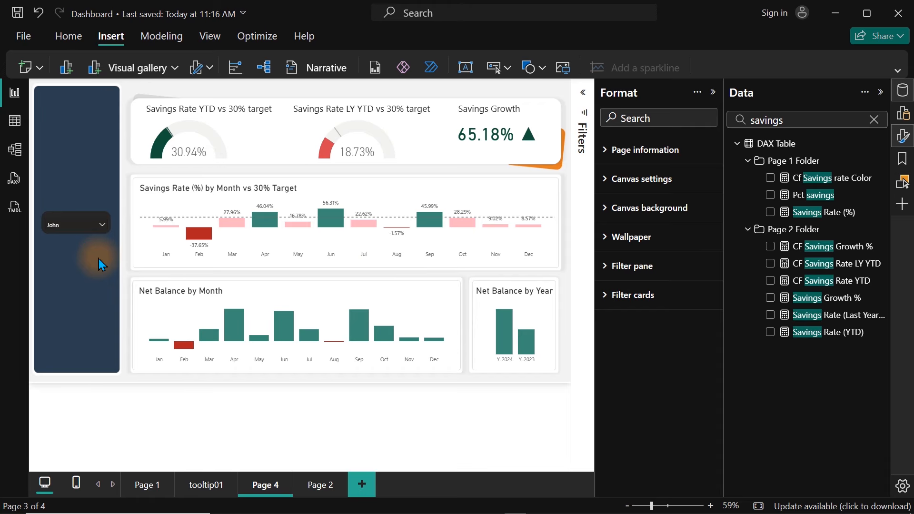
On Page 2, create a new measure in the DAX Table named "Title Tooltip"
click(311, 484)
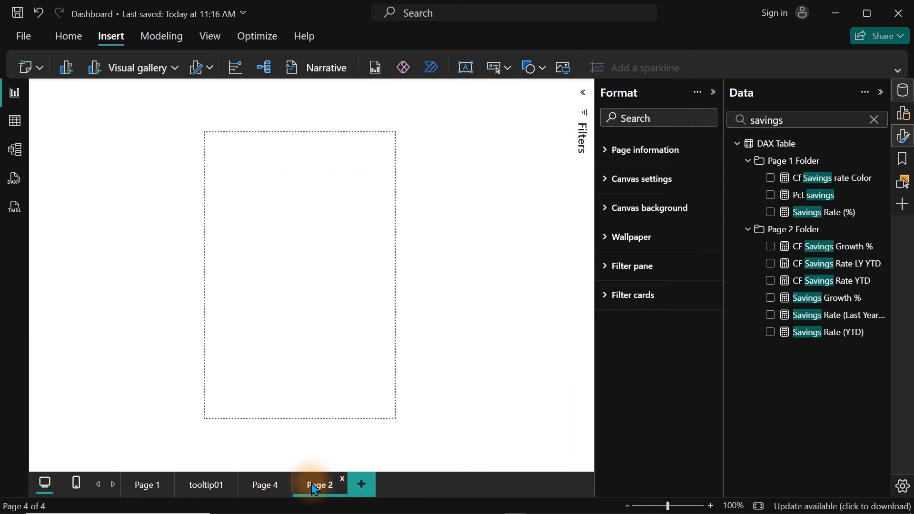
right_click(863, 257)
click(774, 293)
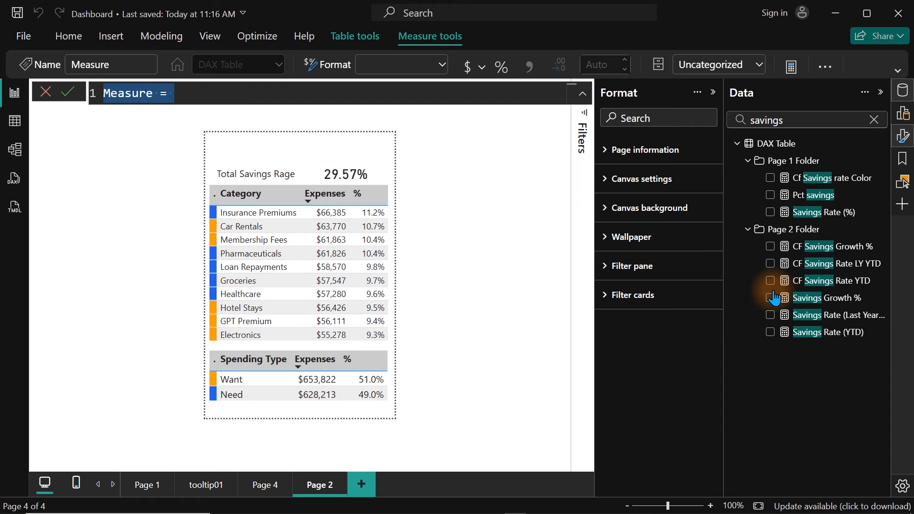
text(Title)
text( Toll)
key(BackSpace)
key(BackSpace)
text(ol)
key(BackSpace)
key(BackSpace)
text(oltip =)
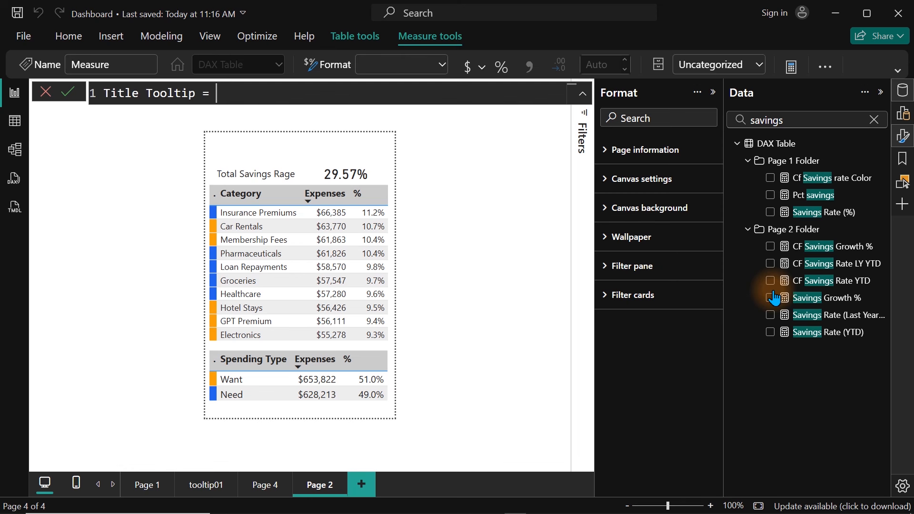
In the Title Tooltip measure, define the variable _Month as SELECTEDVALUE('Date'[Month]) on its own line
key(shift+Return)
key(Tab)
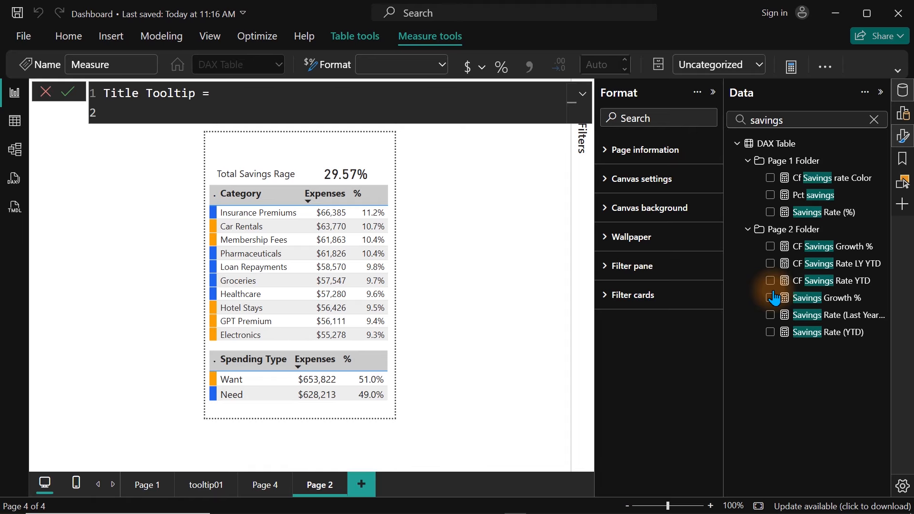
text(var)
key(Tab)
text(_Month = selecte)
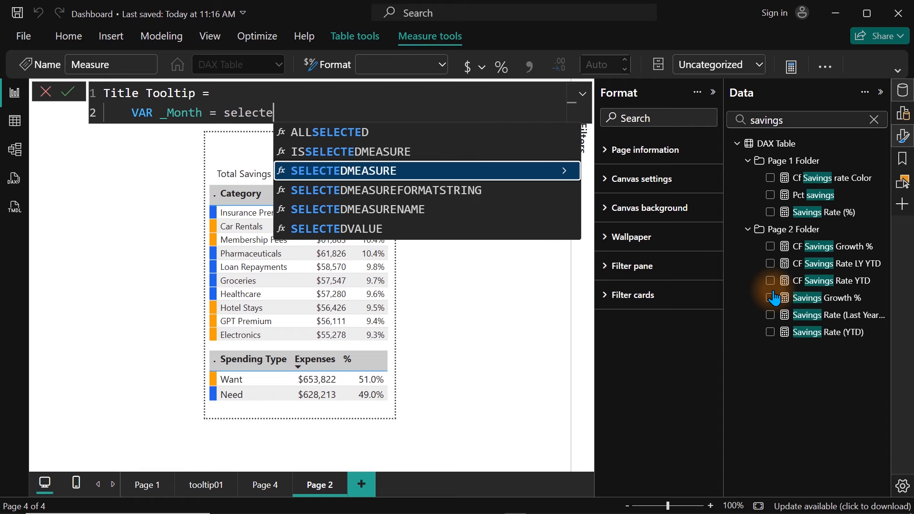
text(dv)
key(Tab)
text(fmo)
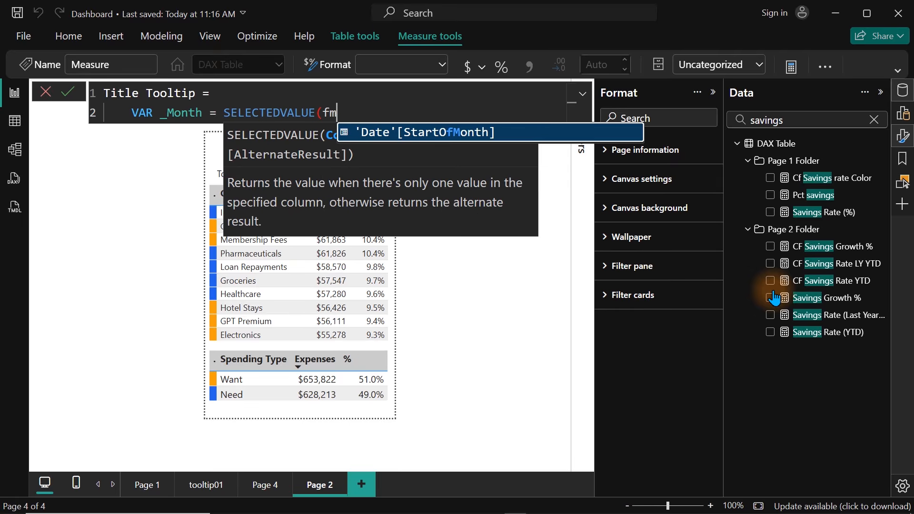
key(BackSpace)
key(BackSpace)
key(BackSpace)
text(mont)
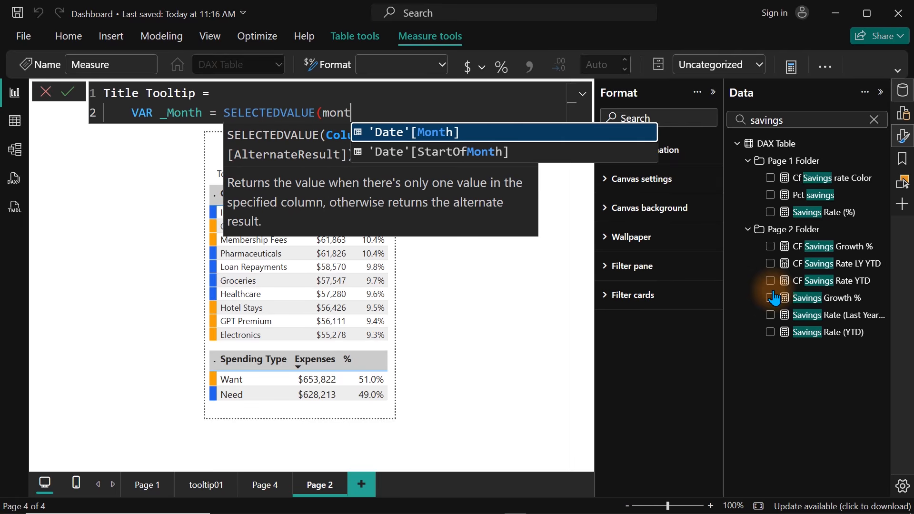
key(Tab)
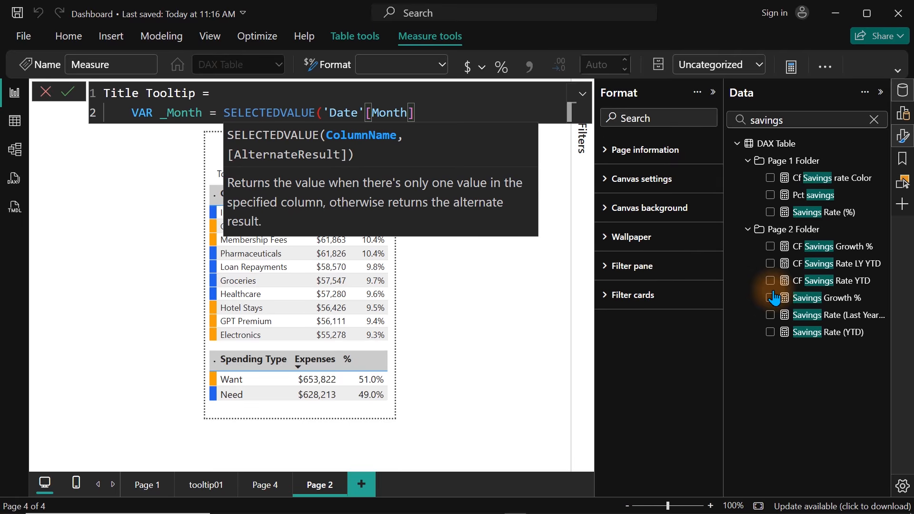
text())
Define a second variable _Person as SELECTEDVALUE(Img[Names]) below the _Month line
key(Return)
text(var)
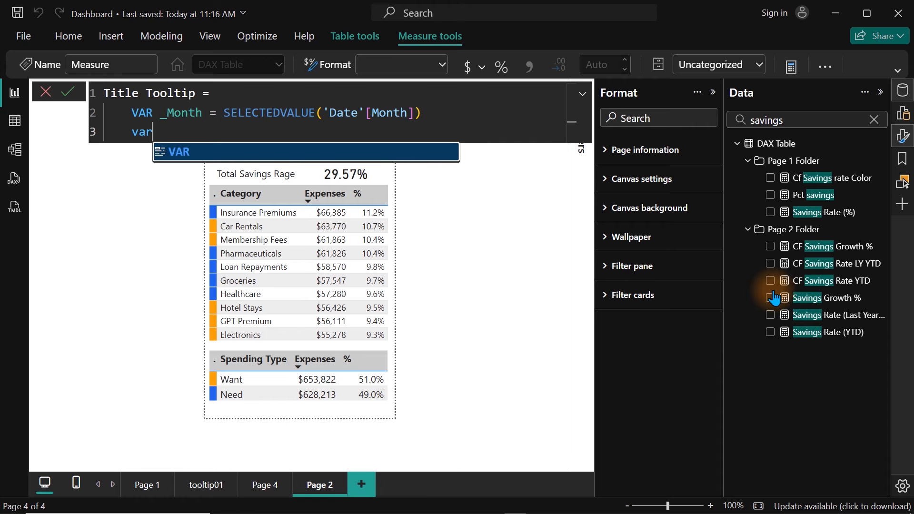
key(Tab)
text(_)
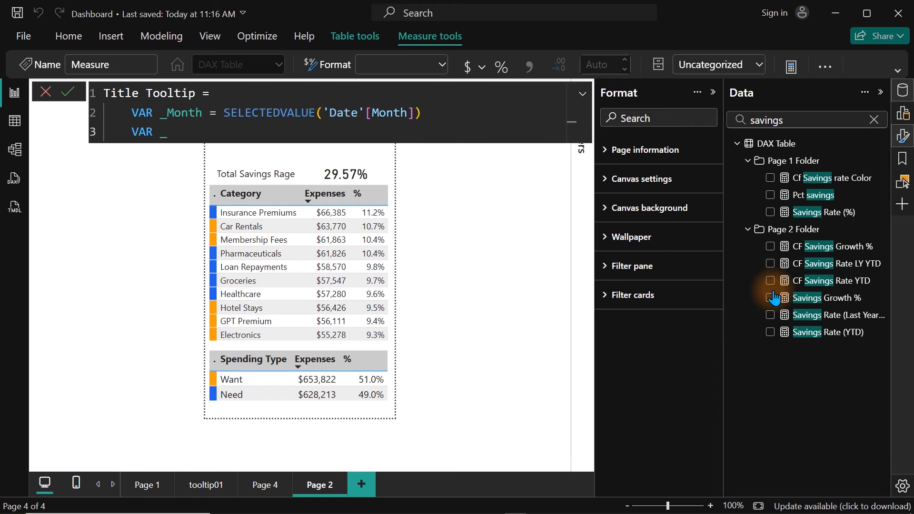
text(Person = selecte)
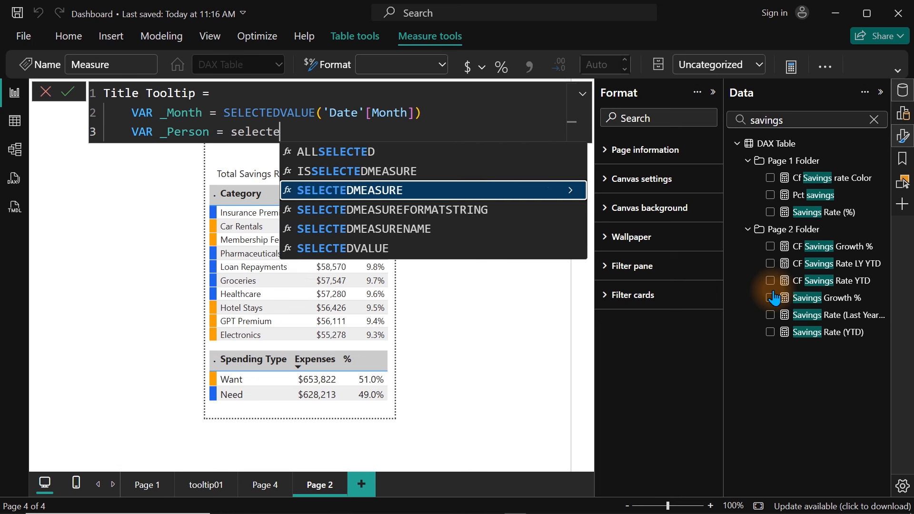
text(dv)
key(Tab)
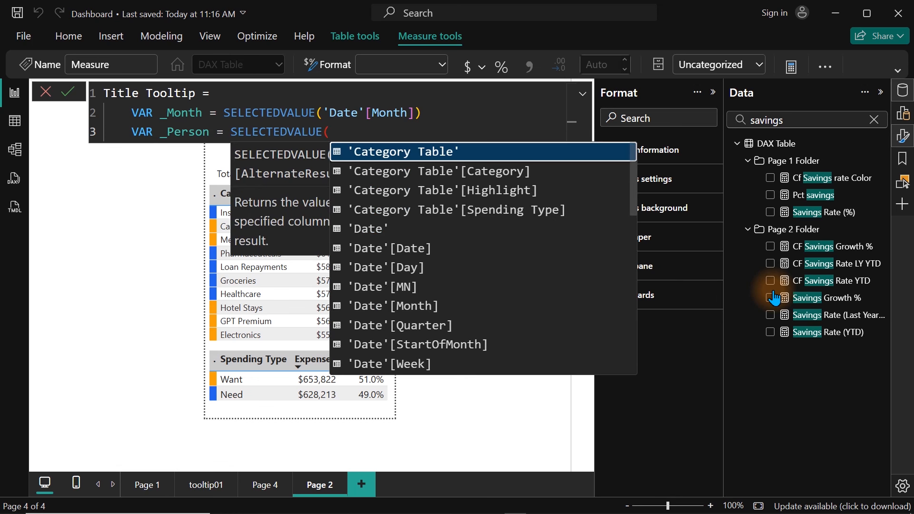
text(name)
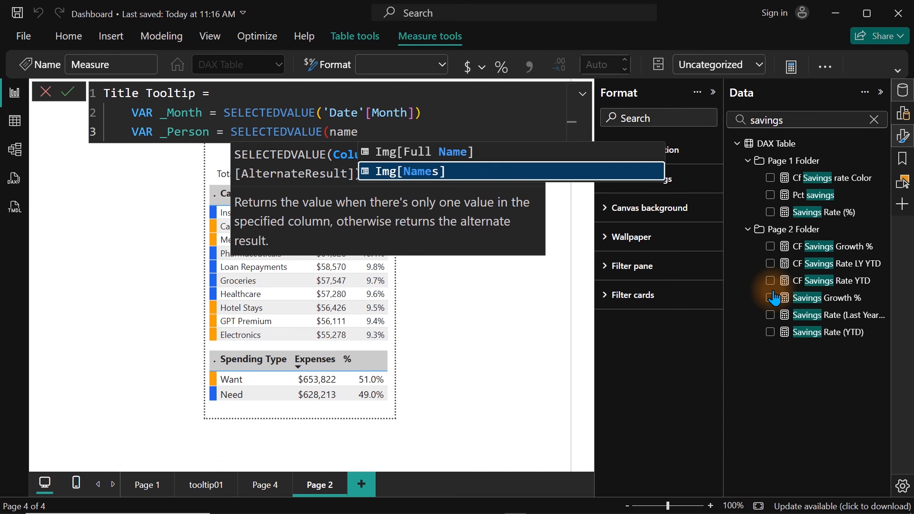
key(Tab)
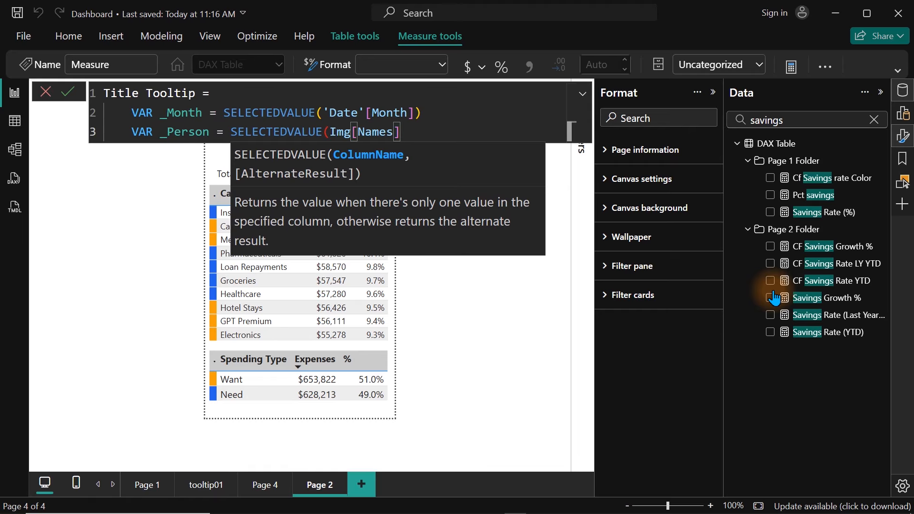
text())
Add RETURN after a blank line and a -- comment giving the person's name followed by "Expenses detail in Jun"
key(Return)
key(Return)
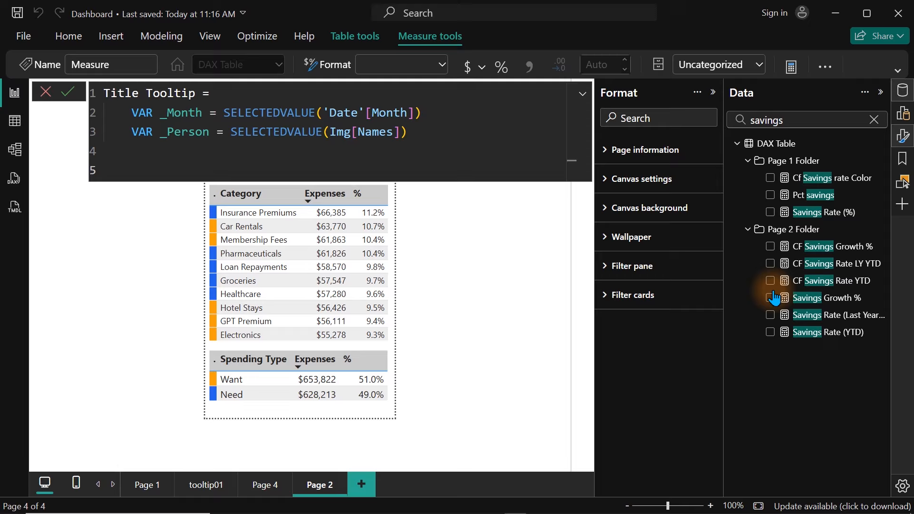
text(ret)
key(Tab)
key(Return)
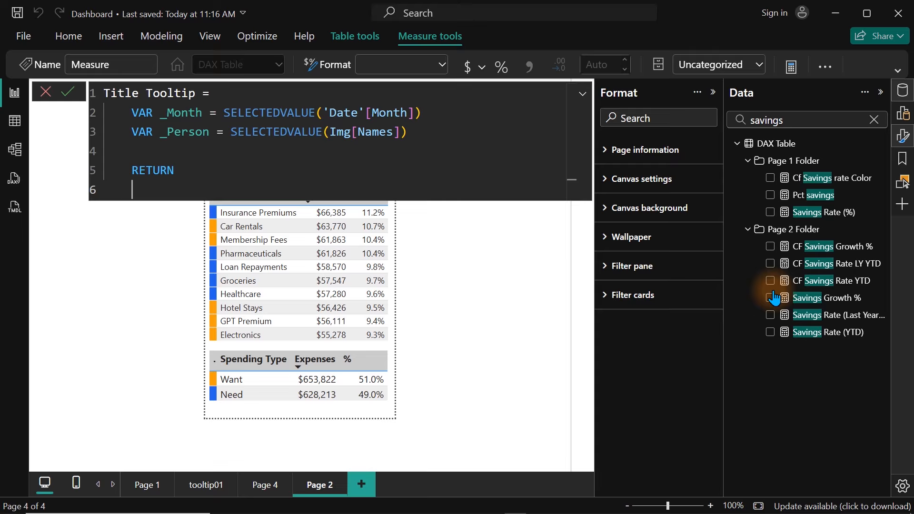
text(-- John Expenses detail )
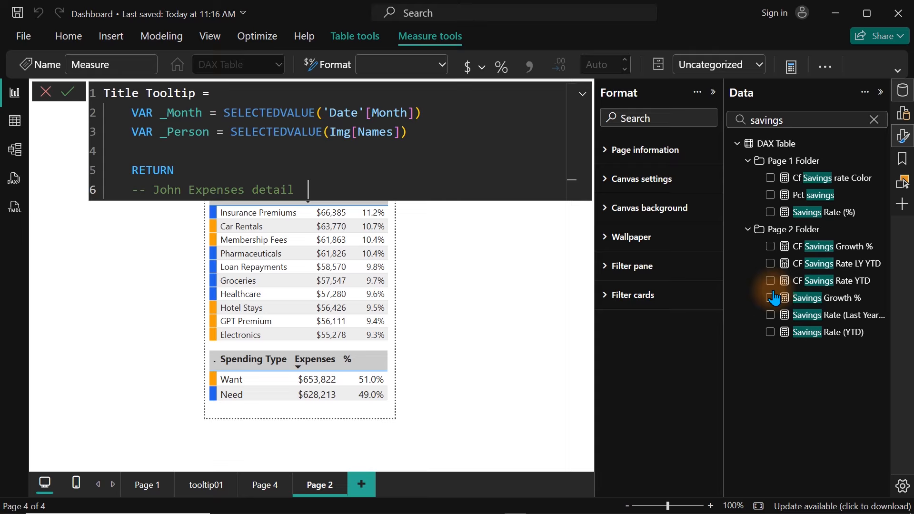
text(in Jun)
key(ctrl+plus)
key(ctrl+plus)
key(ctrl+plus)
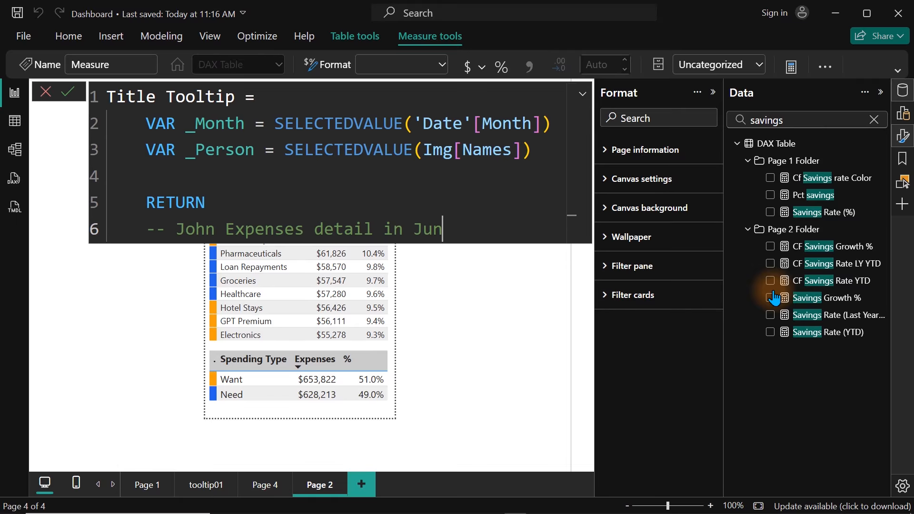
Start an IF function on a new line below the comment in the Title Tooltip measure
key(shift+Return)
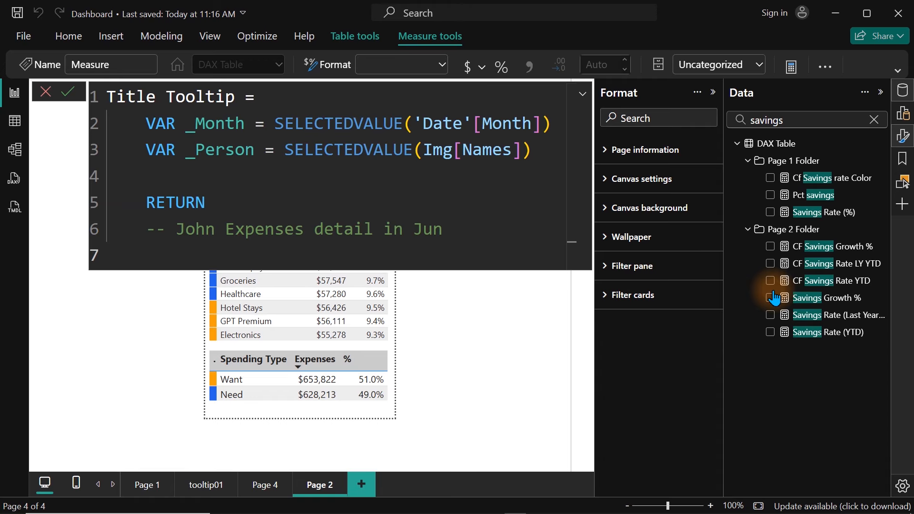
text(fi)
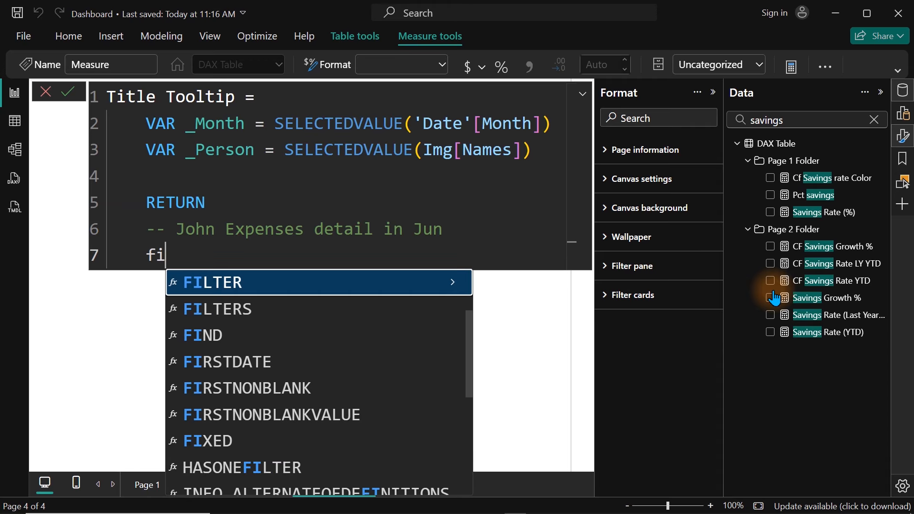
key(BackSpace)
key(BackSpace)
text(if)
key(Tab)
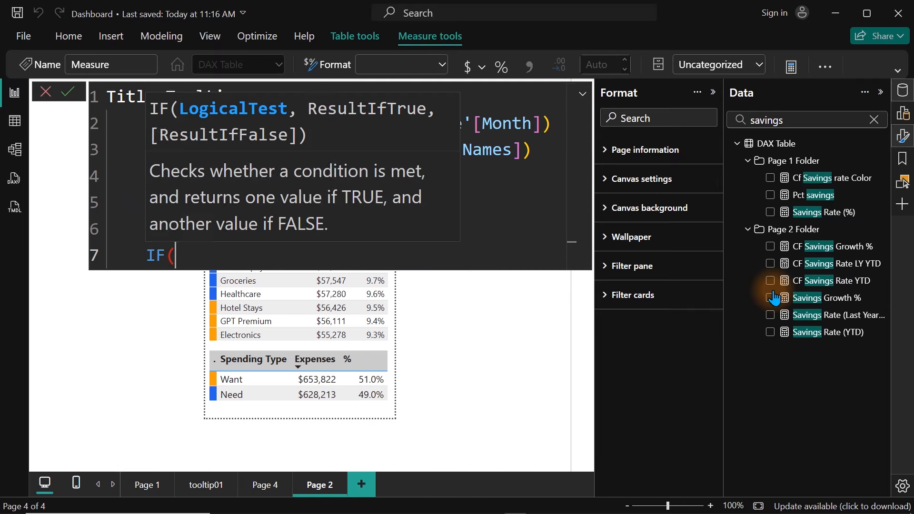
Enter _Person<>BLANK(), as the IF function's logical test on its own line
key(shift+Return)
text(_)
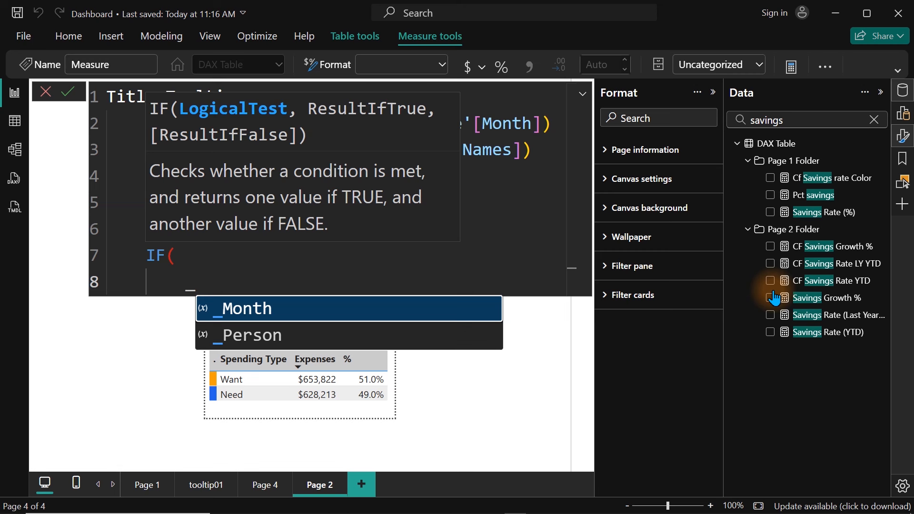
key(Tab)
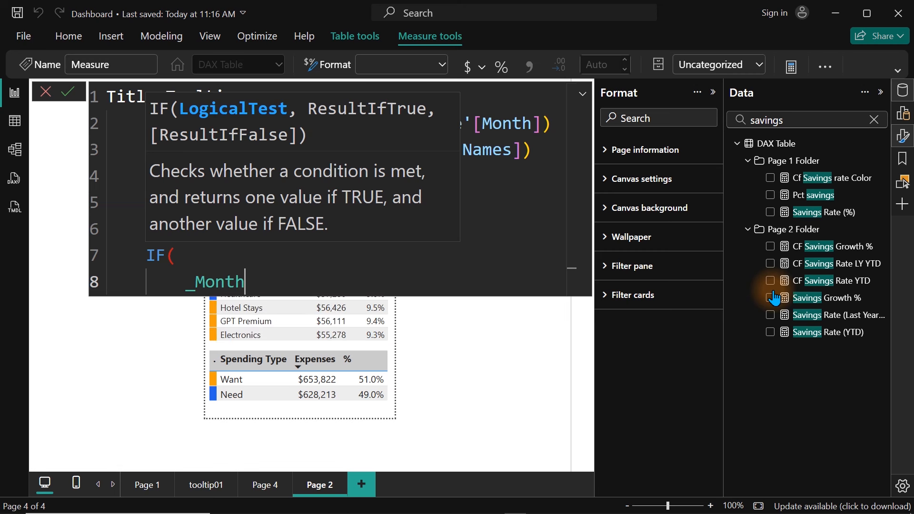
key(BackSpace)
key(BackSpace)
key(BackSpace)
key(BackSpace)
key(BackSpace)
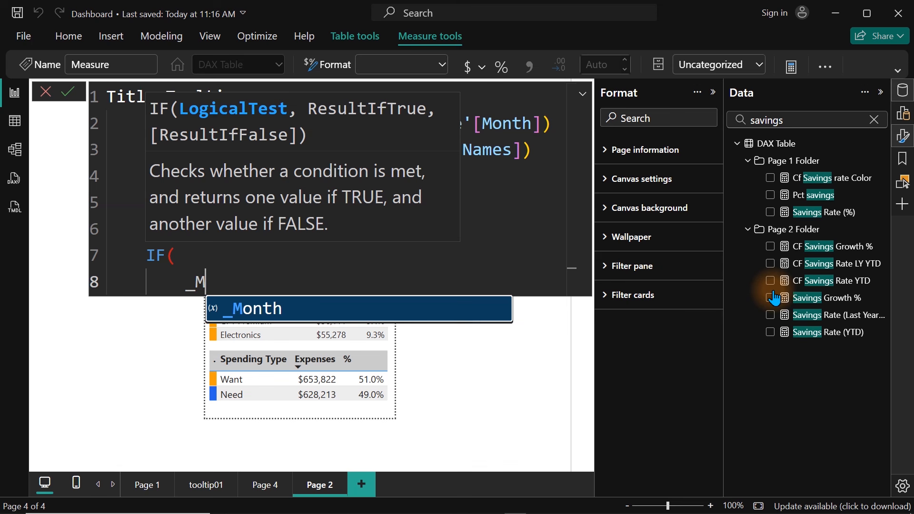
key(Down)
key(Tab)
text(<>bl)
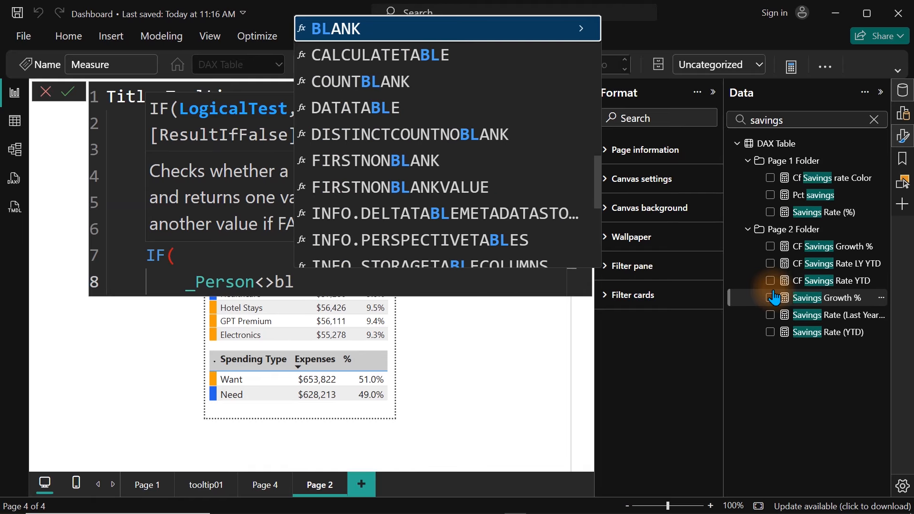
key(Tab)
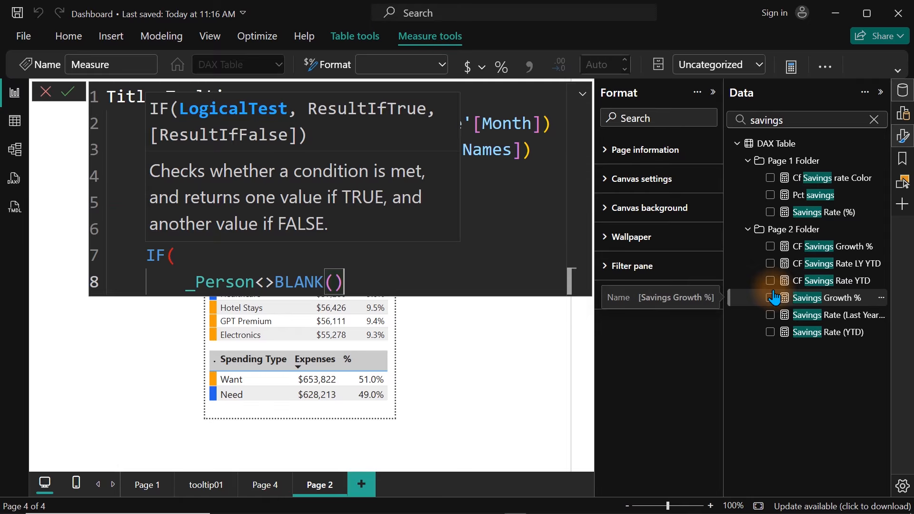
text(,)
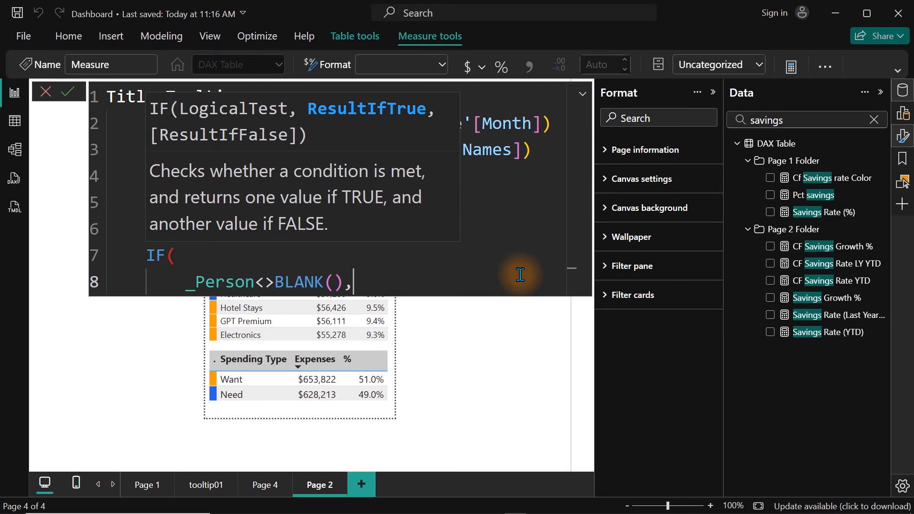
Add _Person&" Expenses detail in "&_Month as the IF's true result and close the function on a new line
key(Up)
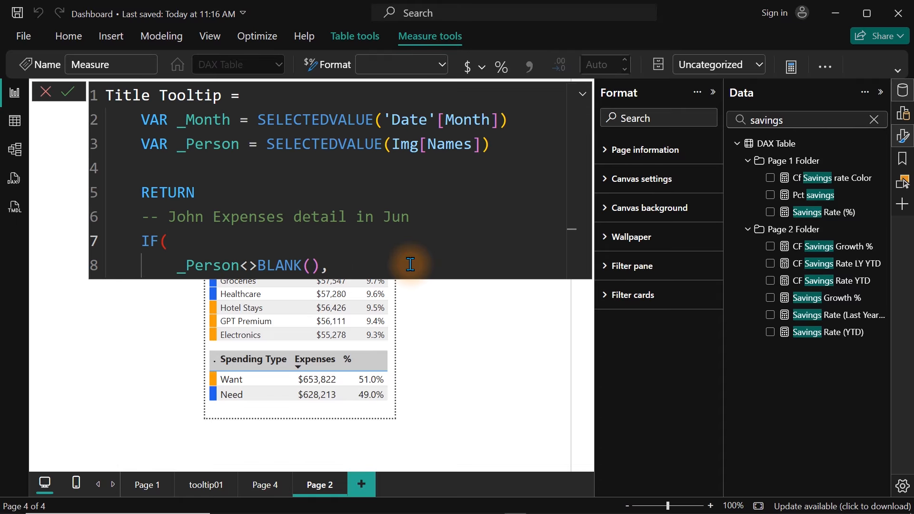
click(358, 263)
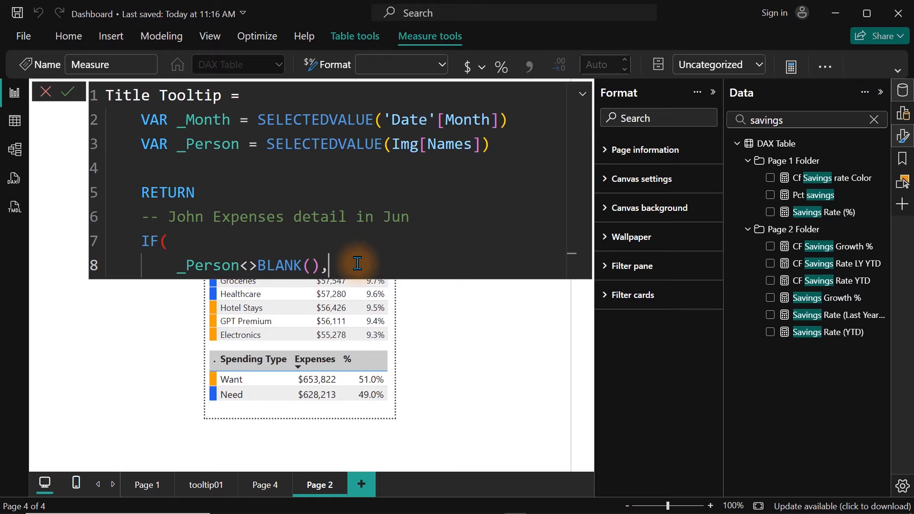
text(_)
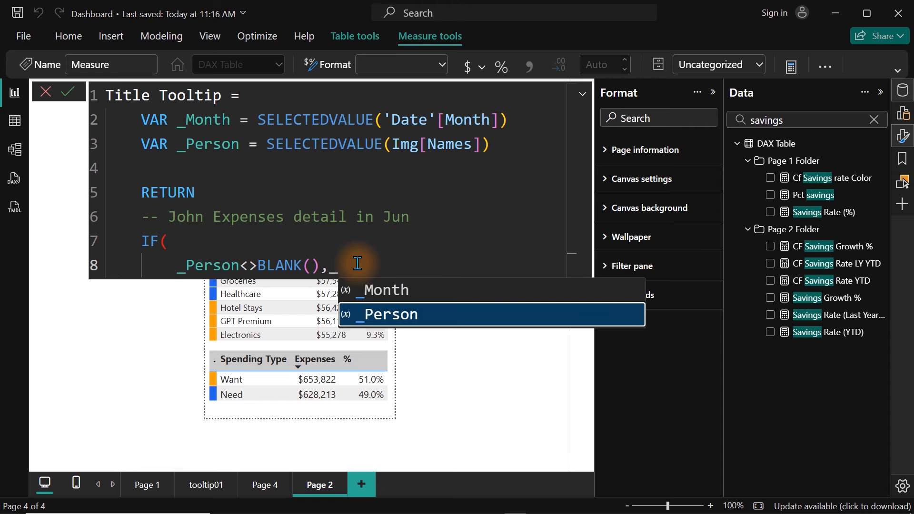
key(Tab)
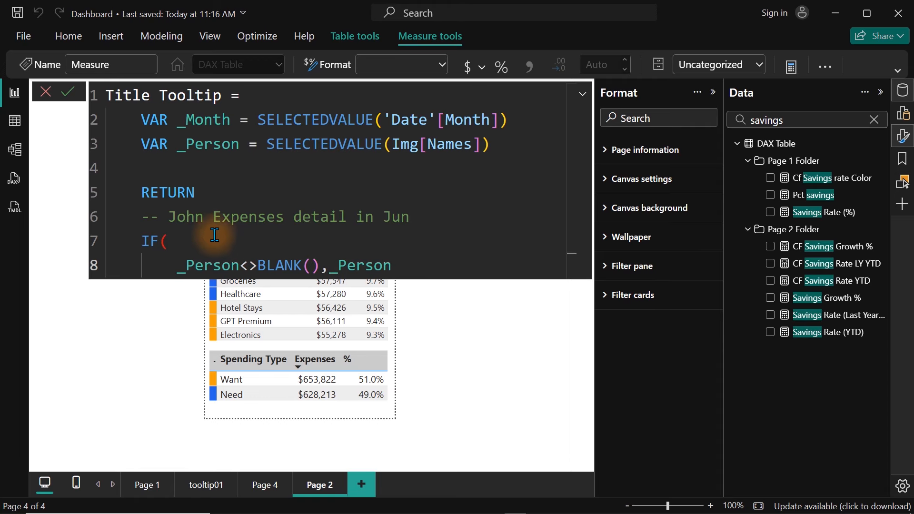
text(&" )
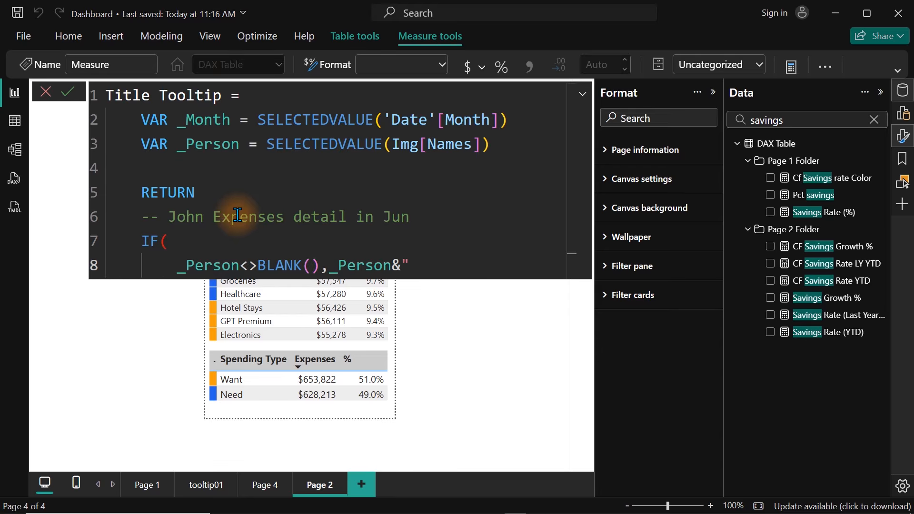
text(Expenses det)
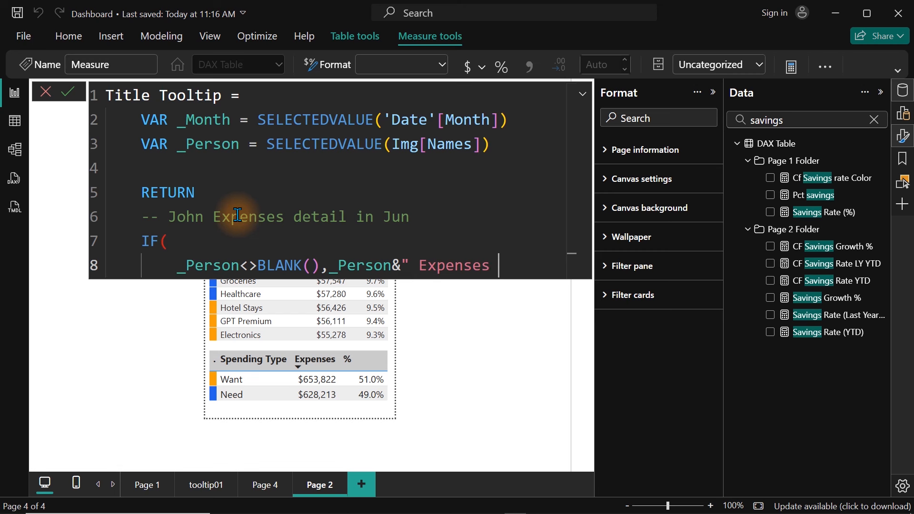
text(ail)
text(in)
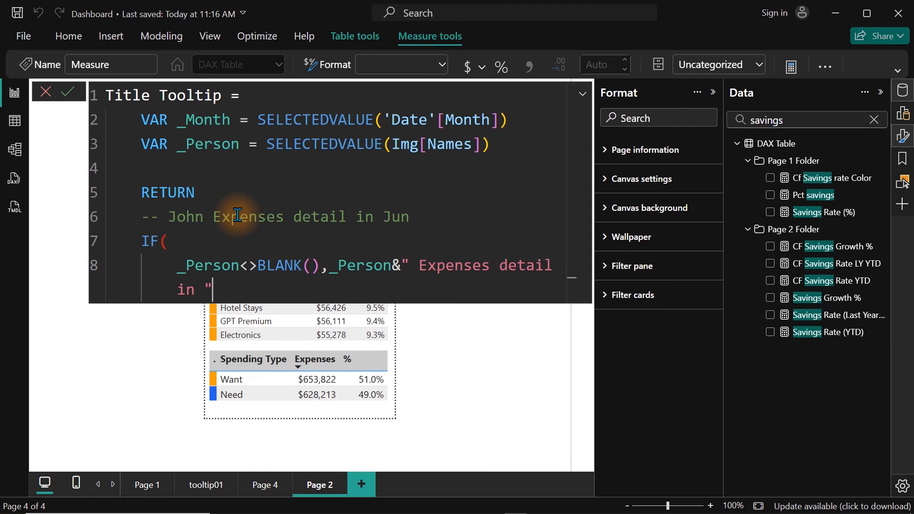
text( "&)
text(_)
key(Tab)
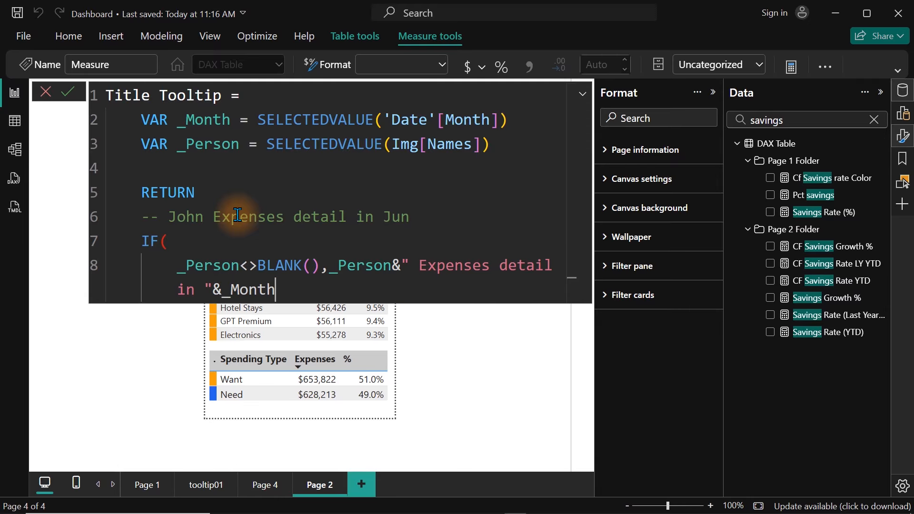
key(Return)
text())
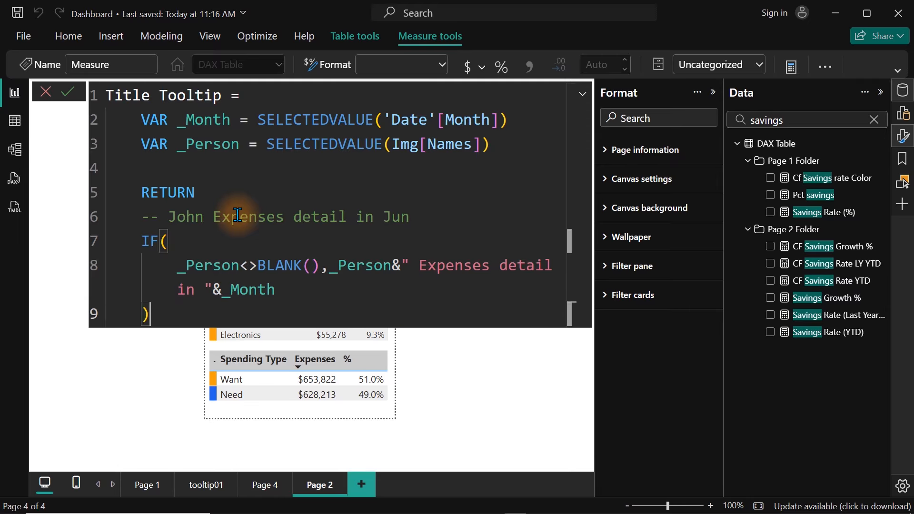
Commit the measure formula, giving it the name "Title Cat Tooltip" in place of the already used name
key(Return)
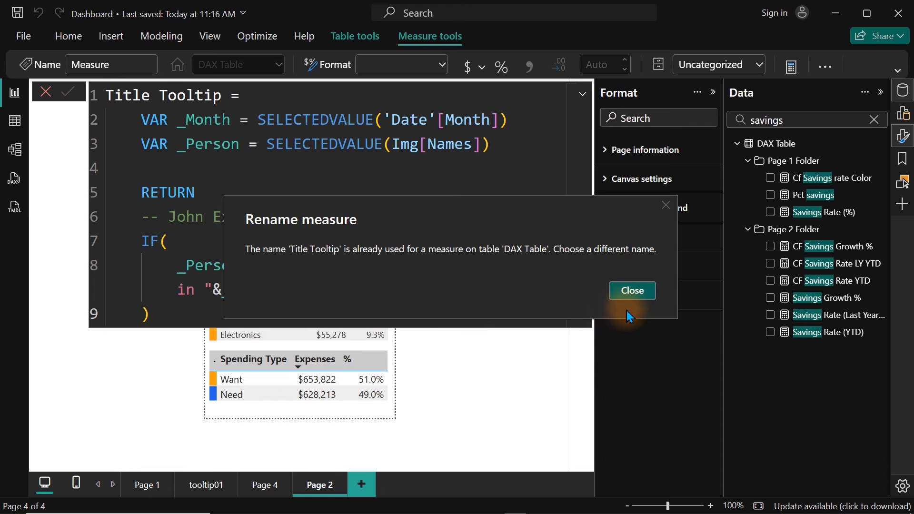
click(632, 291)
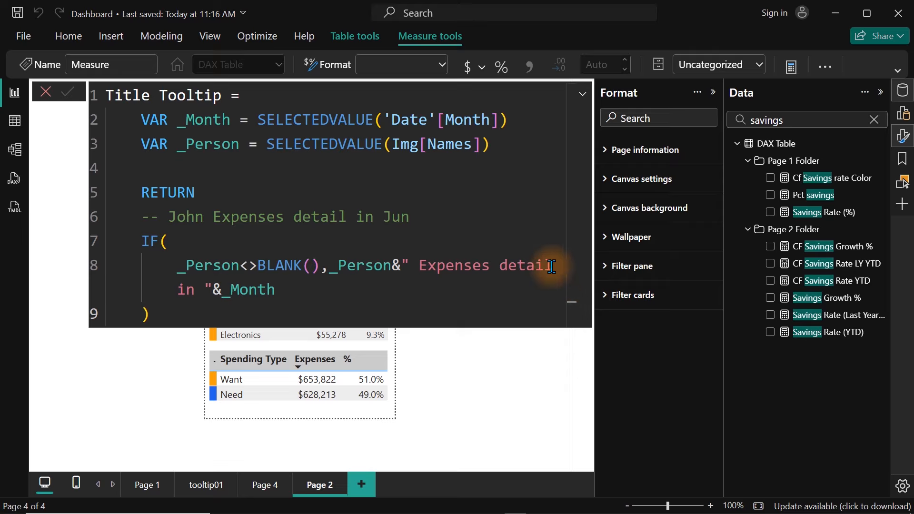
double_click(224, 94)
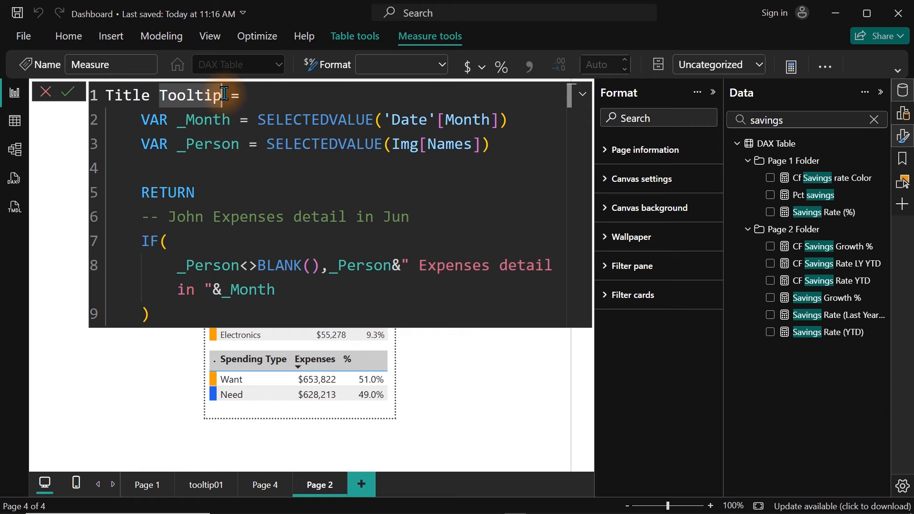
key(Left)
key(Left)
key(Left)
key(Left)
key(Left)
key(Left)
text(Cat)
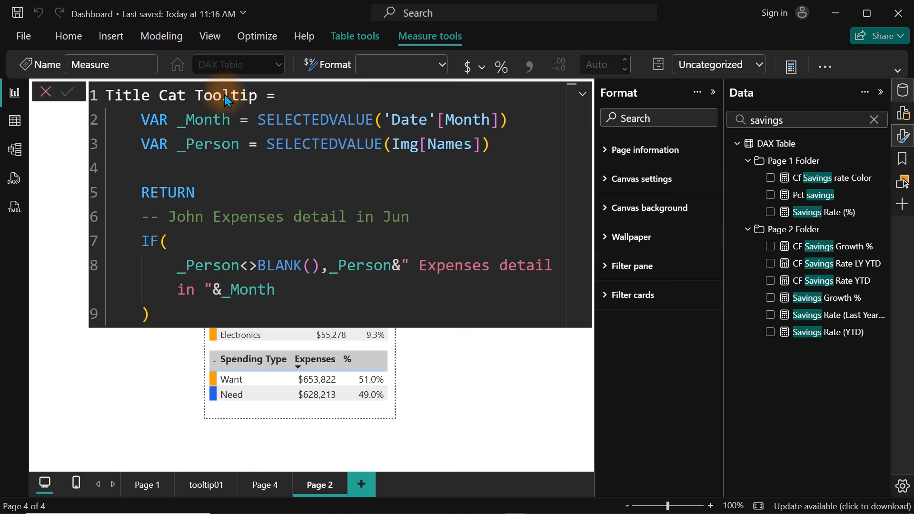
key(Return)
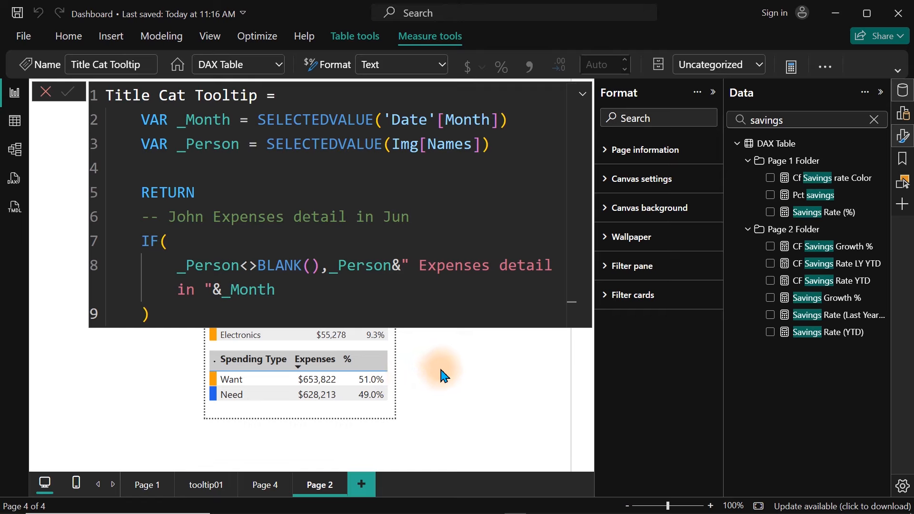
Search the data fields for "title" and add the Title Cat Tooltip measure to the page as a card
double_click(781, 120)
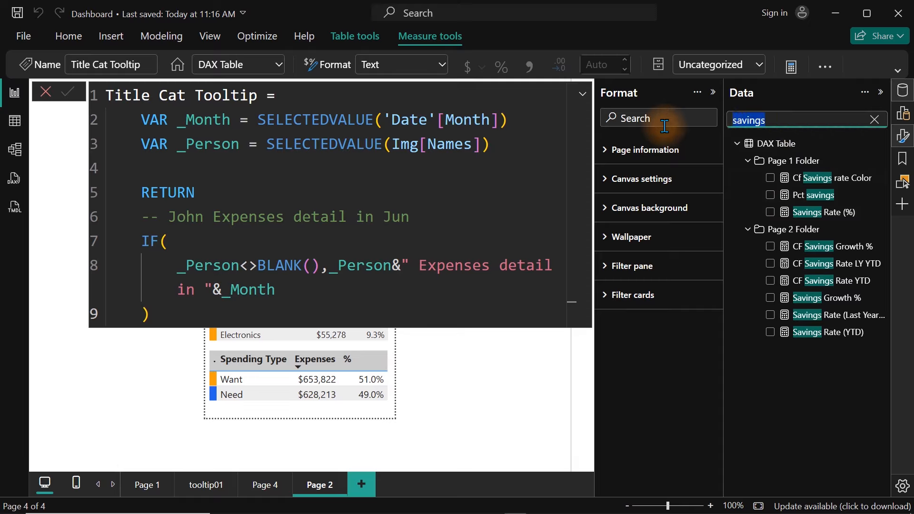
text(title)
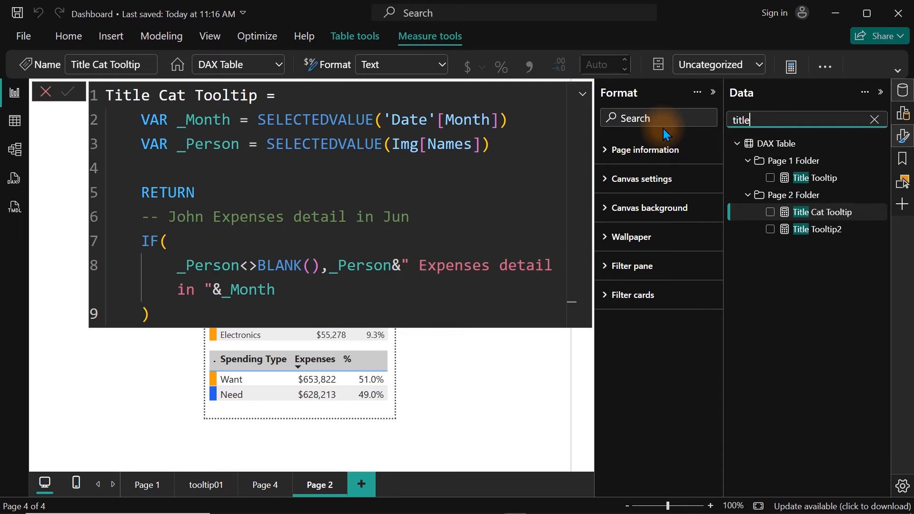
click(534, 396)
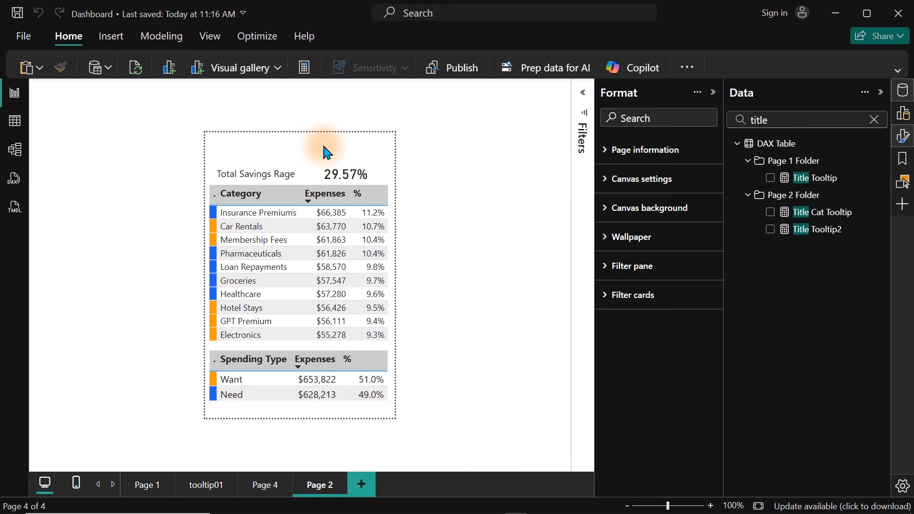
click(770, 213)
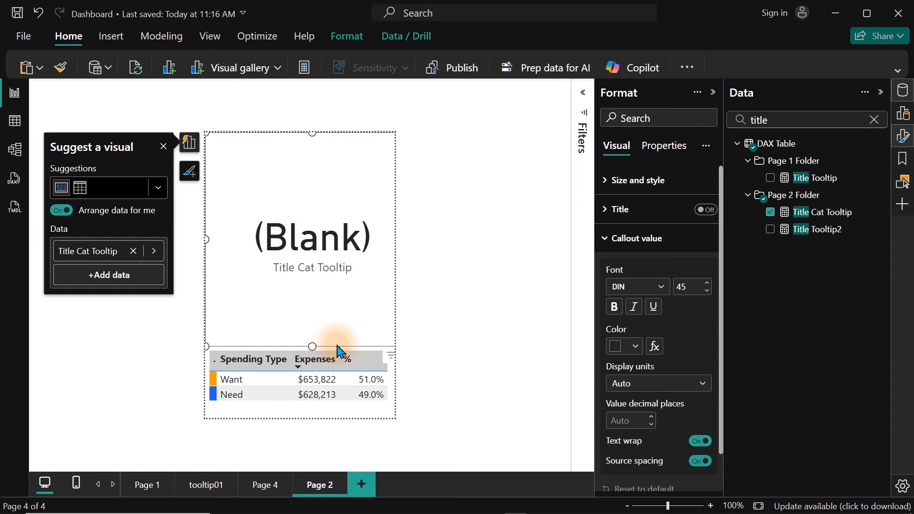
Shrink the Title Cat Tooltip card to about 260 wide by 35 high and place it across the top of the tooltip page
drag(205, 347, 206, 159)
click(303, 142)
drag(304, 143, 295, 143)
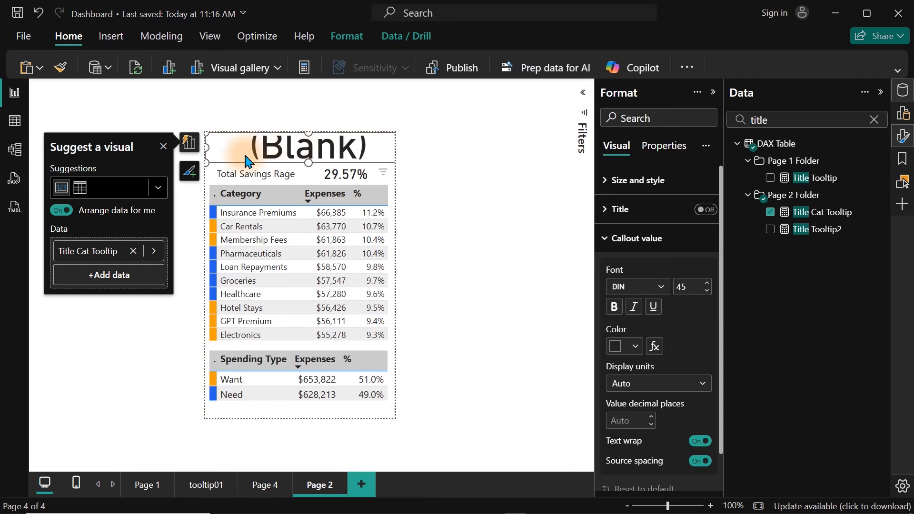
drag(206, 162, 238, 152)
drag(291, 139, 212, 139)
drag(385, 165, 405, 167)
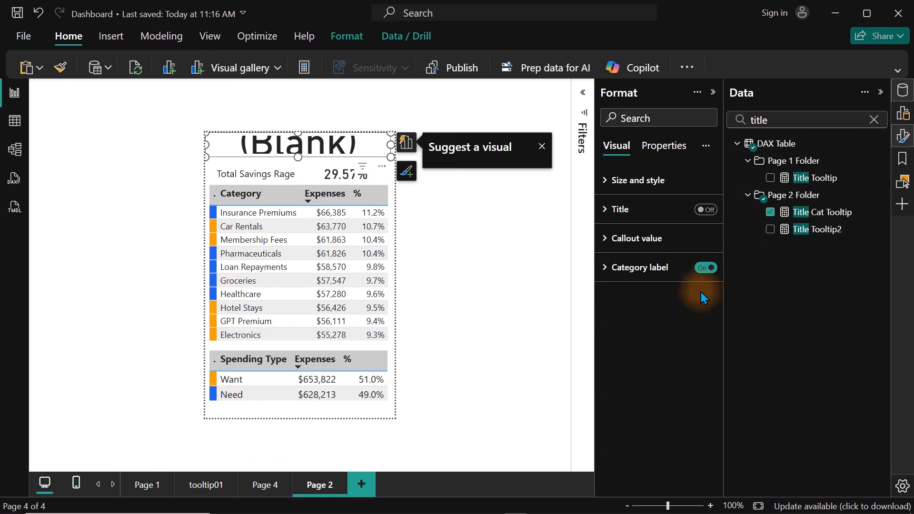
Set the title card's callout value font size to 15 and turn off its category label
click(639, 240)
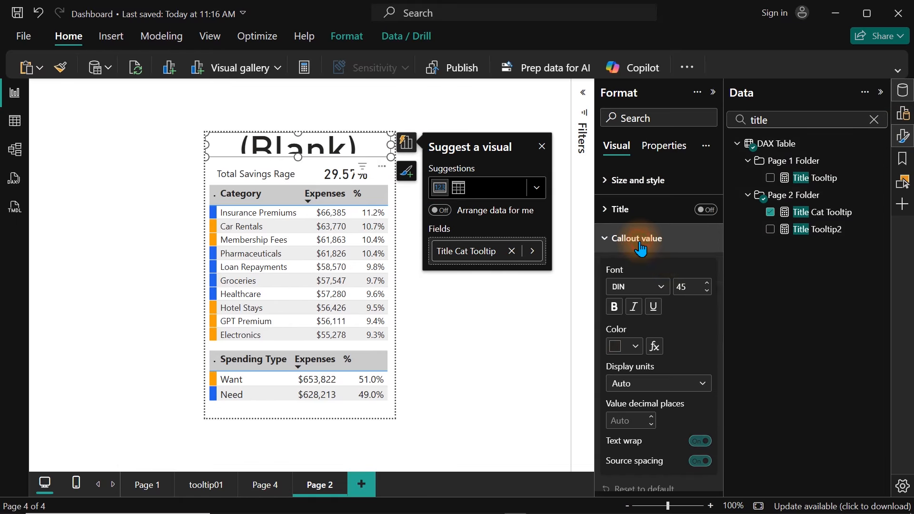
click(692, 286)
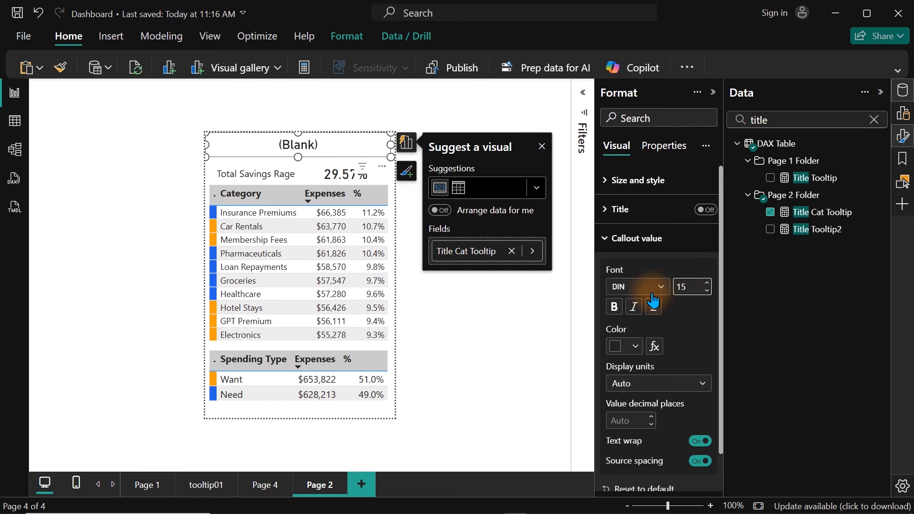
click(628, 239)
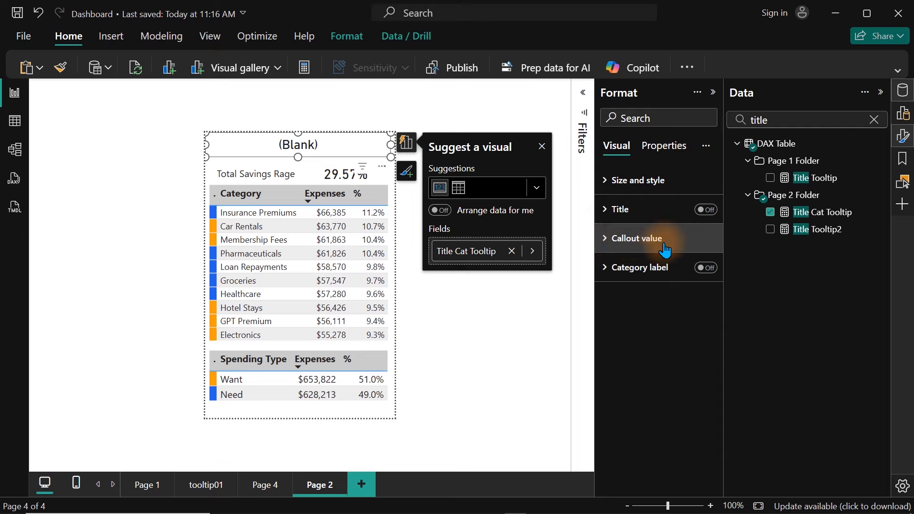
Set the title card's background to the lightest purple tint in the theme colors
click(636, 183)
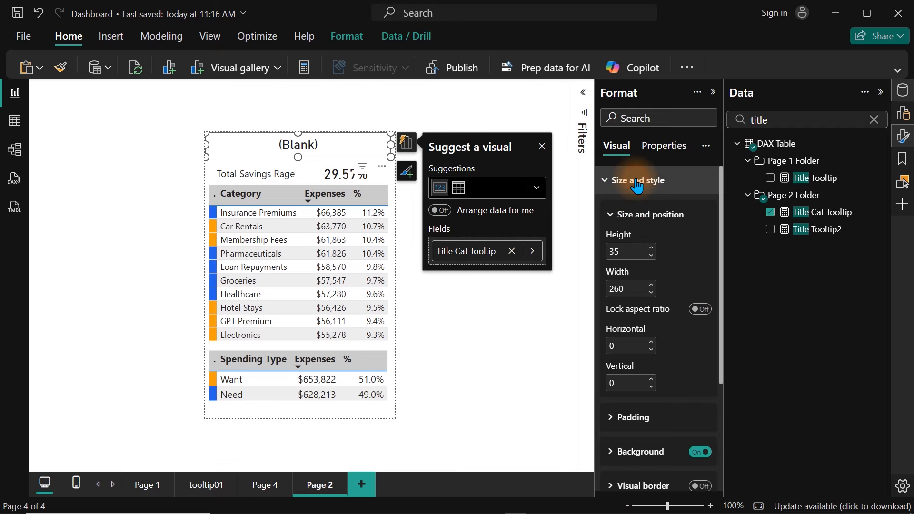
click(672, 458)
drag(722, 320, 721, 412)
click(636, 328)
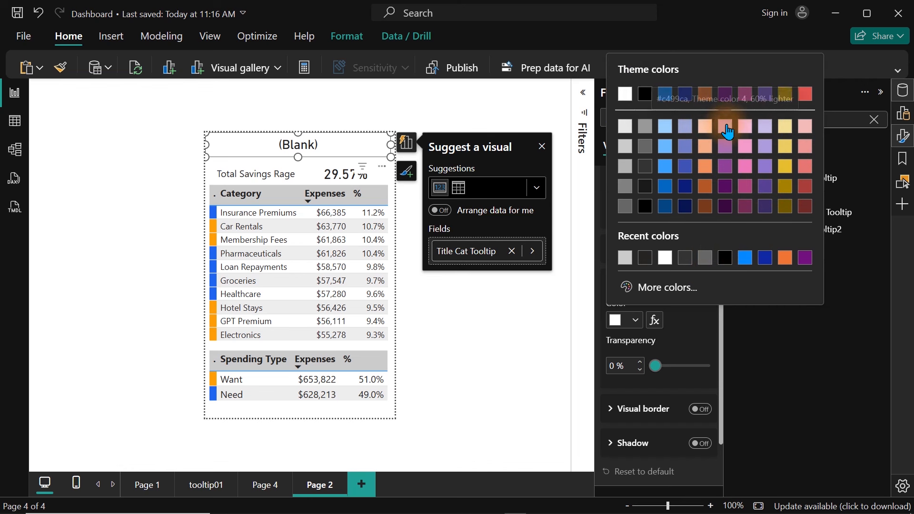
click(765, 127)
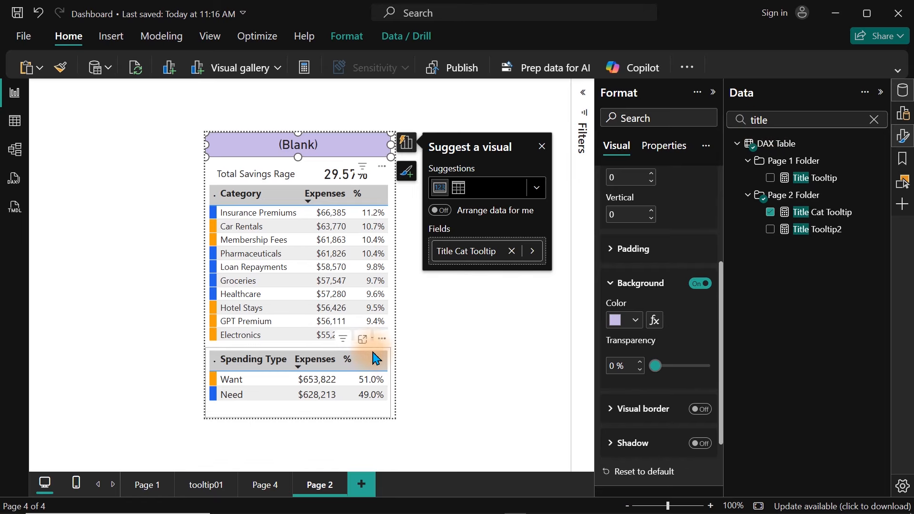
Preview the tooltip on the savings rate chart's May and April bars on Page 4, then for a different person selected in the slicer
click(476, 371)
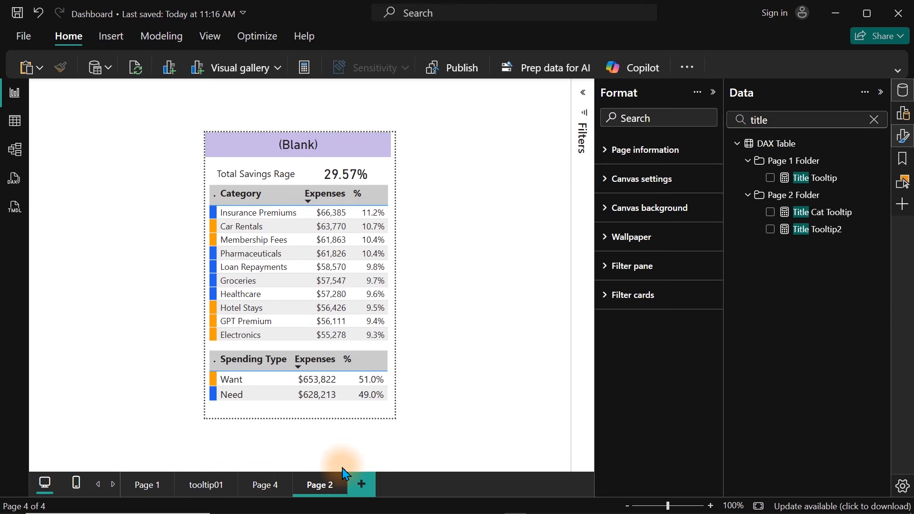
click(263, 485)
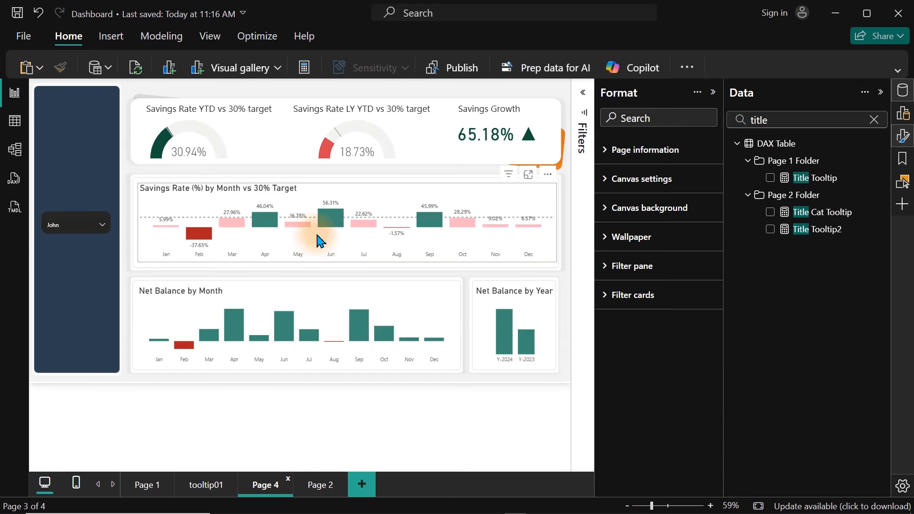
mouse_move(321, 225)
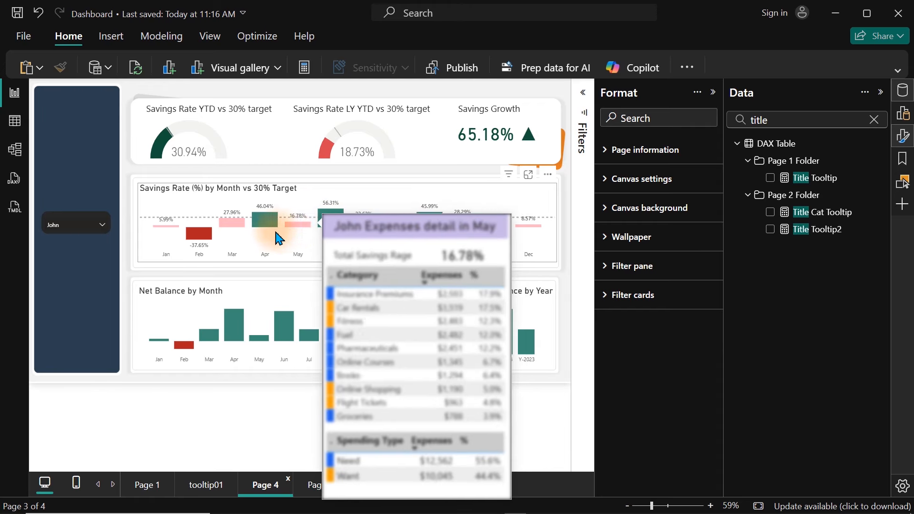
mouse_move(266, 229)
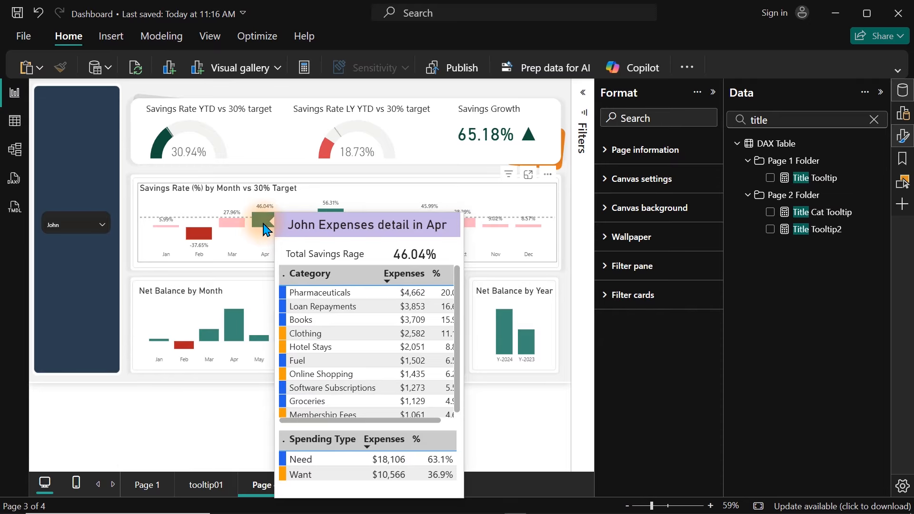
click(95, 222)
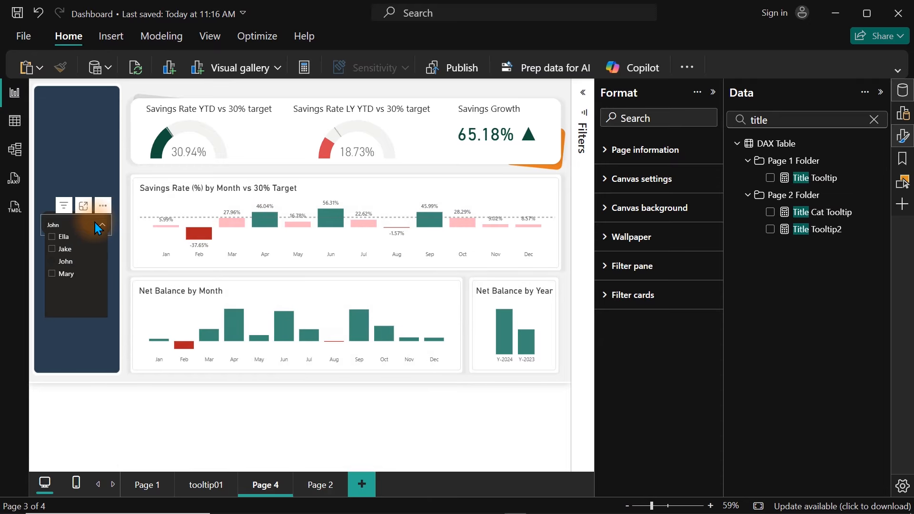
click(65, 251)
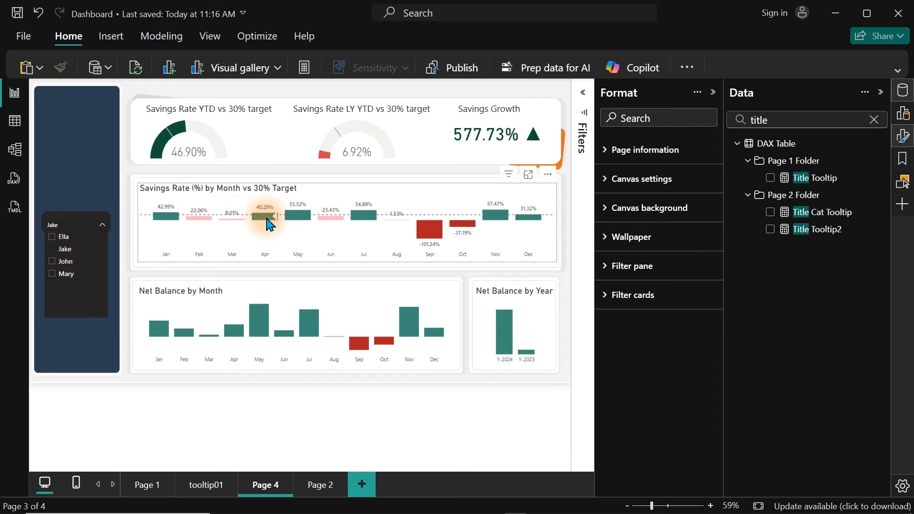
mouse_move(270, 224)
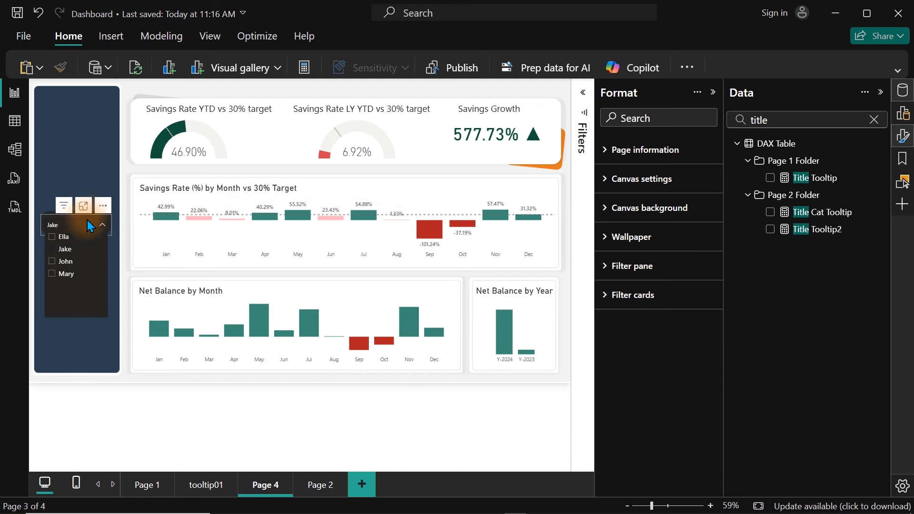
Turn on single select for the person slicer on Page 4
click(63, 225)
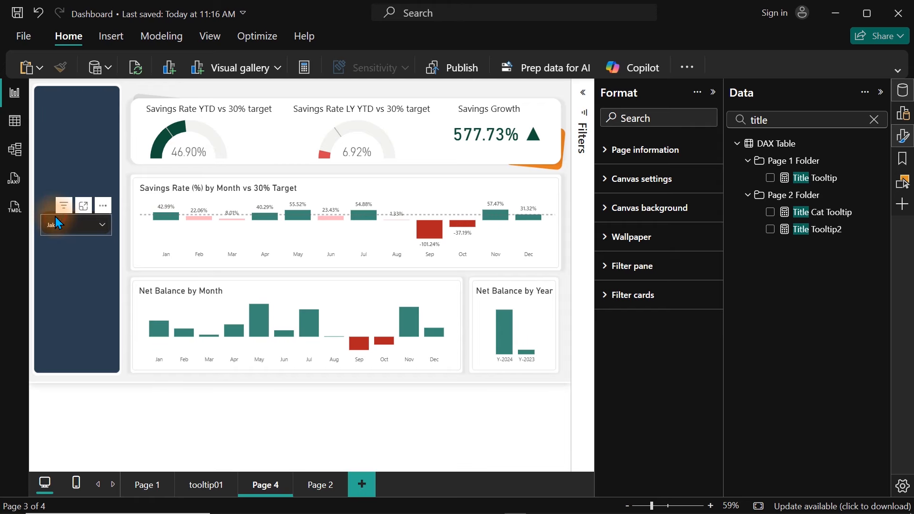
click(57, 223)
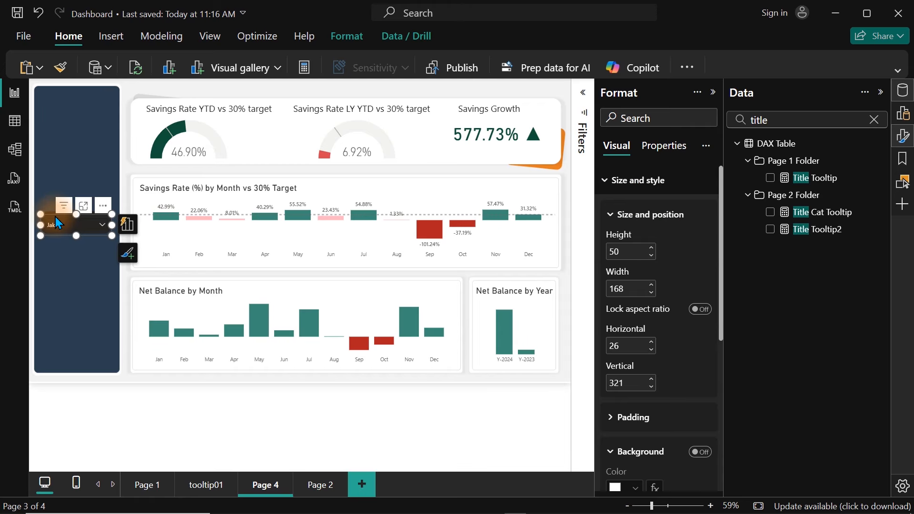
click(629, 184)
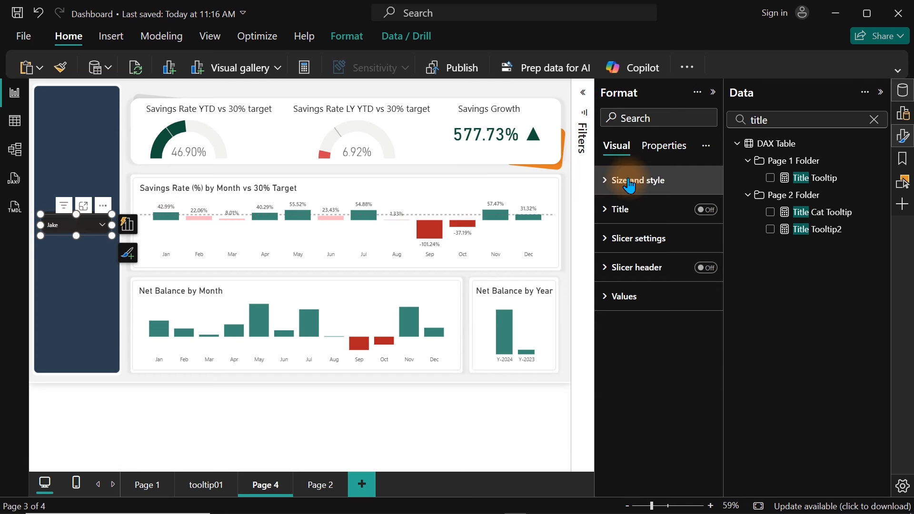
click(634, 238)
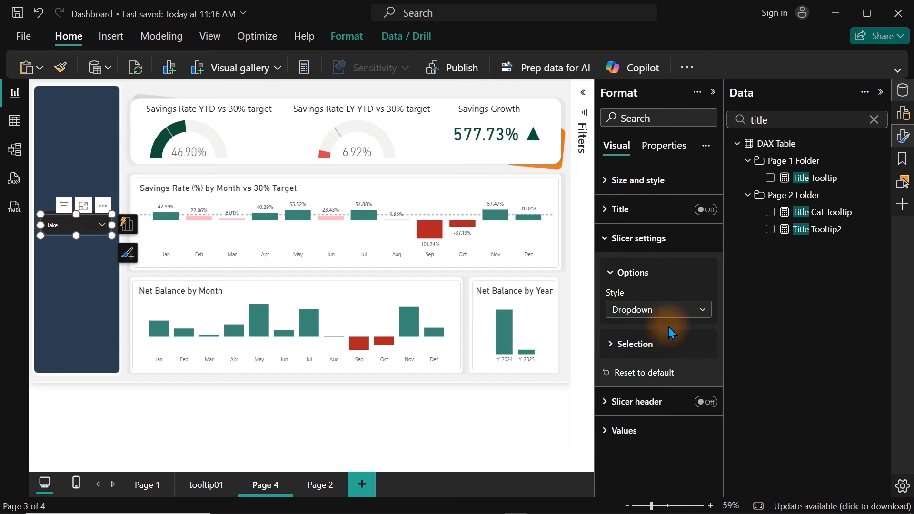
click(653, 346)
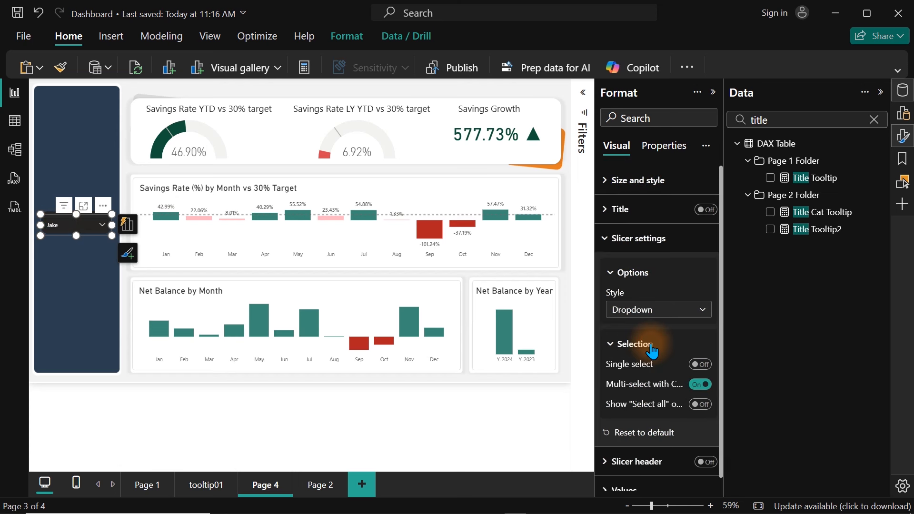
click(700, 364)
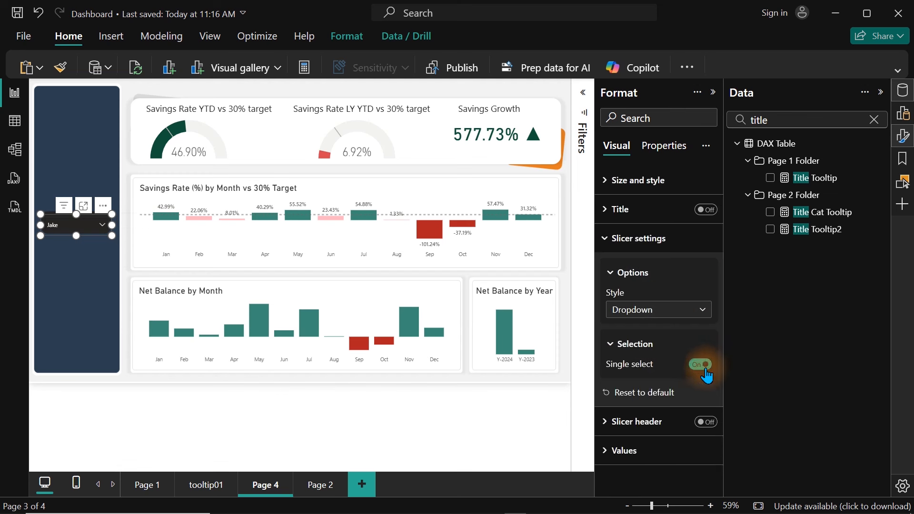
Try the person slicer by switching between people, ending with the last person in the list selected
click(75, 225)
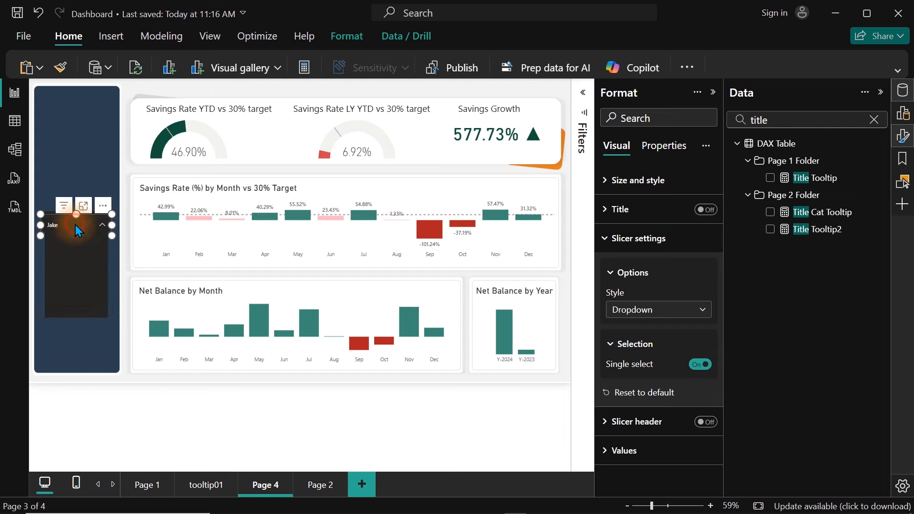
click(66, 250)
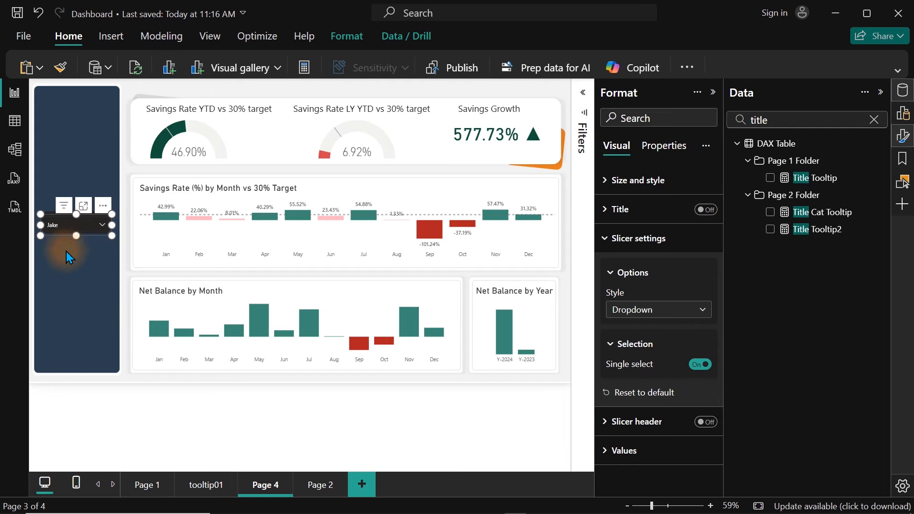
click(66, 227)
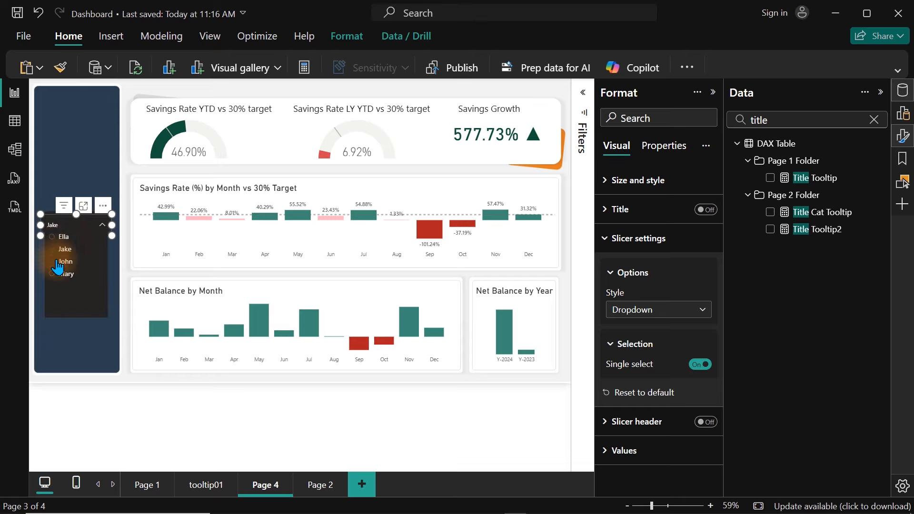
click(58, 264)
click(79, 230)
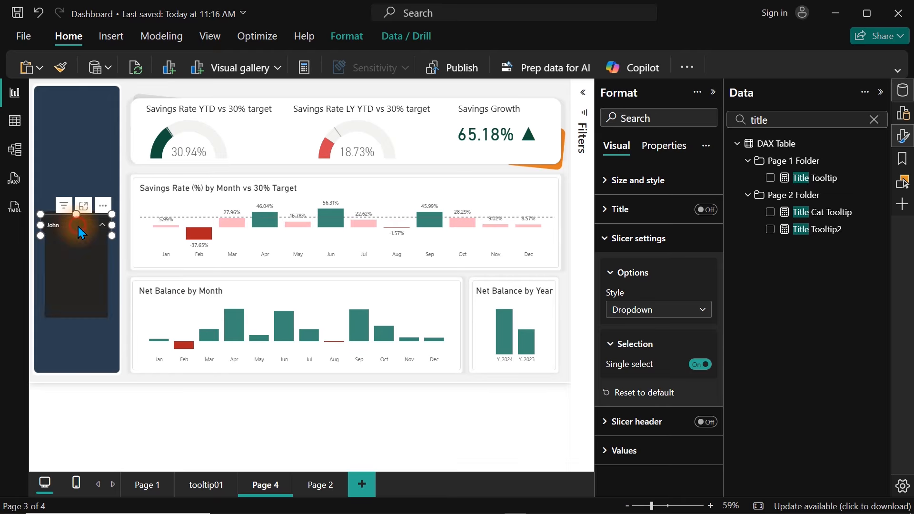
click(69, 276)
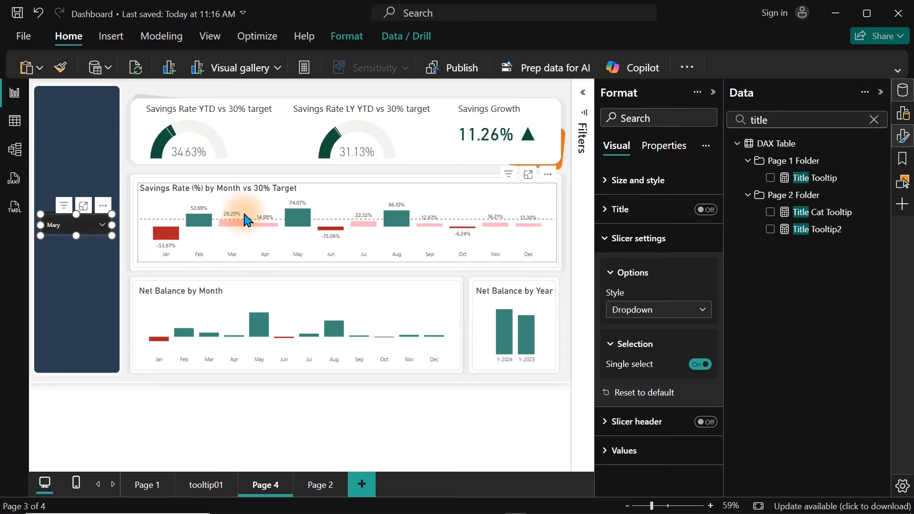
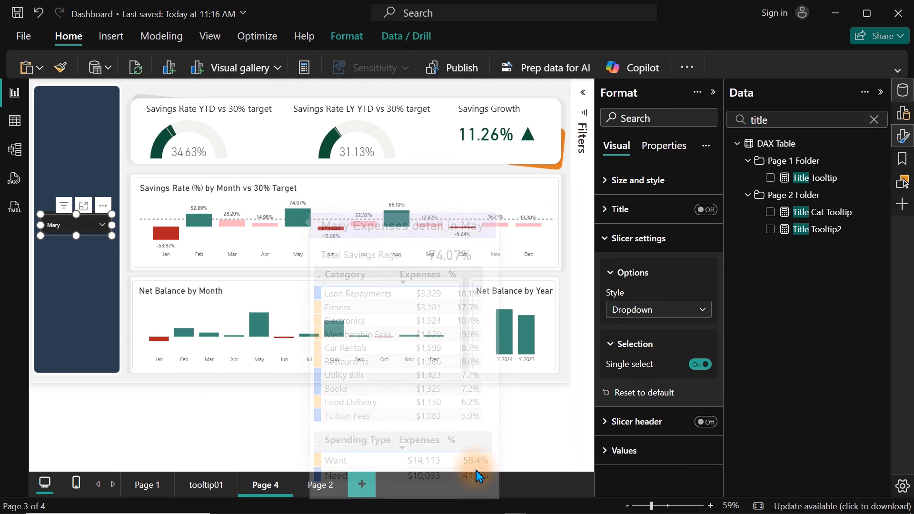
Rename the Category column of the upper expense table on Page 2 as "top-10 Category"
click(312, 485)
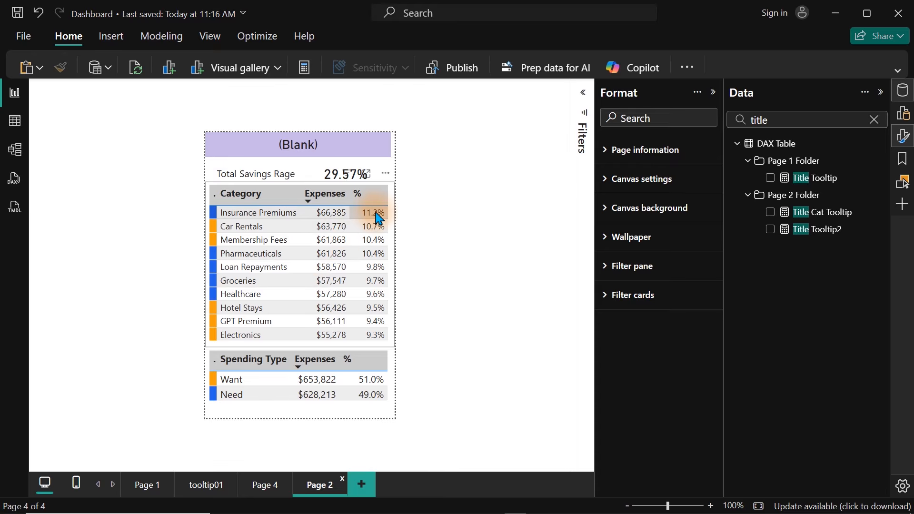
click(396, 236)
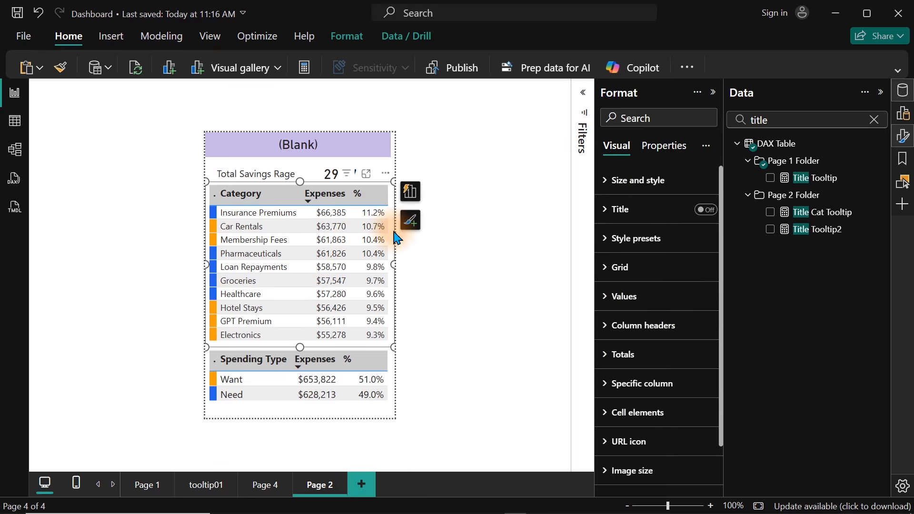
click(411, 200)
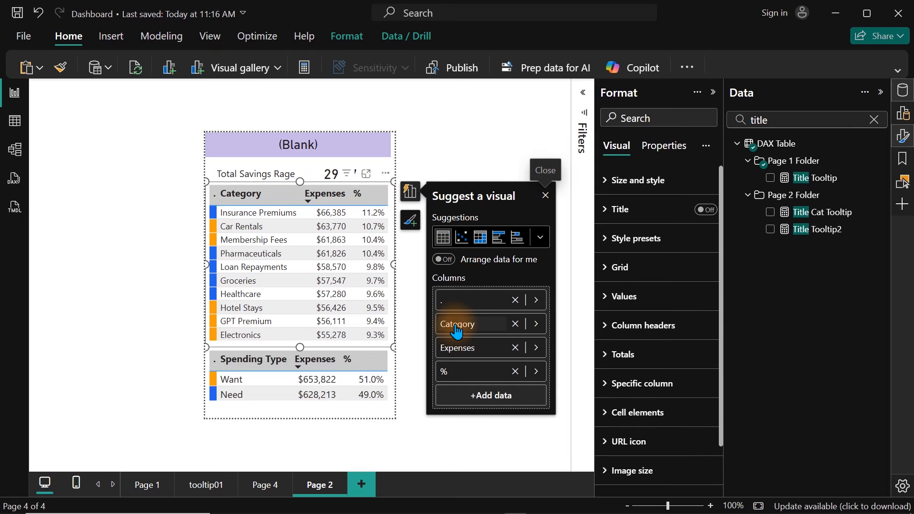
click(455, 325)
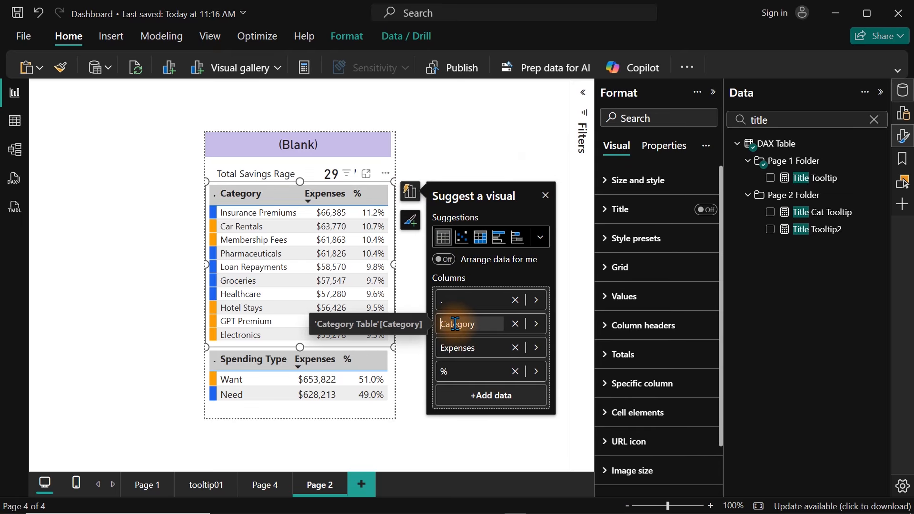
text(top-)
text( 10)
key(Return)
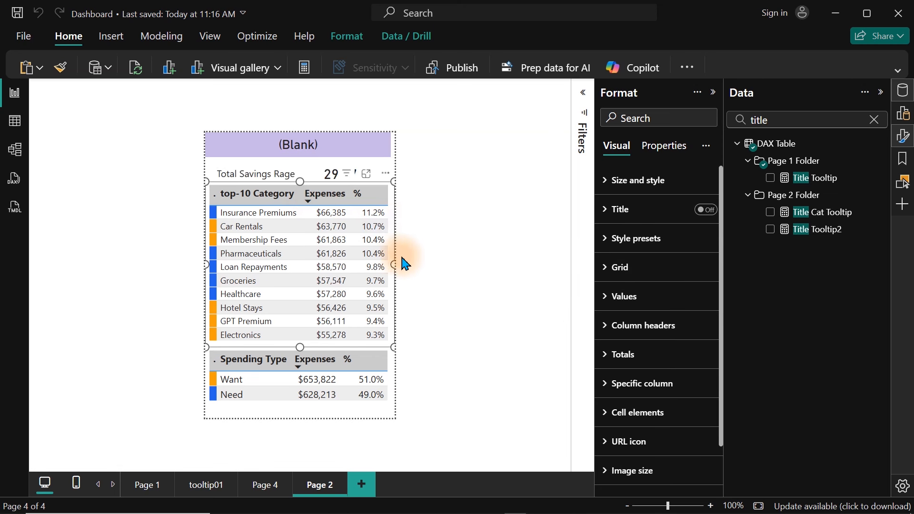
Change the category column's header to "top-10 Categories" and narrow the color marker column slightly so all the columns fit
click(481, 247)
click(393, 218)
click(408, 195)
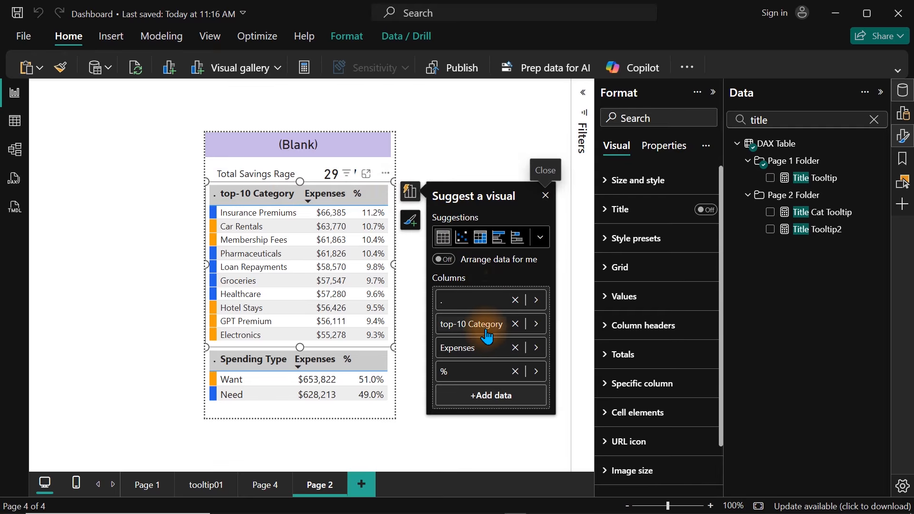
click(487, 329)
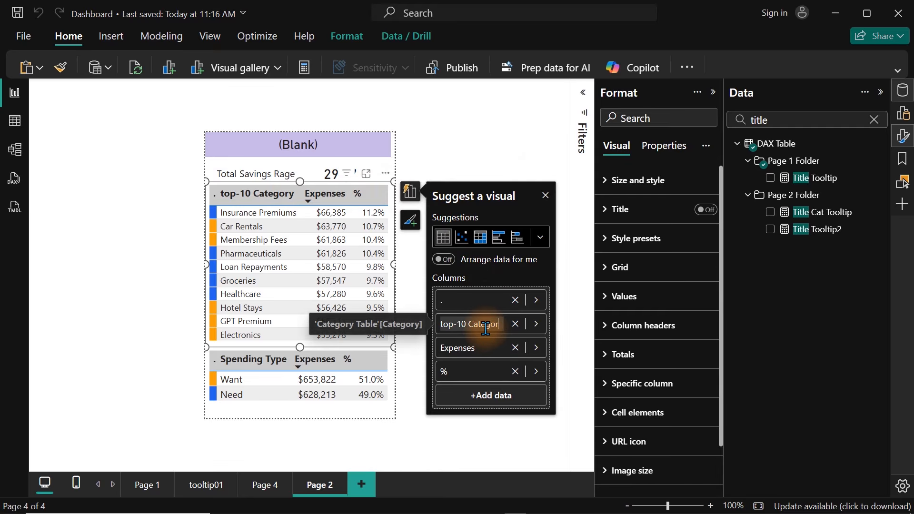
text(ies)
key(Return)
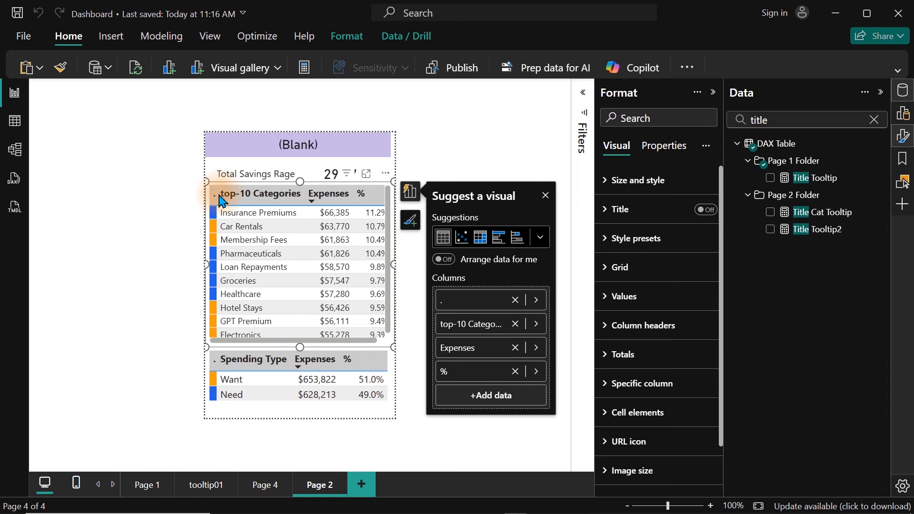
drag(216, 194, 214, 194)
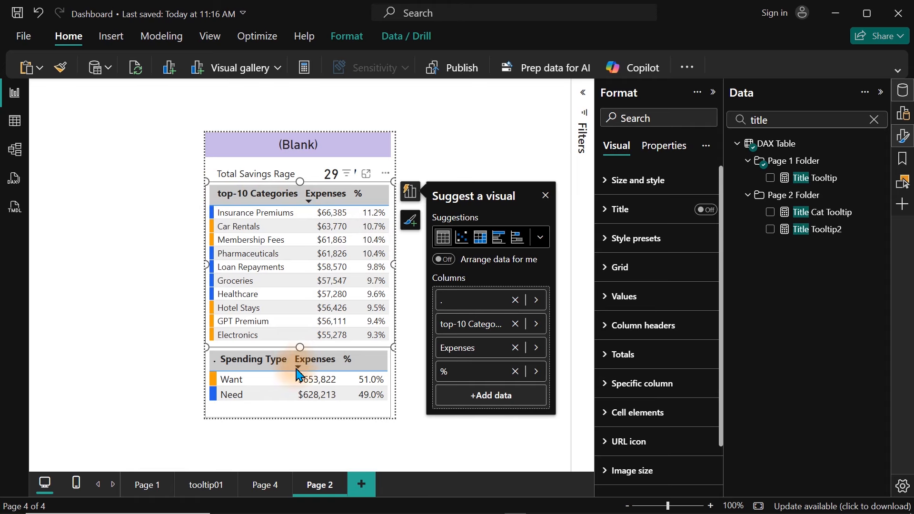
Check the updated tooltip over the May and January bars of the savings rate chart on Page 4
click(256, 484)
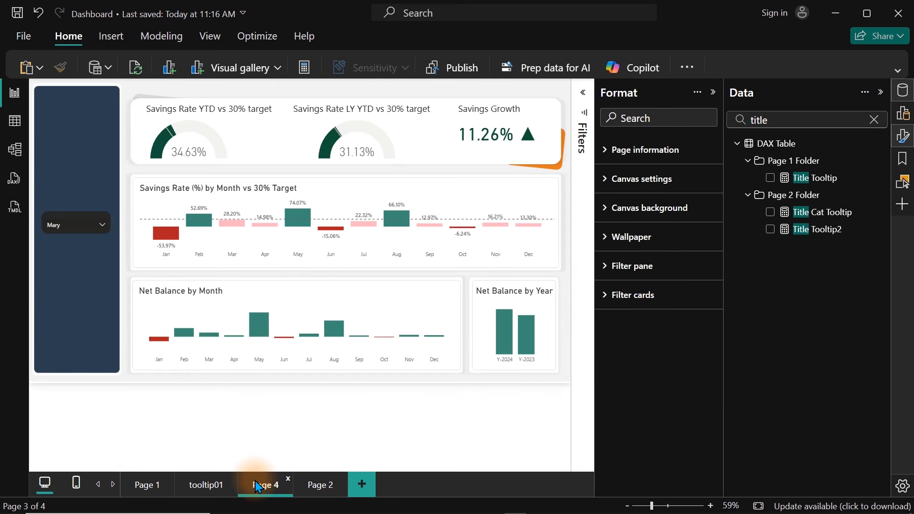
mouse_move(294, 225)
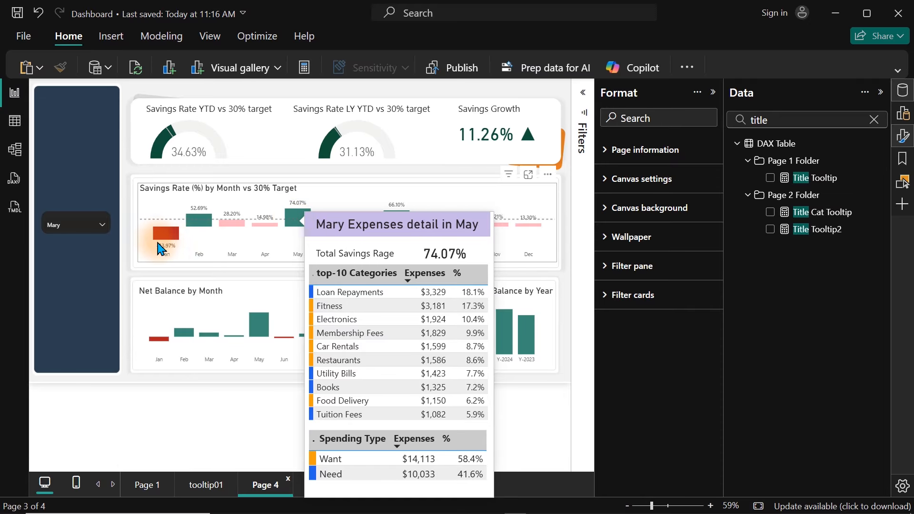
mouse_move(165, 242)
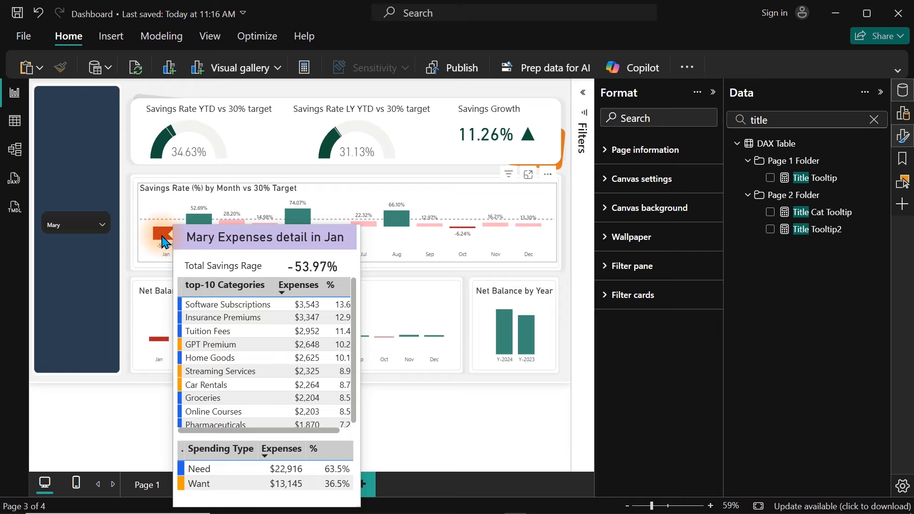
mouse_move(387, 512)
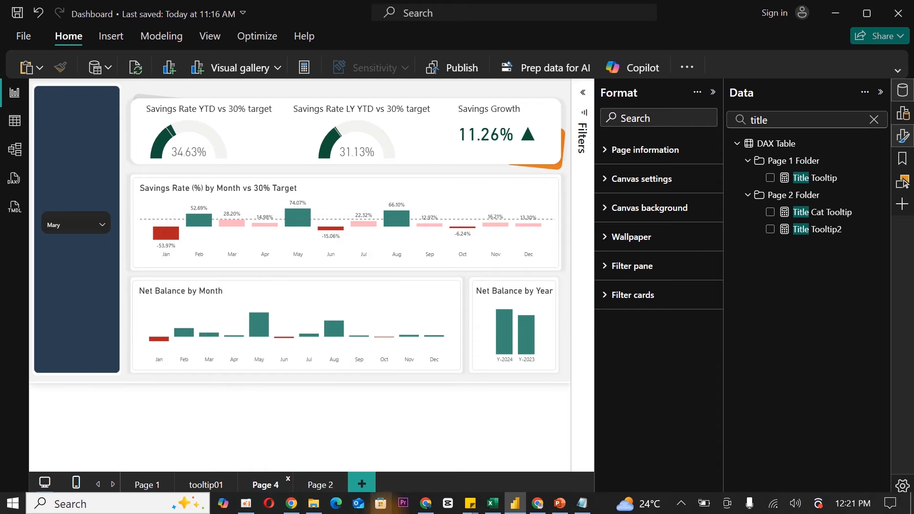
Add a Simple Image visual to the dark blue sidebar of Page 4, above the person slicer
click(84, 368)
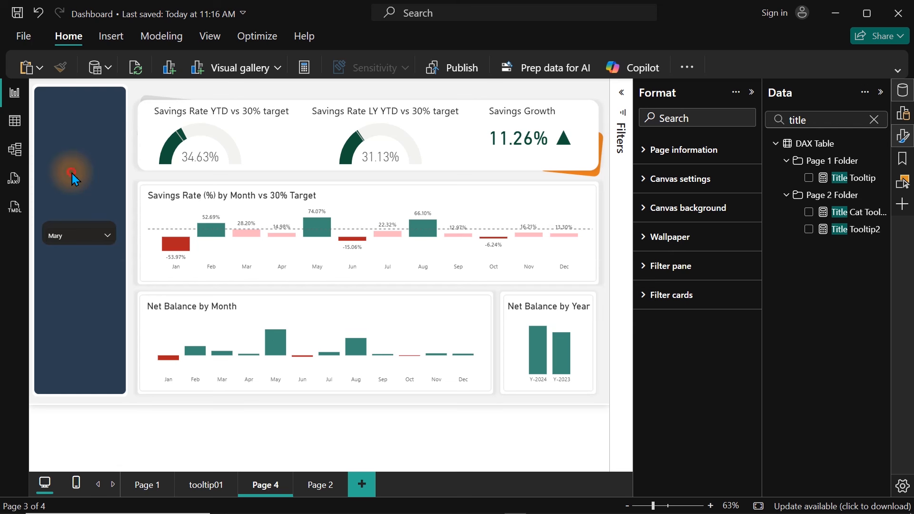
click(904, 136)
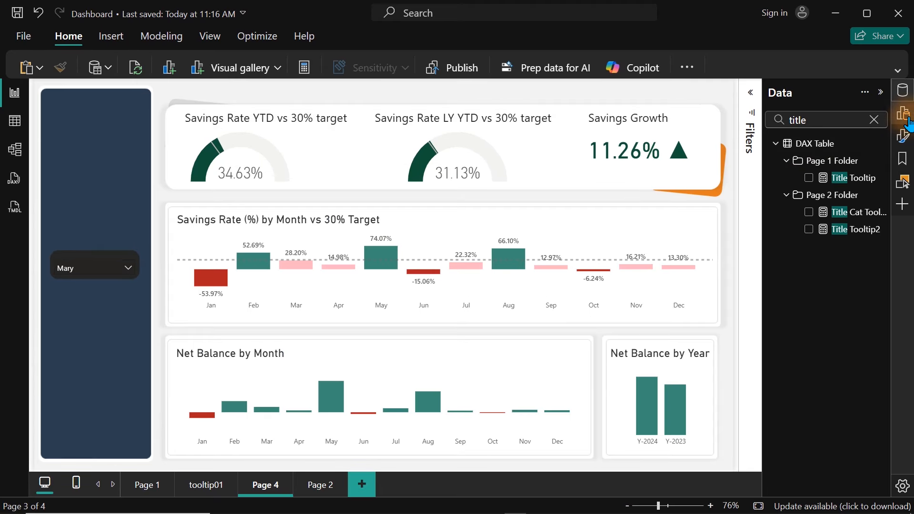
click(906, 116)
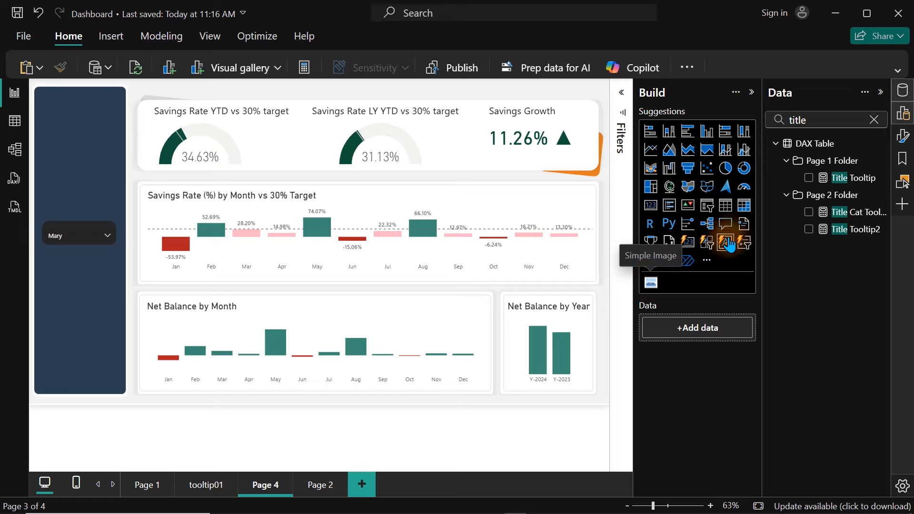
click(707, 261)
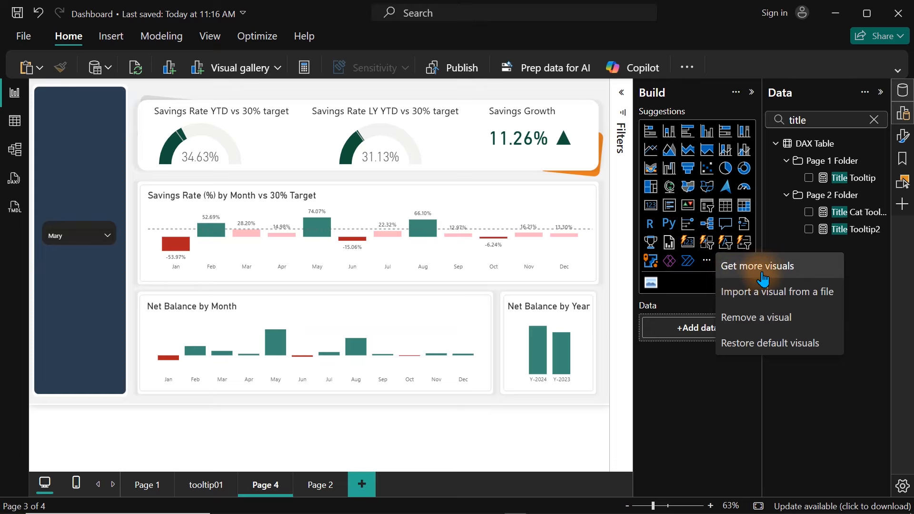
click(675, 292)
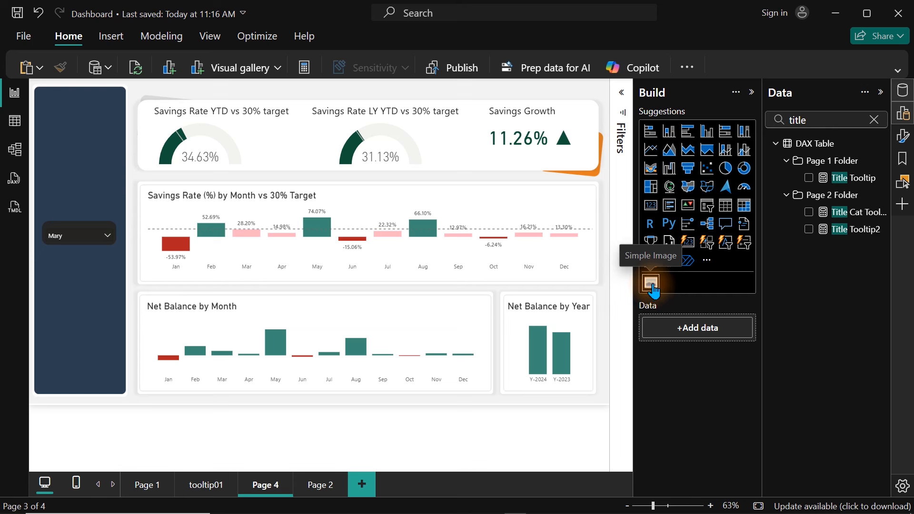
click(652, 284)
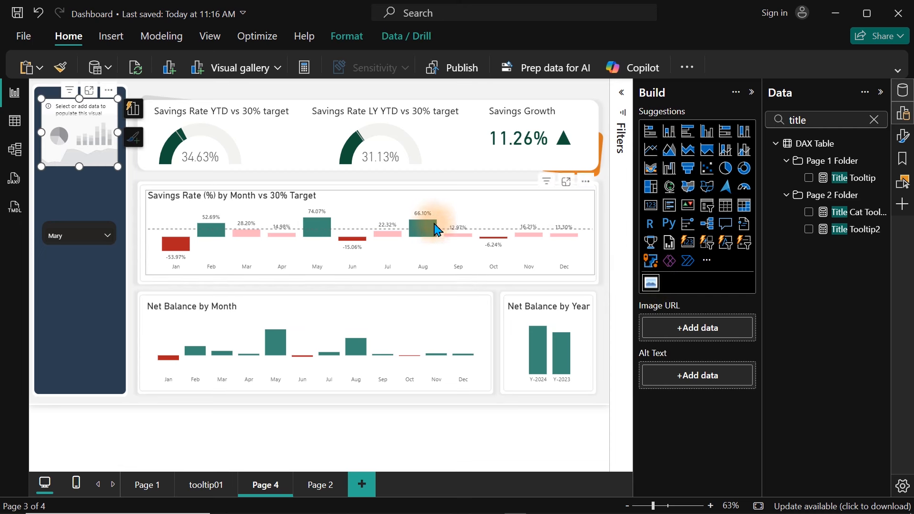
Use the Img field of the Img table as the image URL of the Simple Image visual
click(874, 121)
click(776, 229)
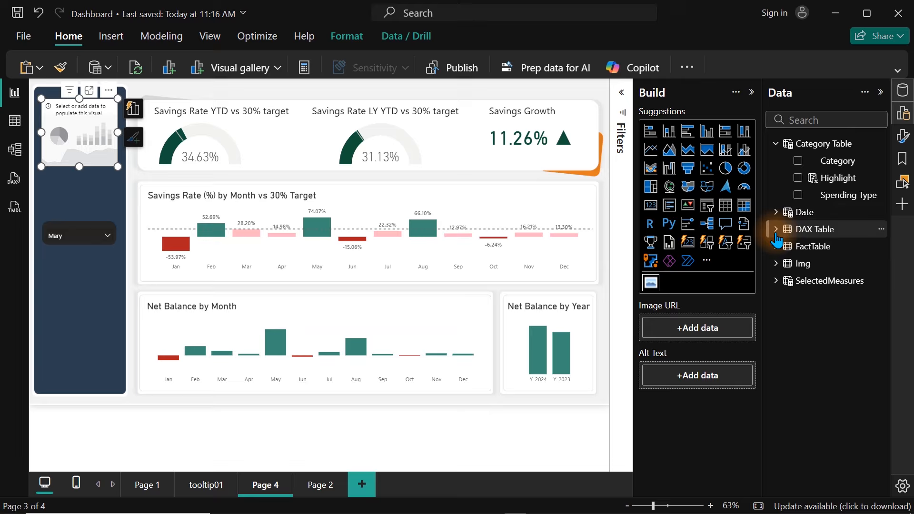
click(776, 264)
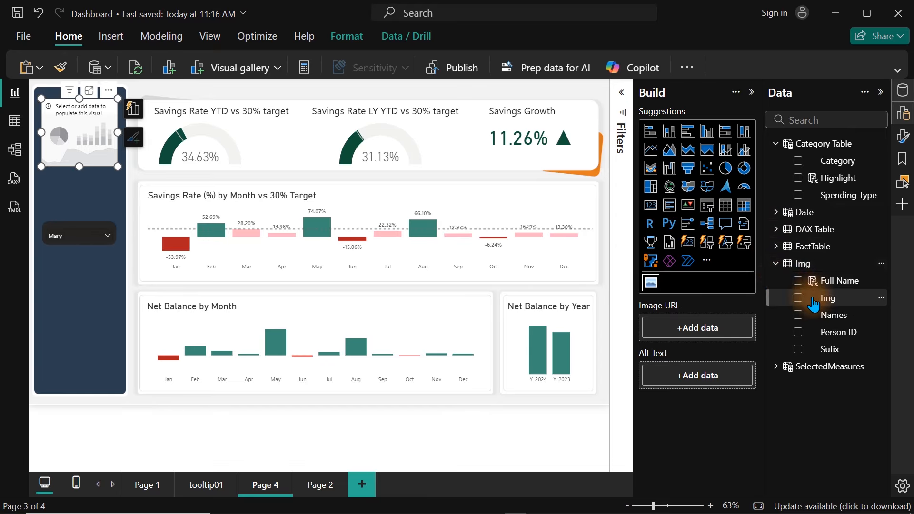
click(799, 299)
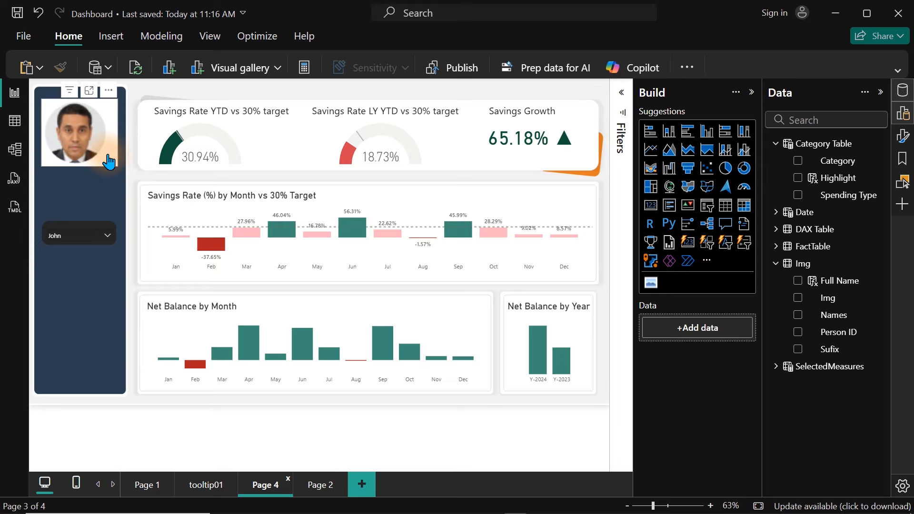
Check that the photo follows the person slicer by selecting the first person in its list
click(109, 162)
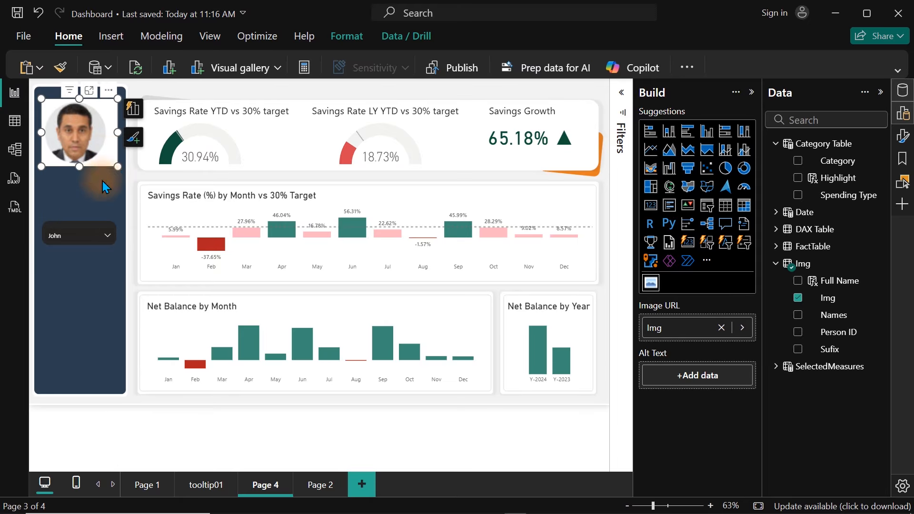
click(90, 237)
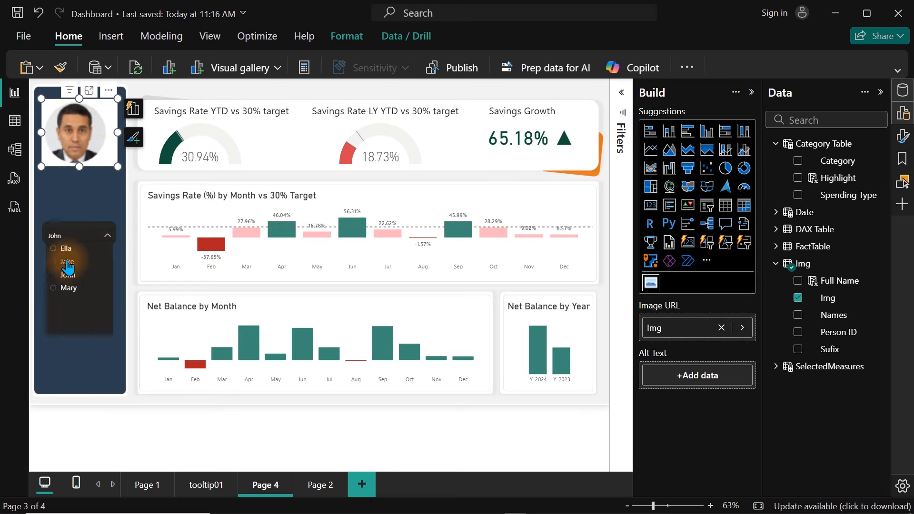
click(65, 248)
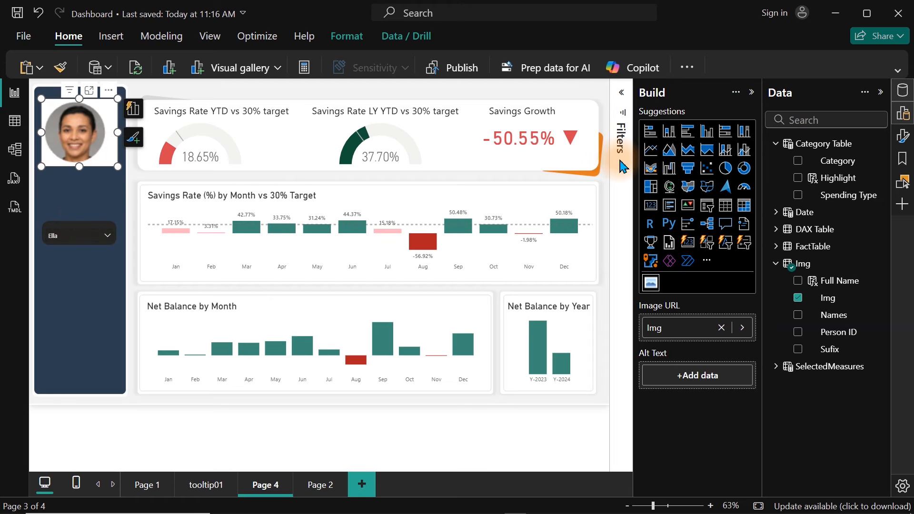
Turn off the photo visual's background and fine-tune its size to about 168 wide by 149 high
click(904, 112)
click(904, 136)
click(696, 190)
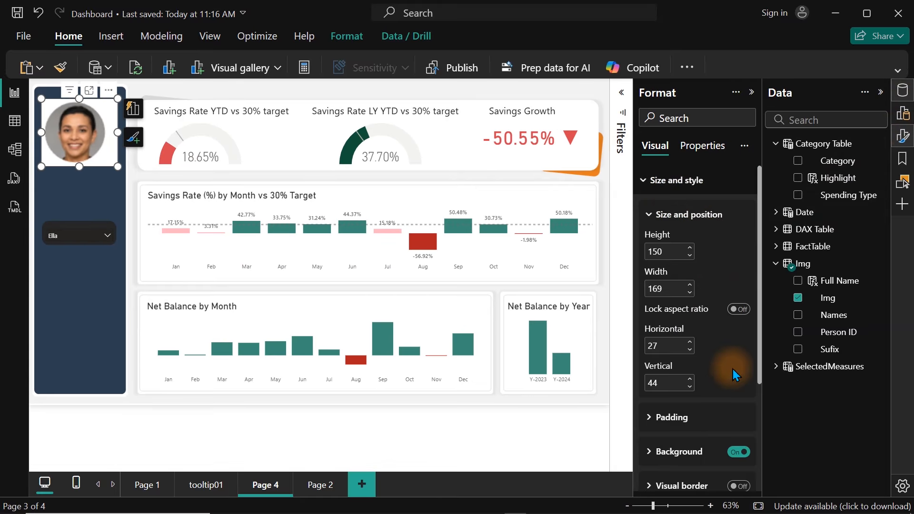
click(739, 453)
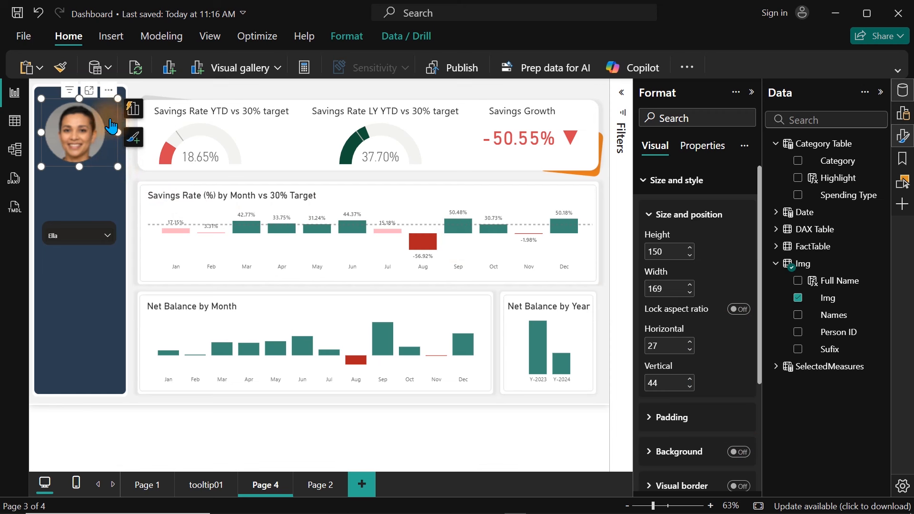
mouse_move(104, 105)
mouse_down()
mouse_move(110, 136)
mouse_move(109, 91)
mouse_up()
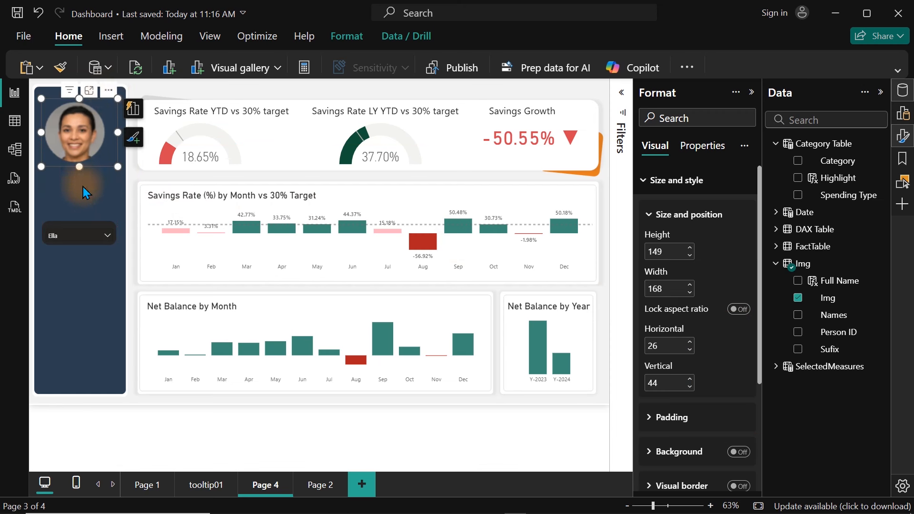
click(82, 199)
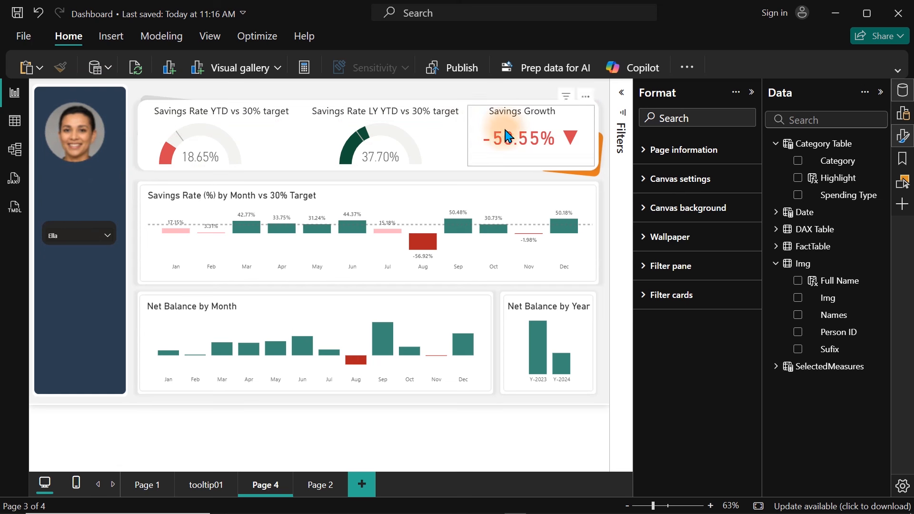
Duplicate the "Savings Growth" text box, place the copy just above the person slicer and change its text to "Select a person"
click(514, 108)
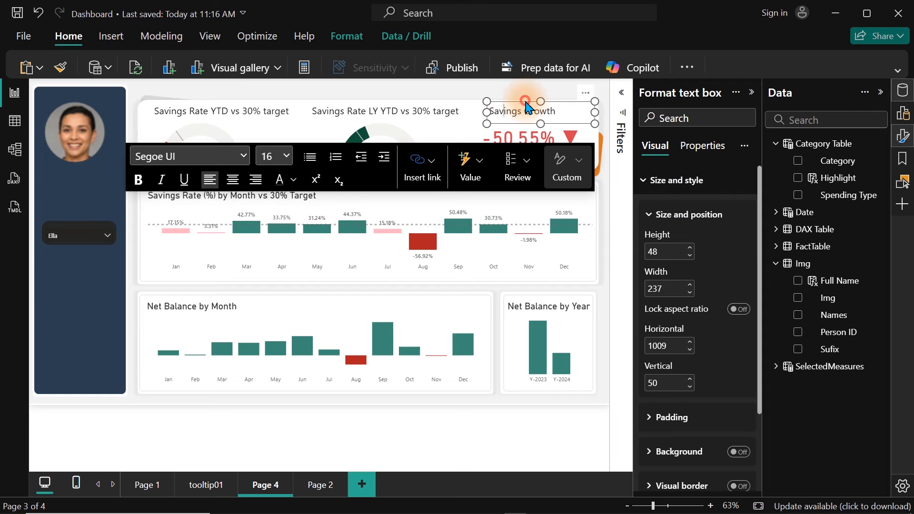
click(523, 99)
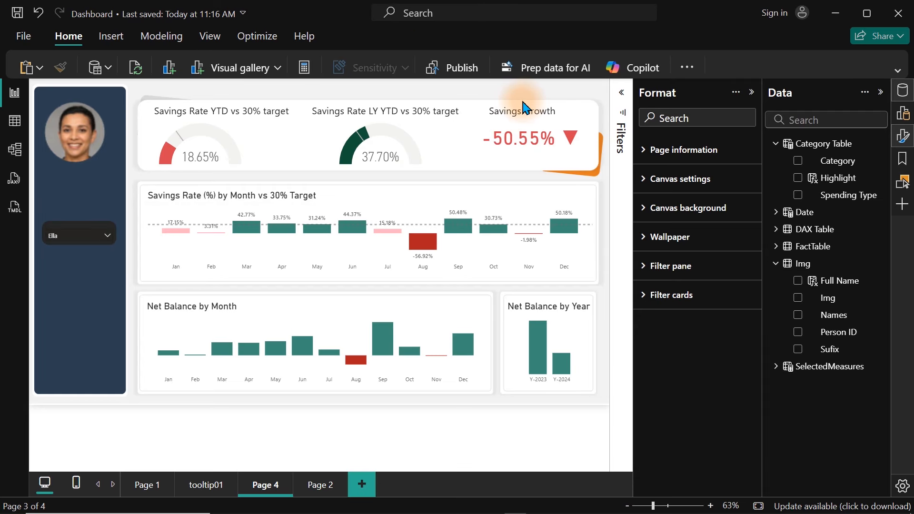
click(524, 110)
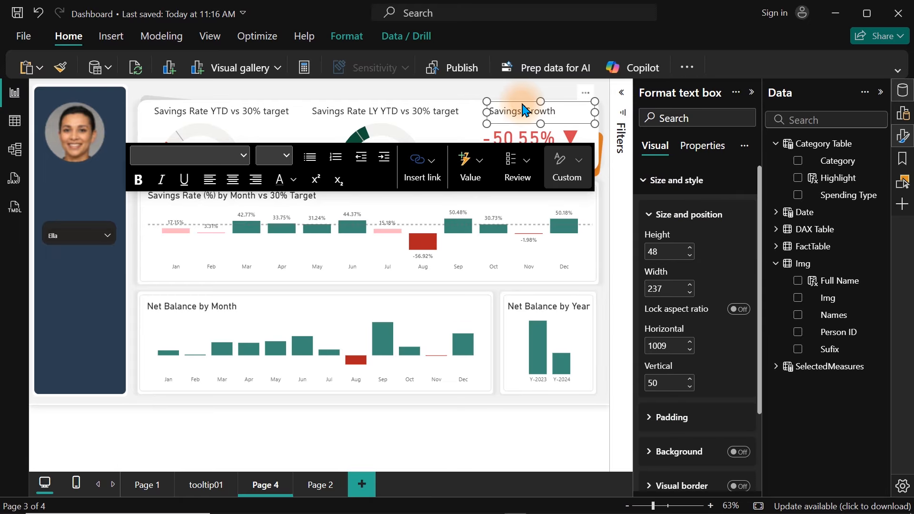
drag(524, 113, 146, 196)
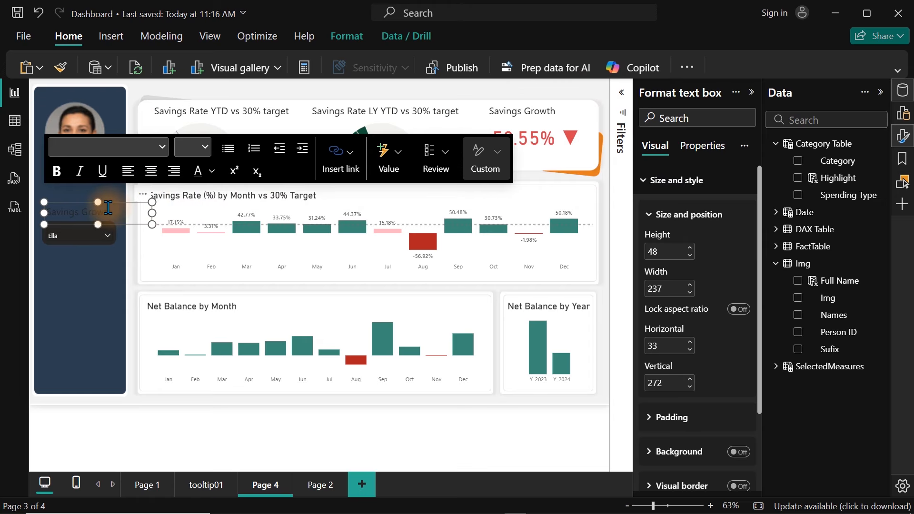
key(ctrl+a)
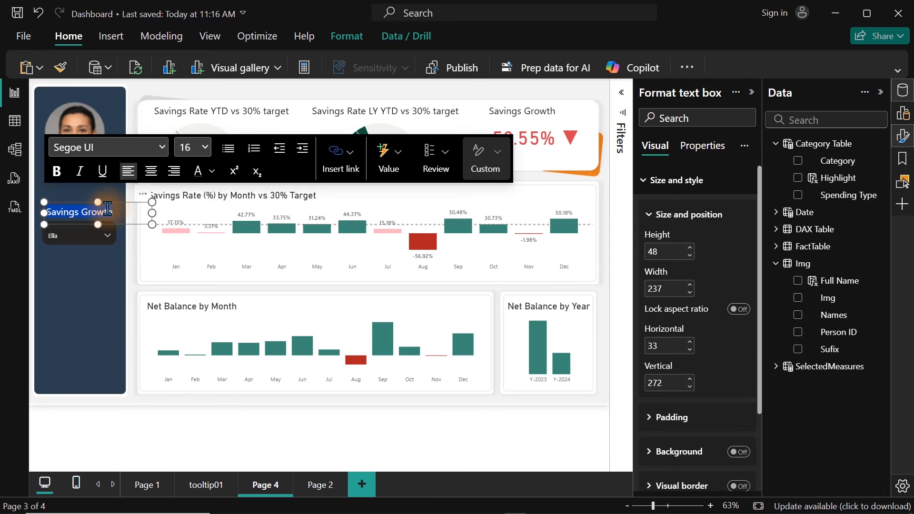
key(Delete)
Color the "Select a person" label text light gray so it stands out on the dark sidebar
triple_click(107, 208)
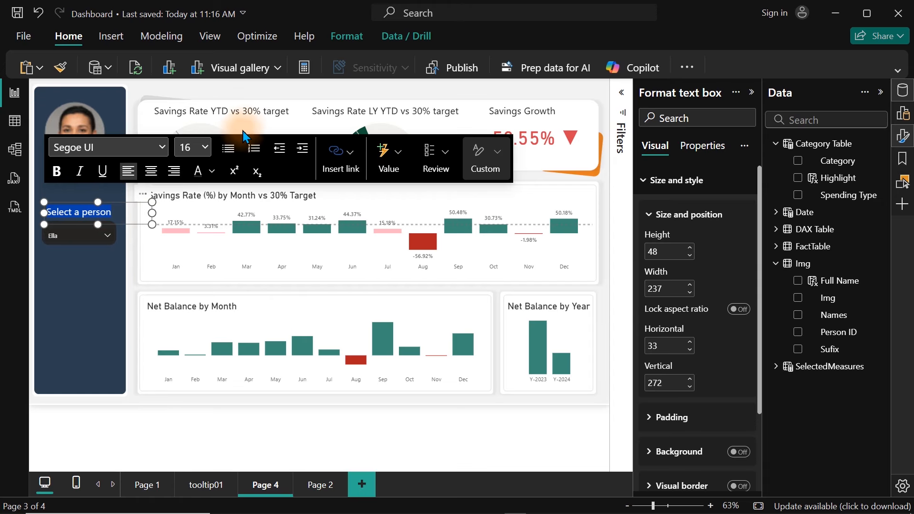
click(210, 178)
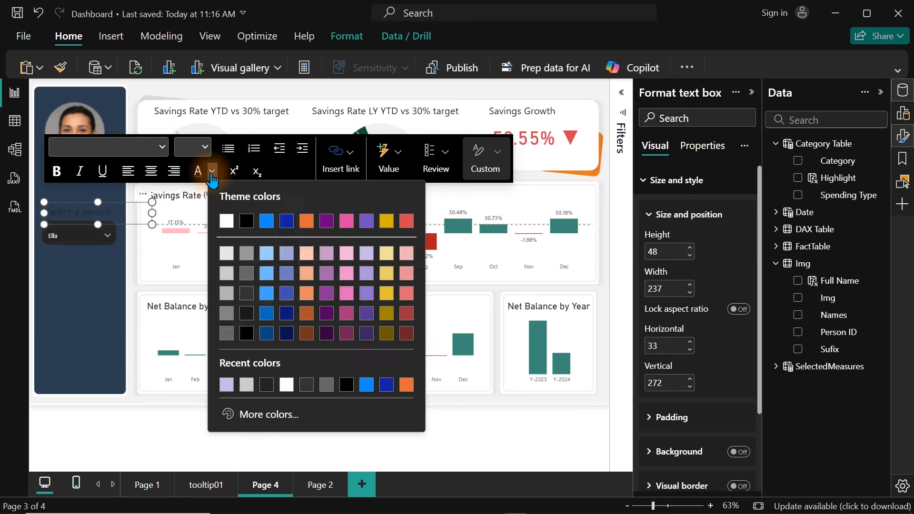
click(228, 265)
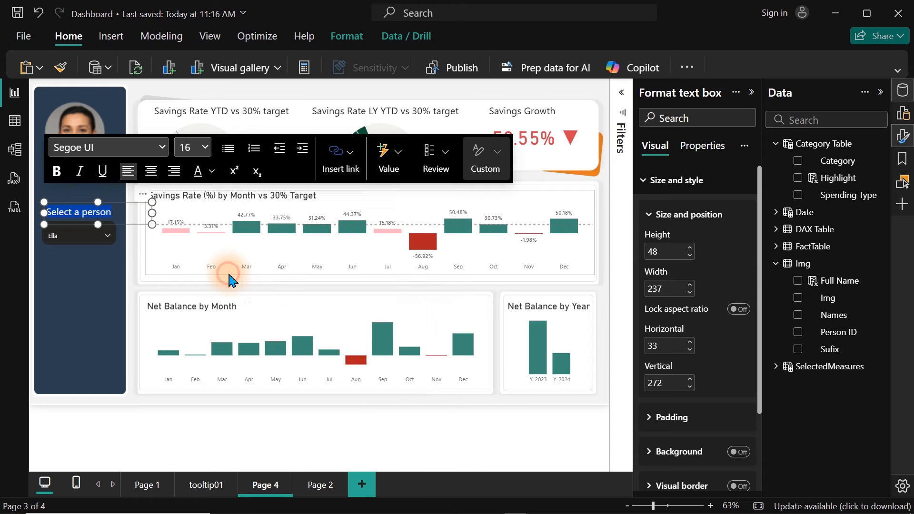
click(96, 268)
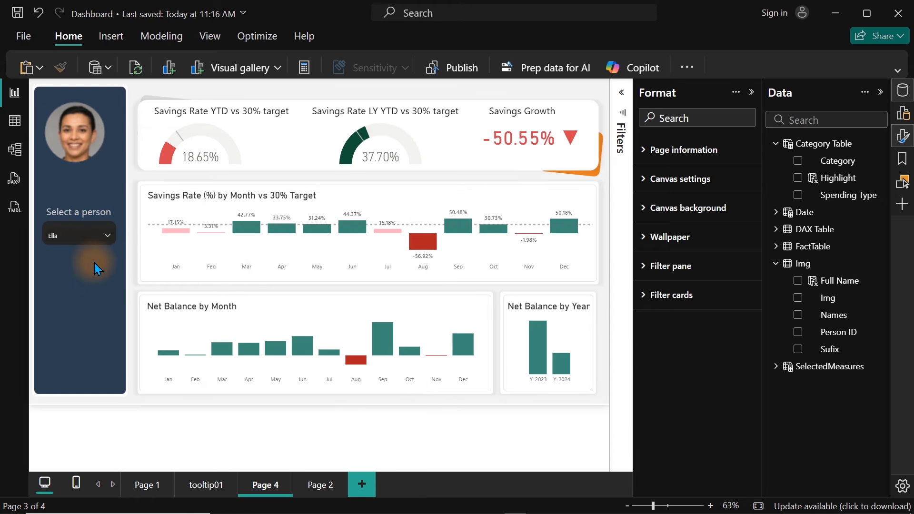
Format the "Select a person" label in italic Comic Sans MS at size 14
triple_click(76, 212)
click(191, 147)
click(200, 284)
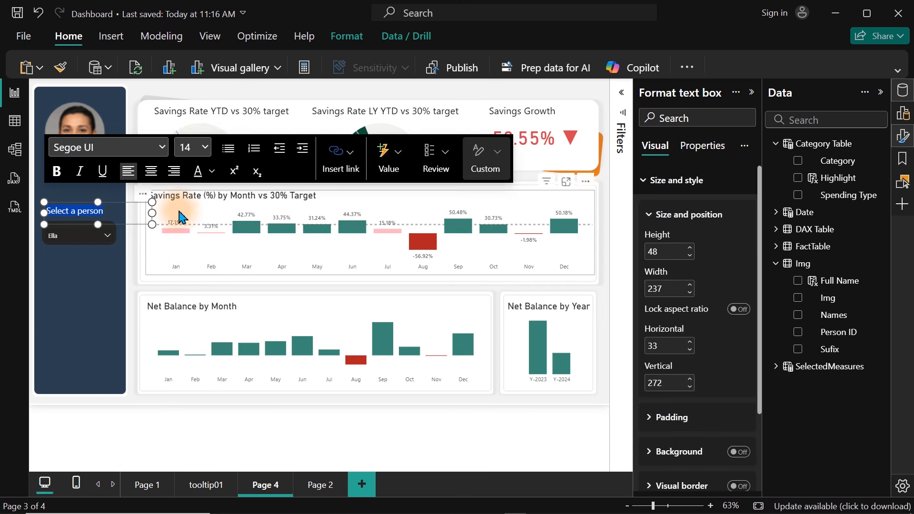
click(123, 147)
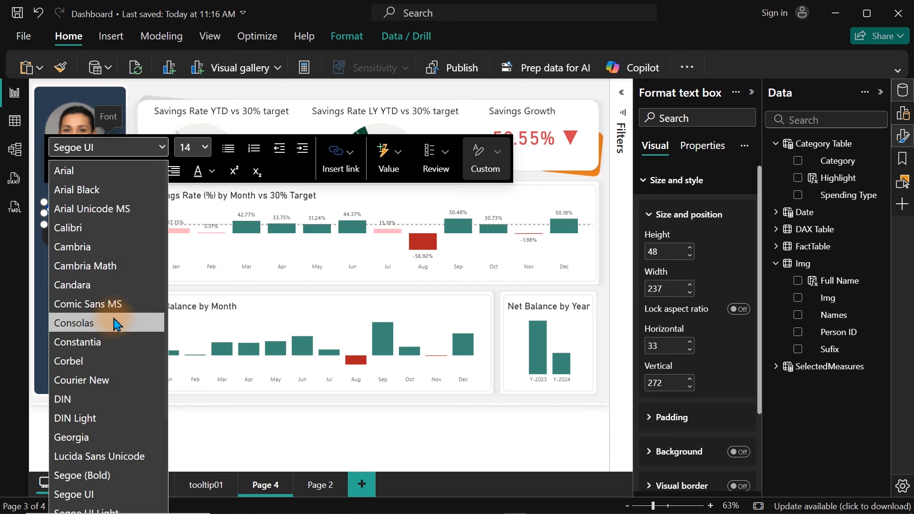
click(115, 307)
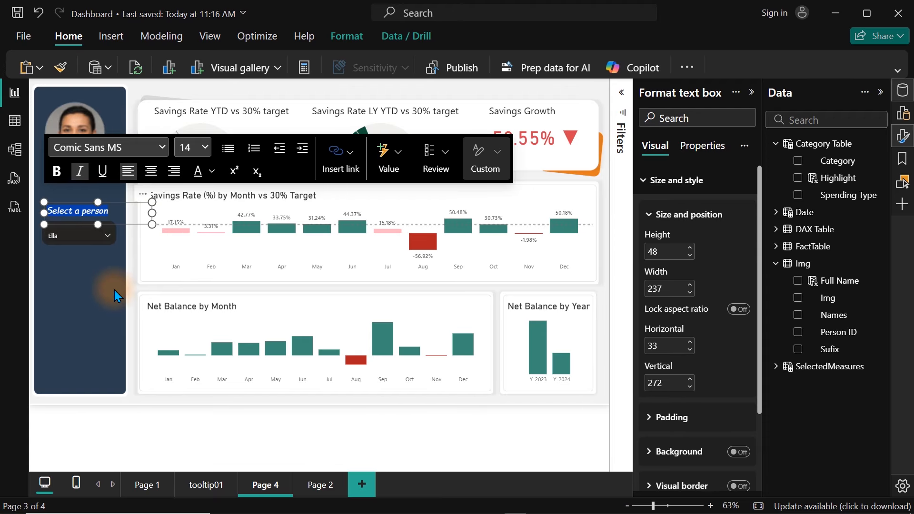
click(114, 290)
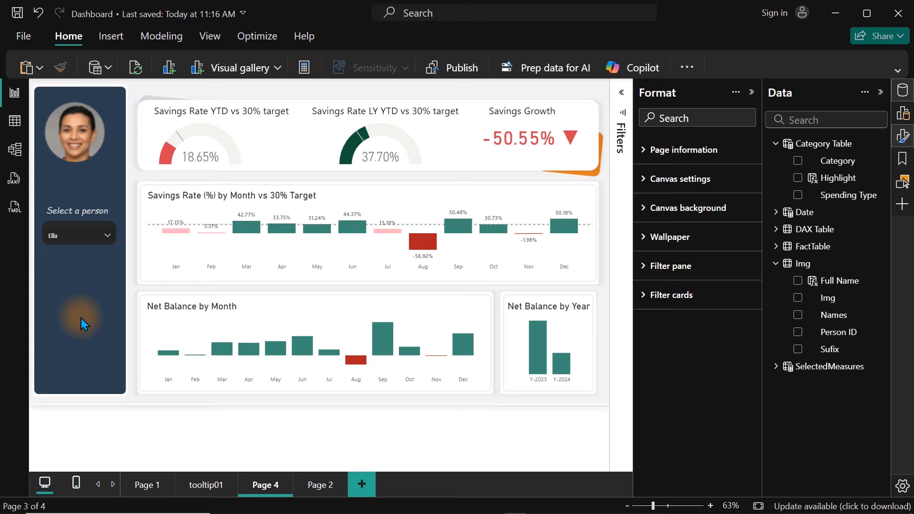
Add a card with the Savings Rate (%) measure at the lower end of the sidebar, about 169 wide by 192 high
click(843, 119)
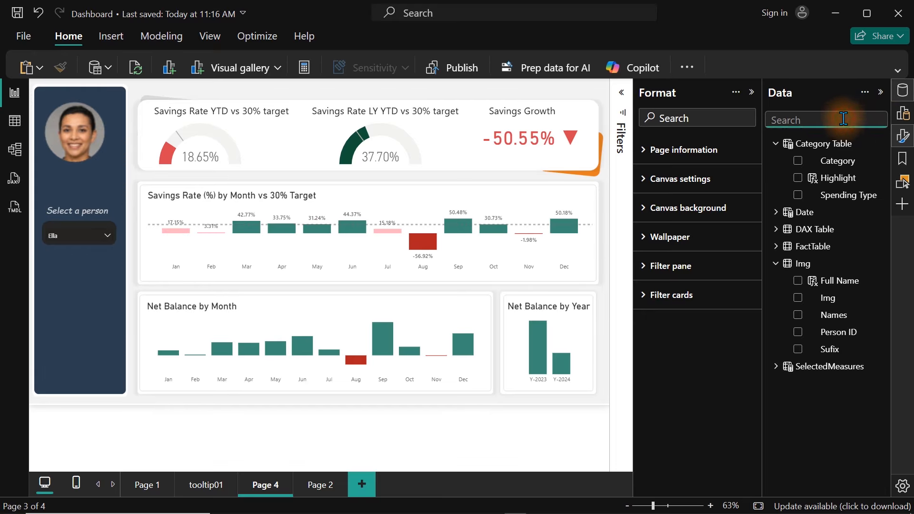
text(savings)
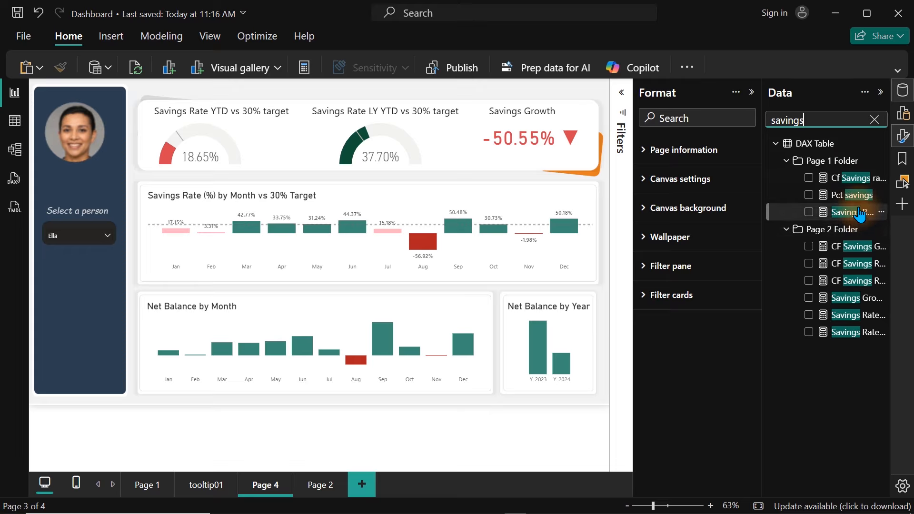
click(811, 215)
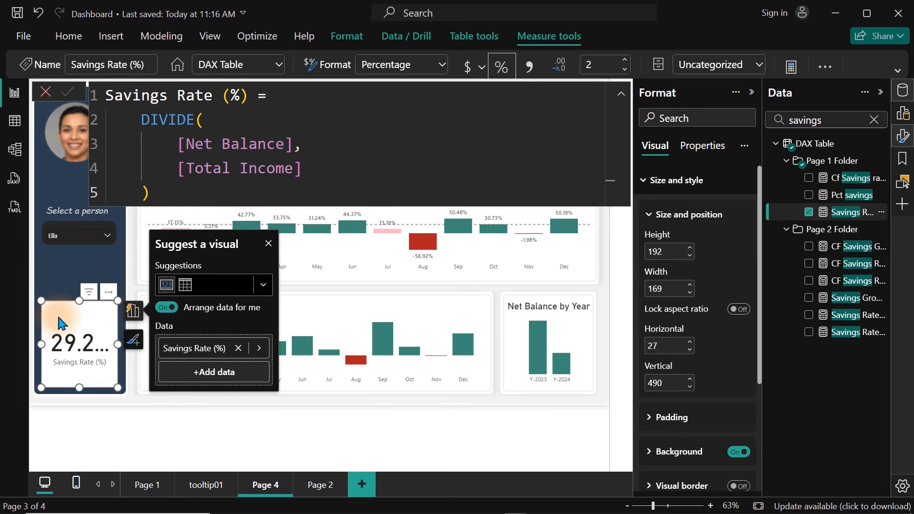
click(874, 120)
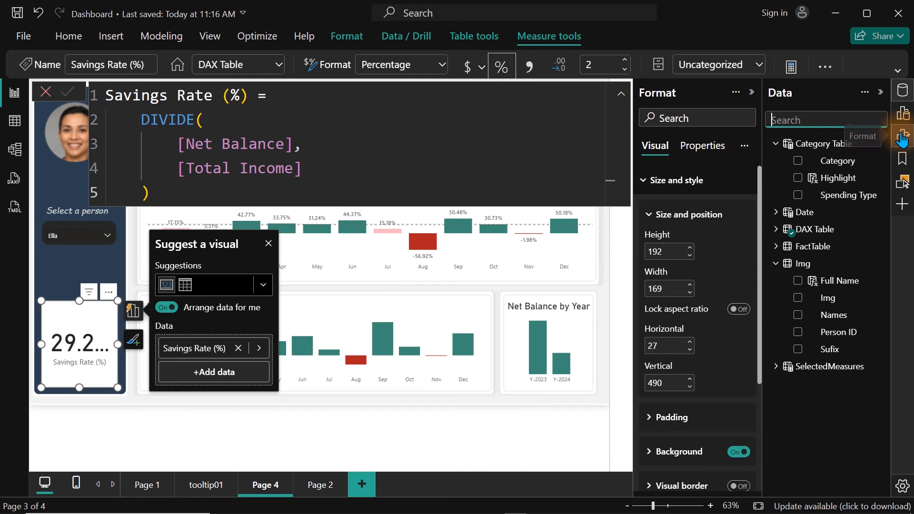
Set the callout value font size of the Savings Rate (%) card to 20
click(690, 181)
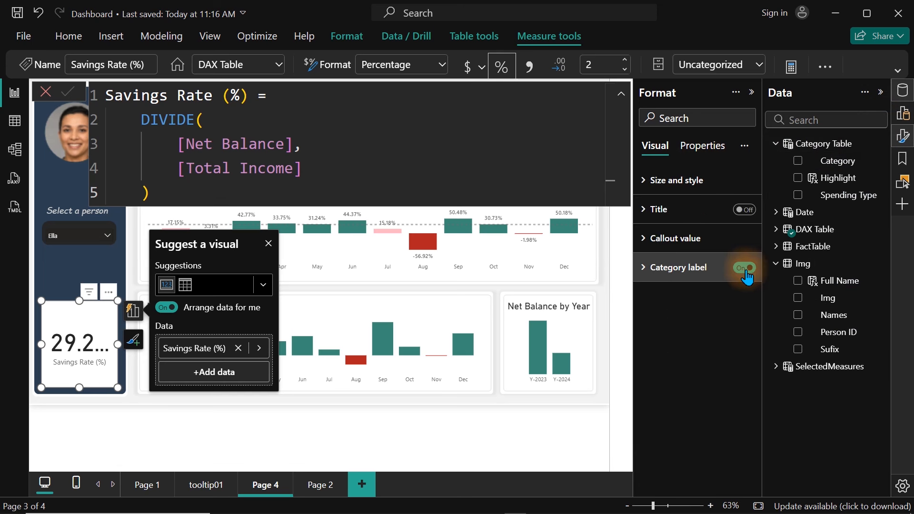
click(691, 239)
click(730, 287)
text(20)
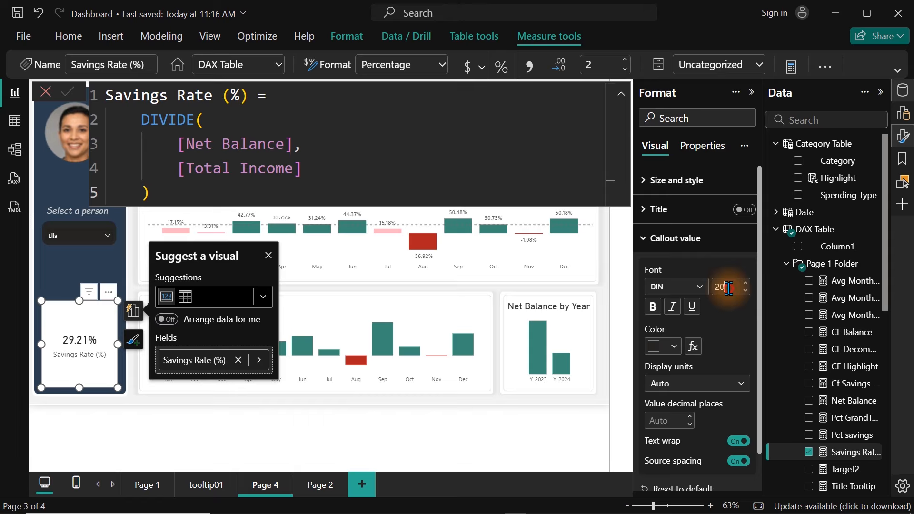
Enlarge the Savings Rate (%) card's callout value to 25 and place the card, shortened to about 168 by 81, at the head of the sidebar
drag(729, 288, 702, 293)
text(25)
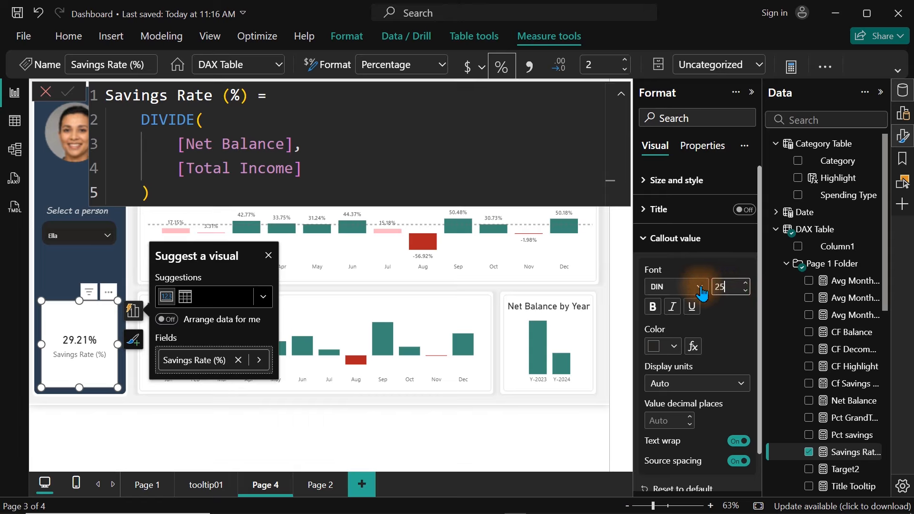
drag(117, 387, 123, 338)
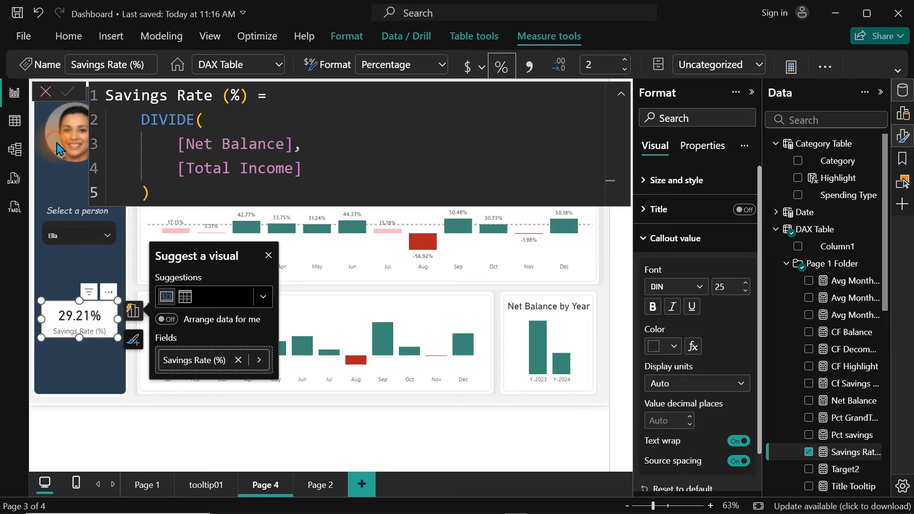
drag(107, 323, 108, 110)
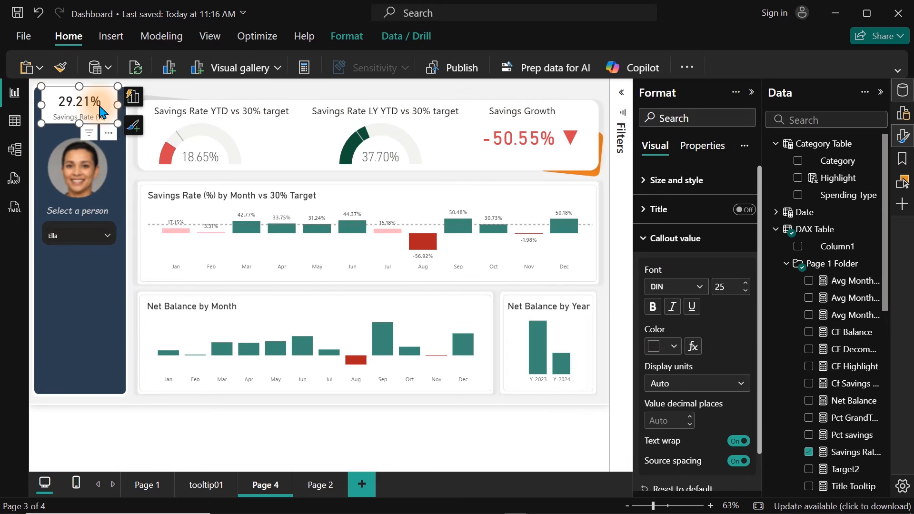
Turn off the Savings Rate (%) card's background and color its callout value orange #E66C37
click(704, 184)
click(738, 452)
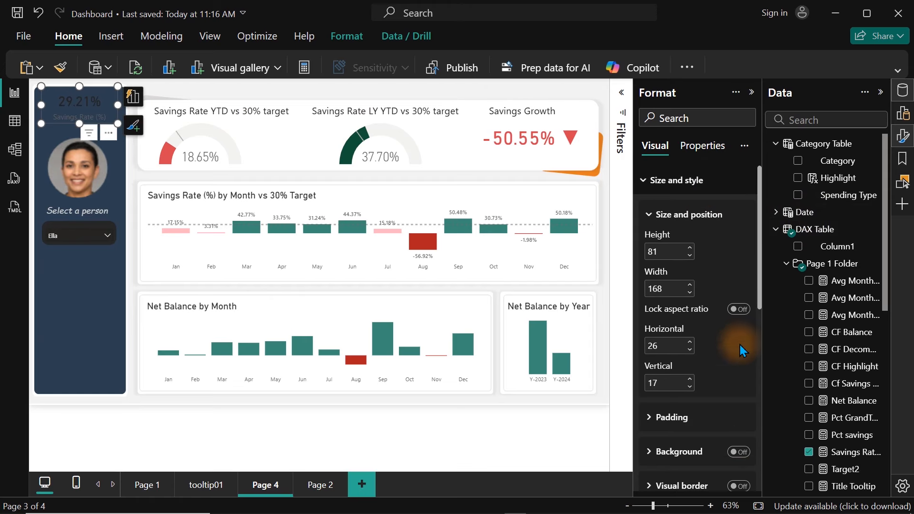
click(688, 179)
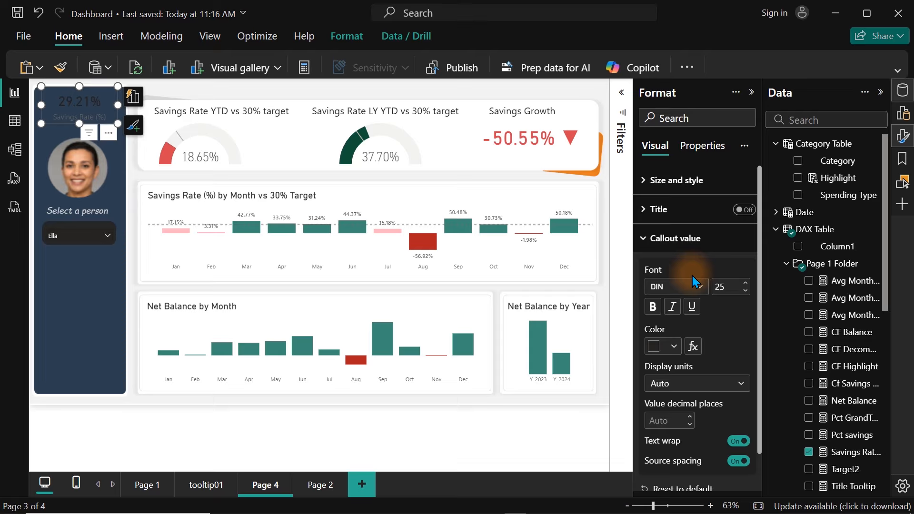
click(680, 346)
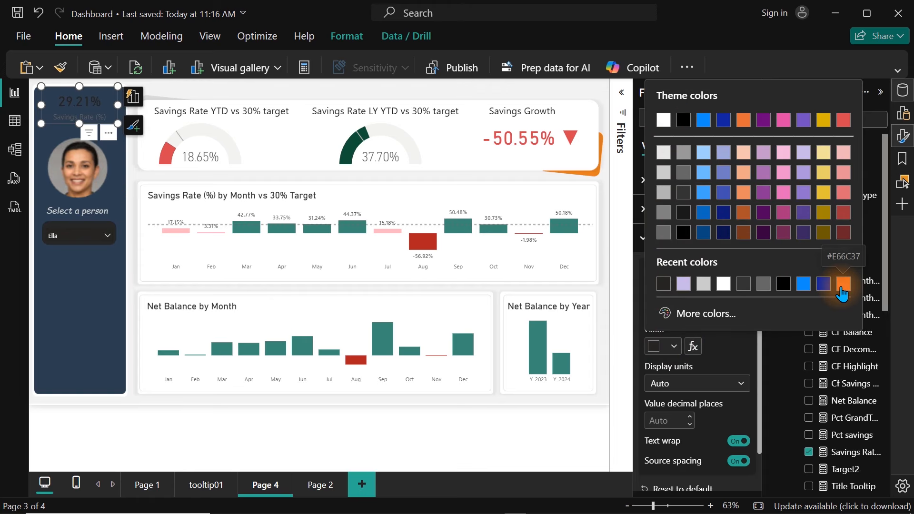
click(842, 285)
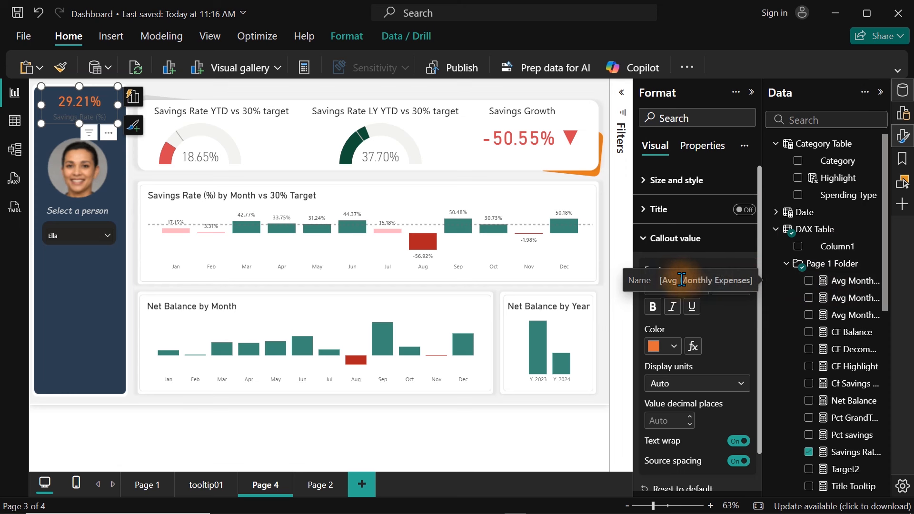
Color the category label of the Savings Rate (%) card light gray
click(665, 243)
click(675, 266)
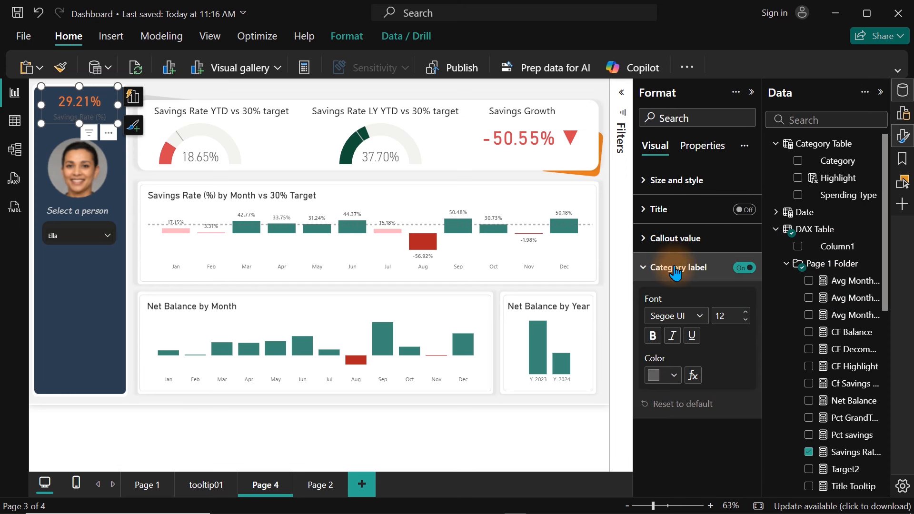
click(675, 376)
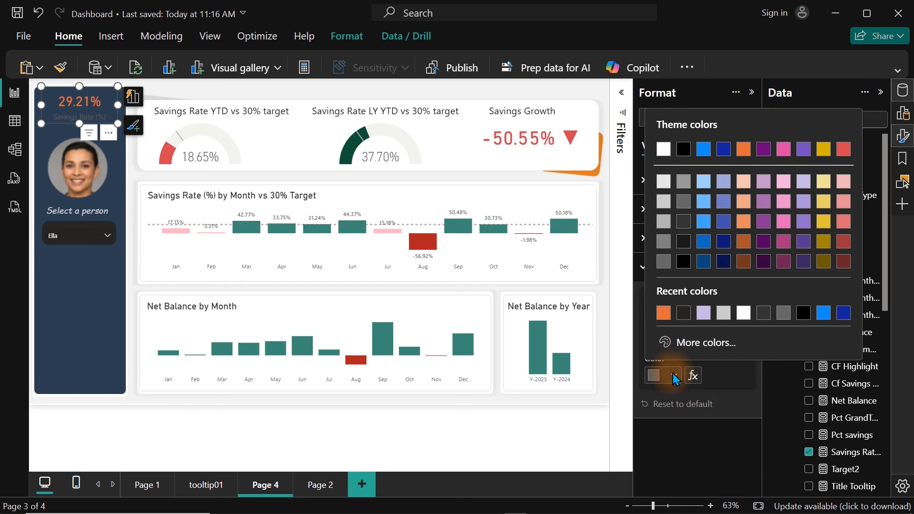
click(663, 202)
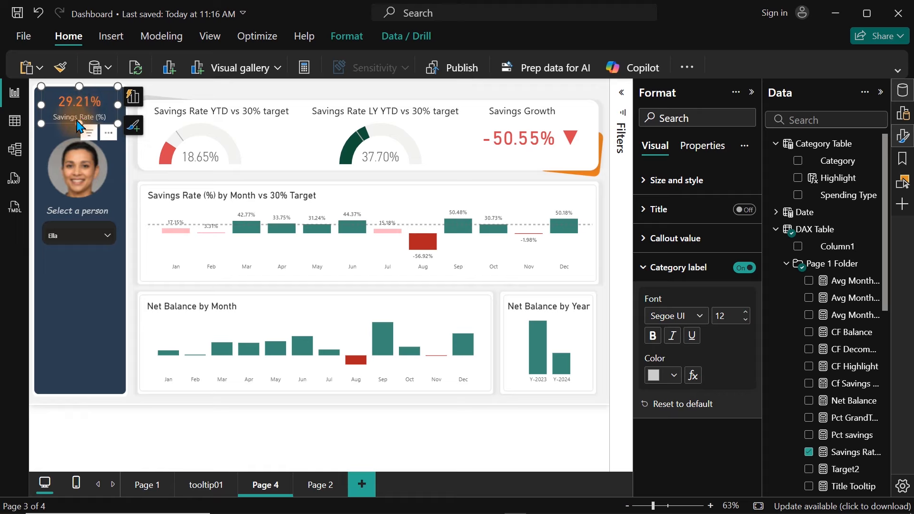
click(103, 289)
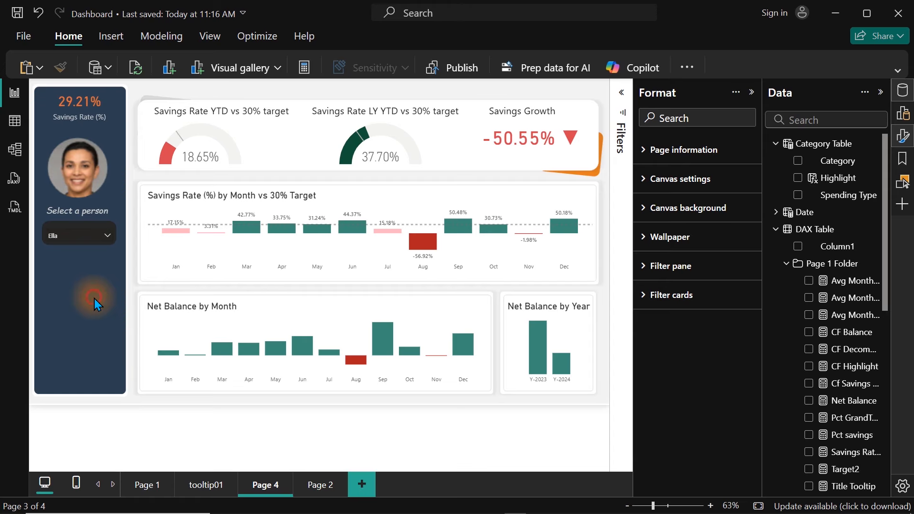
Add a donut chart of the Savings Rate (%) measure at the lower end of the sidebar and open it in focus mode
click(905, 115)
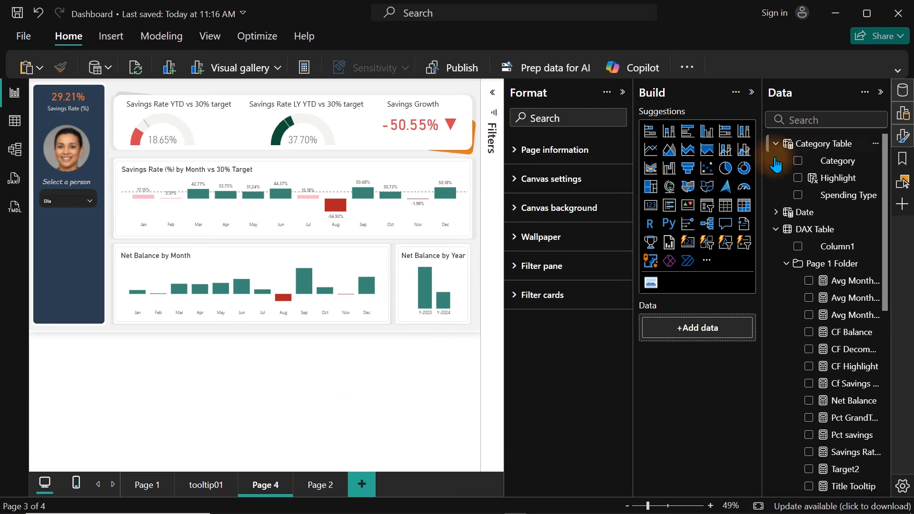
click(743, 171)
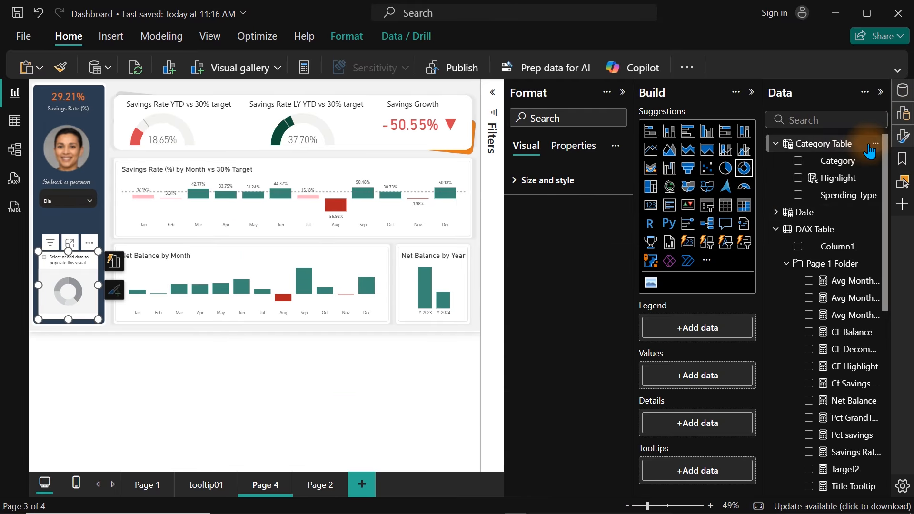
click(826, 119)
text(savin)
click(808, 212)
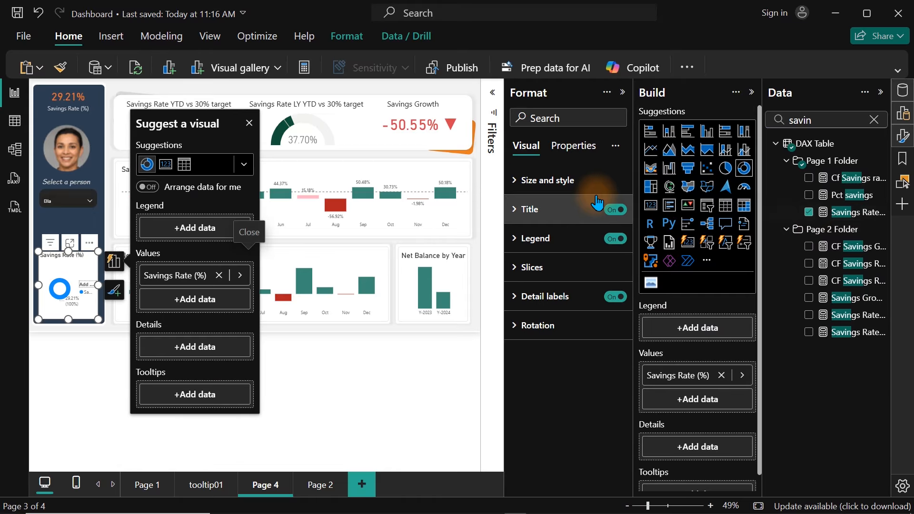
click(903, 115)
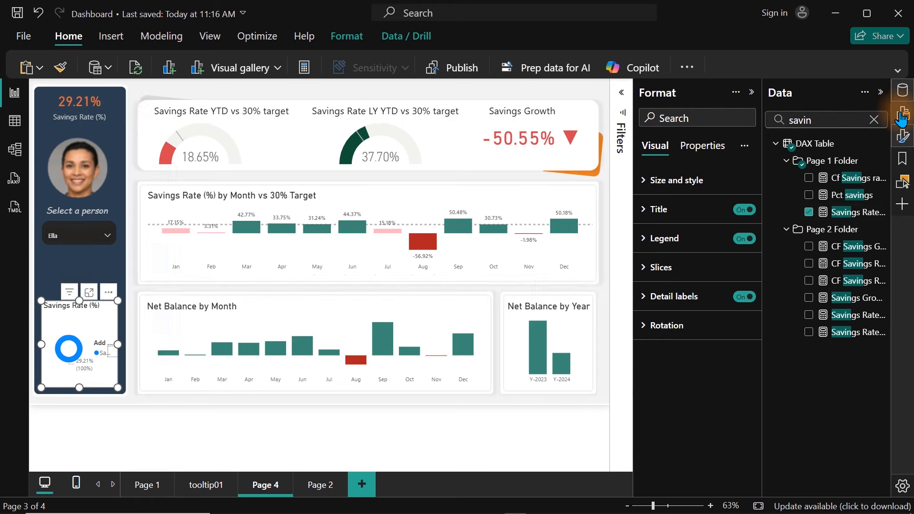
click(903, 136)
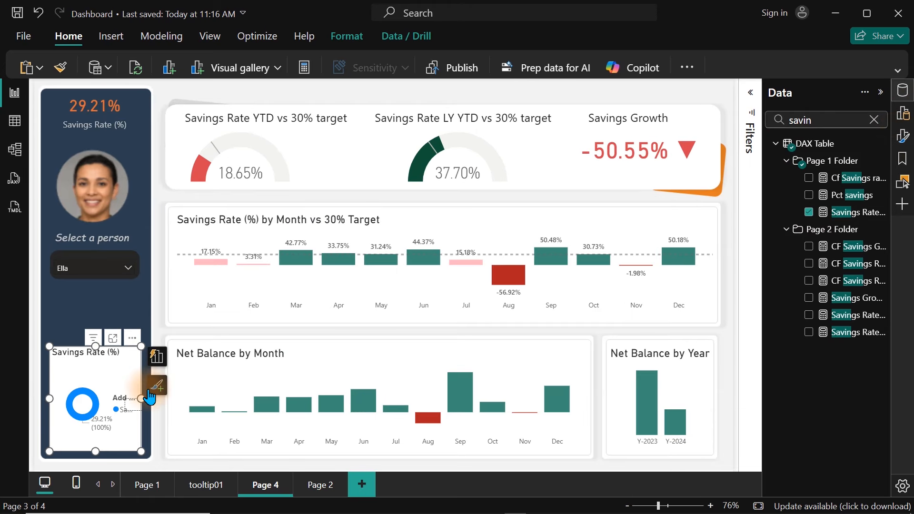
click(113, 339)
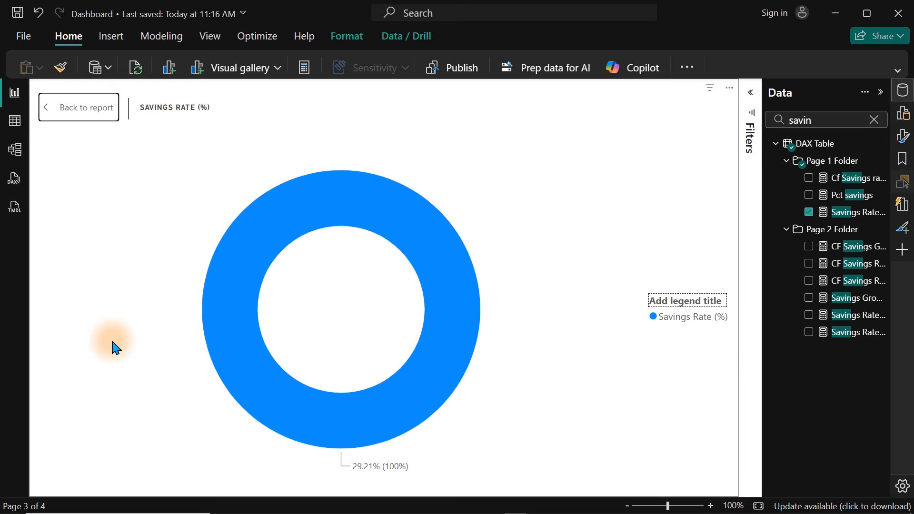
Create the measure Remender = 1-[Savings Rate (%)], format it as a percentage and add it to the donut chart
click(874, 120)
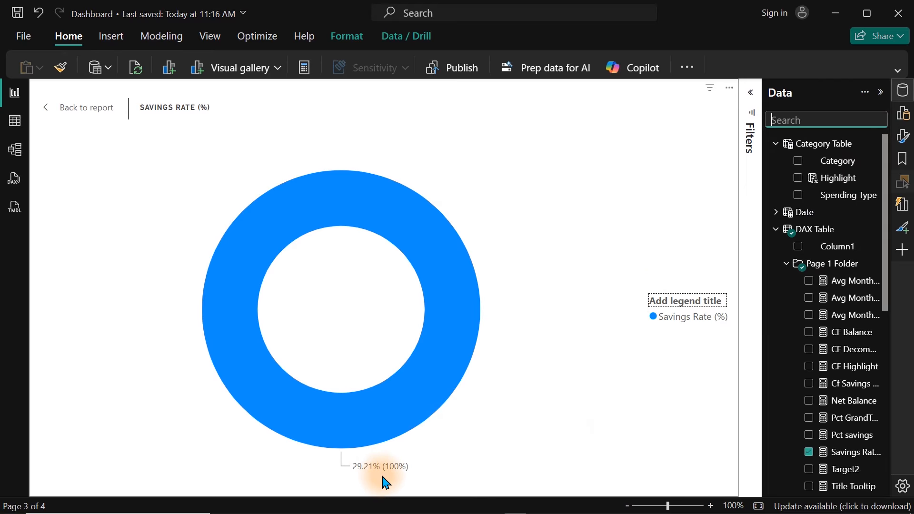
click(876, 350)
text(Remender = 1-[Savings)
key(Down)
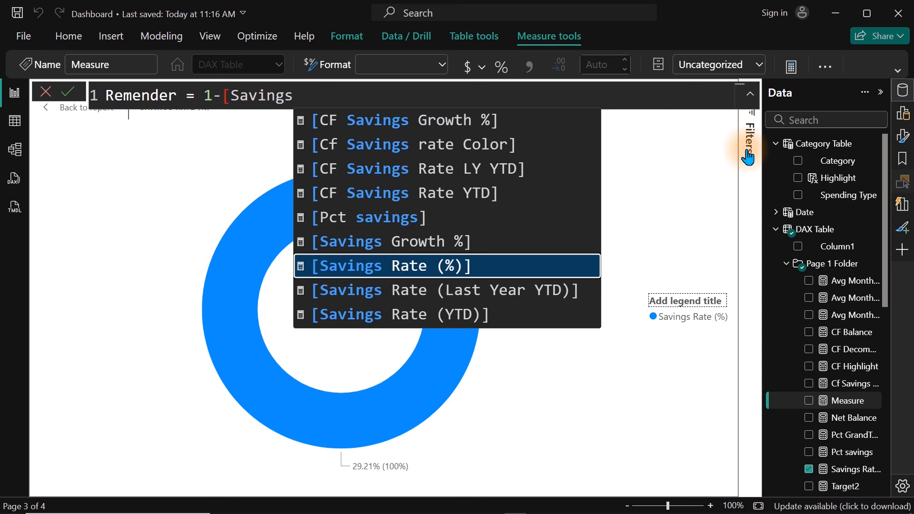
key(Tab)
key(Return)
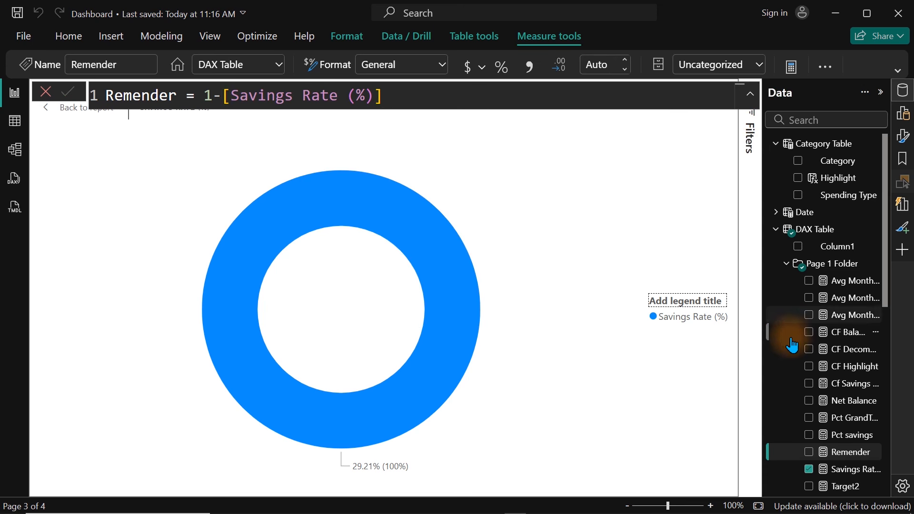
click(809, 452)
click(501, 67)
Open the donut chart's slice settings and copy the orange hex code #E67E22 from the accent shape's fill in the PowerPoint template
click(902, 137)
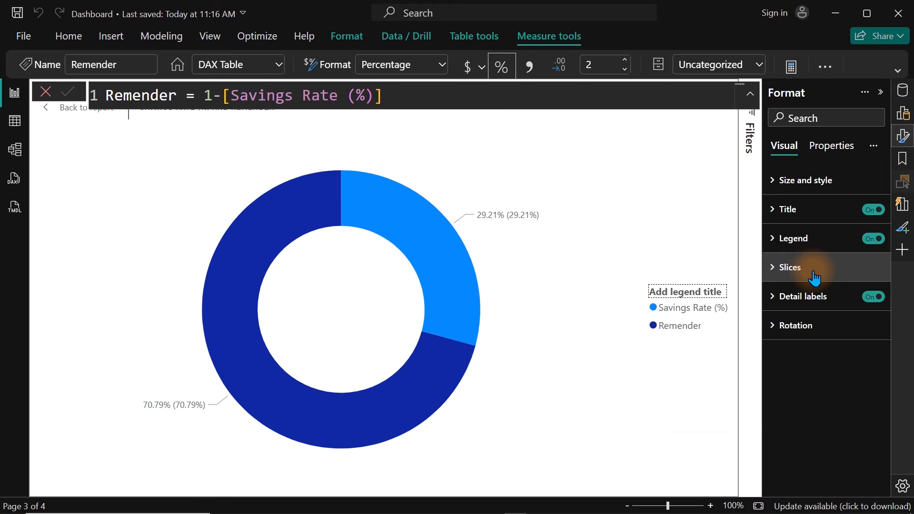
click(814, 276)
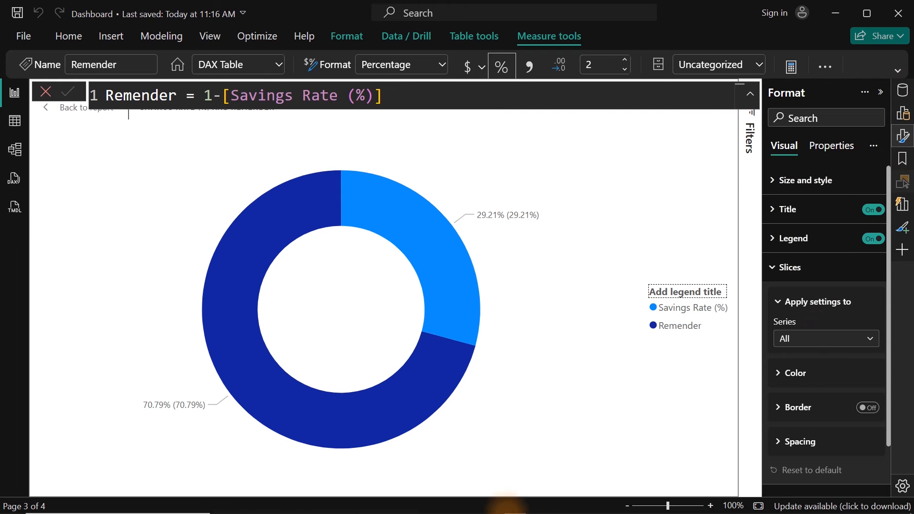
mouse_move(448, 504)
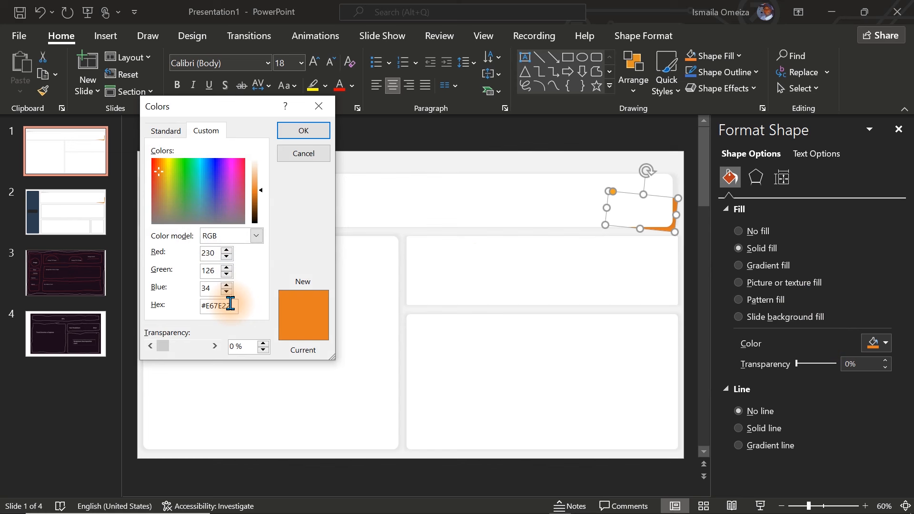
double_click(230, 303)
key(ctrl+c)
click(304, 131)
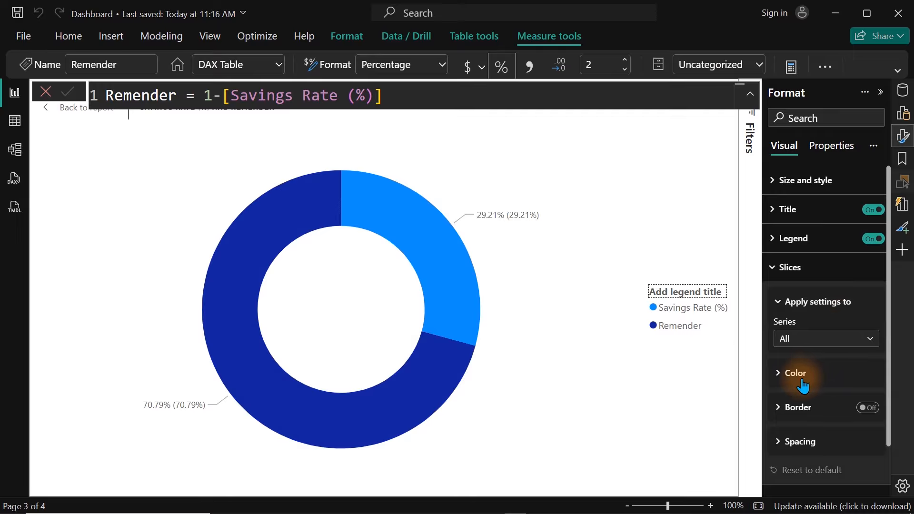
Color the donut chart's Savings Rate (%) slice with the copied orange #E67E22 in Power BI
click(804, 374)
click(833, 340)
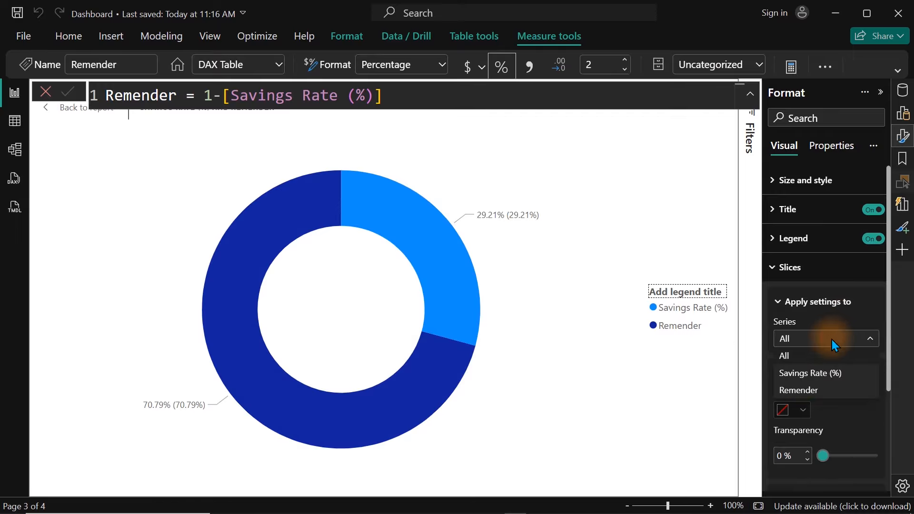
click(810, 374)
click(792, 410)
click(810, 388)
triple_click(721, 367)
key(ctrl+v)
click(838, 423)
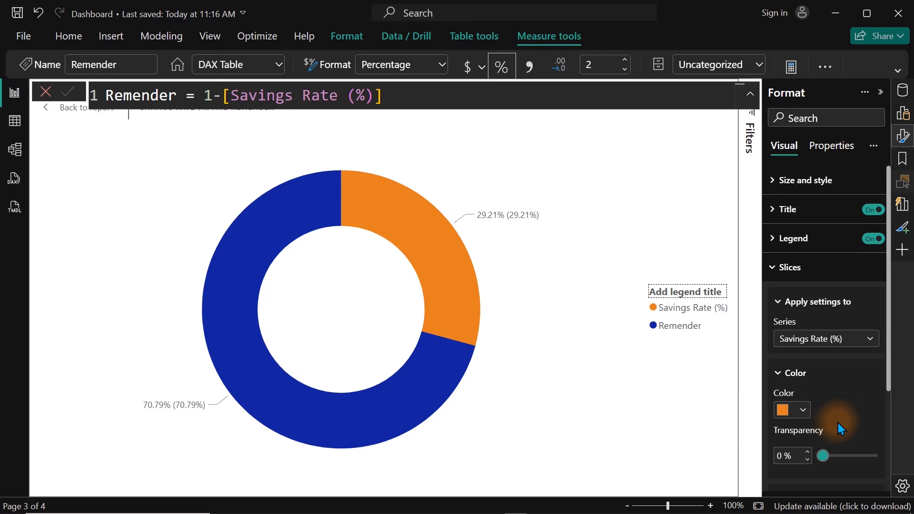
Color the donut chart's Remender slice dark gray
scroll(887, 377, down, 1)
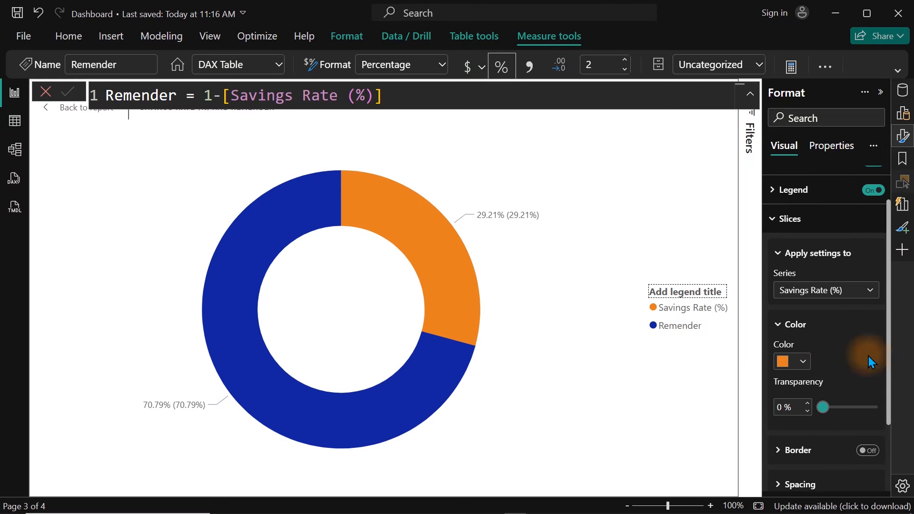
click(849, 299)
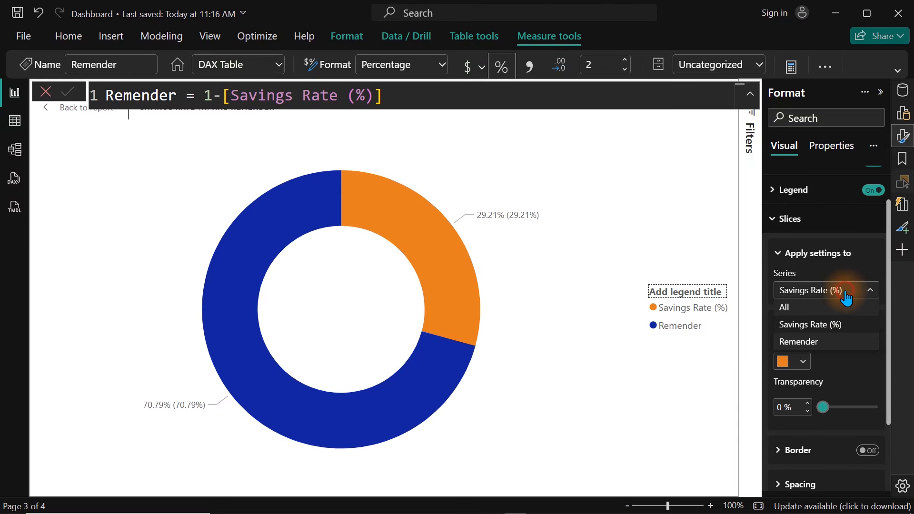
click(804, 342)
click(803, 362)
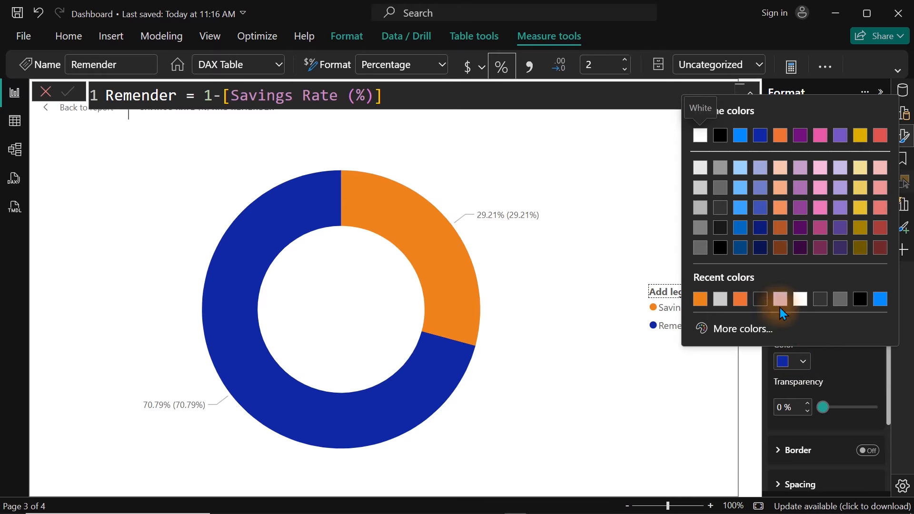
click(721, 208)
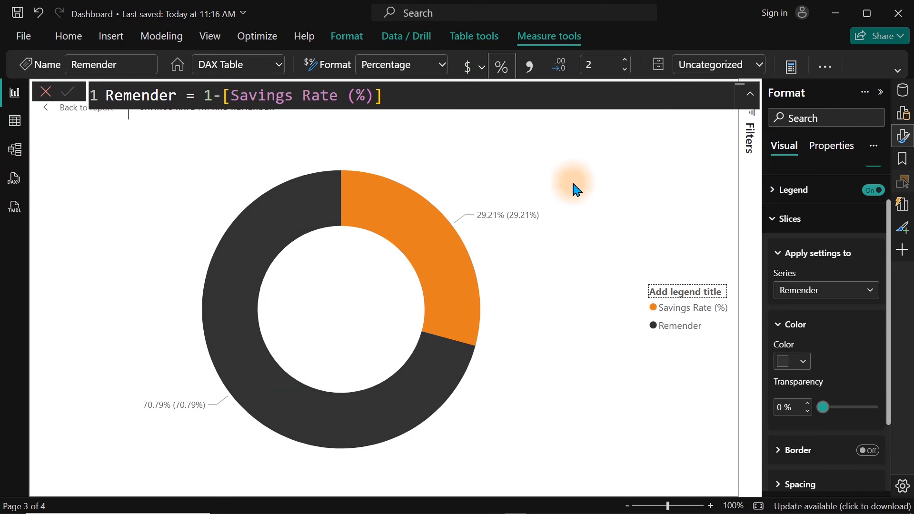
Return to the report page and turn off the donut chart's legend, background and title
click(86, 108)
click(874, 190)
scroll(826, 239, up, 3)
click(805, 181)
click(867, 451)
click(802, 186)
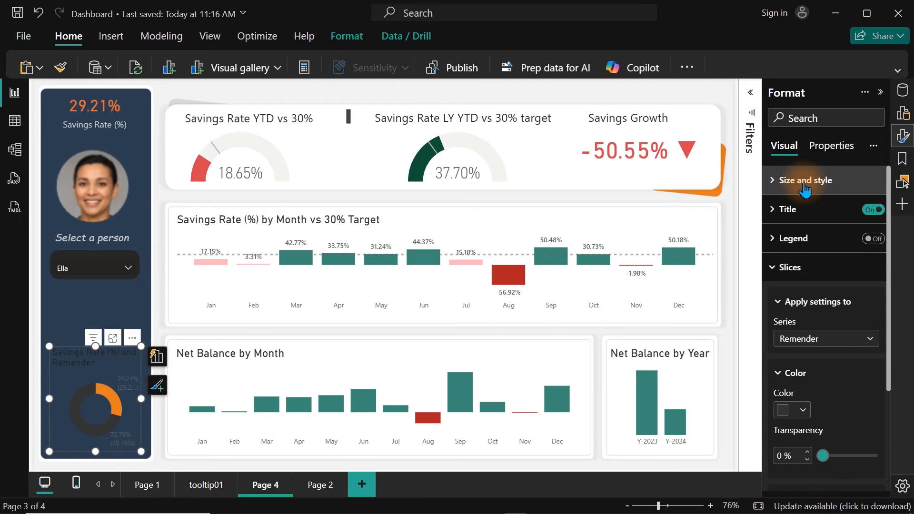
click(878, 214)
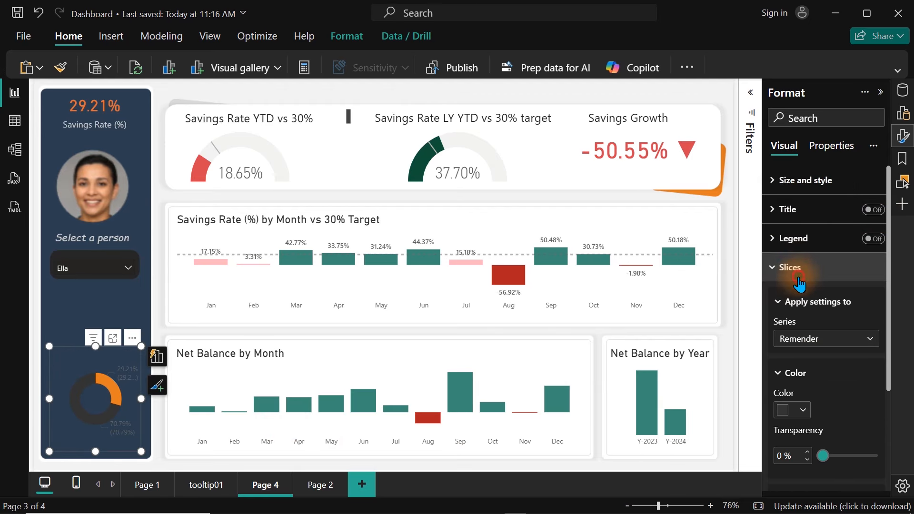
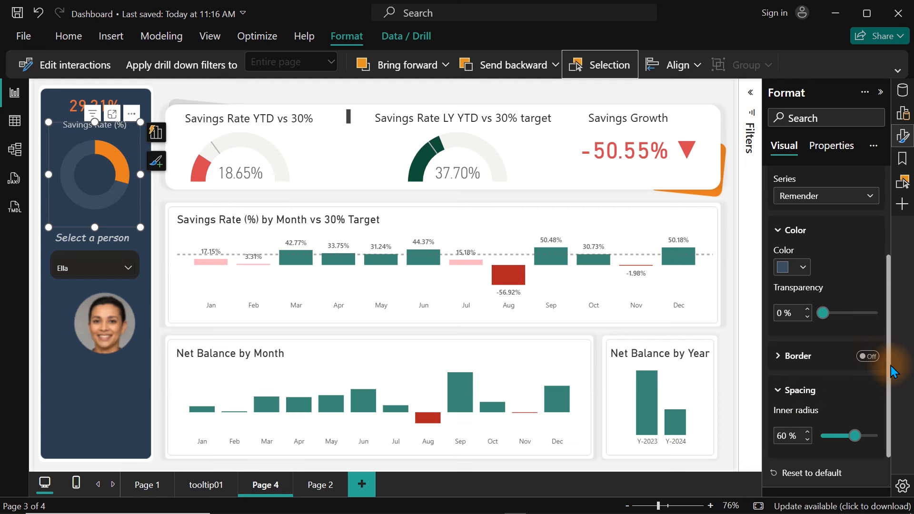
Thin the donut chart's ring by setting the slices' inner radius to 83%
scroll(890, 366, down, 1)
drag(852, 379, 866, 387)
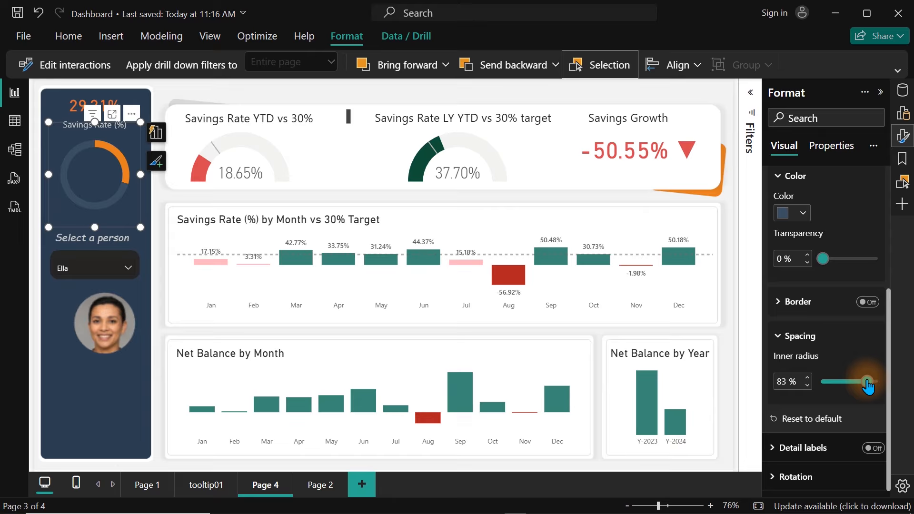
Move the person's photo from below the slicer into the center of the donut ring and fit it inside
click(124, 362)
drag(127, 363, 102, 152)
drag(138, 313, 128, 163)
click(256, 90)
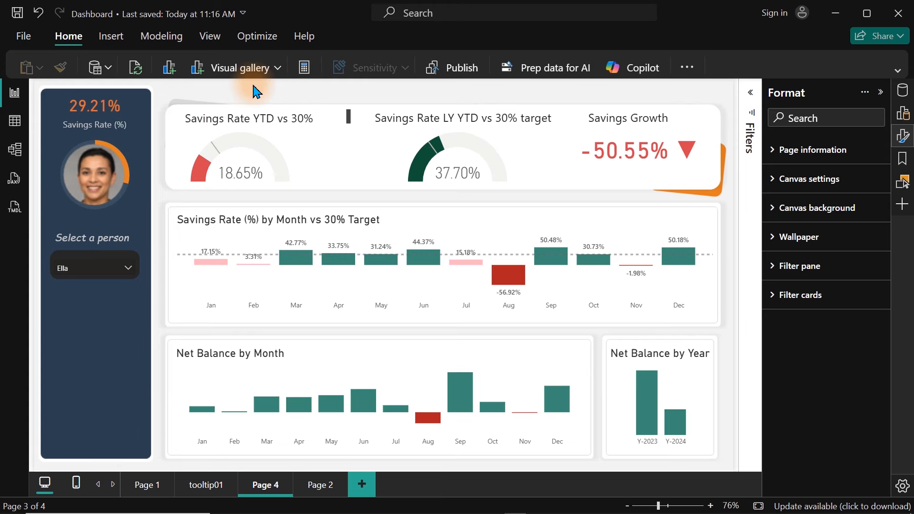
Test the person slicer by switching between three people, ending on the last person in the list
click(124, 270)
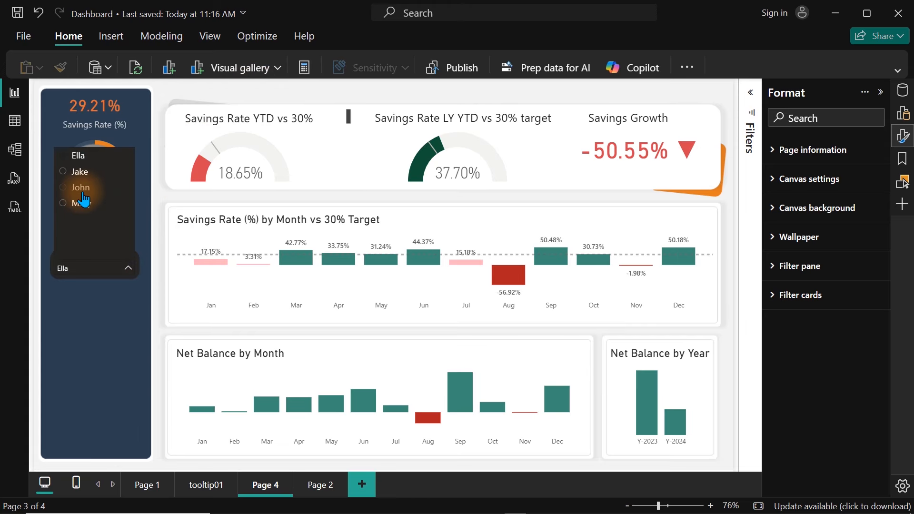
click(82, 189)
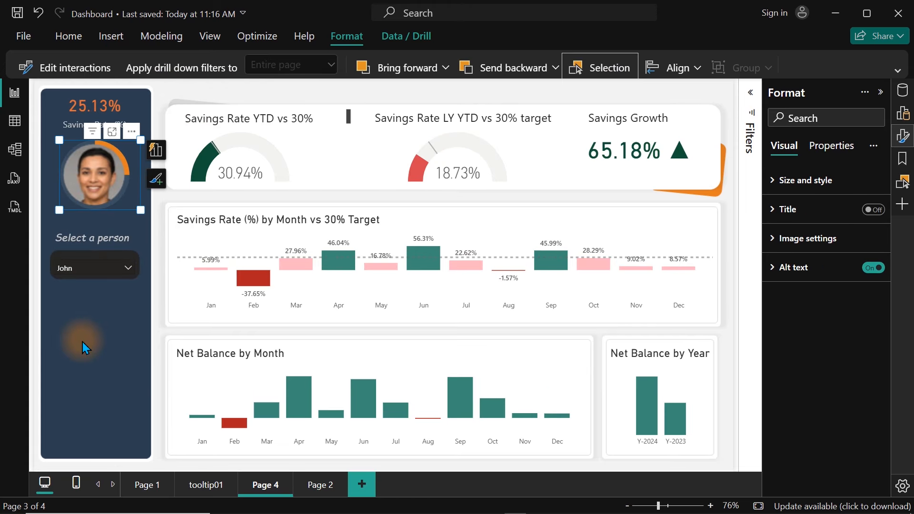
click(118, 265)
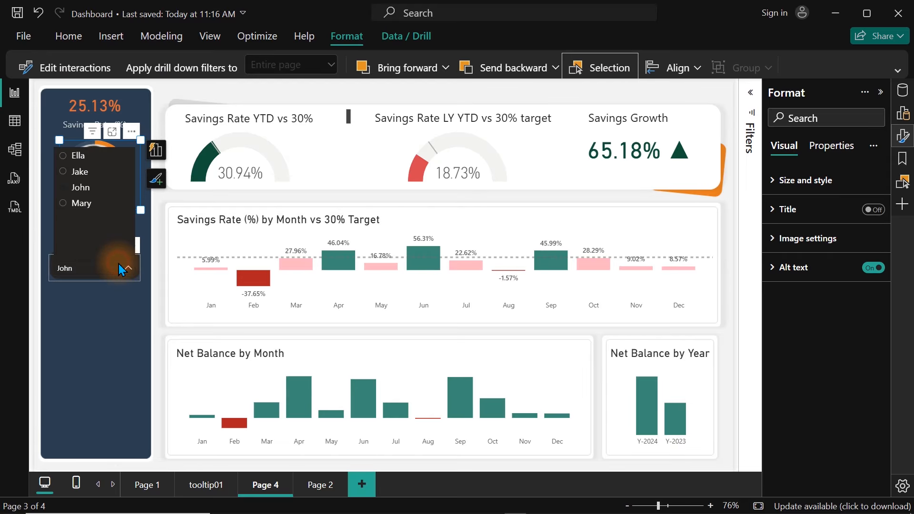
click(77, 156)
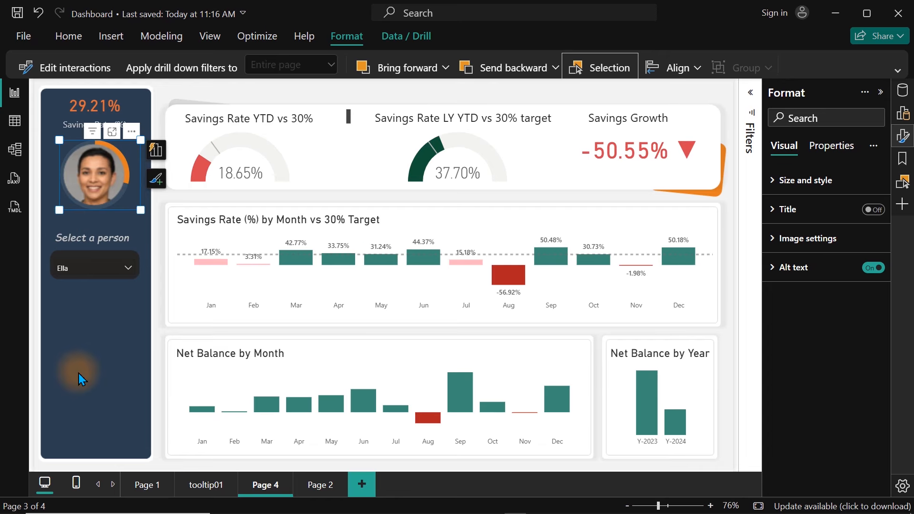
click(124, 272)
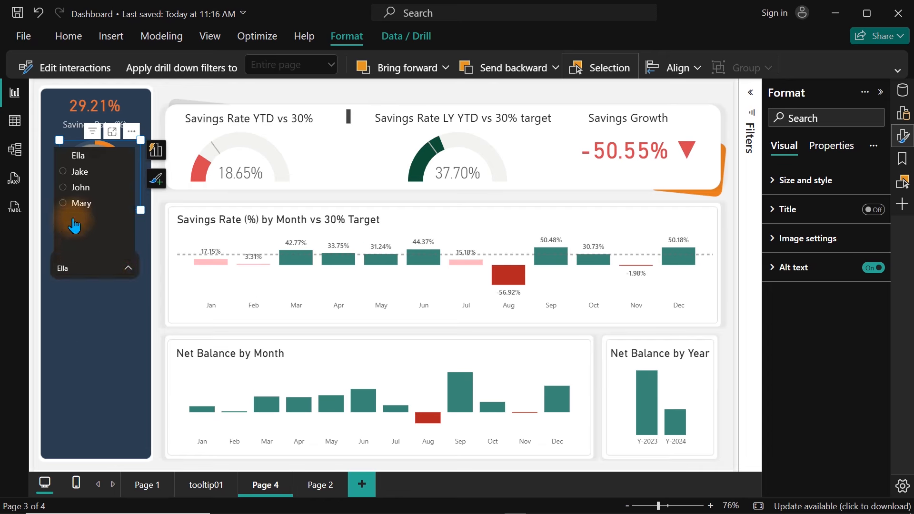
click(75, 203)
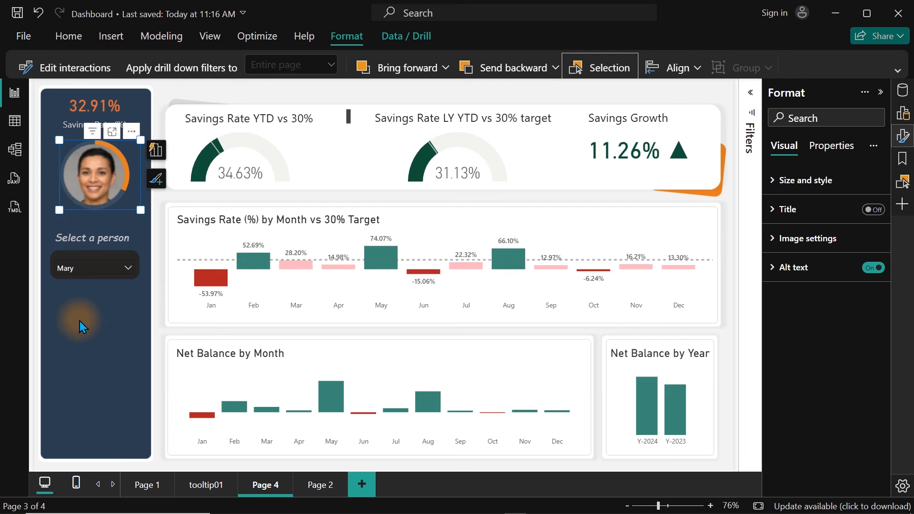
click(79, 321)
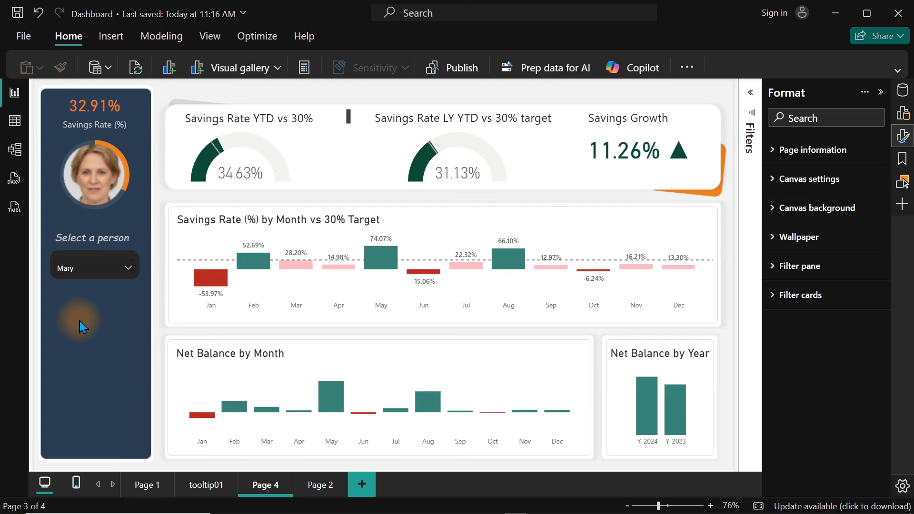
click(84, 96)
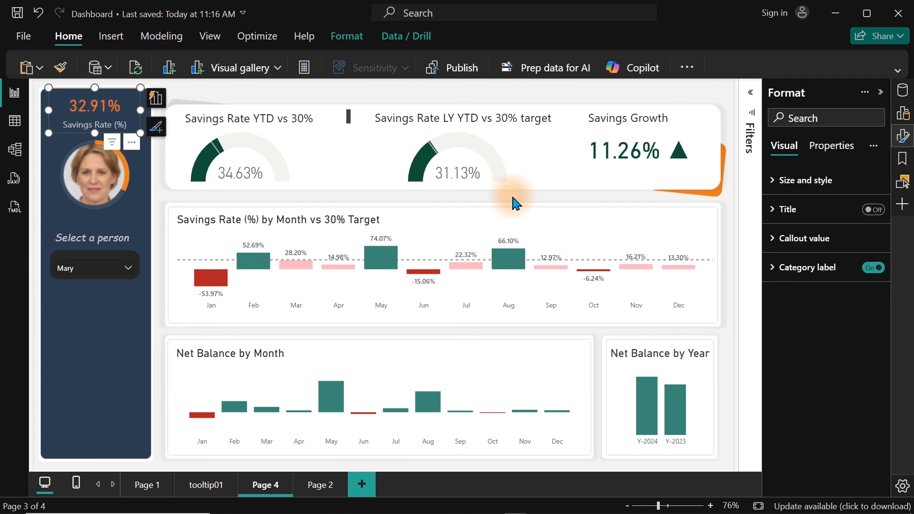
click(678, 244)
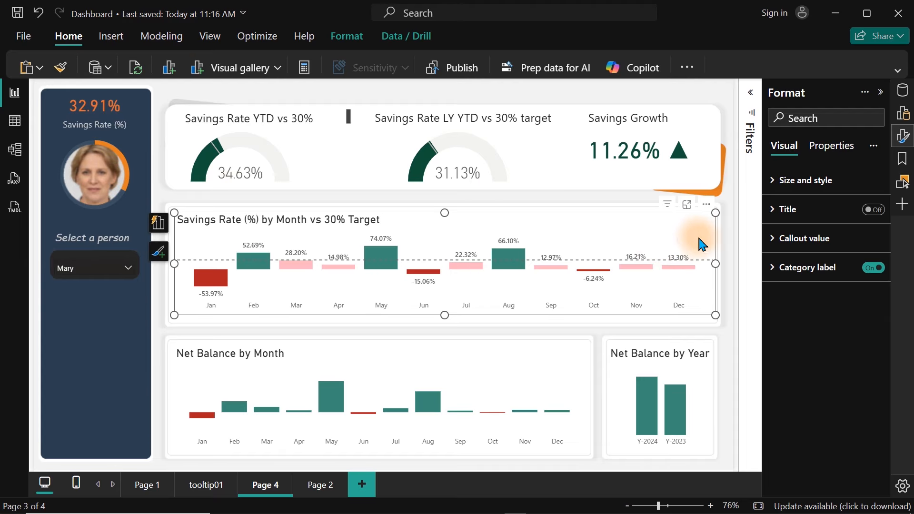
click(447, 175)
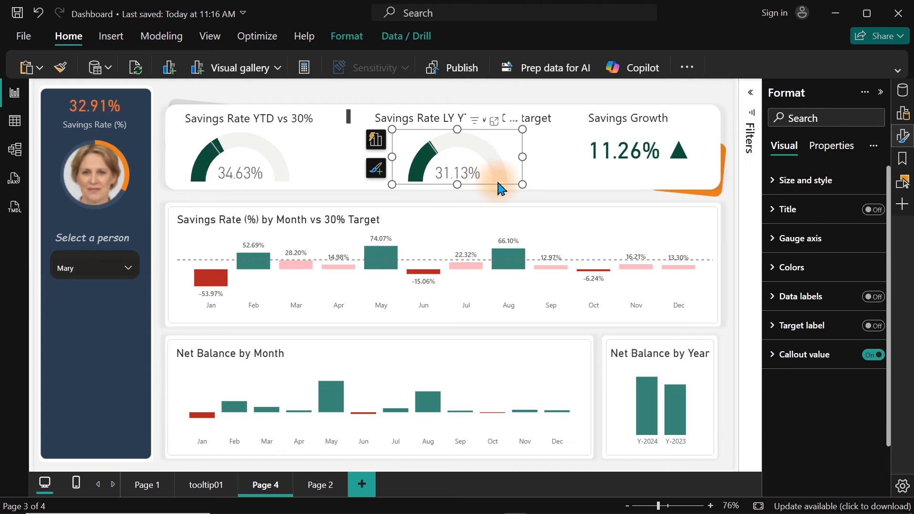
Recolor the Savings Rate (%) card's callout value with the recently used orange that matches the donut ring
click(111, 102)
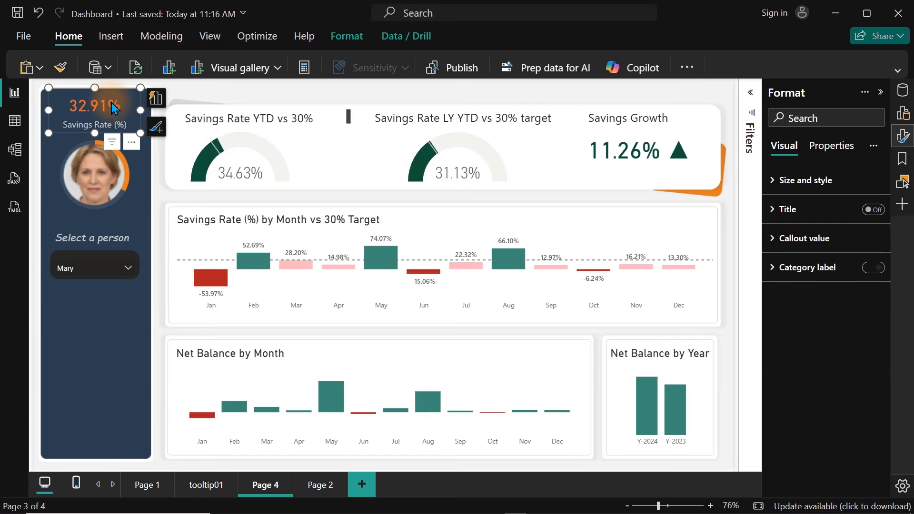
click(834, 238)
click(804, 346)
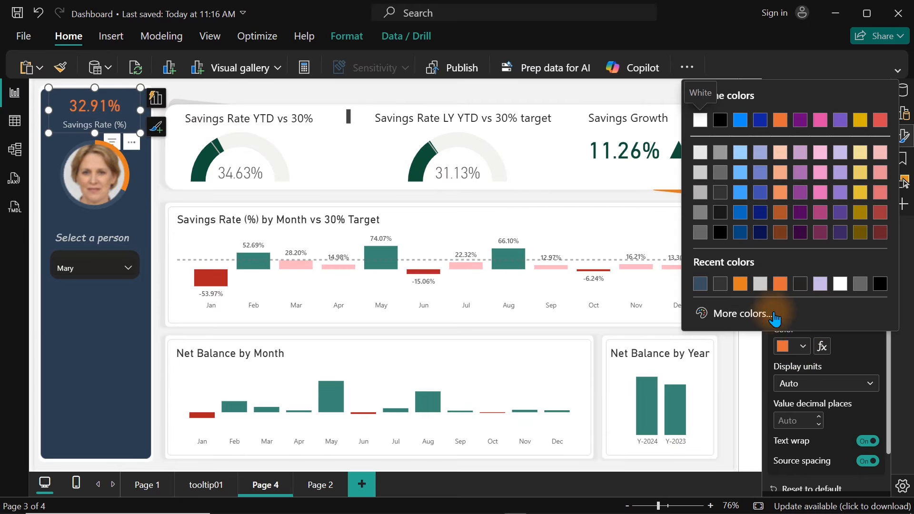
click(739, 285)
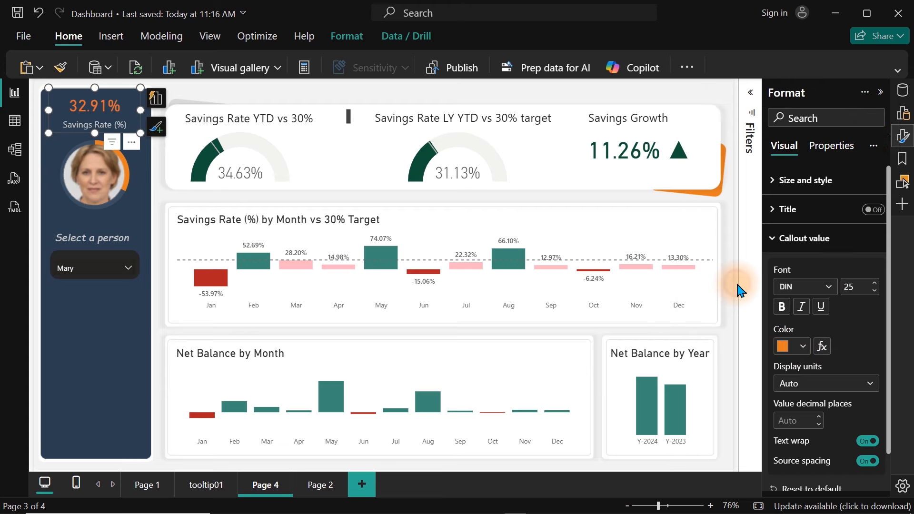
click(88, 334)
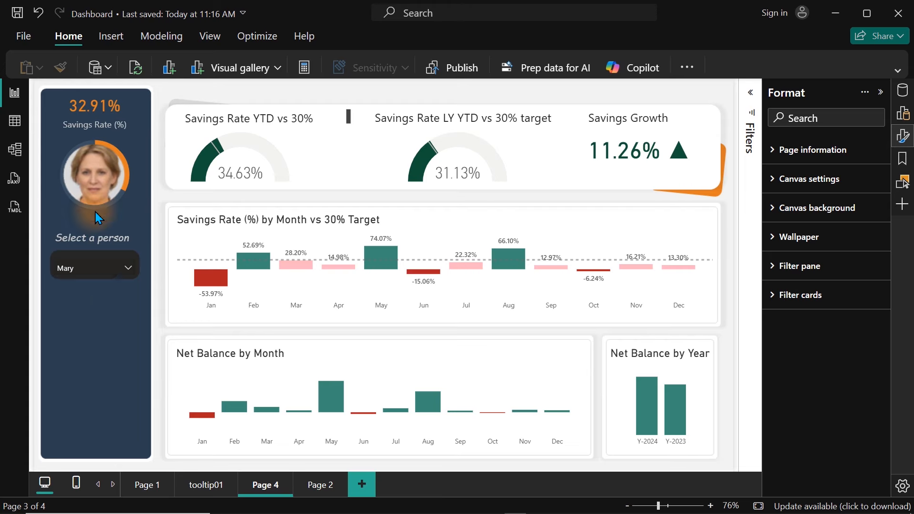
Duplicate the Savings Rate (%) card and place the copy directly below the person slicer in the sidebar
click(78, 116)
click(78, 104)
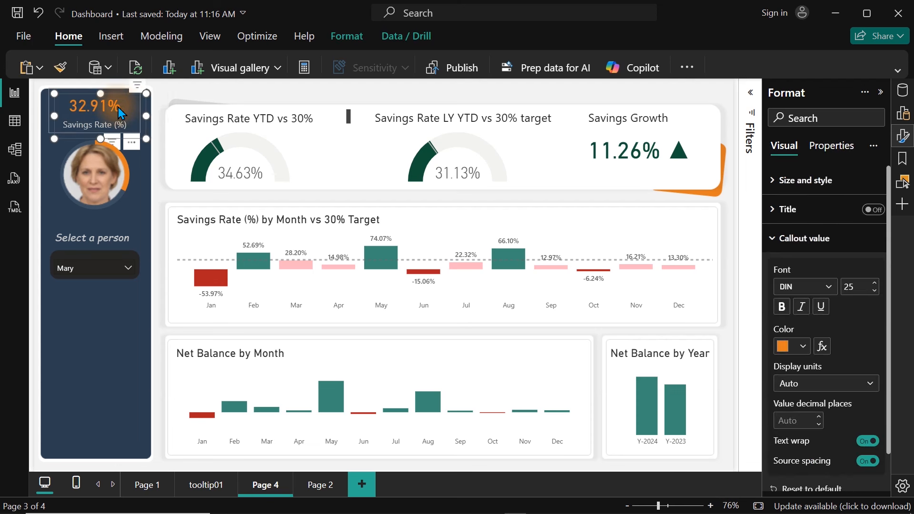
drag(118, 107, 107, 298)
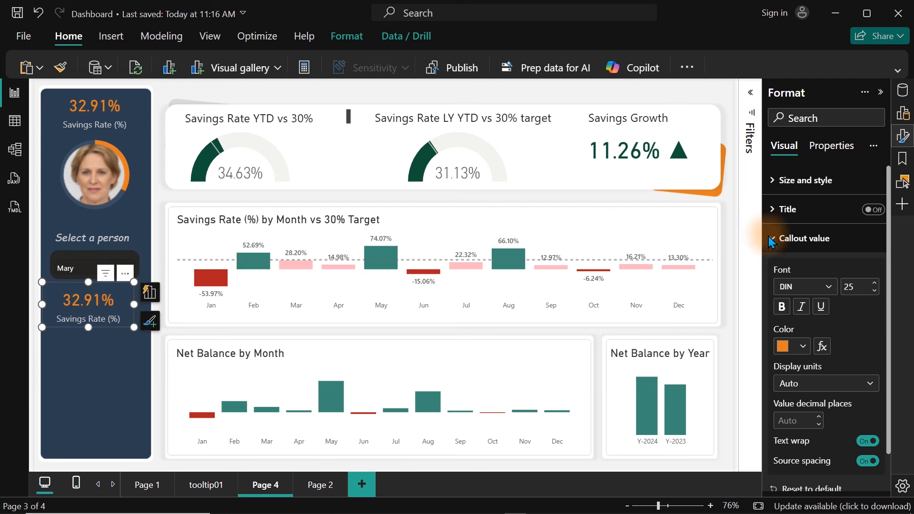
Replace the copied card's field with the Total Income measure
click(903, 137)
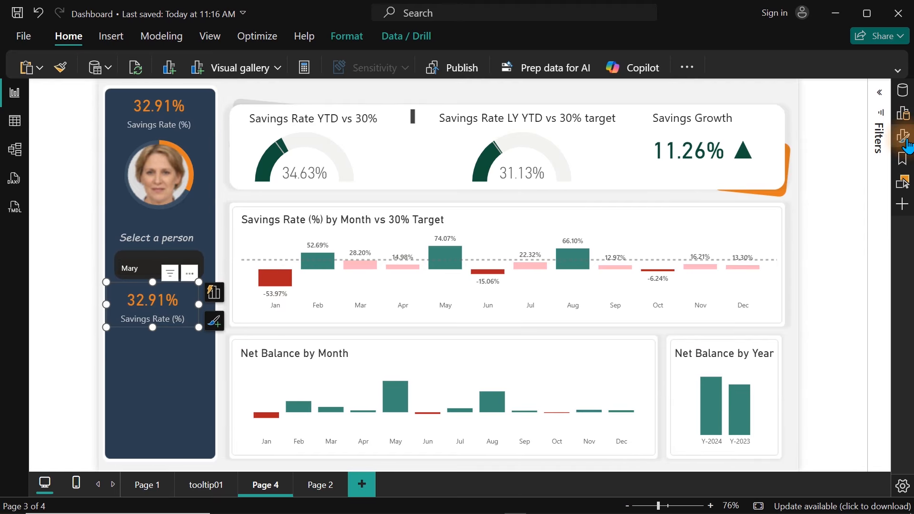
click(904, 119)
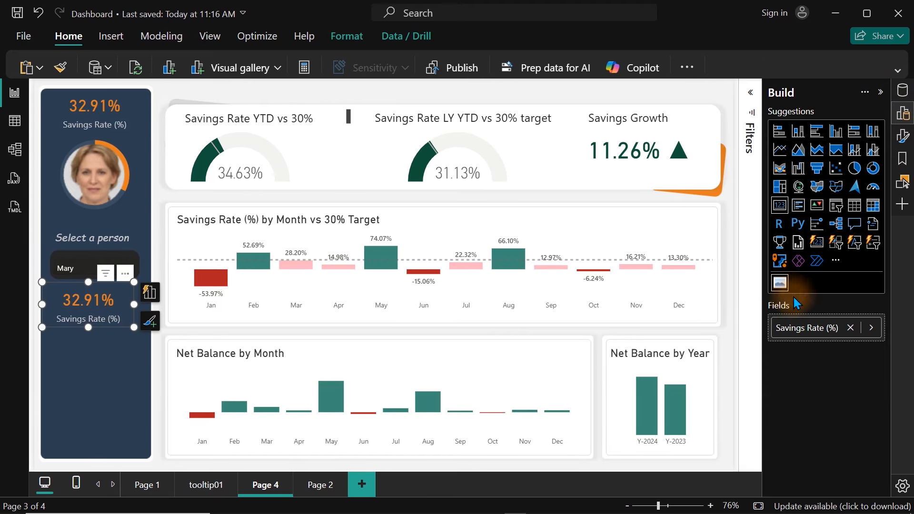
click(872, 327)
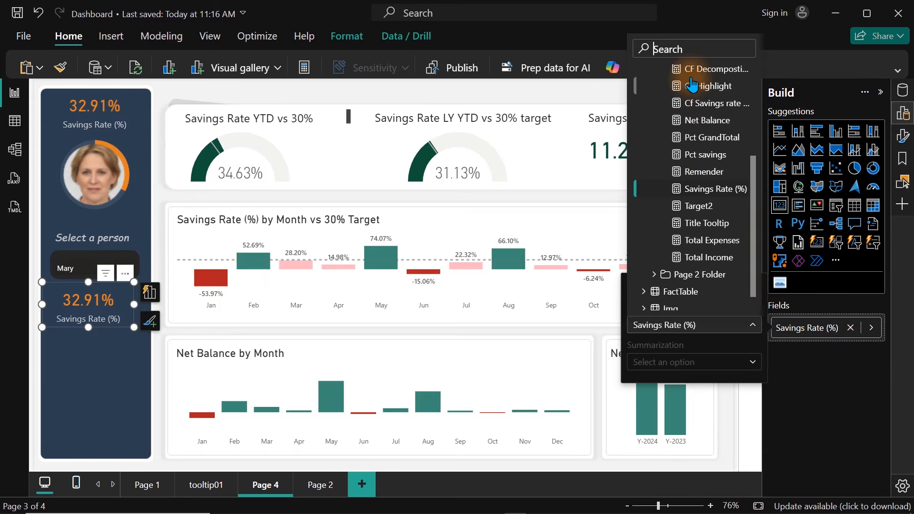
text(tota)
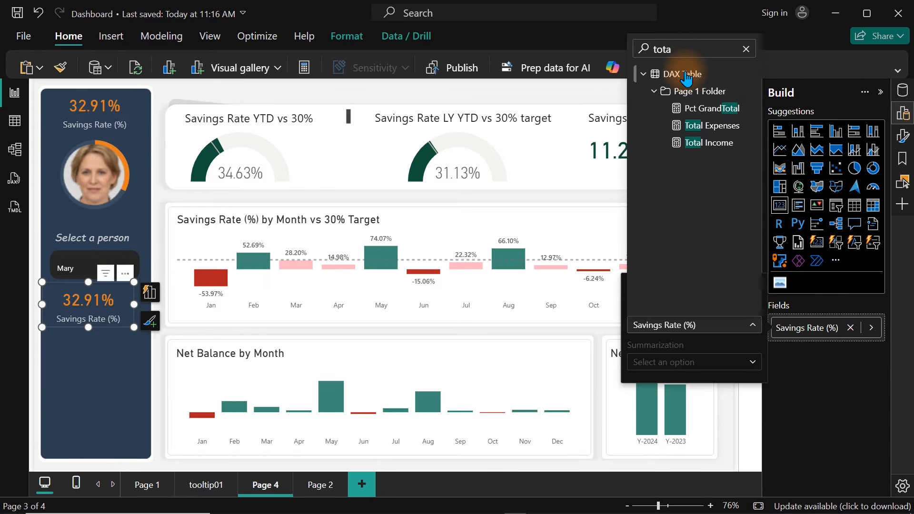
click(691, 148)
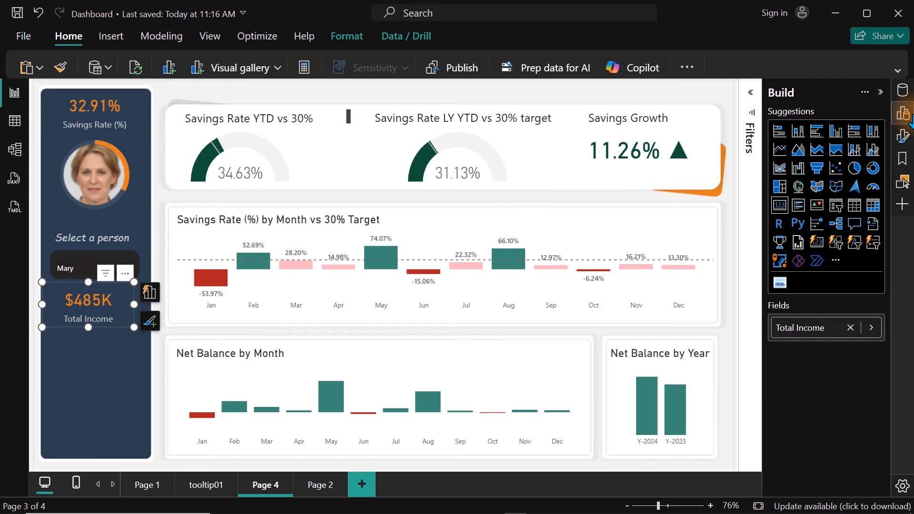
Set the Total Income card's callout value display units to None
click(903, 136)
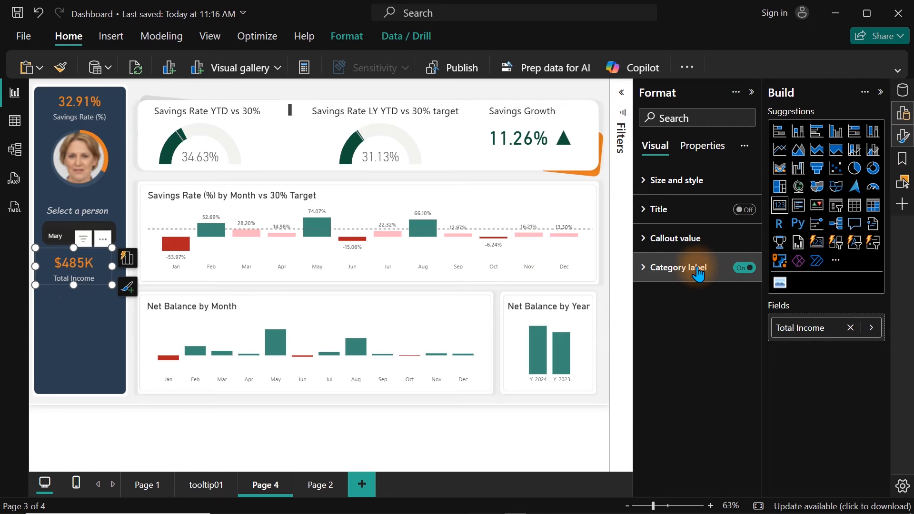
click(689, 238)
click(721, 384)
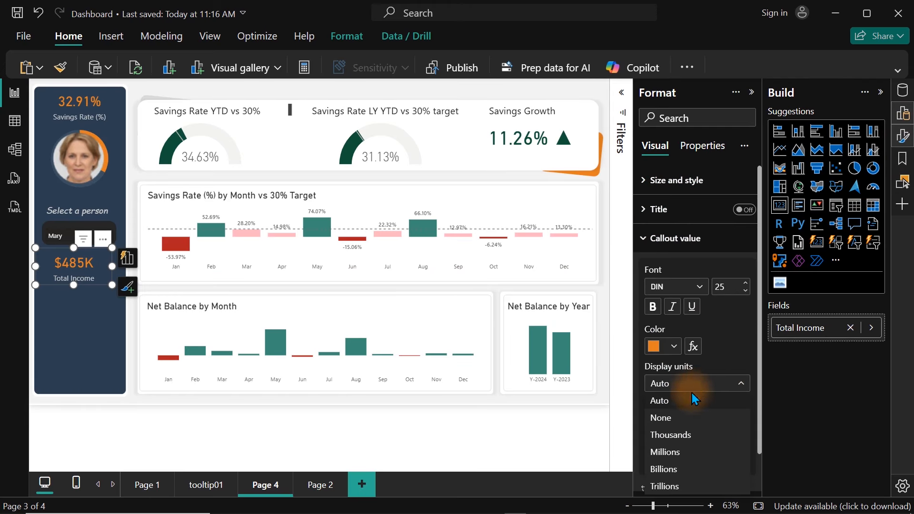
click(670, 421)
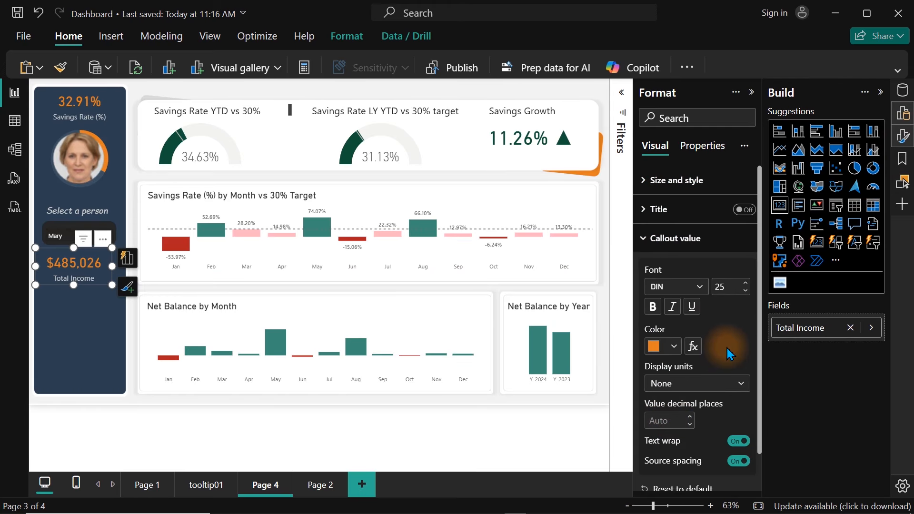
Restyle the Total Income value in very light gray at font size 22 and widen the card across the sidebar
click(668, 352)
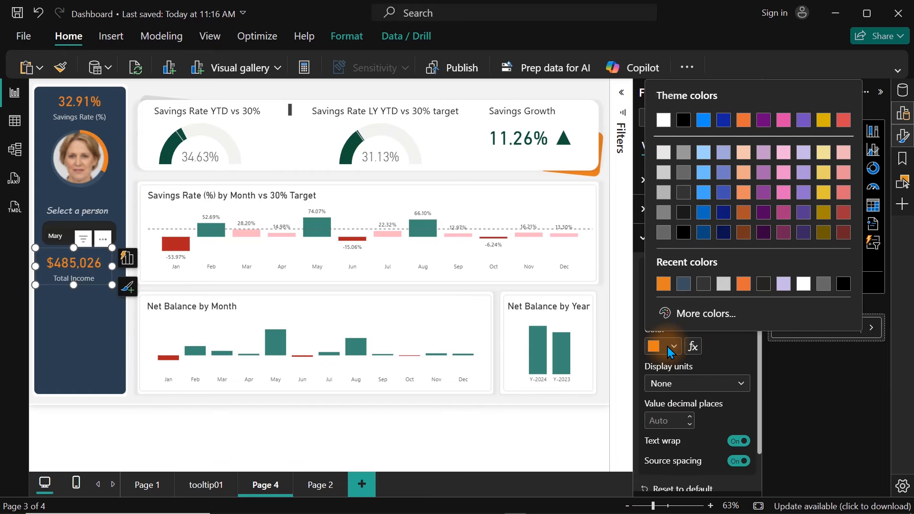
click(663, 173)
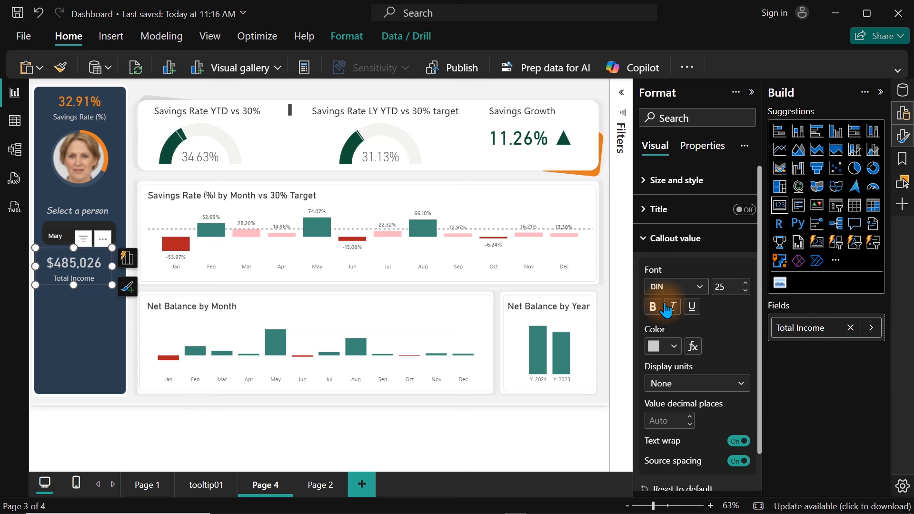
click(671, 346)
click(662, 157)
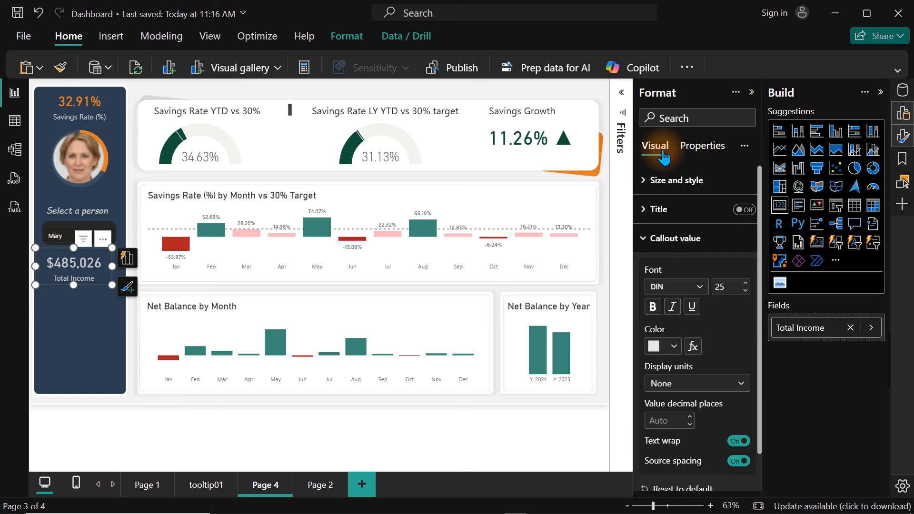
drag(111, 267, 123, 266)
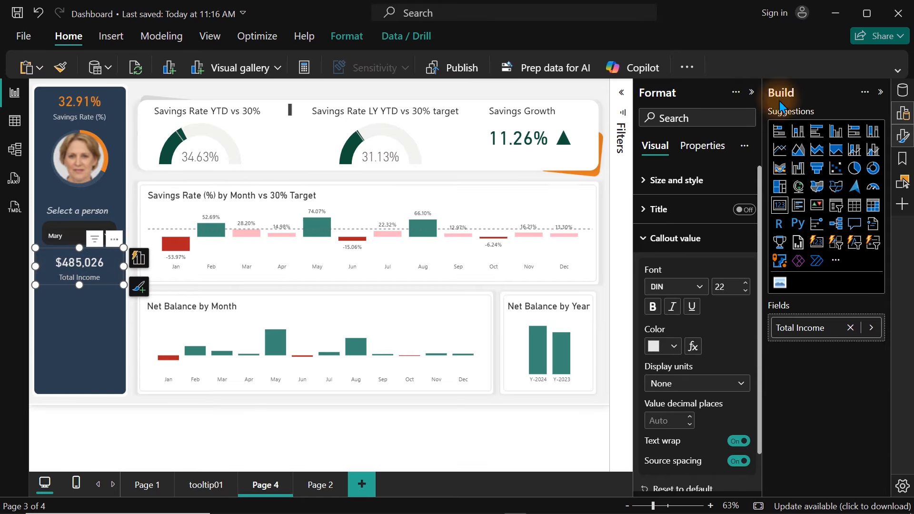
click(904, 138)
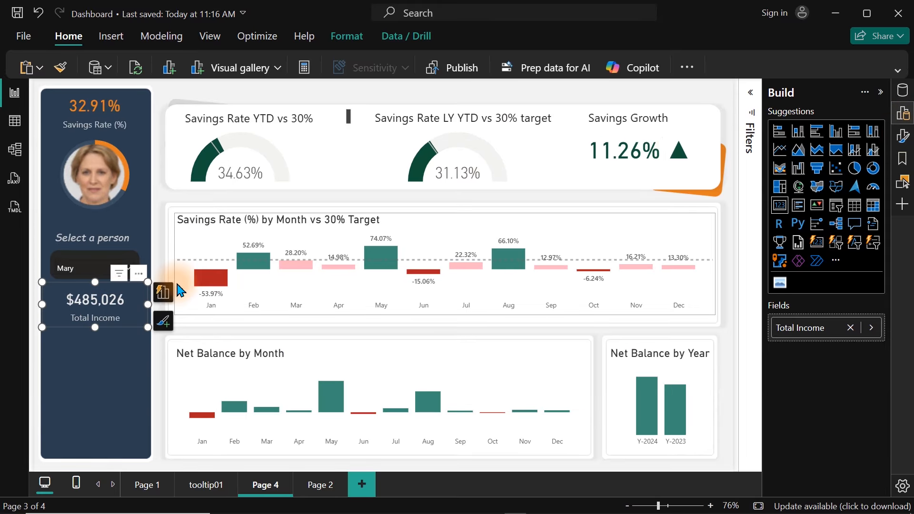
Duplicate the Total Income card twice and stack the two copies below it in the sidebar
key(ctrl+c)
key(ctrl+v)
drag(134, 320, 123, 373)
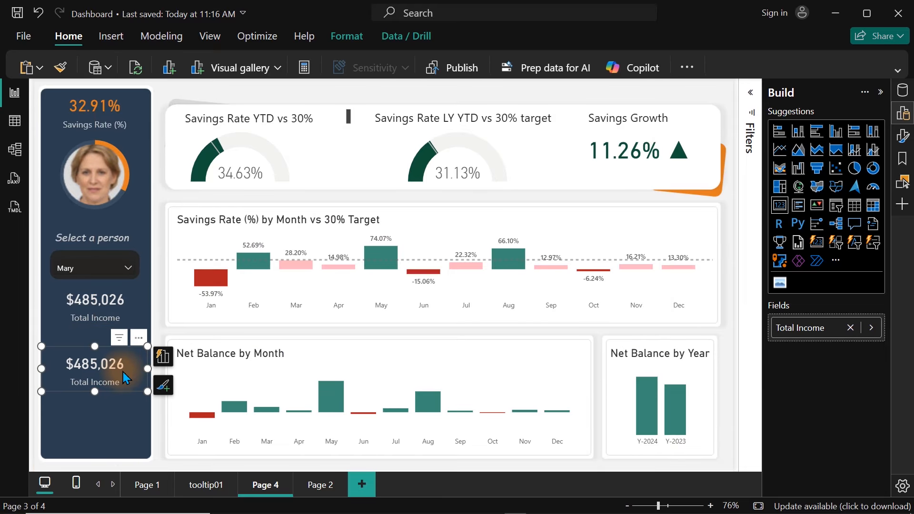
key(ctrl+v)
drag(123, 372, 122, 424)
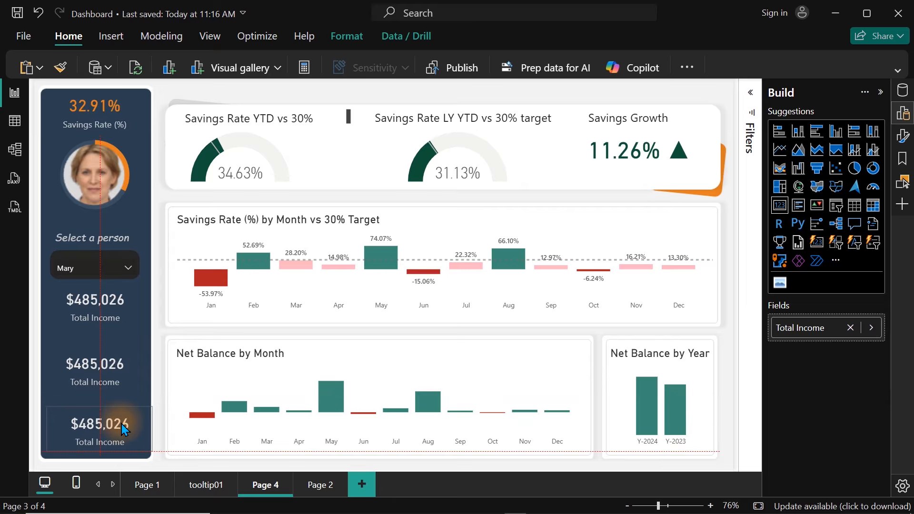
Select the three Total Income cards in the sidebar and align them with each other by their centers
ctrl+click(107, 388)
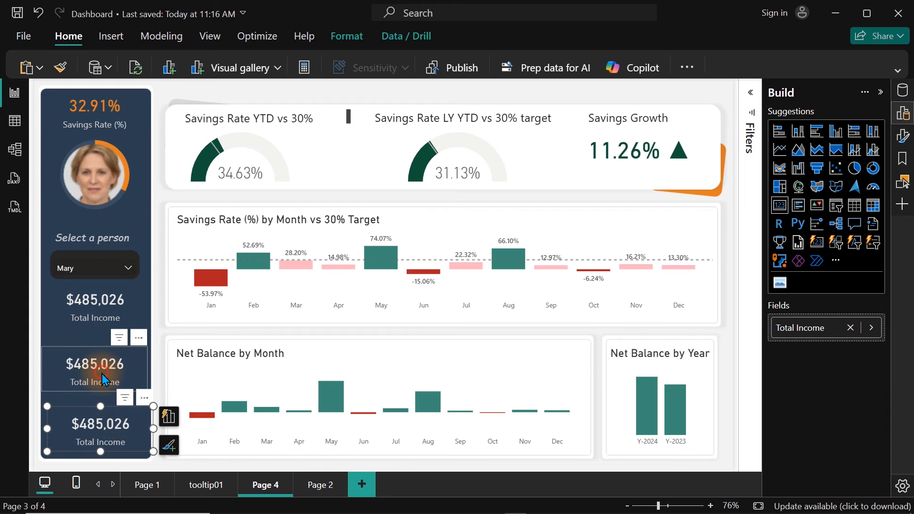
ctrl+click(113, 300)
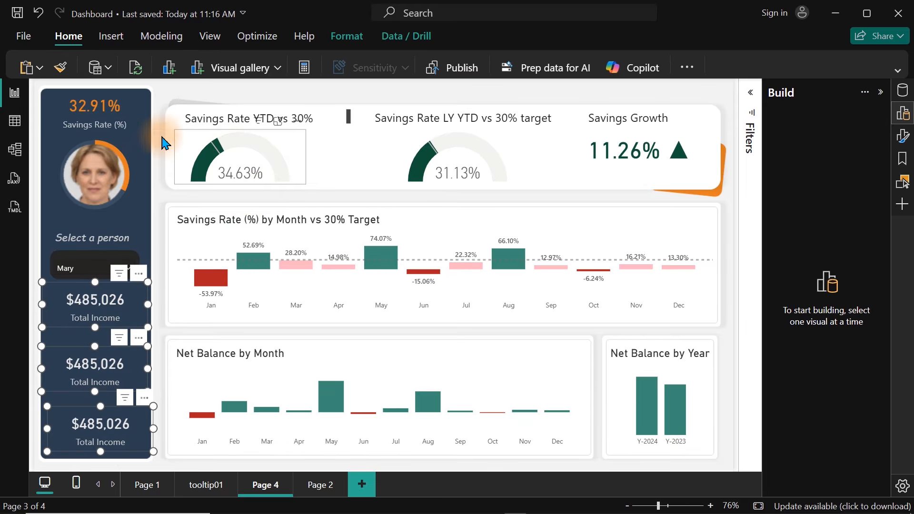
click(346, 36)
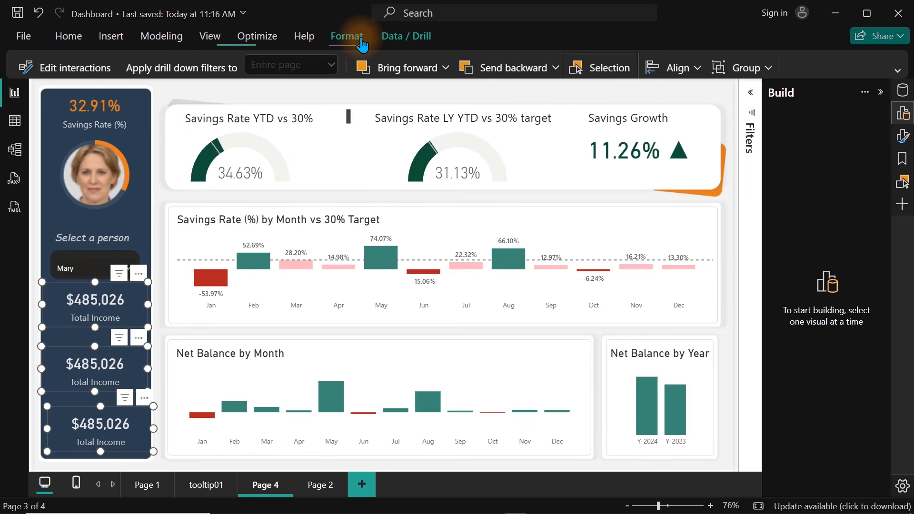
click(685, 66)
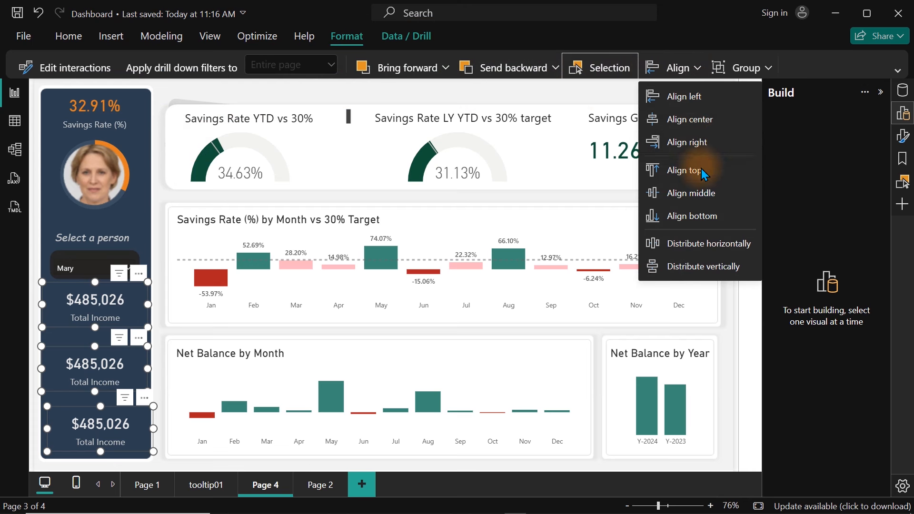
click(697, 192)
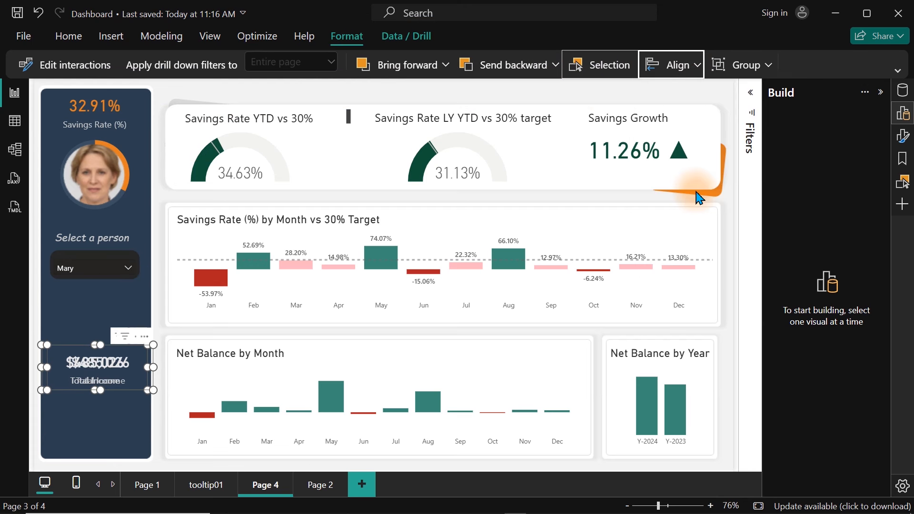
click(695, 76)
click(699, 115)
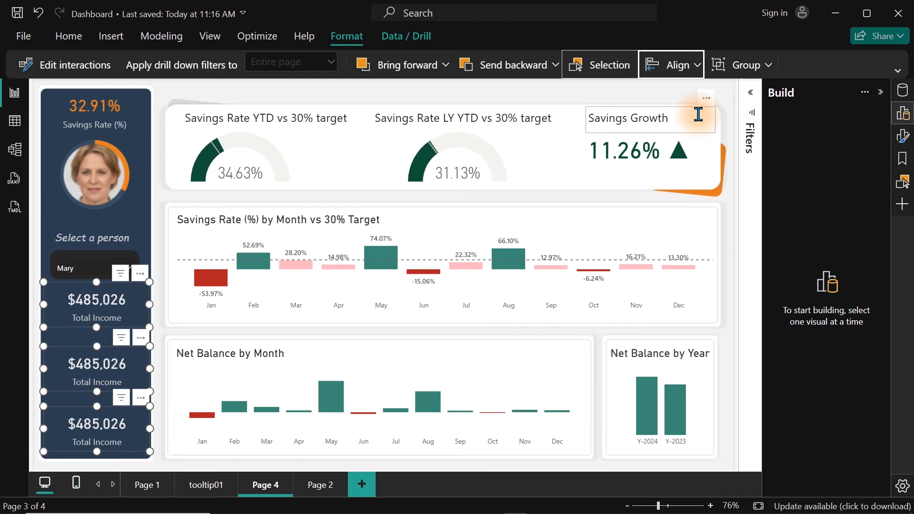
Distribute the three aligned sidebar cards evenly, both horizontally and vertically, and clear the selection
click(682, 71)
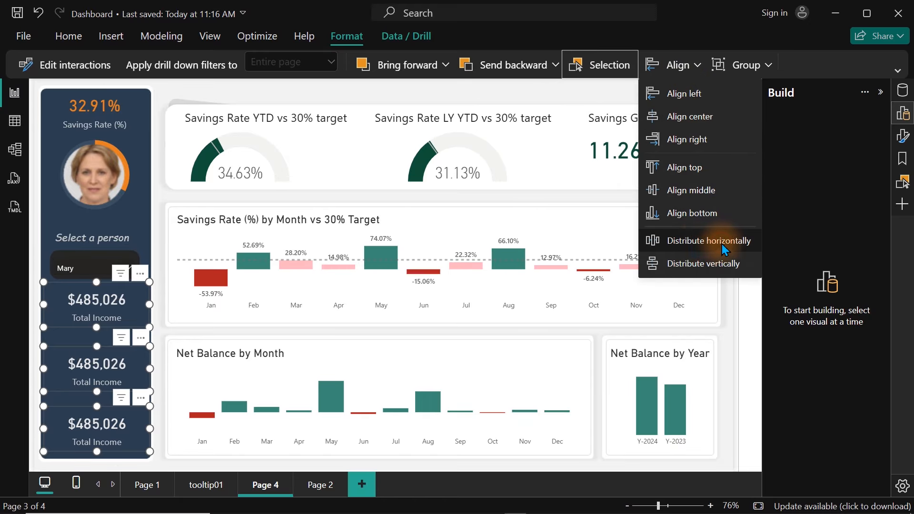
click(721, 244)
click(688, 71)
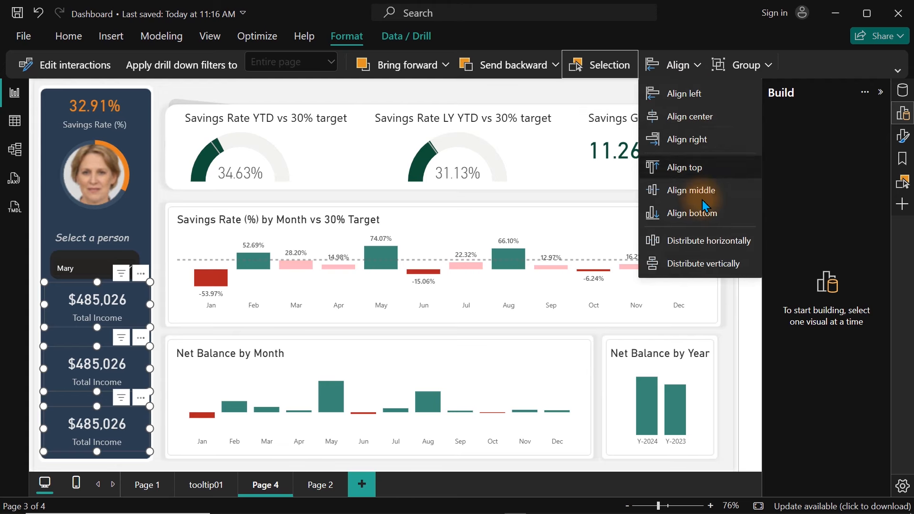
click(710, 261)
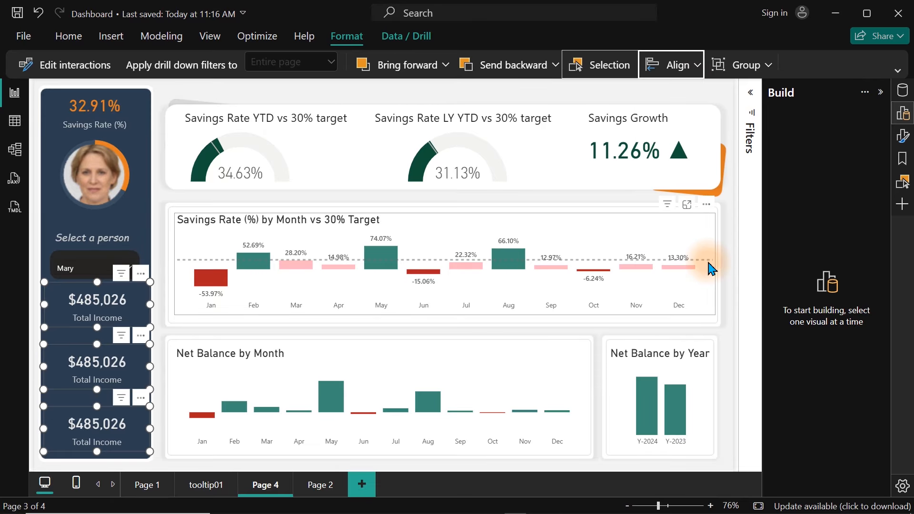
click(244, 93)
Replace the middle sidebar card's field with the Total Expenses measure
click(113, 367)
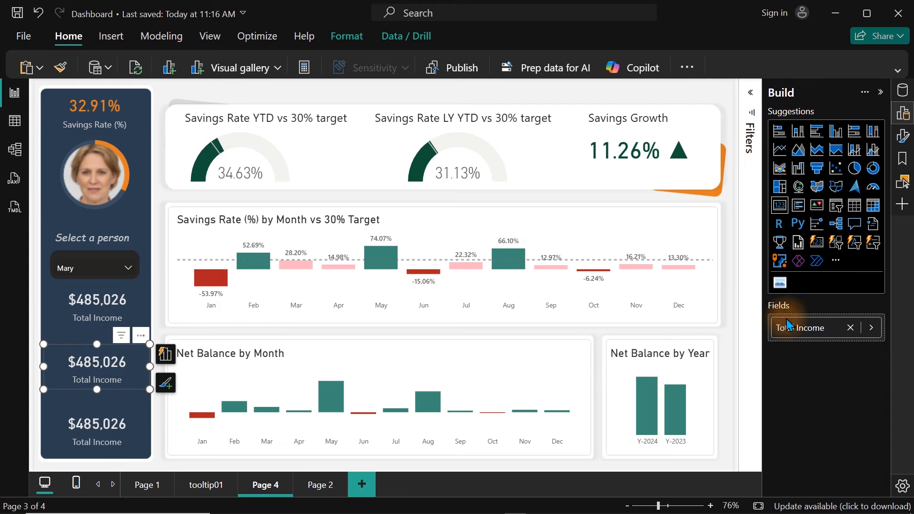
click(872, 328)
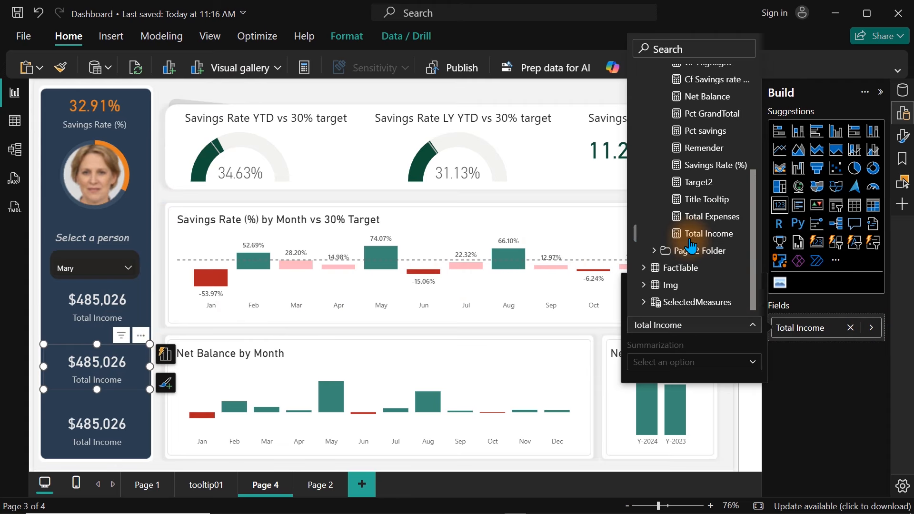
text(exp)
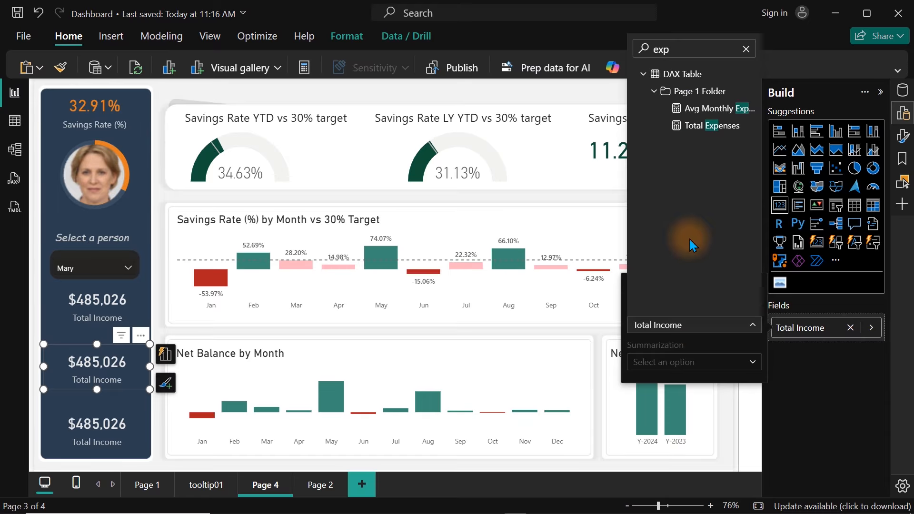
click(696, 127)
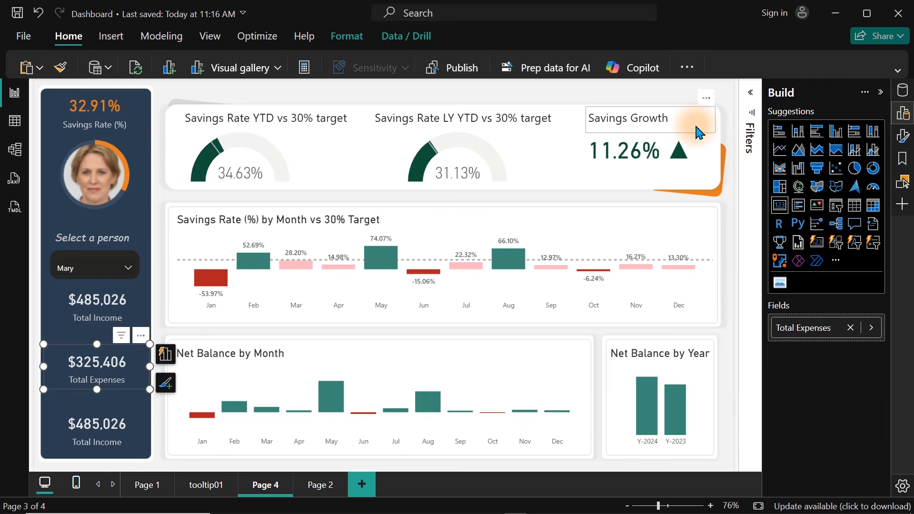
Replace the lowest sidebar card's field with the Net Balance measure and close the visual building pane
click(98, 431)
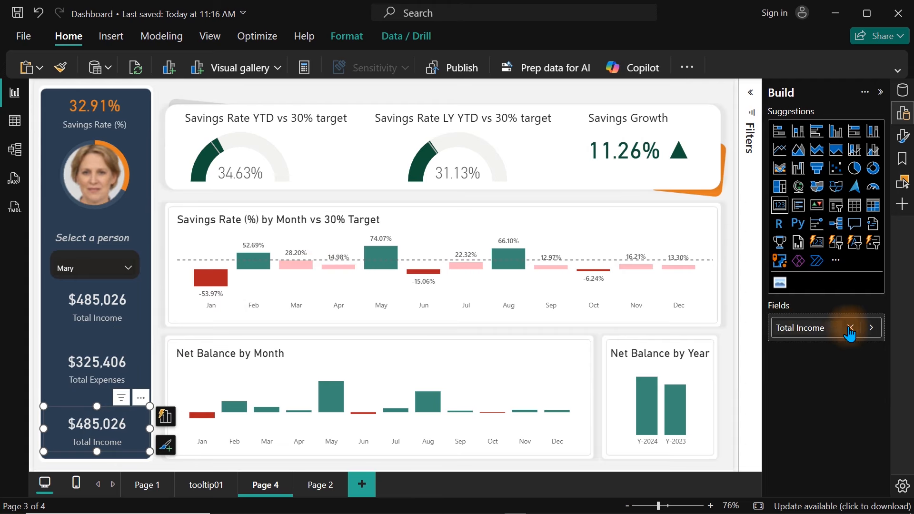
click(870, 327)
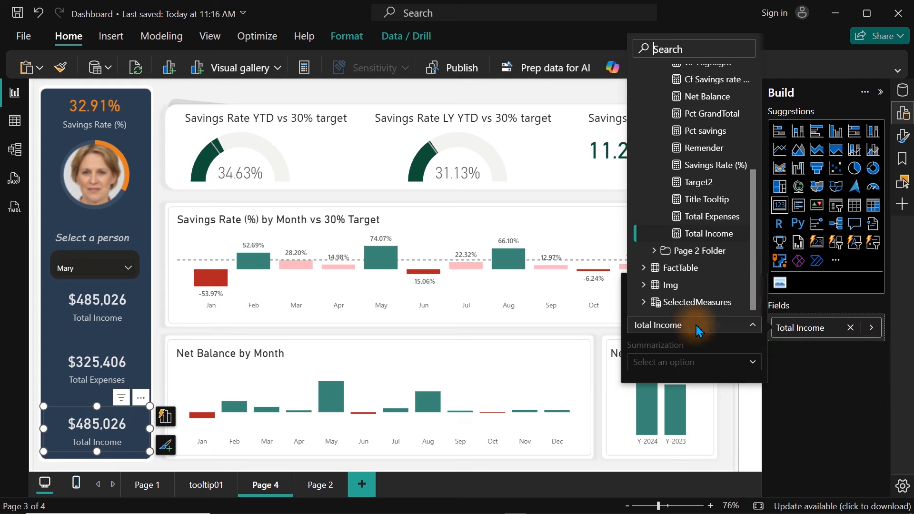
text(bal)
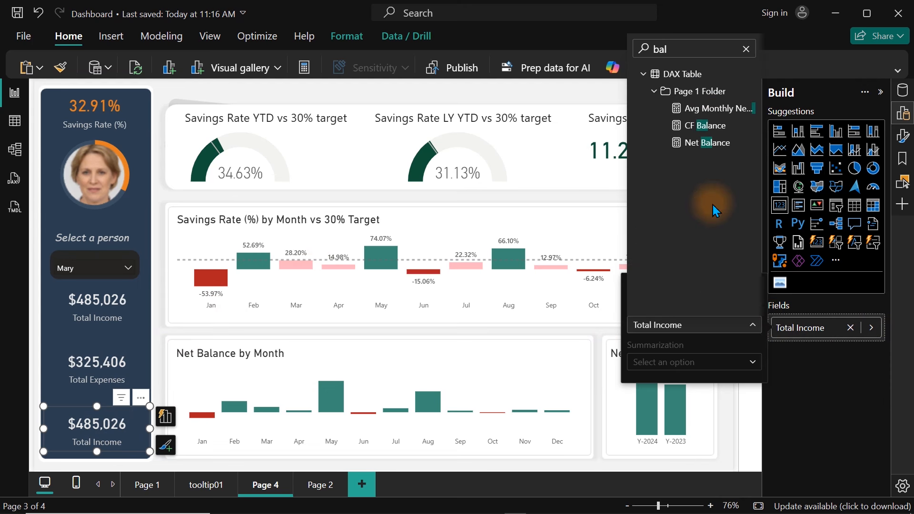
click(704, 142)
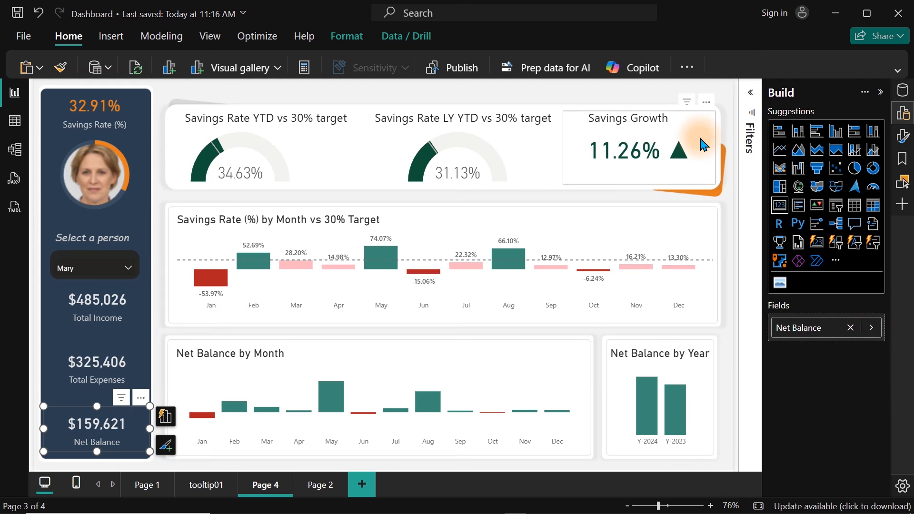
click(468, 96)
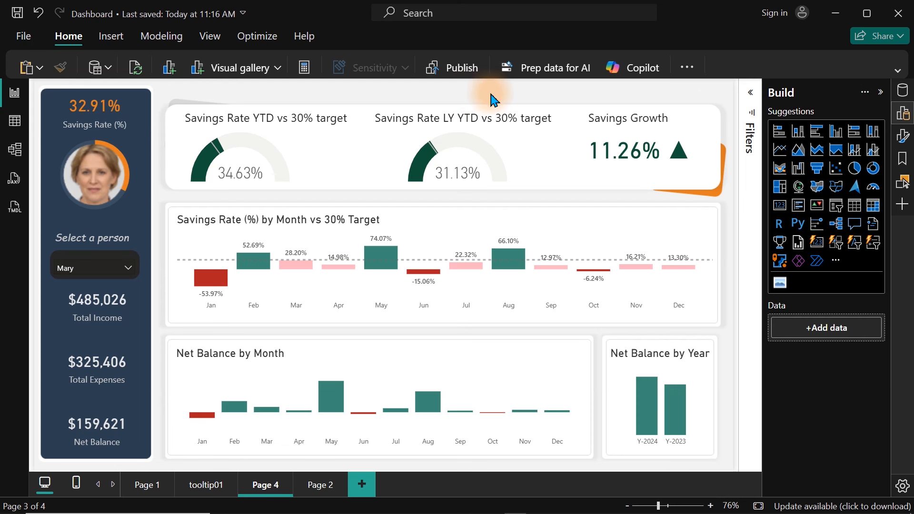
click(903, 114)
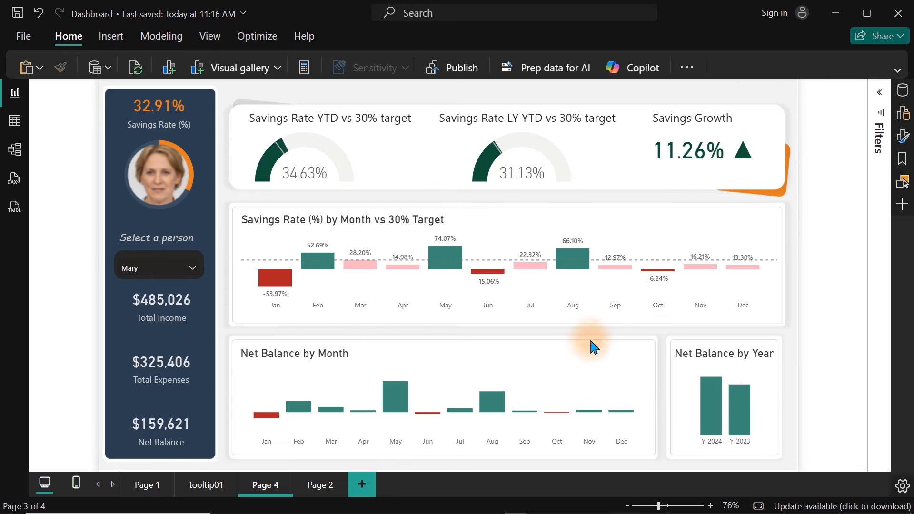
Turn on data labels for the Net Balance by Month column chart
click(573, 372)
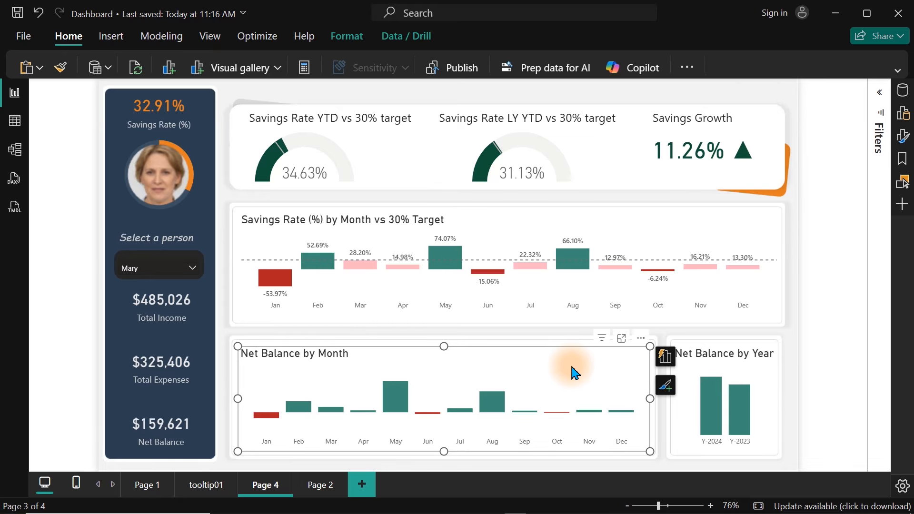
click(902, 137)
click(873, 442)
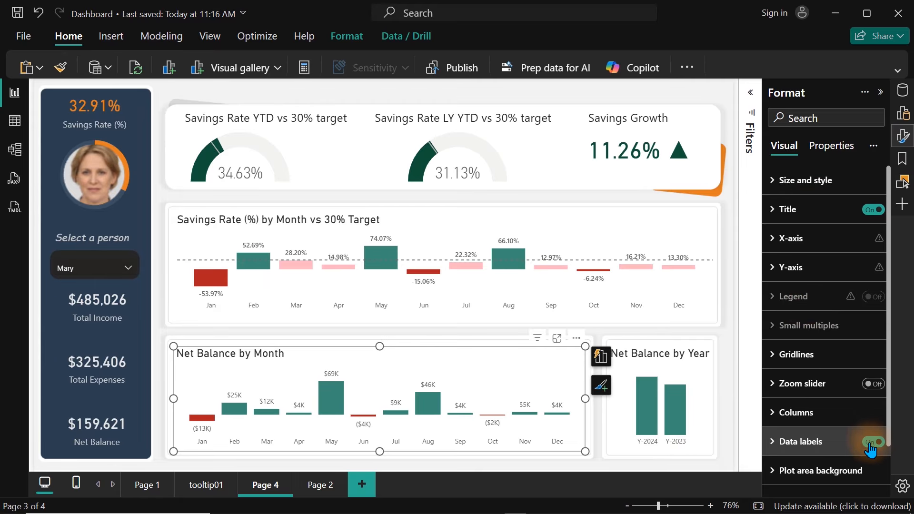
Set the data label value font of the Net Balance by Month chart to Segoe UI Semibold
click(809, 443)
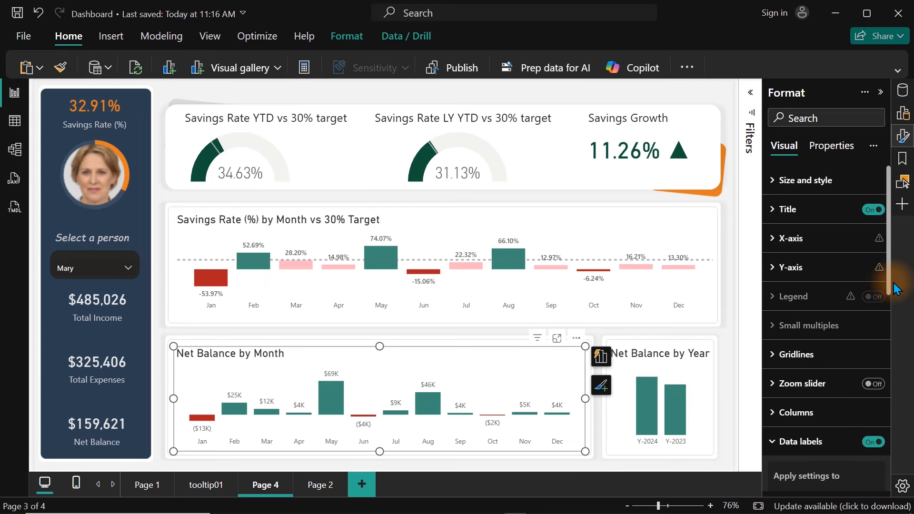
scroll(888, 273, down, 5)
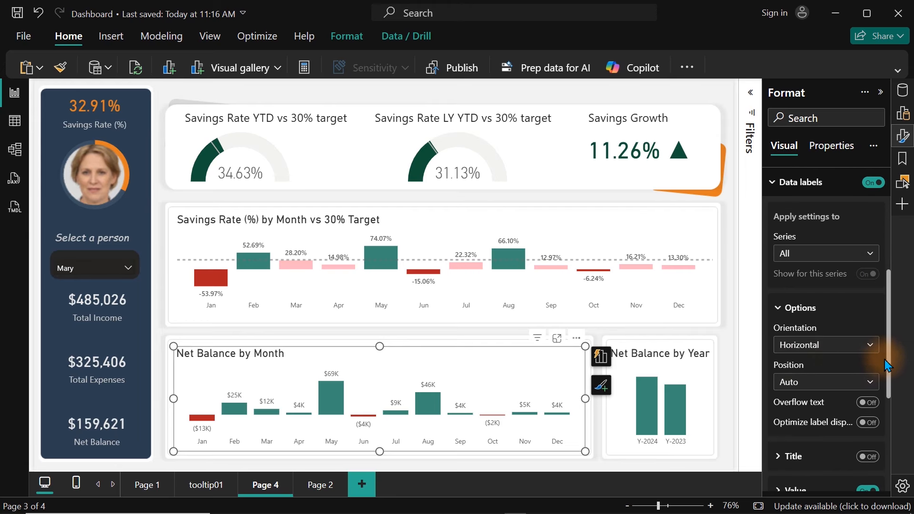
drag(888, 359, 883, 419)
click(793, 337)
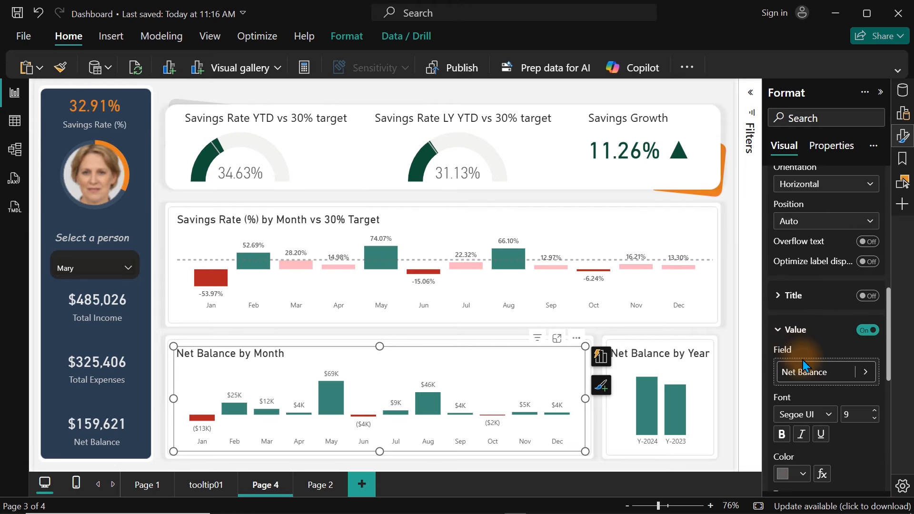
click(813, 414)
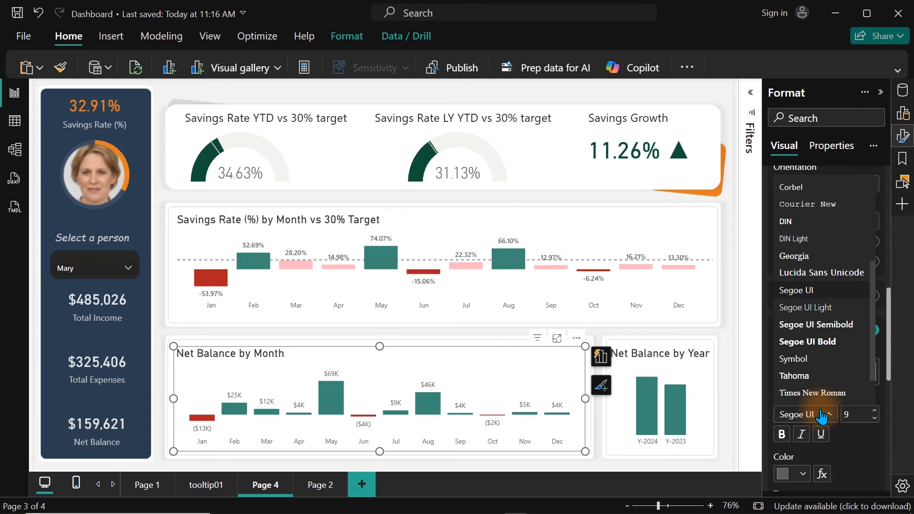
click(816, 343)
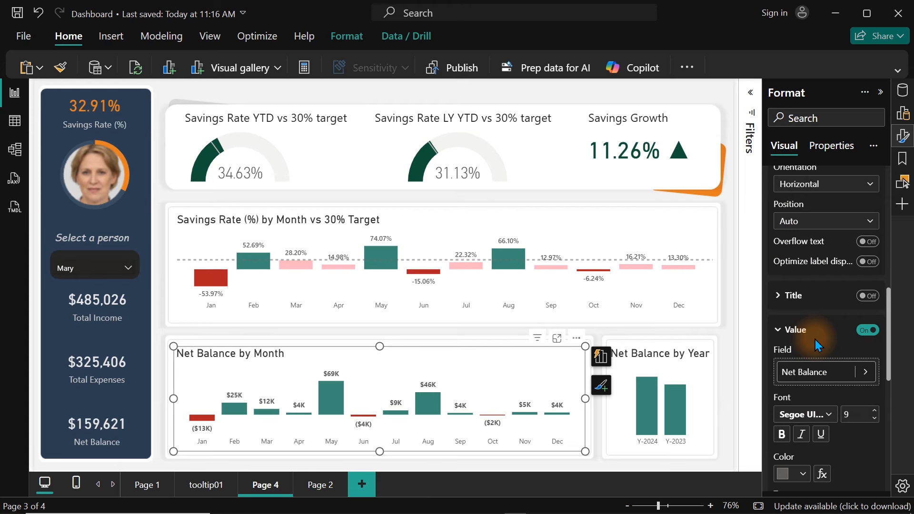
click(824, 414)
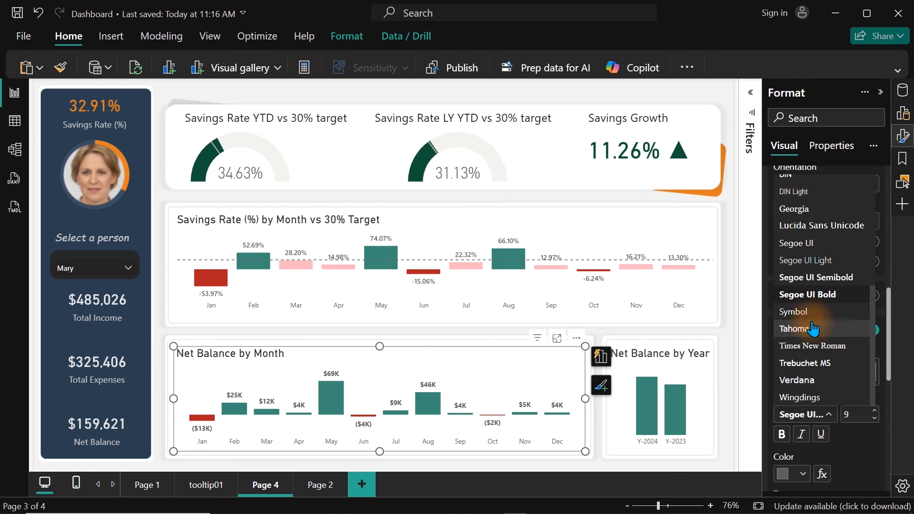
click(816, 280)
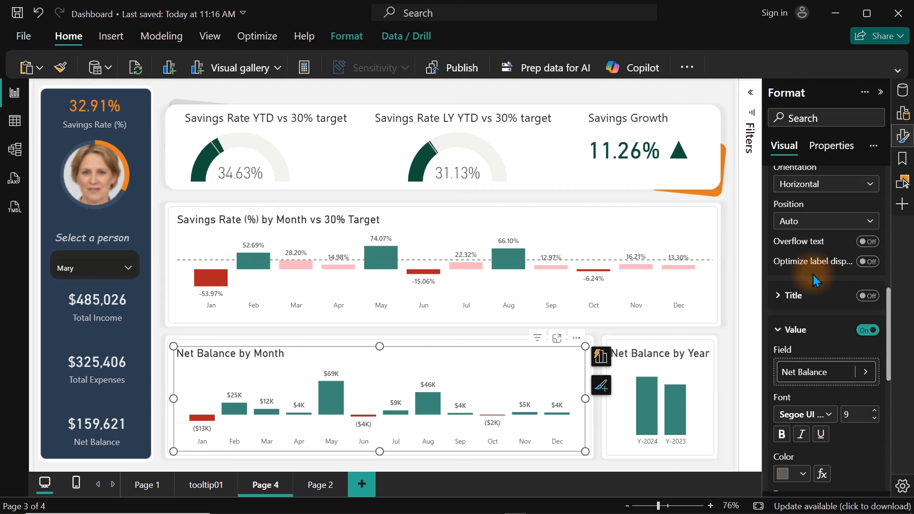
click(516, 355)
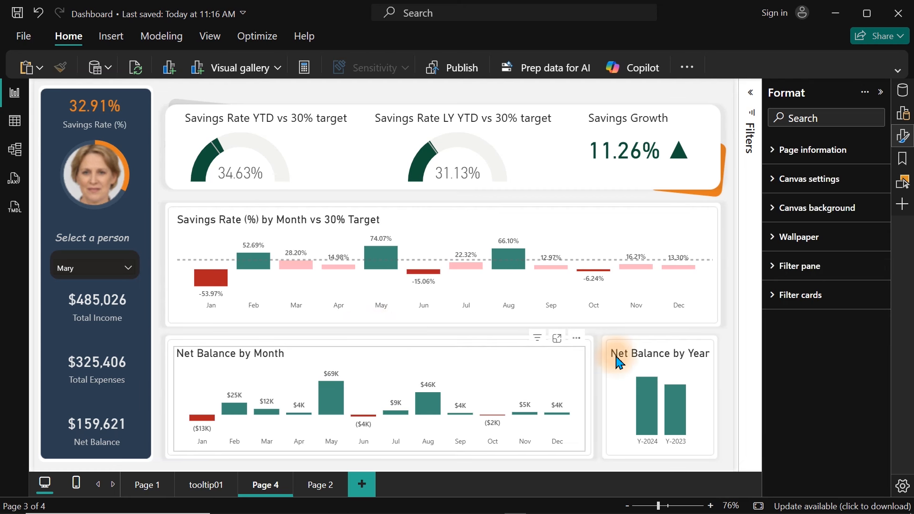
Turn on data labels for the Net Balance by Year chart and set their value font to Segoe UI Semibold
click(673, 370)
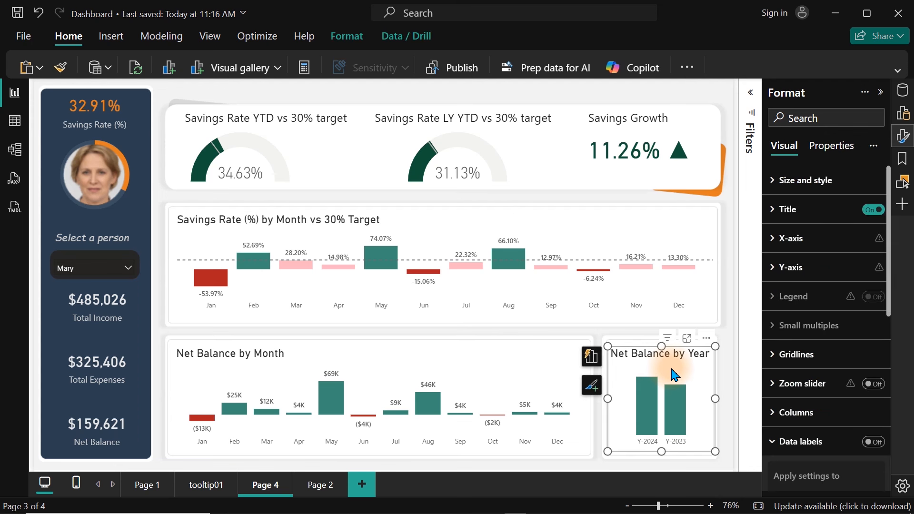
click(873, 443)
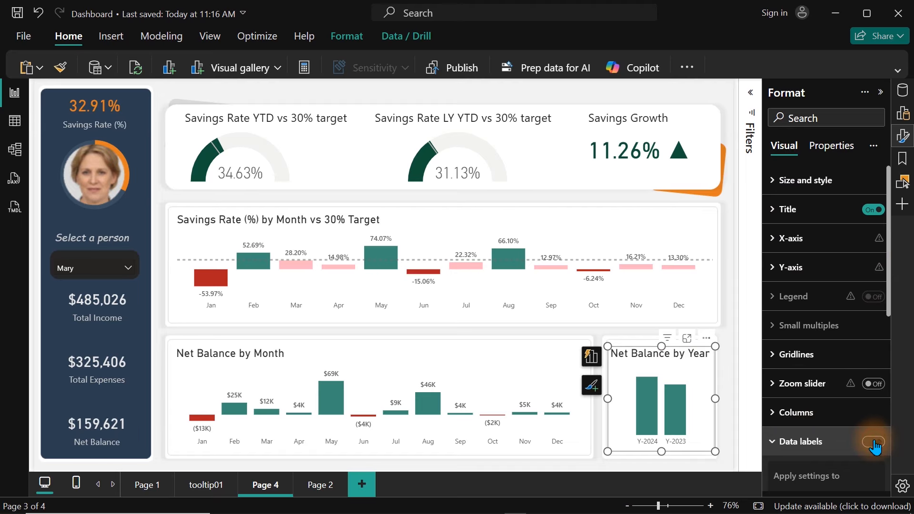
drag(888, 228, 886, 432)
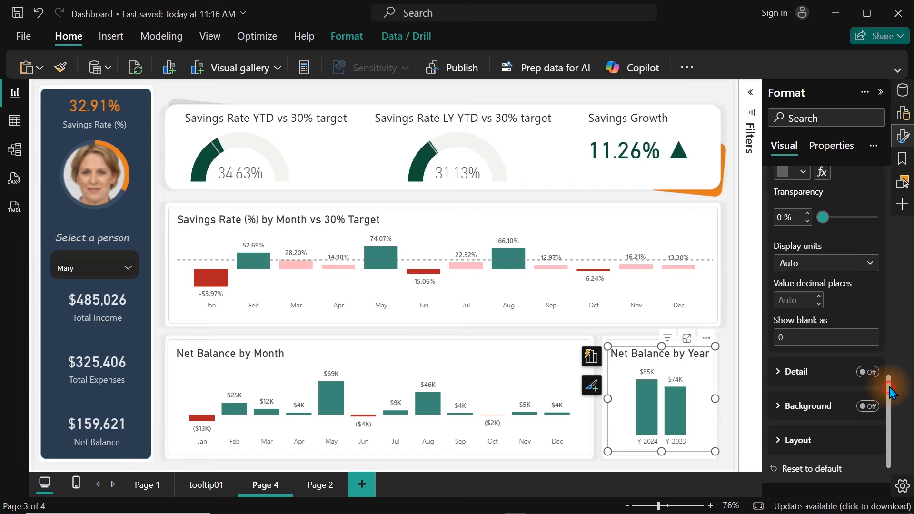
scroll(889, 390, up, 5)
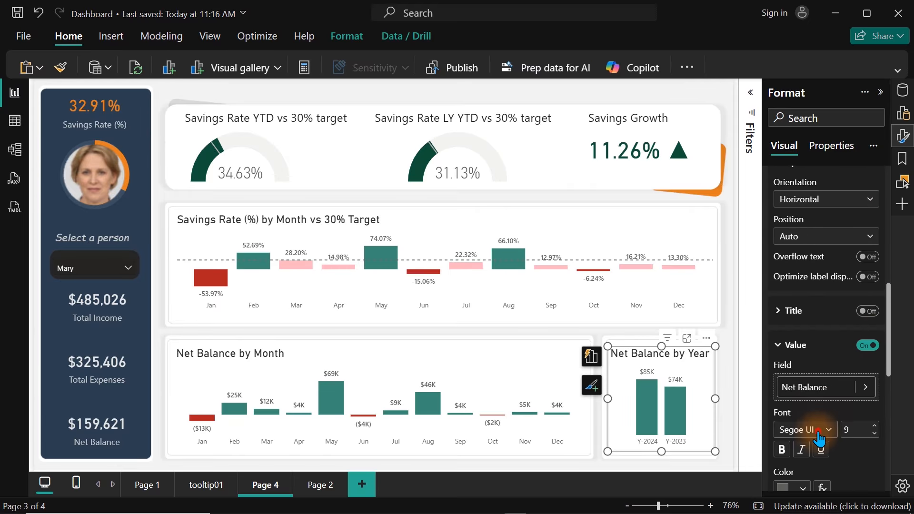
click(819, 433)
click(786, 353)
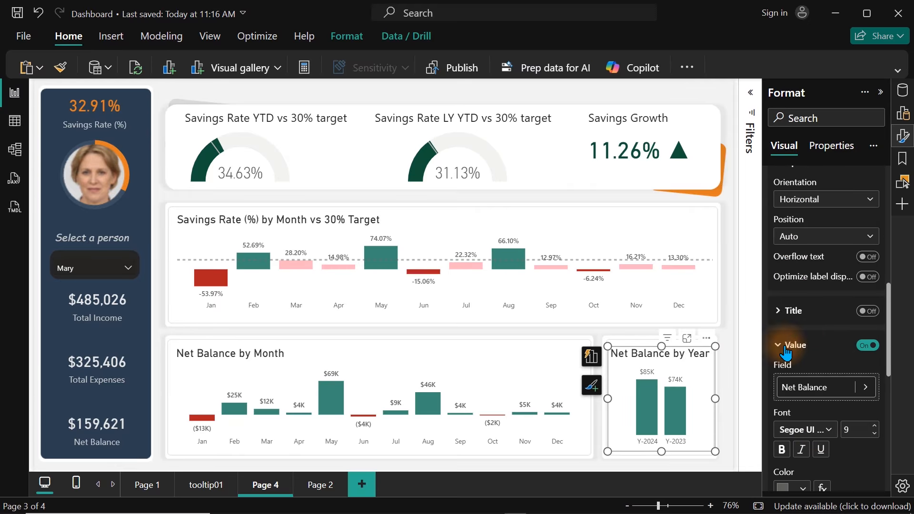
mouse_move(477, 512)
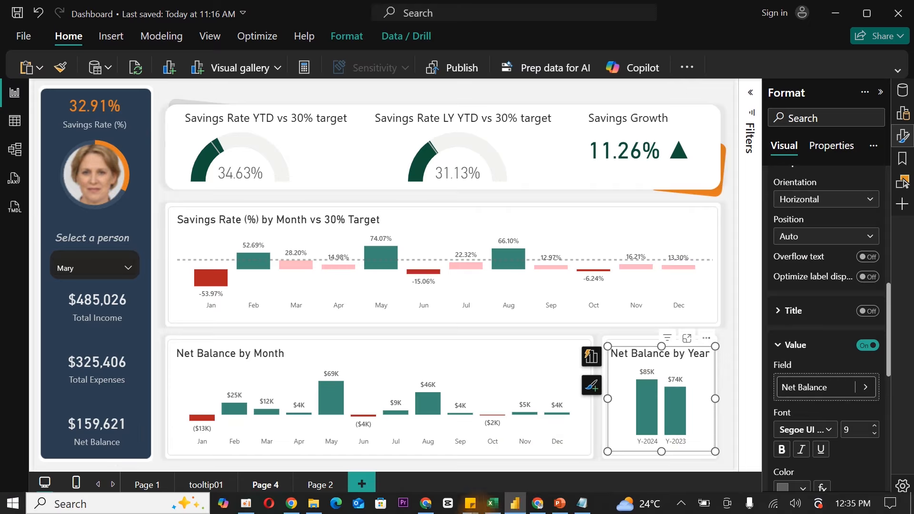
Switch to PowerPoint, copy the dark blue sidebar shape's fill colour code #2C3E50, and return to the Power BI dashboard
click(560, 506)
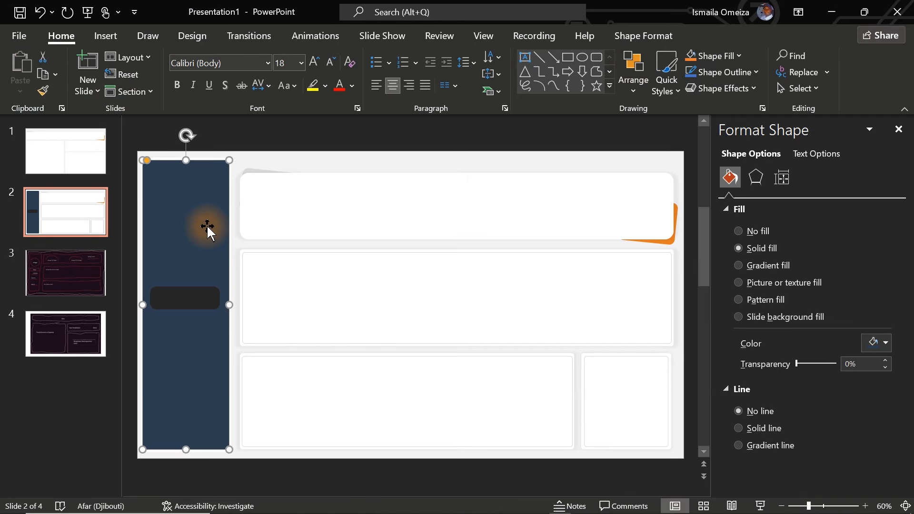
click(876, 343)
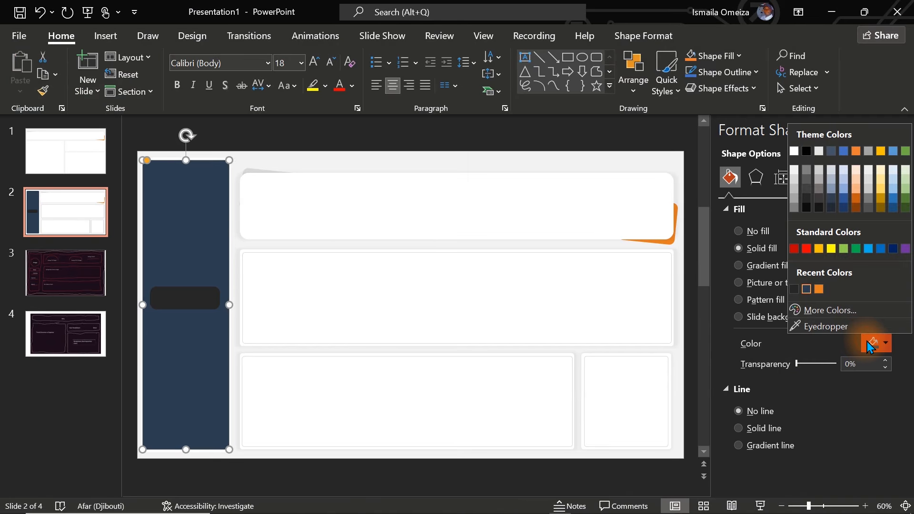
click(857, 310)
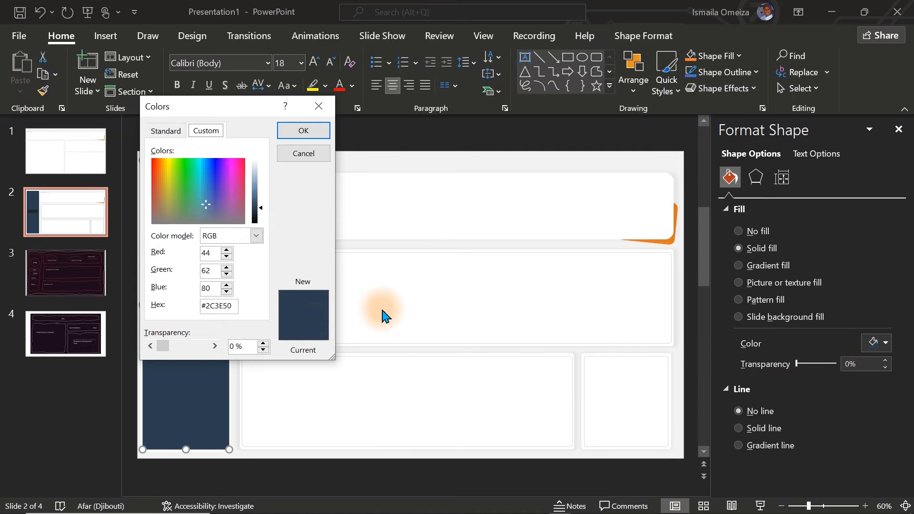
double_click(230, 301)
key(ctrl+c)
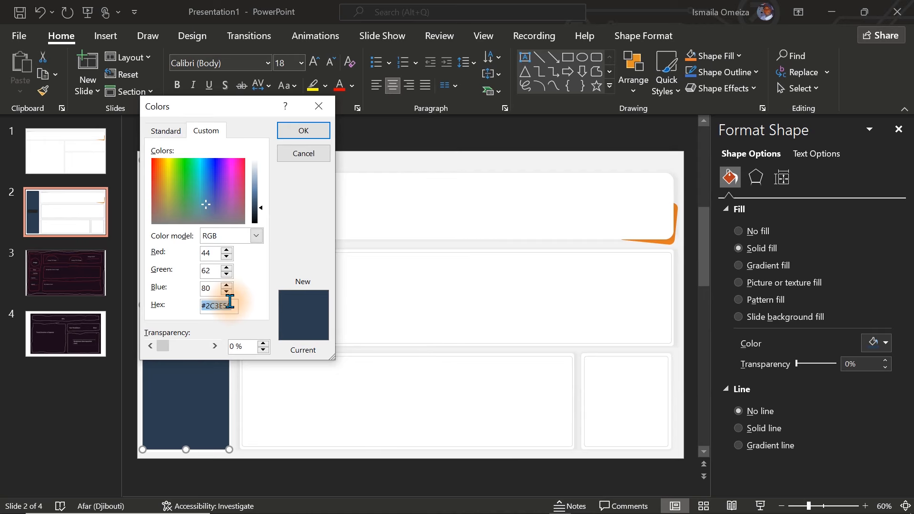
click(312, 157)
click(842, 5)
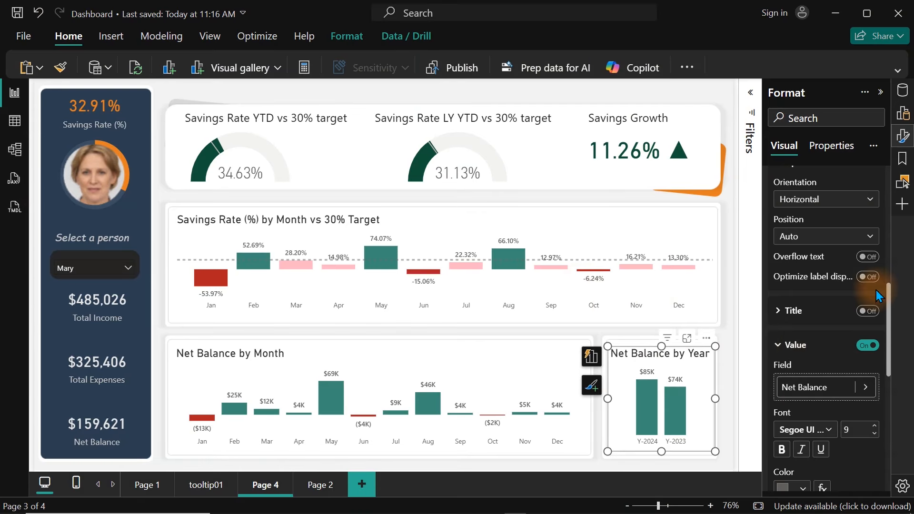
Replace the Net Balance by Year chart's conditional column colour with the solid colour #2C3E50
click(905, 143)
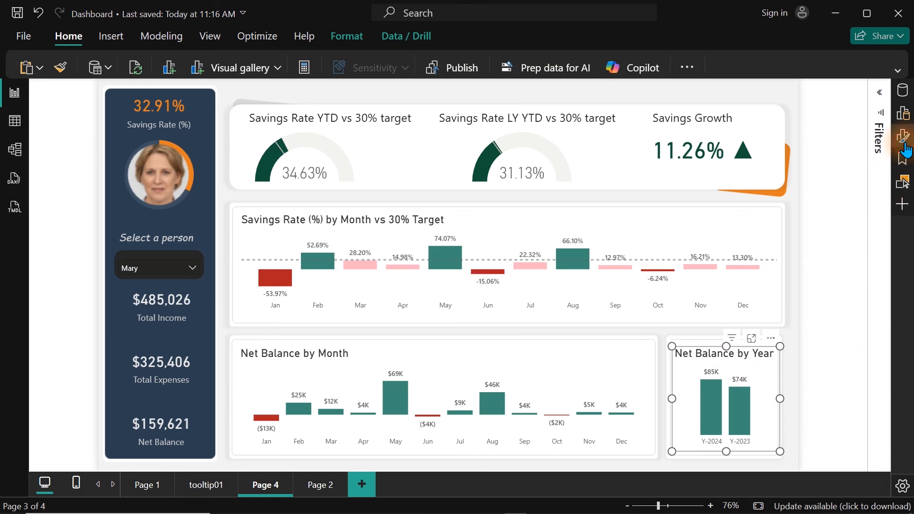
click(904, 145)
click(805, 413)
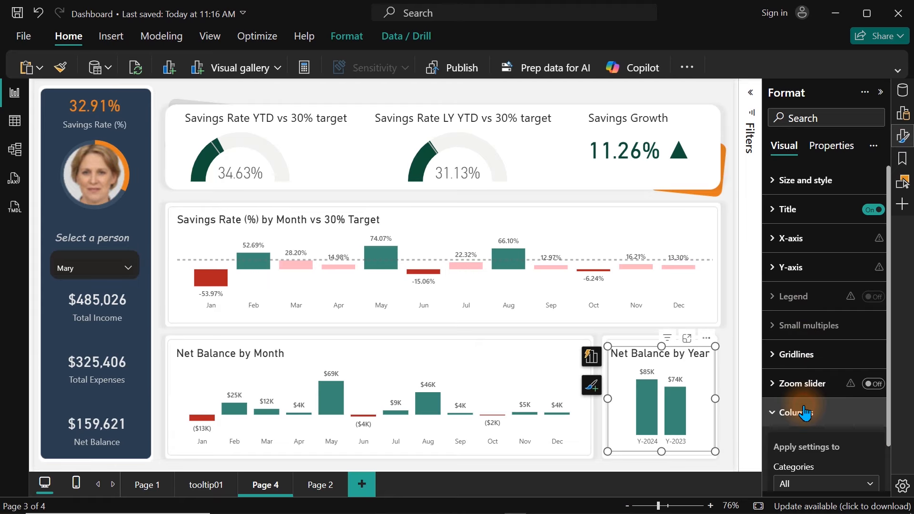
drag(888, 308, 899, 417)
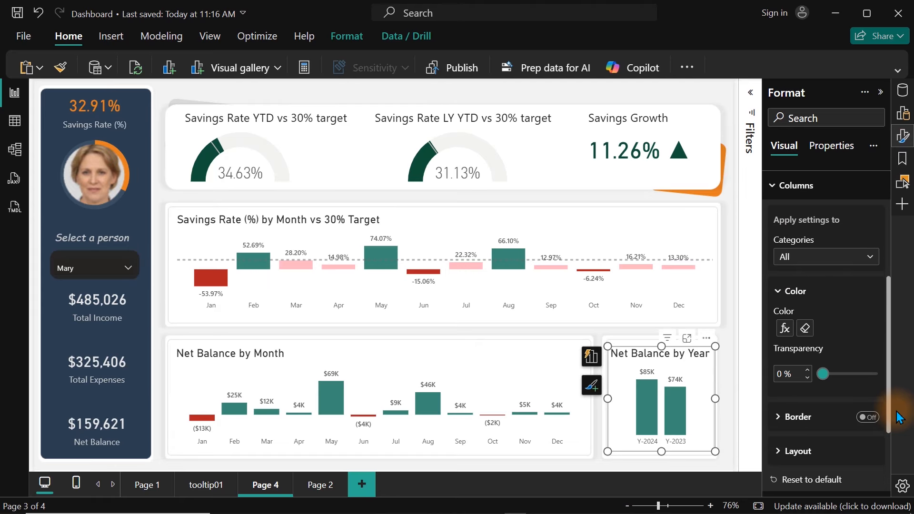
click(799, 332)
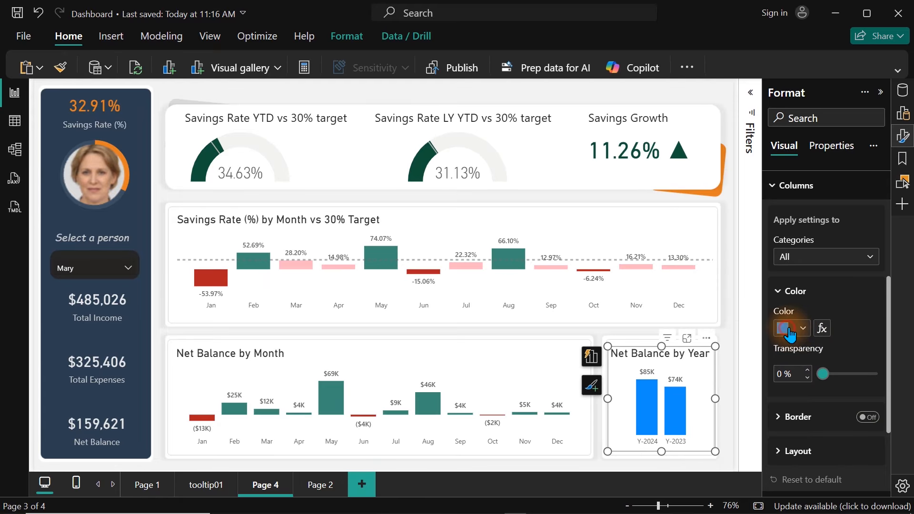
click(789, 330)
click(740, 296)
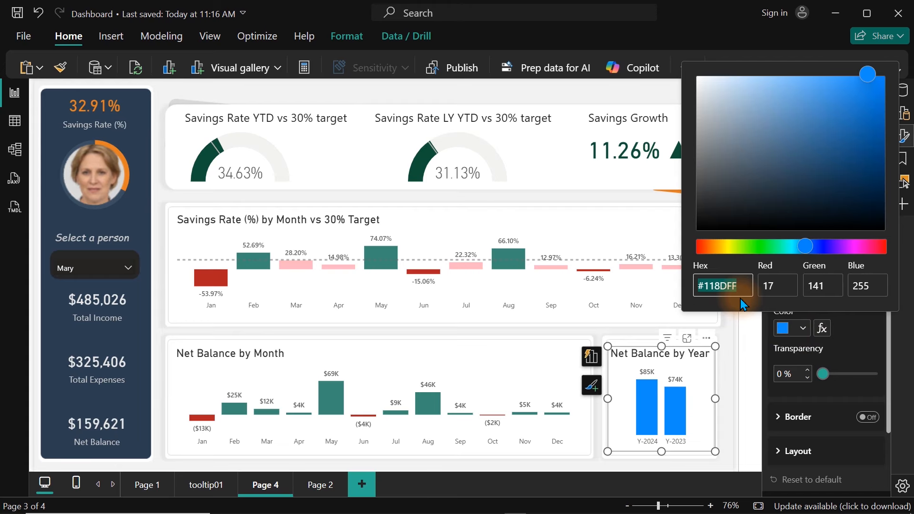
key(ctrl+v)
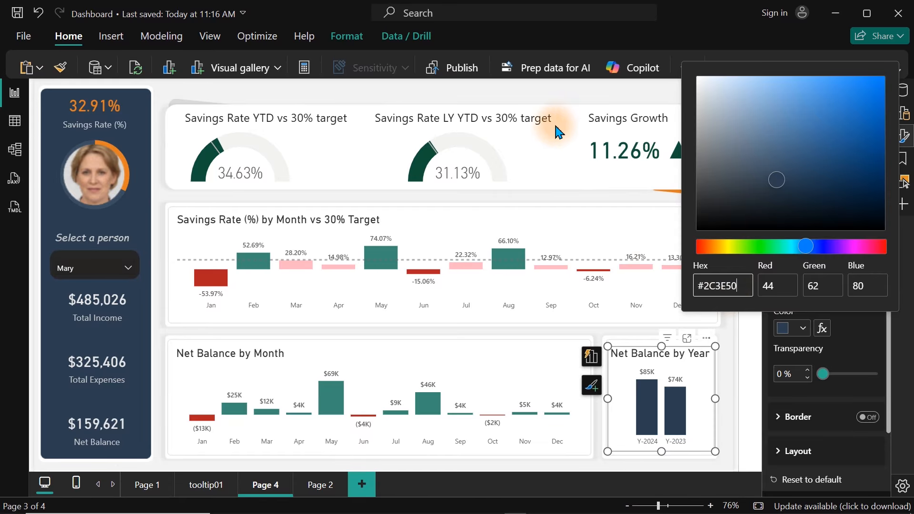
click(575, 95)
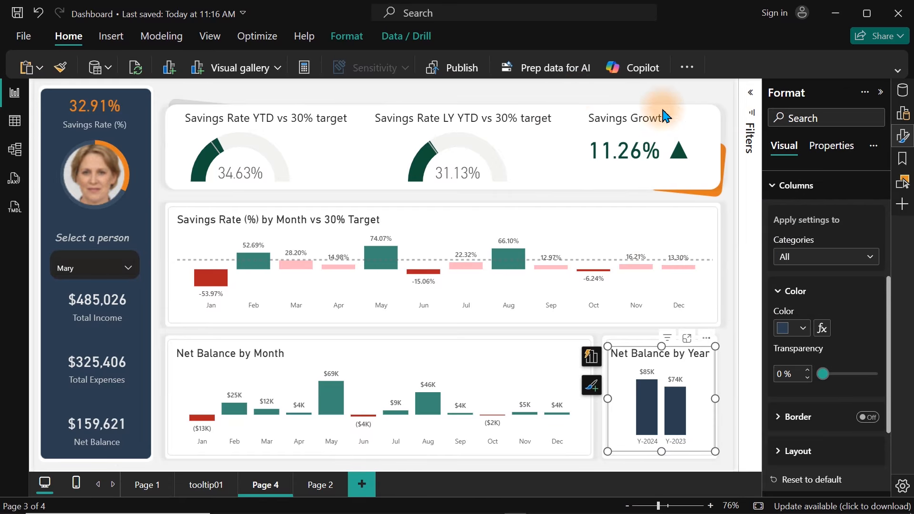
click(902, 136)
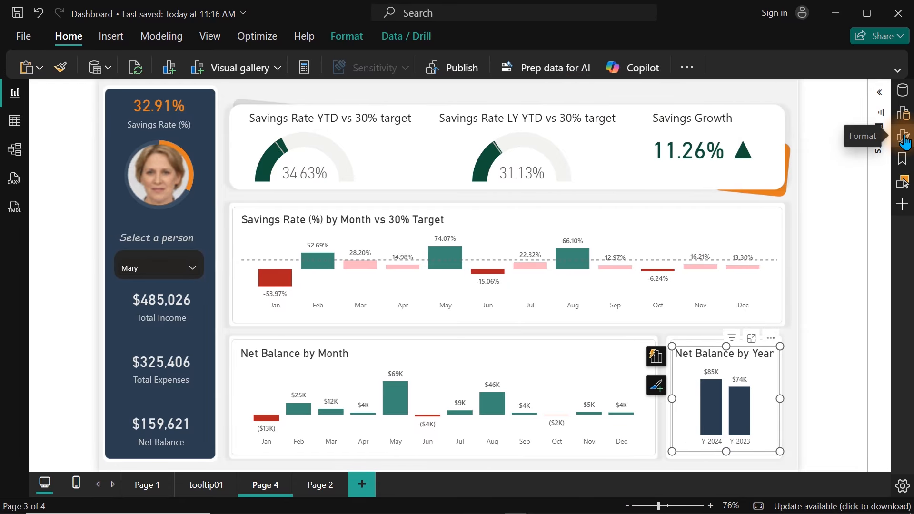
click(723, 97)
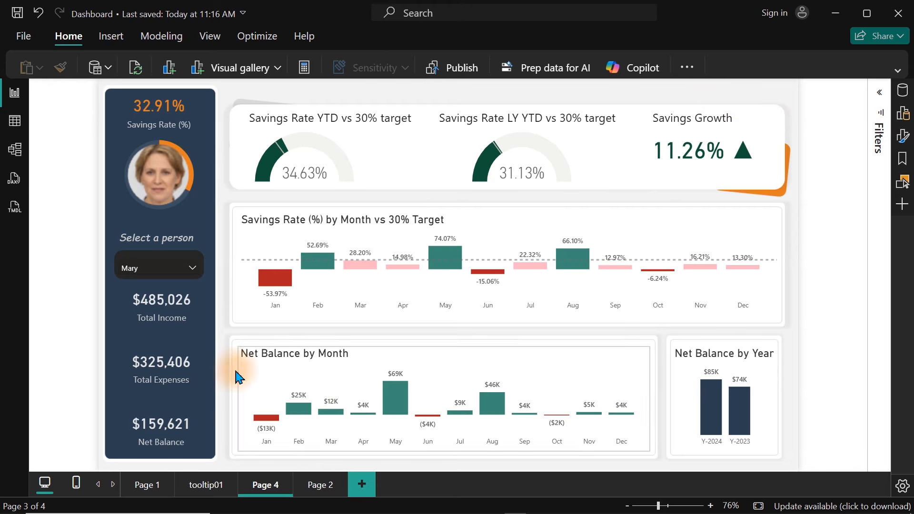
Copy the Family Financial Overview title text box from Page 1 to Page 4 and place it above the savings rate gauges
click(146, 487)
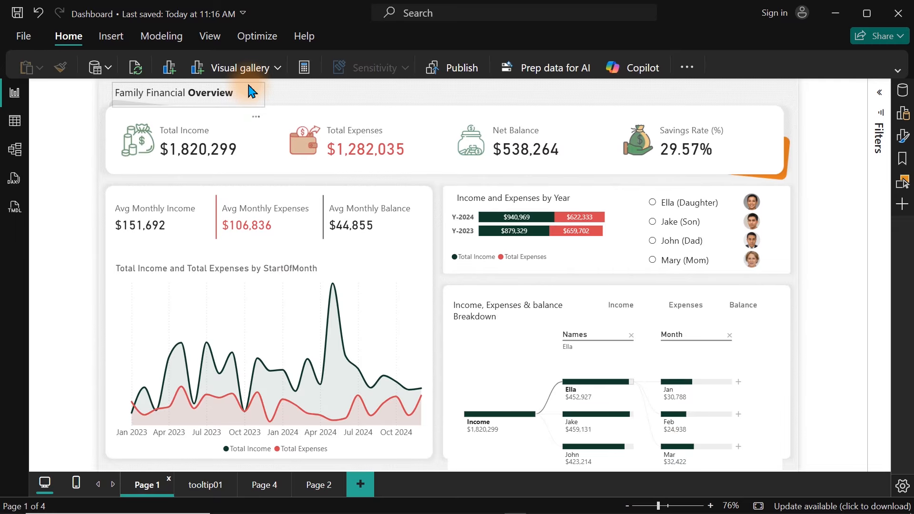
click(252, 92)
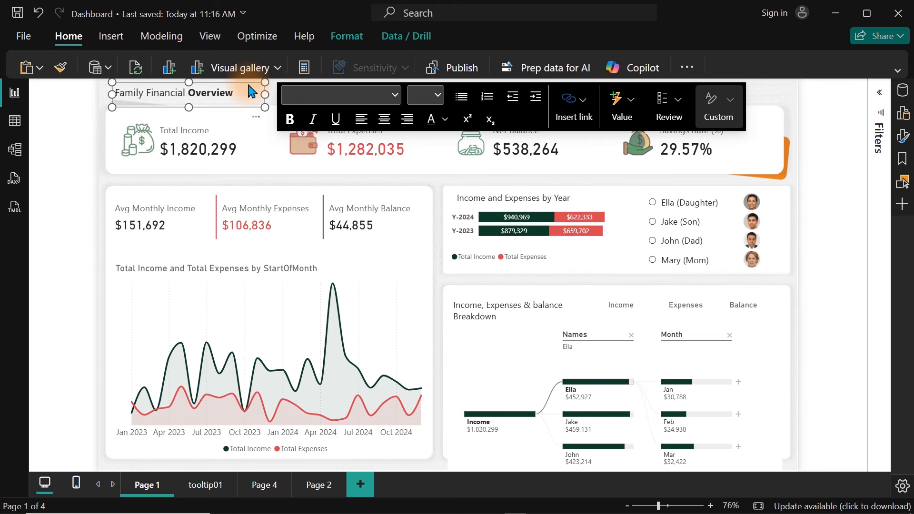
click(262, 487)
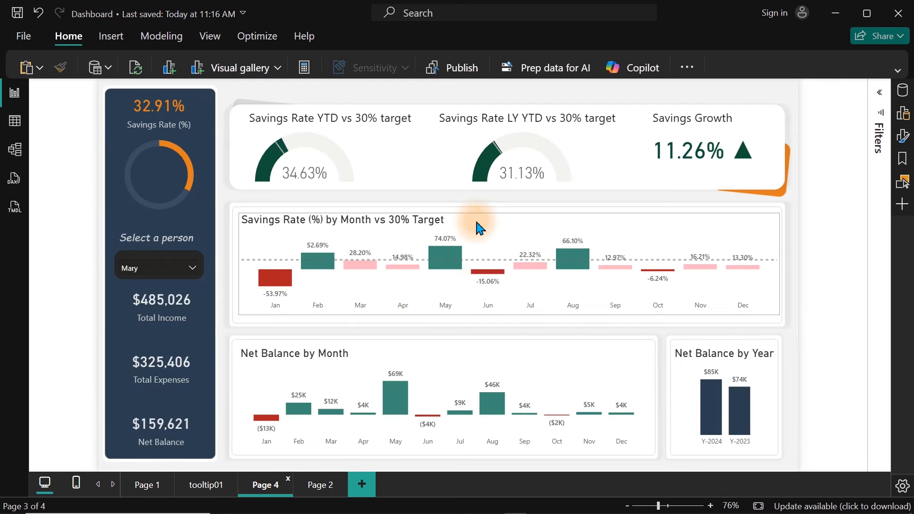
key(ctrl+v)
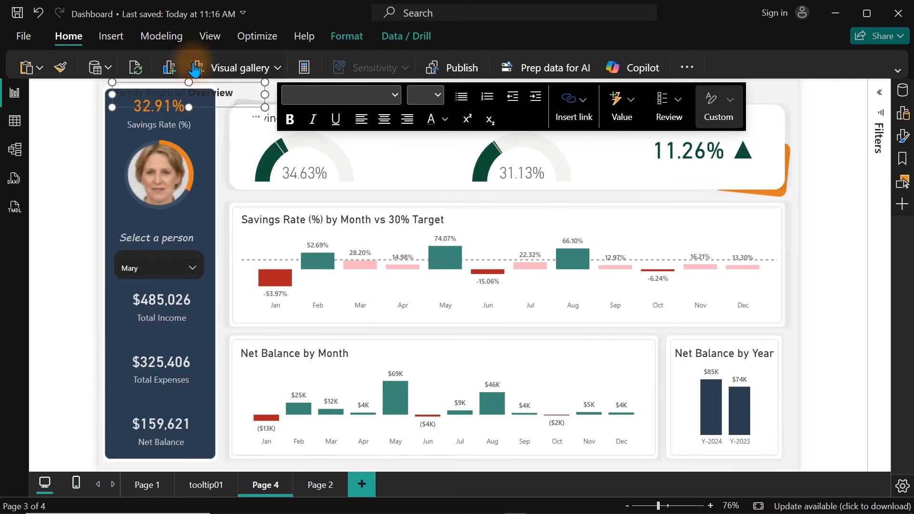
drag(256, 123, 395, 104)
Change the Page 4 title to "Savings and Balance Tracker" with only "Tracker" in bold, and save the report
click(359, 93)
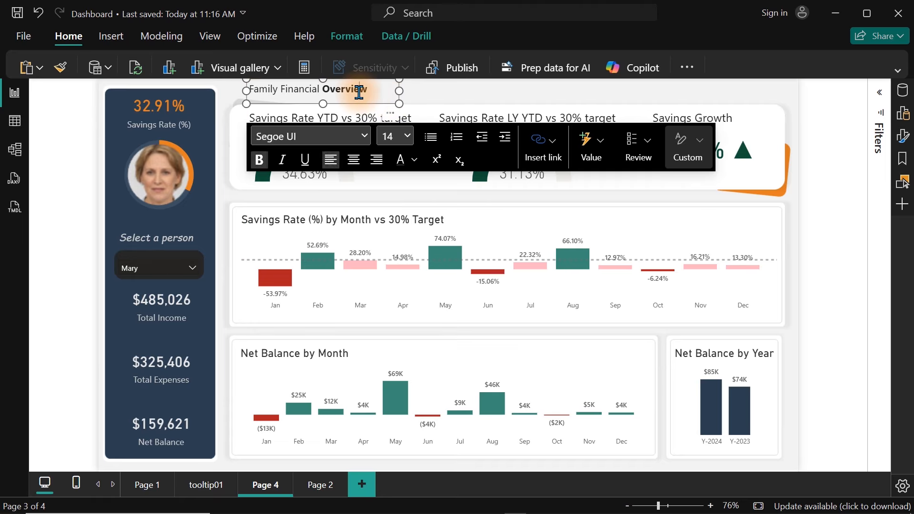
key(ctrl+a)
text(S)
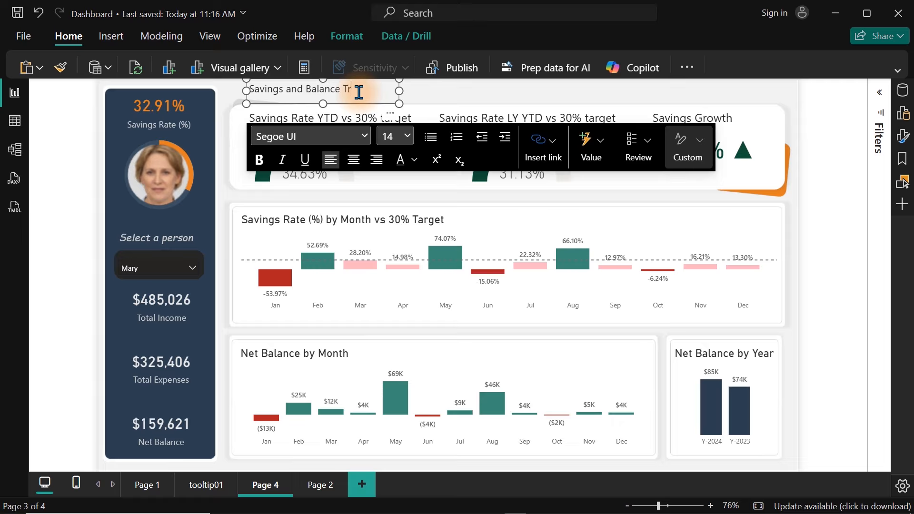
mouse_move(346, 89)
mouse_down()
mouse_move(389, 89)
mouse_move(341, 87)
mouse_up()
click(388, 89)
key(ctrl+b)
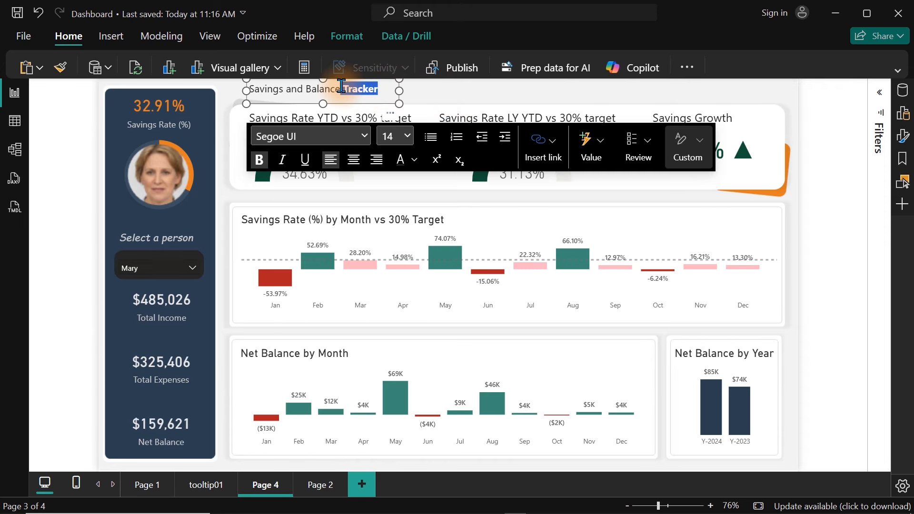
click(467, 99)
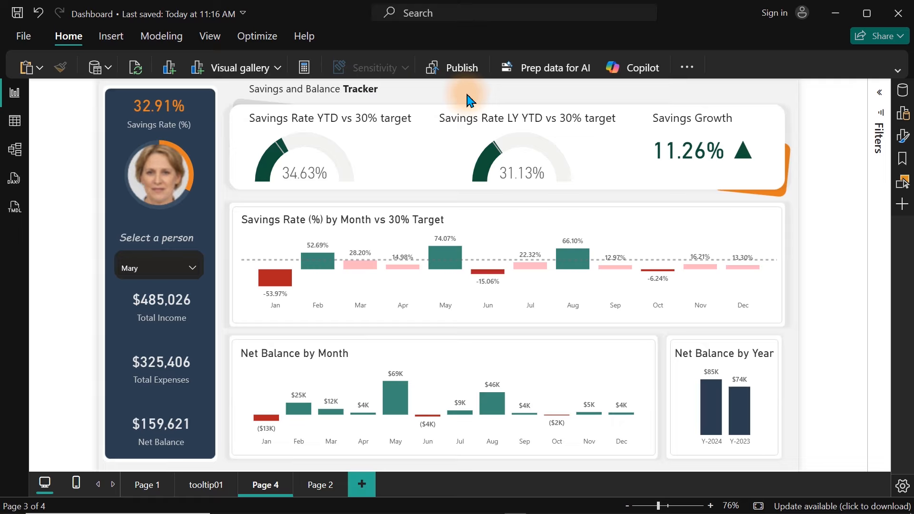
key(ctrl+s)
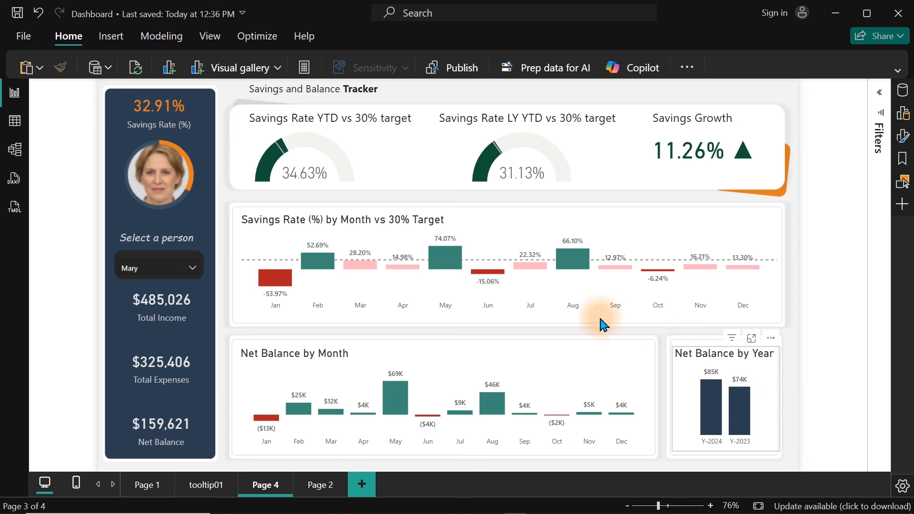
Select the second person in the sidebar slicer and slightly enlarge the Savings Rate (%) by Month chart within its panel
click(147, 267)
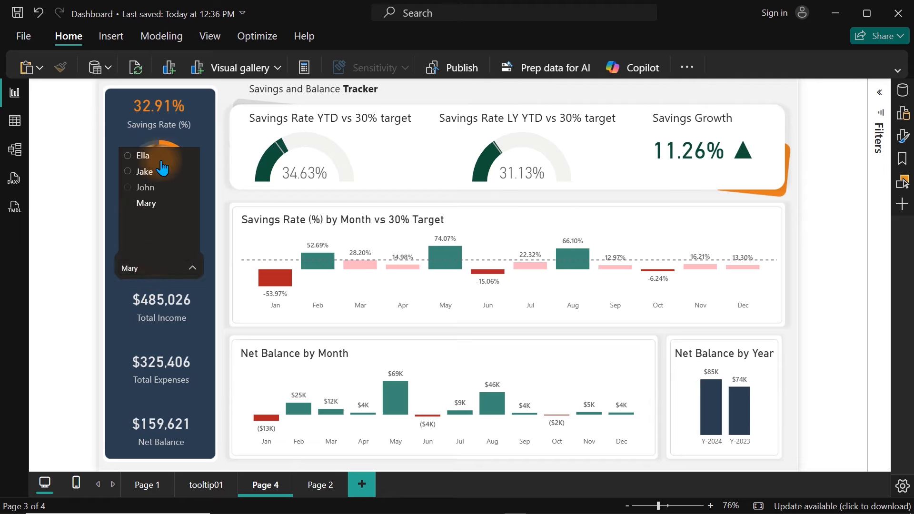
click(142, 171)
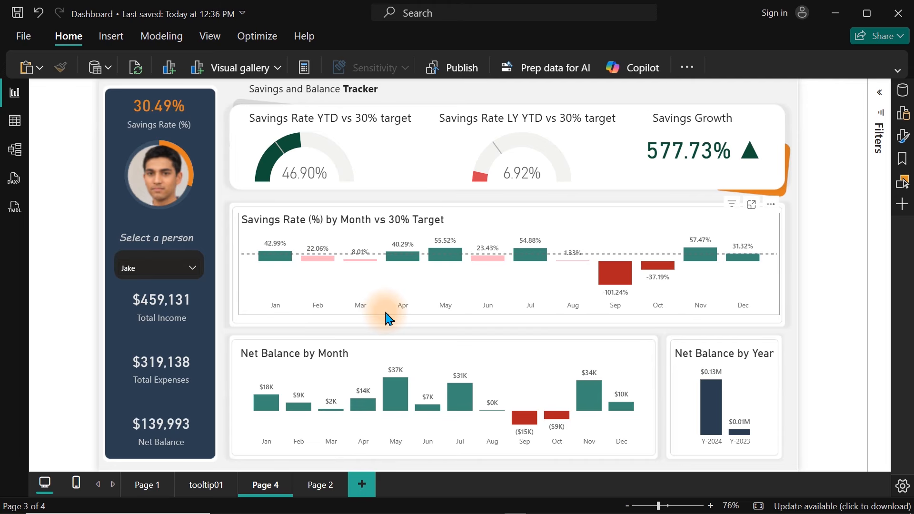
drag(389, 318, 607, 317)
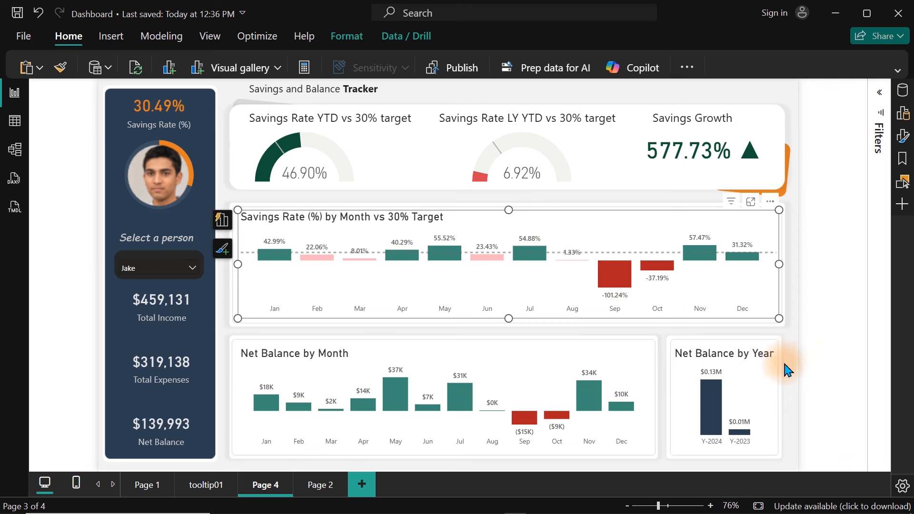
Set the display units of the Net Balance by Year chart's data label values to None
click(756, 401)
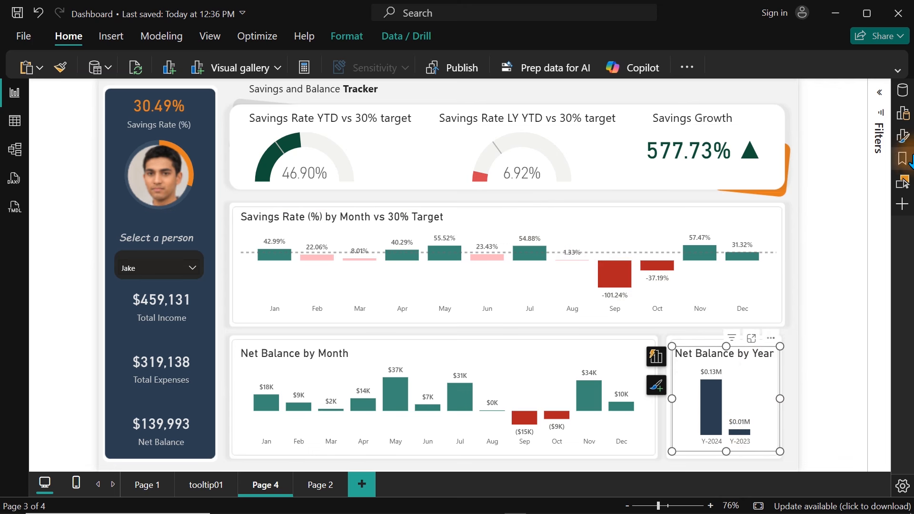
click(904, 138)
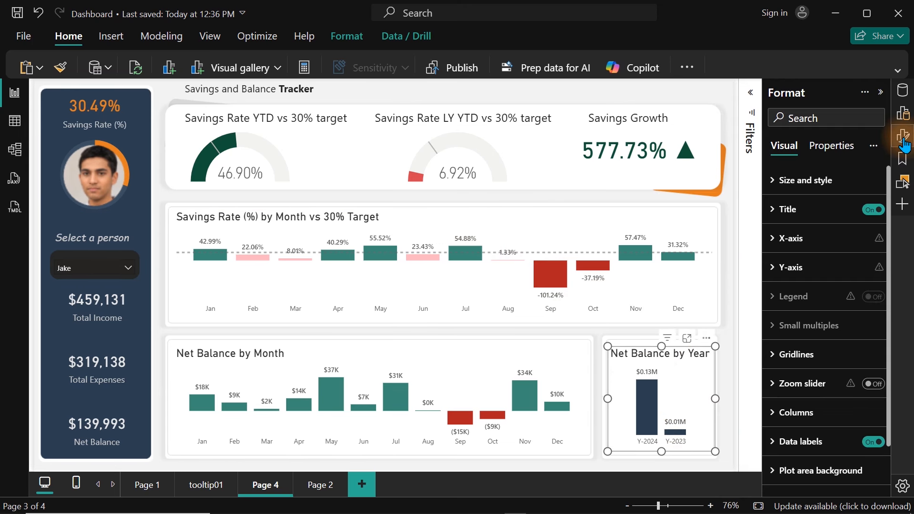
click(806, 442)
scroll(889, 300, down, 7)
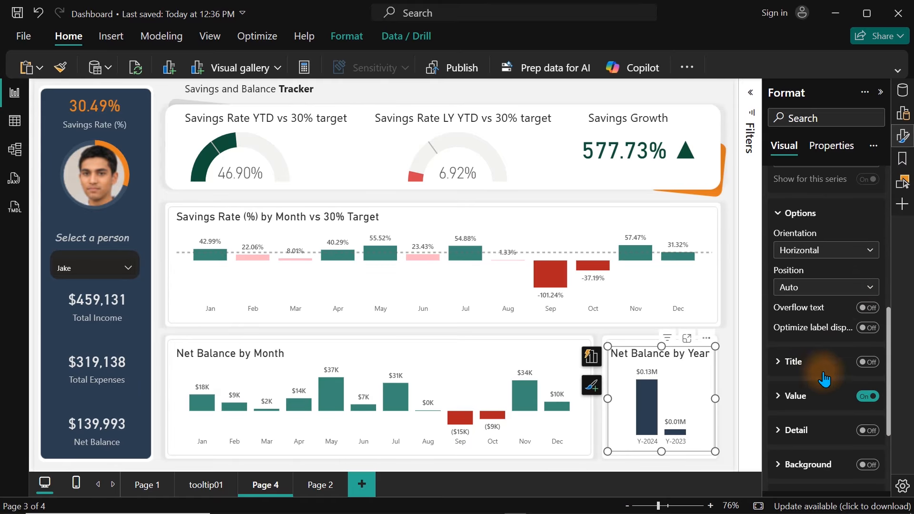
click(804, 399)
drag(889, 342, 890, 425)
click(815, 348)
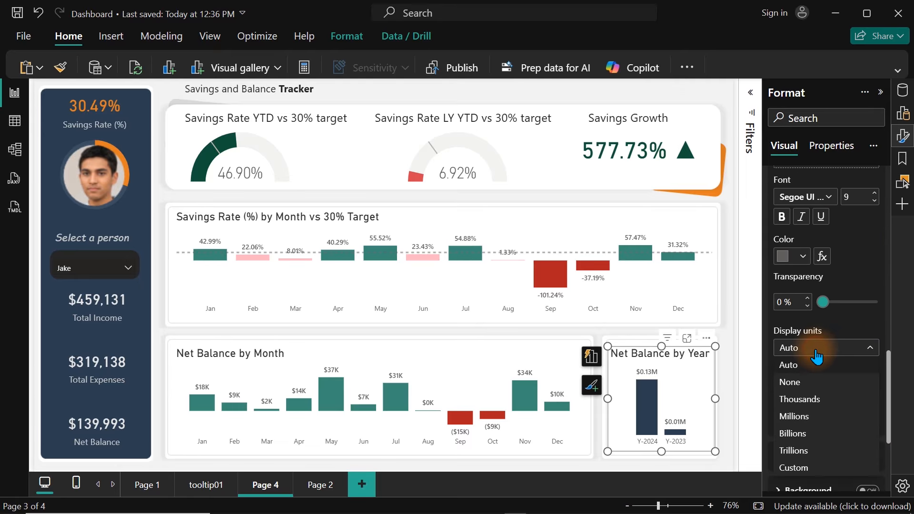
click(799, 384)
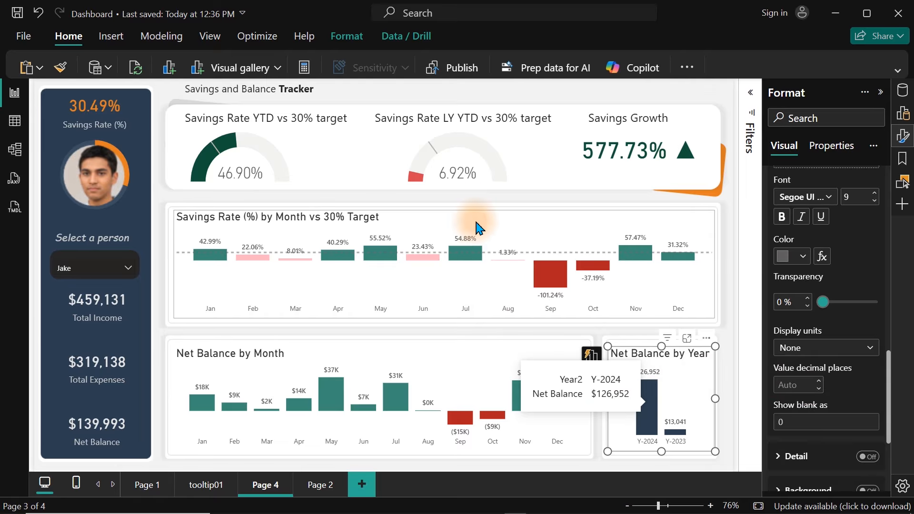
click(549, 101)
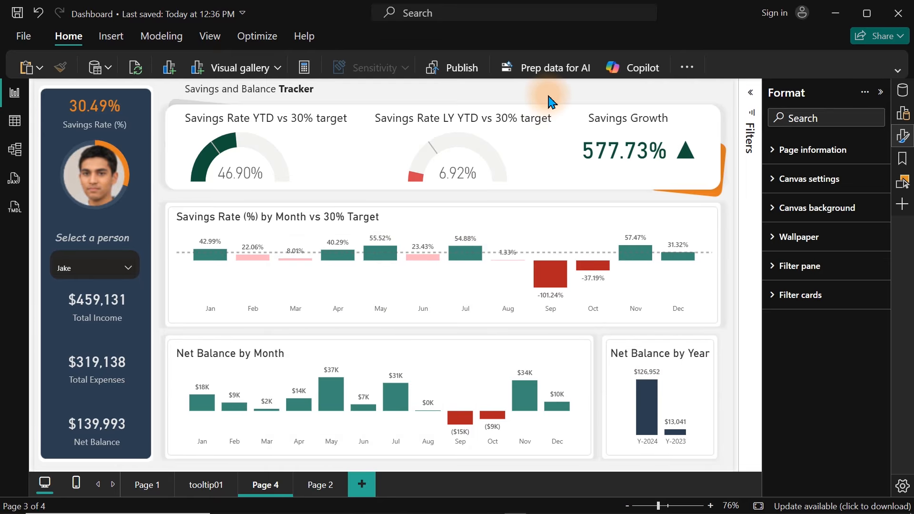